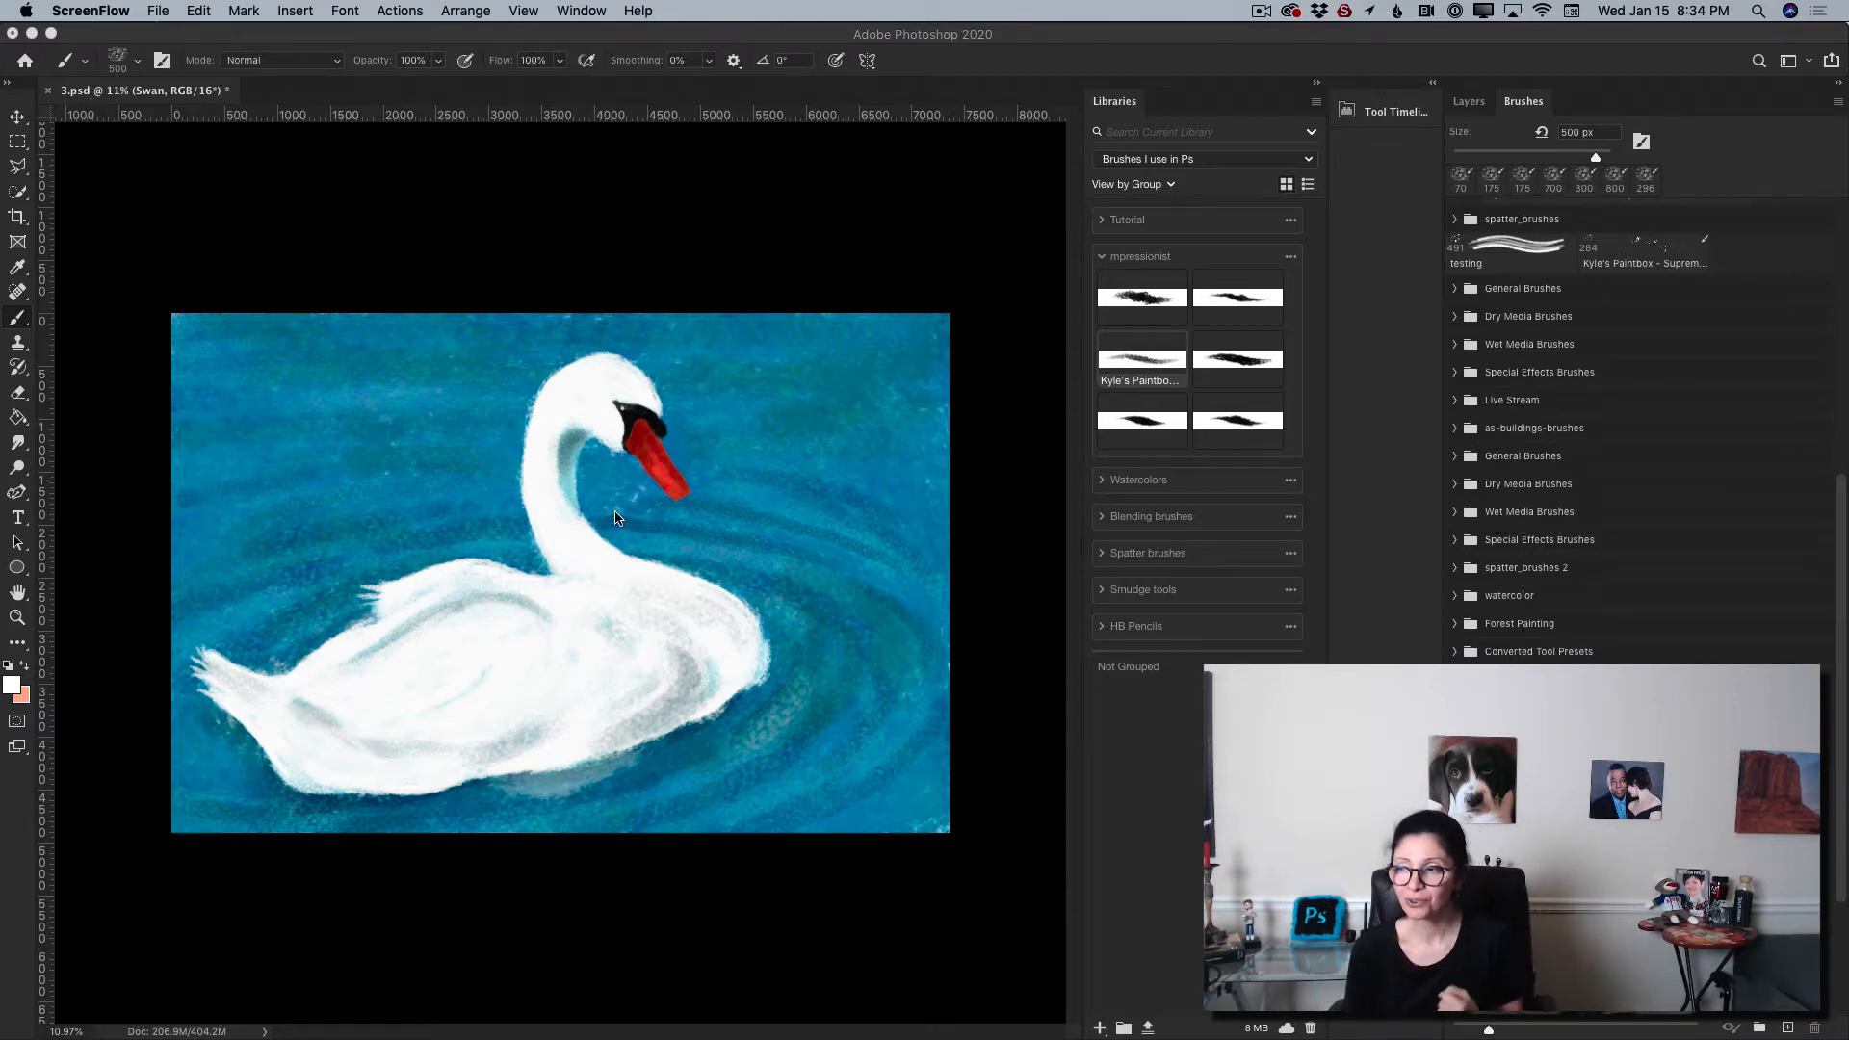
Step: Open the Layers panel and hide, then show again, the Swan and Water layers to inspect each layer
left_click(1467, 116)
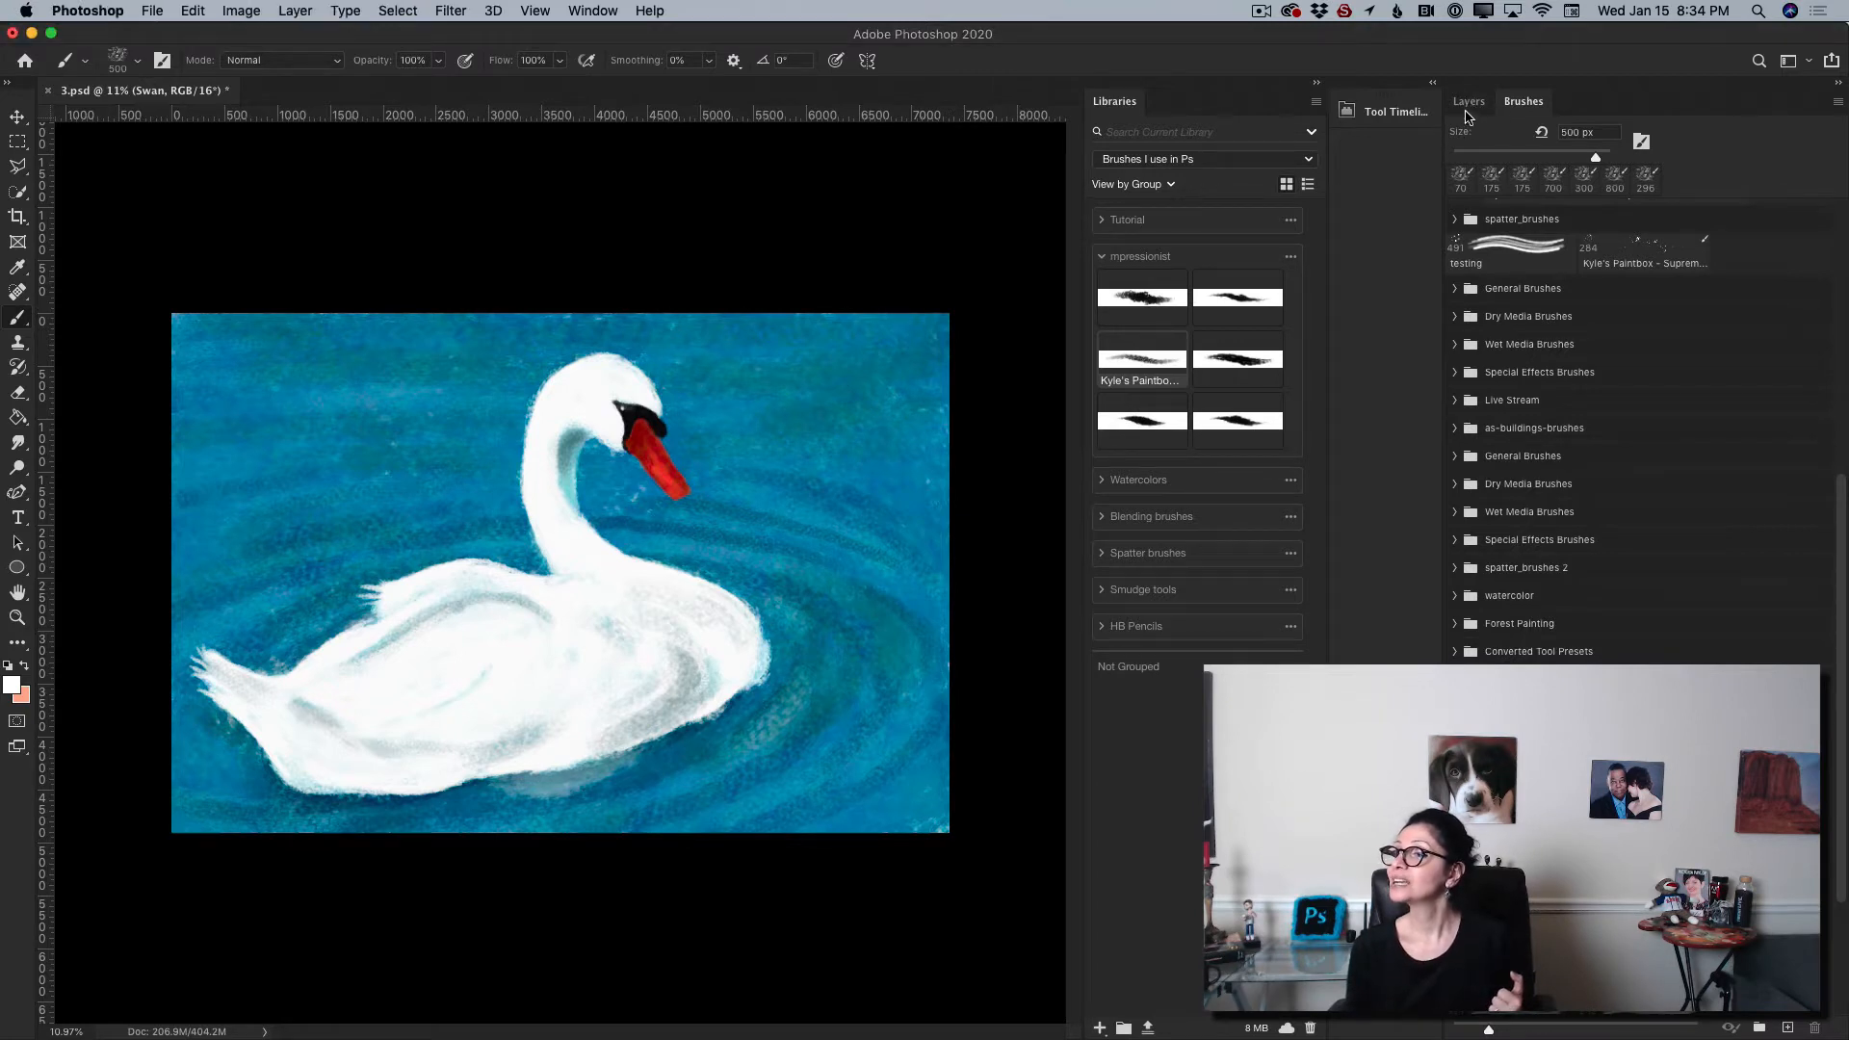
left_click(1468, 102)
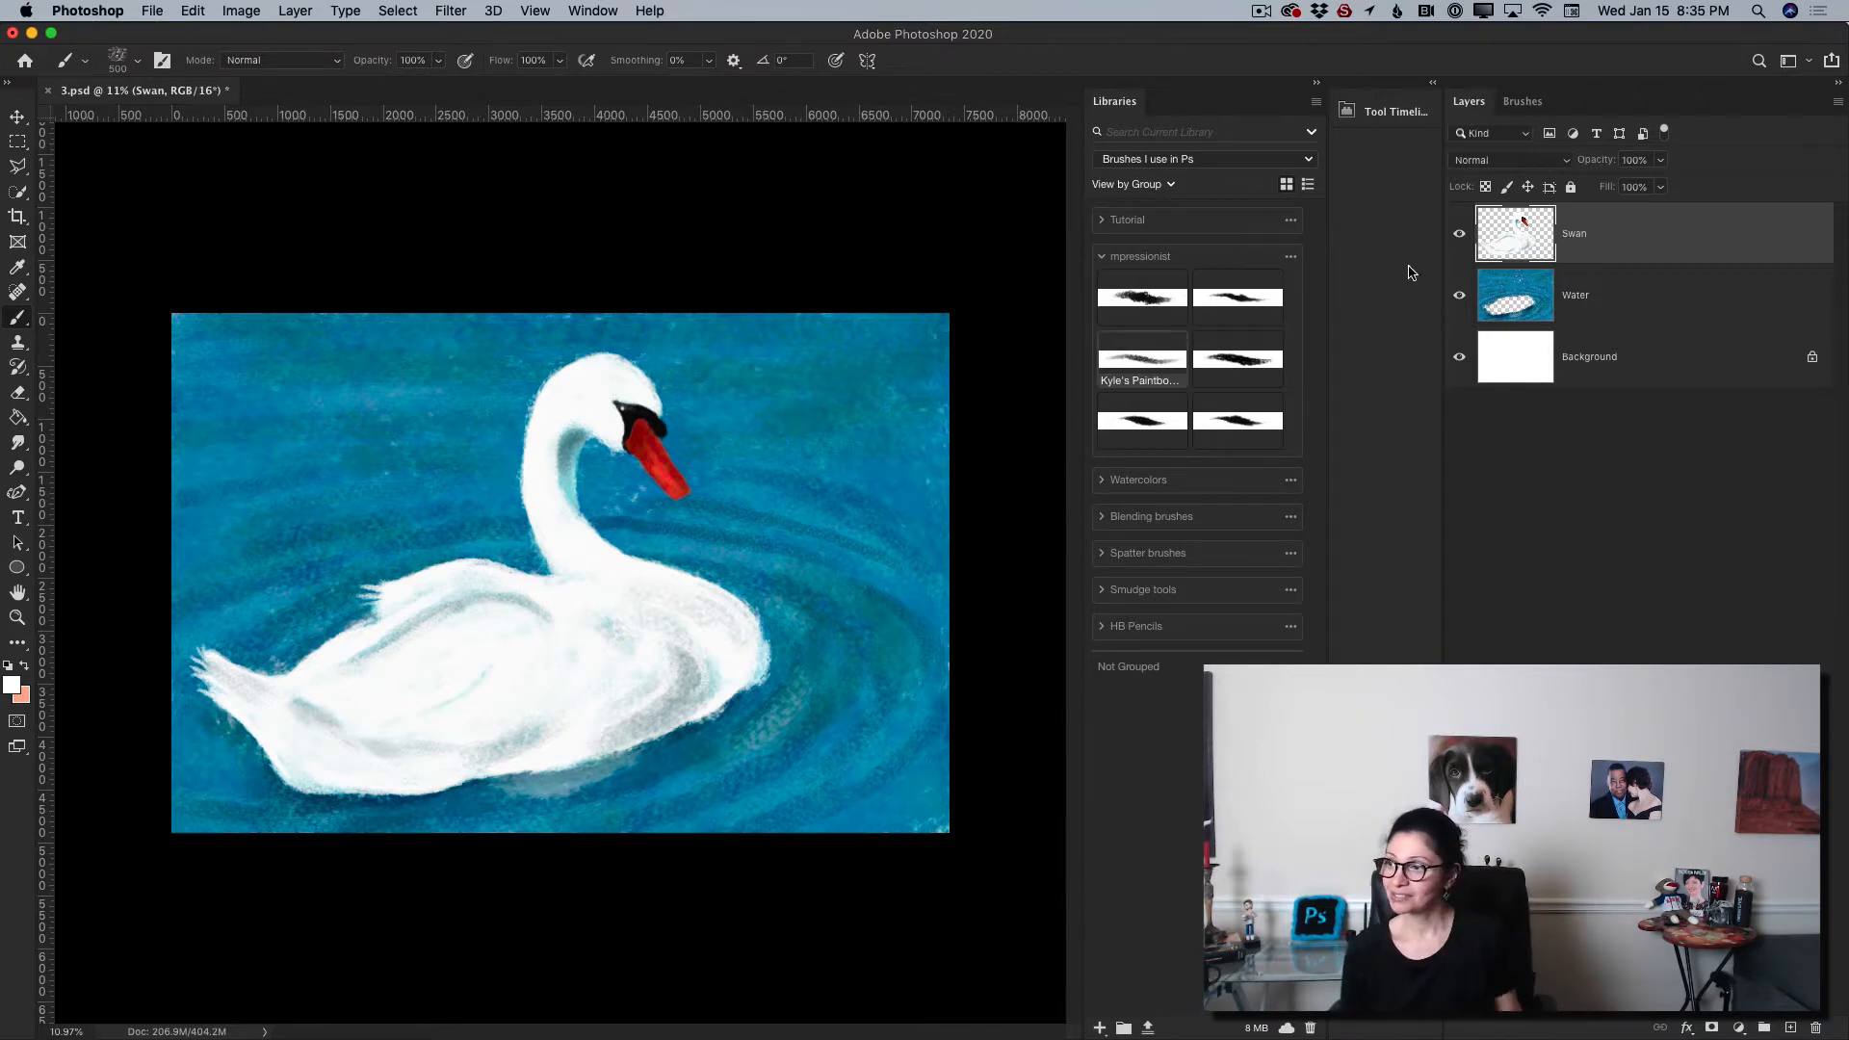
left_click(1459, 234)
left_click(1459, 294)
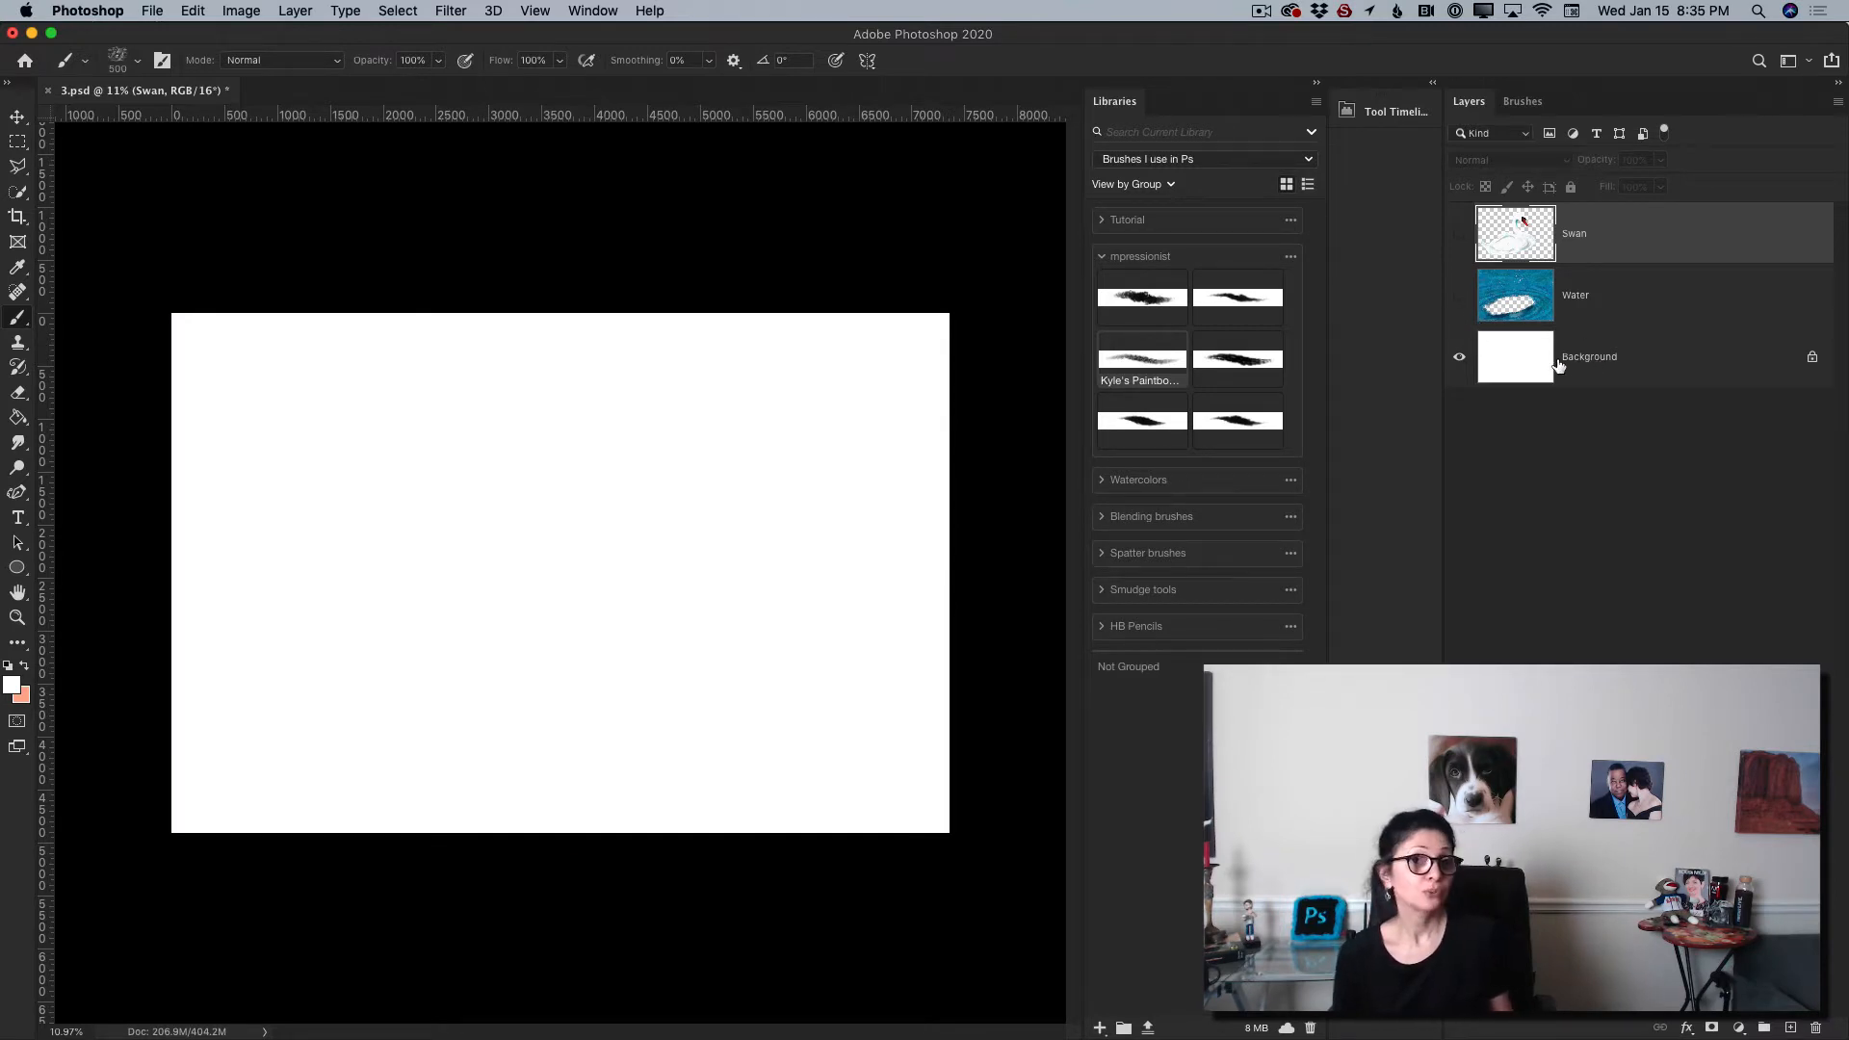
left_click(1459, 295)
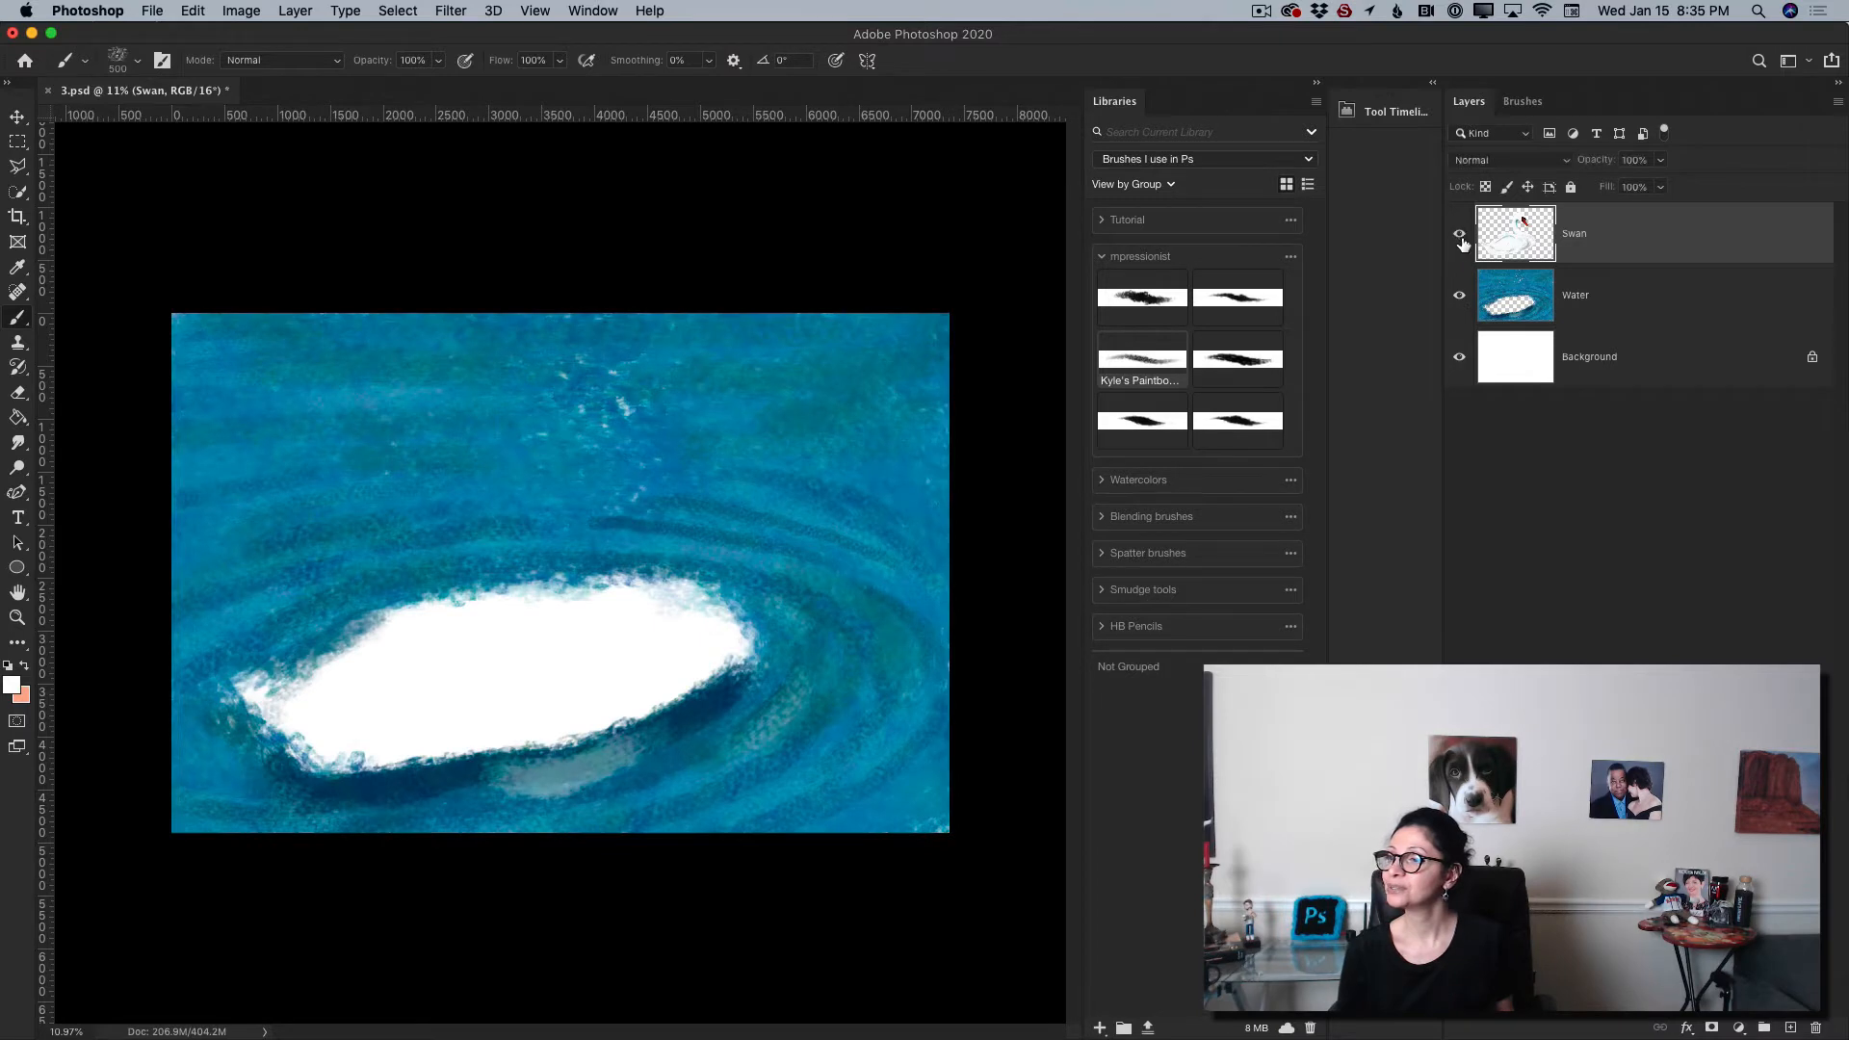
left_click(1459, 233)
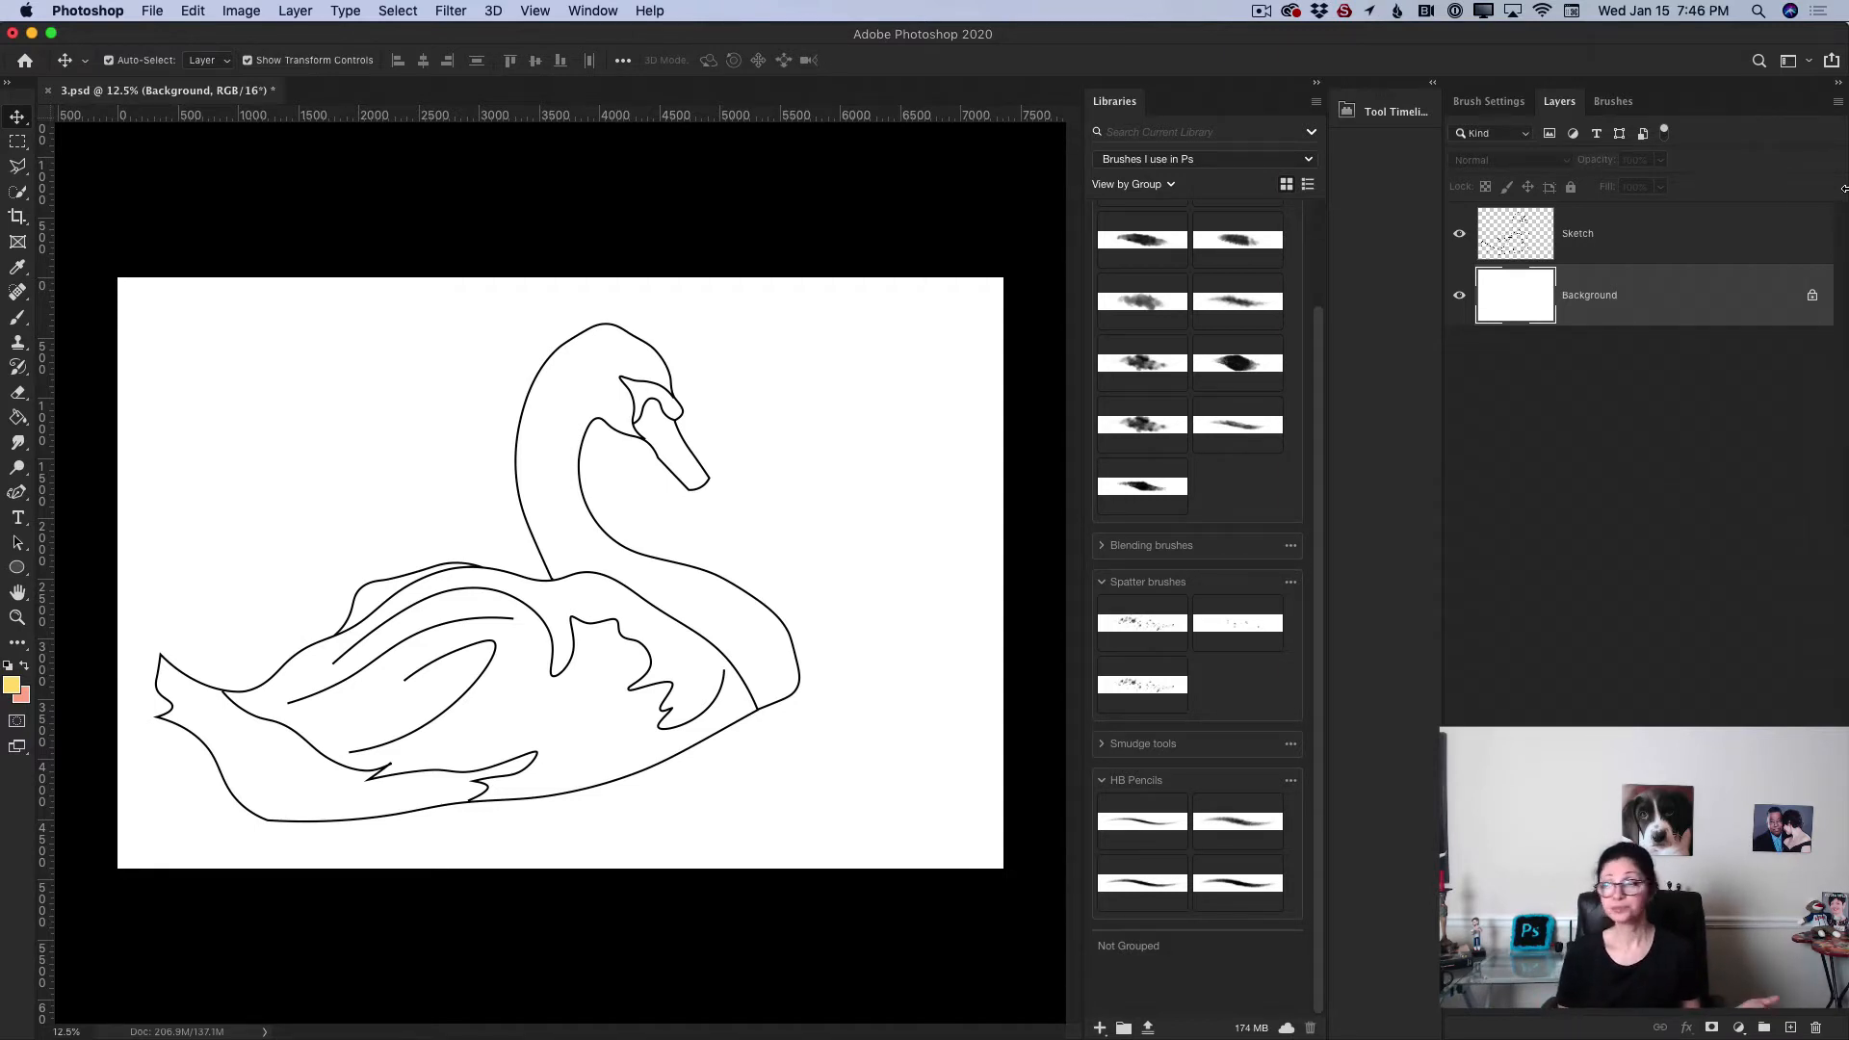
Step: Hide and show the Sketch layer twice to compare it with the blank background
left_click(1460, 234)
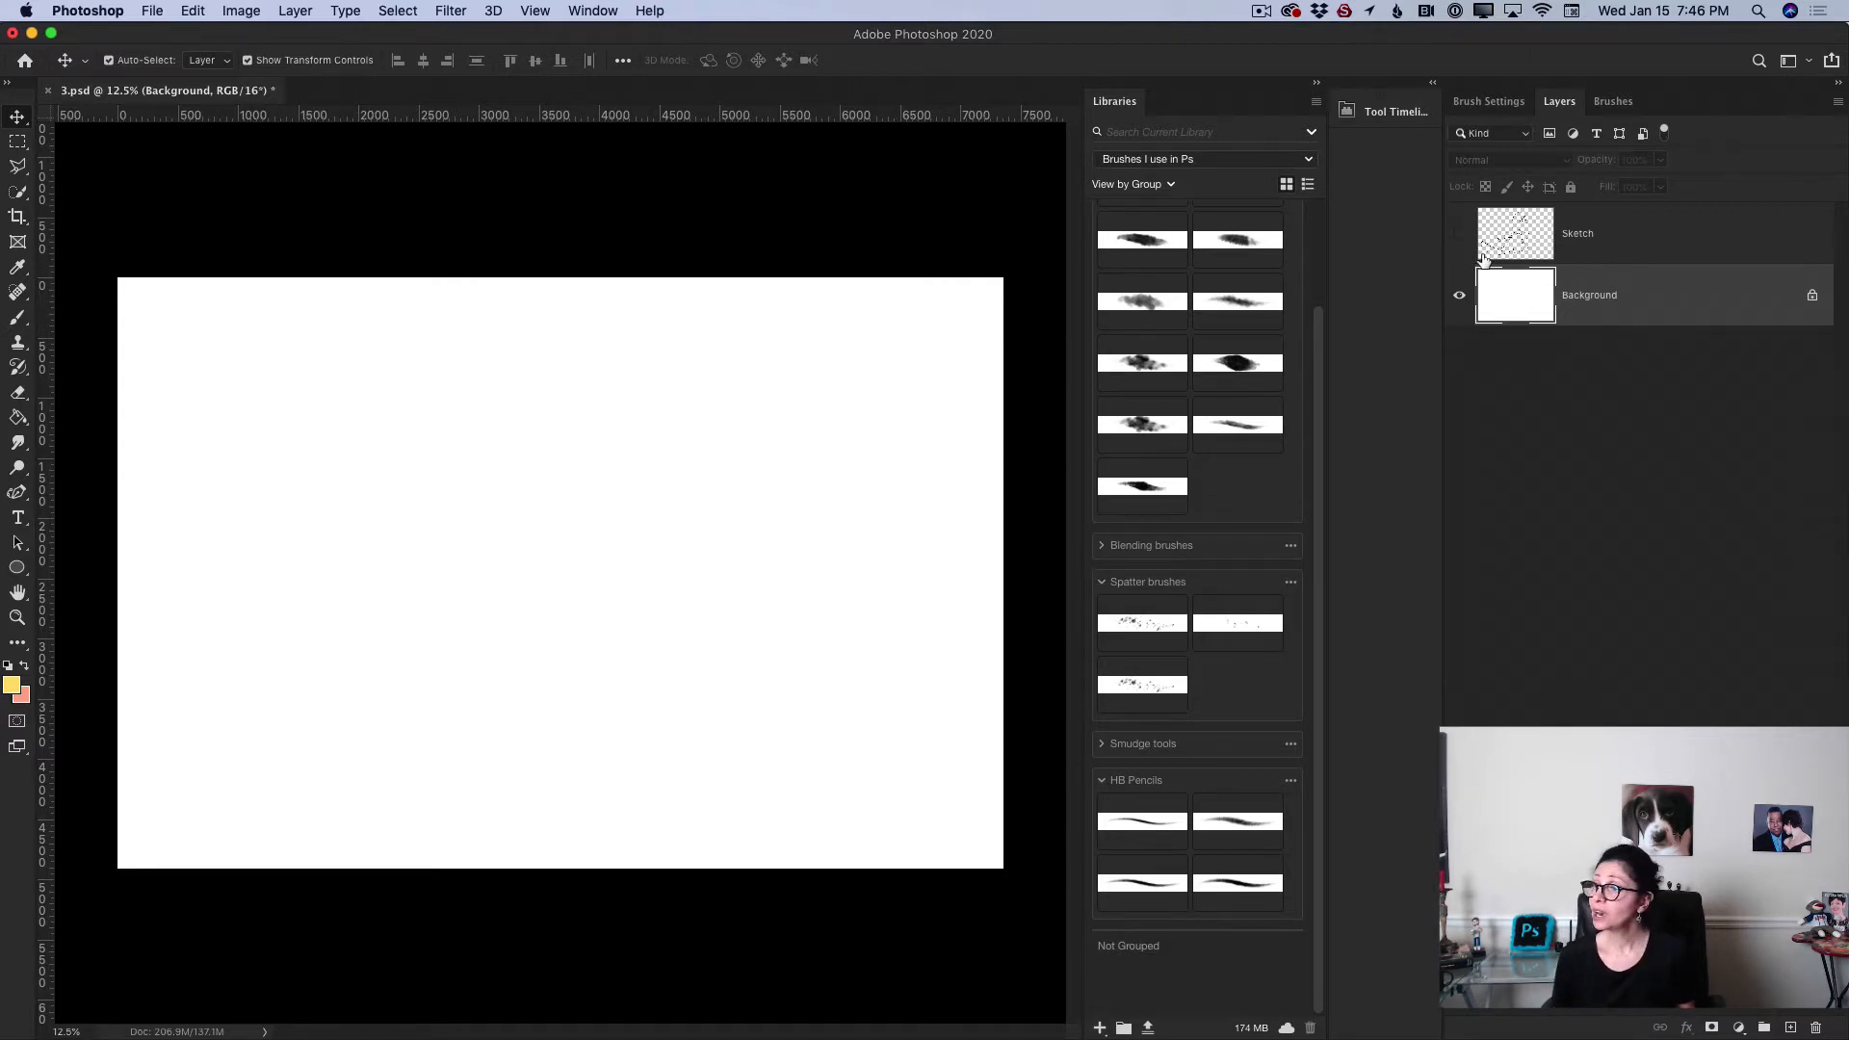
left_click(1460, 234)
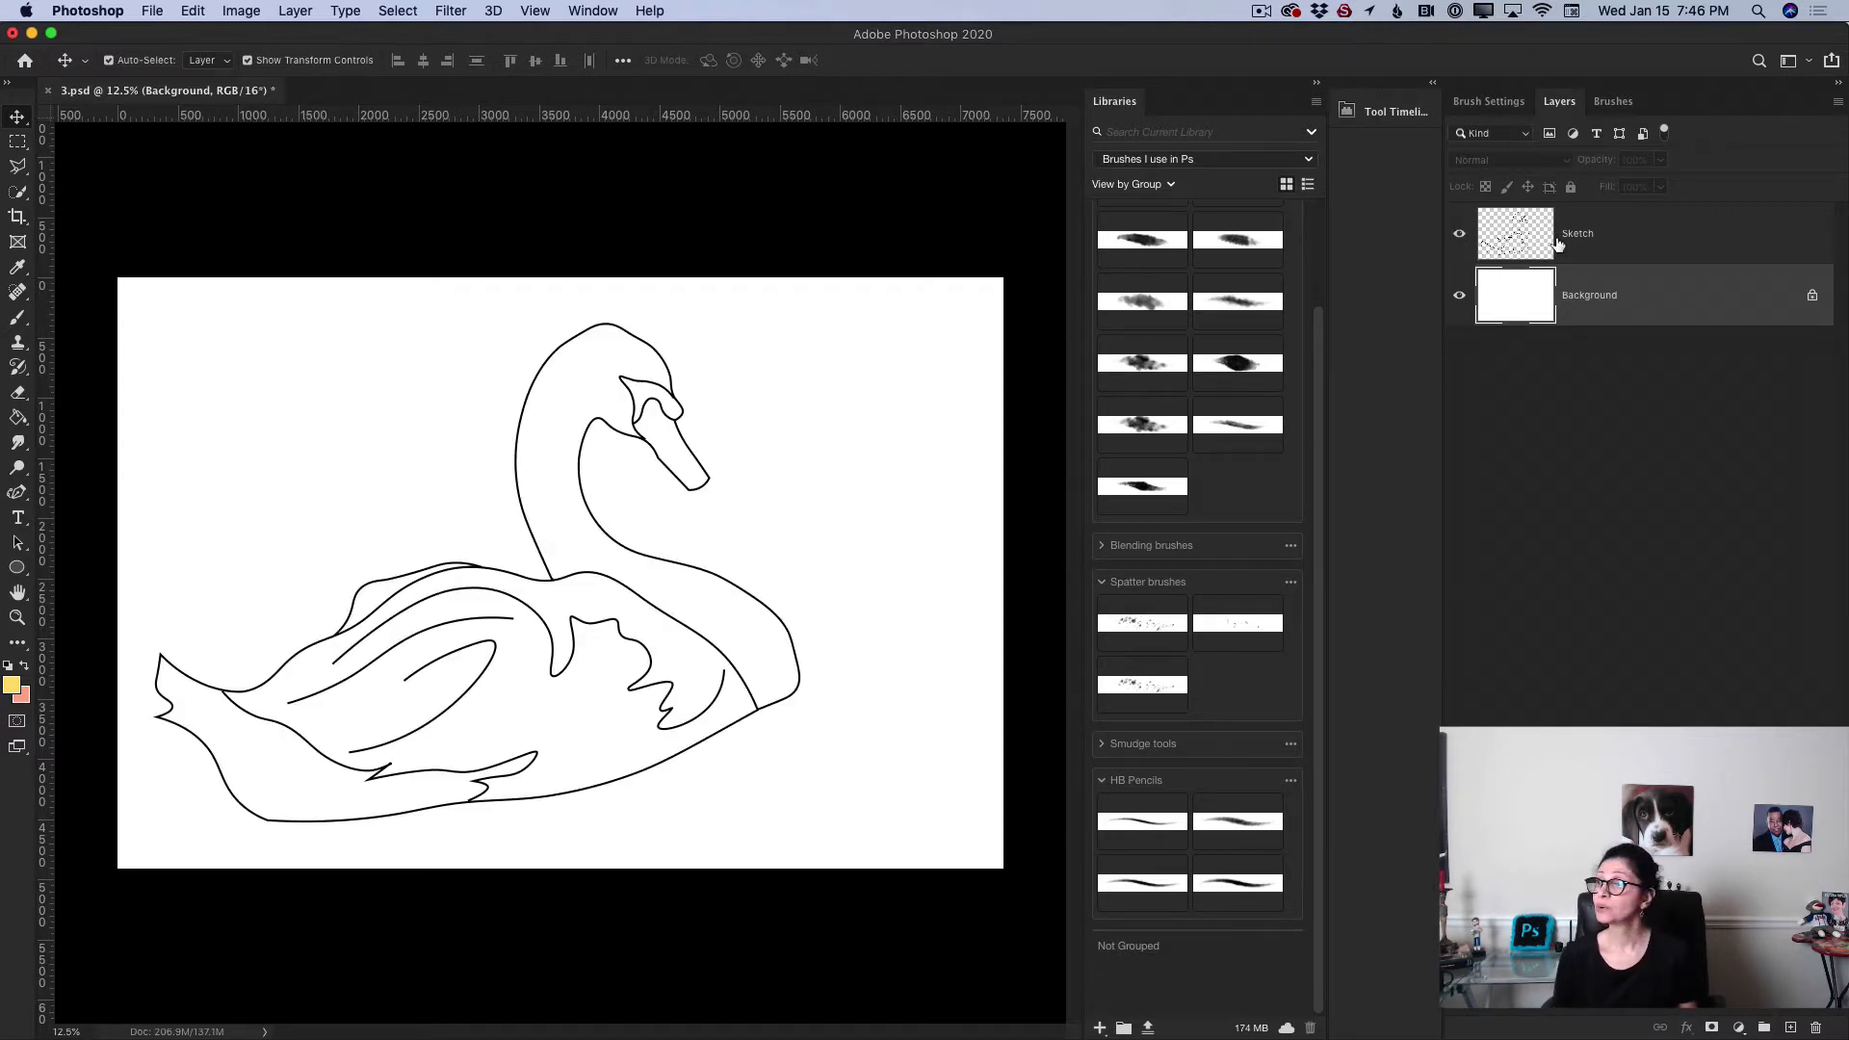
left_click(1460, 236)
left_click(1460, 236)
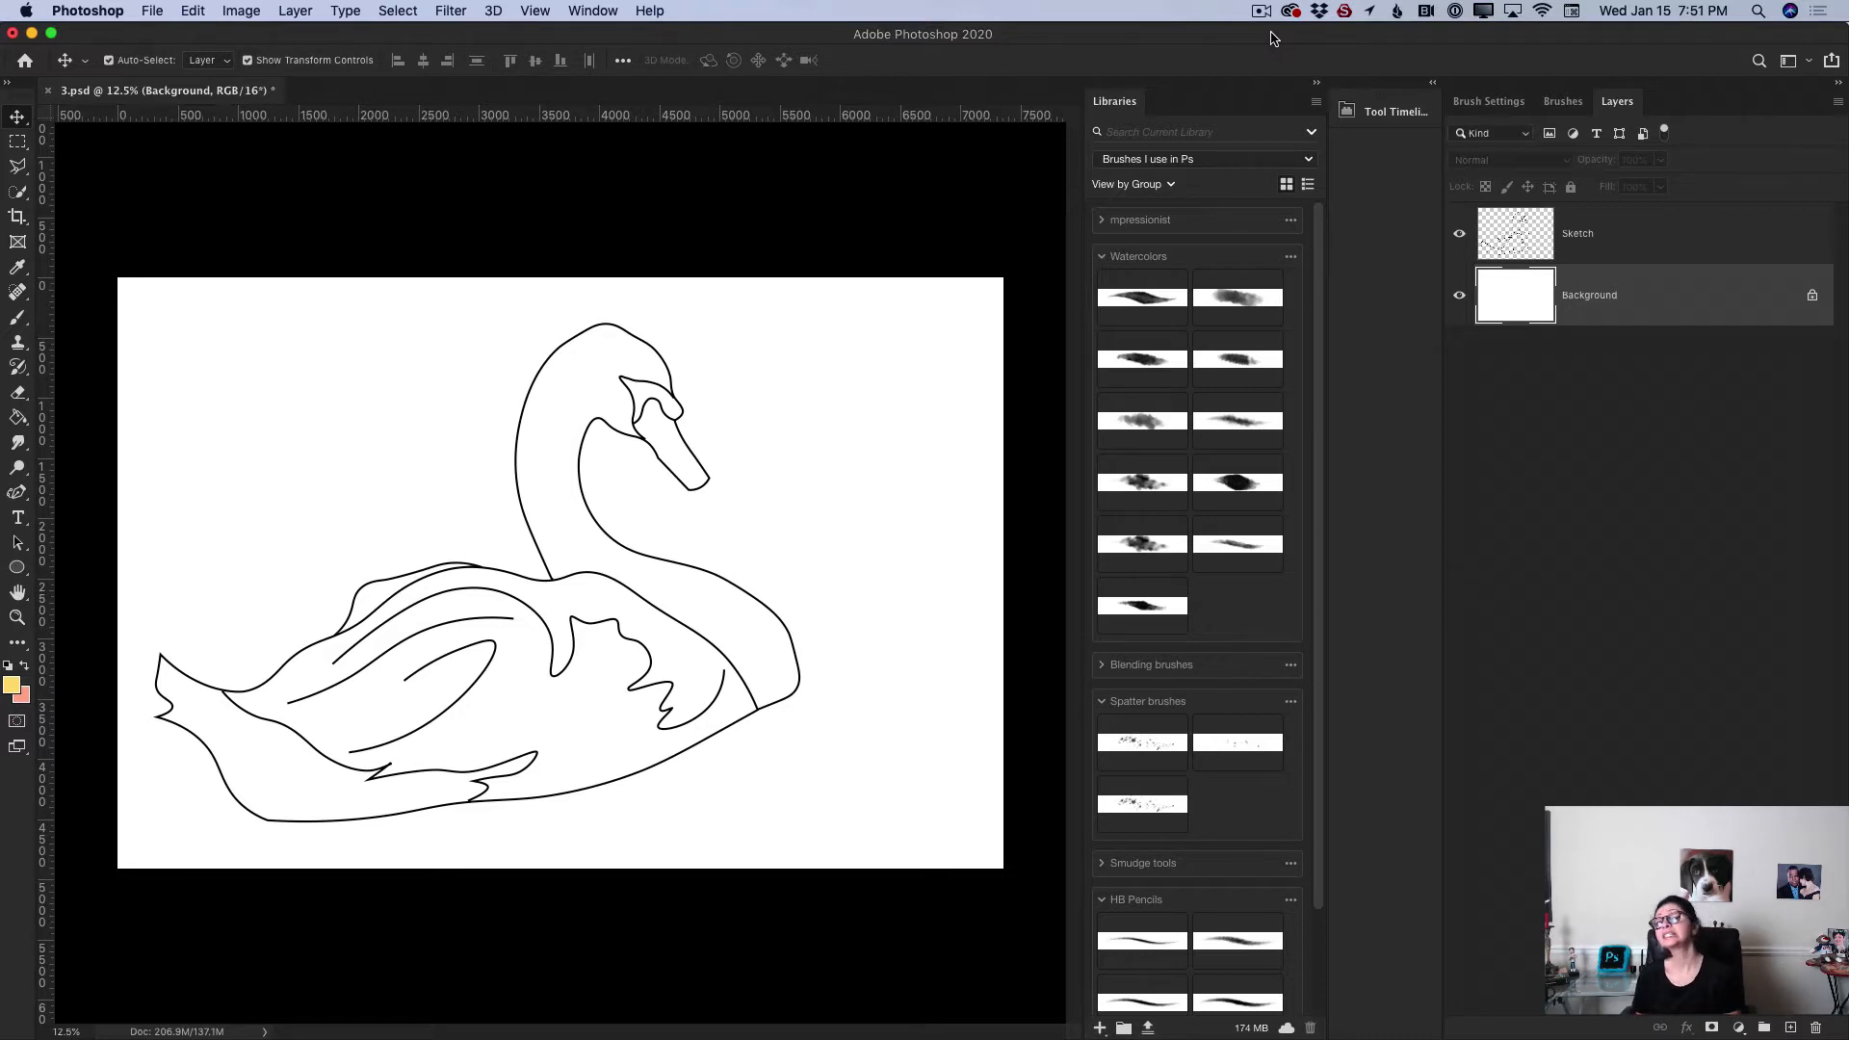
Step: Open the Brushes panel and choose Get More Brushes from its panel menu
left_click(1560, 104)
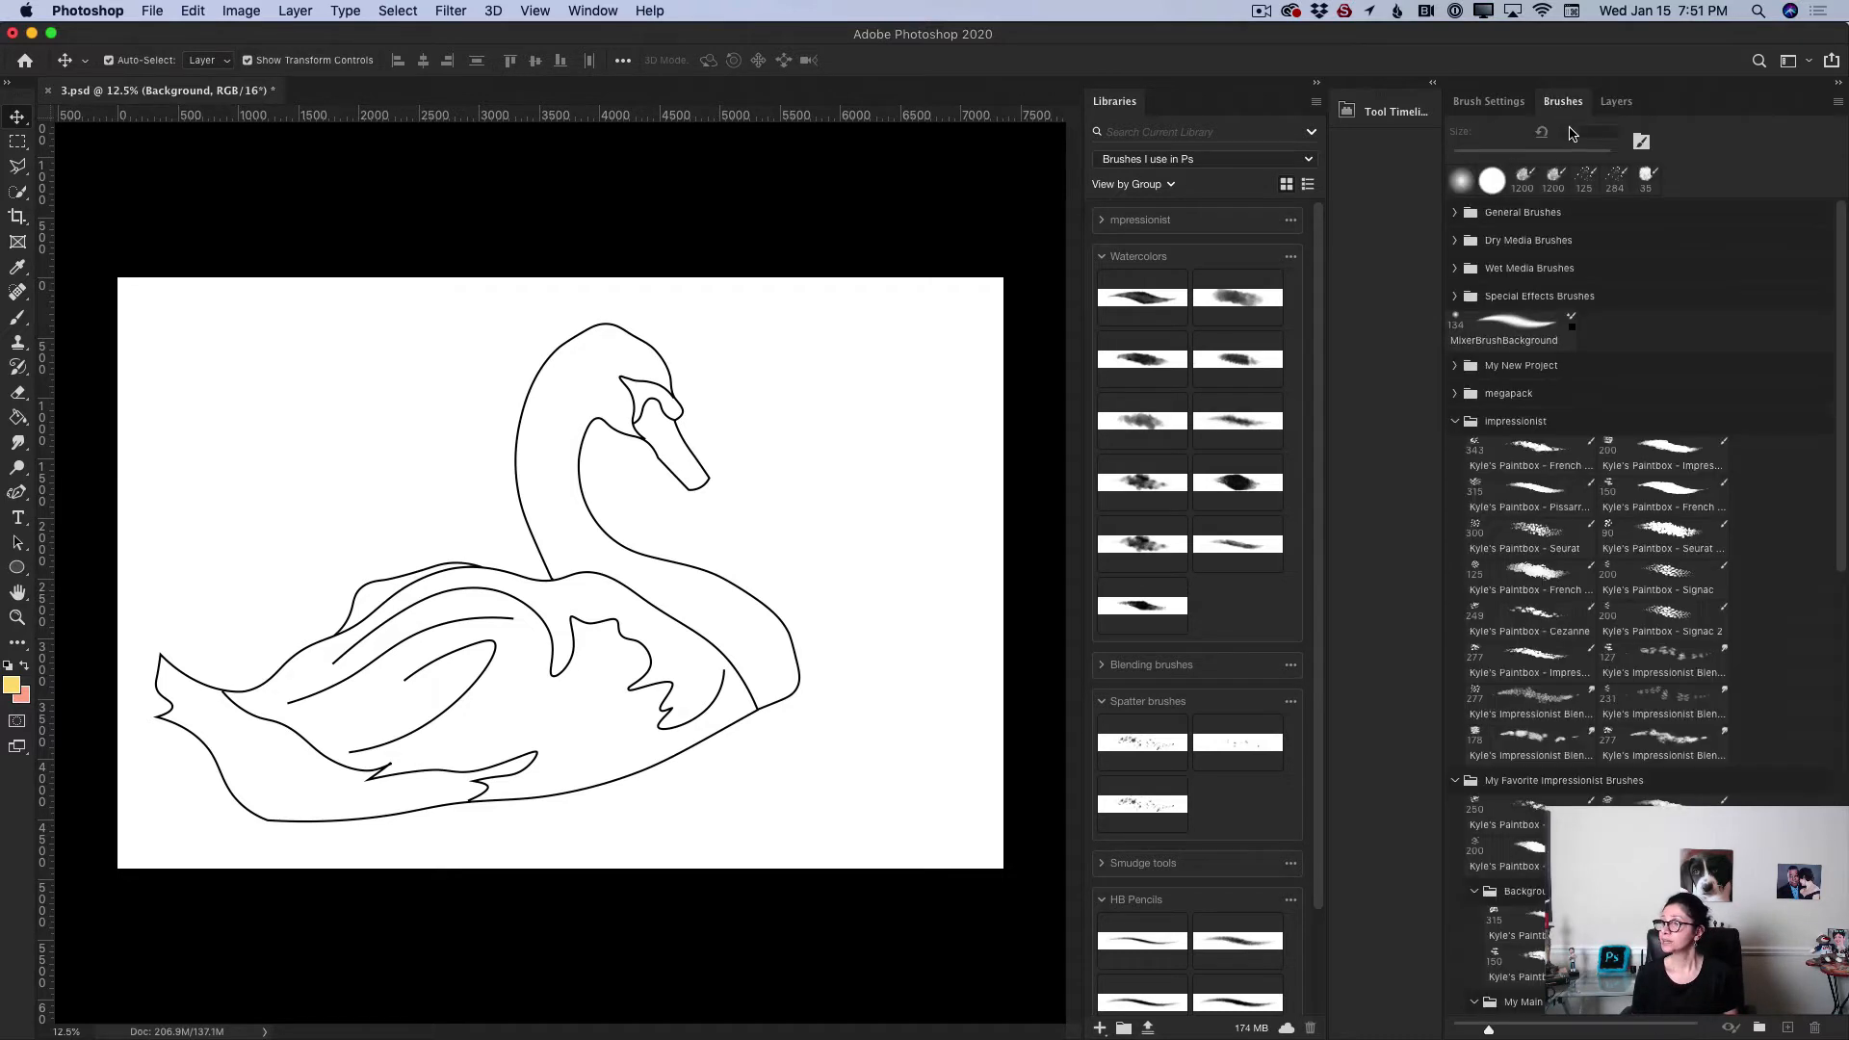
left_click(1837, 101)
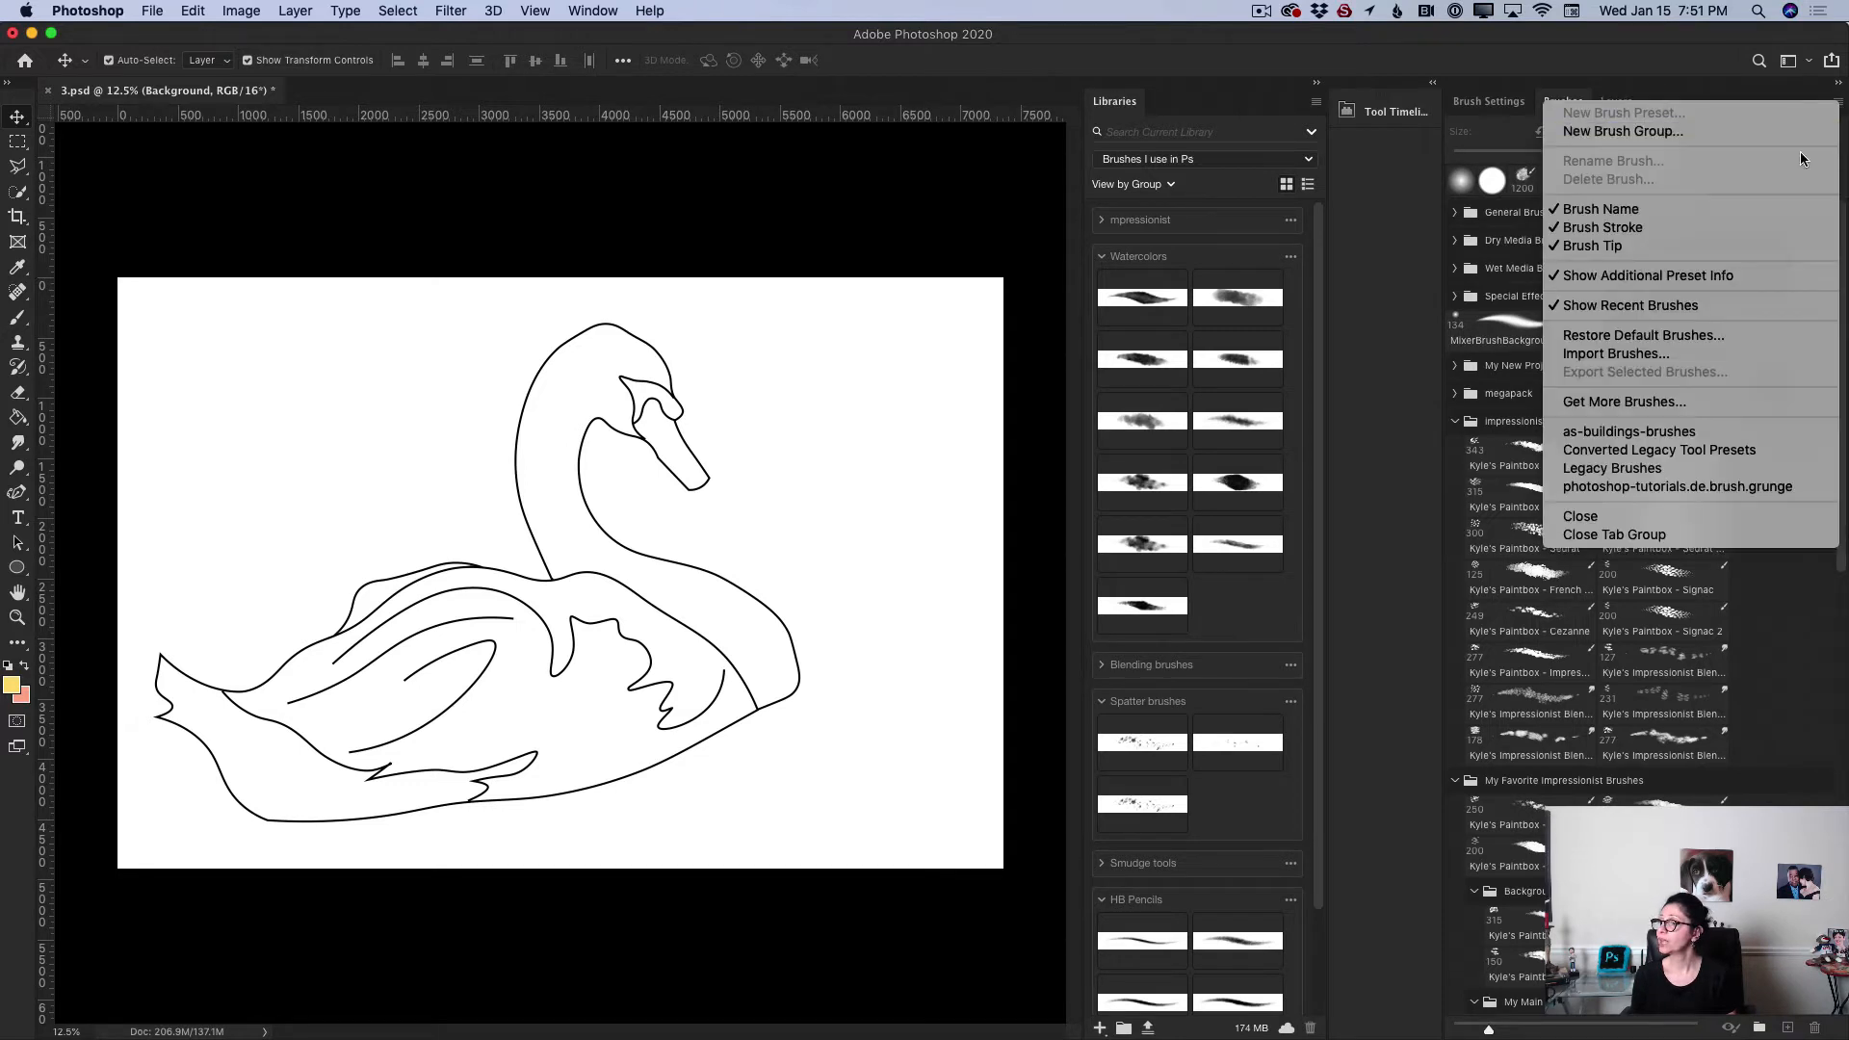
left_click(1737, 403)
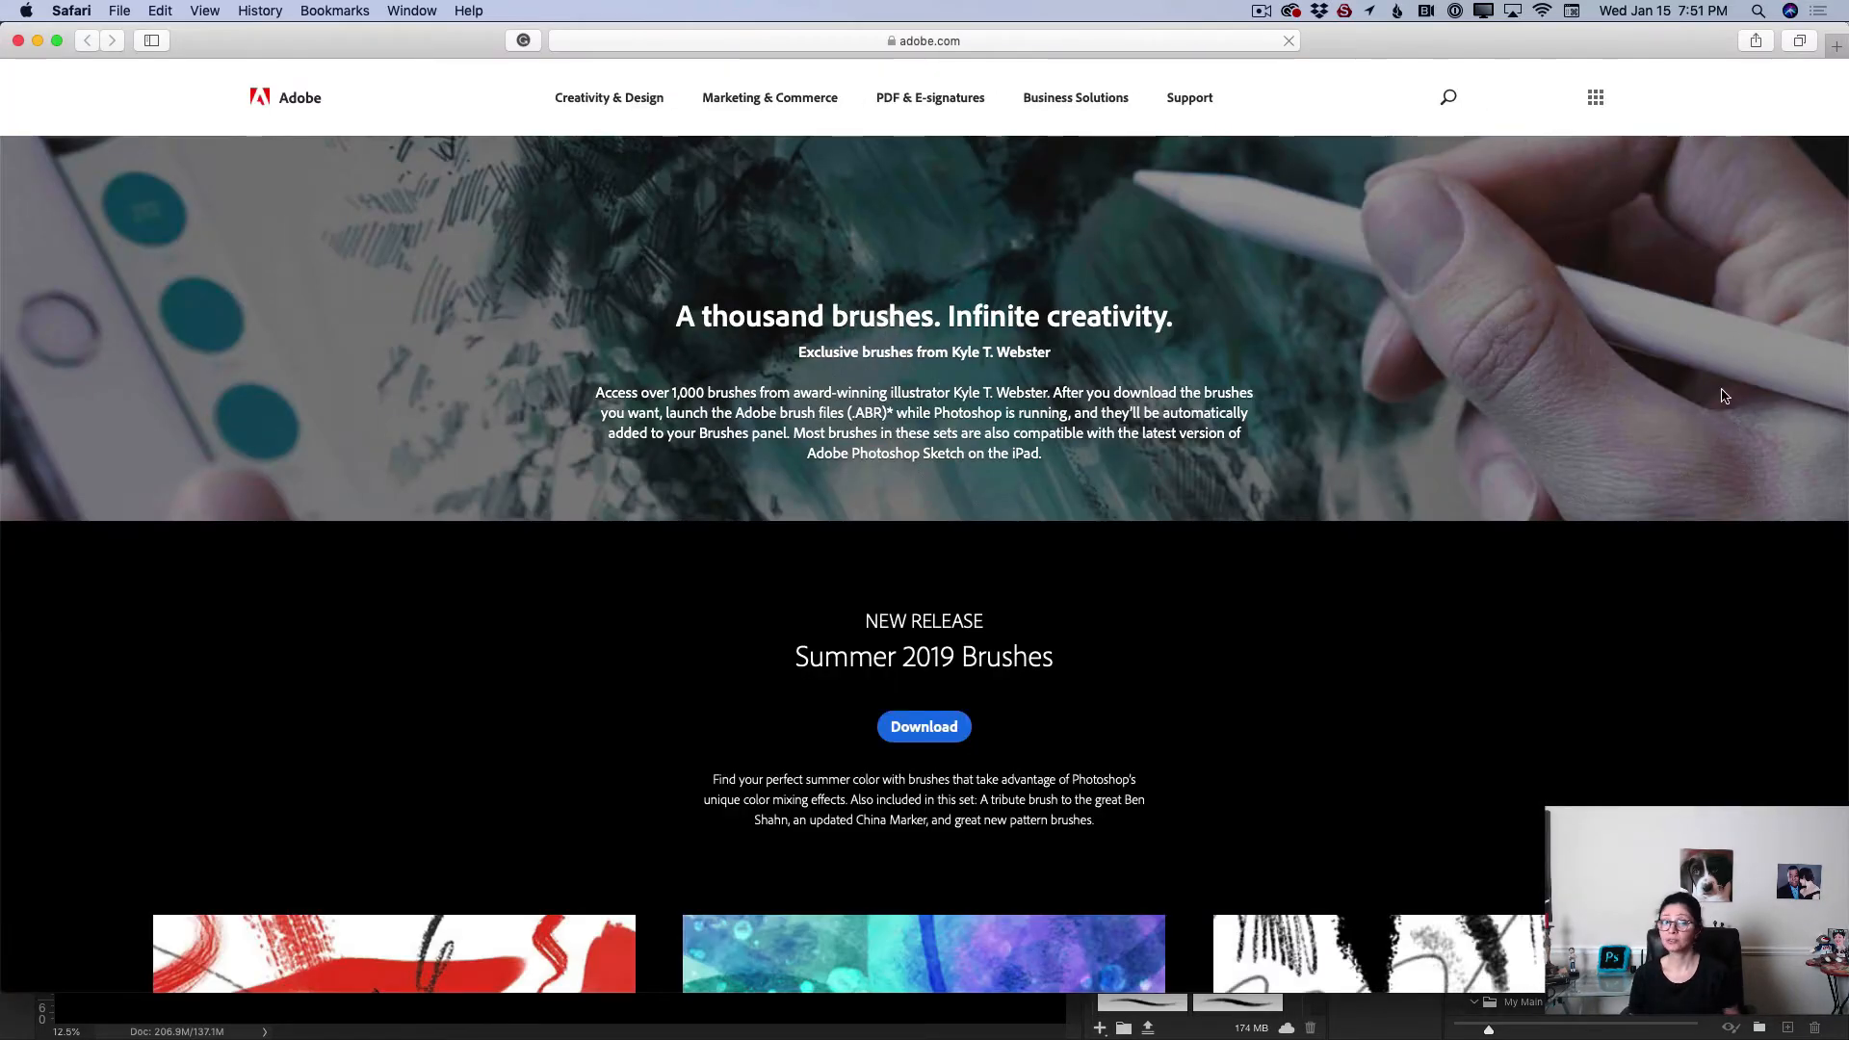
Step: Scroll through the Adobe page of Kyle T. Webster brush sets, then close the browser window
scroll(1390, 770, "down", 10)
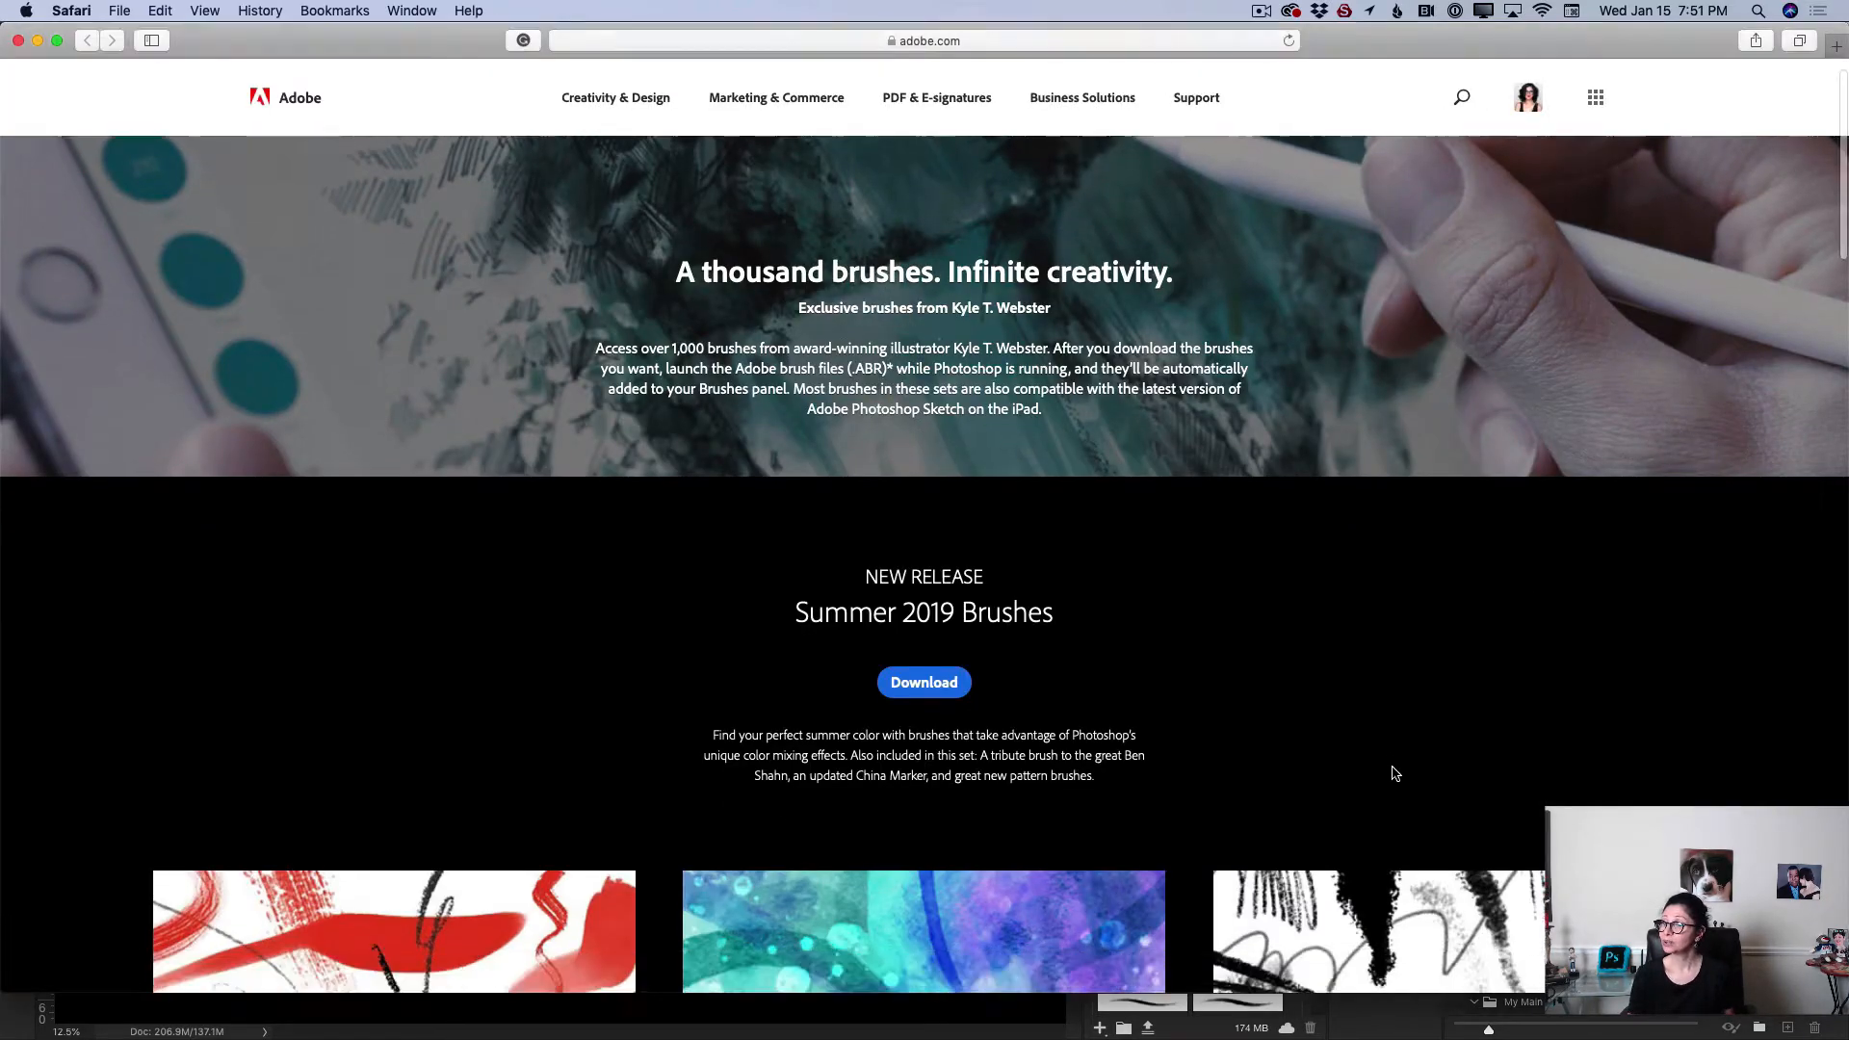
scroll(1392, 772, "down", 4)
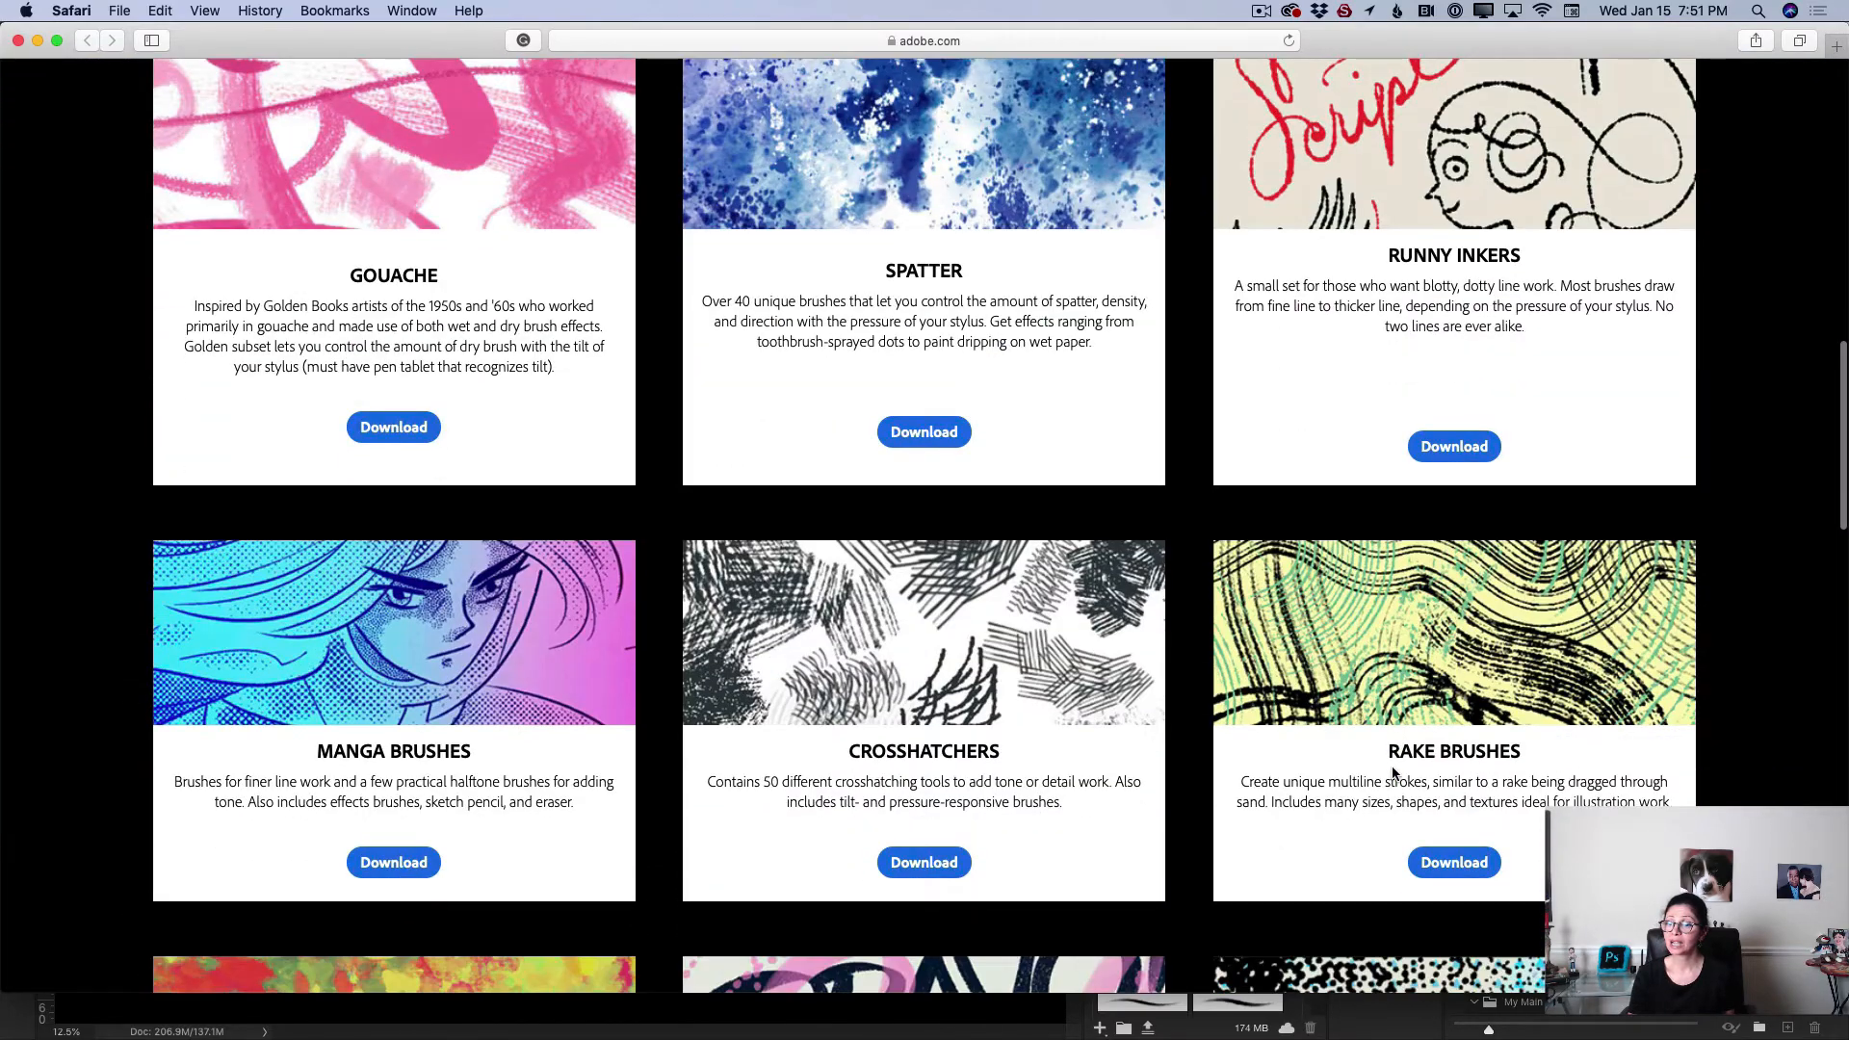
scroll(1392, 772, "down", 7)
scroll(1392, 772, "down", 15)
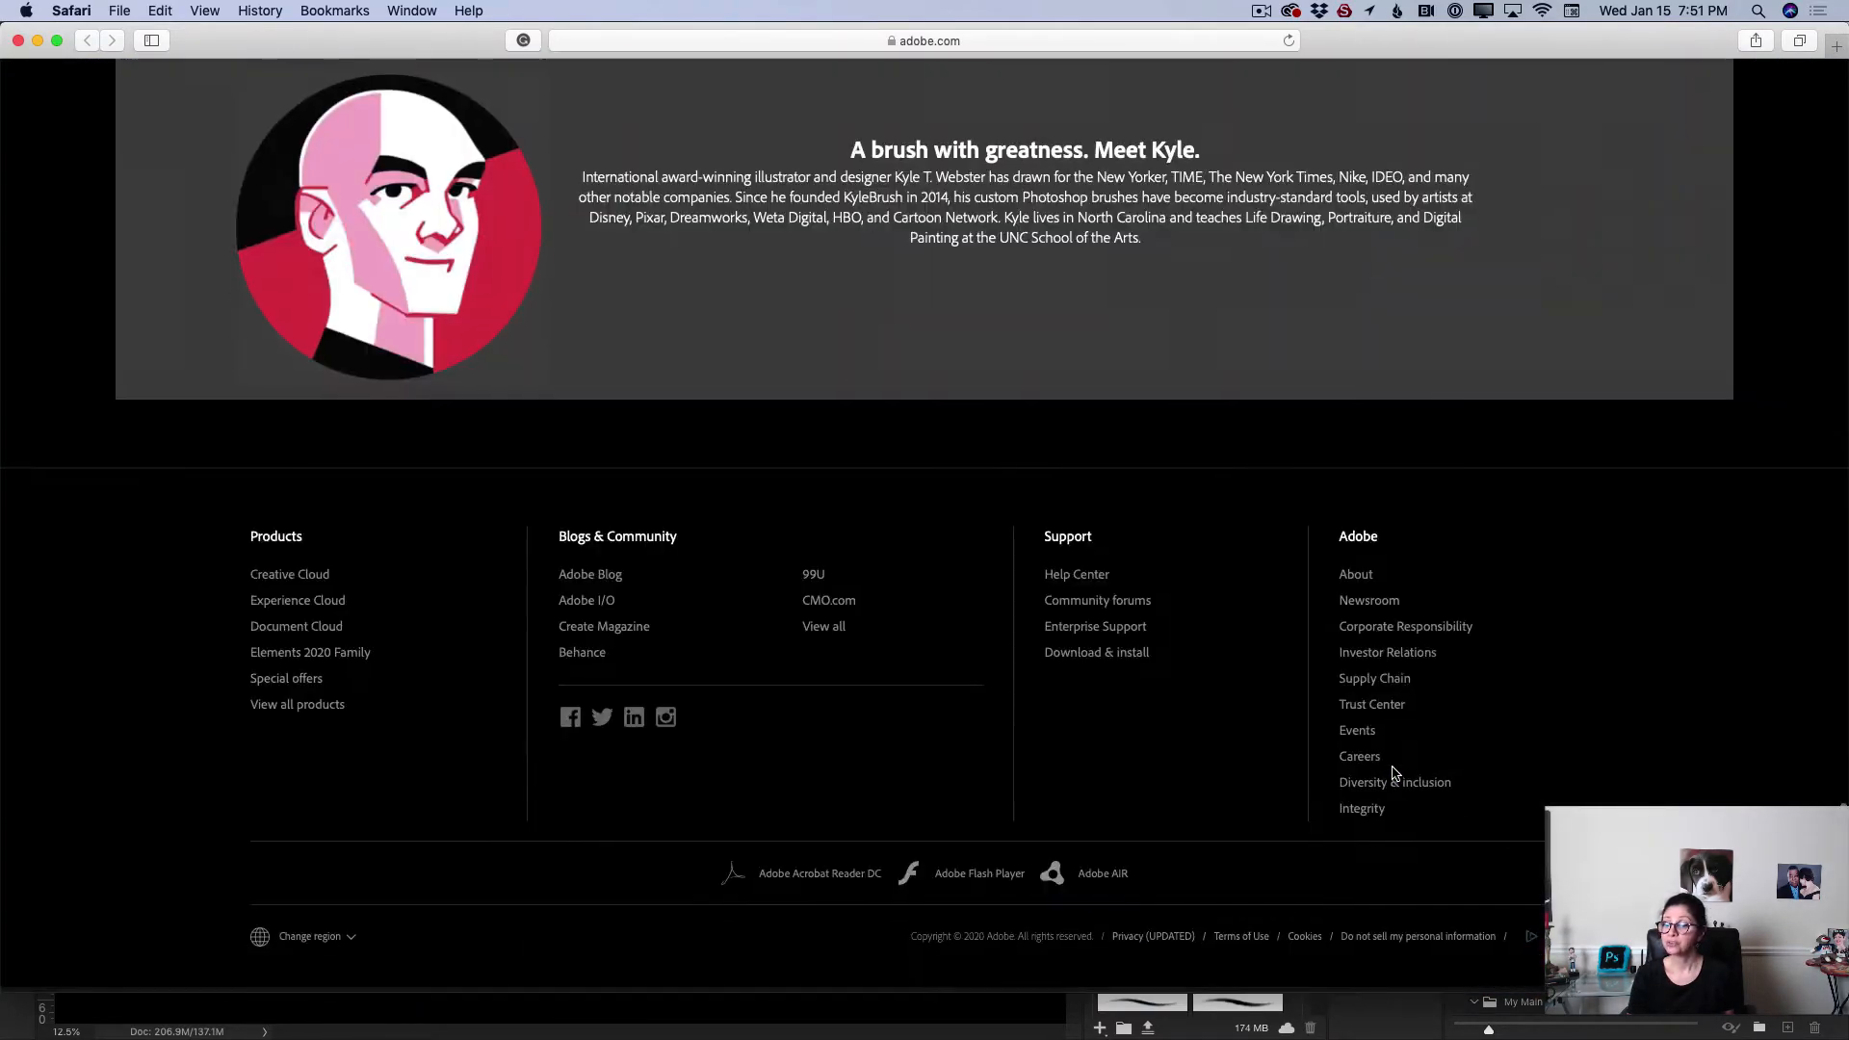
scroll(1393, 773, "up", 15)
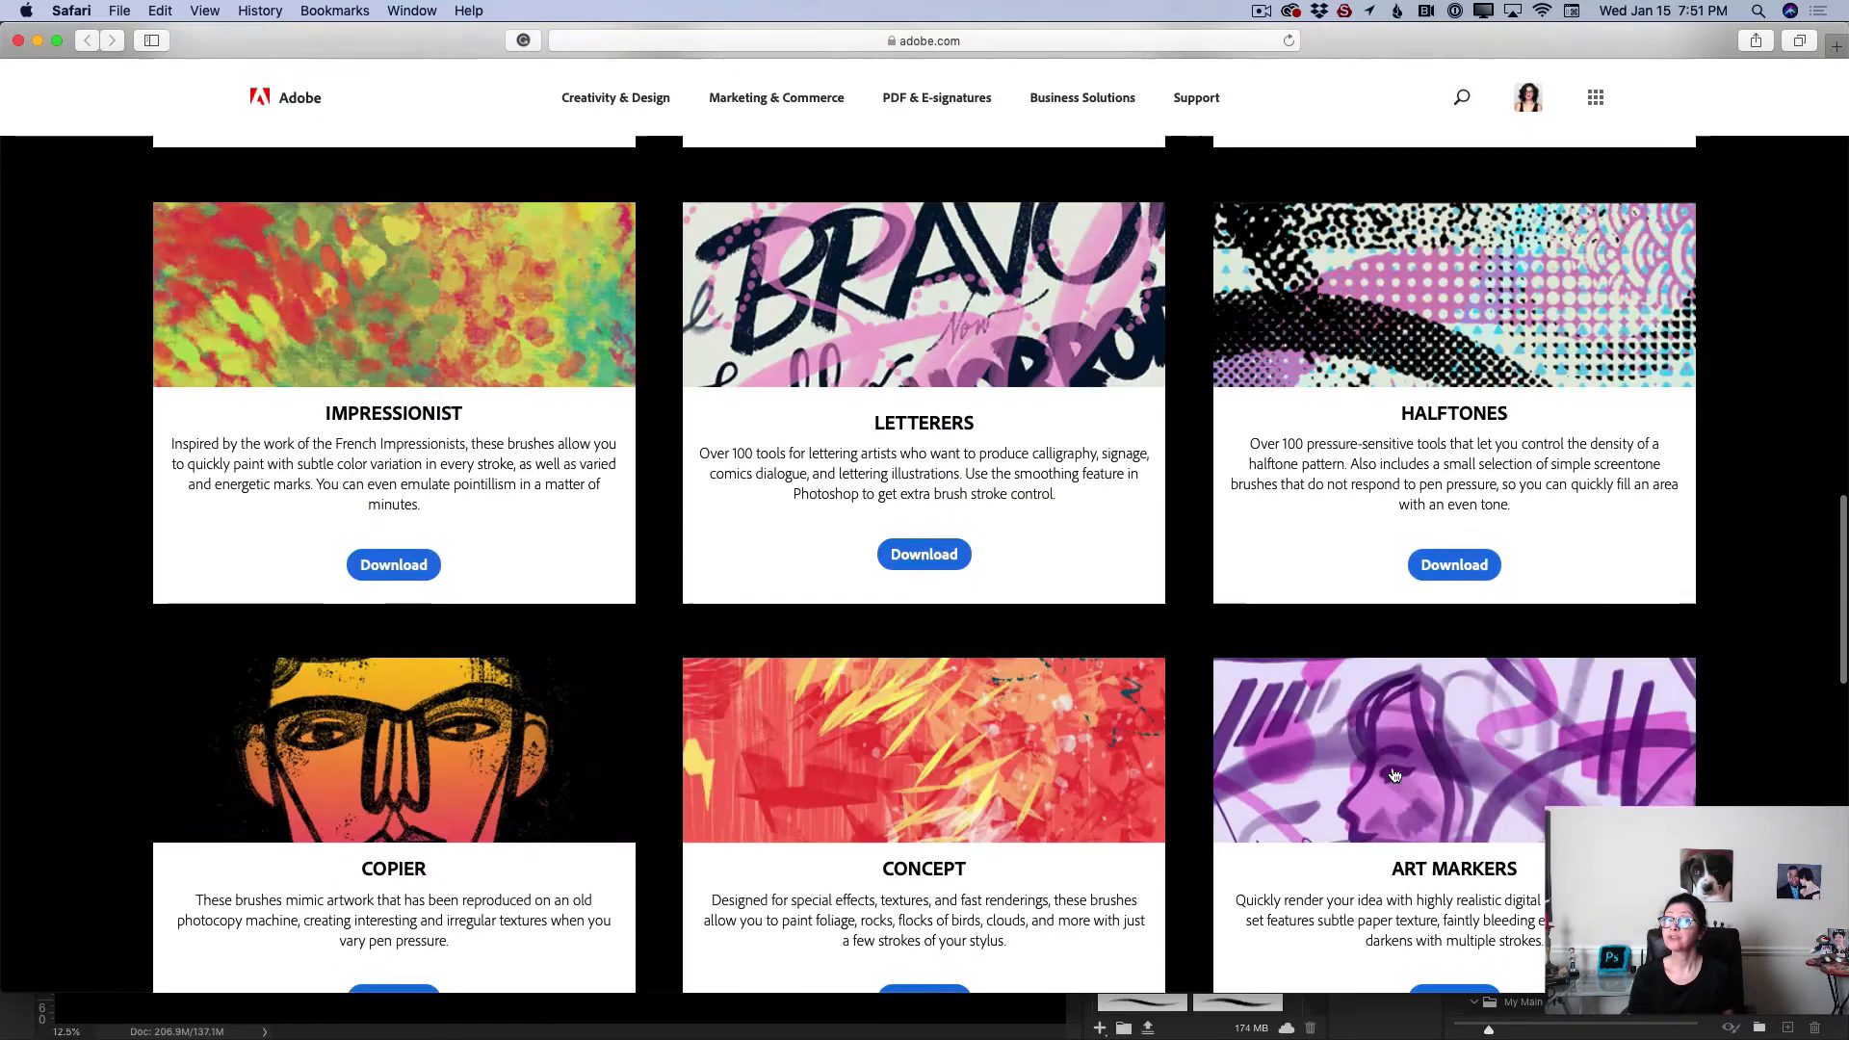
scroll(1393, 775, "up", 4)
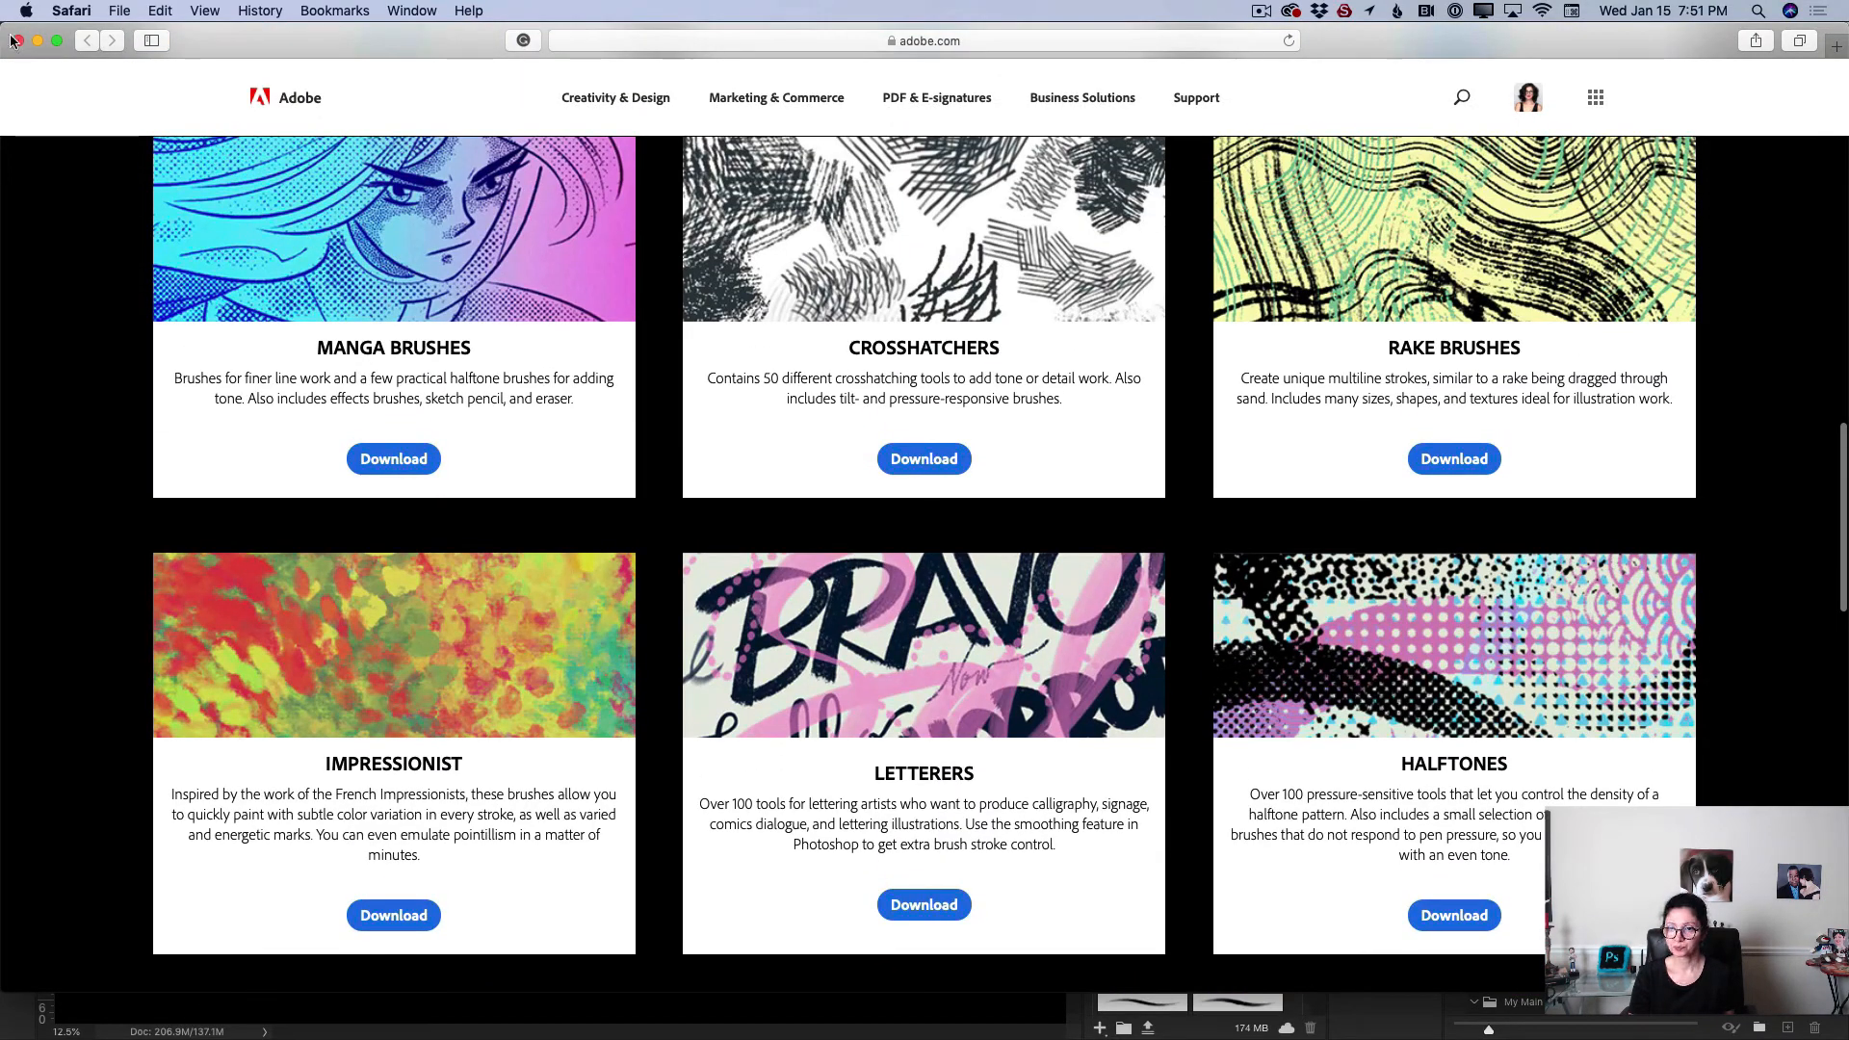
left_click(14, 39)
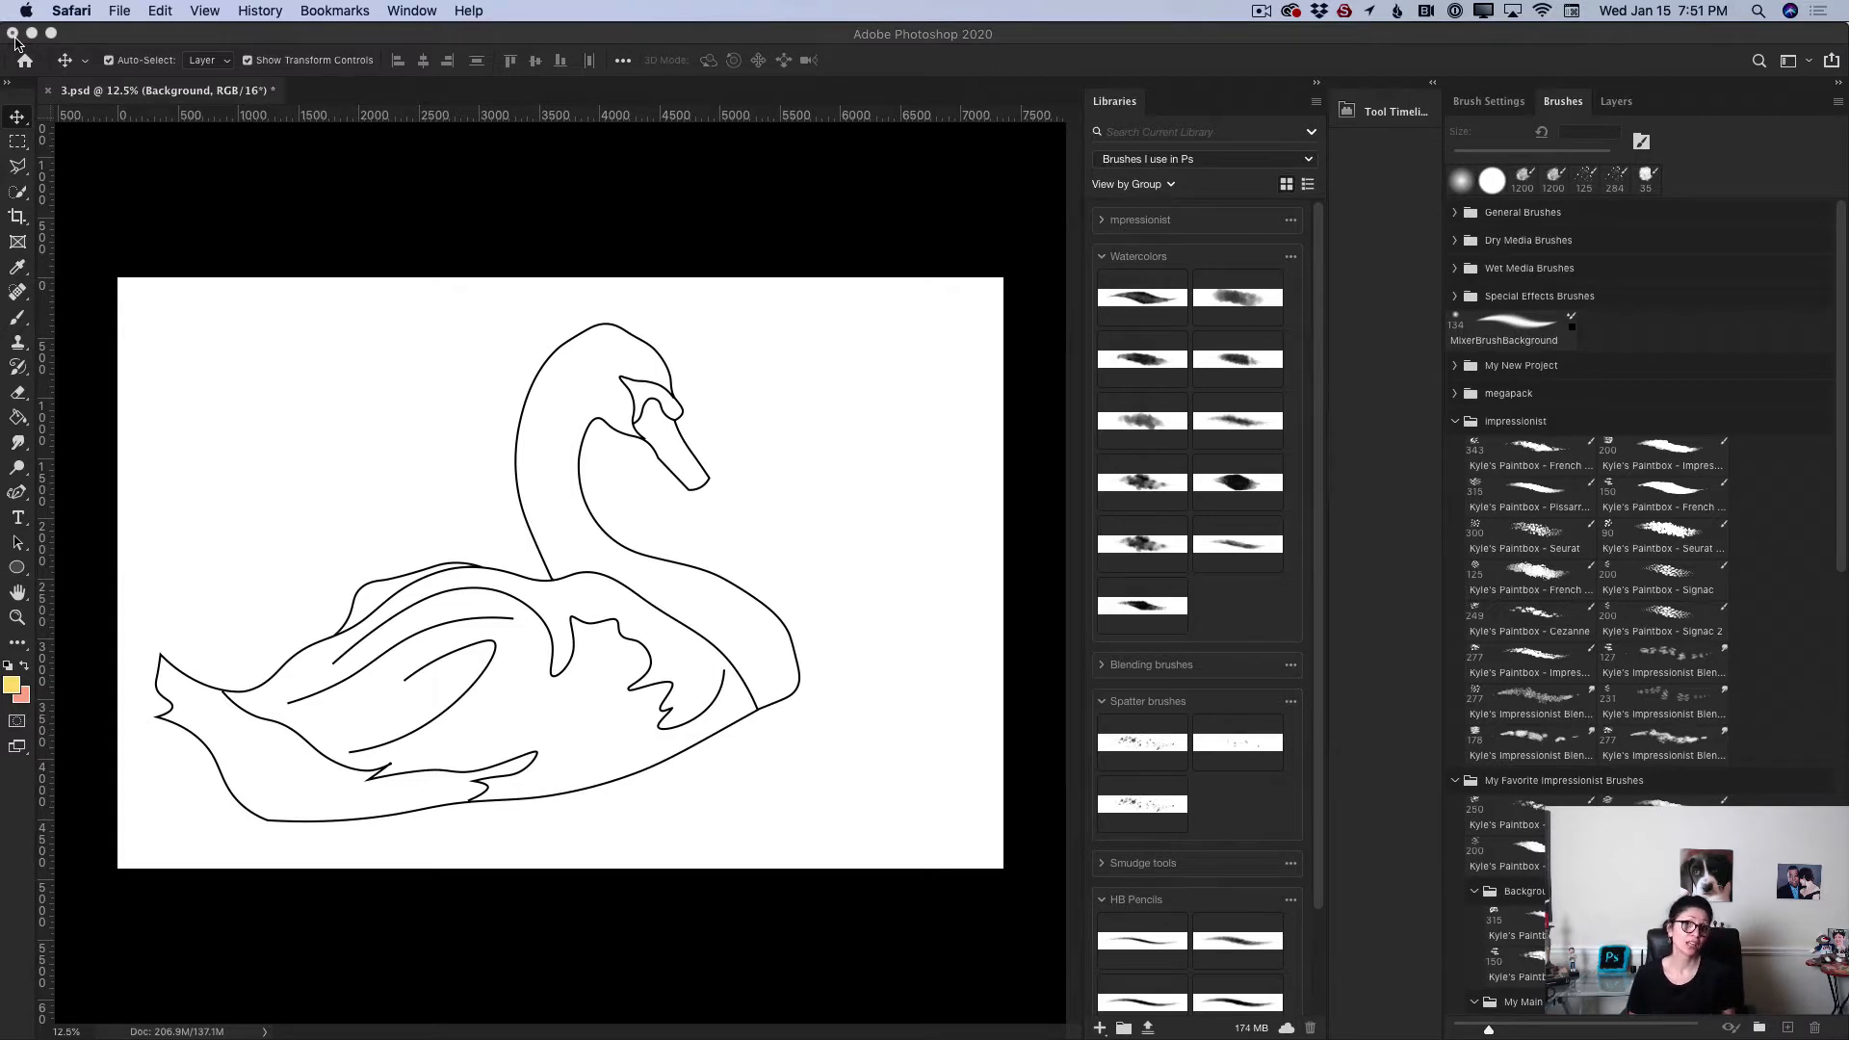
Step: Browse the impressionist brush group, selecting the Impressionist Chunk and French Point Small brushes in turn
left_click(1455, 421)
left_click(1456, 450)
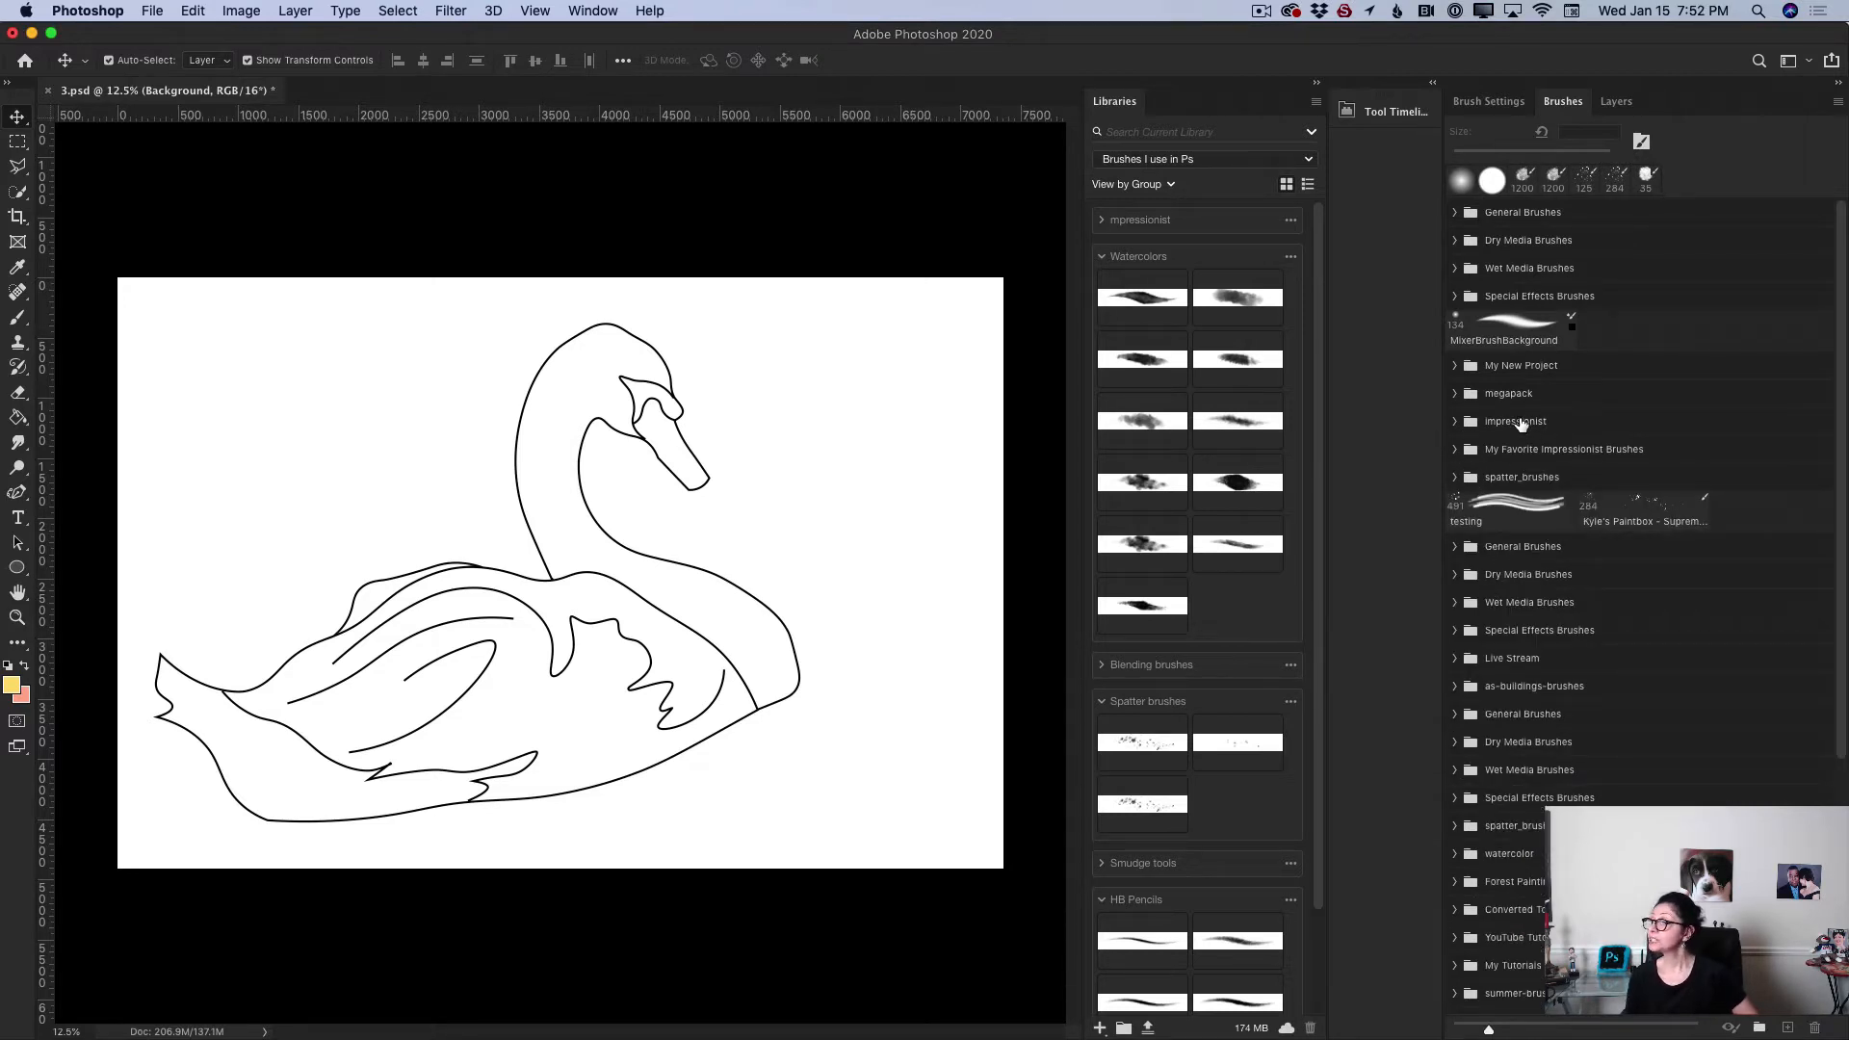
left_click(1455, 425)
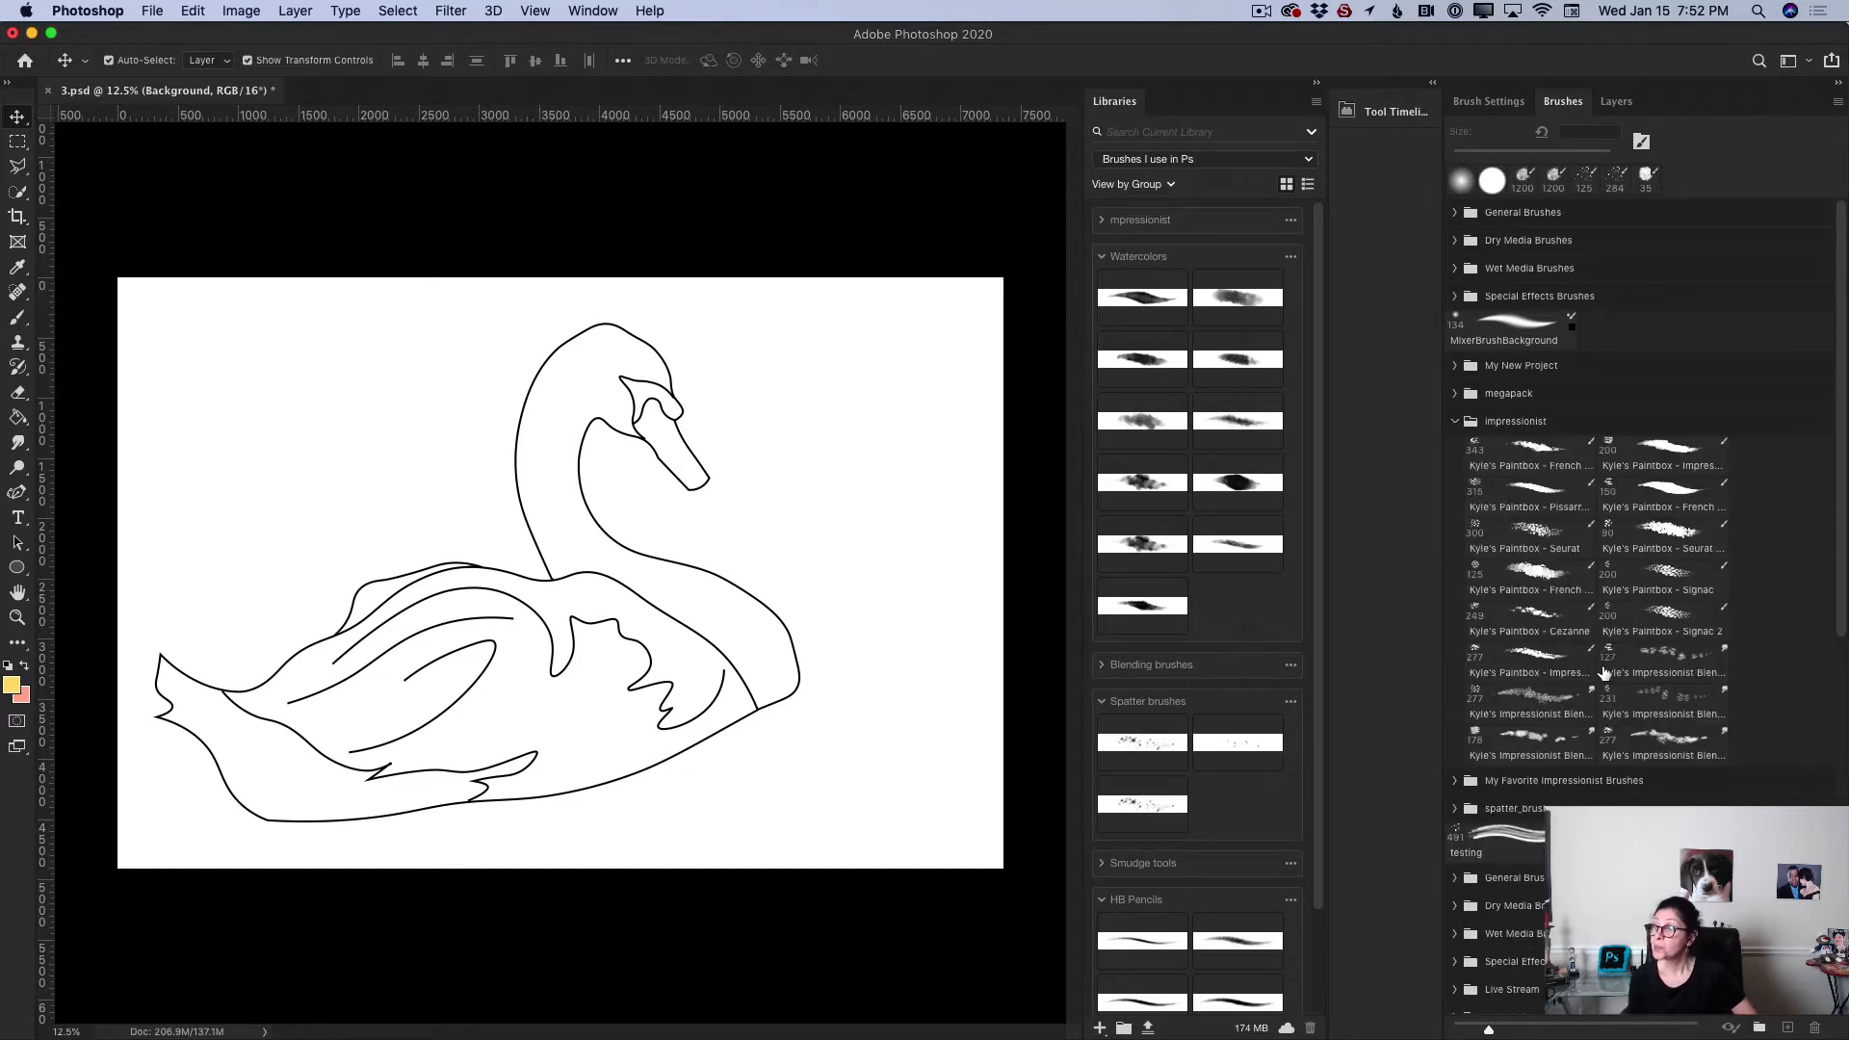
left_click(1553, 687)
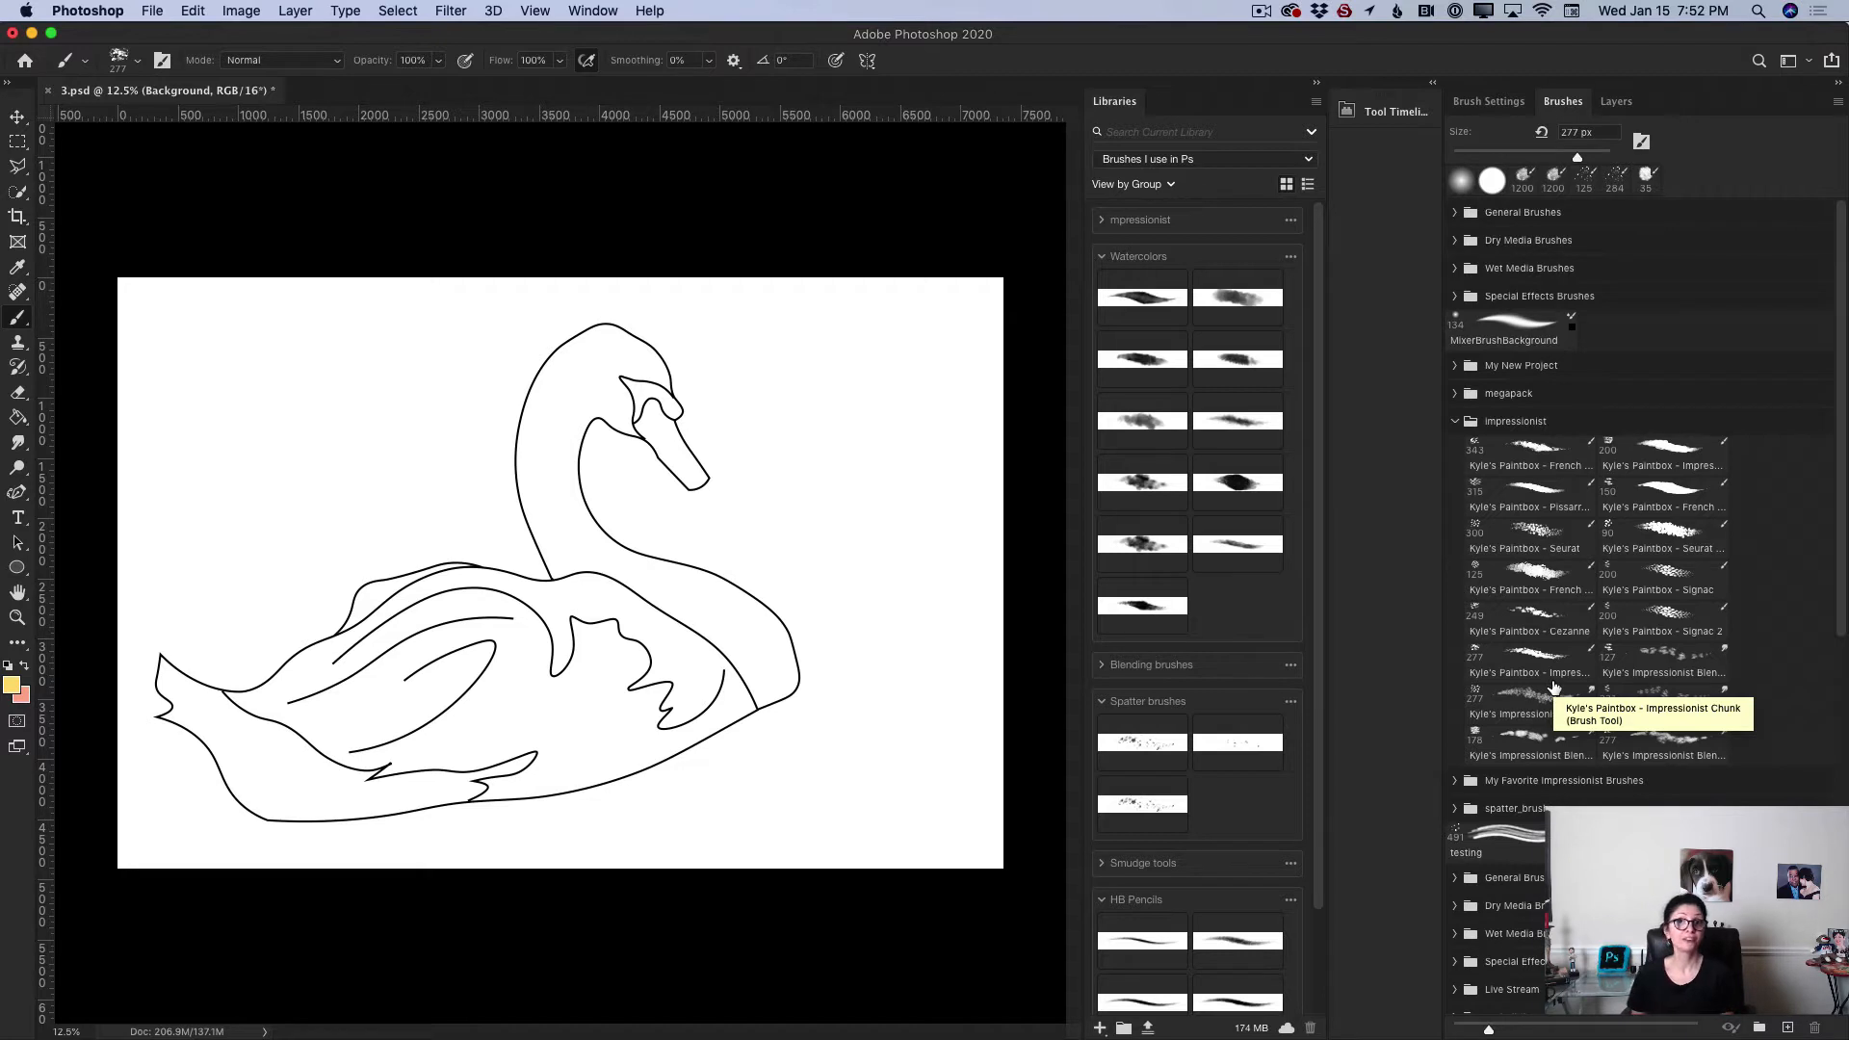
key("v")
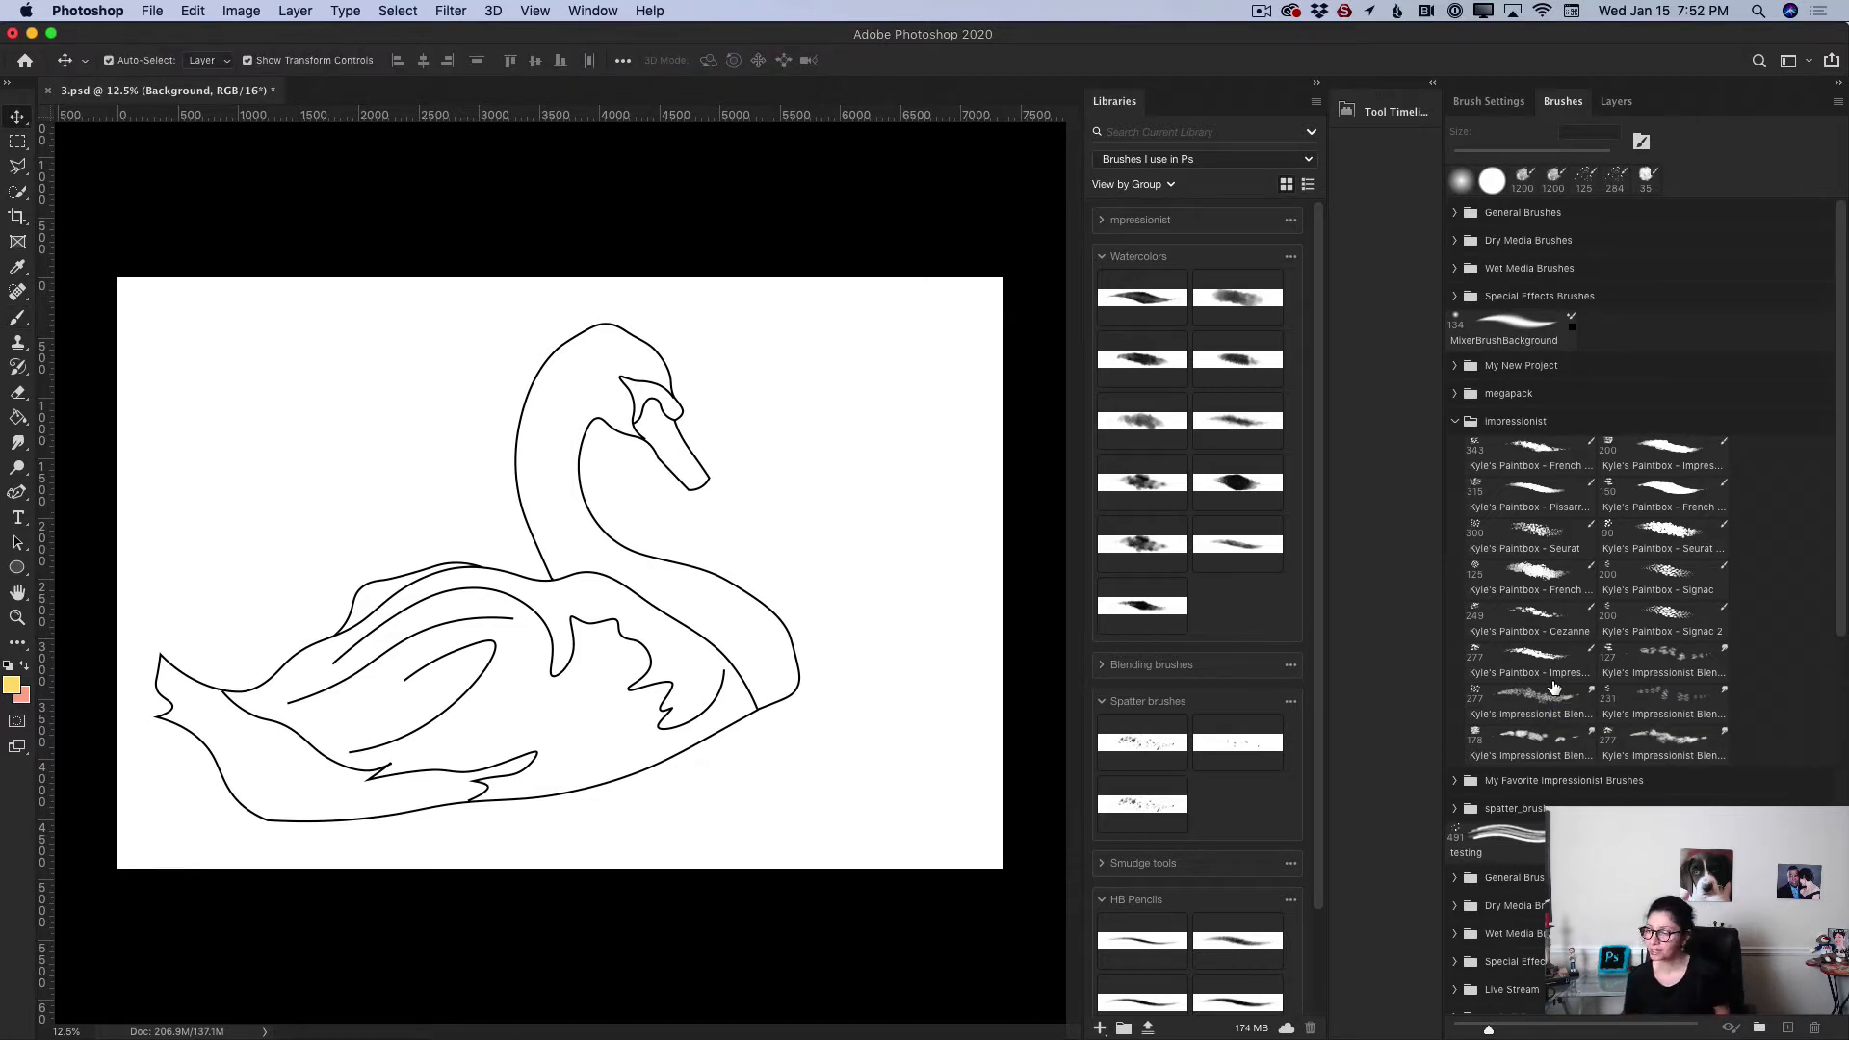
left_click(1551, 602)
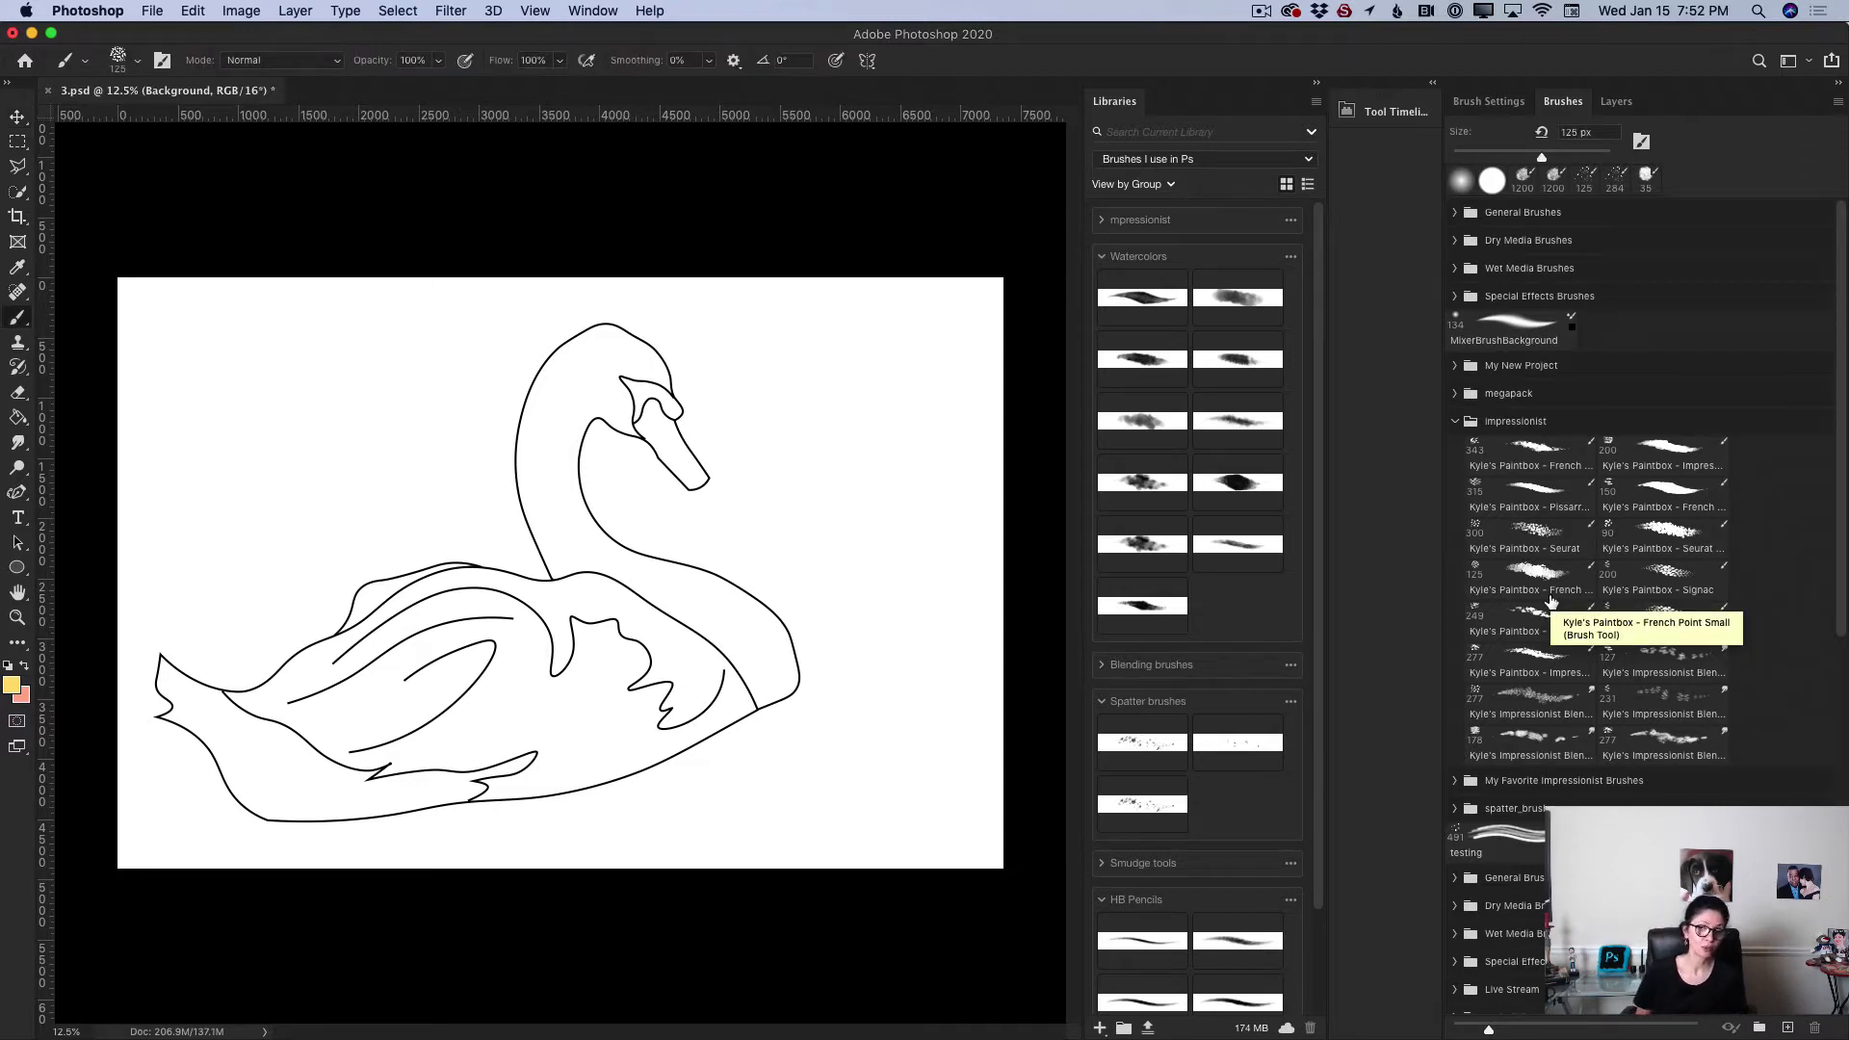
key("v")
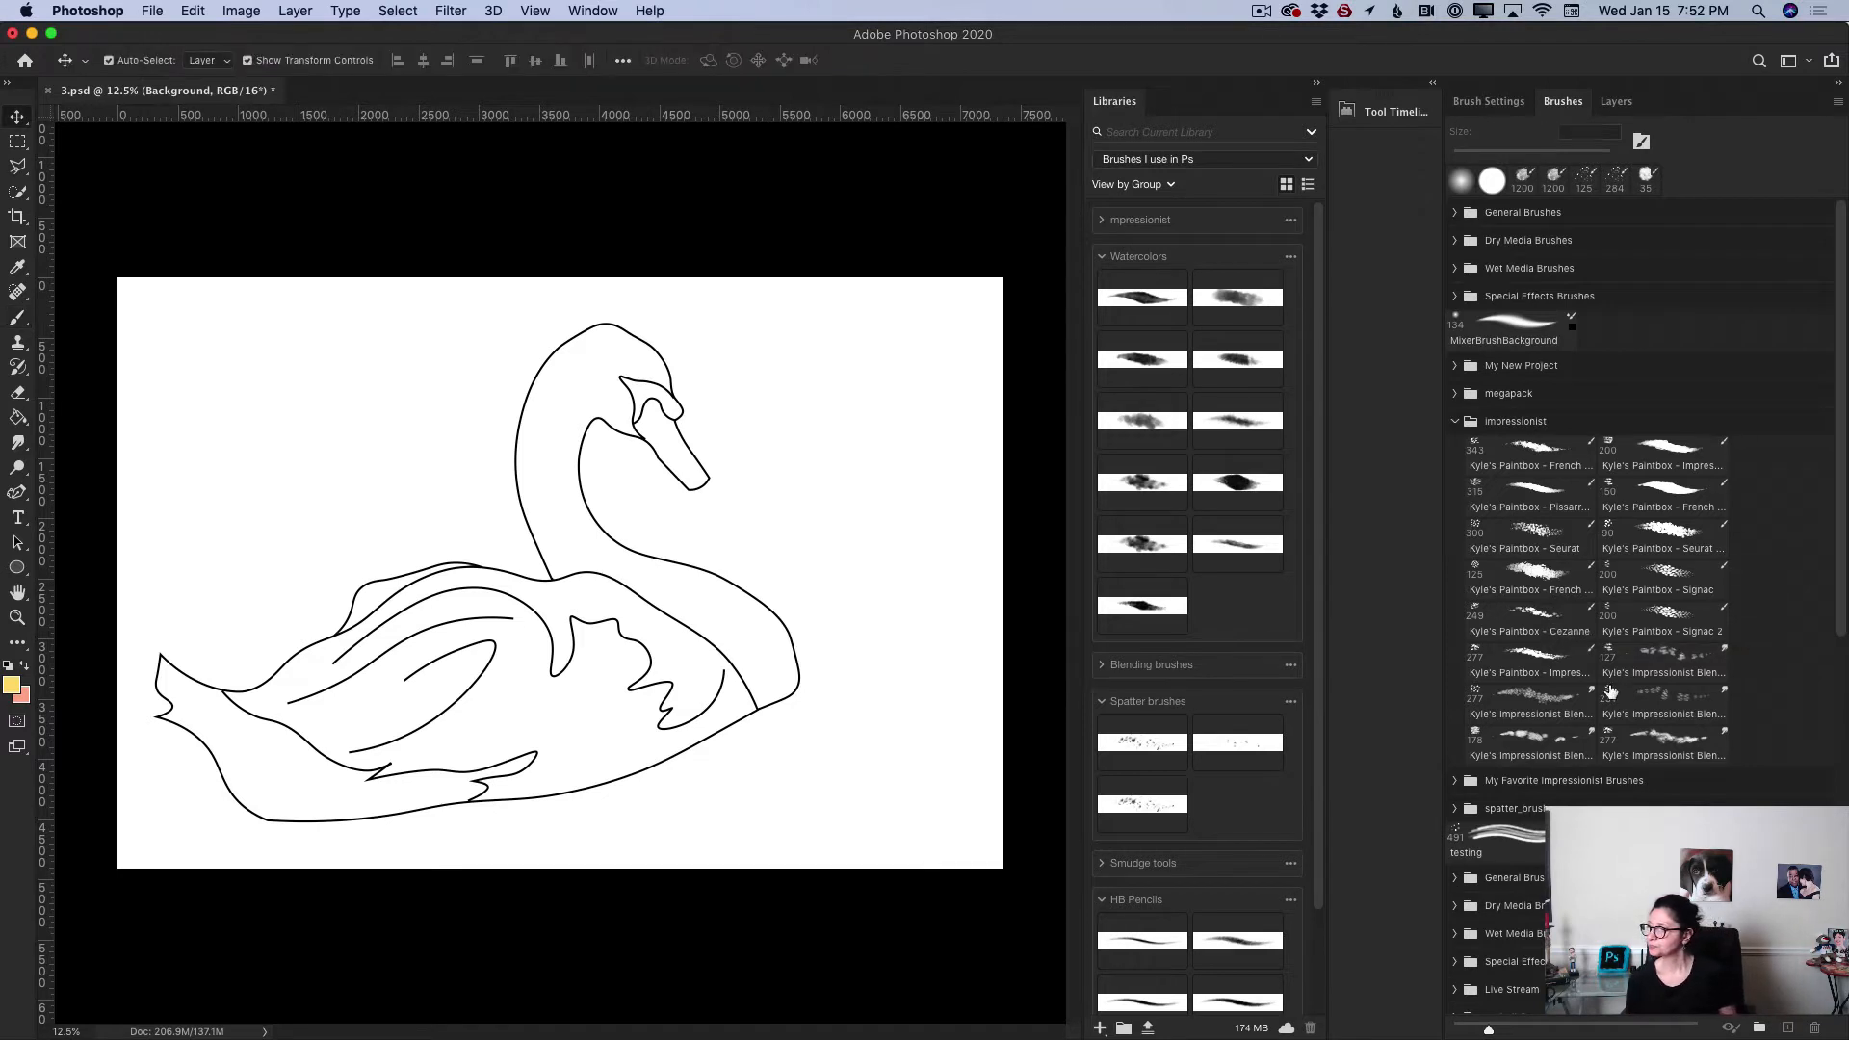
Step: Expand My Favorite Impressionist Brushes and select the Kyle's Paintbox - Pissarro 1 brush
left_click(1455, 781)
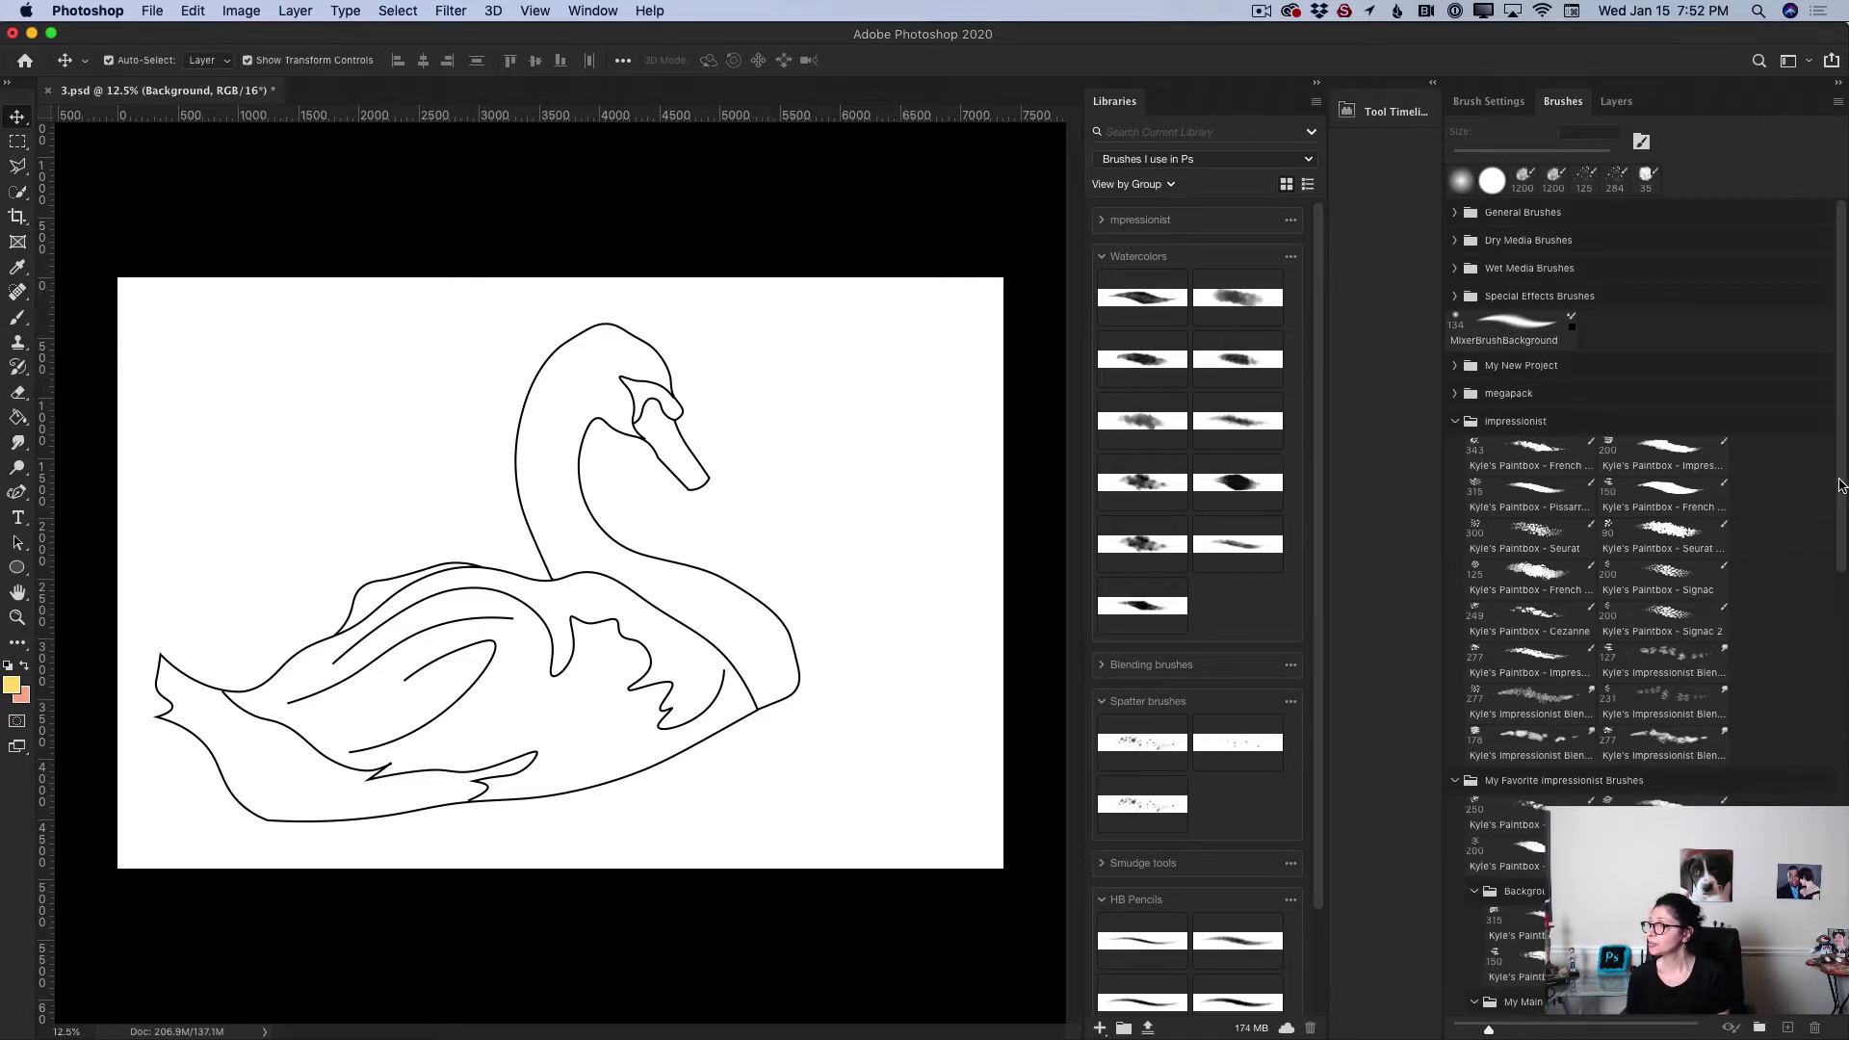
scroll(1837, 487, "down", 5)
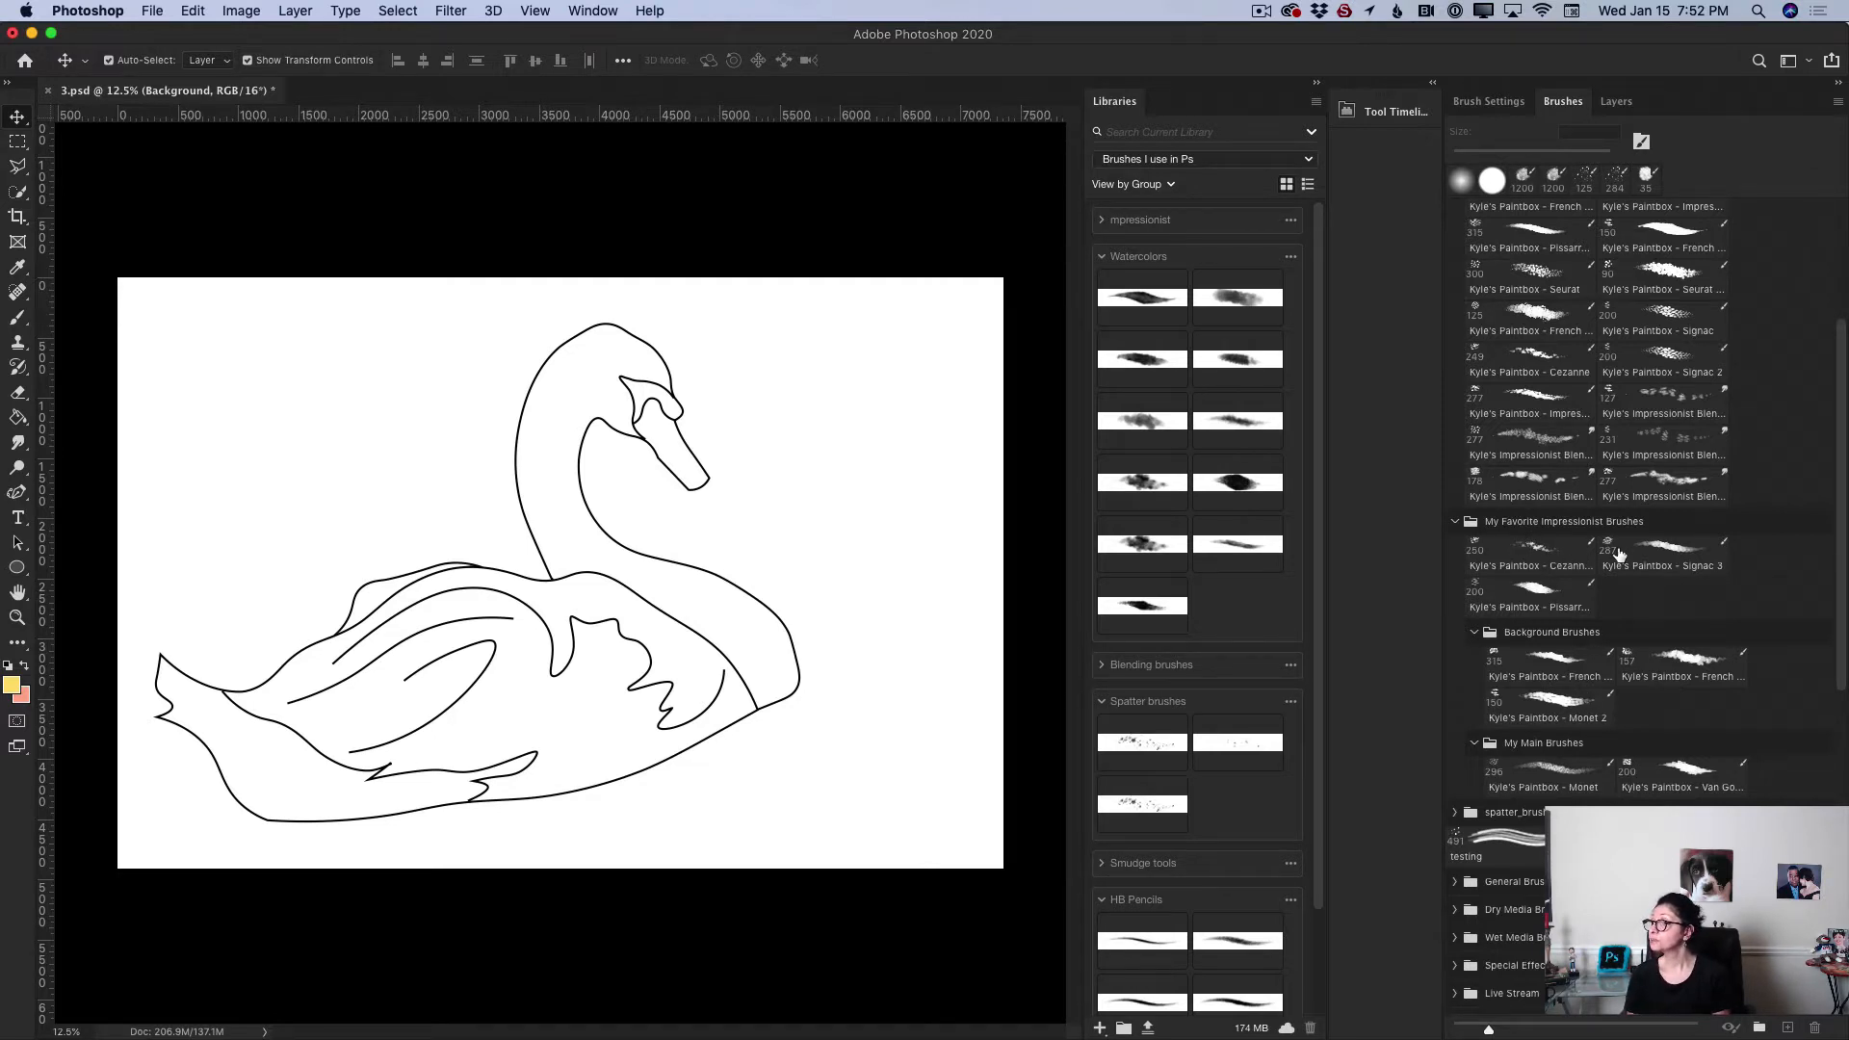
left_click(1561, 605)
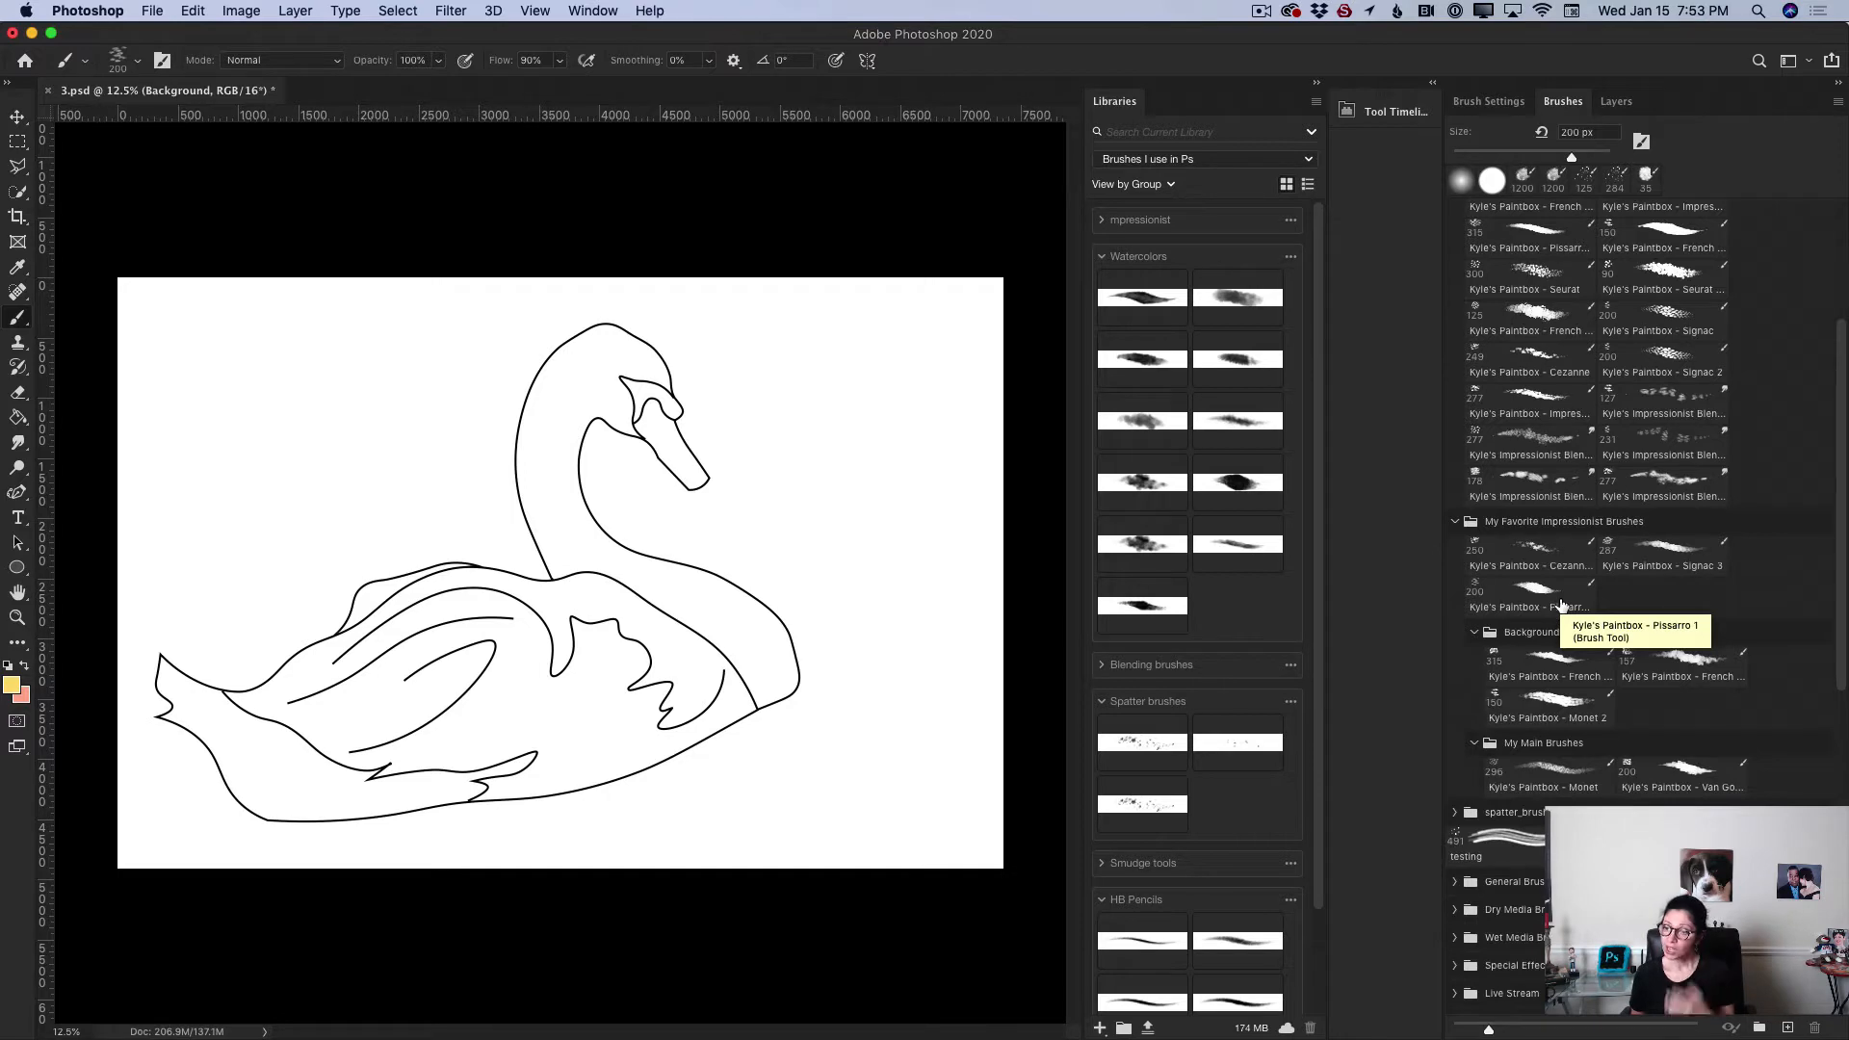
key("v")
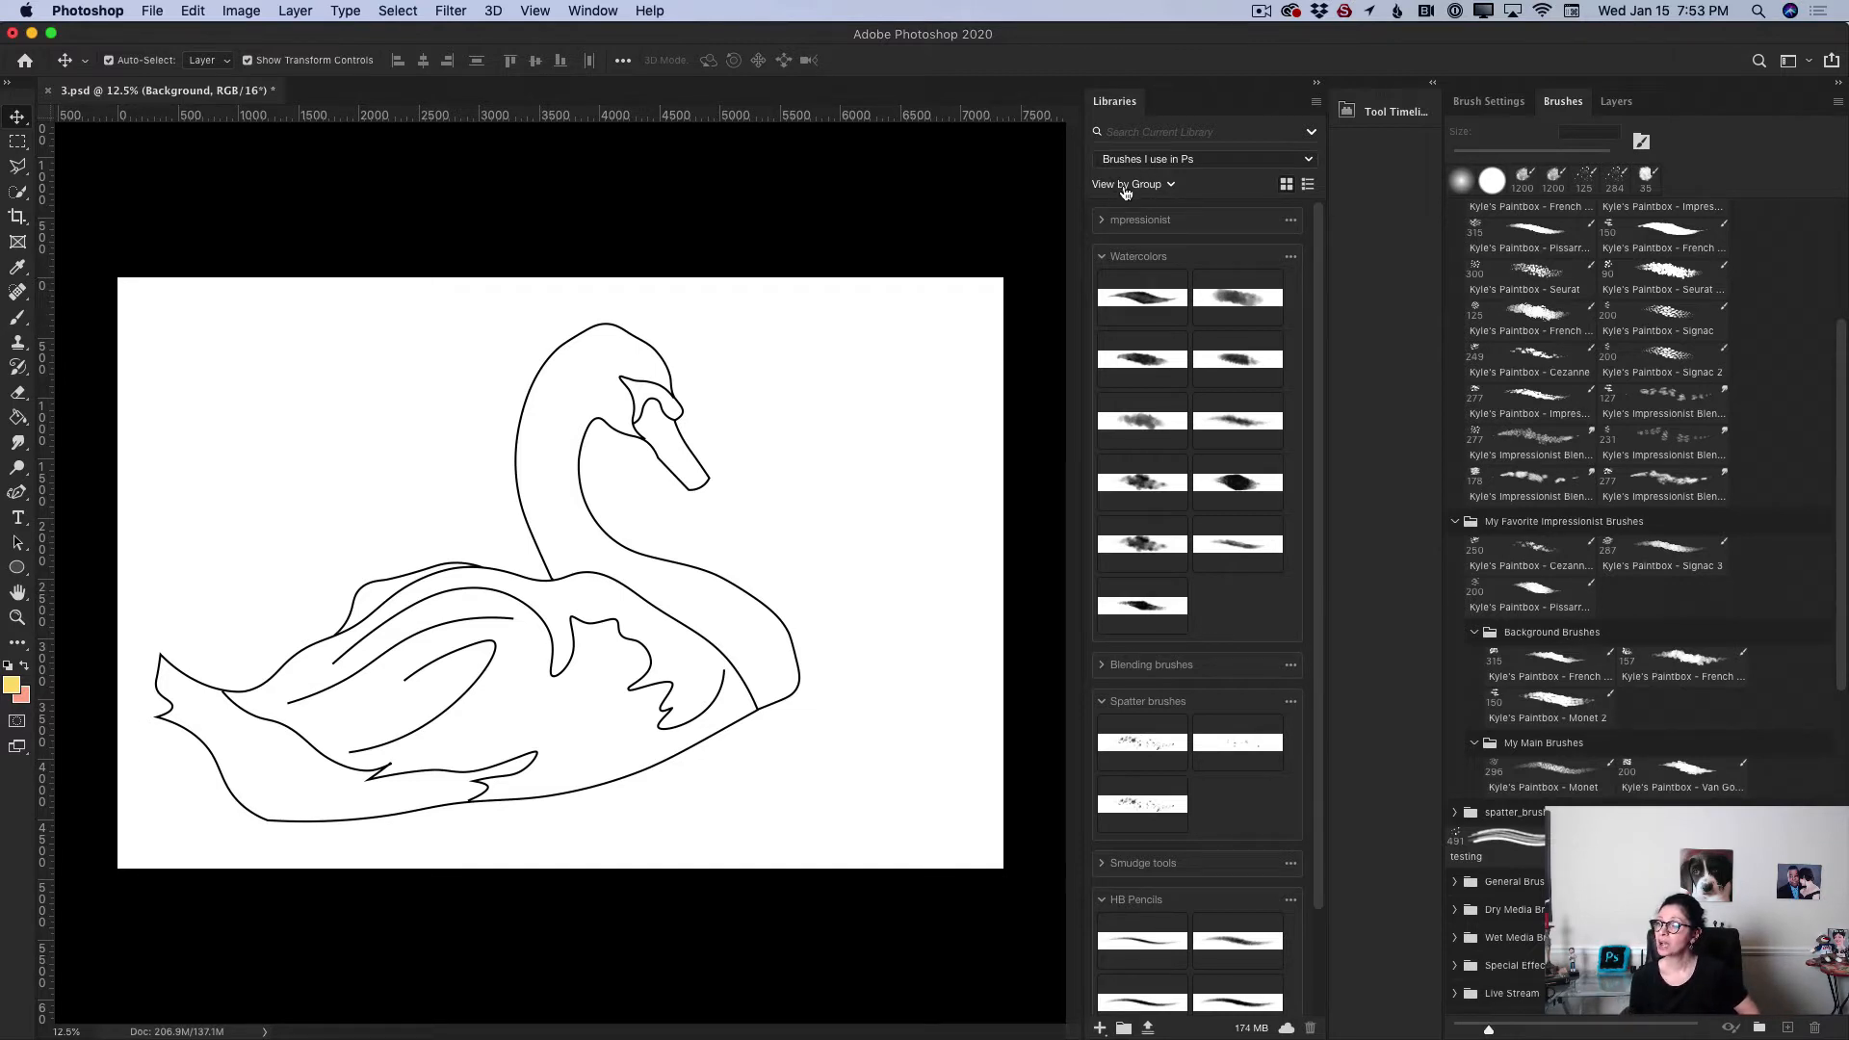
Step: Collapse the Watercolors, HB Pencils and Spatter brushes groups in the library
left_click(1104, 259)
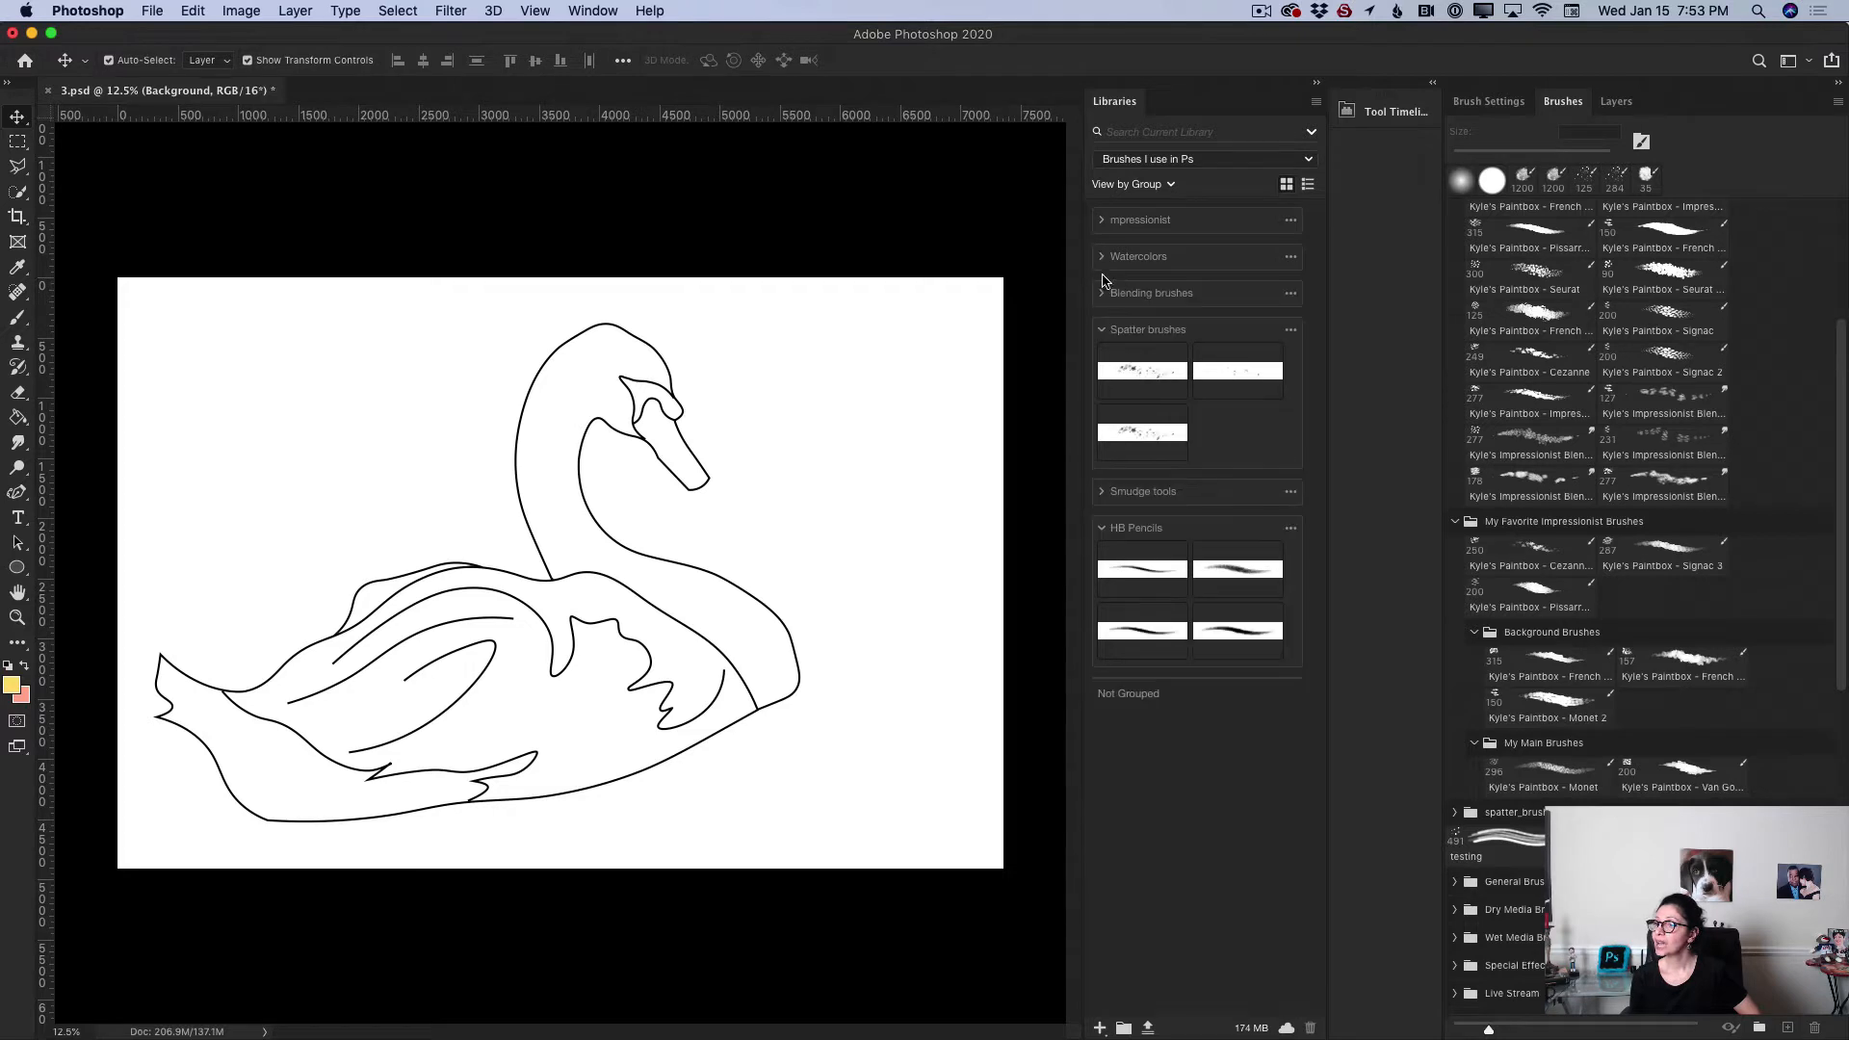
left_click(1104, 532)
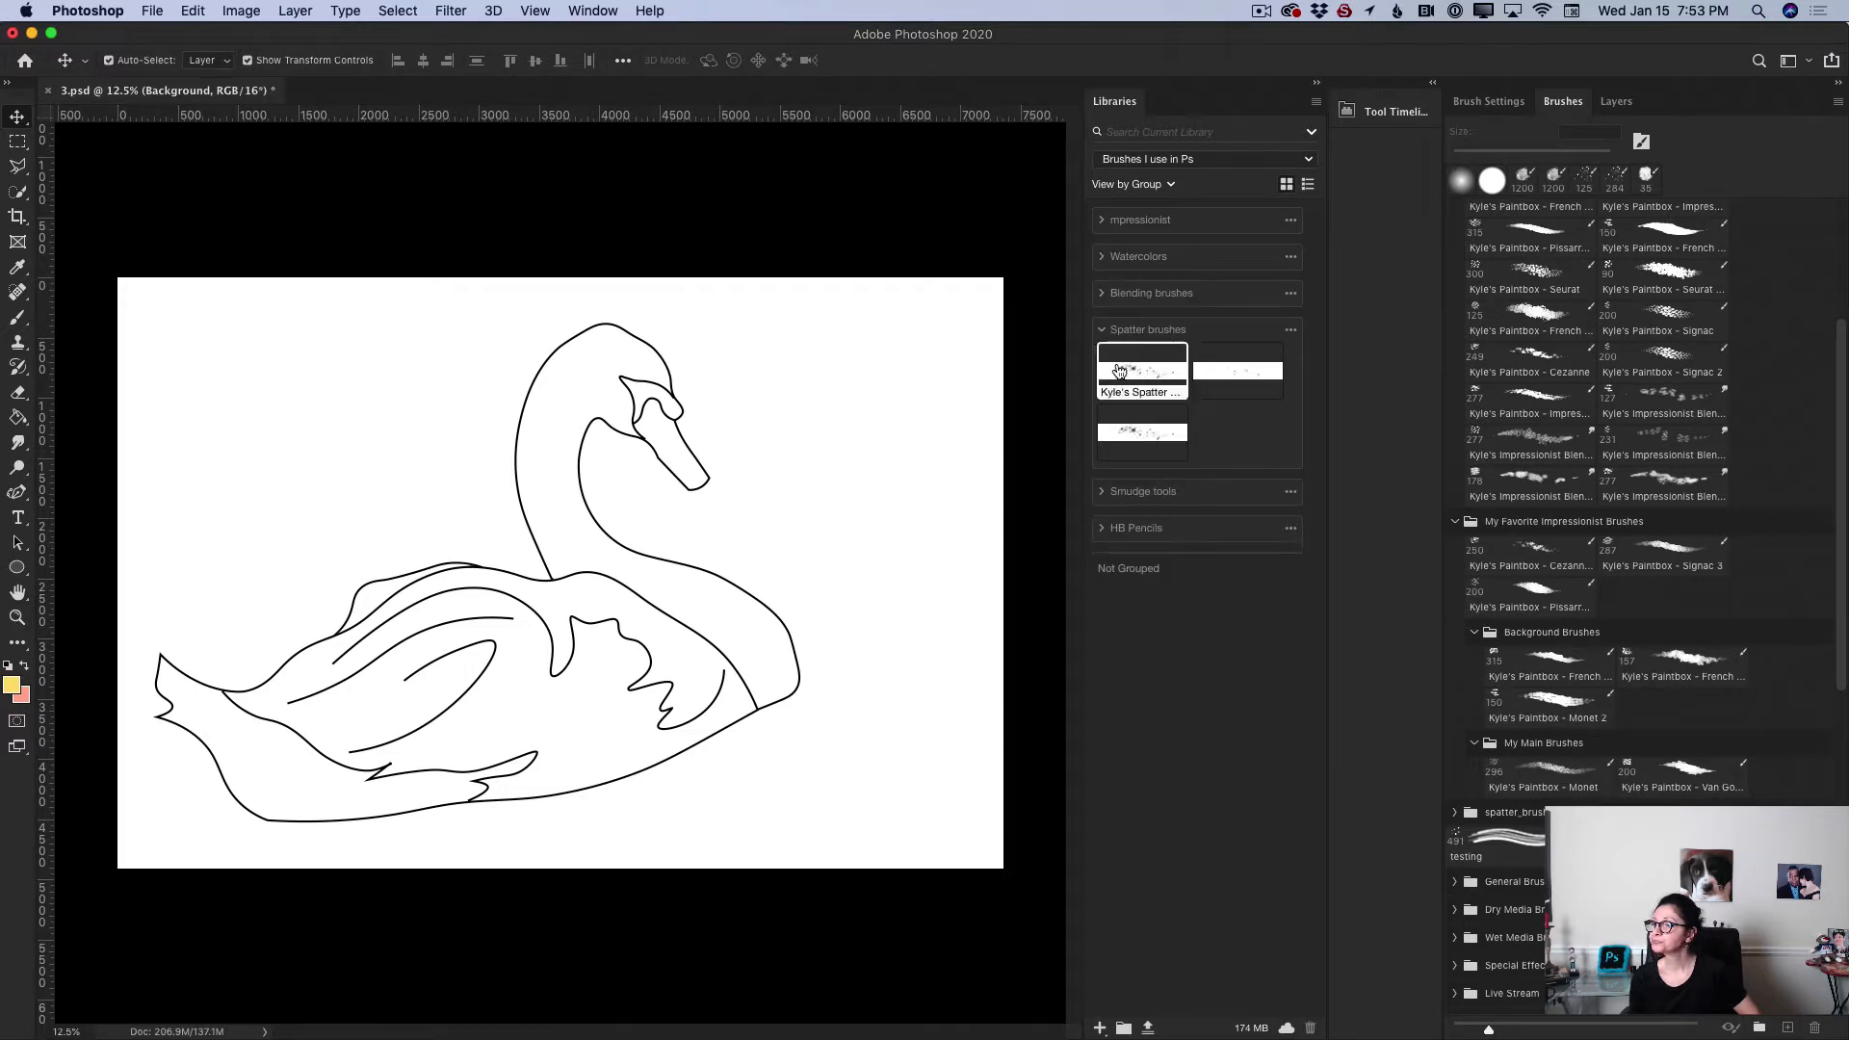
left_click(1103, 331)
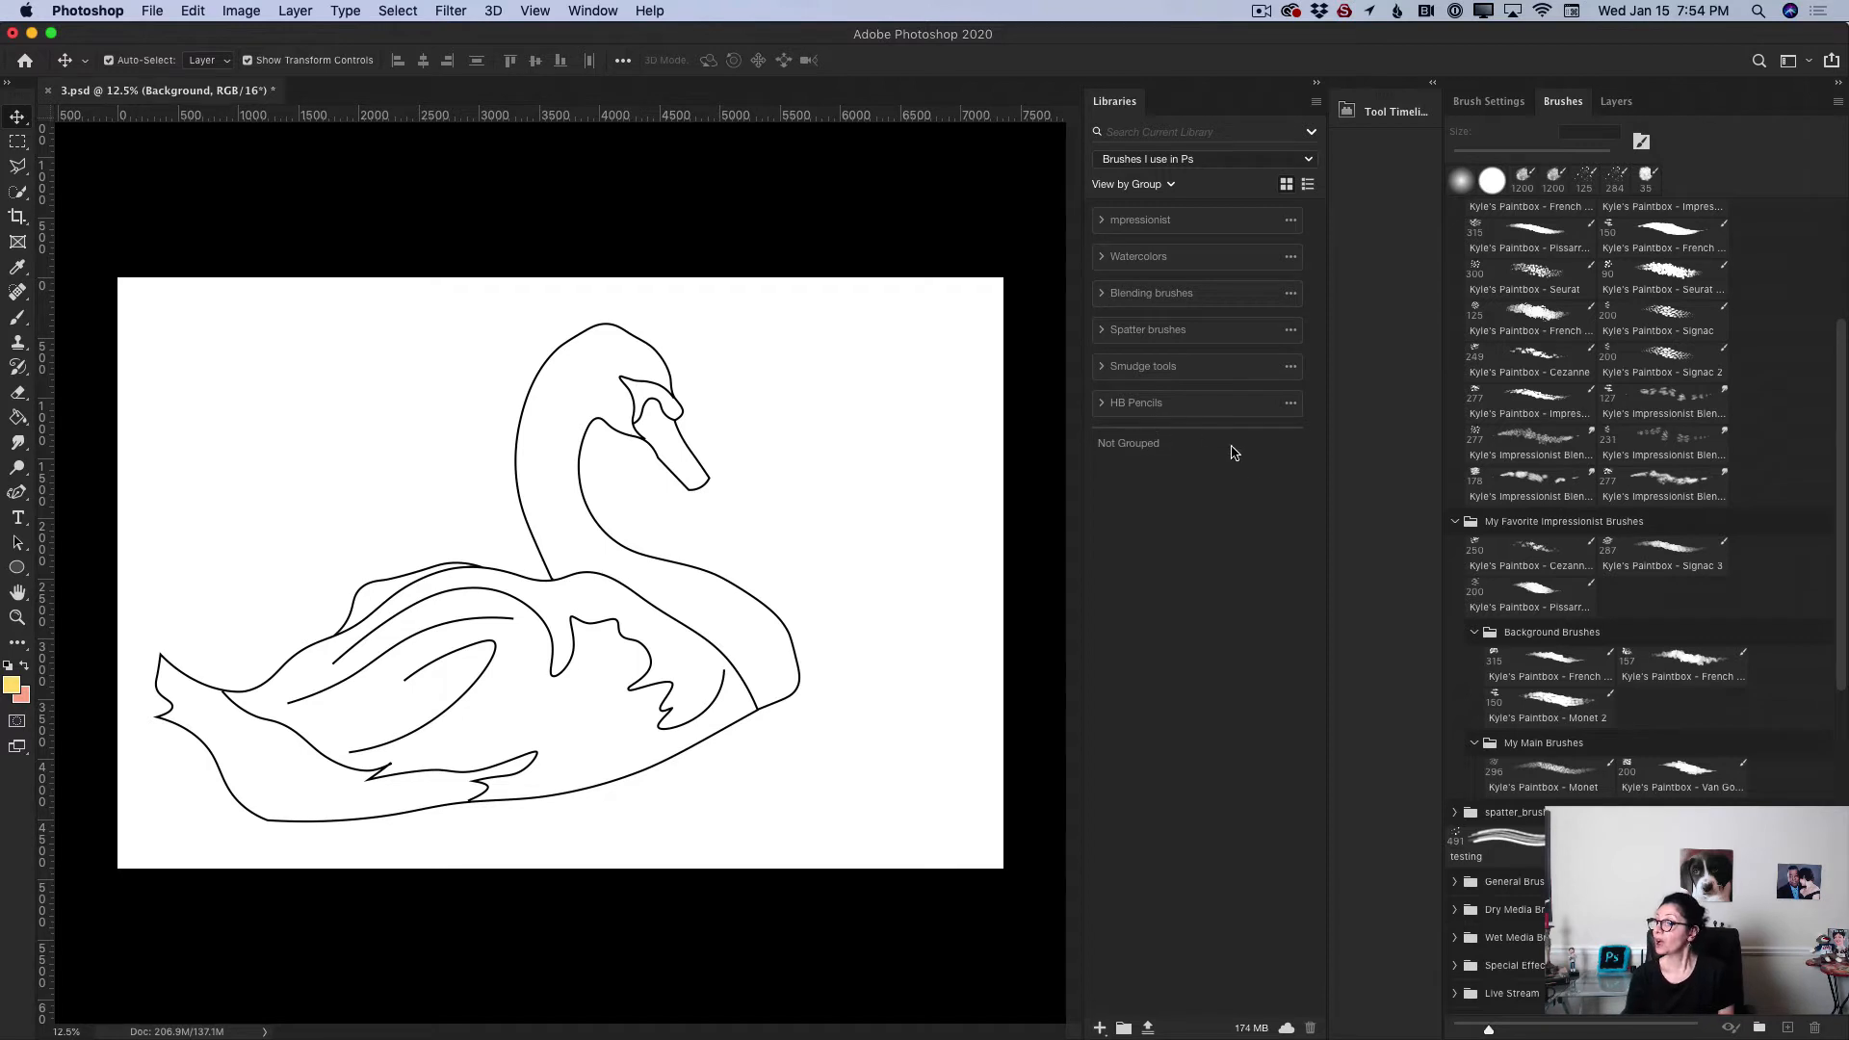
Step: Add the Kyle's Paintbox - French Point Small brush to the library and move it into the impressionist group
left_click(1536, 322)
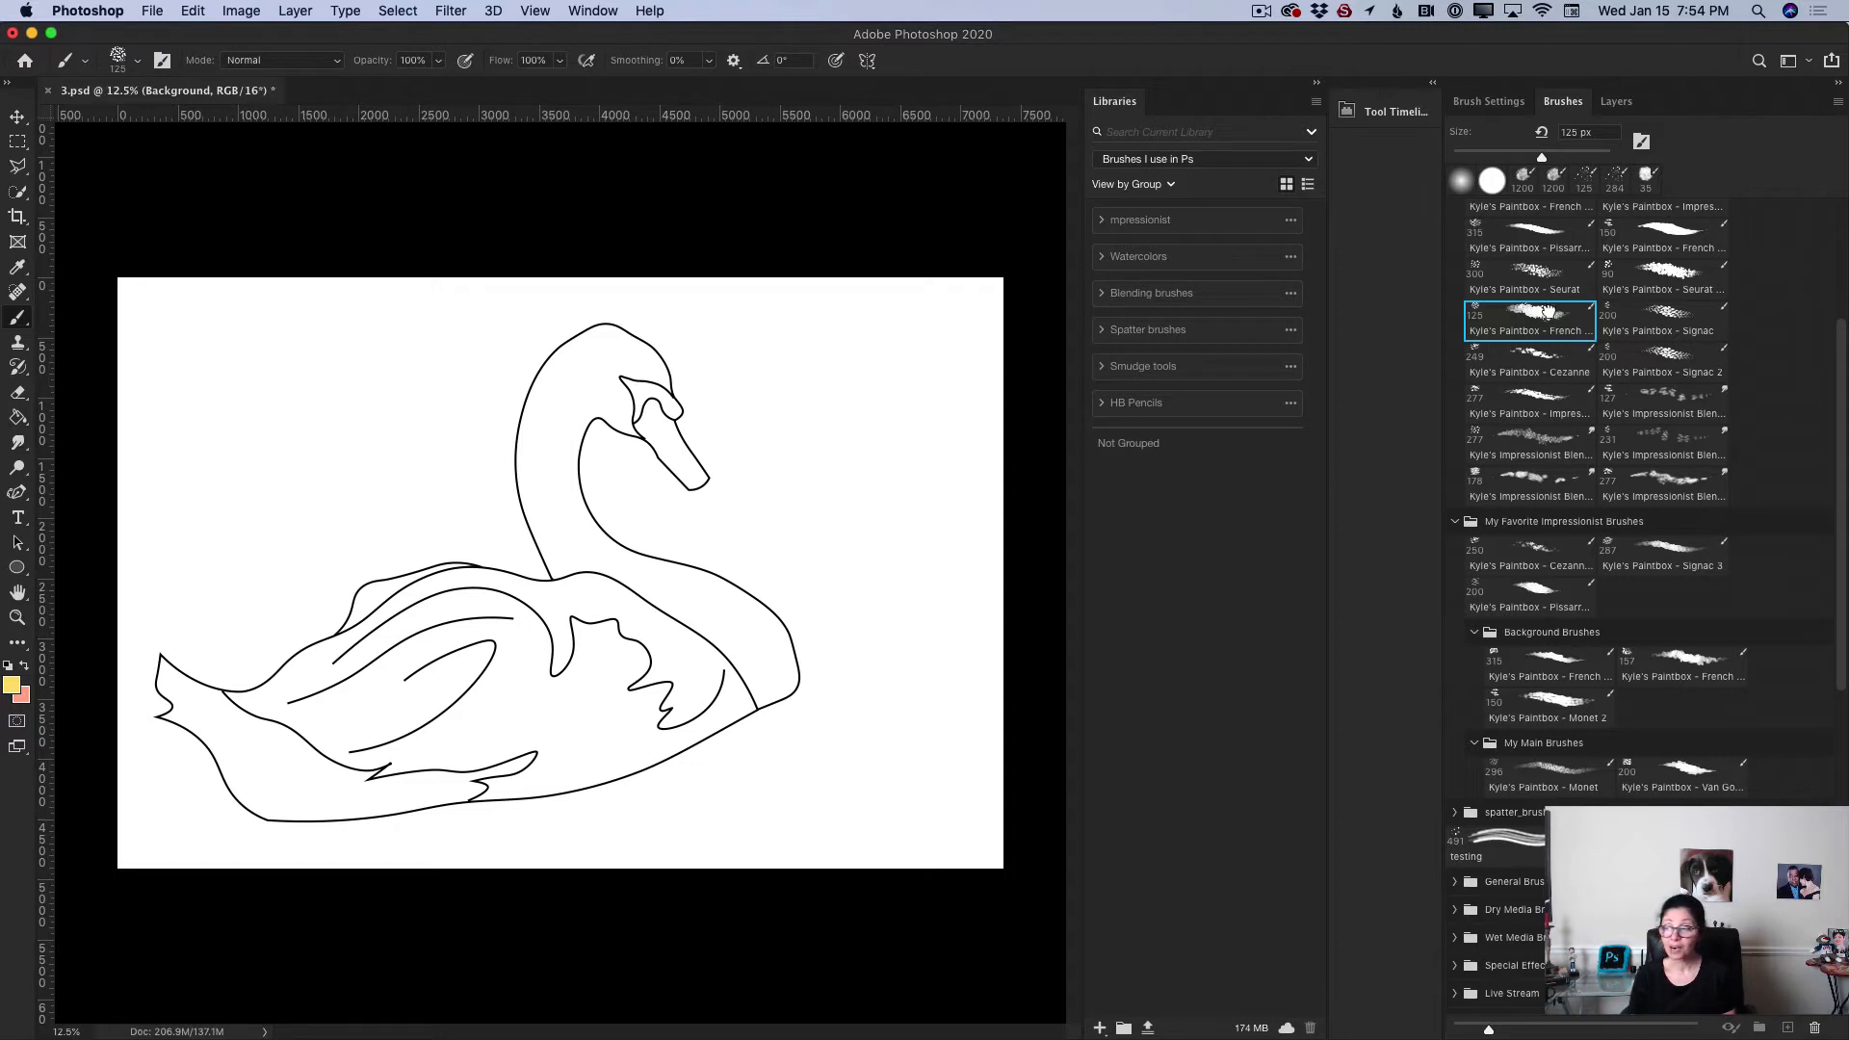
mouse_move(1546, 311)
left_mouse_down()
mouse_move(1512, 361)
mouse_move(1192, 502)
left_mouse_up()
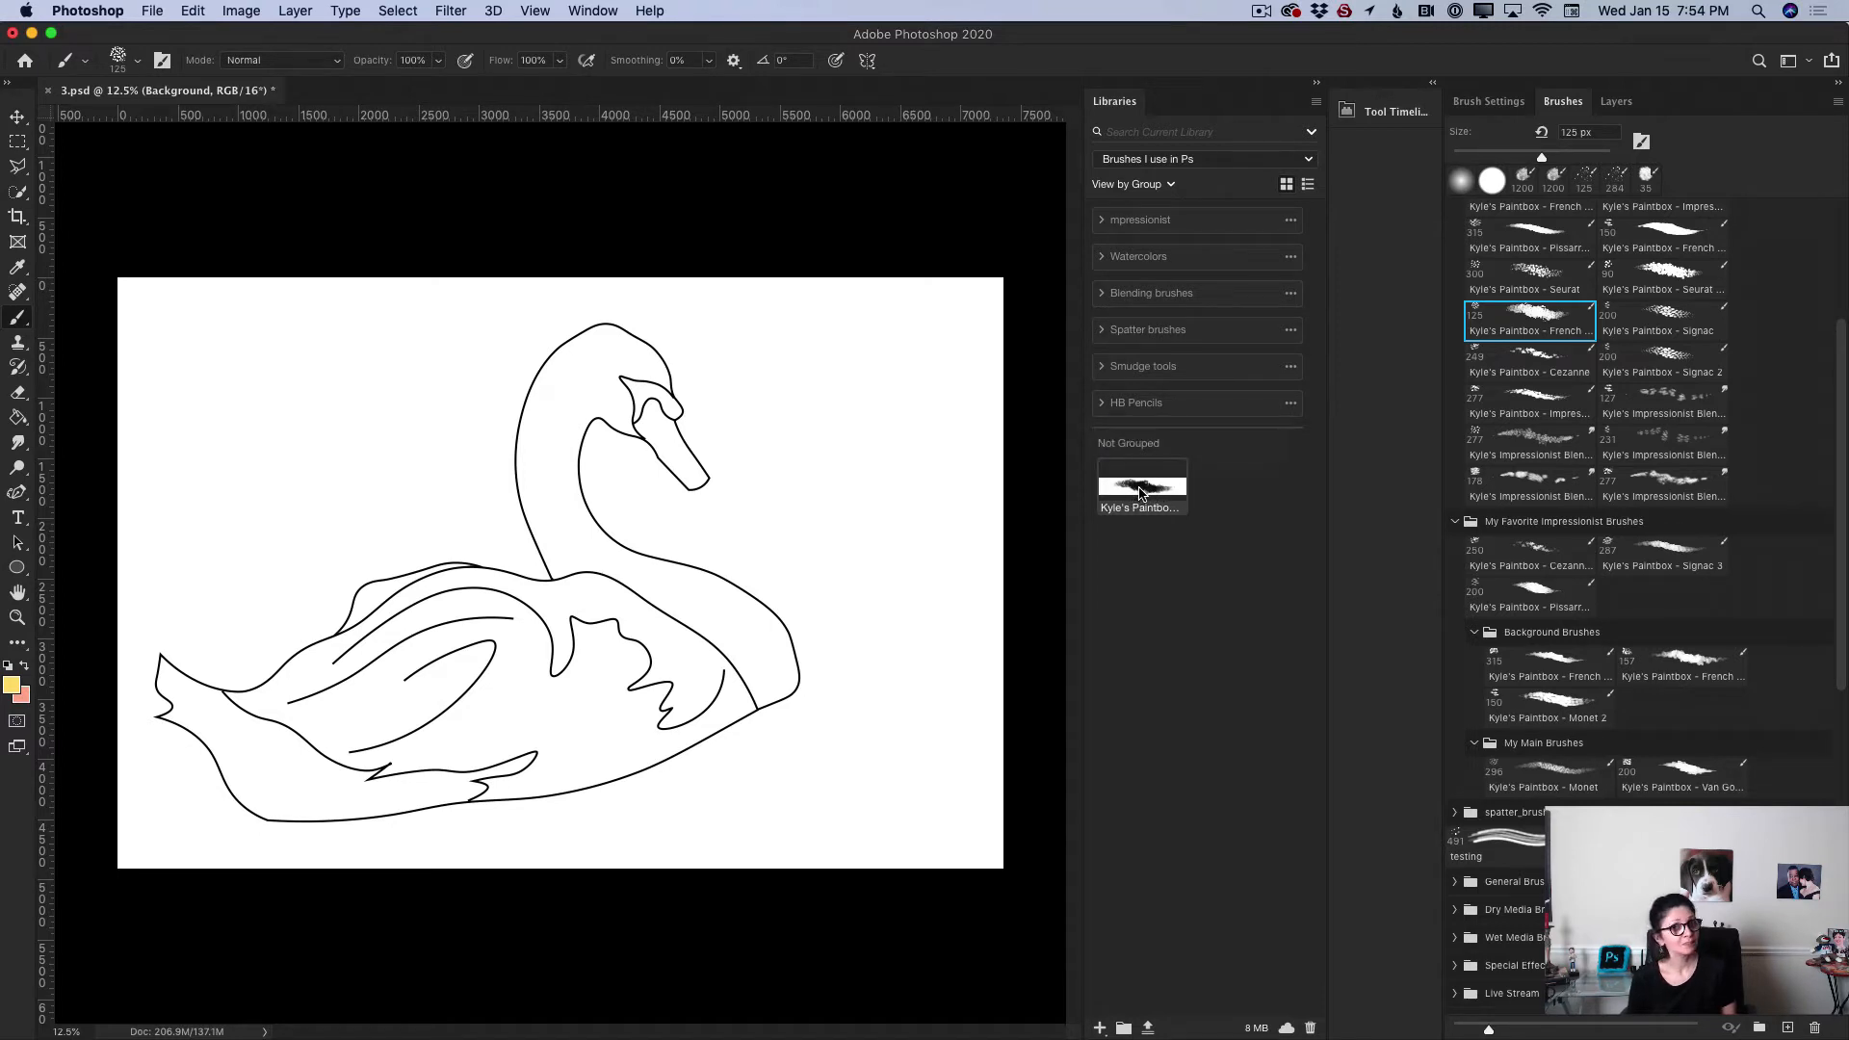
left_click_drag(1140, 493, 1174, 223)
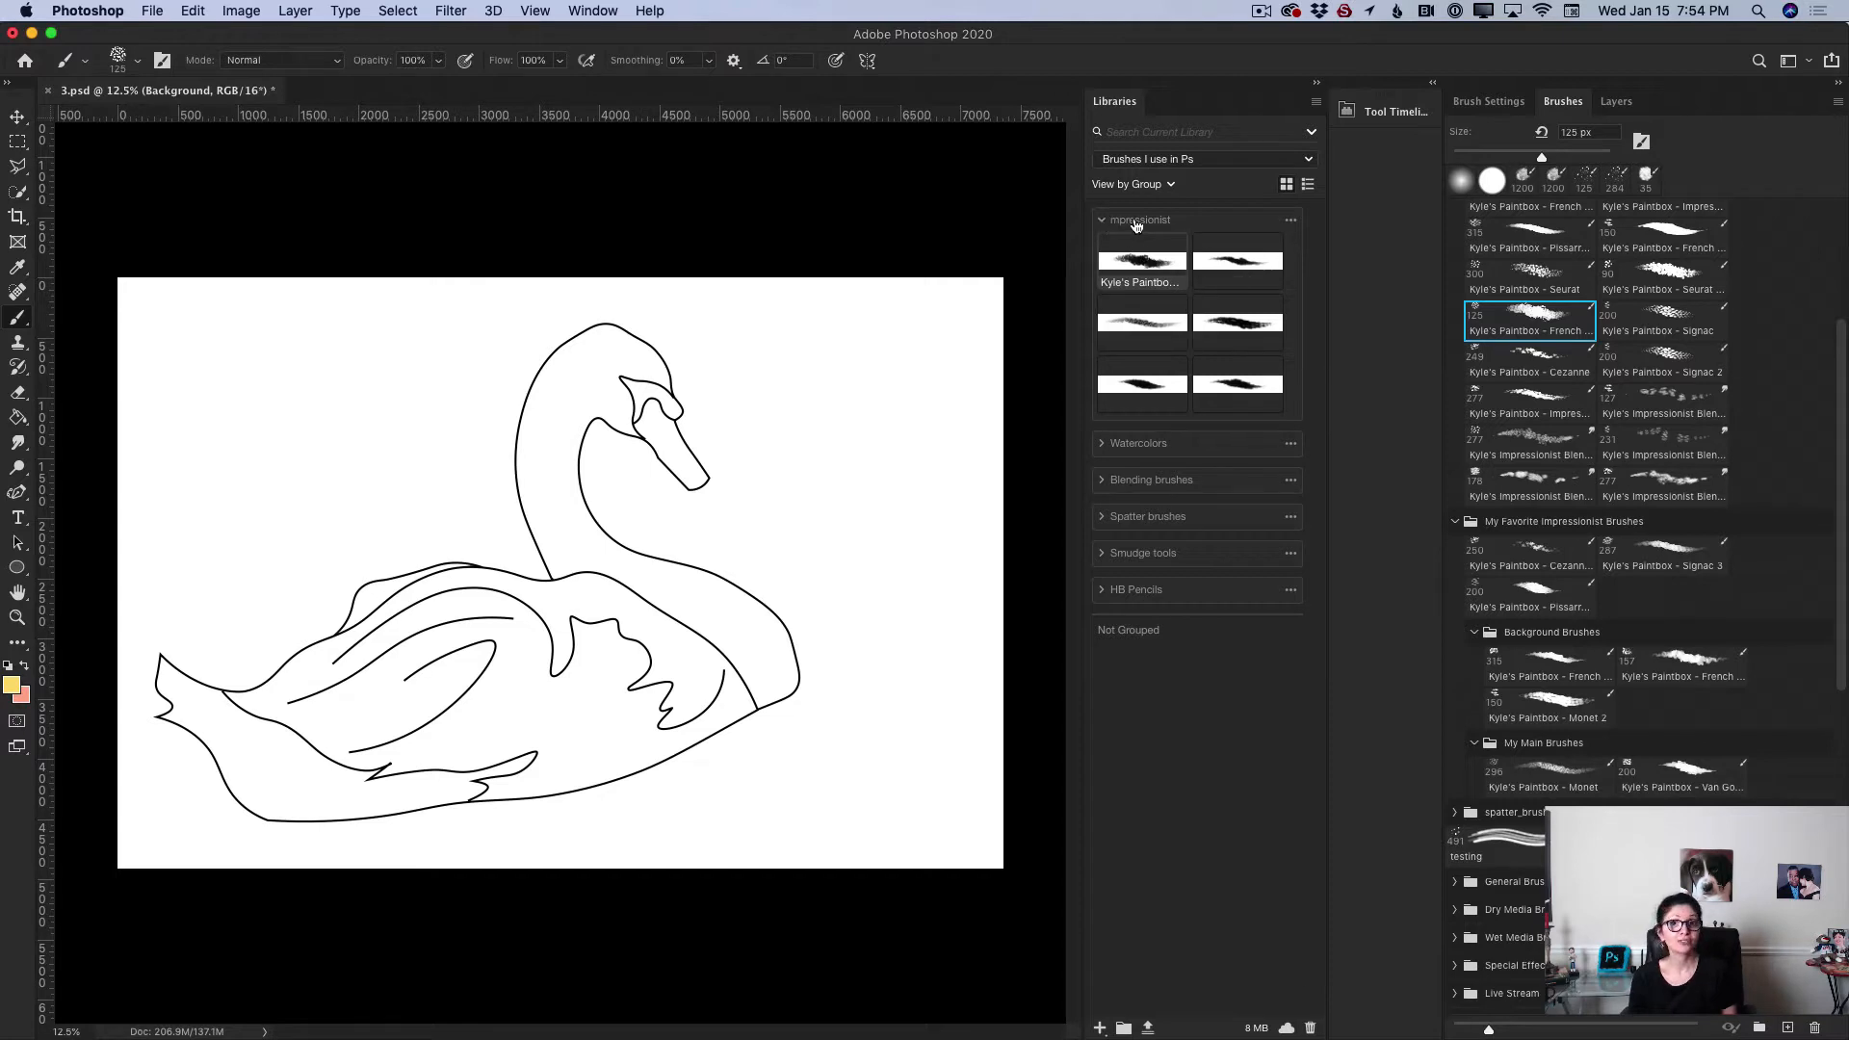
Step: Collapse the impressionist library group and create a new library group named Tutorial
left_click(1104, 221)
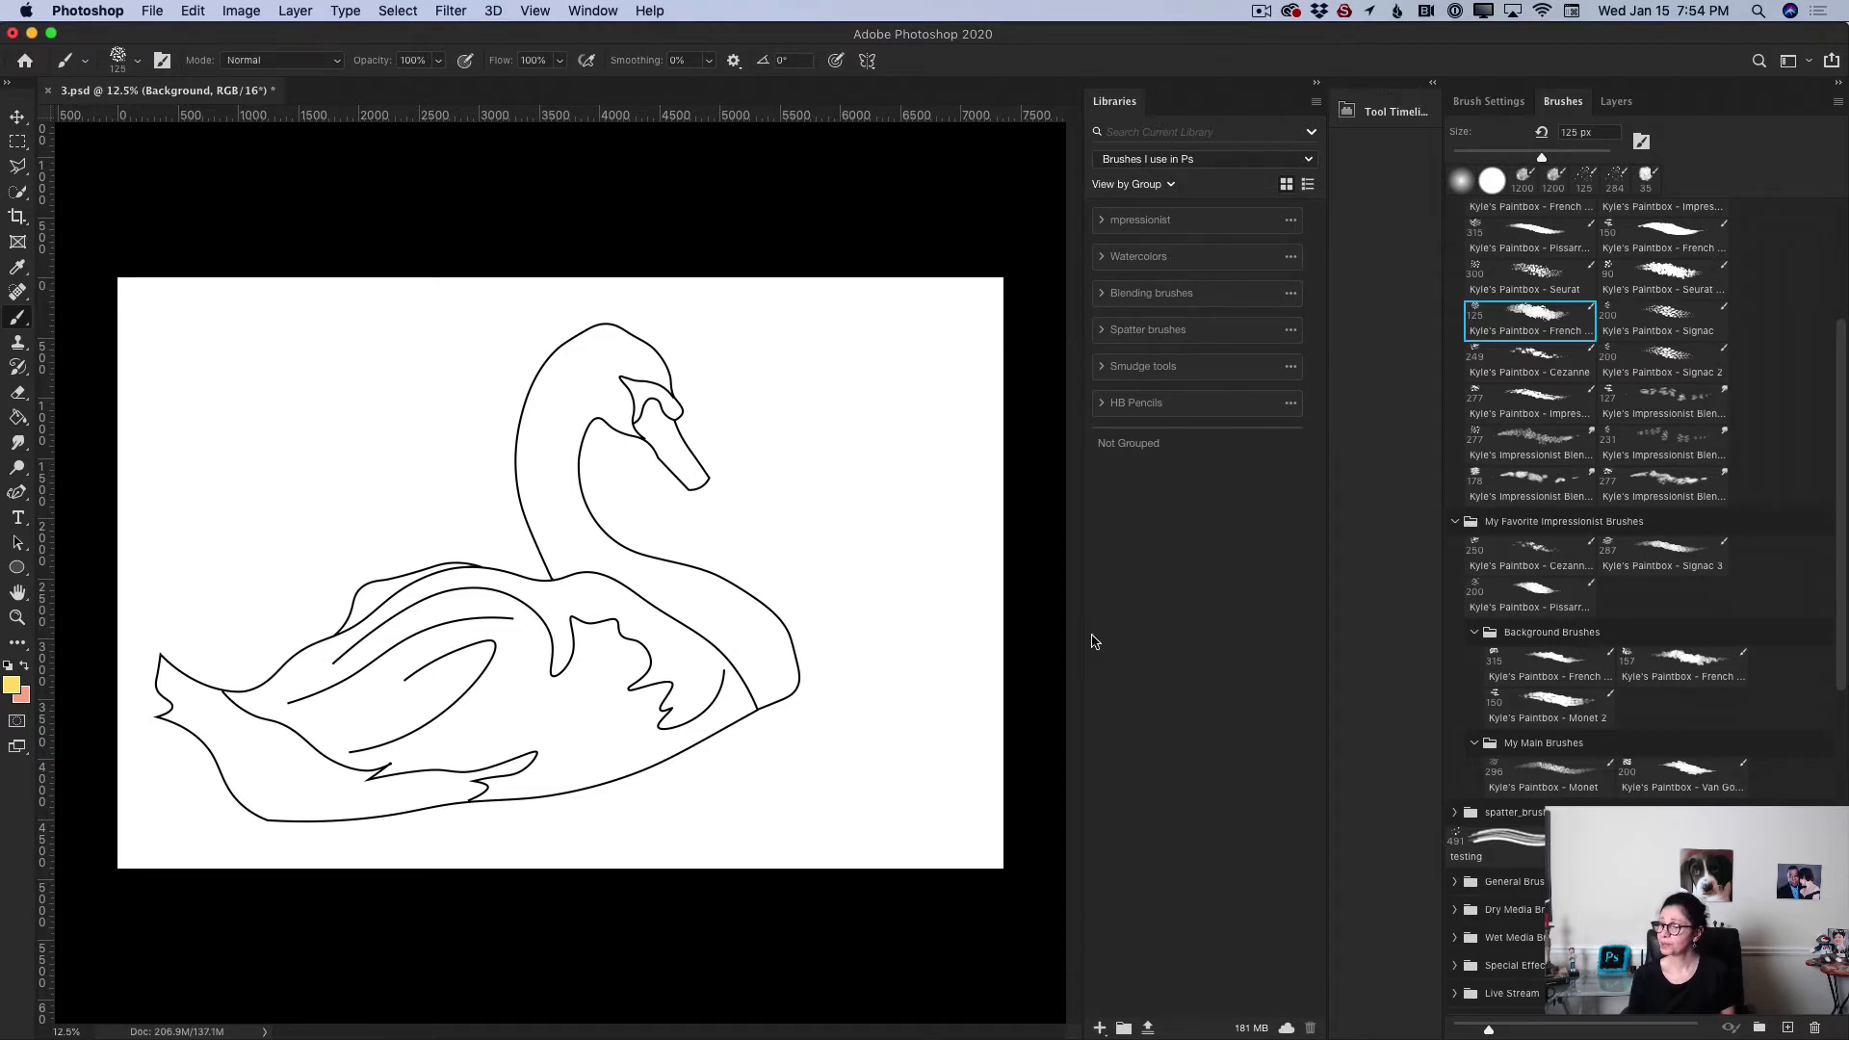
left_click(1124, 1029)
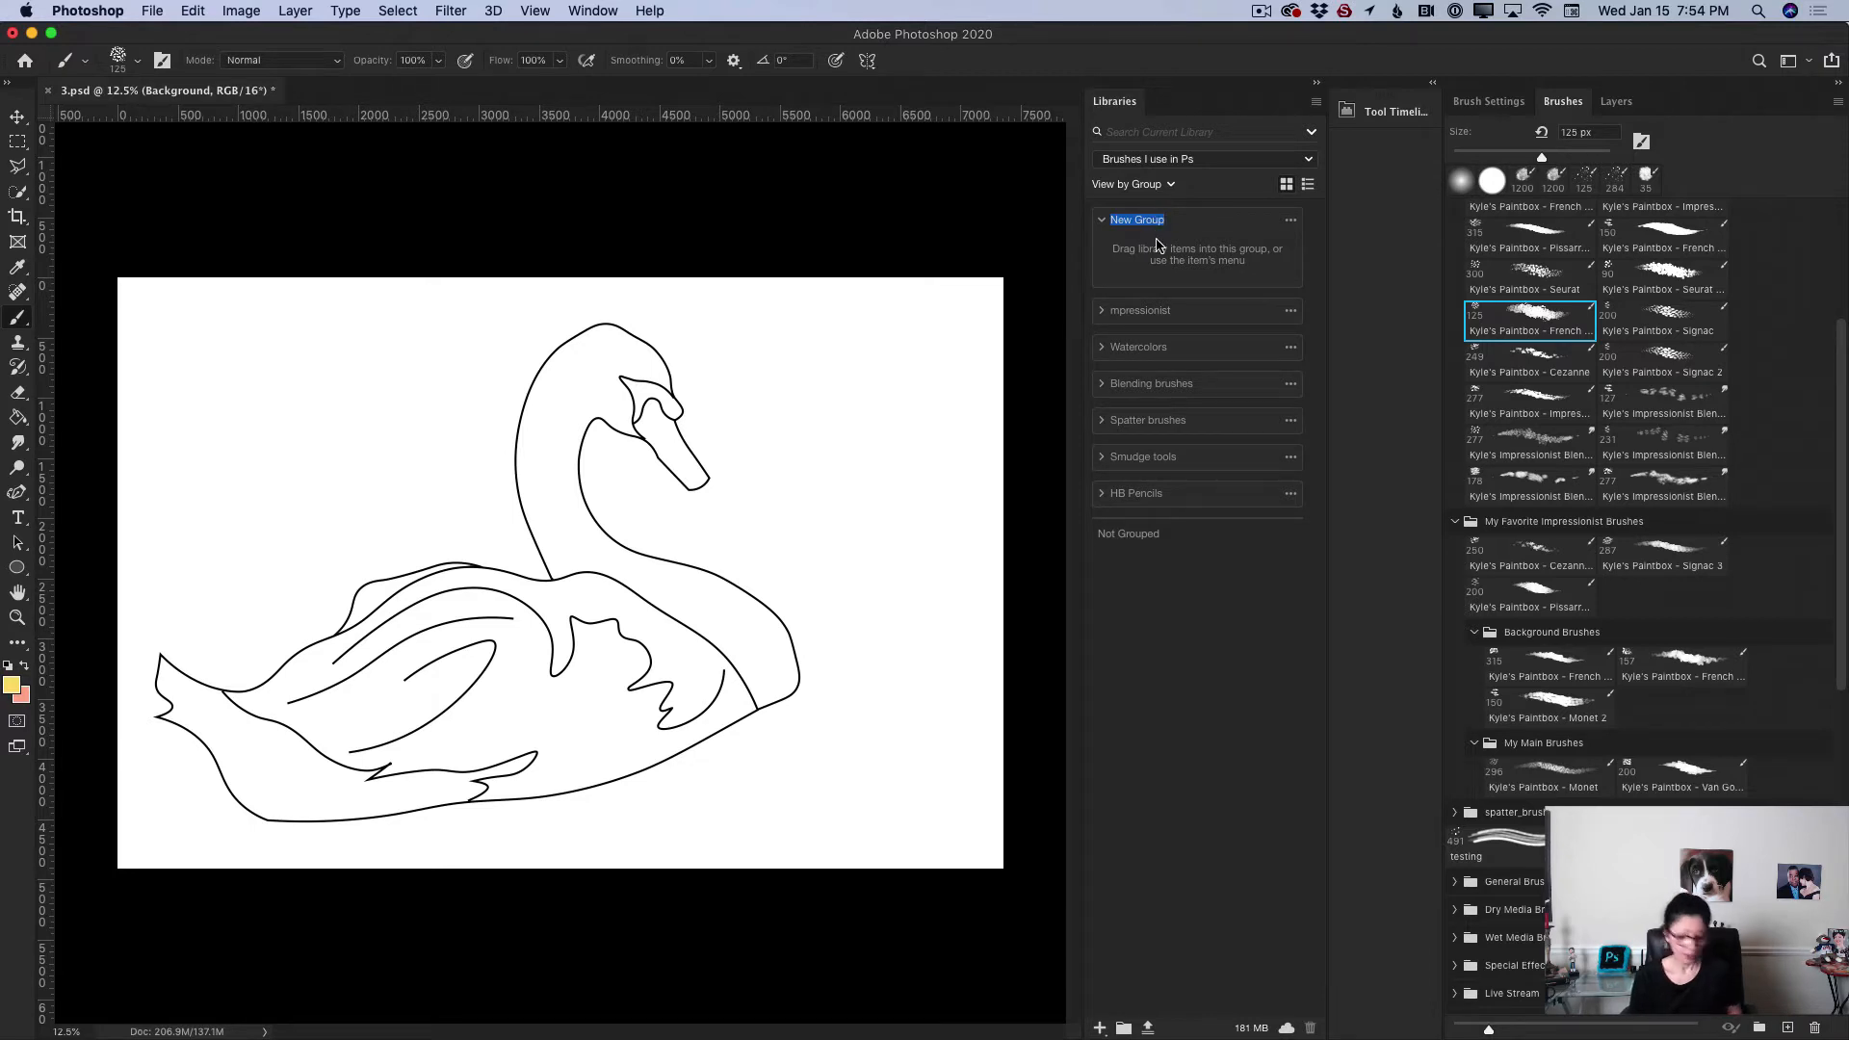
type("T")
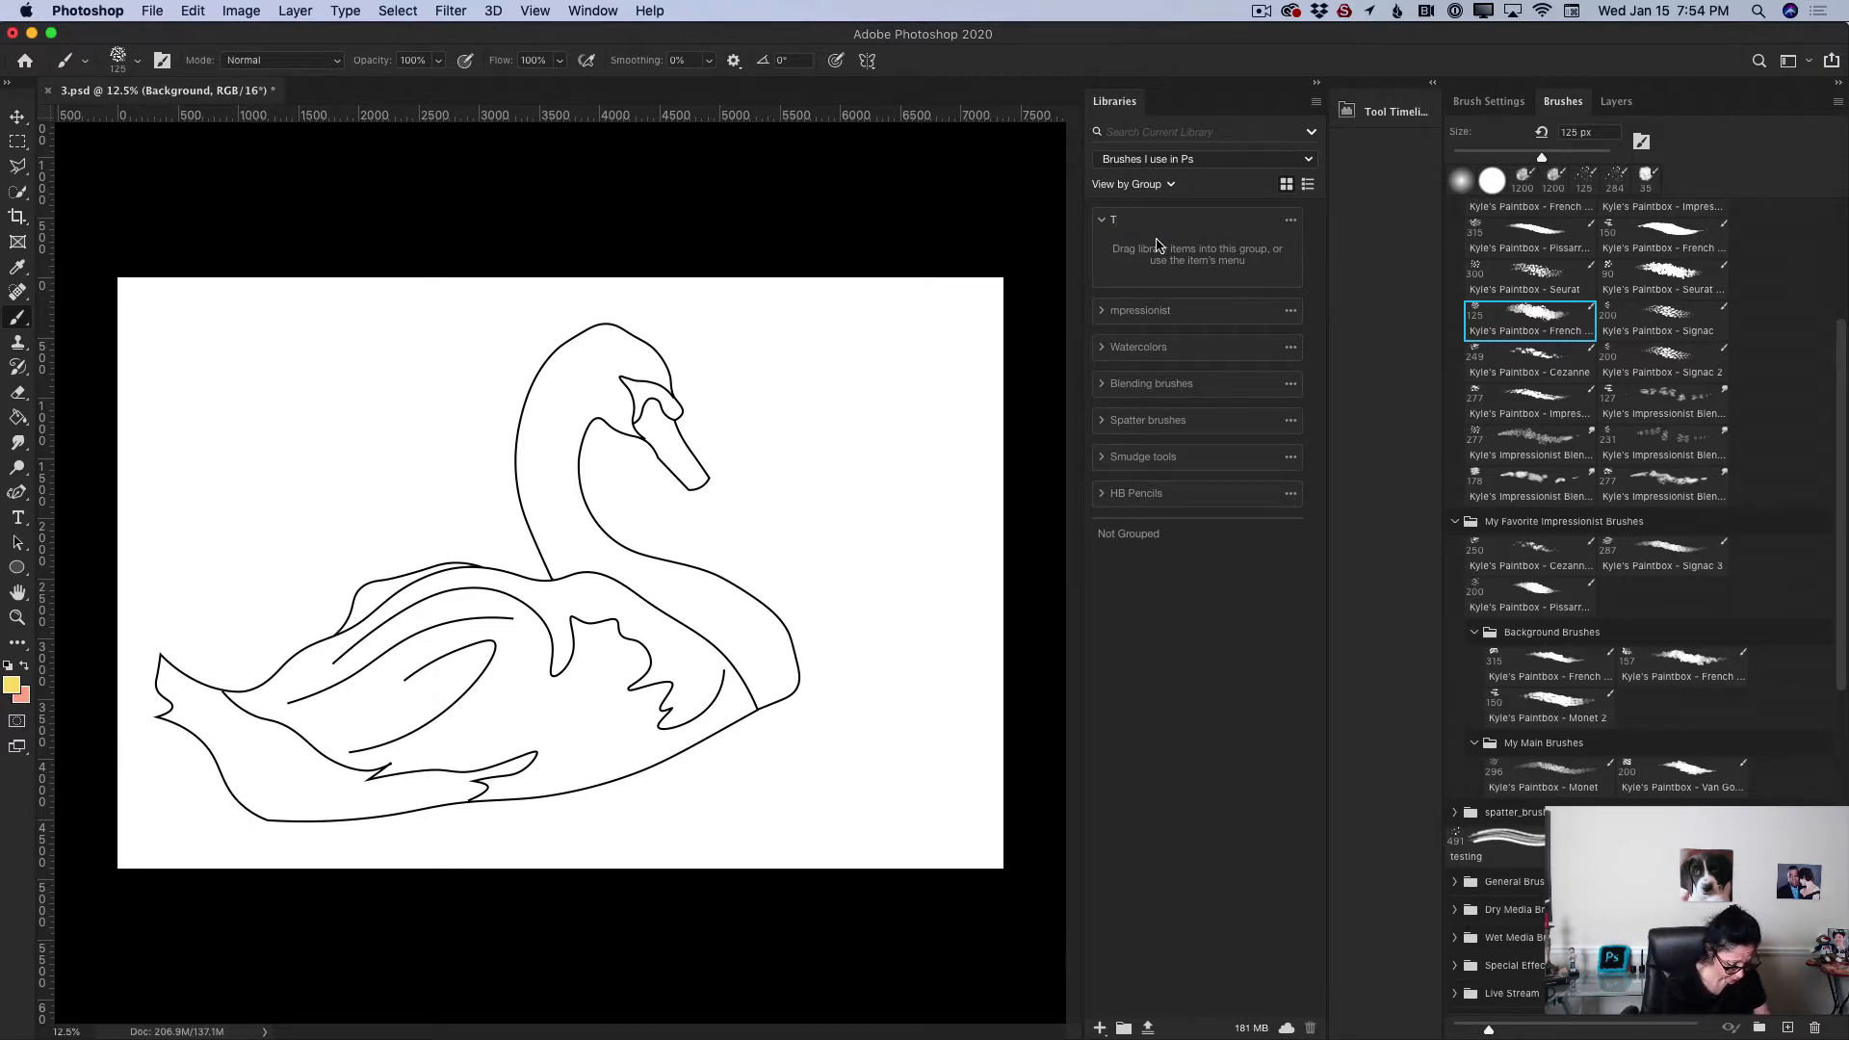
type("utorial")
key("Return")
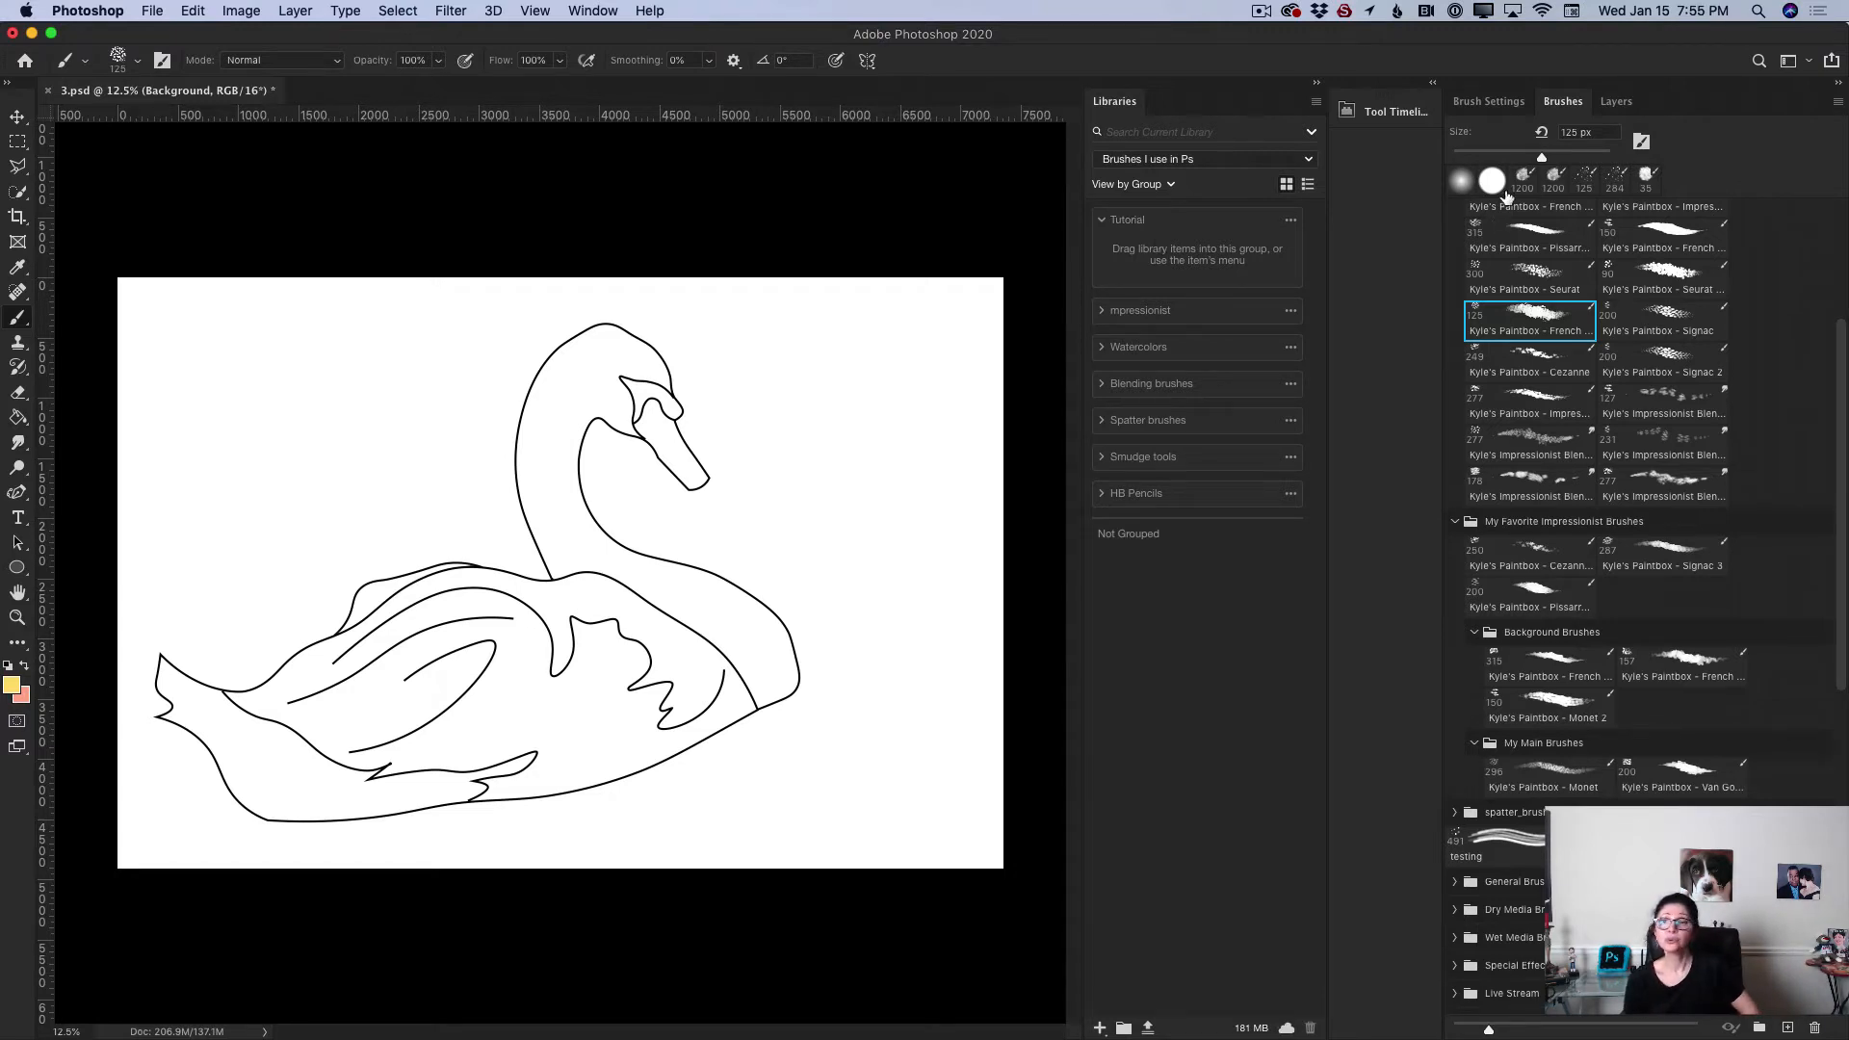
Step: Add a Kyle's Impressionist Blender brush to the Tutorial library group and collapse that group
left_click(1657, 454)
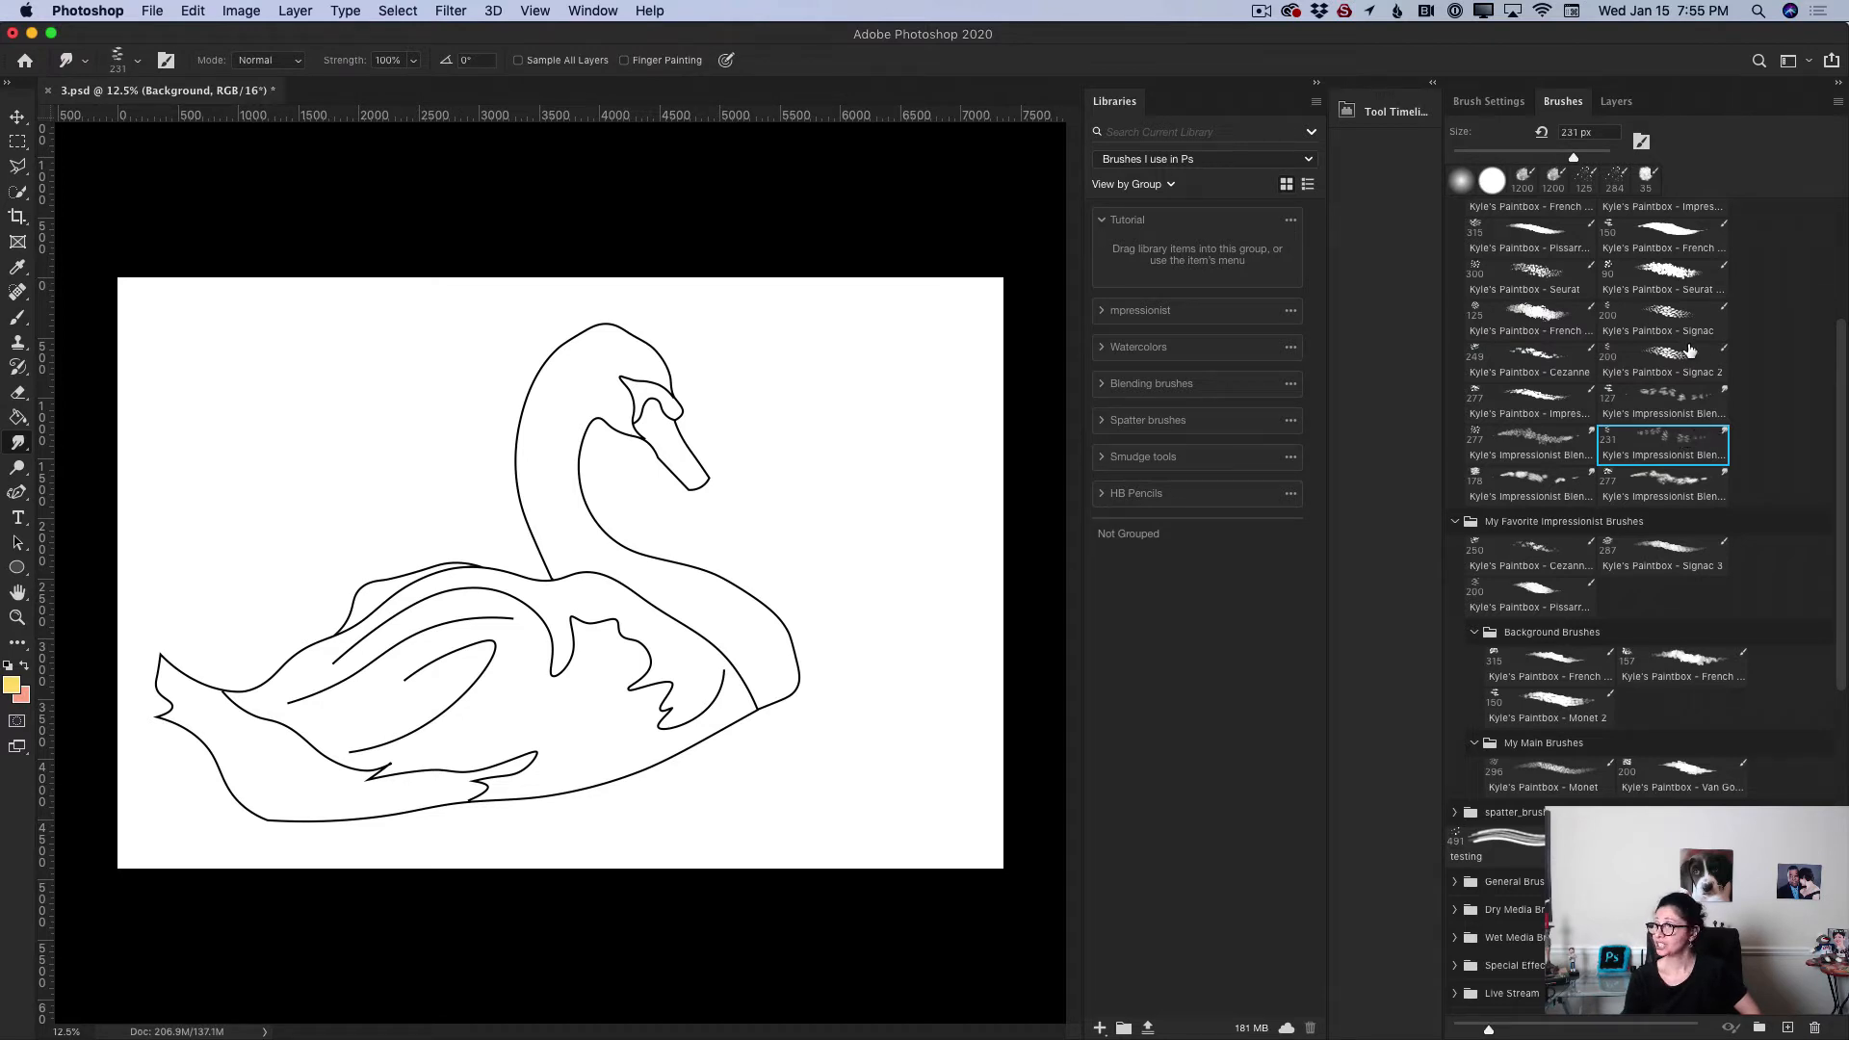
mouse_move(1675, 438)
left_mouse_down()
mouse_move(1244, 613)
mouse_move(1186, 246)
left_mouse_up()
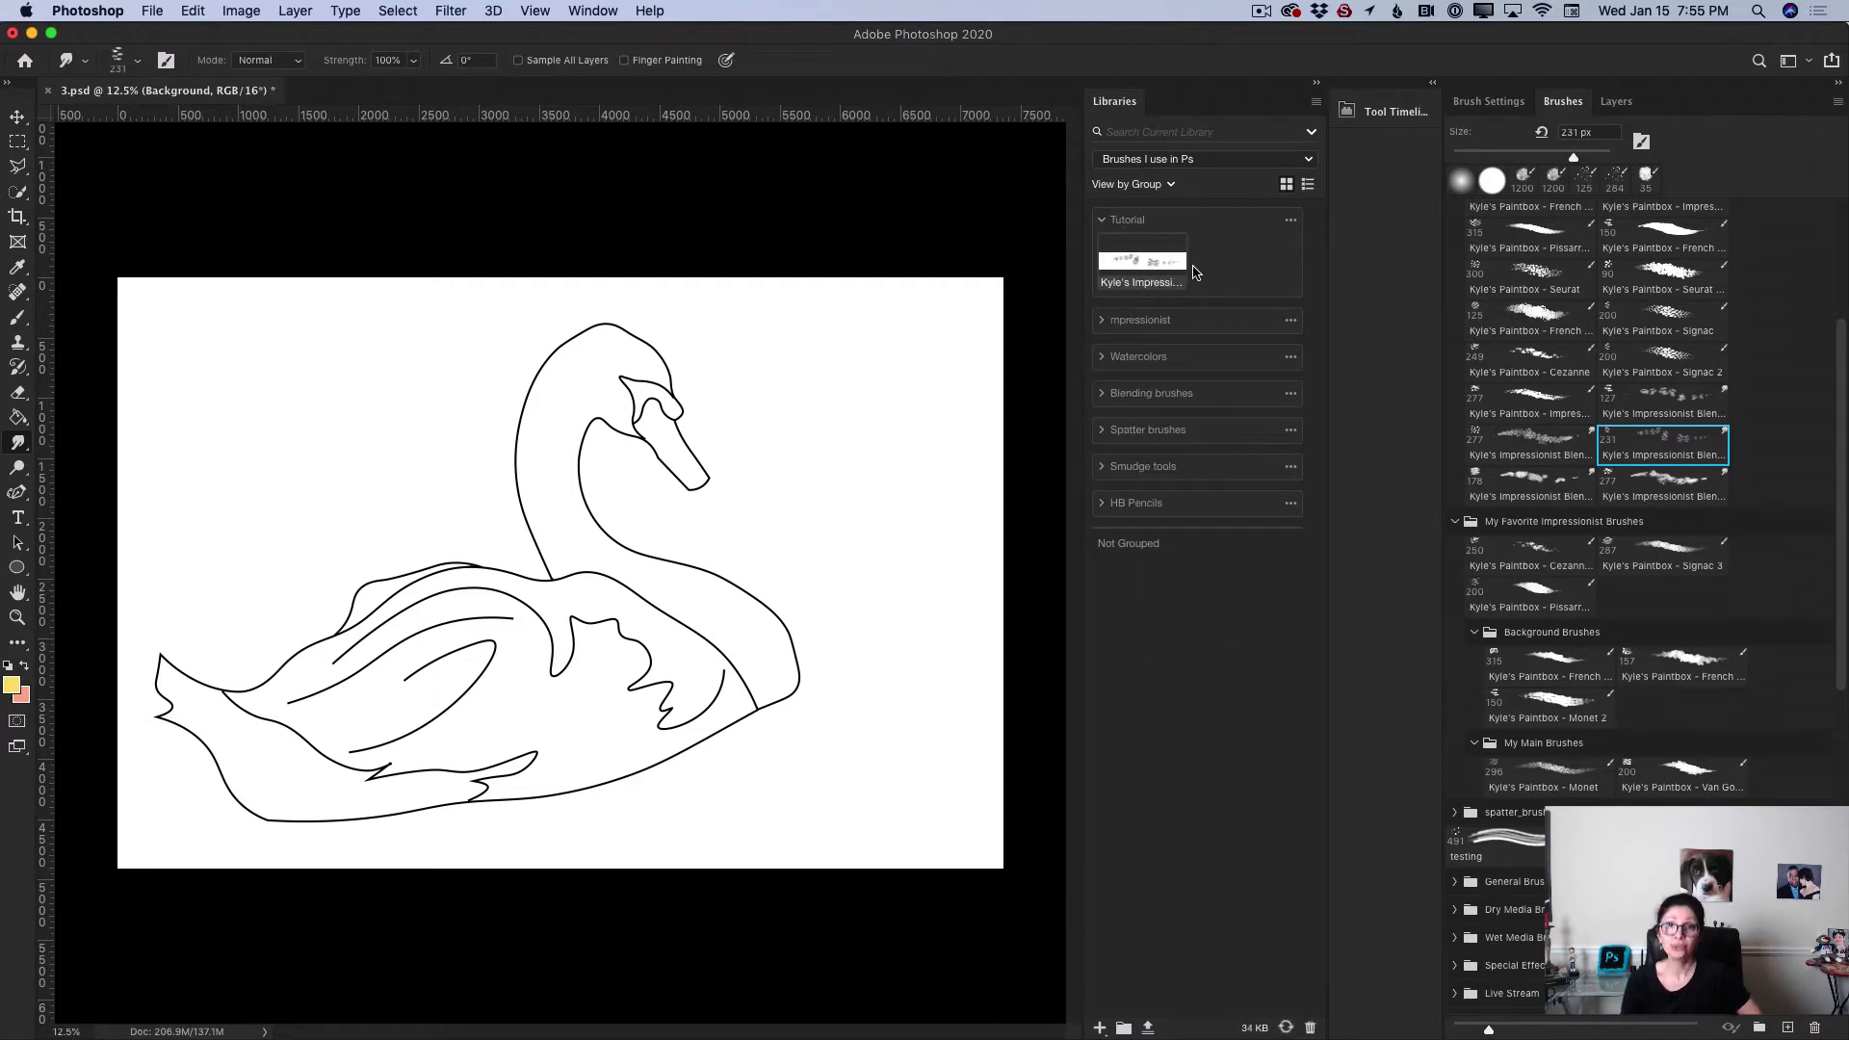
left_click(1102, 224)
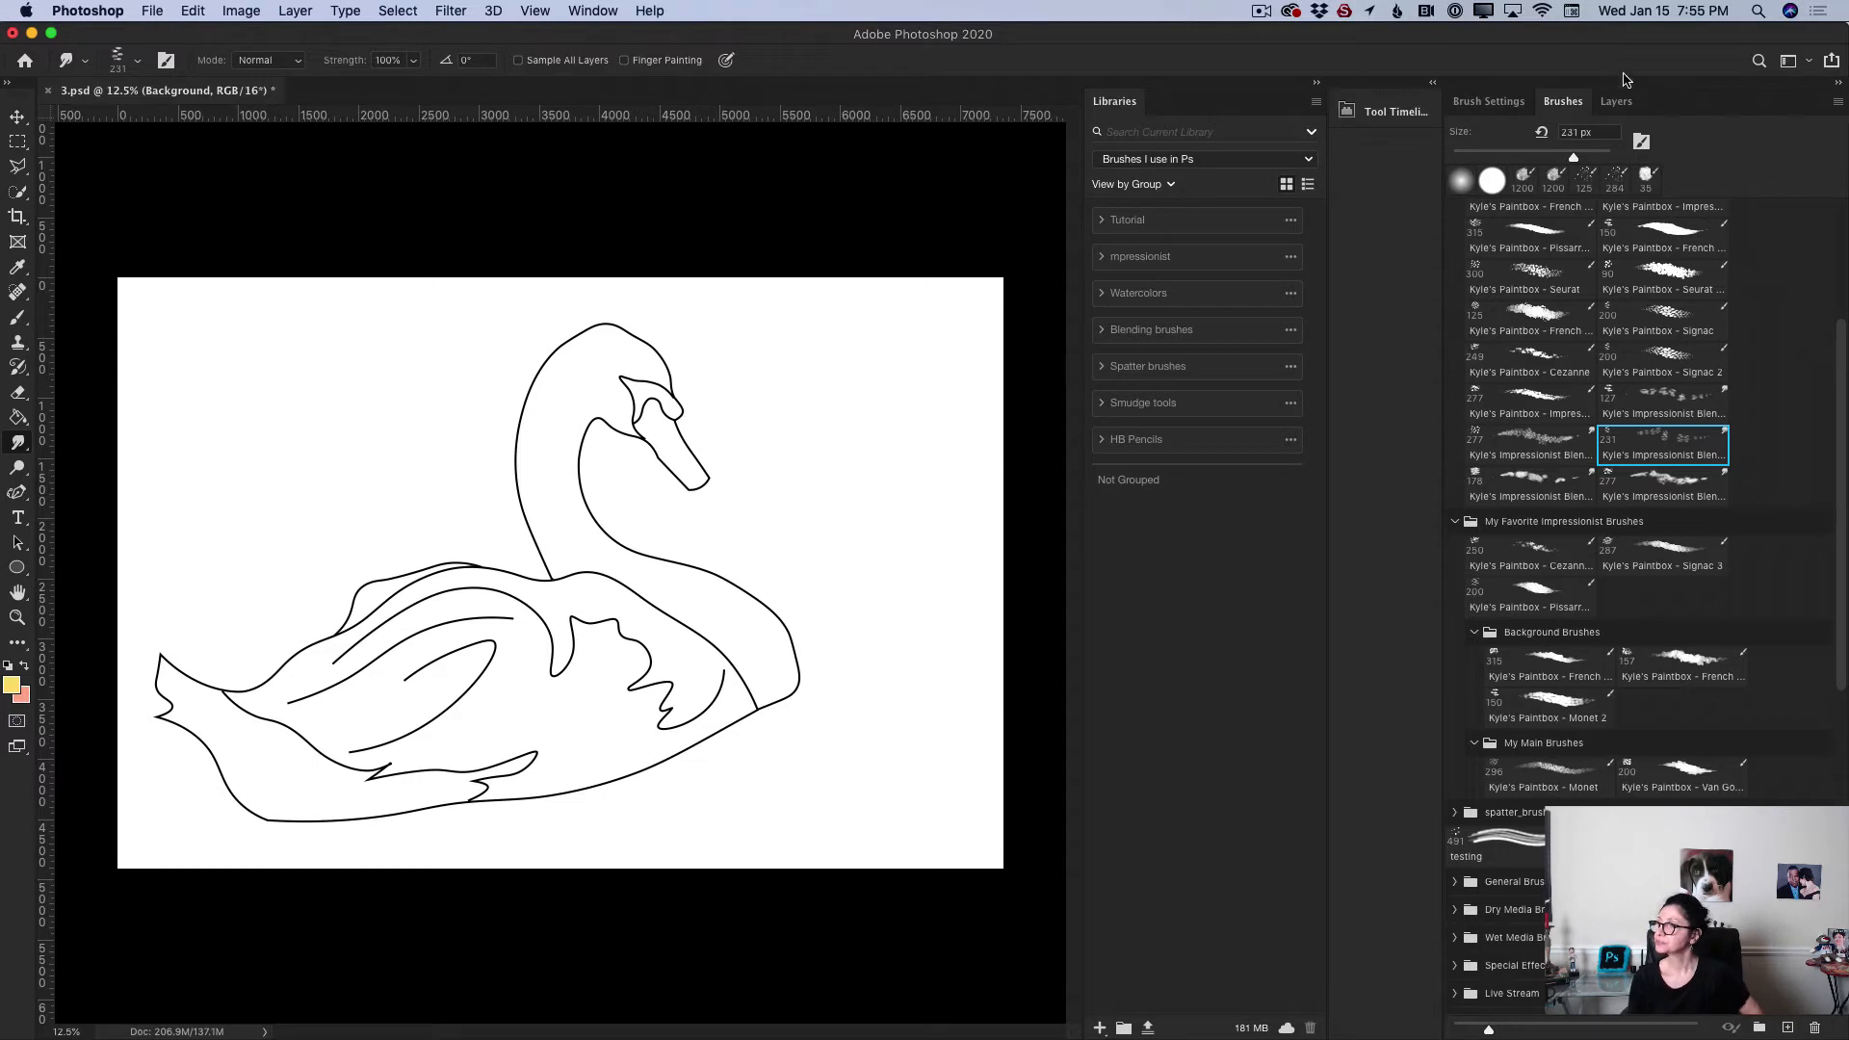
Step: Undock and enlarge the Brushes panel, then collapse its impressionist brush group
mouse_move(1567, 113)
left_mouse_down()
mouse_move(644, 268)
mouse_move(367, 268)
mouse_move(350, 148)
left_mouse_up()
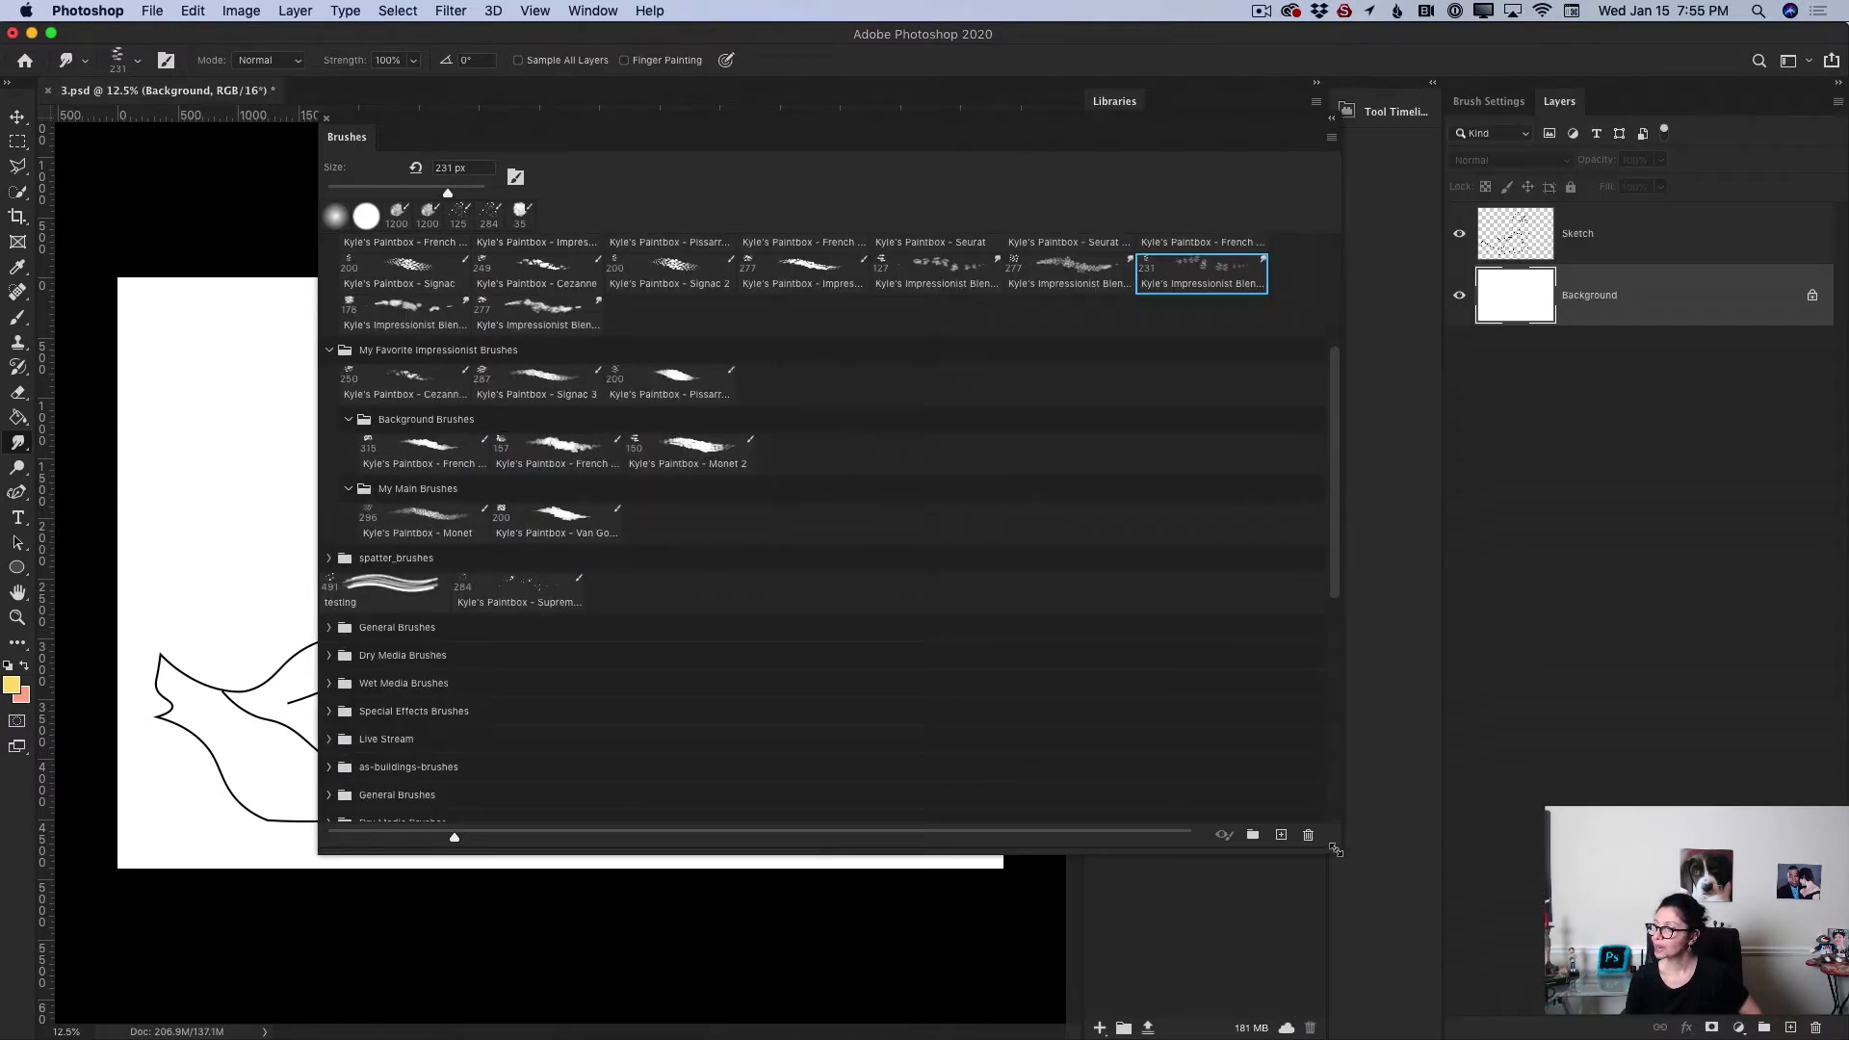
mouse_move(1336, 850)
left_mouse_down()
mouse_move(1377, 905)
mouse_move(1695, 963)
mouse_move(1703, 982)
left_mouse_up()
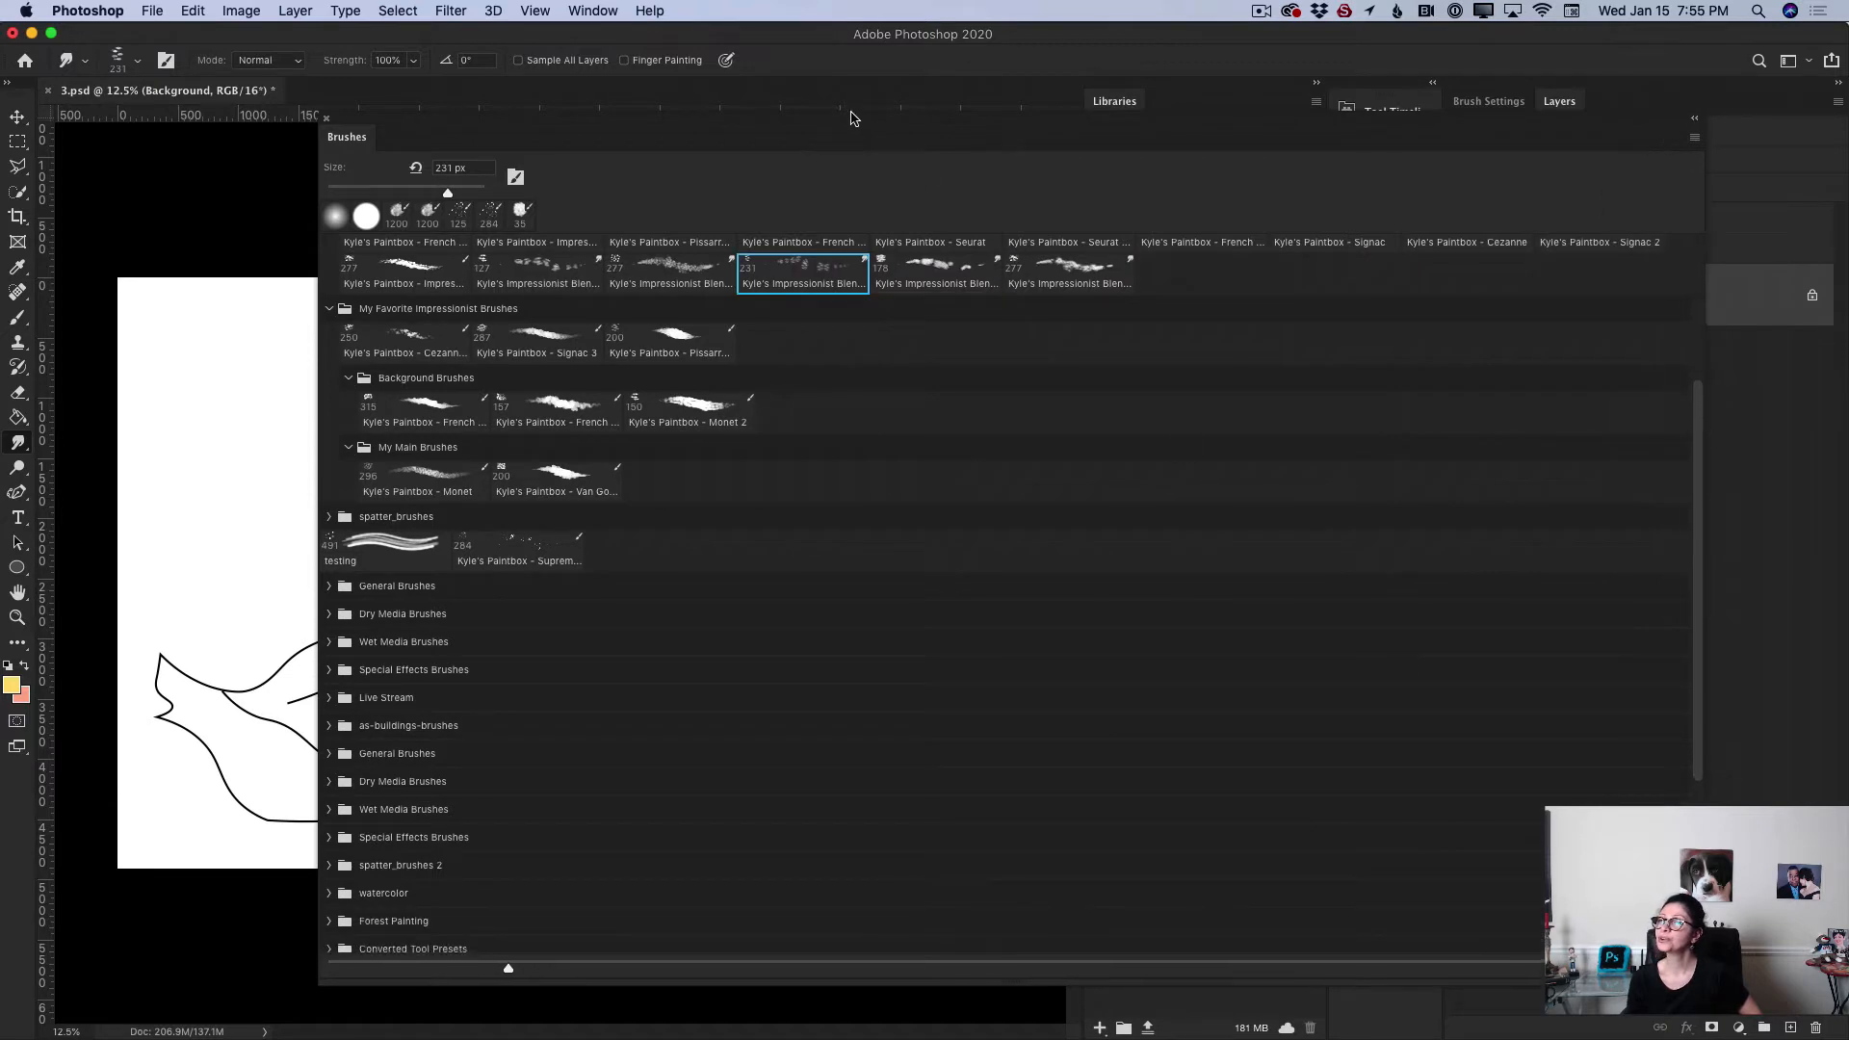
mouse_move(852, 119)
left_mouse_down()
mouse_move(640, 91)
mouse_move(678, 112)
left_mouse_up()
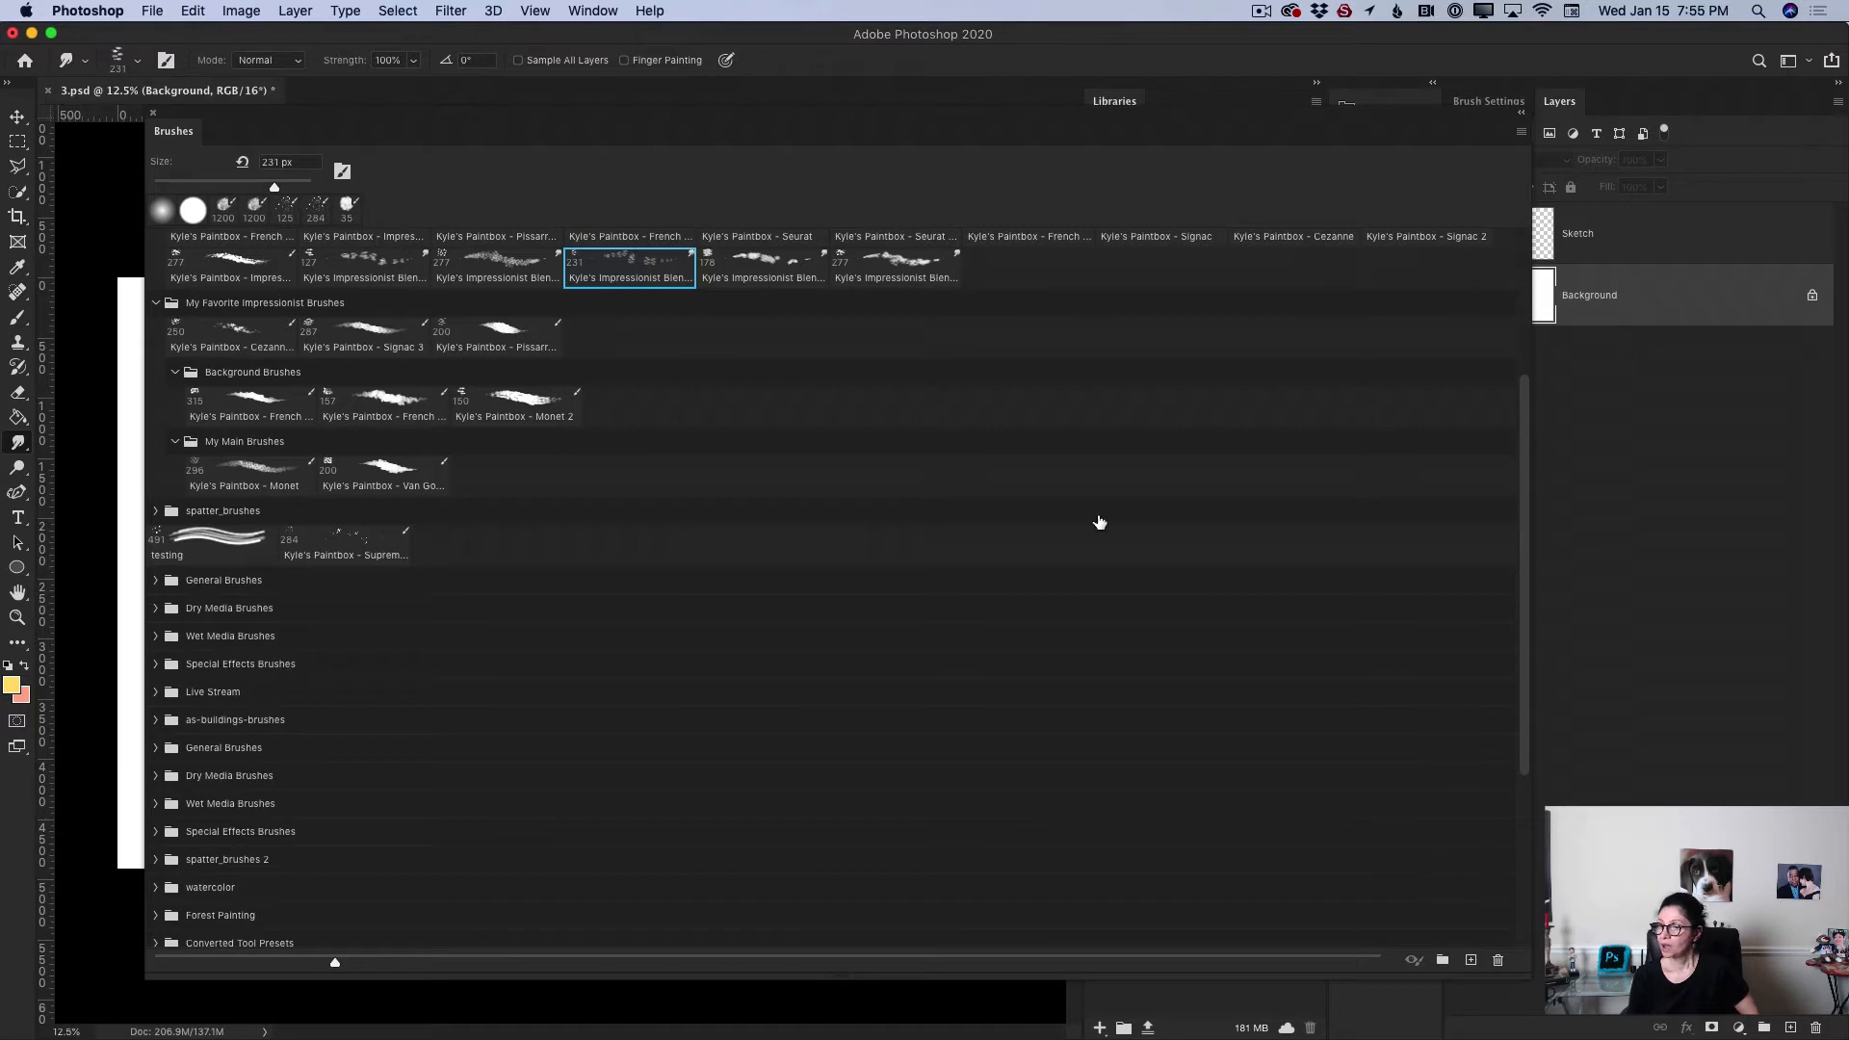
mouse_move(1527, 482)
left_mouse_down()
mouse_move(1511, 401)
mouse_move(1387, 318)
left_mouse_up()
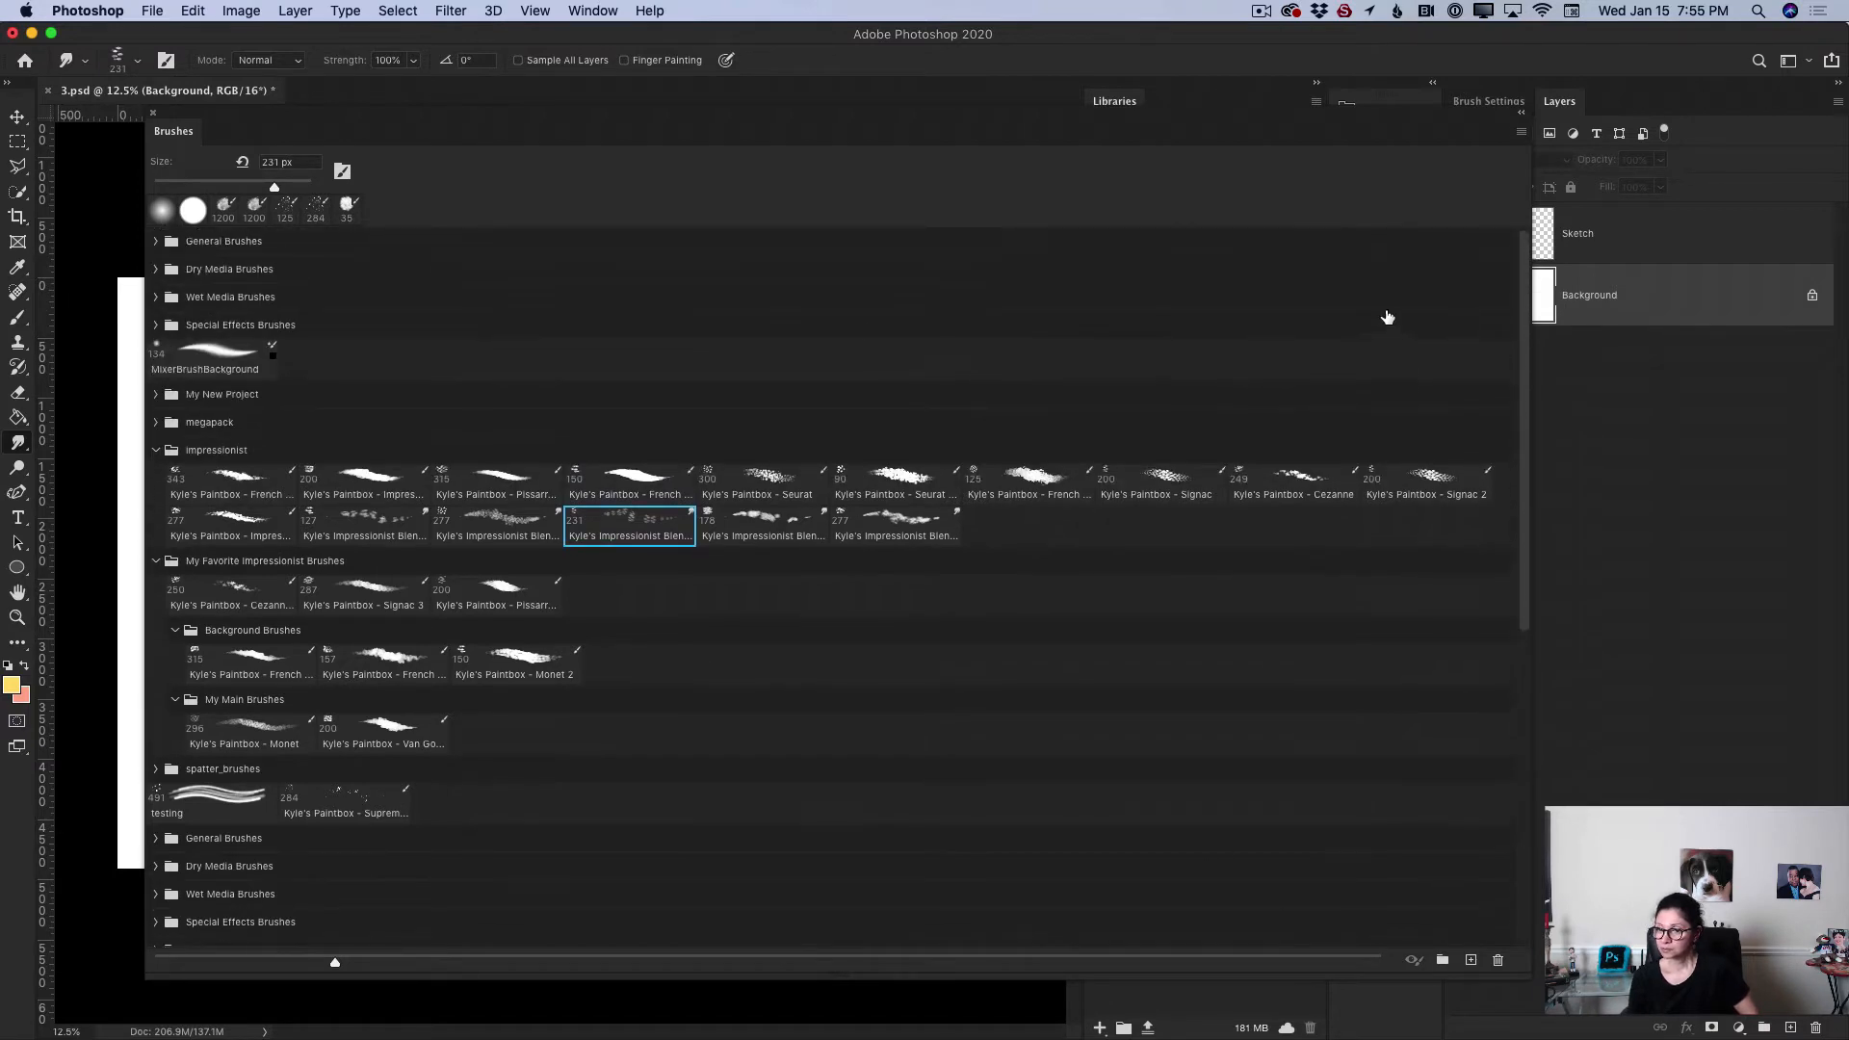
left_click(156, 450)
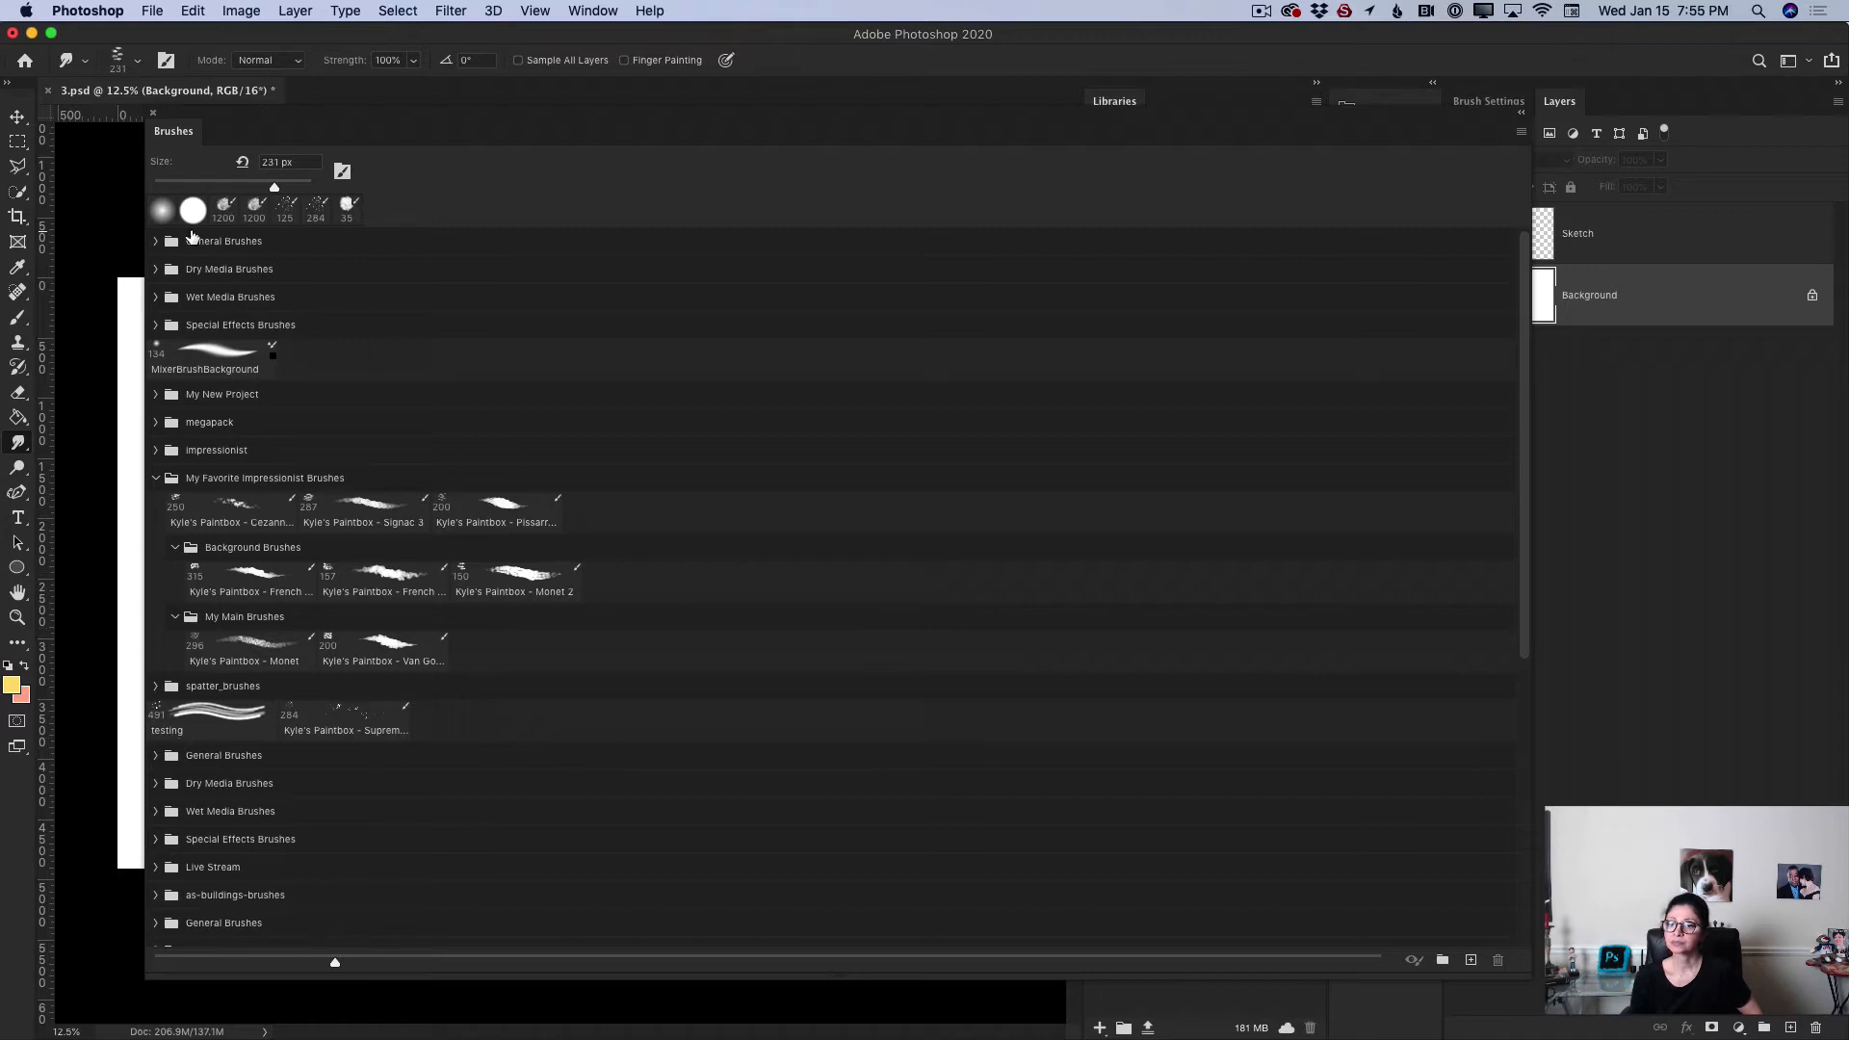
Step: Create a new brush group named Swan Tutorial in the Brushes panel
left_click_drag(1527, 511, 1538, 832)
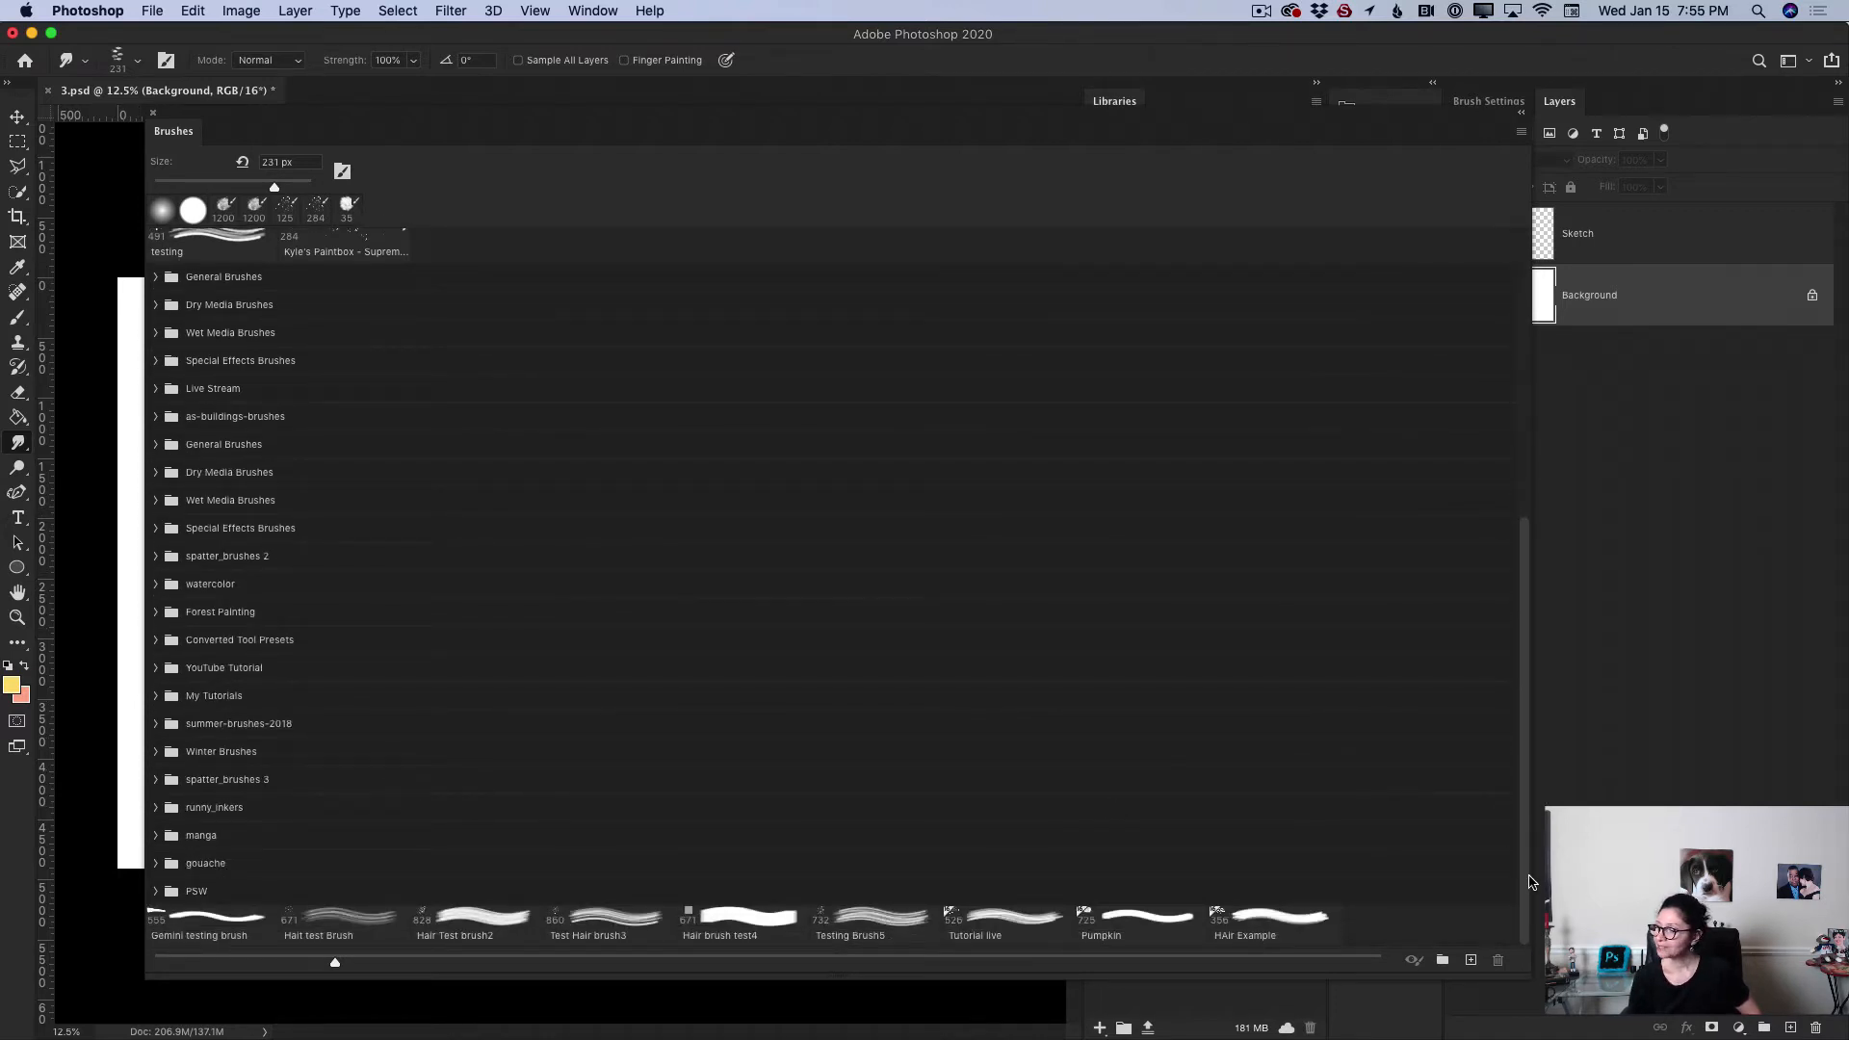
left_click(1444, 963)
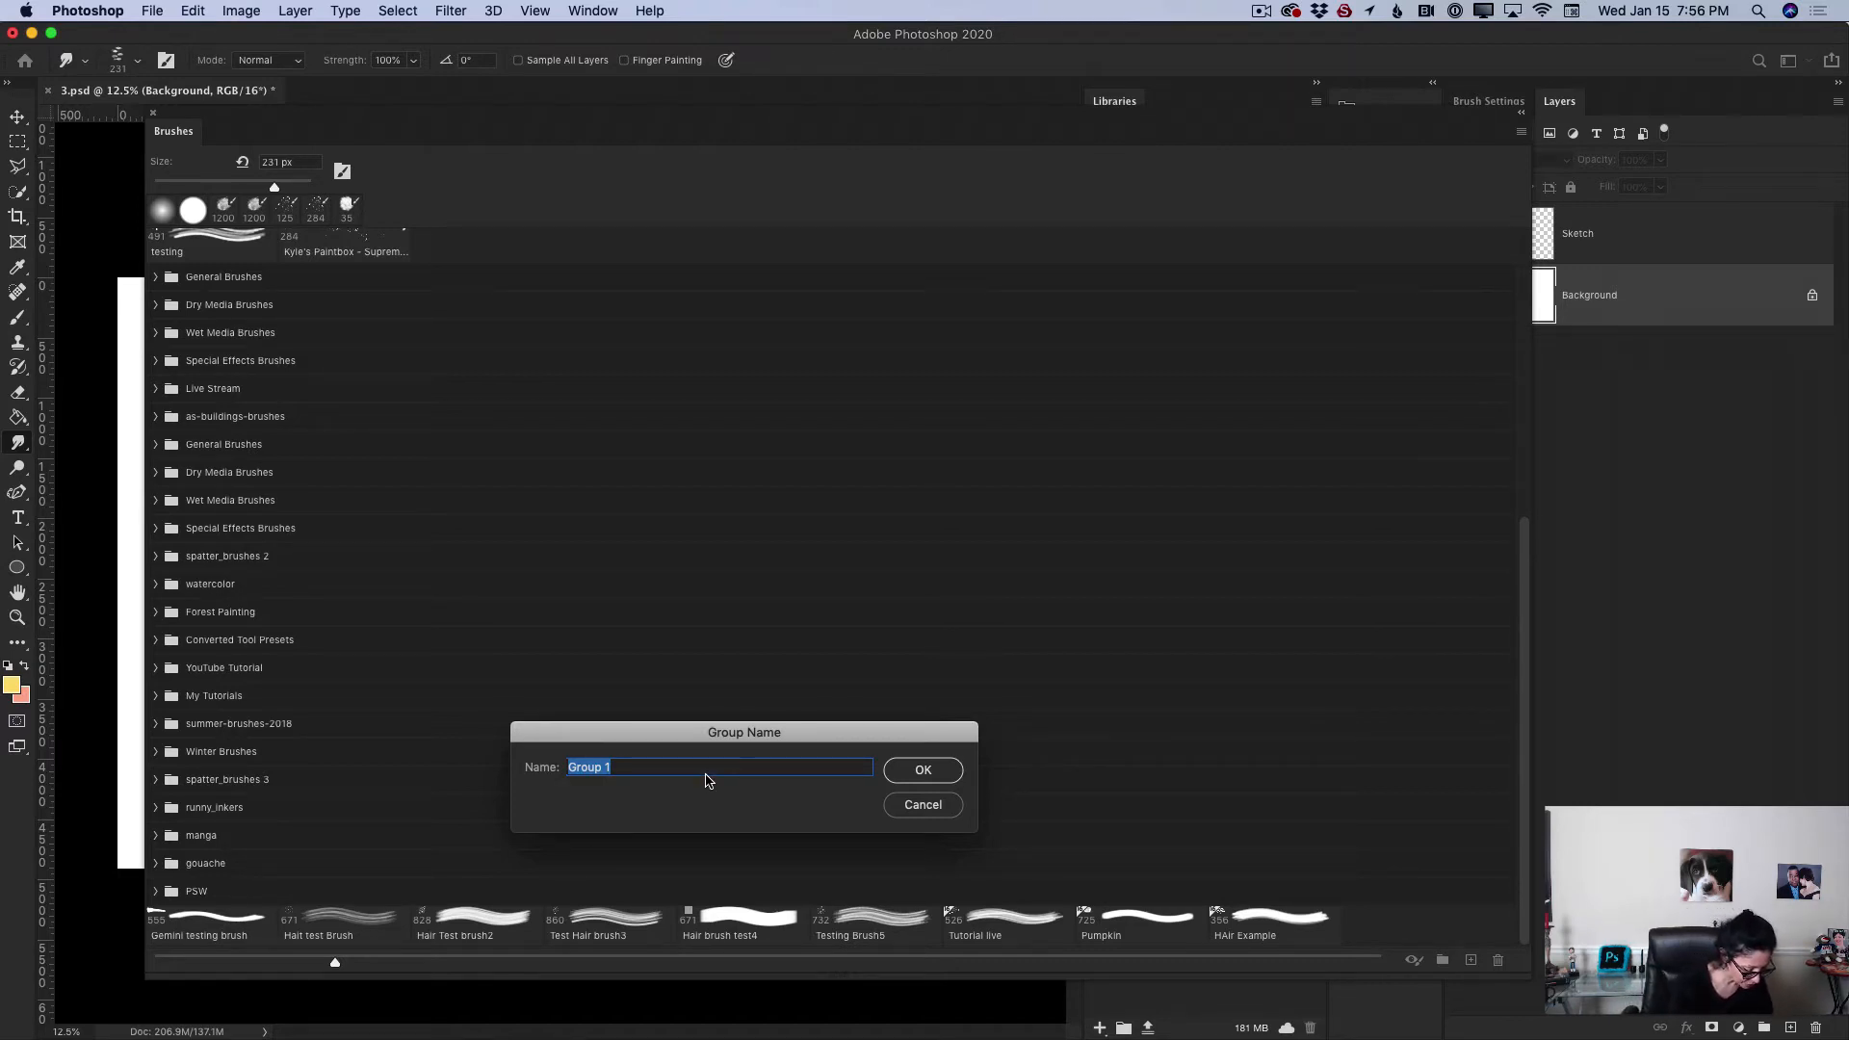
type("Swan Tu")
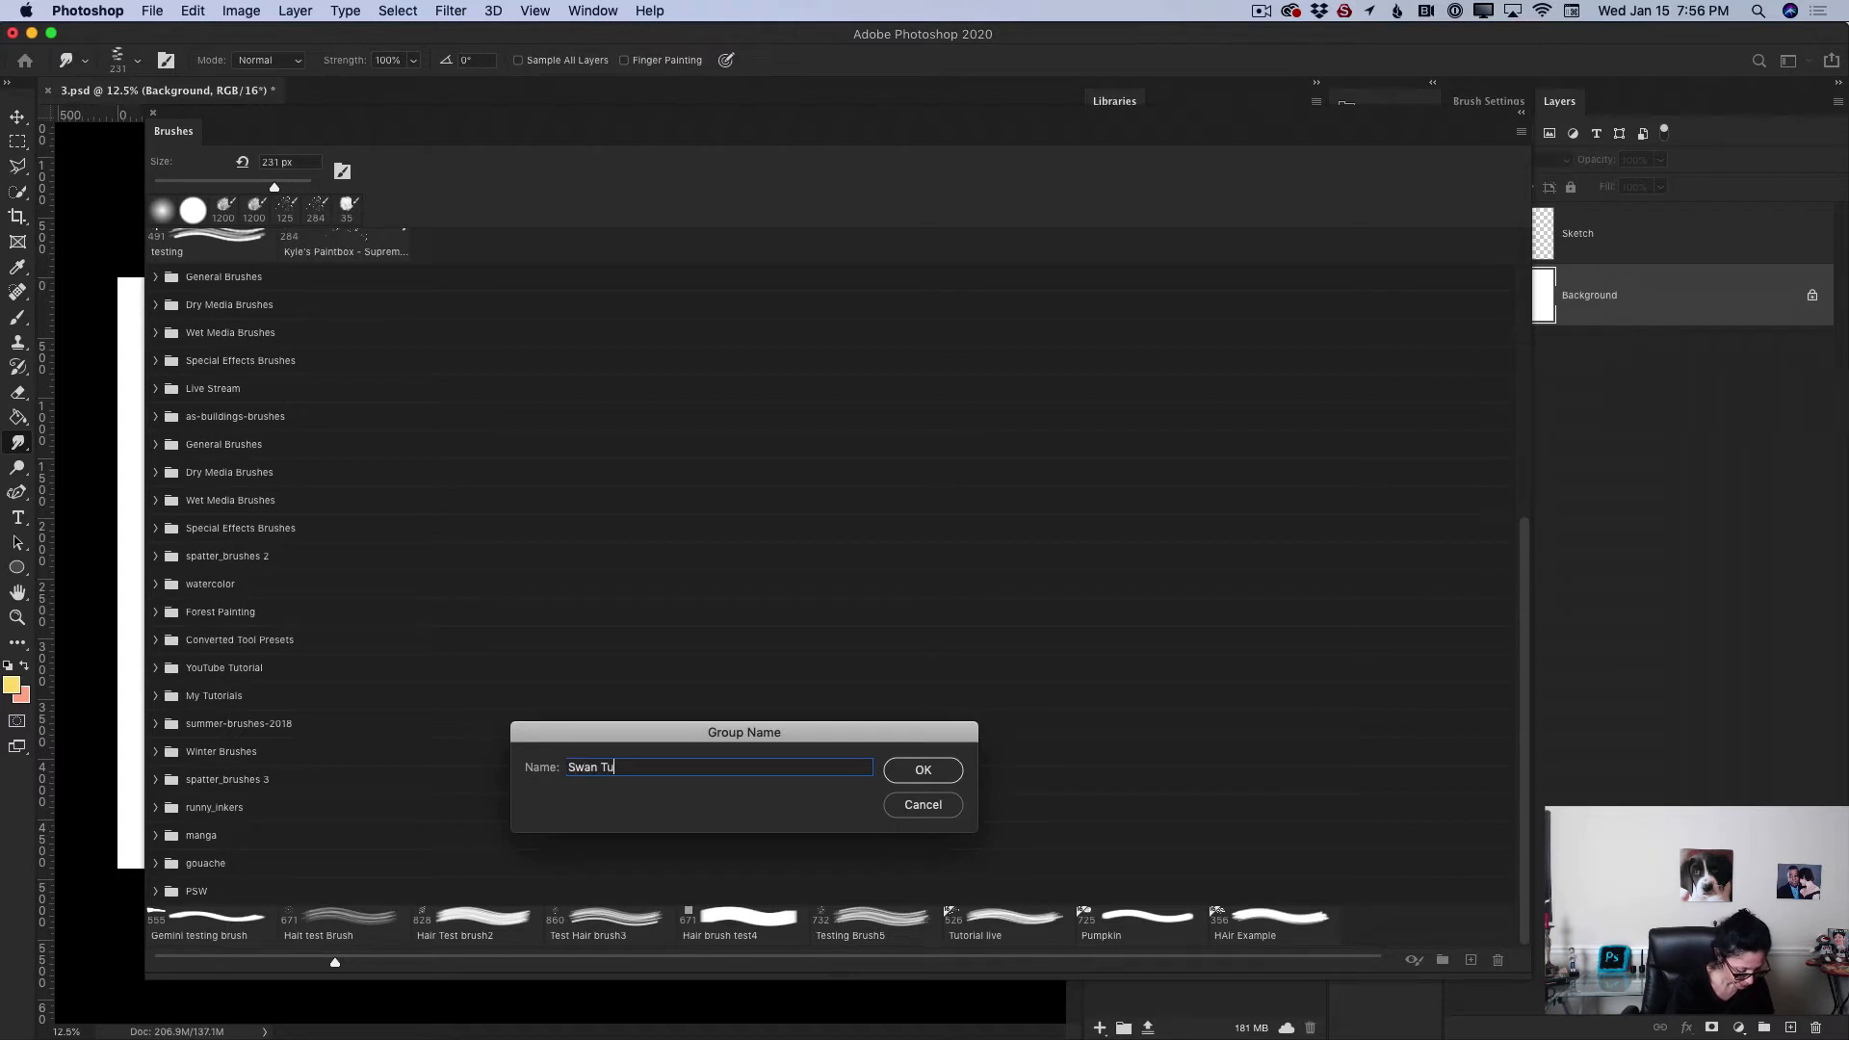
type("torial")
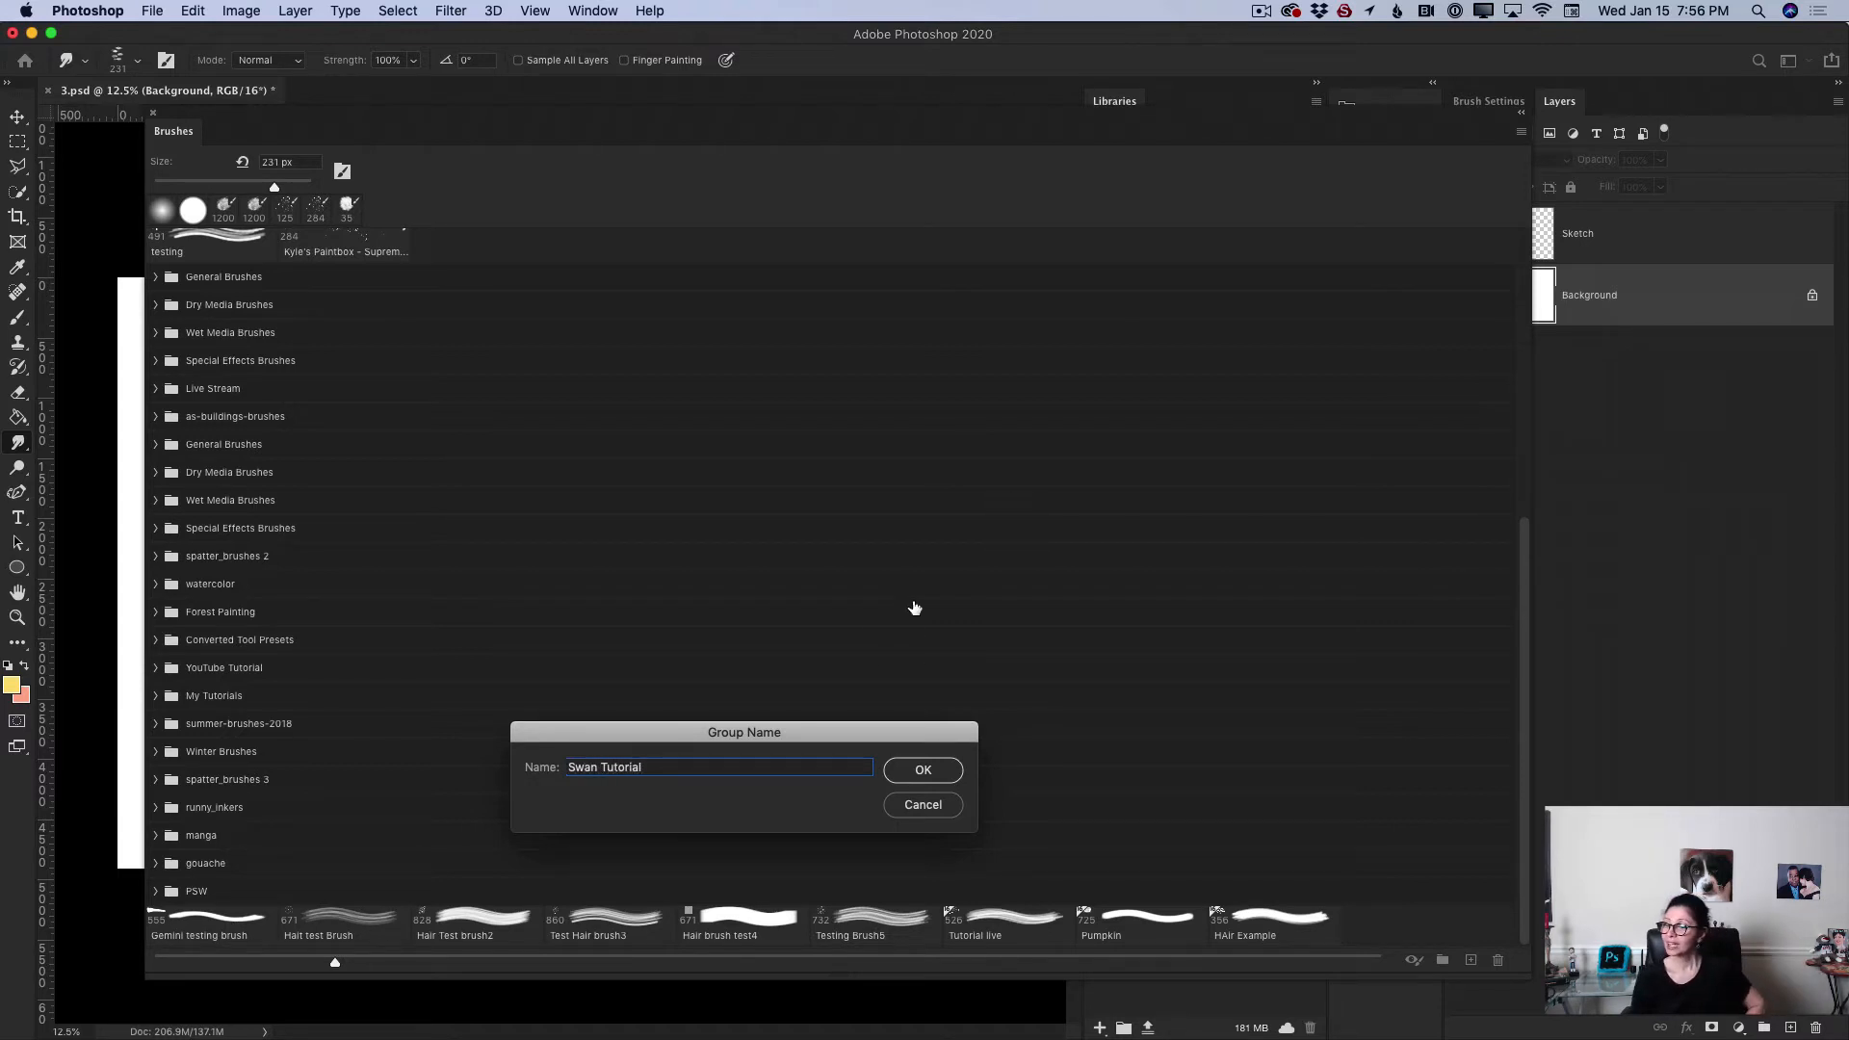
left_click(925, 772)
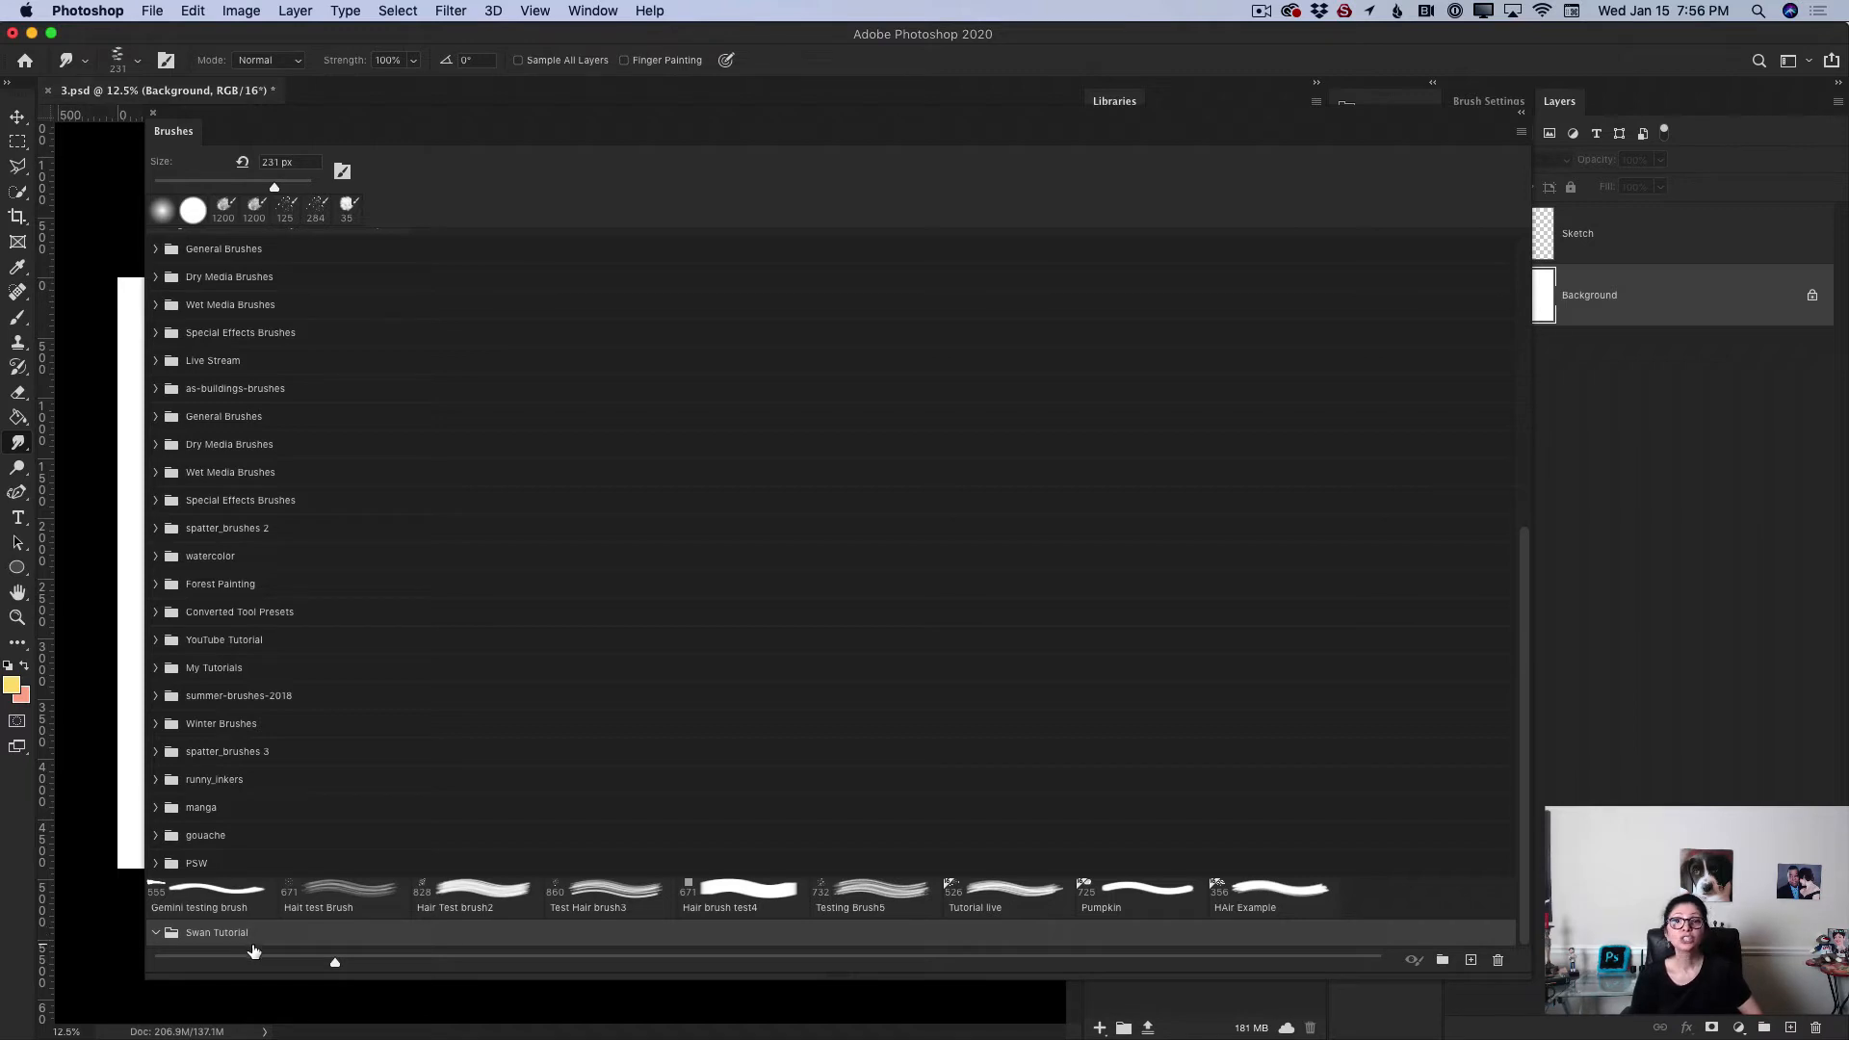
Step: Create another brush group named Swan Tutorial1 and nest it inside the Swan Tutorial group
left_click(1442, 964)
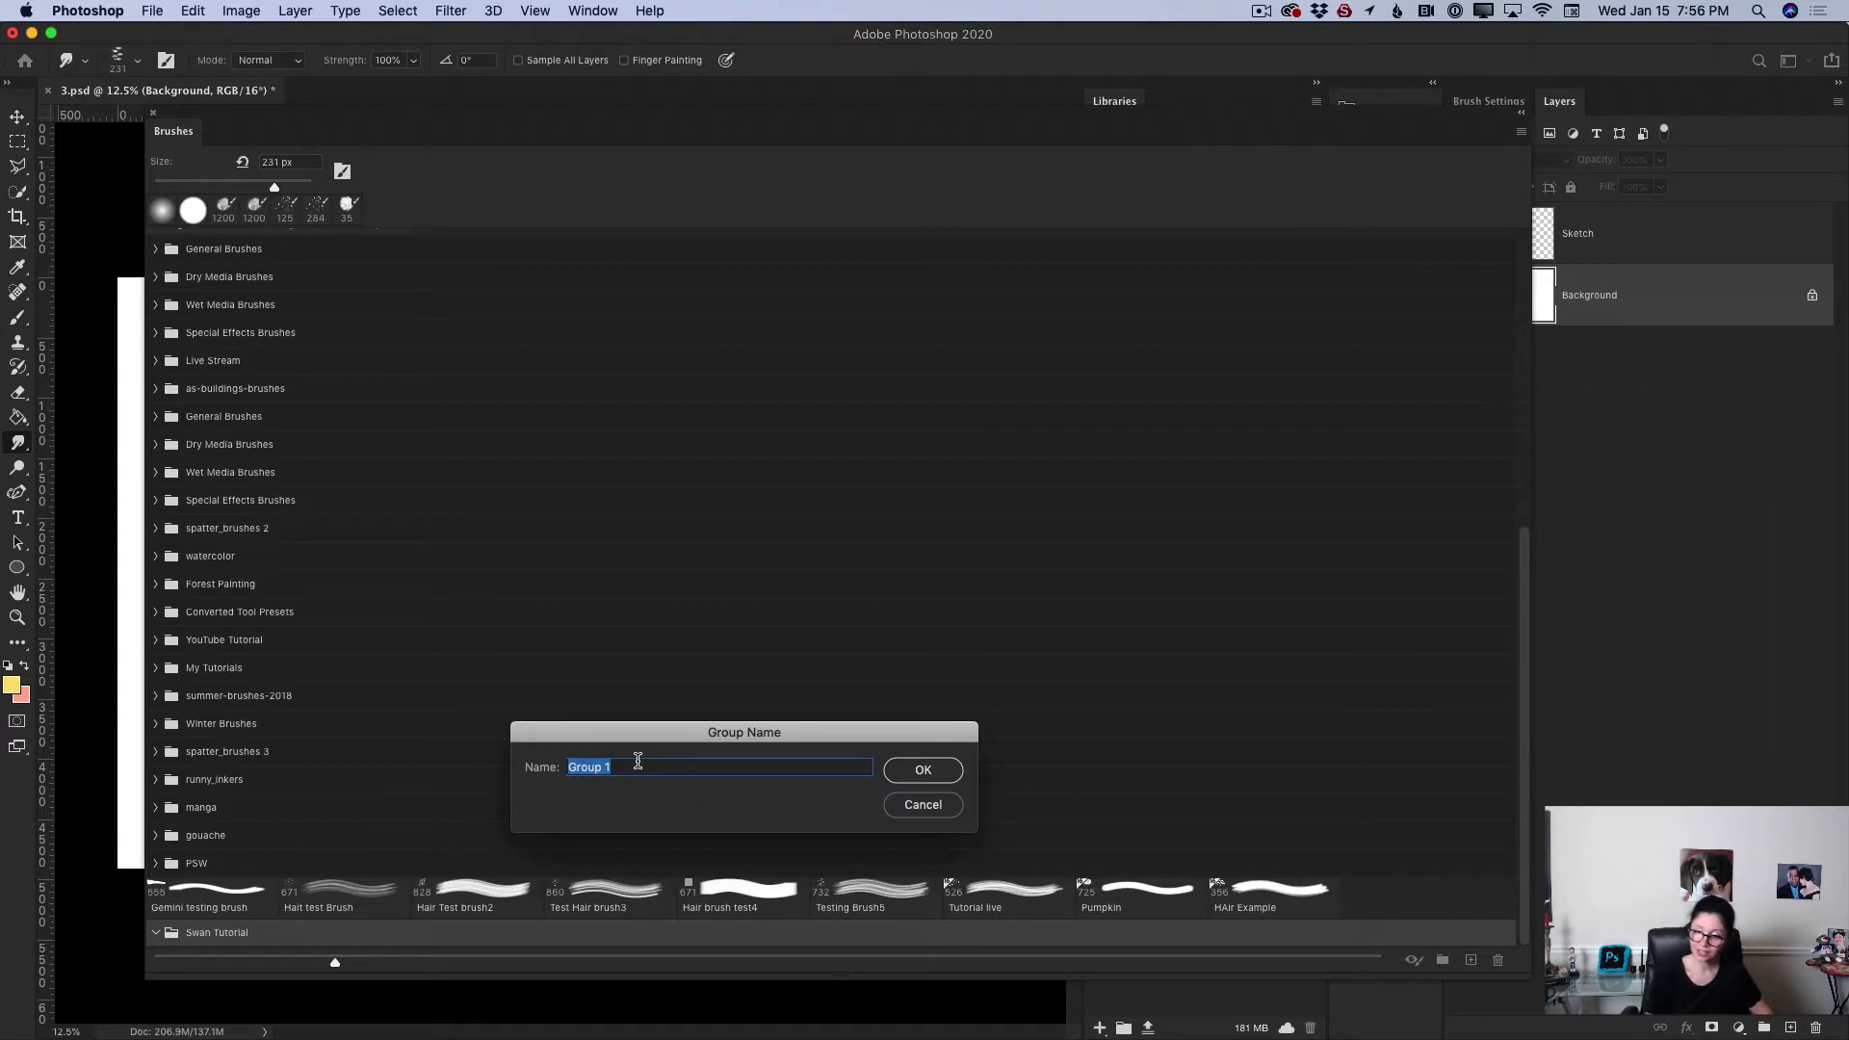
type("Swan Tut")
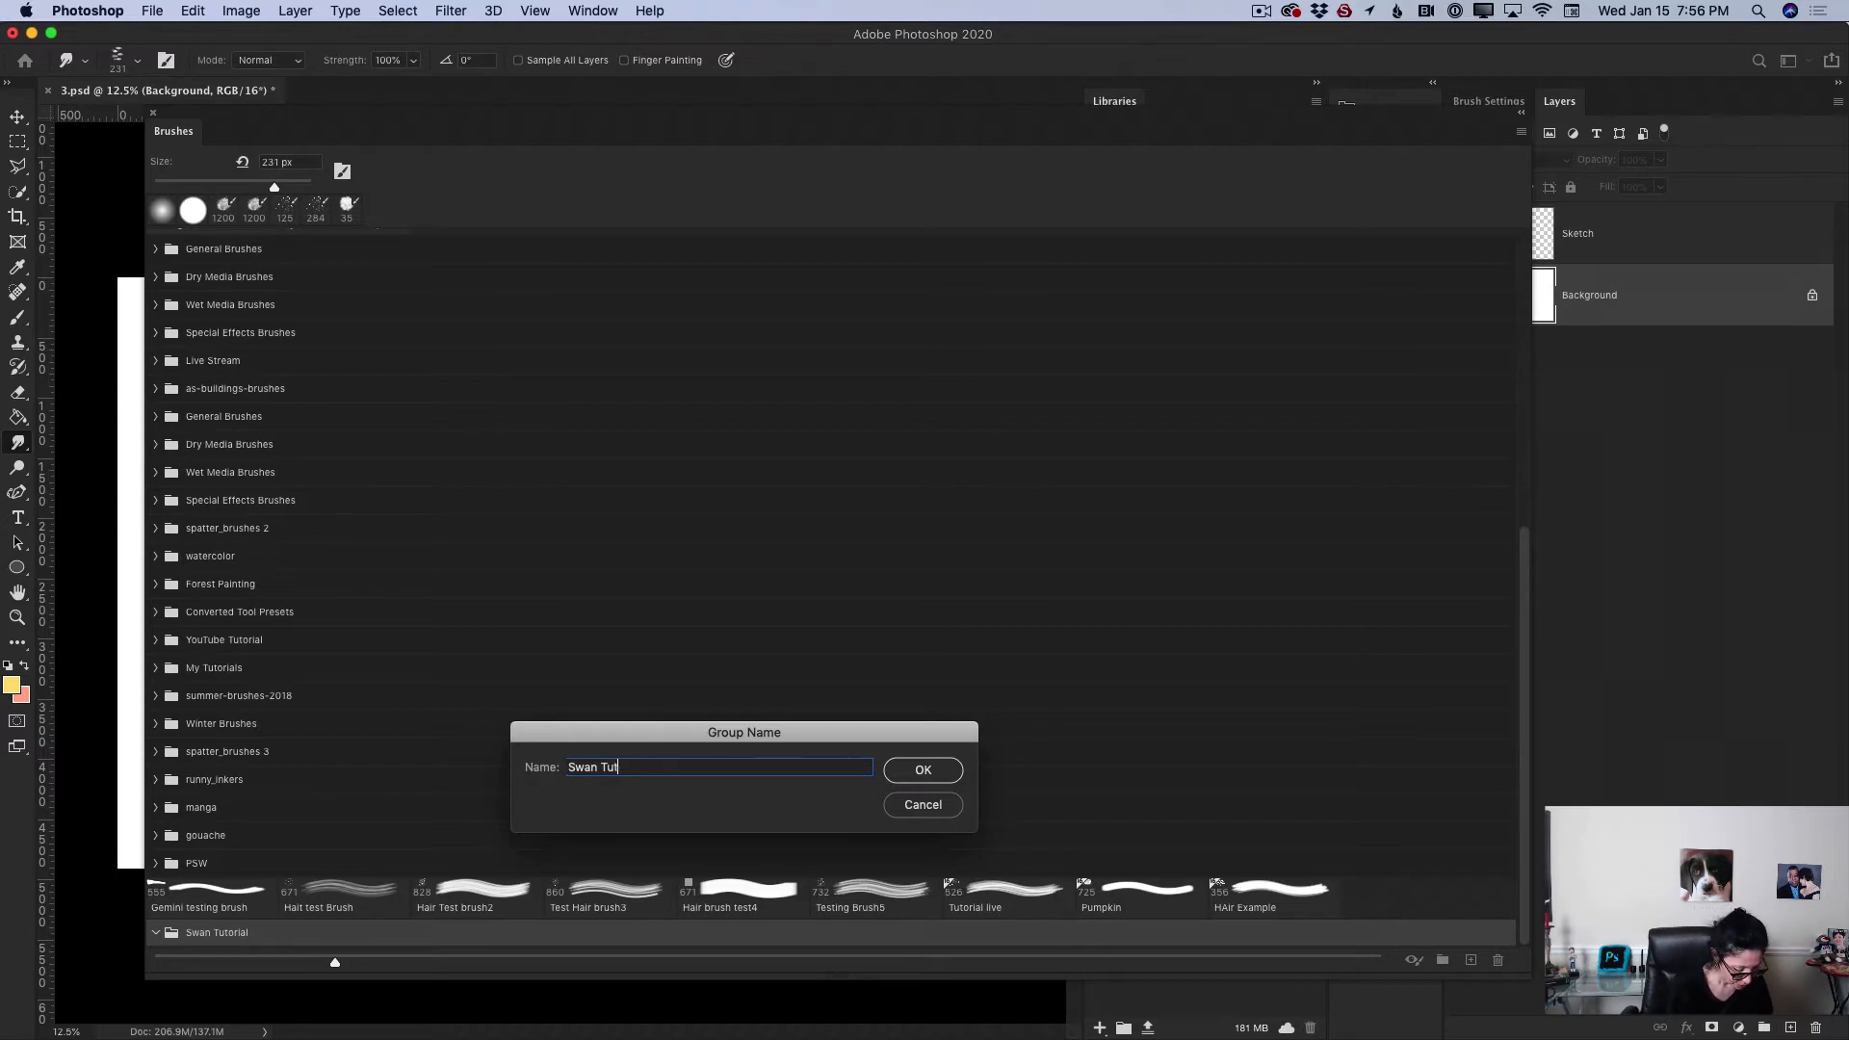
type("1")
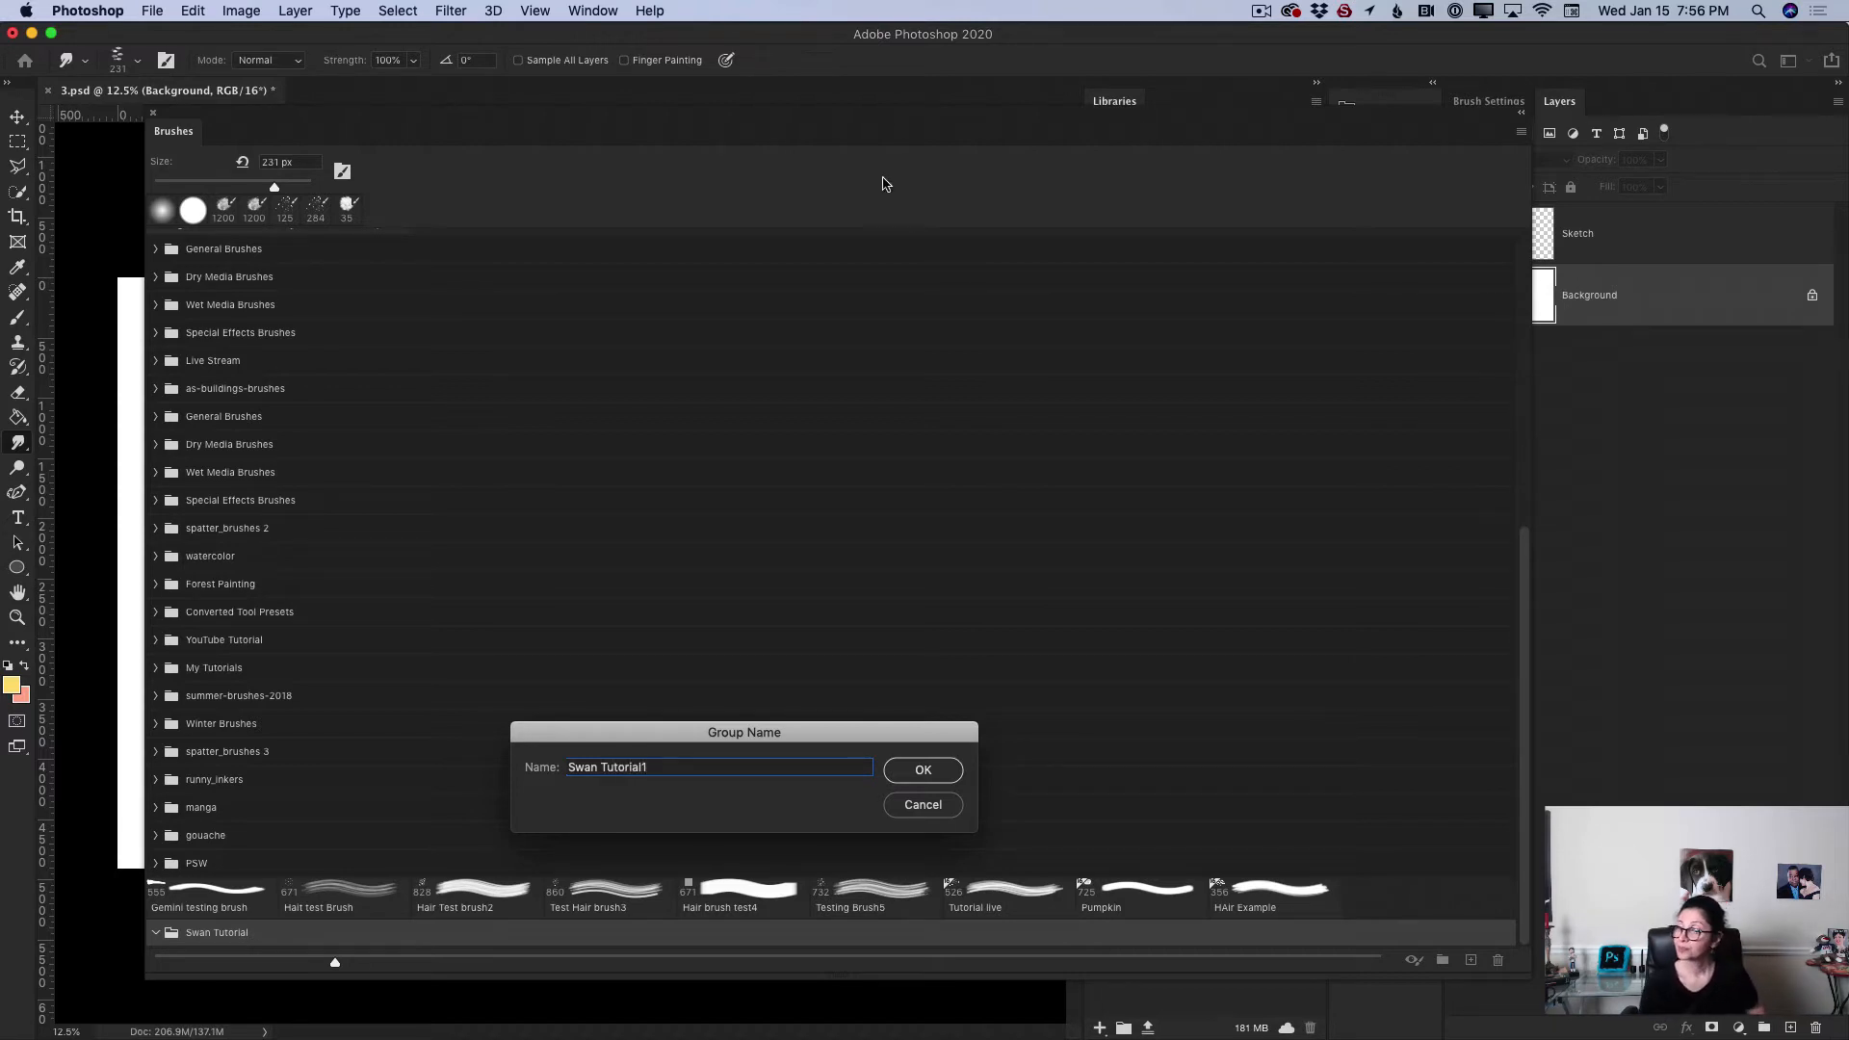
left_click(923, 770)
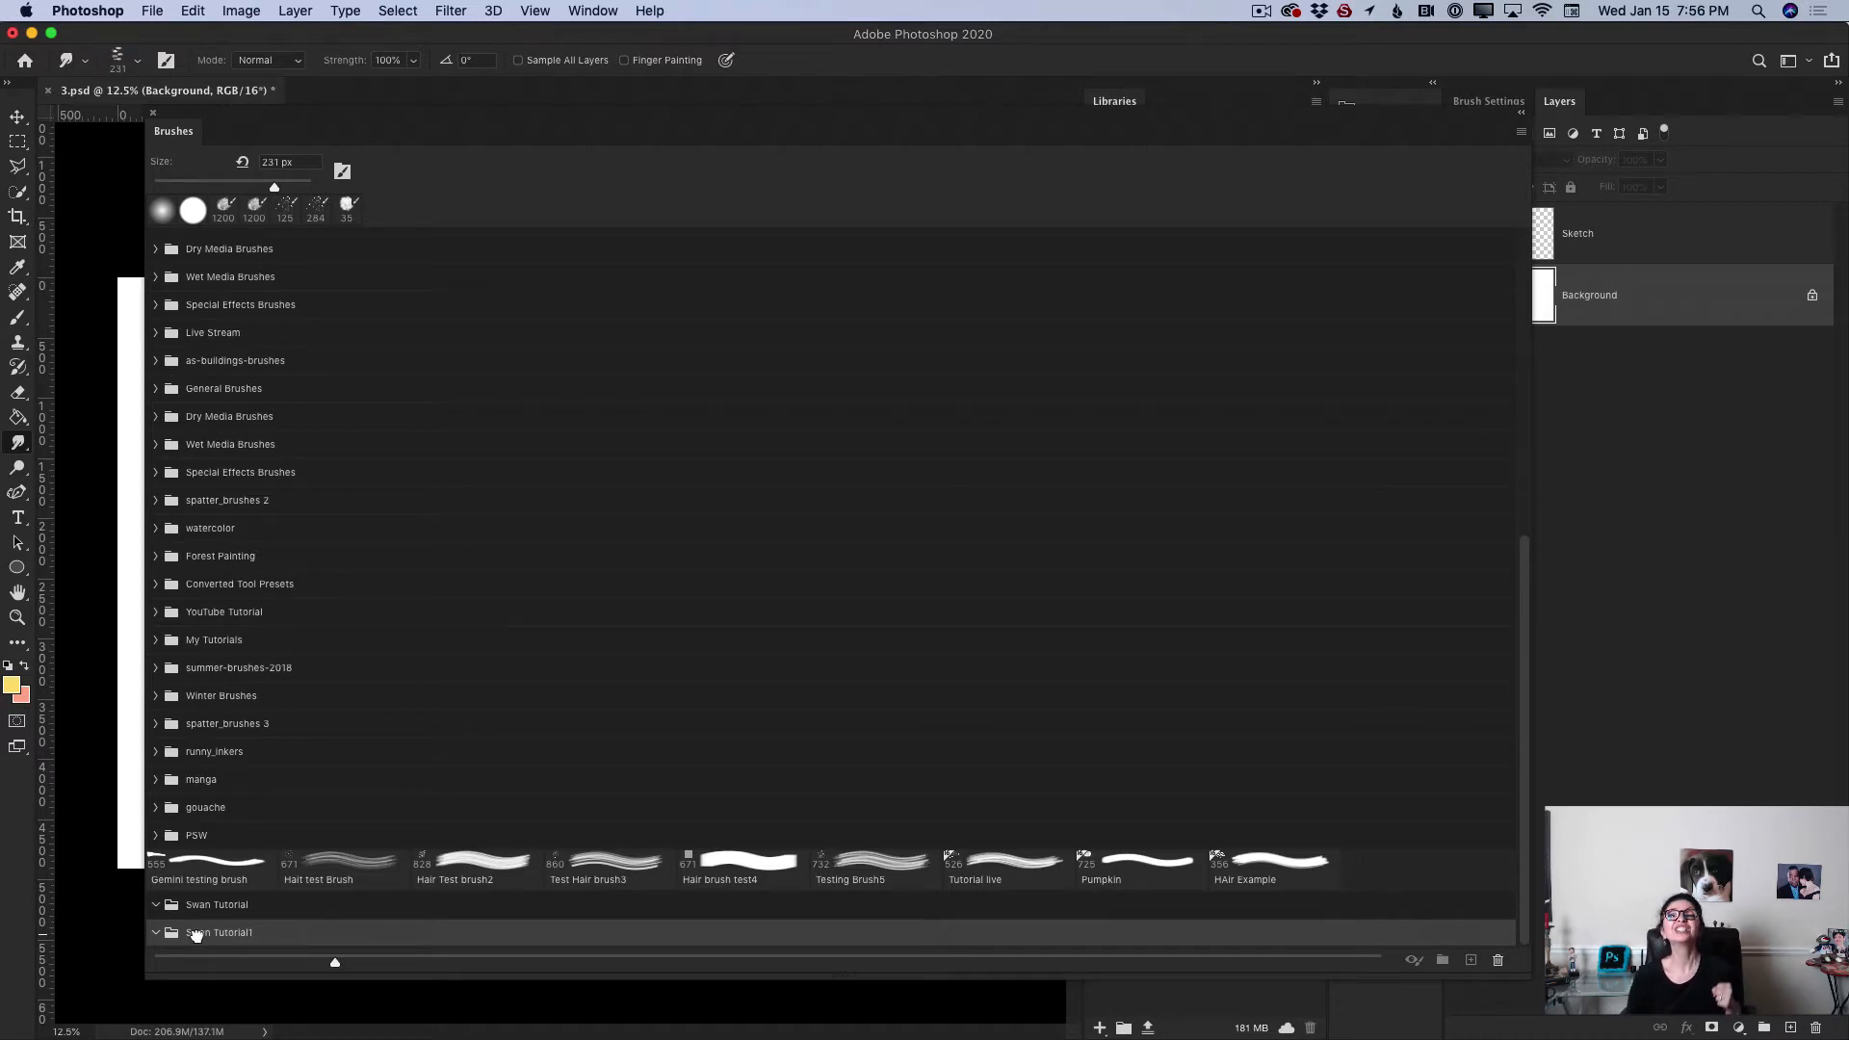
mouse_move(196, 936)
left_mouse_down()
mouse_move(202, 910)
mouse_move(231, 905)
left_mouse_up()
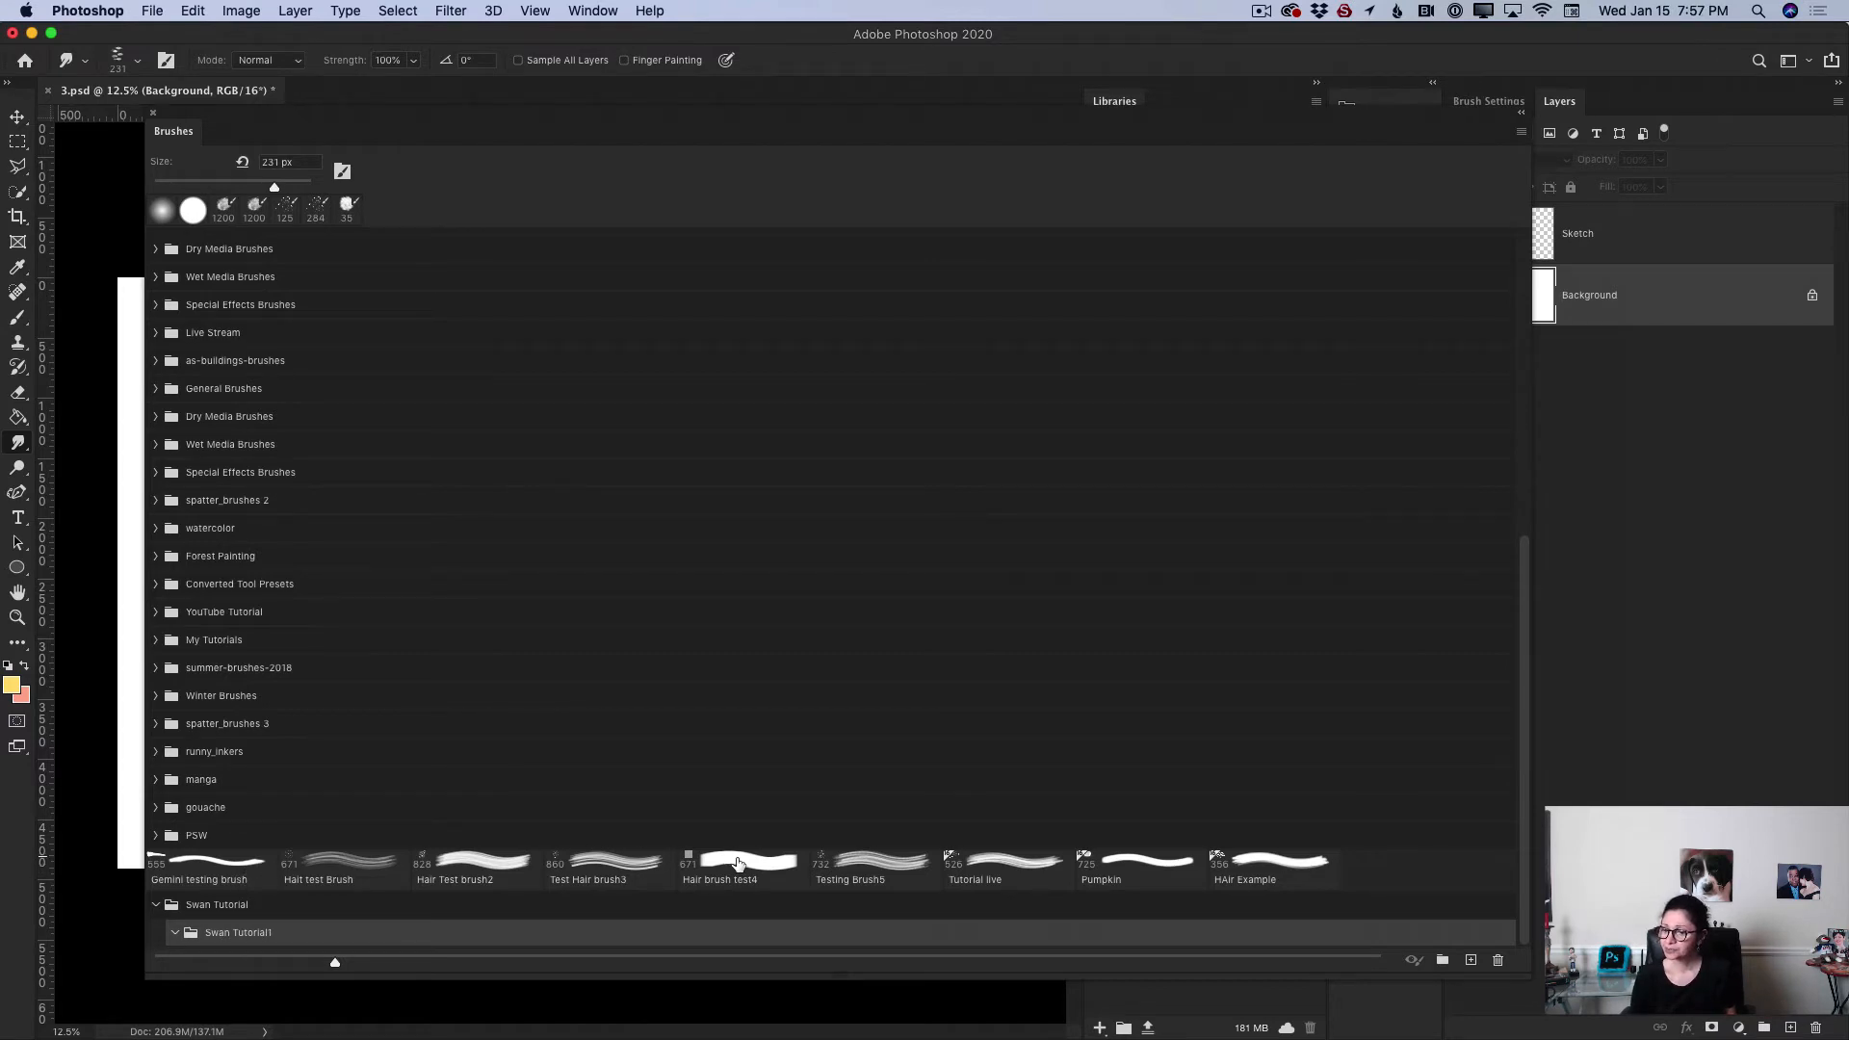
Step: Move the Hair brush test4 brush into Swan Tutorial and the Pumpkin brush into Swan Tutorial1, then collapse Swan Tutorial
left_click_drag(736, 862, 243, 905)
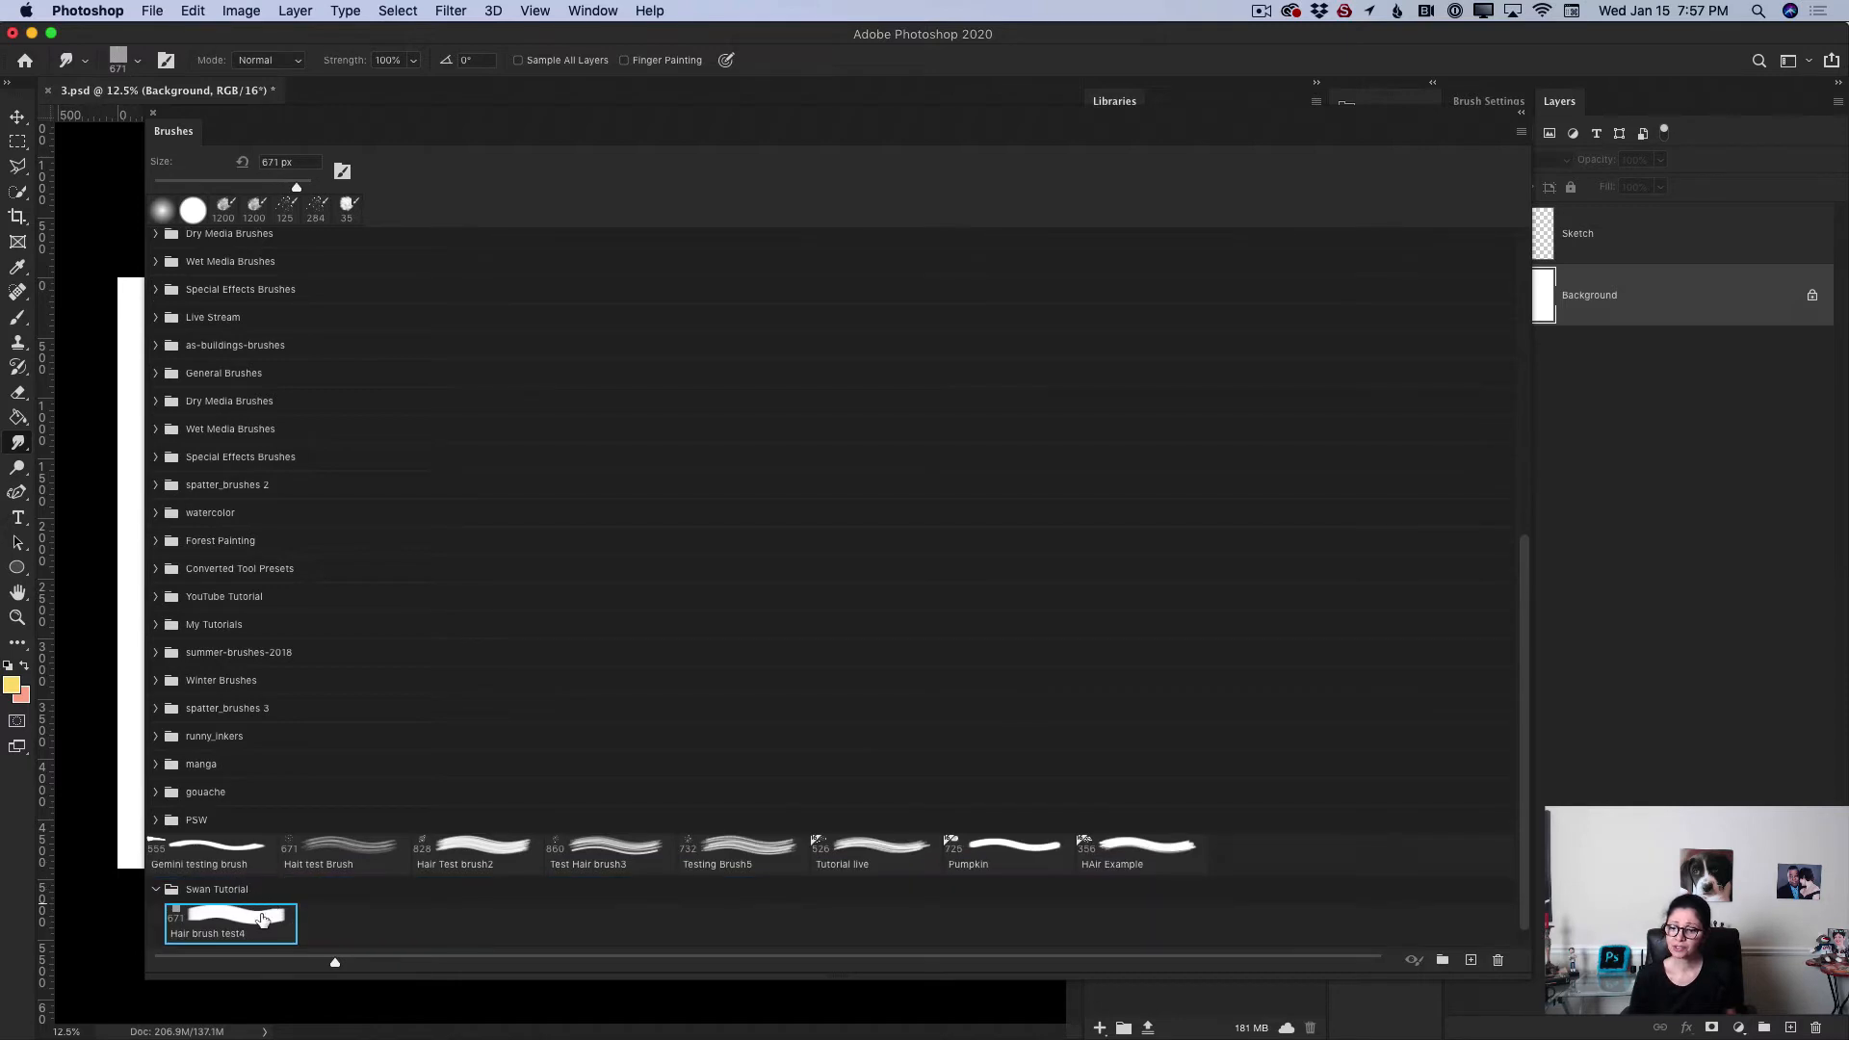
scroll(1529, 775, "down", 1)
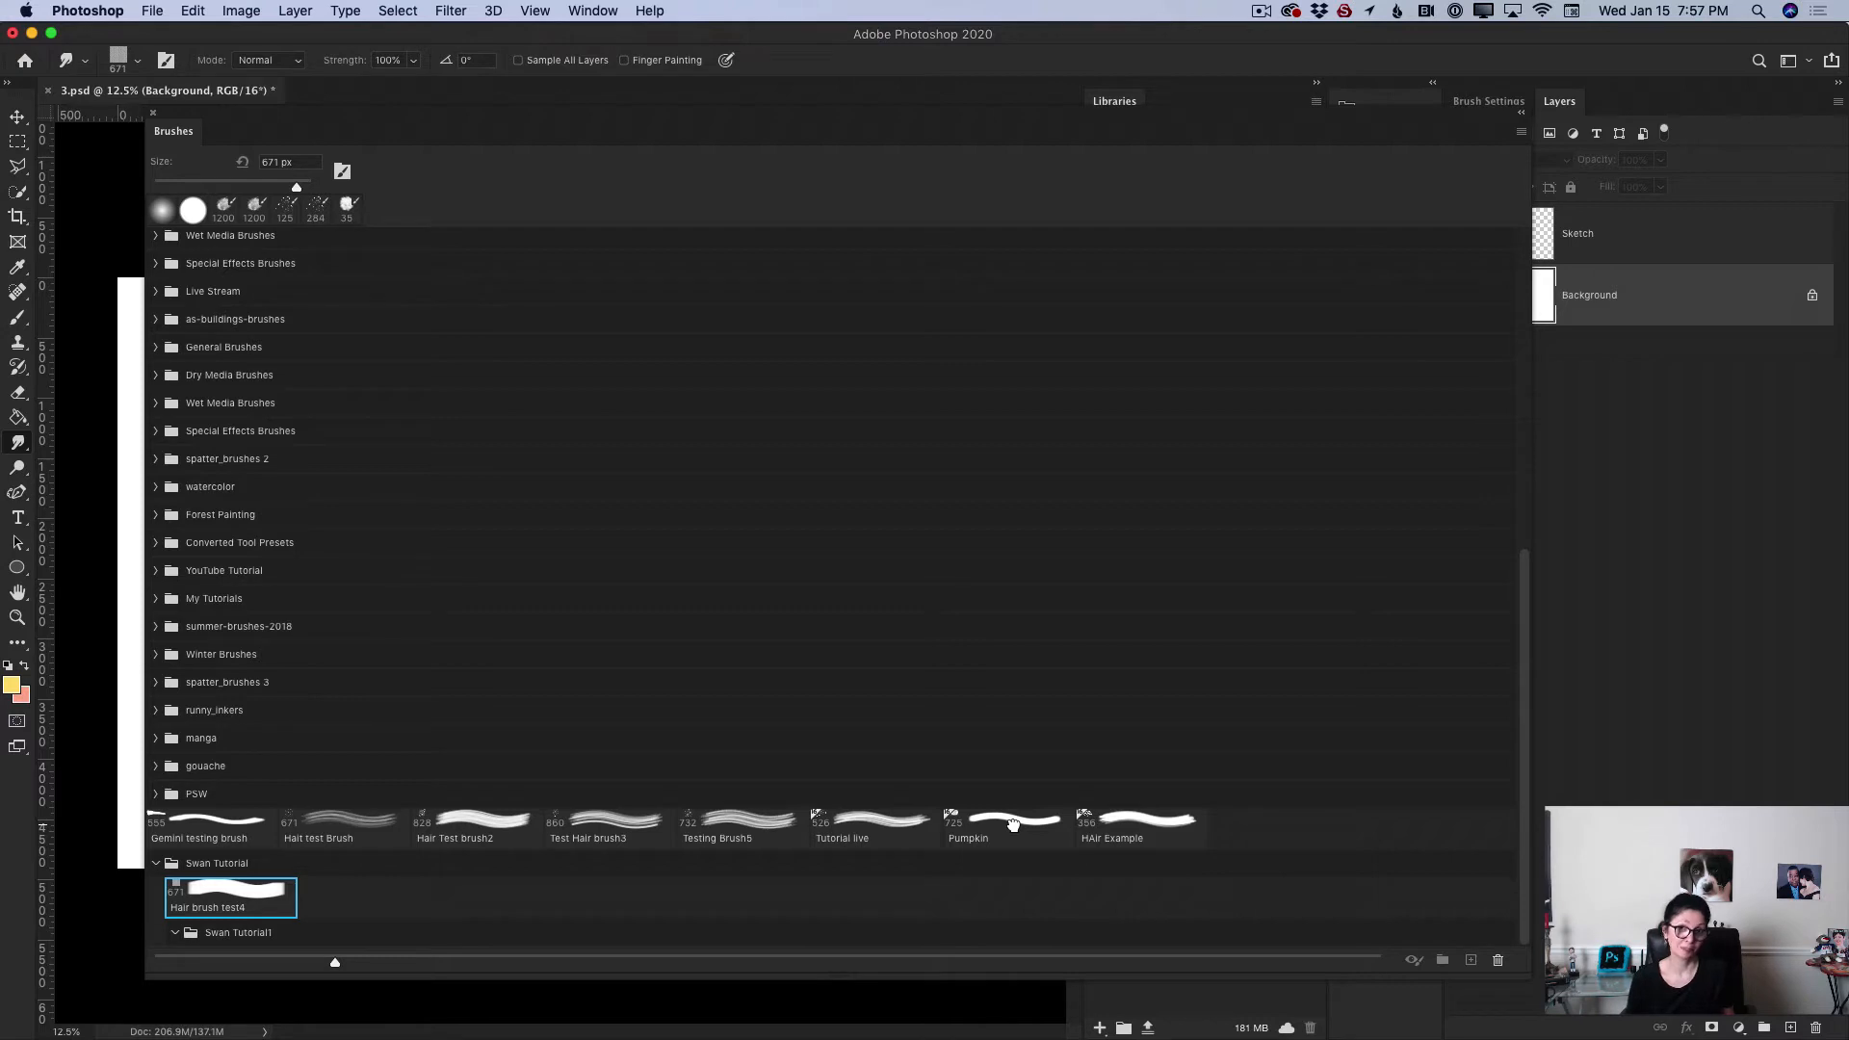
mouse_move(1013, 824)
left_mouse_down()
mouse_move(972, 862)
mouse_move(250, 915)
mouse_move(279, 938)
left_mouse_up()
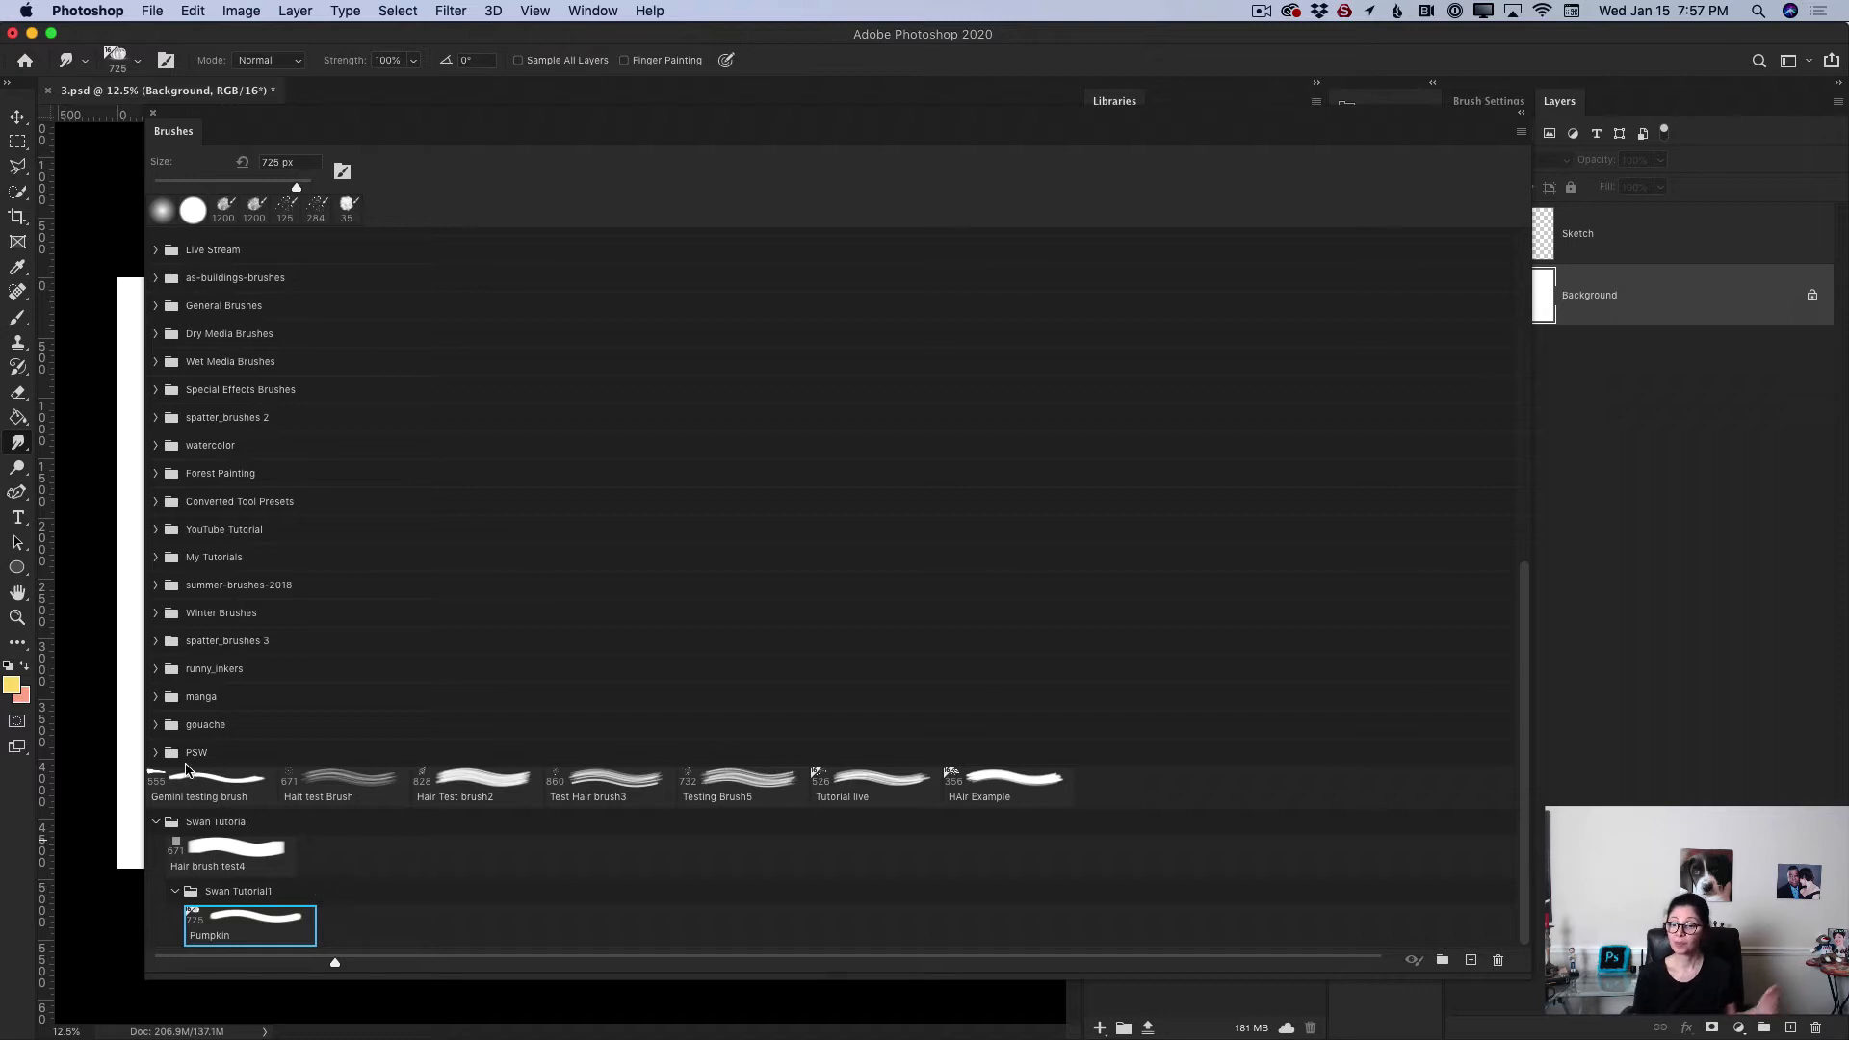
left_click(157, 818)
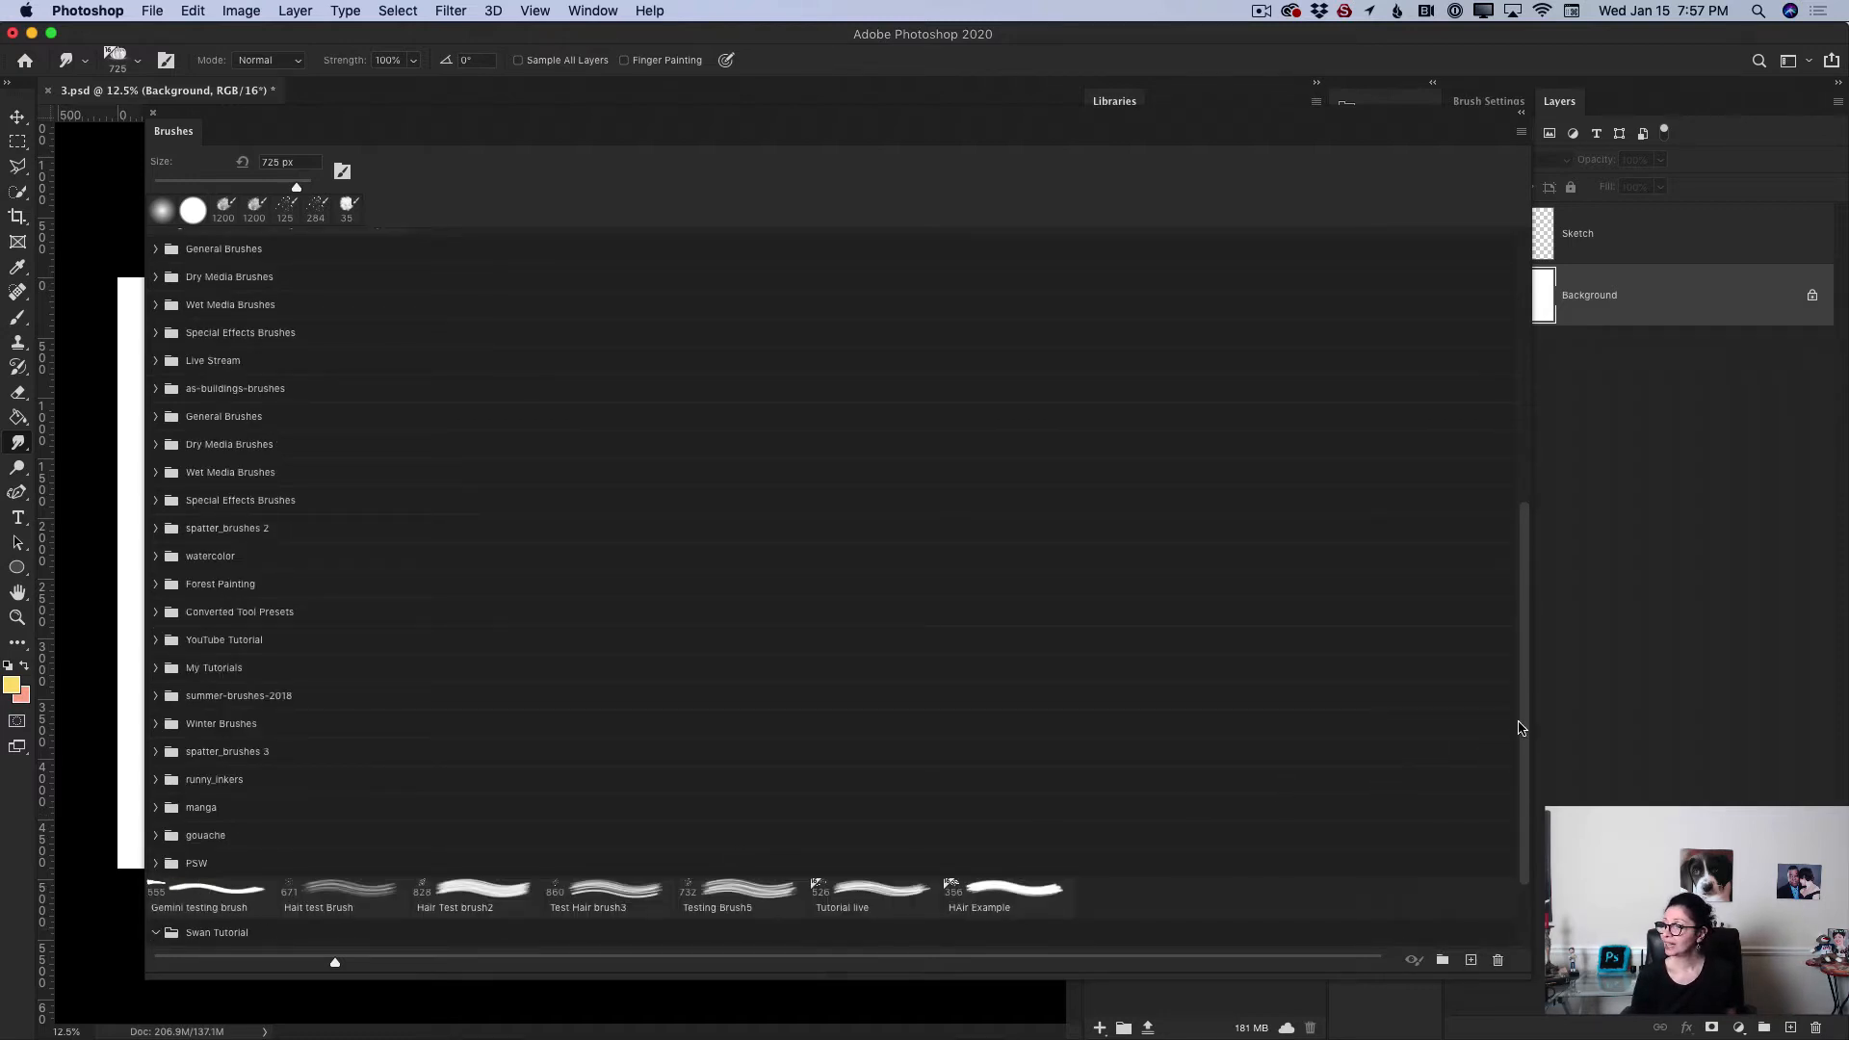
left_click_drag(1524, 725, 1532, 859)
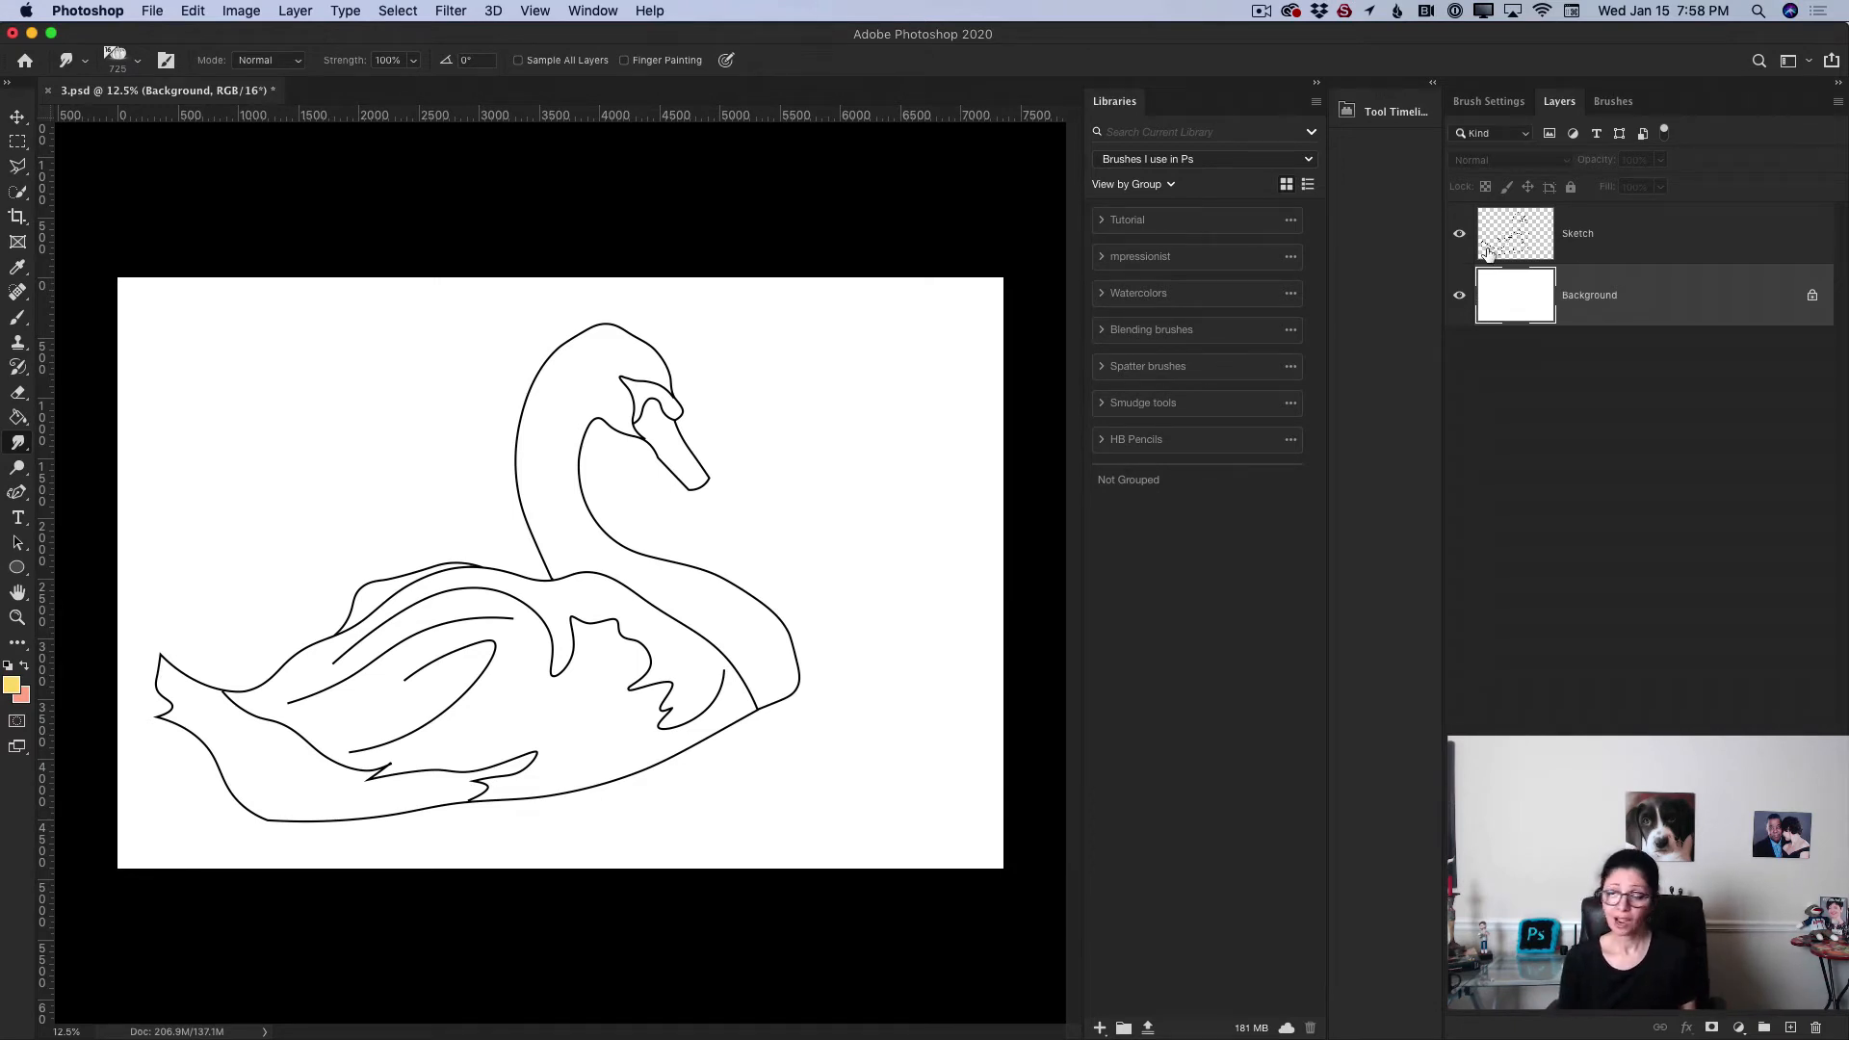
Step: Toggle the Sketch layer's visibility off and on, and add a new empty layer beneath it
left_click(1459, 234)
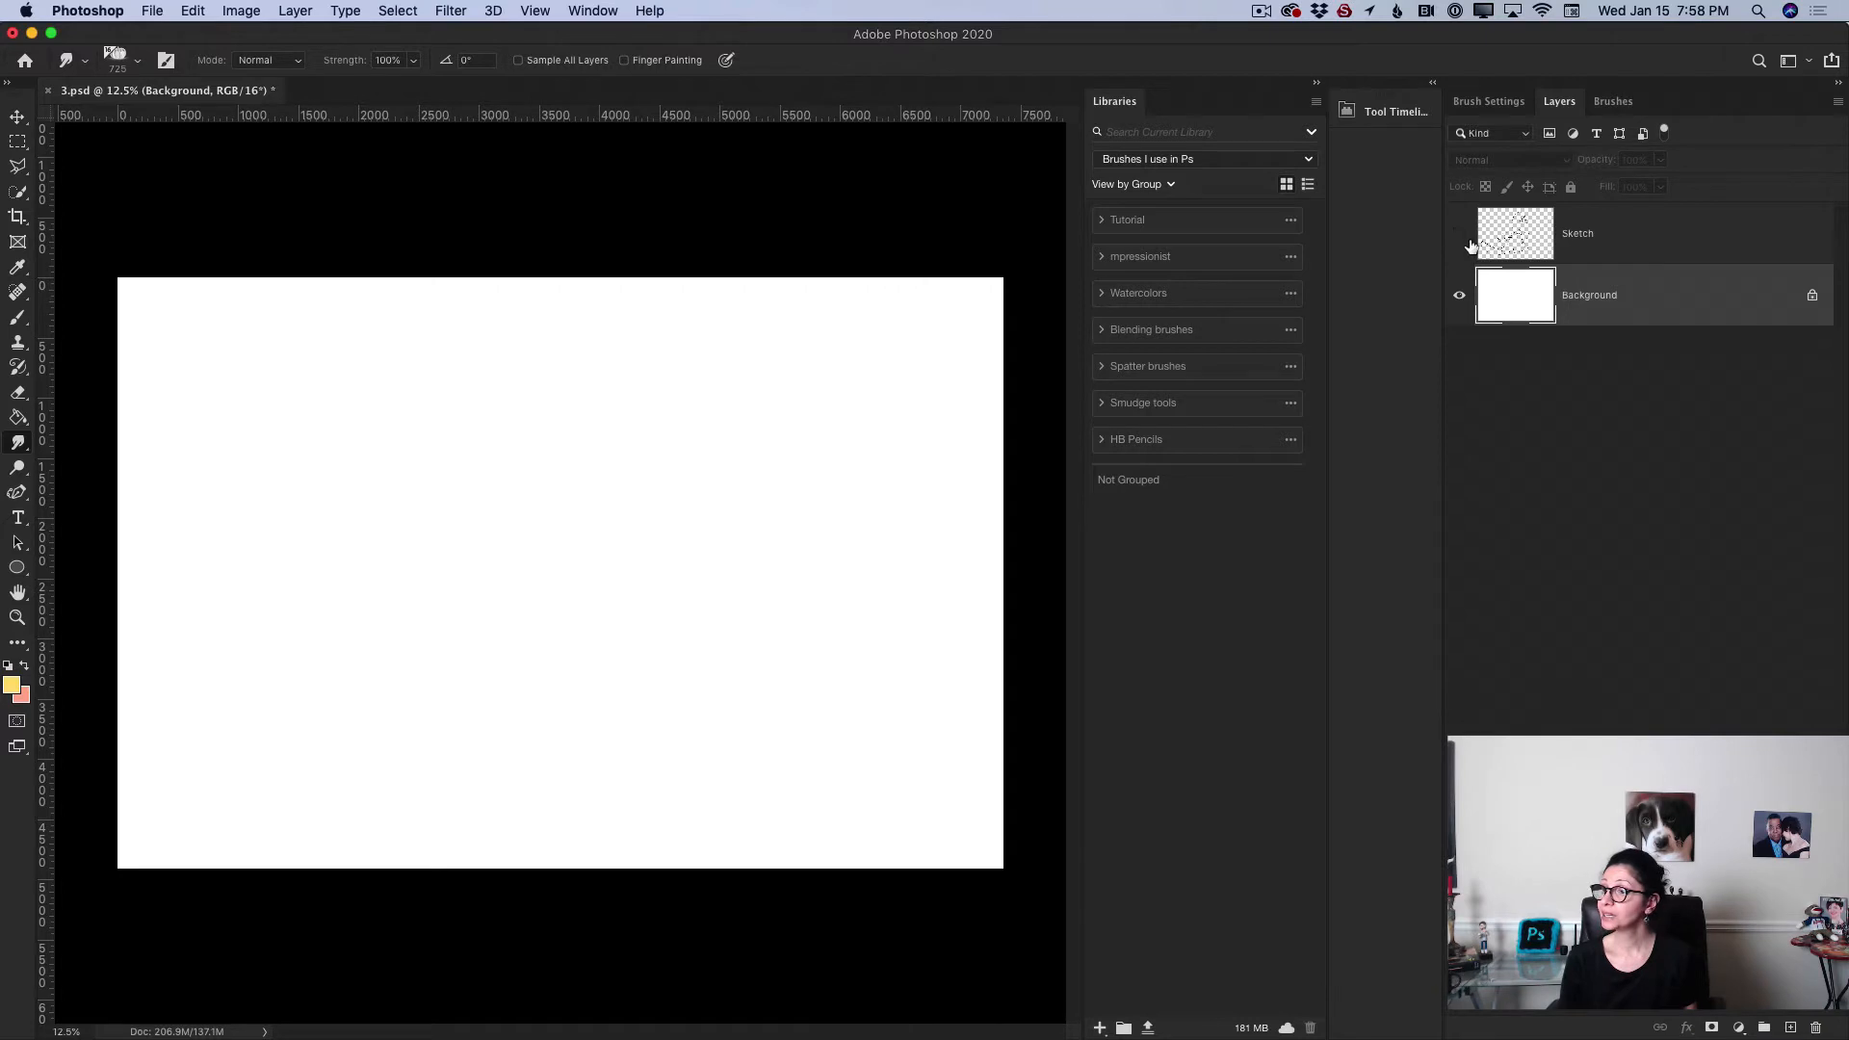
left_click(1459, 234)
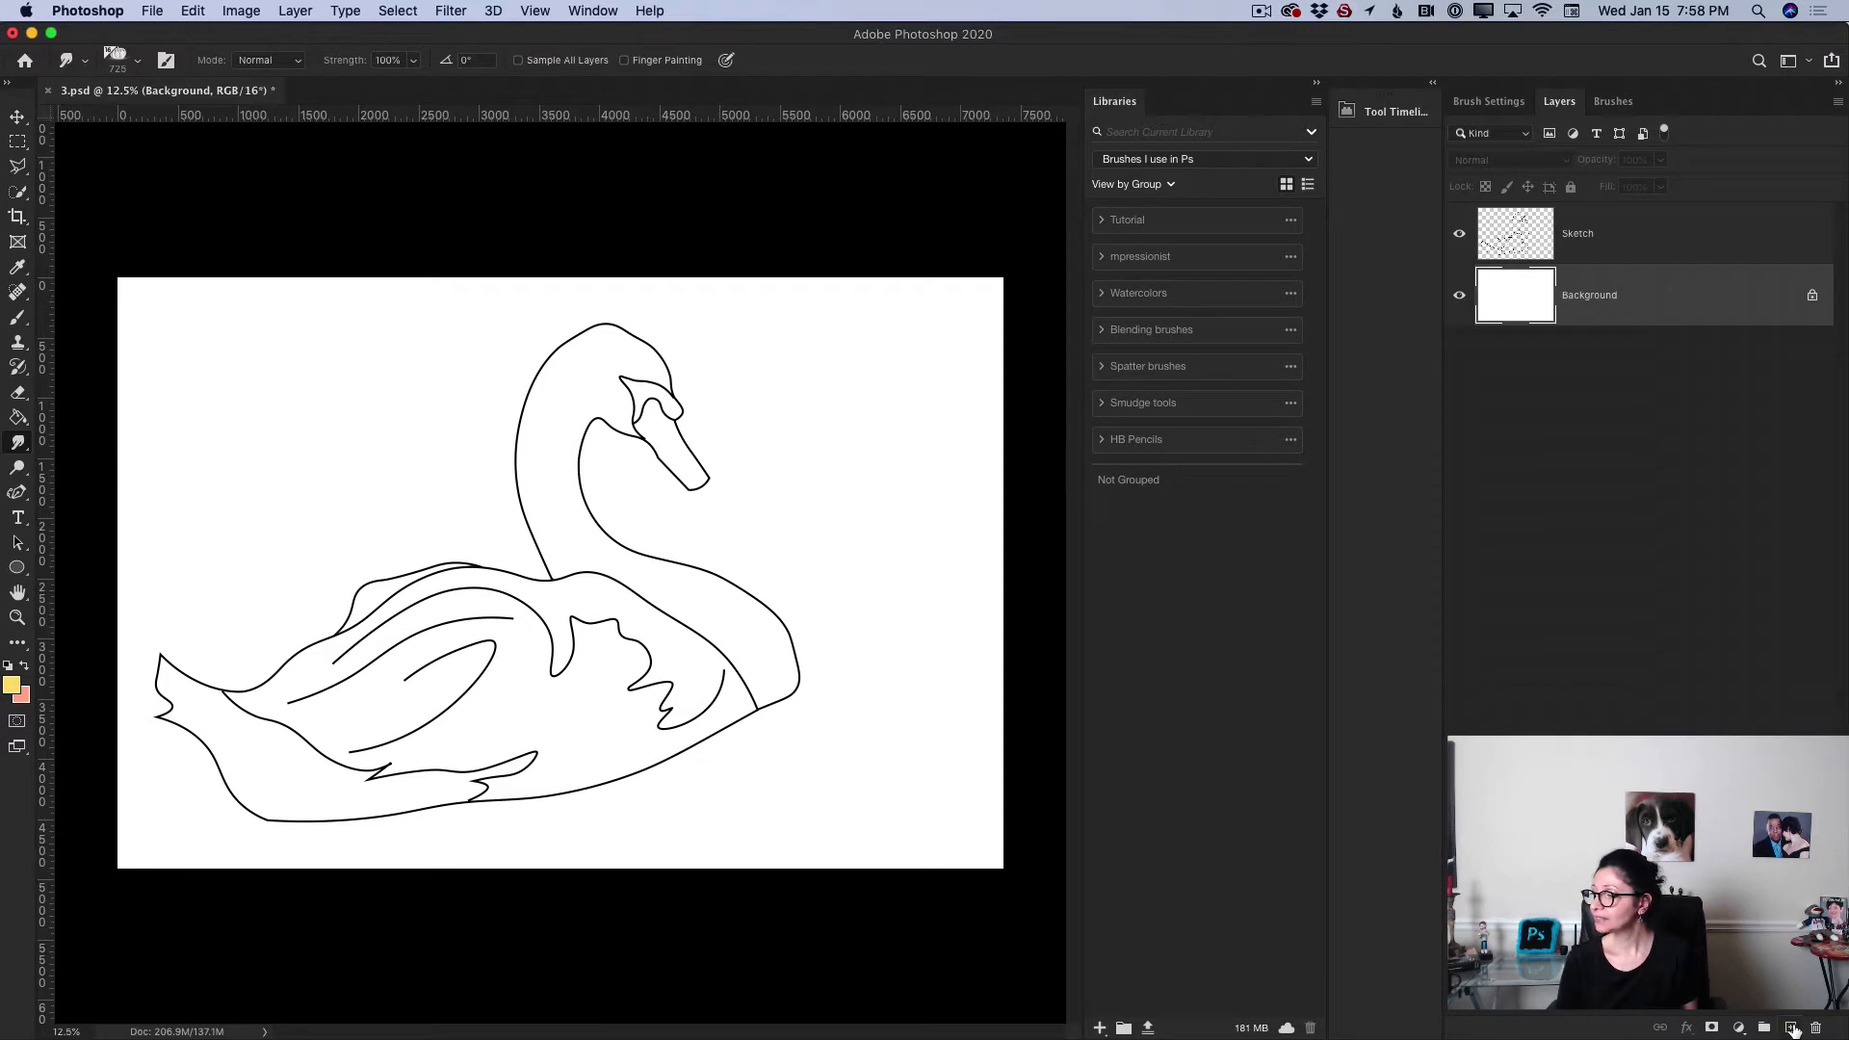
left_click(1791, 1029)
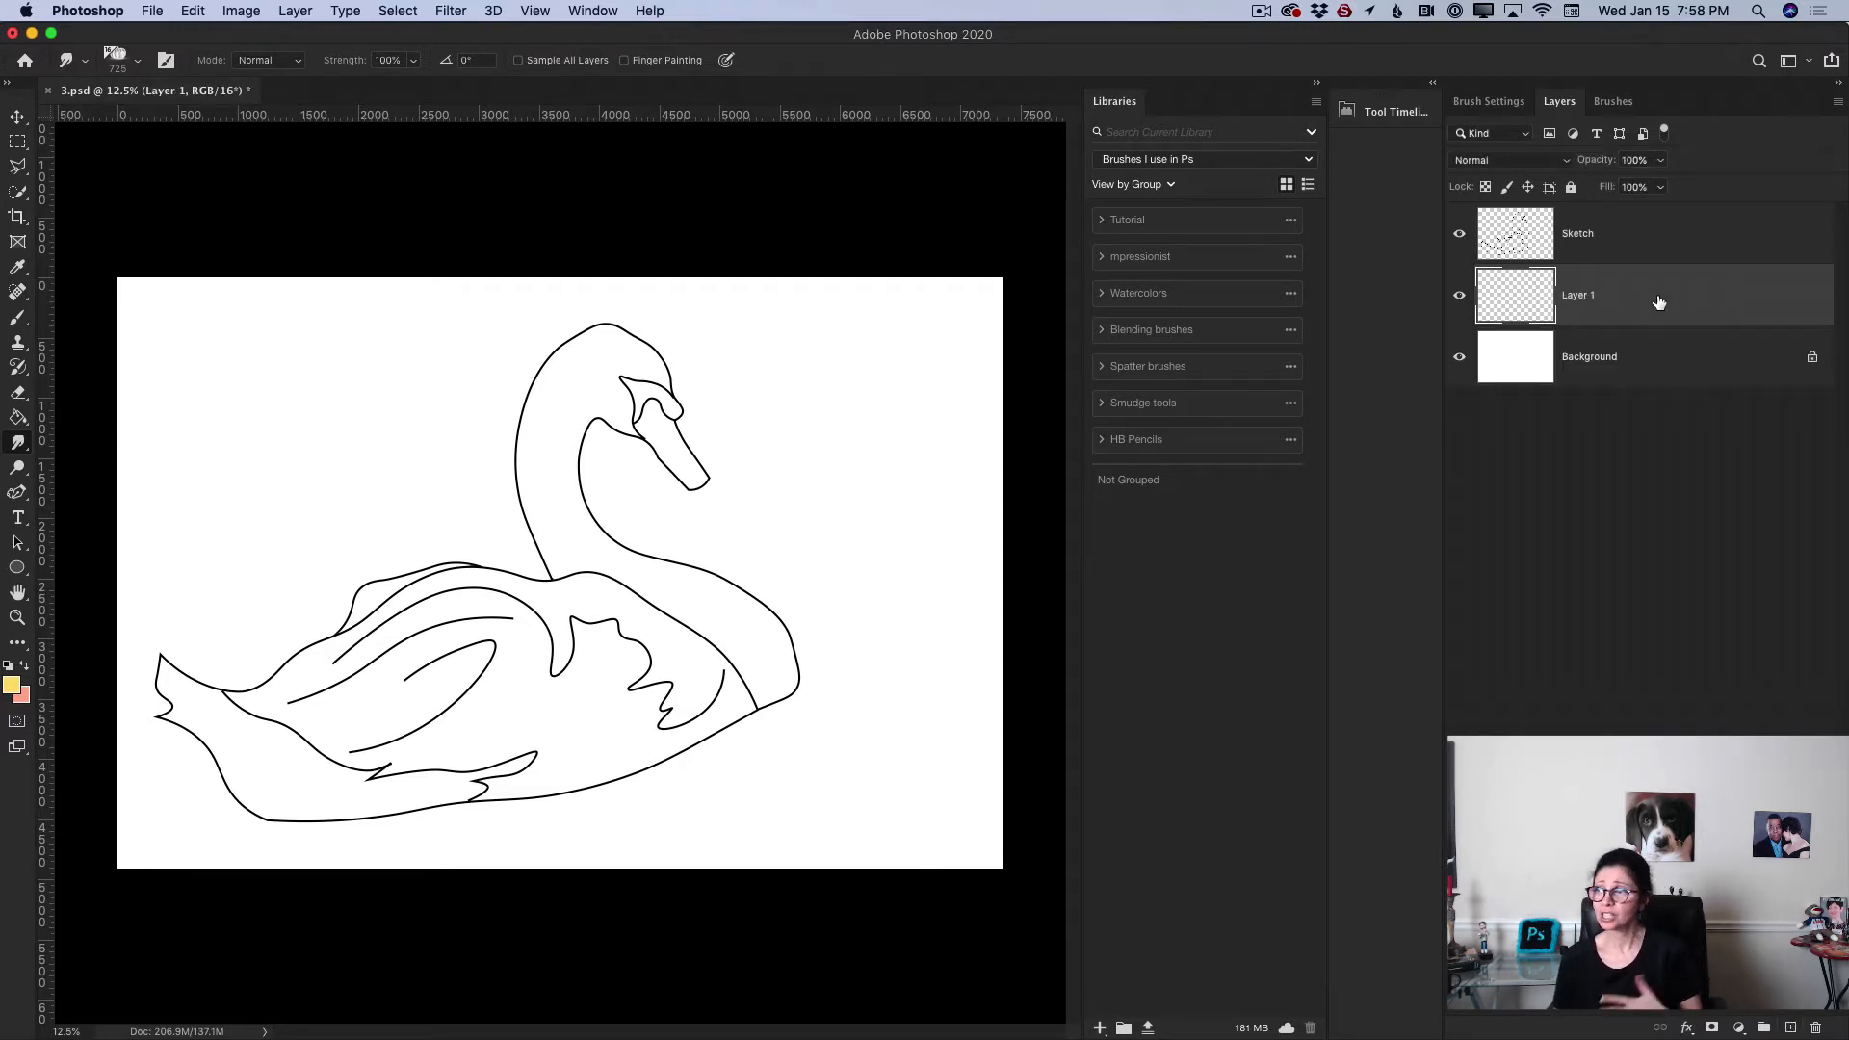
Step: Take the Brush tool with a Kyle's Paintbox brush from the impressionist library group and increase its size to 700 px
left_click(21, 321)
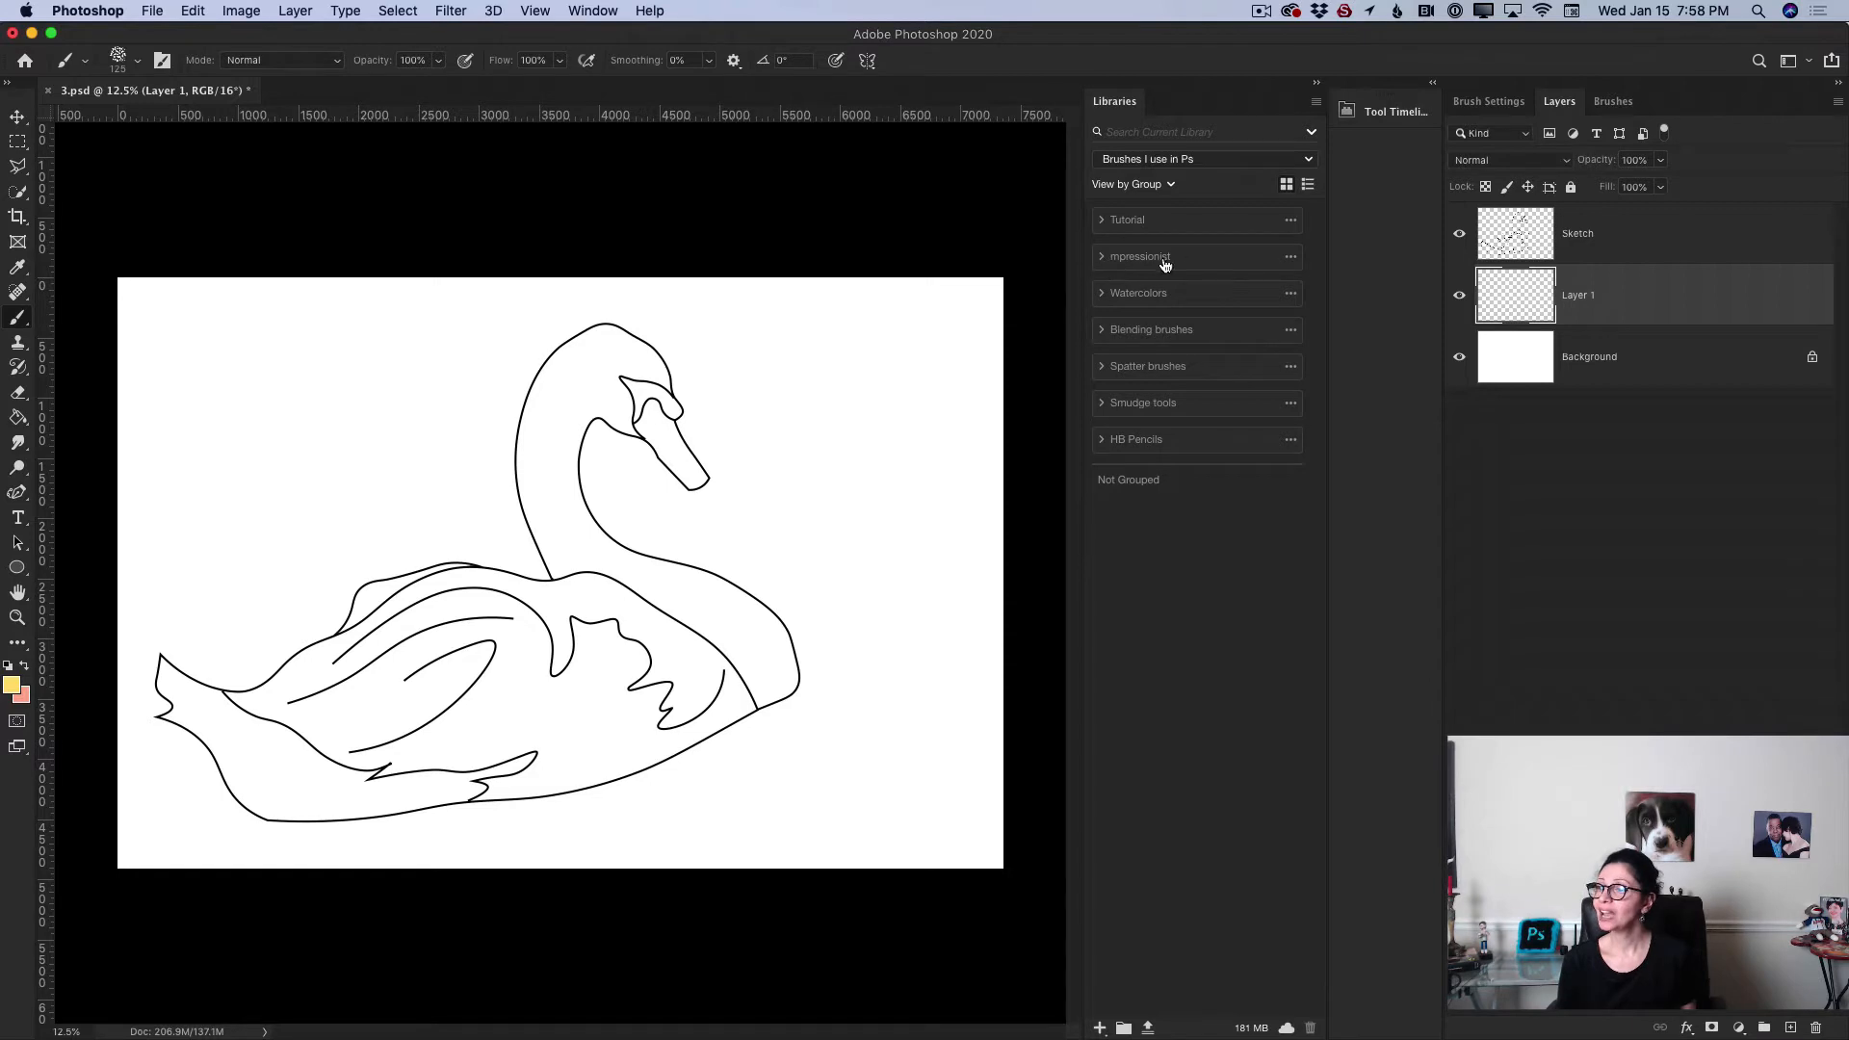
left_click(1101, 258)
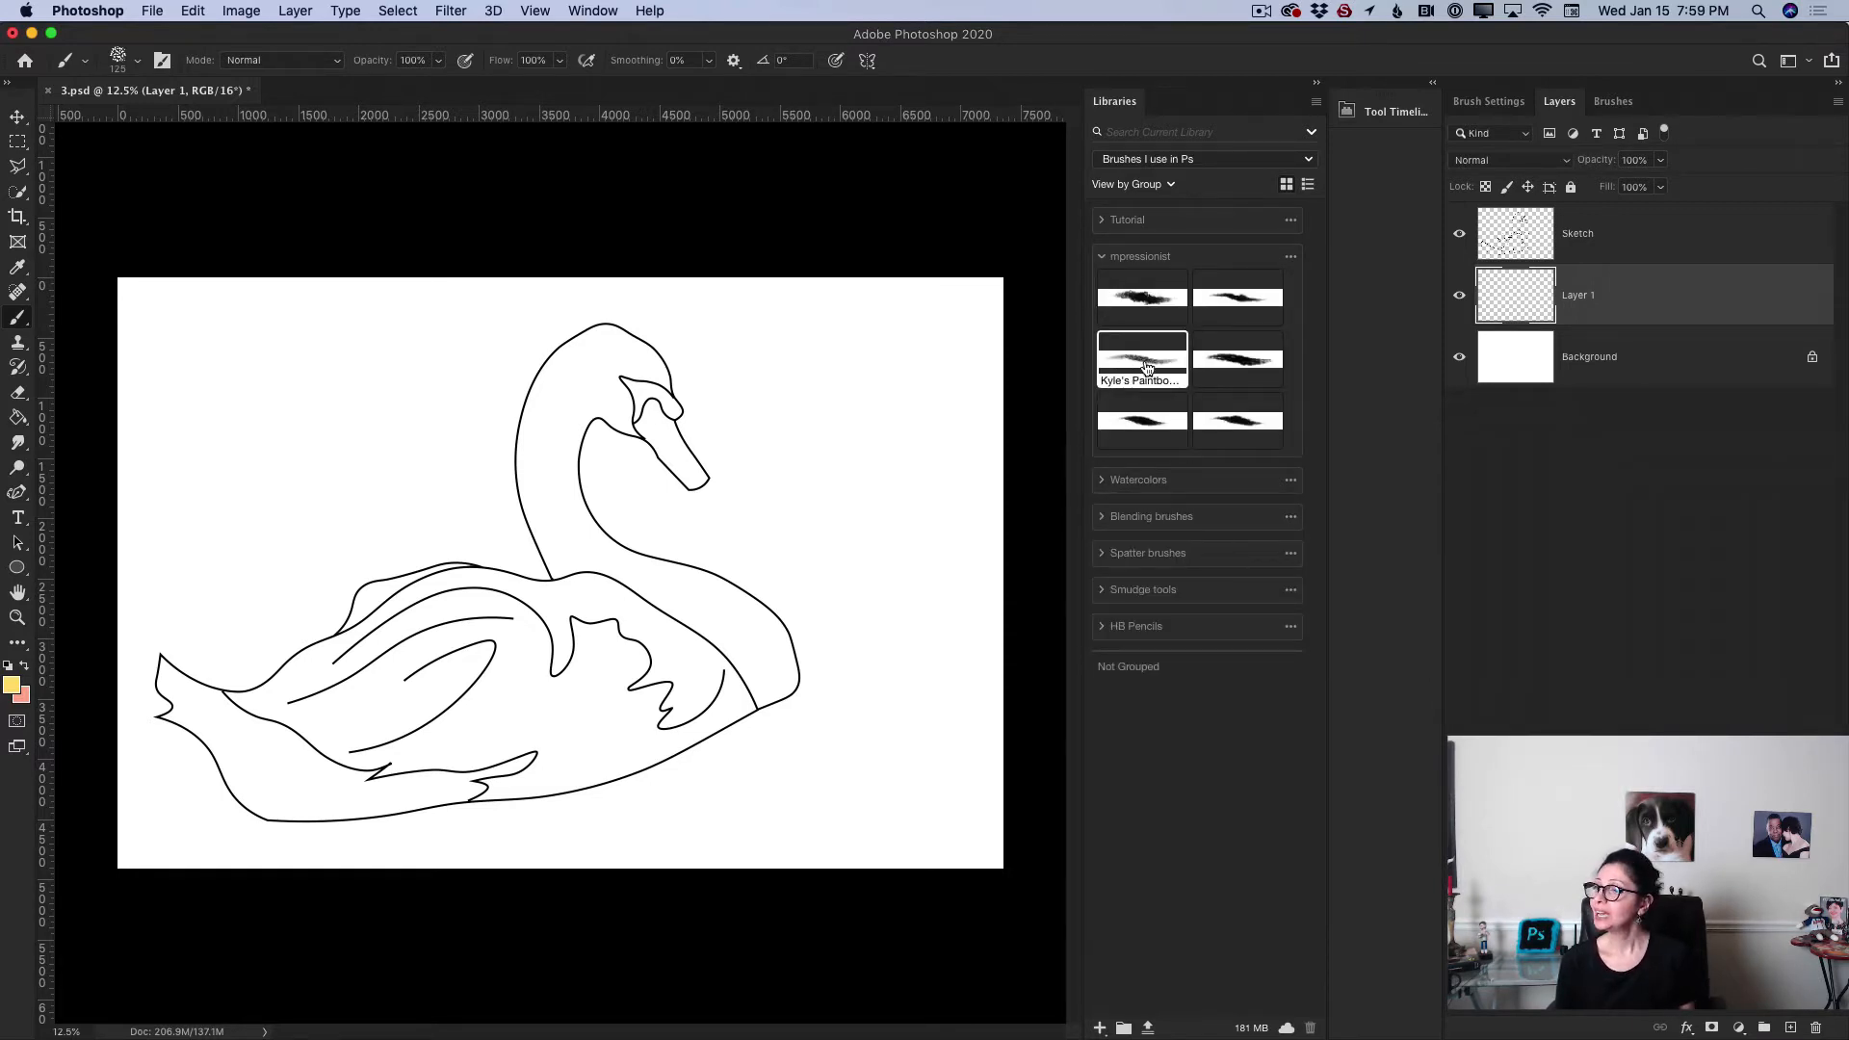
left_click(1243, 367)
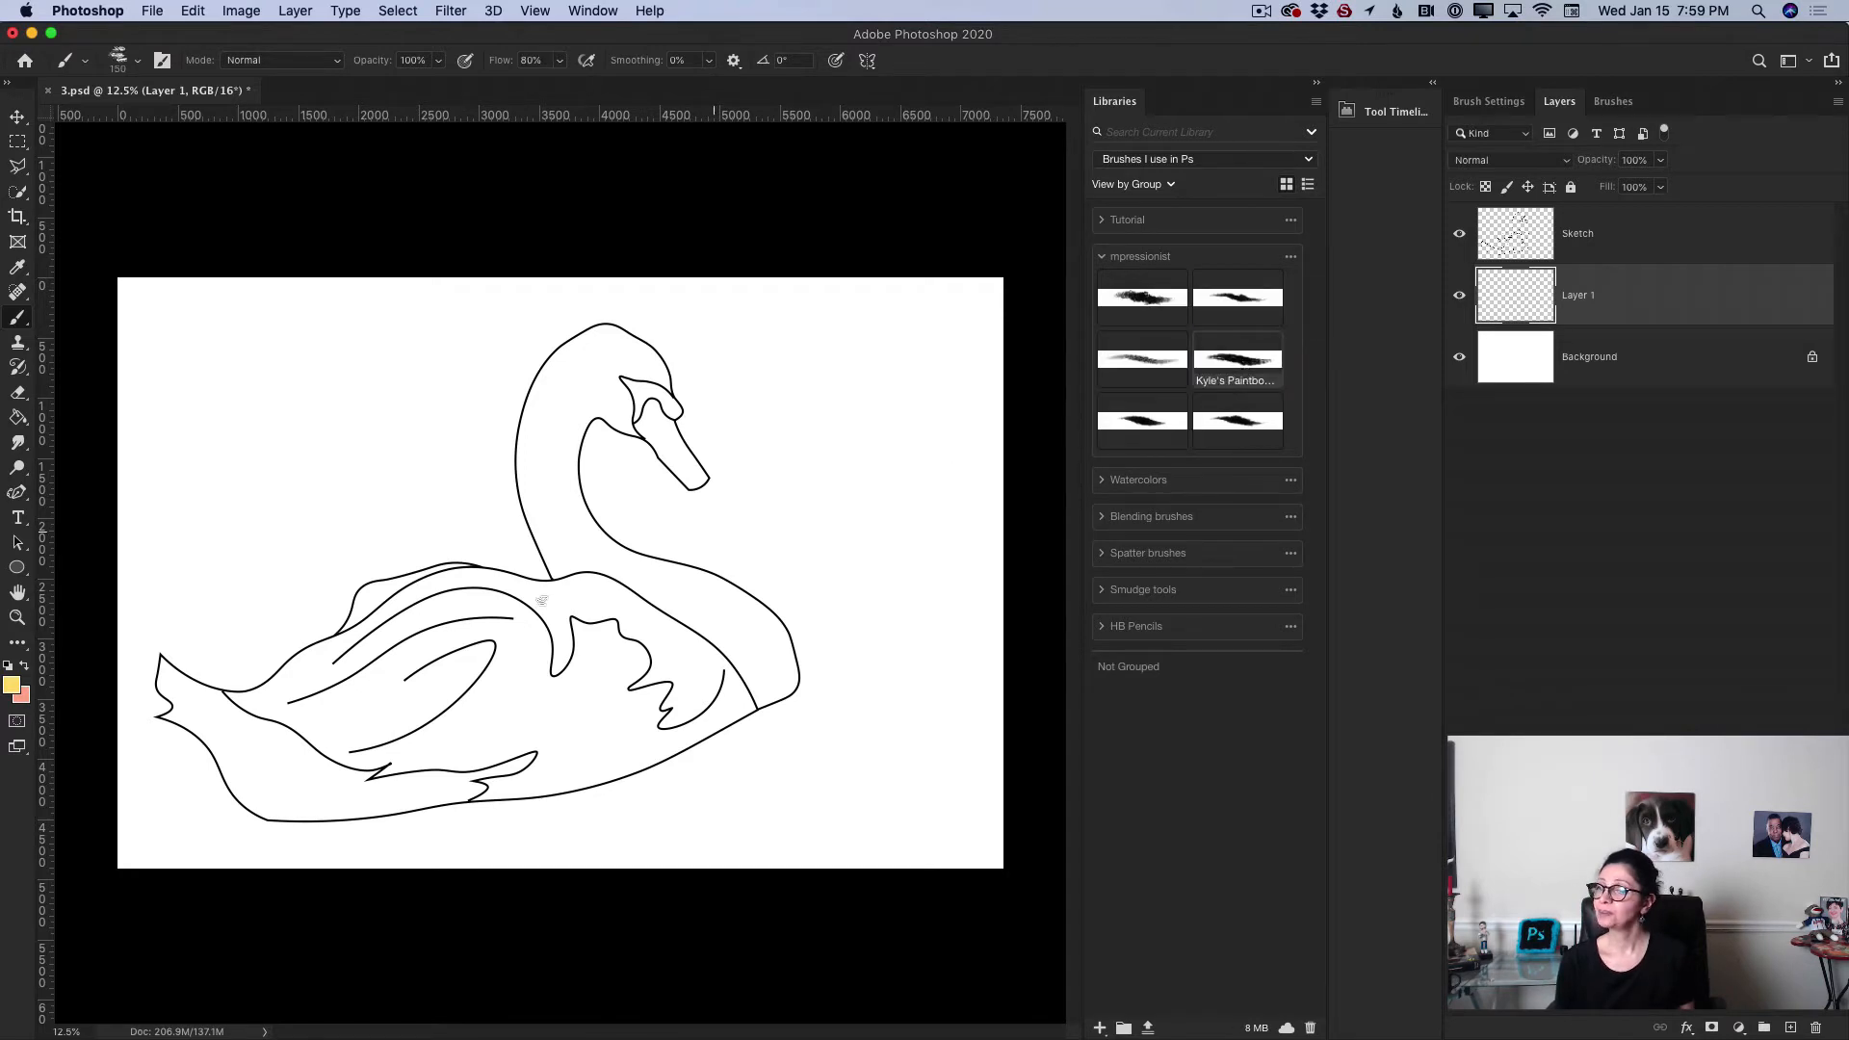
left_click_drag(507, 615, 538, 622)
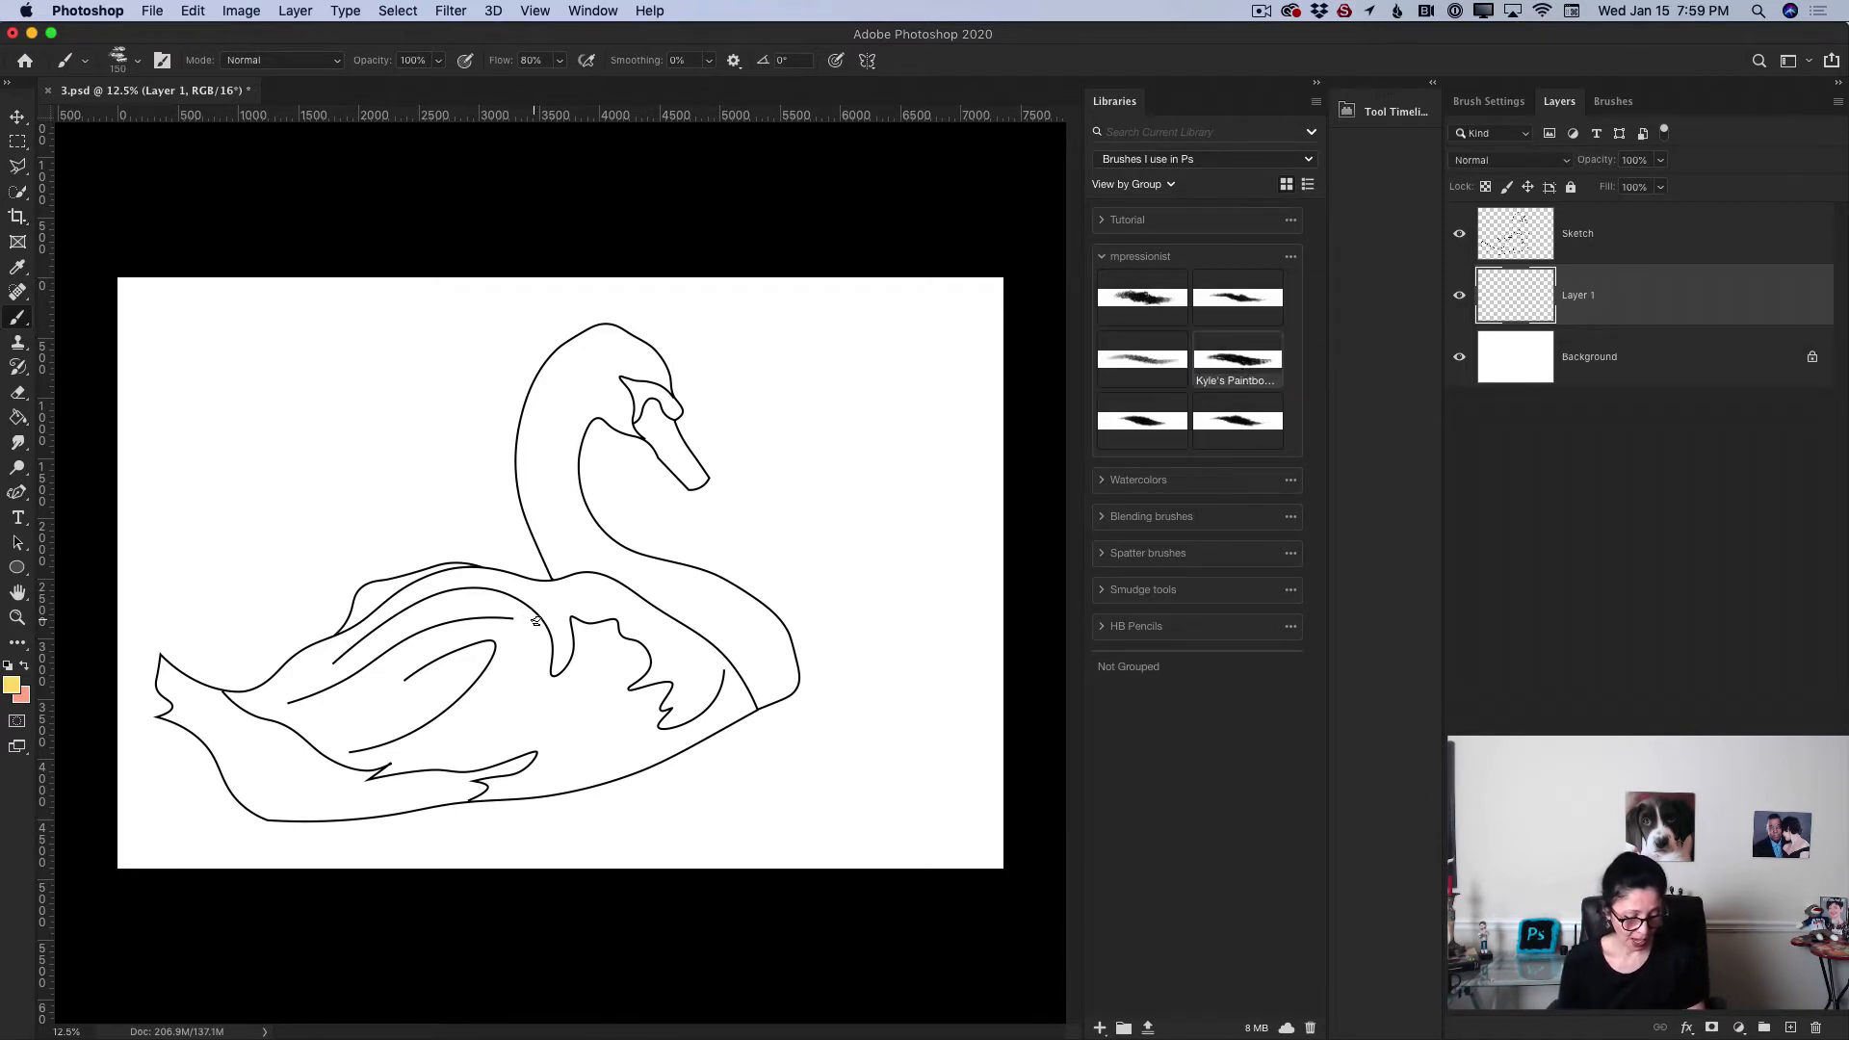
key("bracketright")
key("bracketright")
key("bracketright")
key("bracketright")
key("bracketright")
key("bracketright")
key("bracketright")
key("bracketright")
key("bracketright")
key("bracketright")
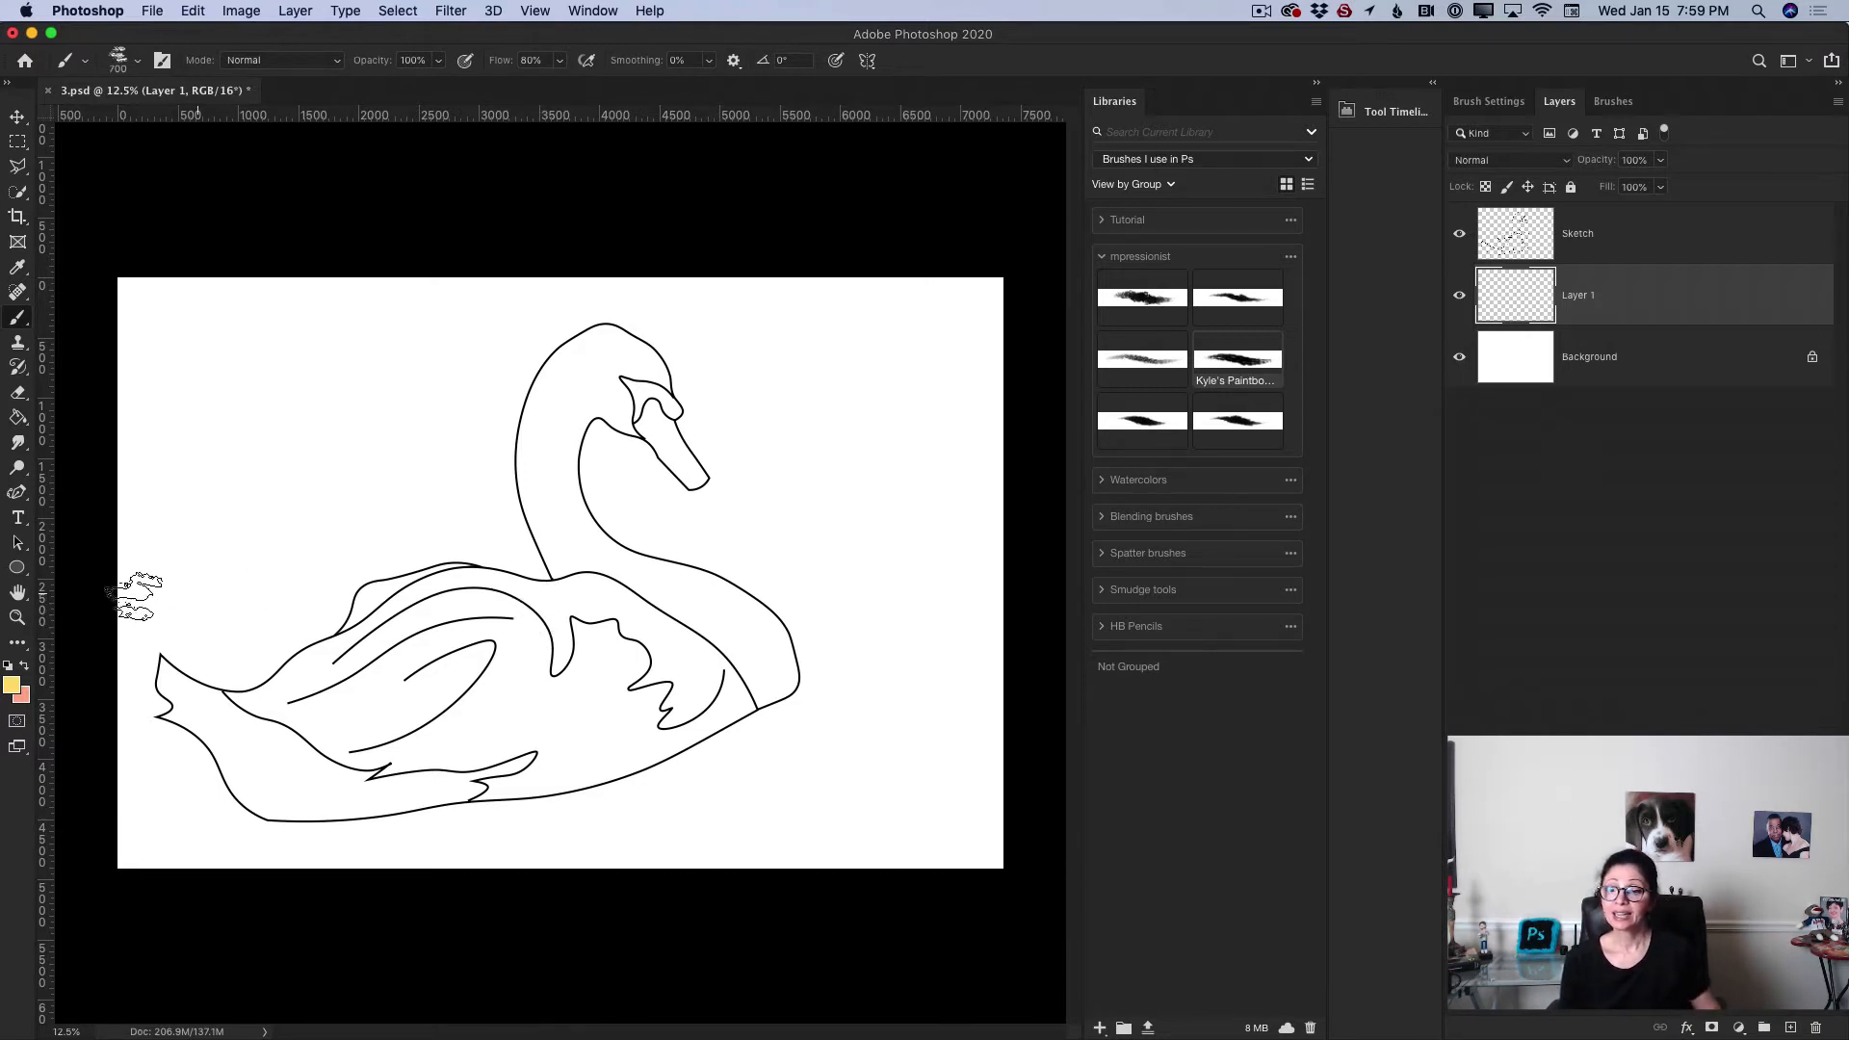
Step: Set the foreground colour to a pale blue, hex a4c3d3
left_click(14, 689)
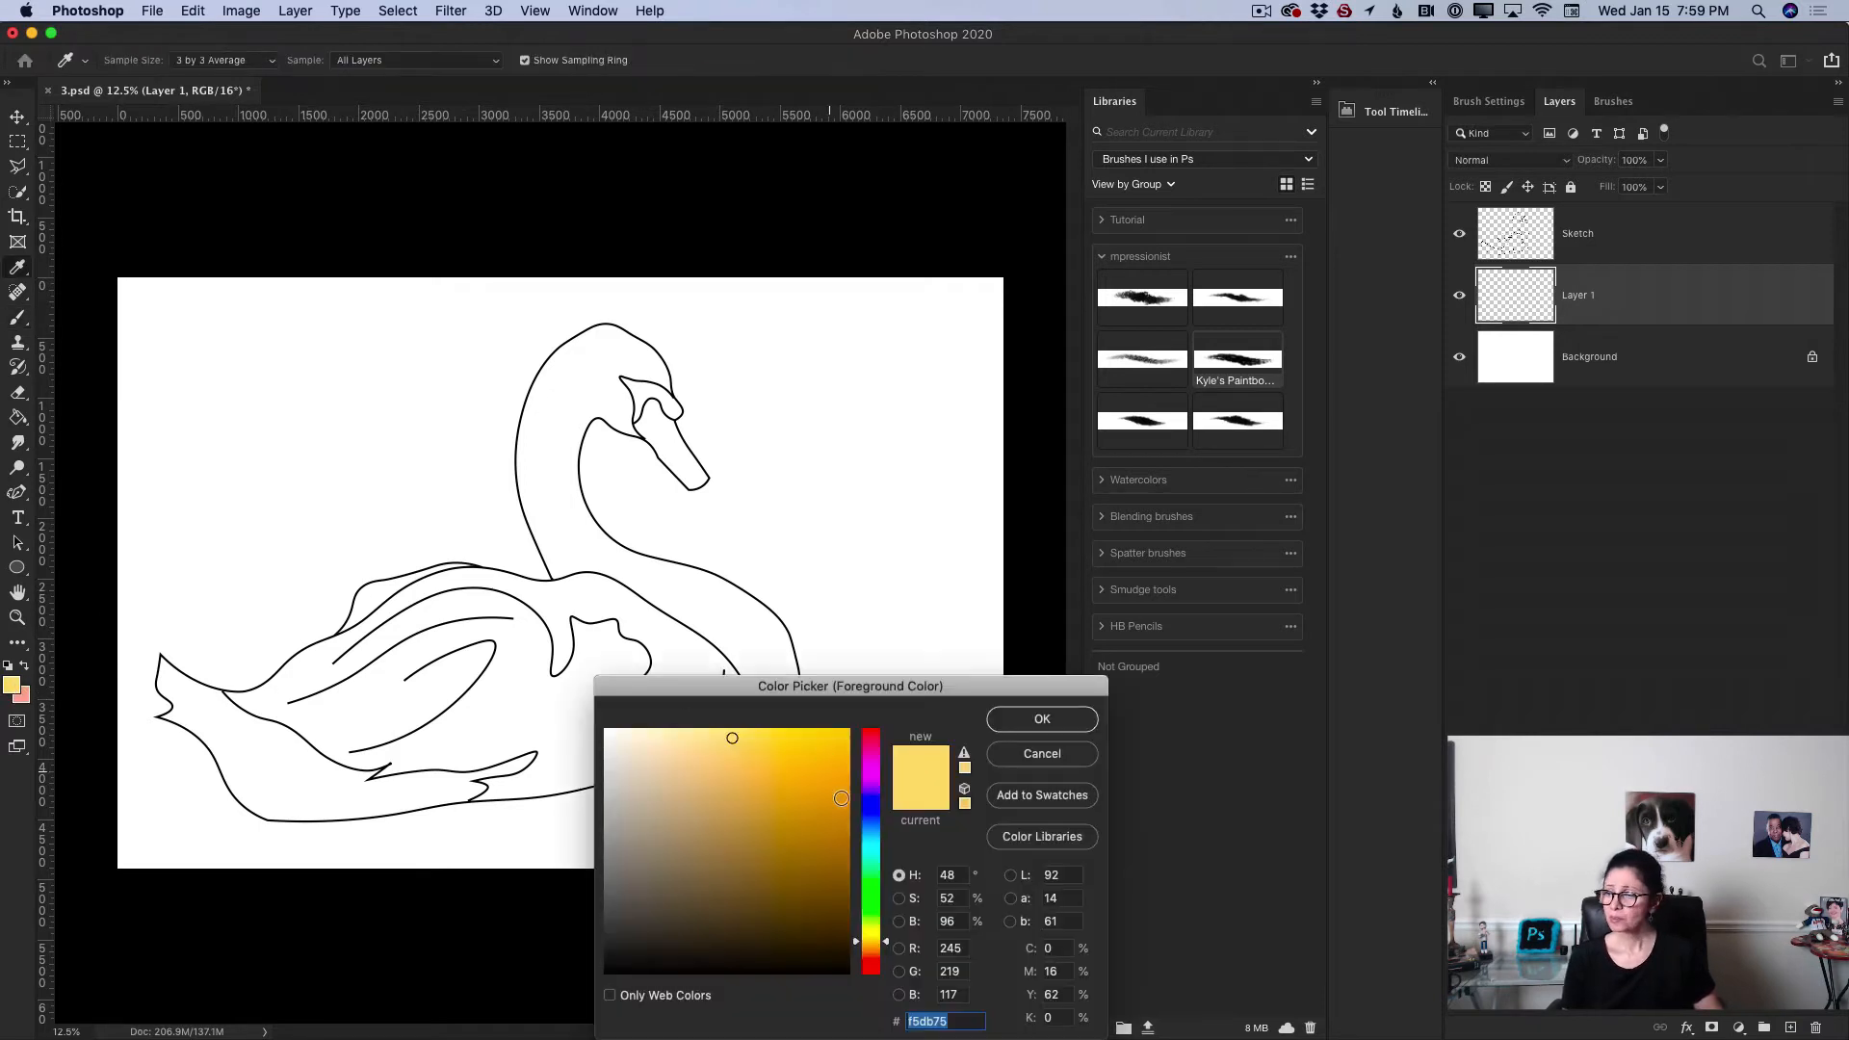
left_click_drag(875, 844, 876, 833)
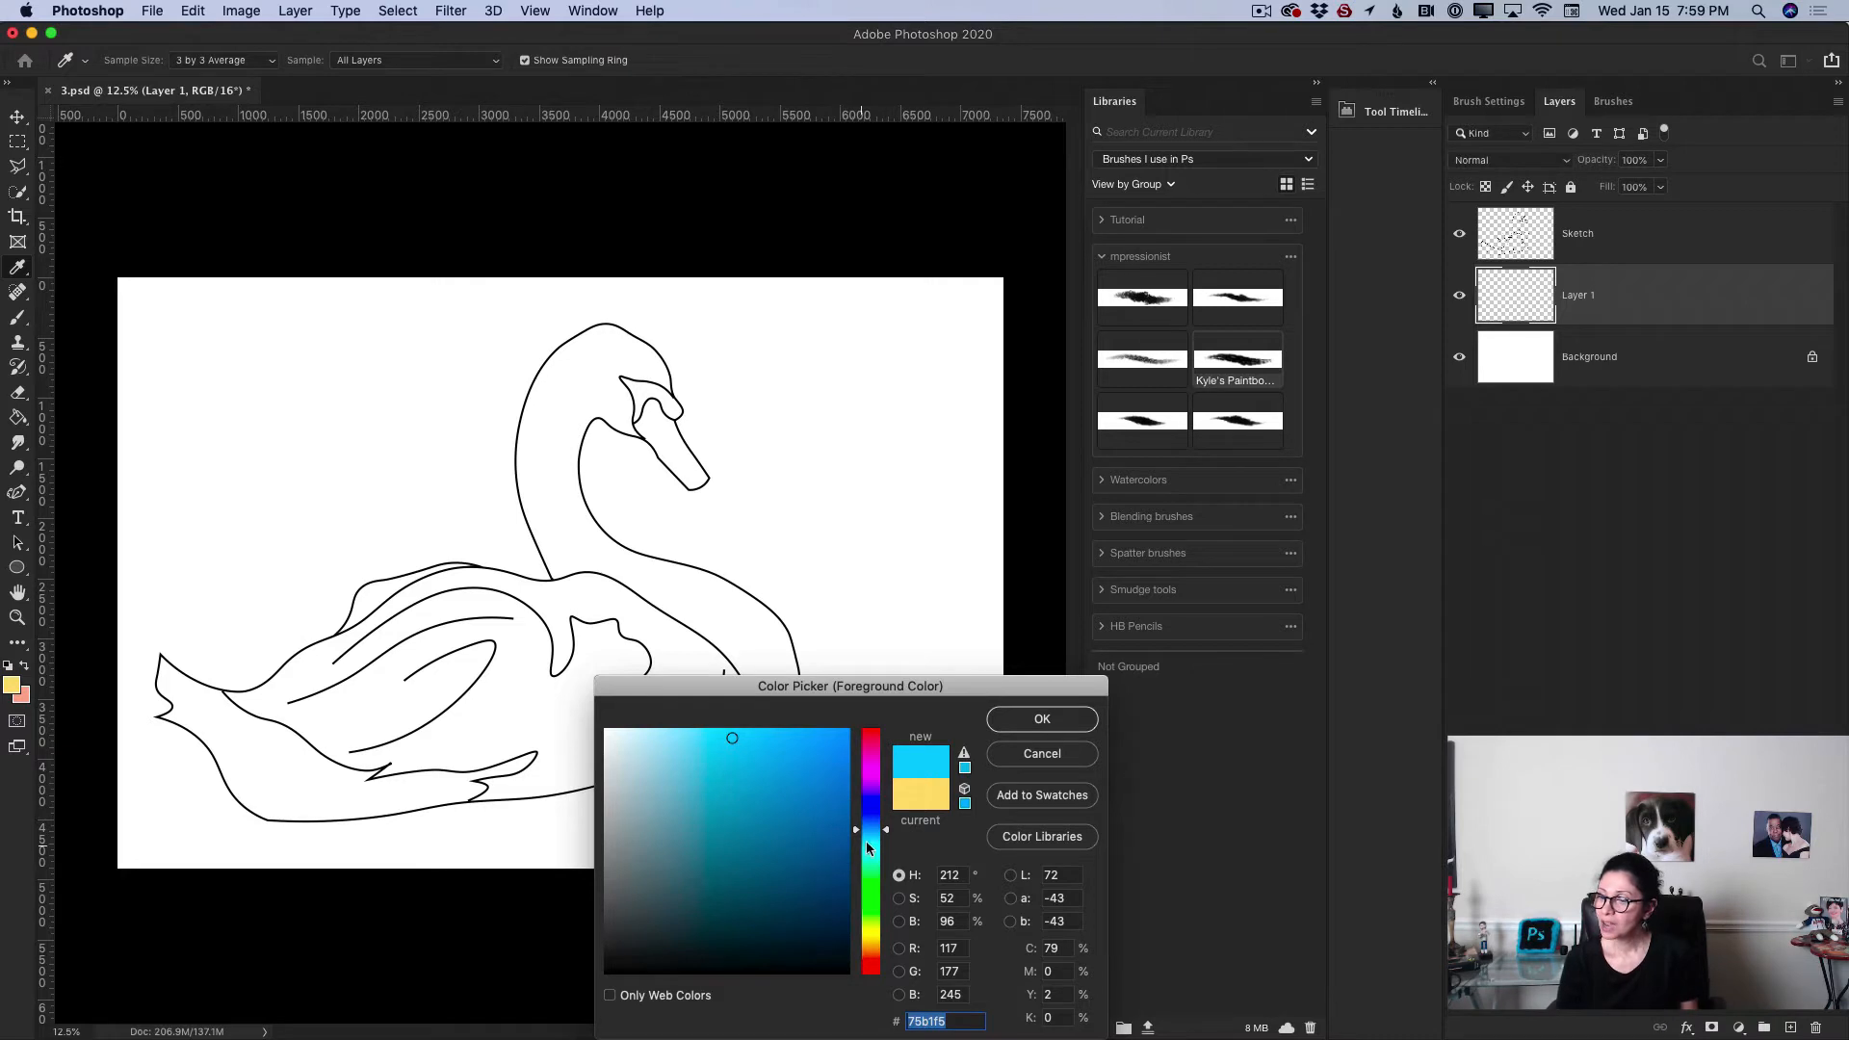
left_click_drag(874, 830, 886, 836)
left_click(753, 795)
mouse_move(750, 792)
left_mouse_down()
mouse_move(683, 750)
mouse_move(657, 773)
left_mouse_up()
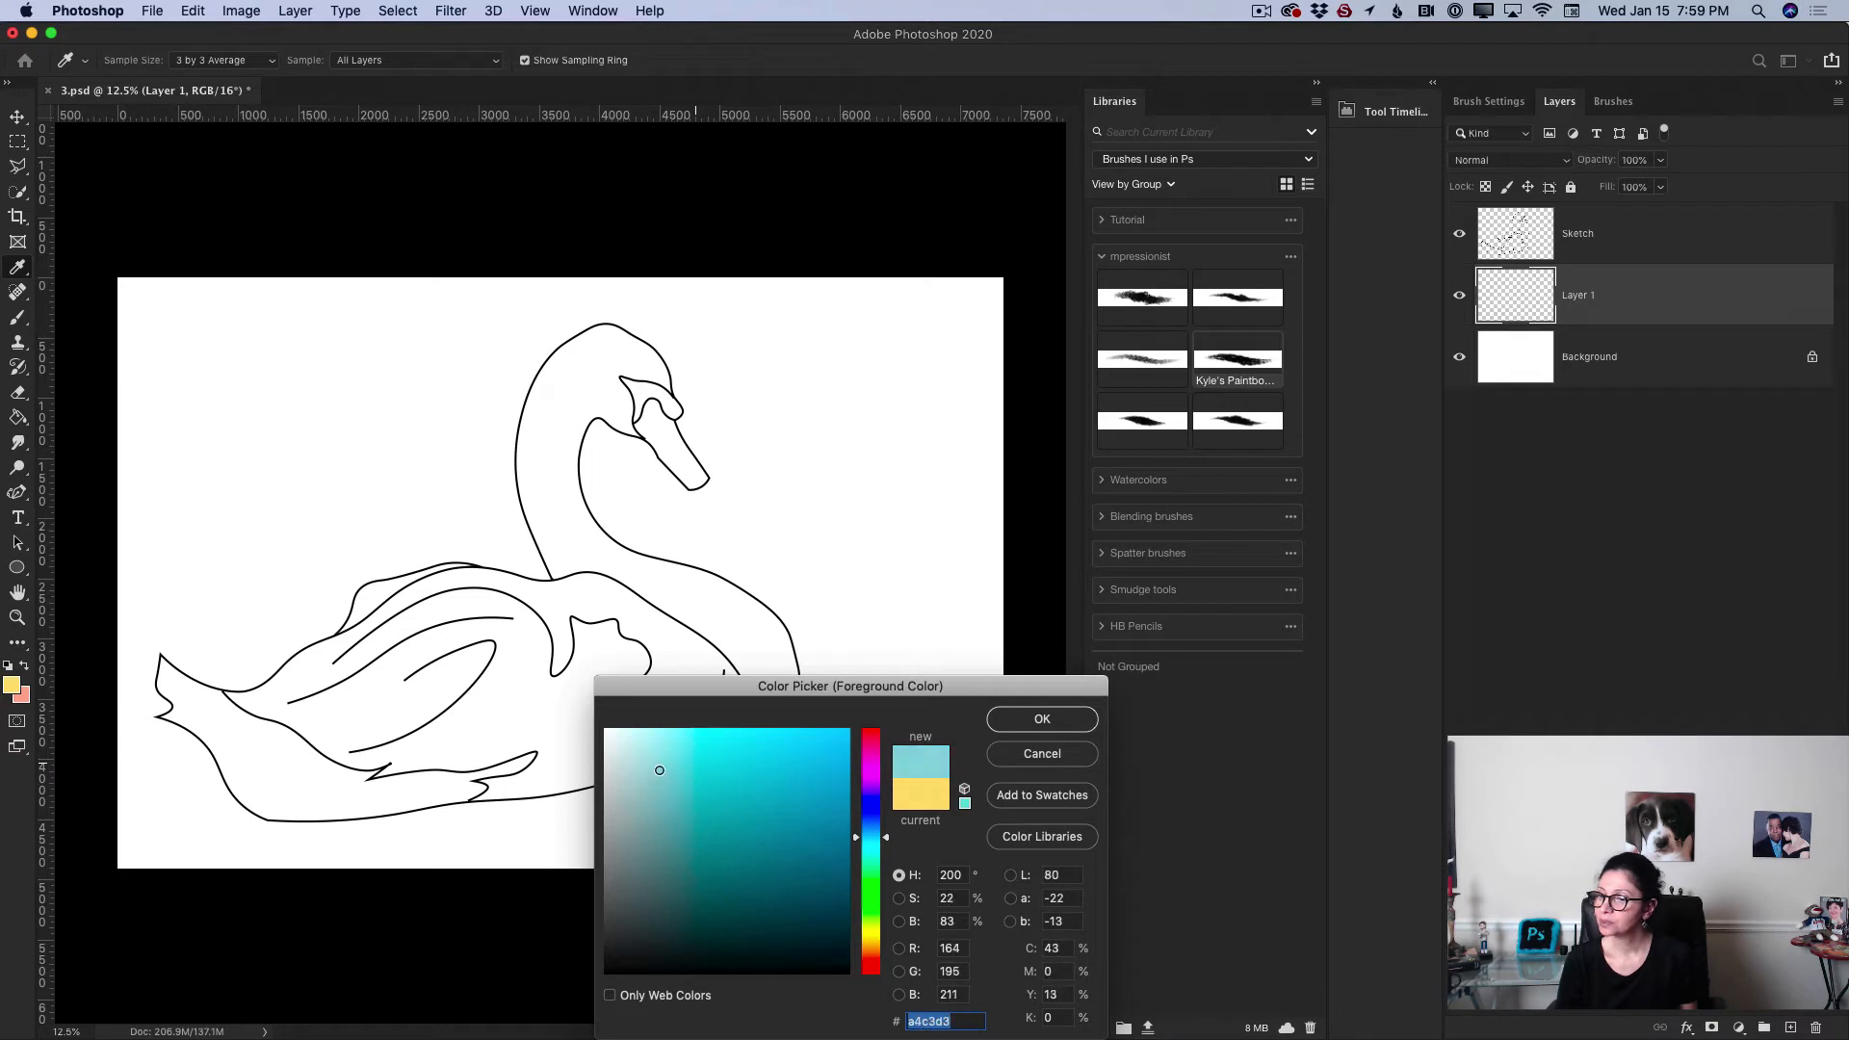
left_click(1040, 719)
Step: Switch to the Brush tool, reduce it to 600 px and paint a blue stroke across the swan's wing
key("b")
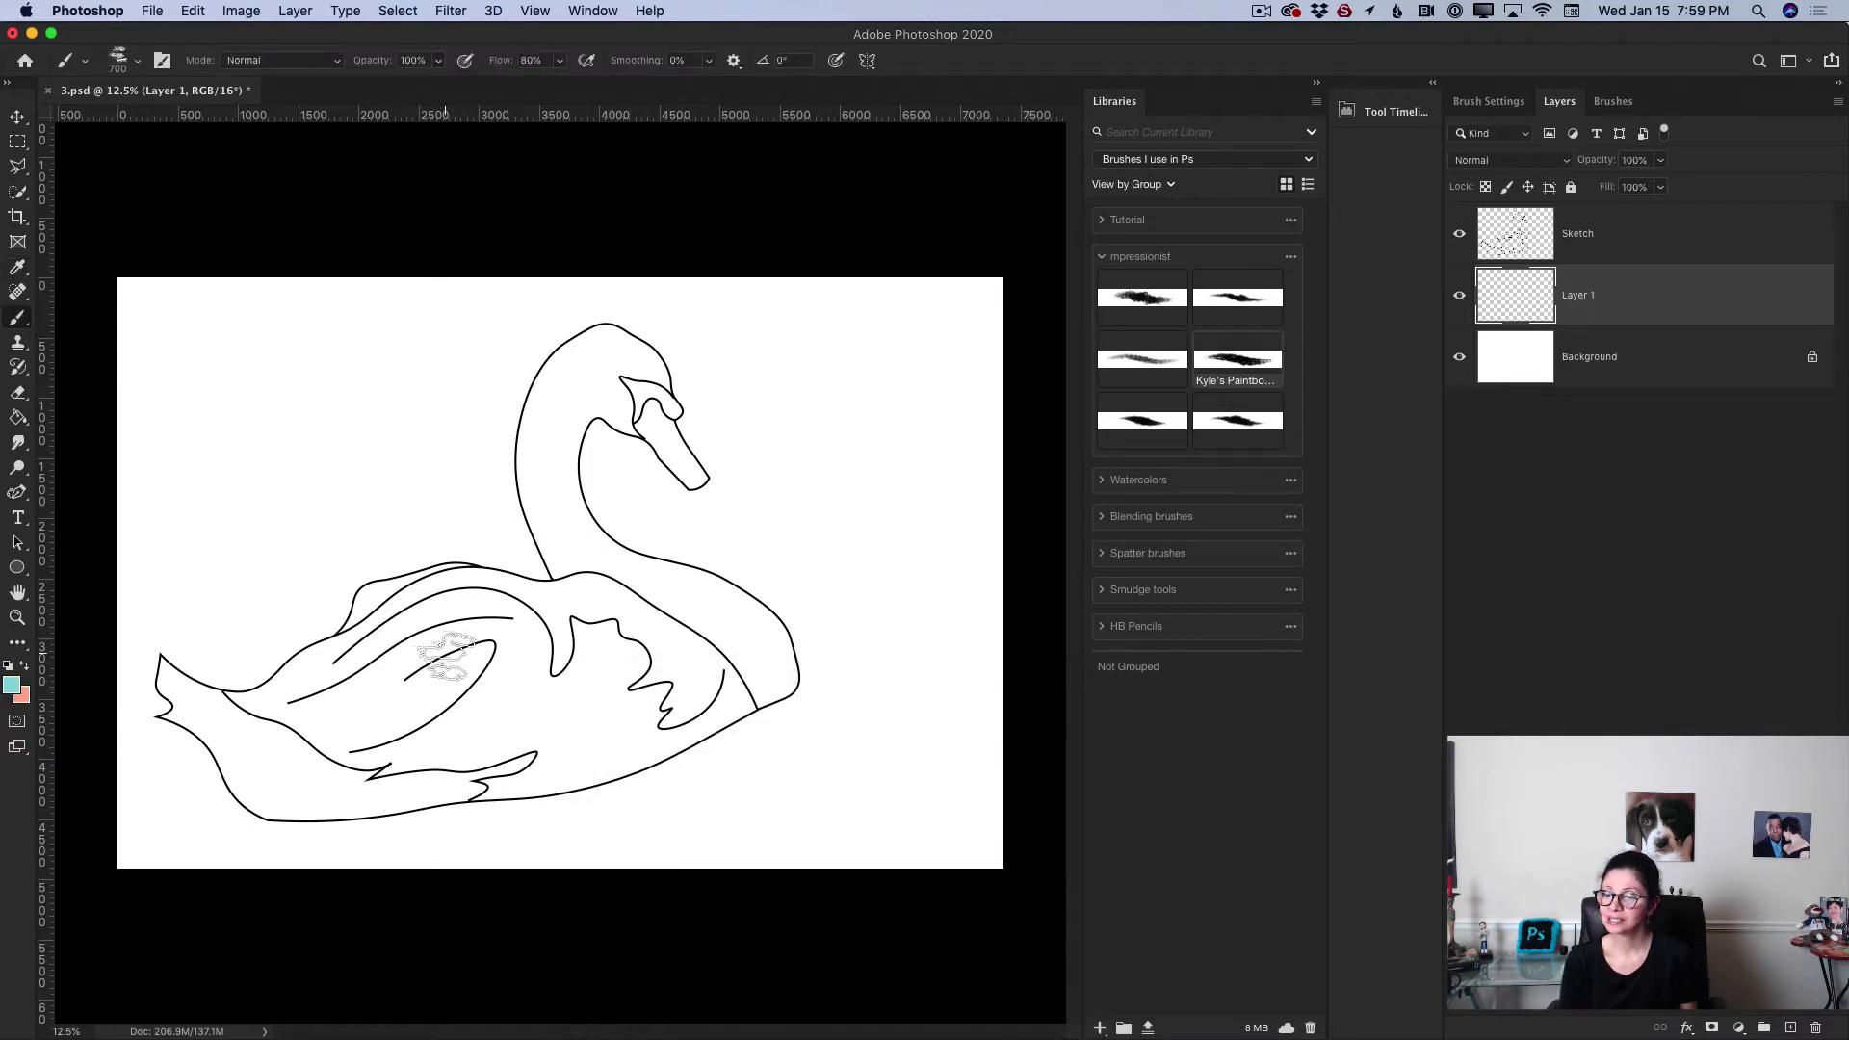
key("bracketleft")
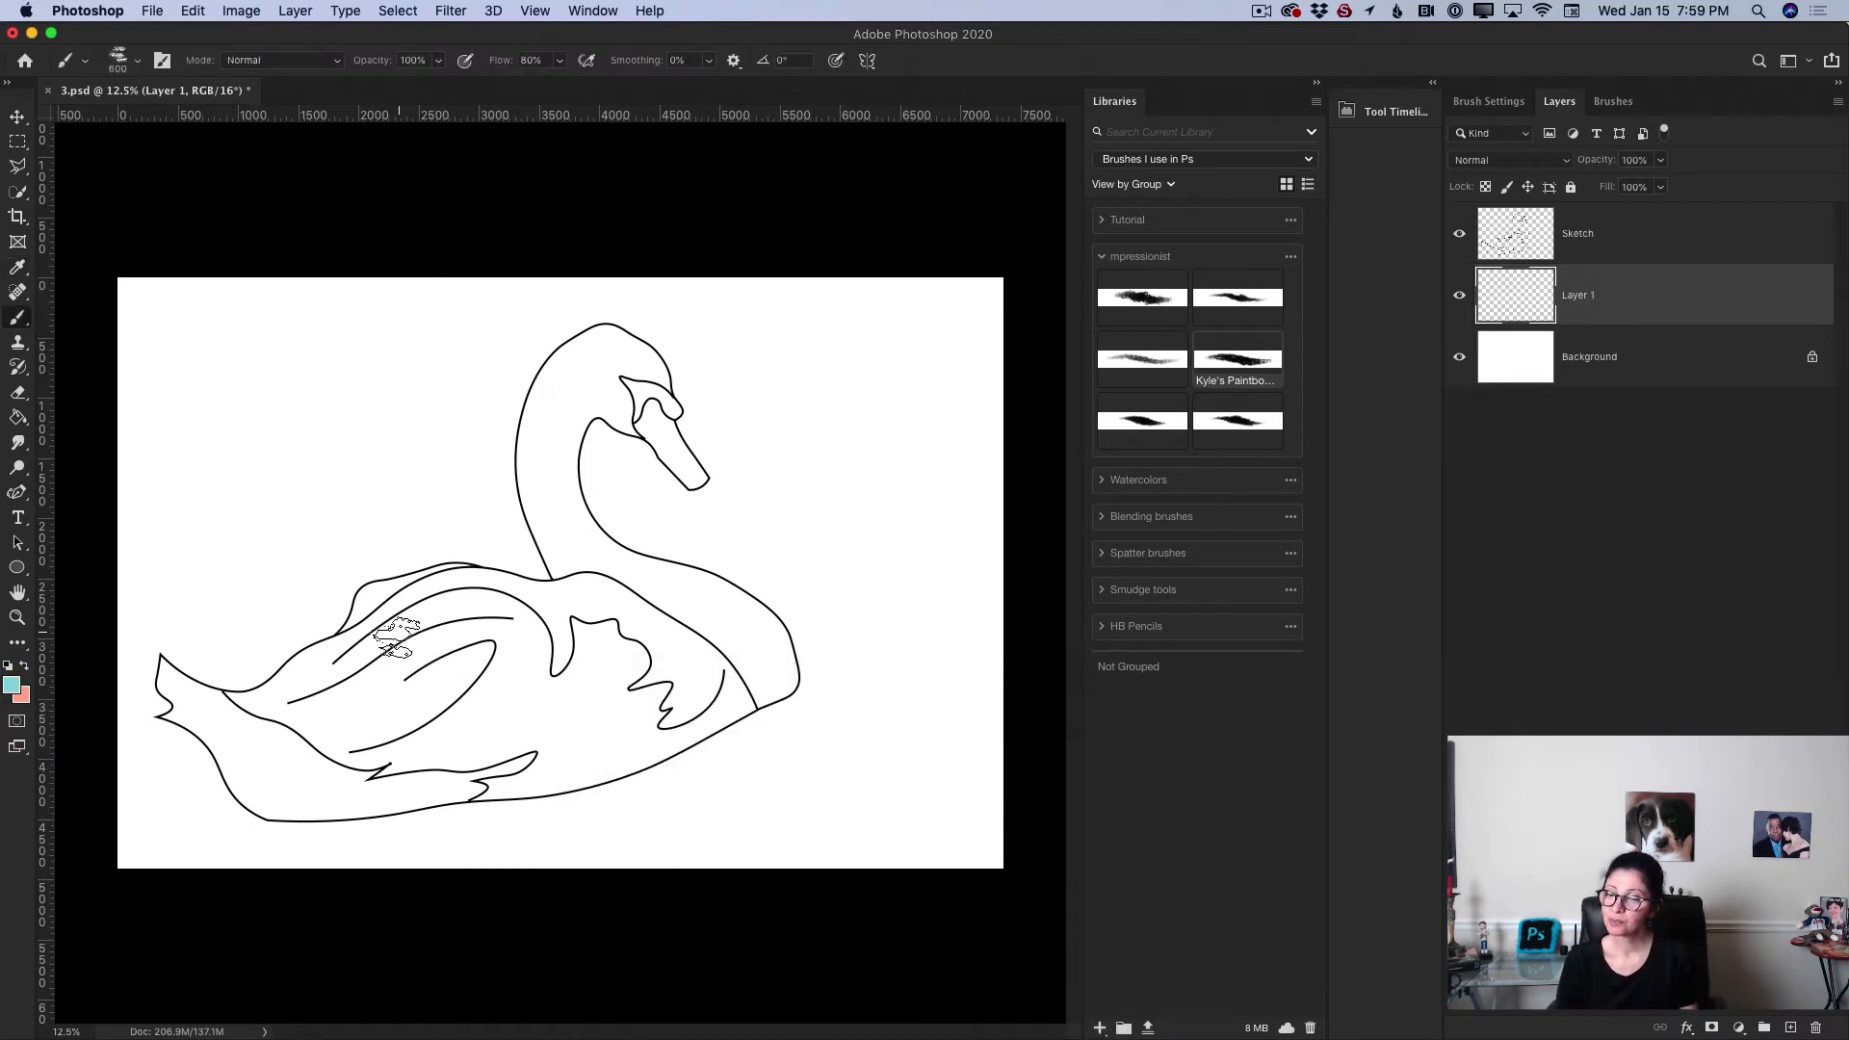
mouse_move(409, 635)
left_mouse_down()
mouse_move(316, 661)
mouse_move(369, 649)
mouse_move(348, 666)
mouse_move(436, 621)
mouse_move(401, 672)
left_mouse_up()
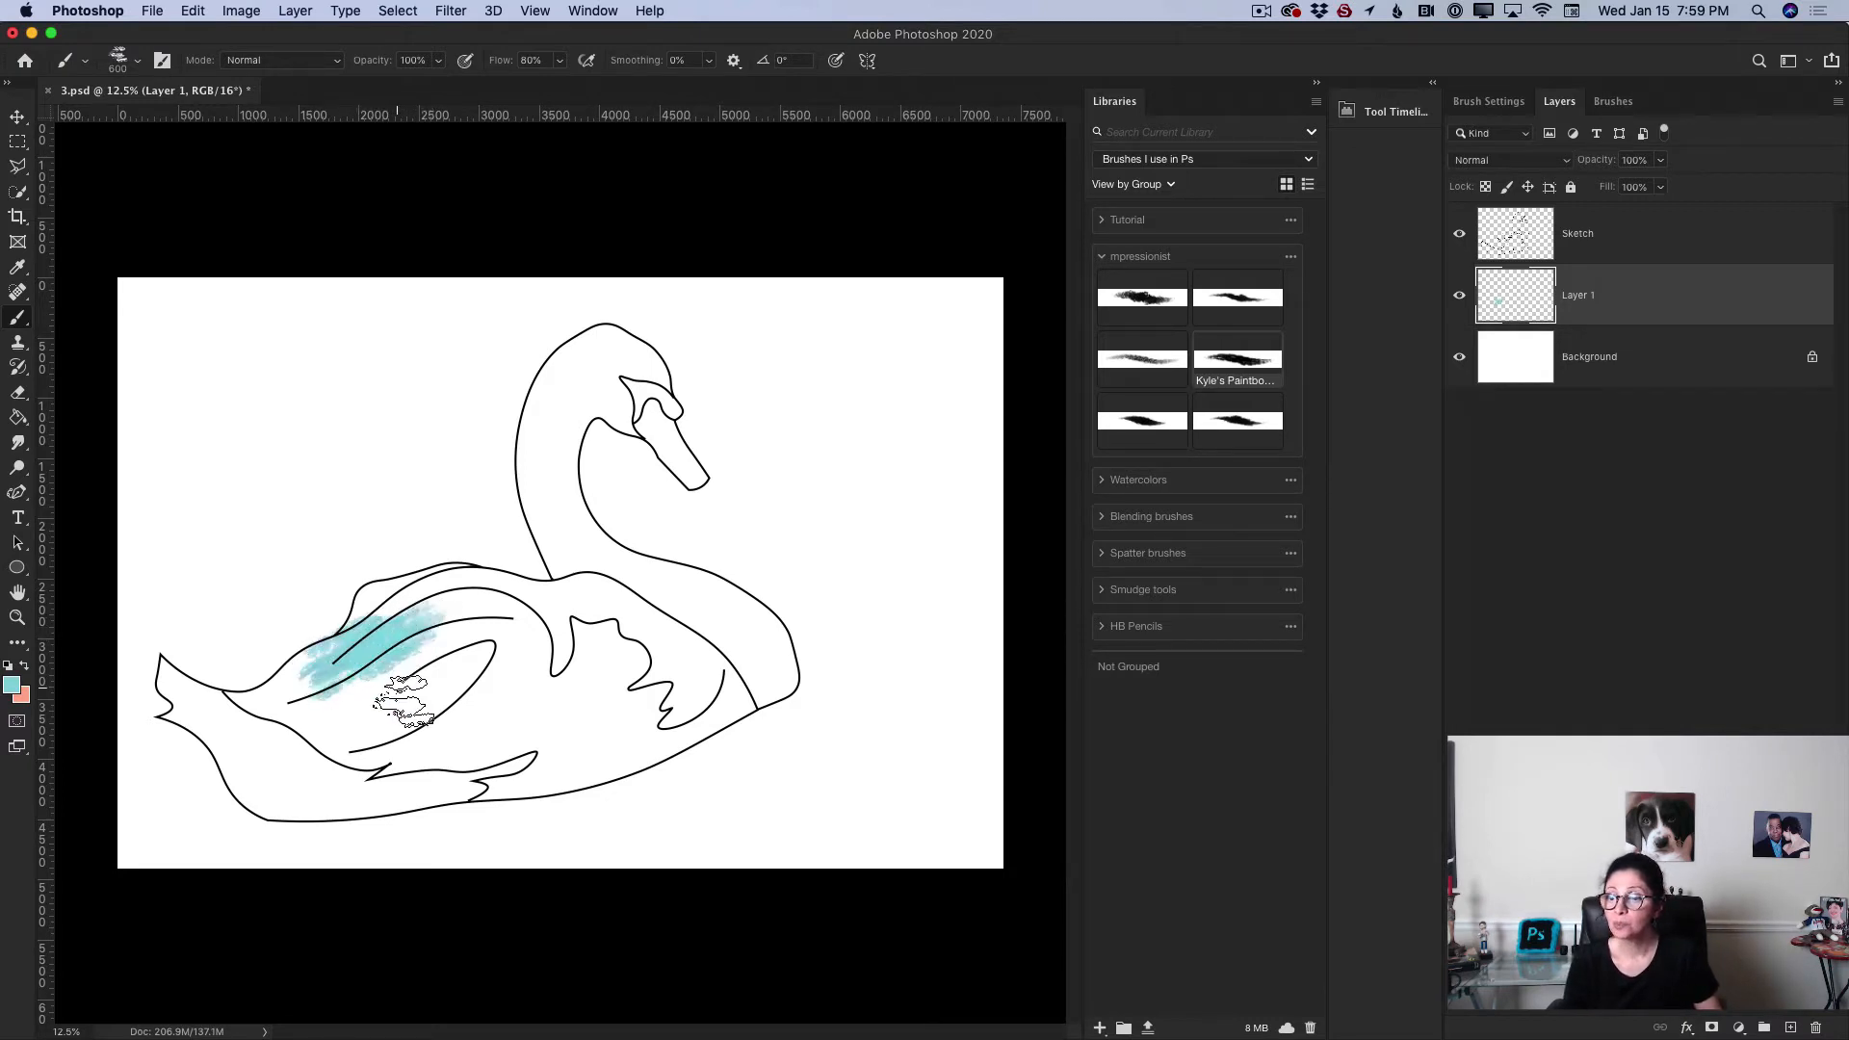
Step: Reduce the brush to 300 px and paint along the upper edge of the wing
key("bracketleft")
key("bracketleft")
key("bracketleft")
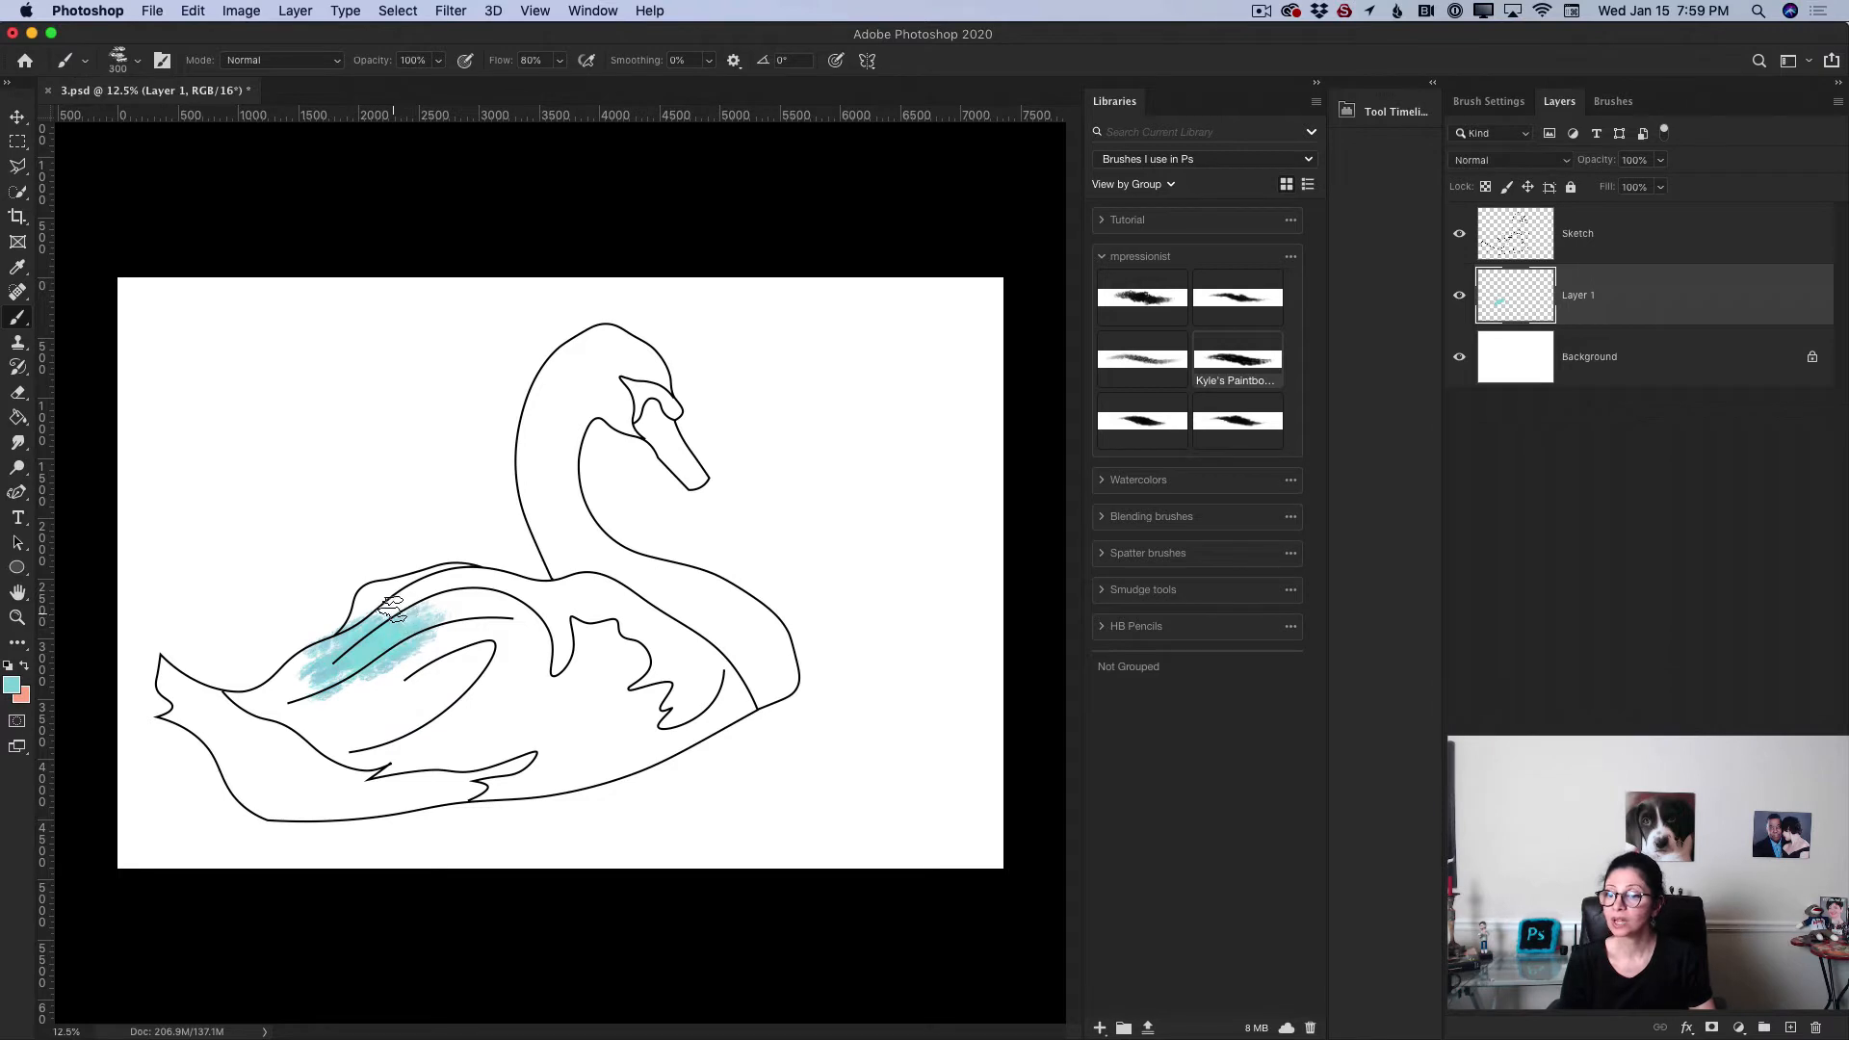
mouse_move(408, 594)
left_mouse_down()
mouse_move(359, 625)
mouse_move(443, 602)
left_mouse_up()
Step: Pick a different Kyle's Paintbox brush from the impressionist group and paint blue over the swan's lower body and tail
left_click(1144, 388)
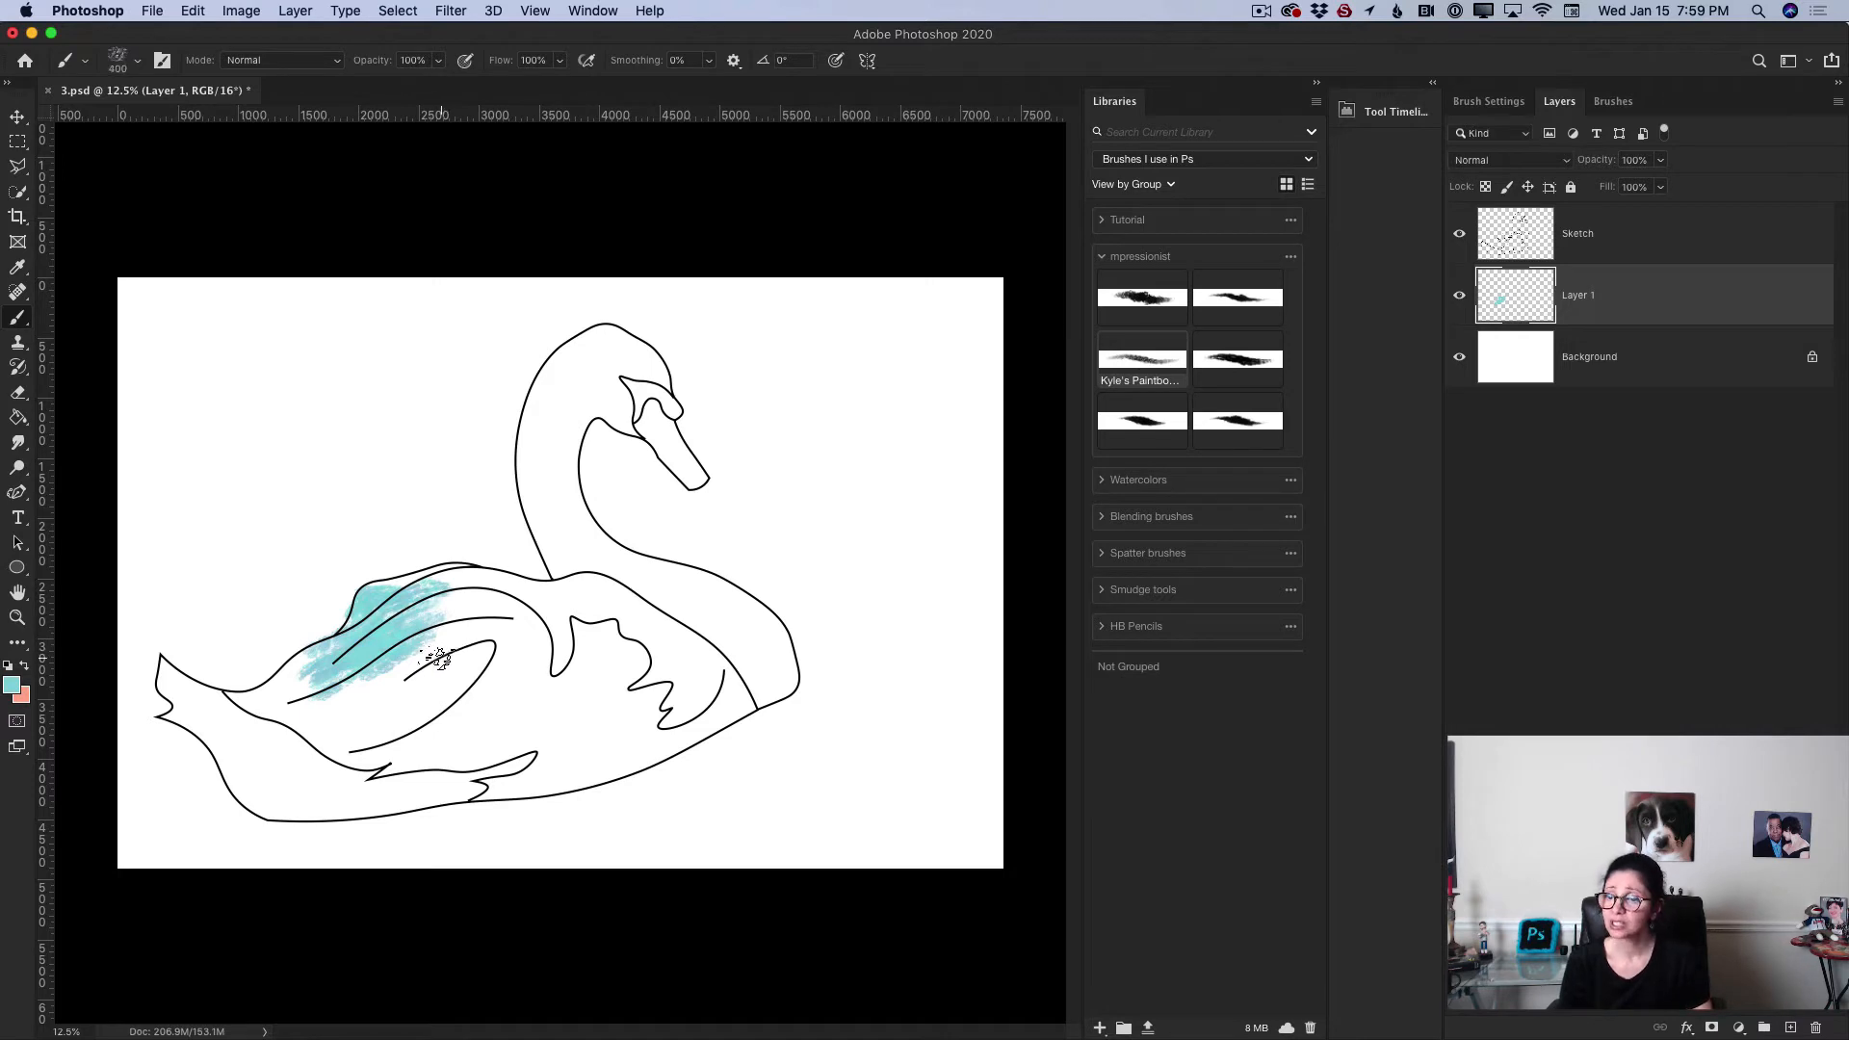
mouse_move(438, 658)
left_mouse_down()
mouse_move(367, 693)
mouse_move(467, 662)
mouse_move(406, 700)
mouse_move(479, 654)
mouse_move(395, 730)
mouse_move(405, 690)
mouse_move(339, 691)
mouse_move(426, 651)
mouse_move(280, 693)
mouse_move(333, 650)
mouse_move(258, 703)
mouse_move(300, 708)
mouse_move(399, 656)
mouse_move(425, 598)
mouse_move(364, 622)
mouse_move(423, 600)
mouse_move(381, 594)
mouse_move(435, 578)
mouse_move(518, 606)
mouse_move(437, 591)
mouse_move(445, 613)
mouse_move(418, 623)
mouse_move(480, 625)
mouse_move(332, 722)
mouse_move(241, 698)
mouse_move(276, 701)
mouse_move(249, 701)
mouse_move(302, 668)
mouse_move(268, 699)
mouse_move(163, 671)
mouse_move(242, 717)
mouse_move(188, 704)
mouse_move(185, 720)
mouse_move(247, 724)
mouse_move(229, 780)
mouse_move(294, 766)
mouse_move(241, 714)
mouse_move(366, 756)
left_mouse_up()
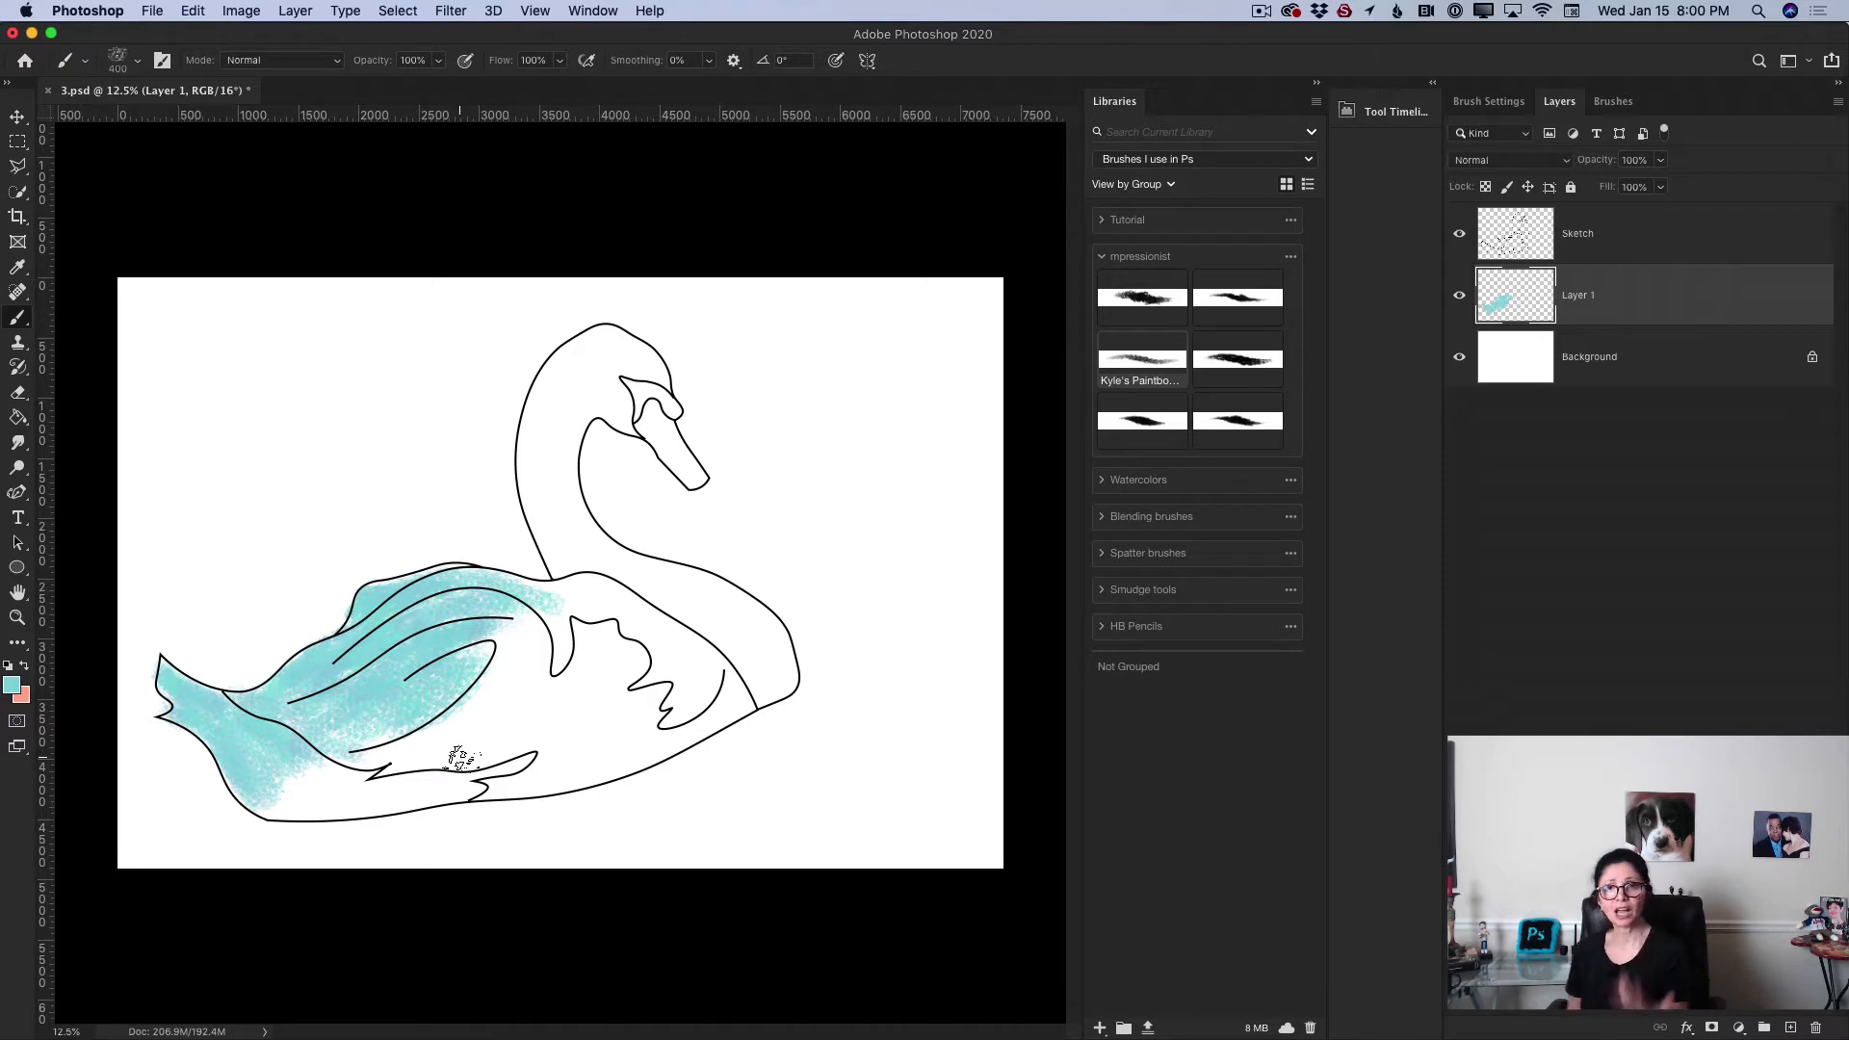
mouse_move(290, 791)
left_mouse_down()
mouse_move(246, 788)
mouse_move(347, 804)
mouse_move(279, 790)
mouse_move(322, 765)
mouse_move(267, 756)
mouse_move(259, 789)
mouse_move(380, 799)
left_mouse_up()
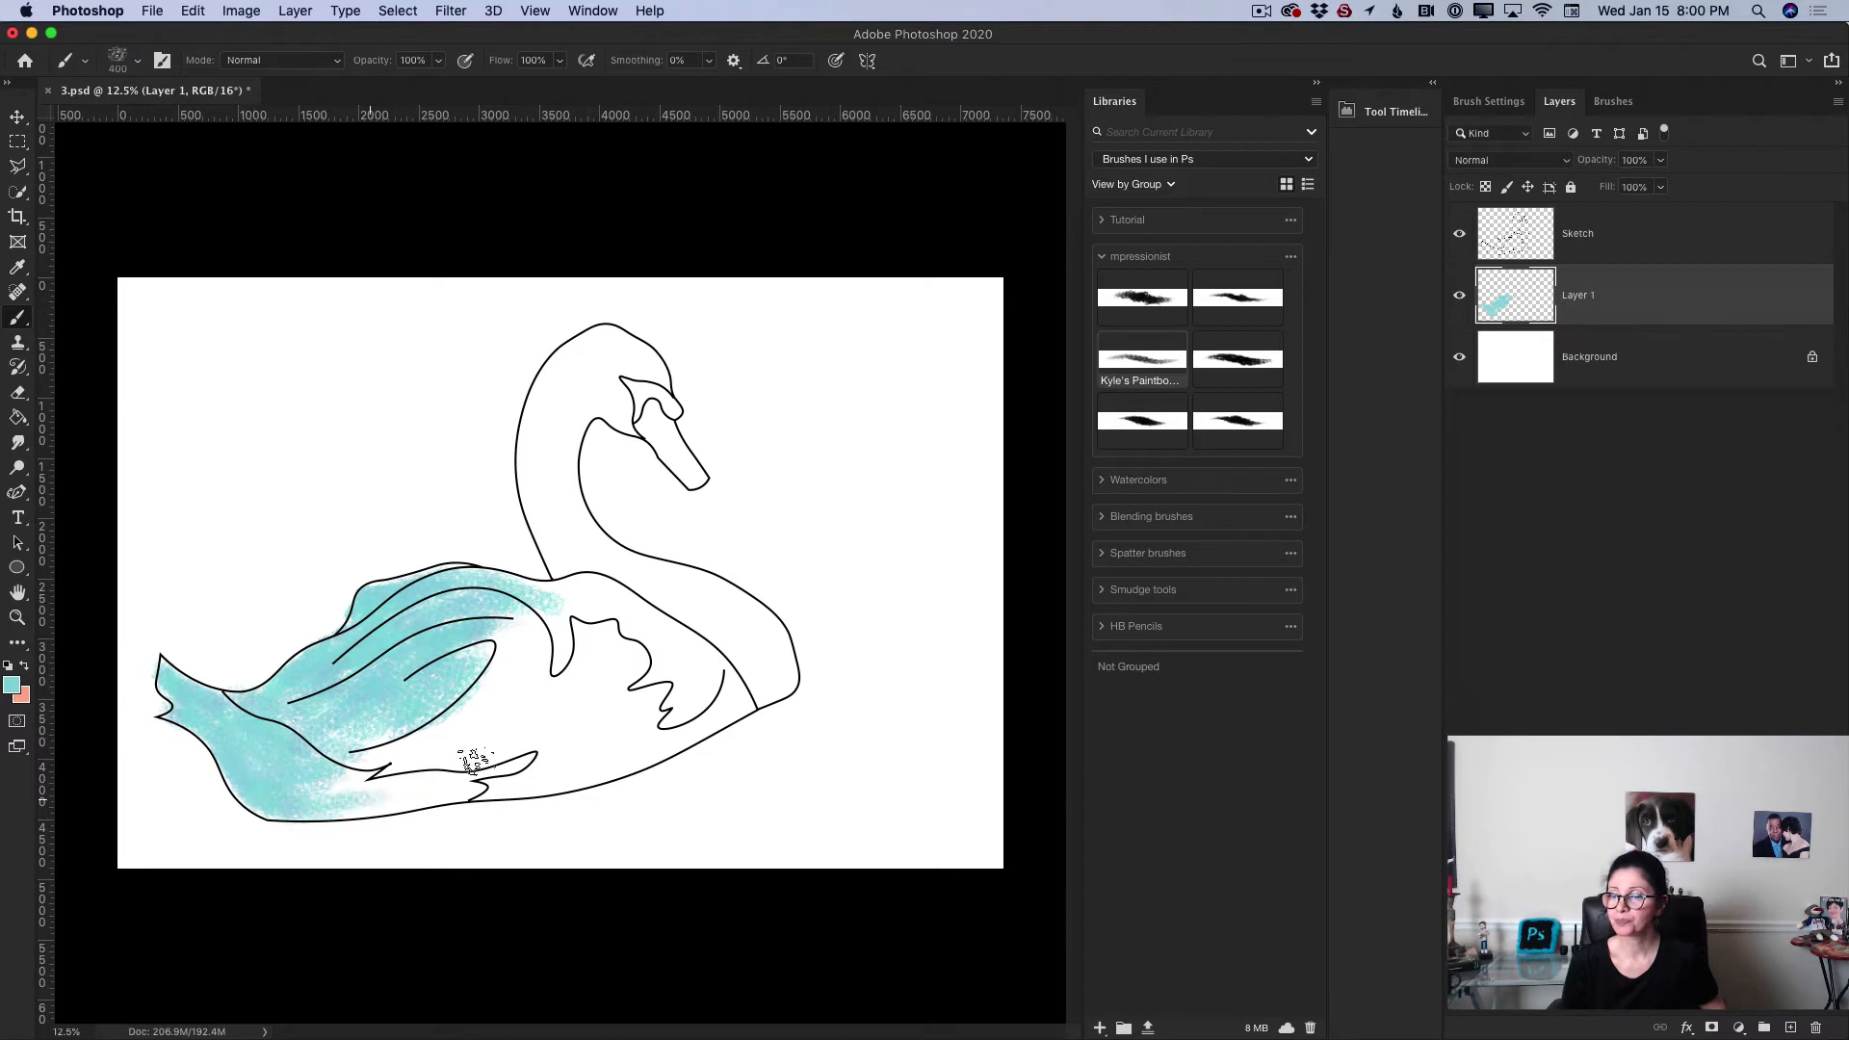
Step: Cover the rest of the swan's body and neck with blue strokes, varying the brush size between 800 and 250 px
mouse_move(528, 698)
left_mouse_down()
mouse_move(451, 710)
mouse_move(474, 740)
mouse_move(522, 745)
mouse_move(508, 731)
mouse_move(400, 757)
mouse_move(474, 725)
mouse_move(392, 739)
left_mouse_up()
key("bracketright")
key("bracketright")
mouse_move(559, 662)
left_mouse_down()
mouse_move(477, 657)
mouse_move(527, 610)
mouse_move(587, 599)
mouse_move(537, 597)
mouse_move(652, 635)
mouse_move(594, 603)
mouse_move(592, 652)
mouse_move(667, 665)
mouse_move(613, 604)
mouse_move(733, 683)
mouse_move(700, 715)
mouse_move(686, 687)
mouse_move(599, 698)
mouse_move(609, 671)
mouse_move(534, 690)
mouse_move(560, 735)
mouse_move(608, 749)
mouse_move(718, 707)
mouse_move(560, 744)
mouse_move(570, 724)
mouse_move(541, 705)
mouse_move(594, 640)
mouse_move(437, 765)
mouse_move(324, 782)
mouse_move(400, 730)
mouse_move(323, 701)
mouse_move(421, 779)
mouse_move(339, 802)
mouse_move(536, 780)
mouse_move(493, 762)
mouse_move(541, 712)
mouse_move(522, 767)
mouse_move(580, 763)
mouse_move(421, 792)
mouse_move(518, 738)
mouse_move(503, 681)
mouse_move(455, 693)
mouse_move(462, 657)
mouse_move(337, 702)
mouse_move(532, 733)
mouse_move(501, 688)
left_mouse_up()
key("[")
key("[")
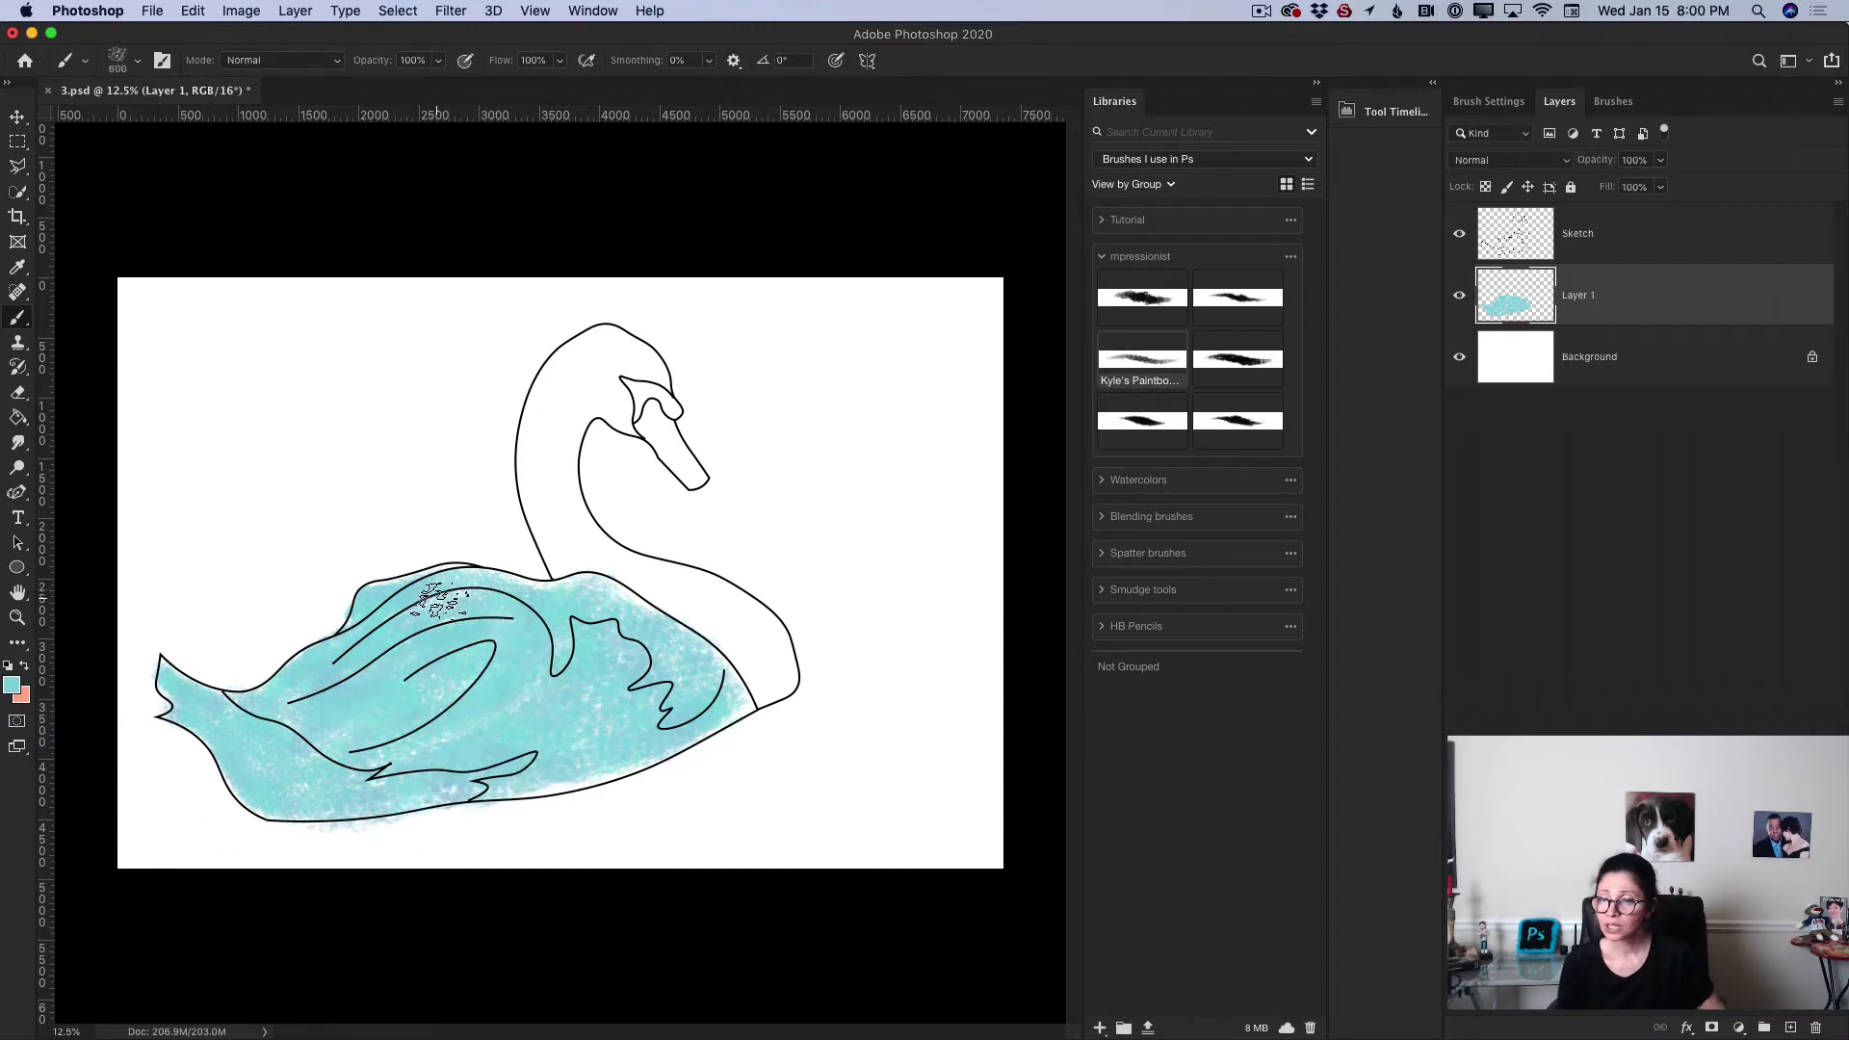
key("bracketleft")
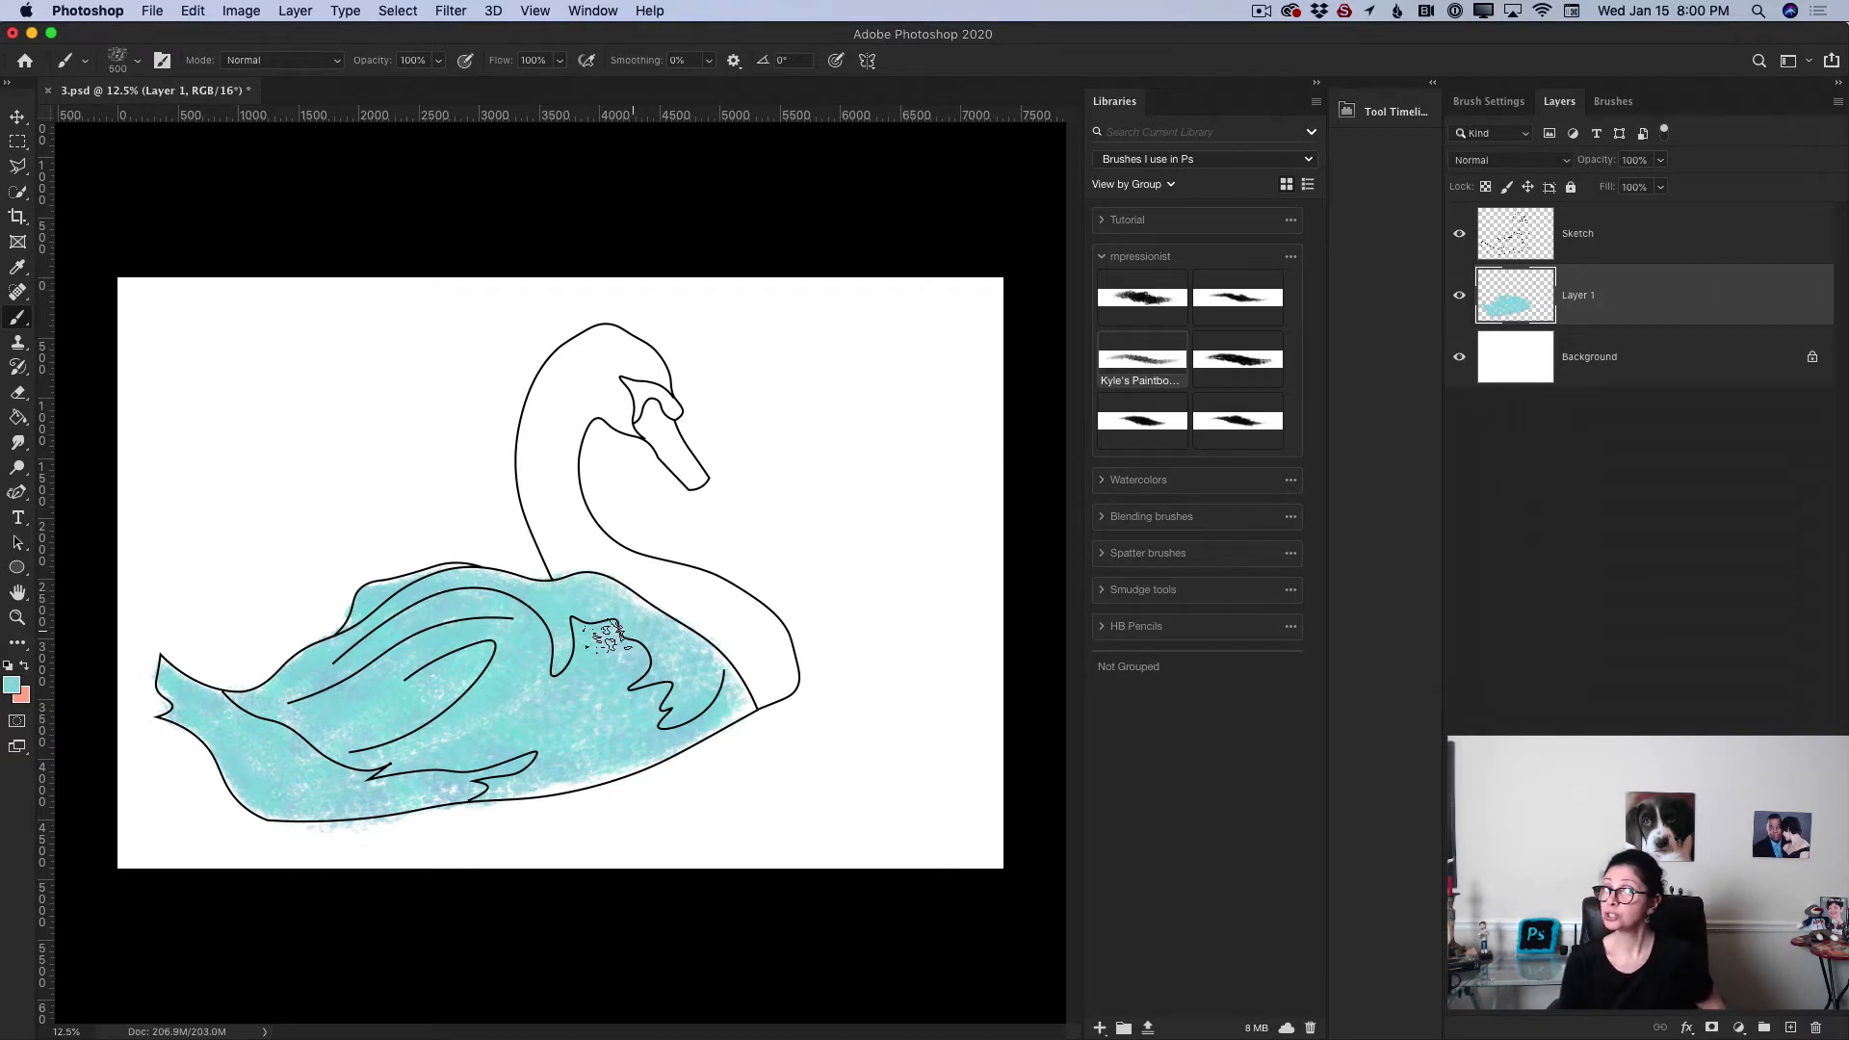
mouse_move(620, 356)
left_mouse_down()
mouse_move(570, 389)
mouse_move(602, 344)
mouse_move(595, 390)
mouse_move(561, 410)
mouse_move(605, 373)
mouse_move(568, 461)
mouse_move(581, 376)
mouse_move(570, 450)
mouse_move(549, 396)
mouse_move(567, 410)
mouse_move(564, 367)
mouse_move(574, 466)
mouse_move(565, 407)
mouse_move(558, 490)
mouse_move(578, 395)
mouse_move(561, 510)
mouse_move(534, 449)
mouse_move(541, 433)
mouse_move(549, 529)
mouse_move(544, 450)
mouse_move(577, 486)
mouse_move(585, 545)
mouse_move(554, 495)
mouse_move(552, 546)
mouse_move(568, 570)
mouse_move(574, 548)
mouse_move(599, 551)
mouse_move(566, 519)
mouse_move(674, 604)
mouse_move(701, 586)
mouse_move(663, 585)
mouse_move(720, 632)
mouse_move(732, 618)
mouse_move(647, 572)
mouse_move(729, 596)
mouse_move(654, 566)
mouse_move(775, 664)
mouse_move(735, 602)
mouse_move(759, 646)
mouse_move(729, 635)
mouse_move(737, 664)
mouse_move(782, 675)
mouse_move(541, 774)
mouse_move(578, 784)
mouse_move(560, 772)
mouse_move(663, 749)
mouse_move(661, 682)
left_mouse_up()
key("bracketleft")
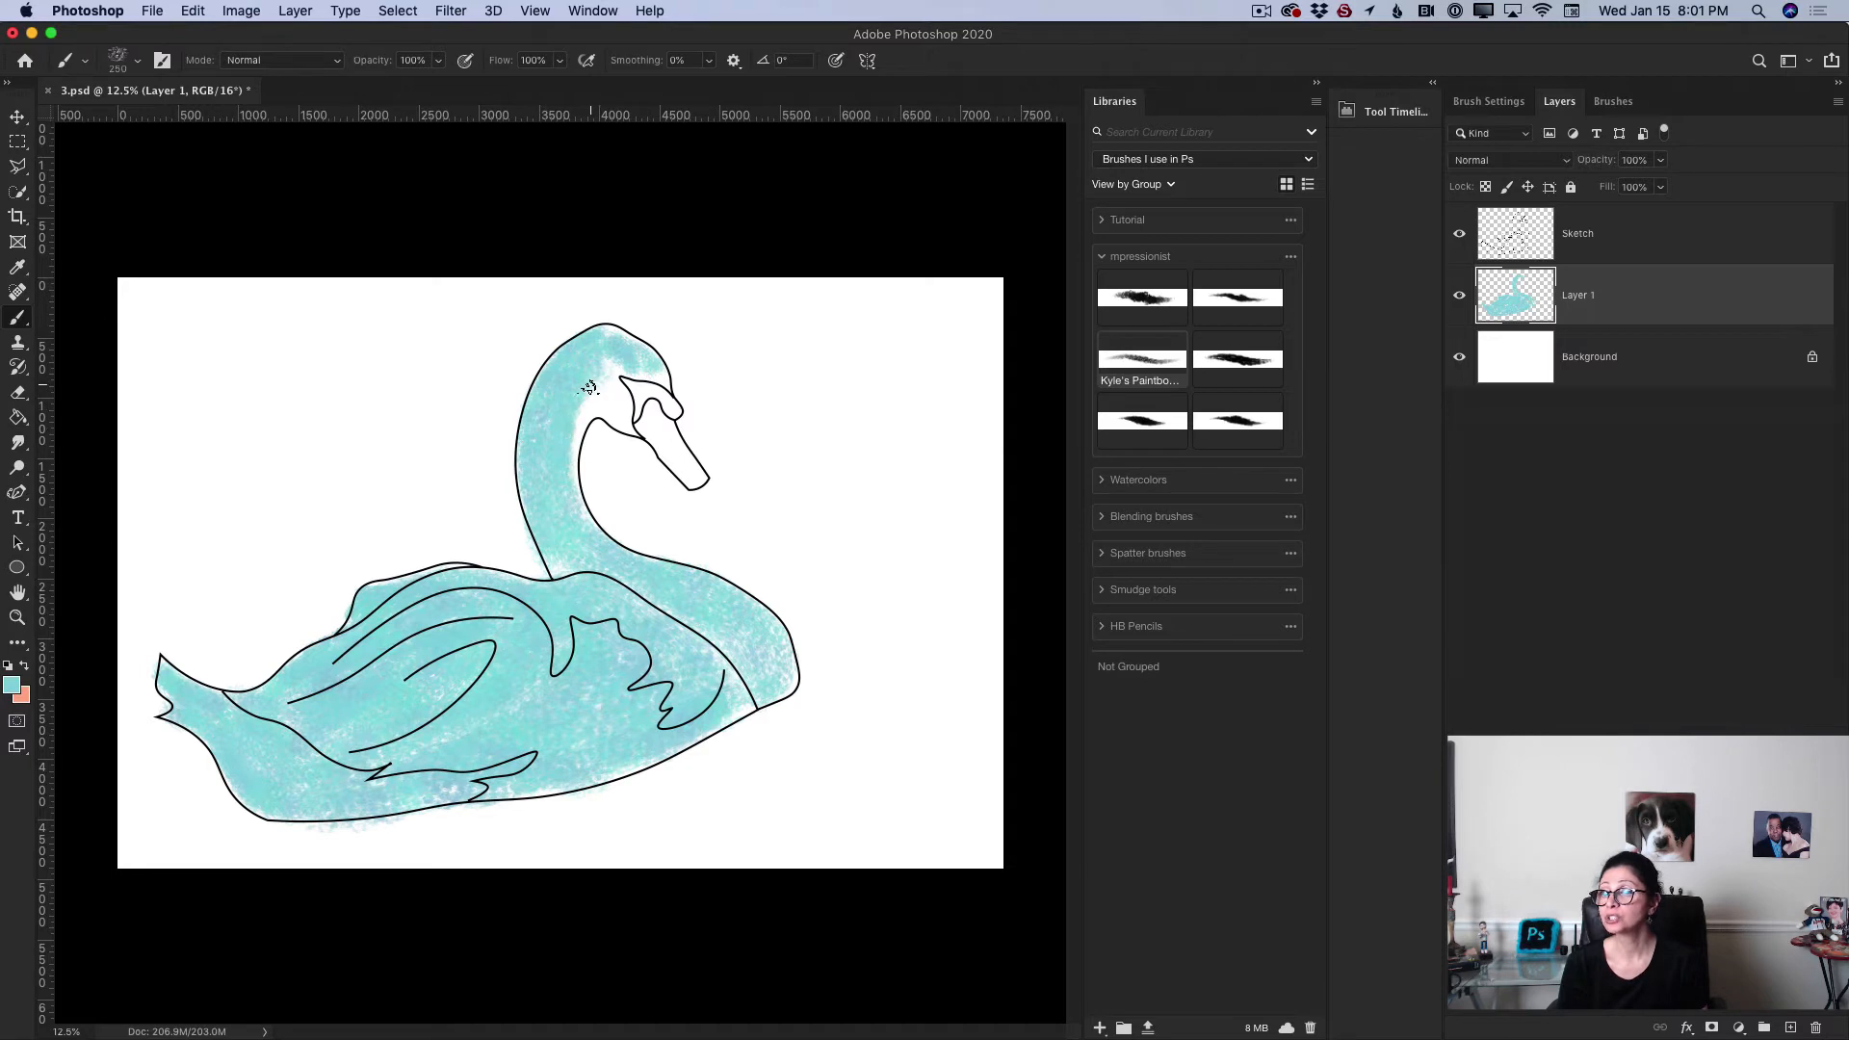
left_click_drag(589, 387, 609, 399)
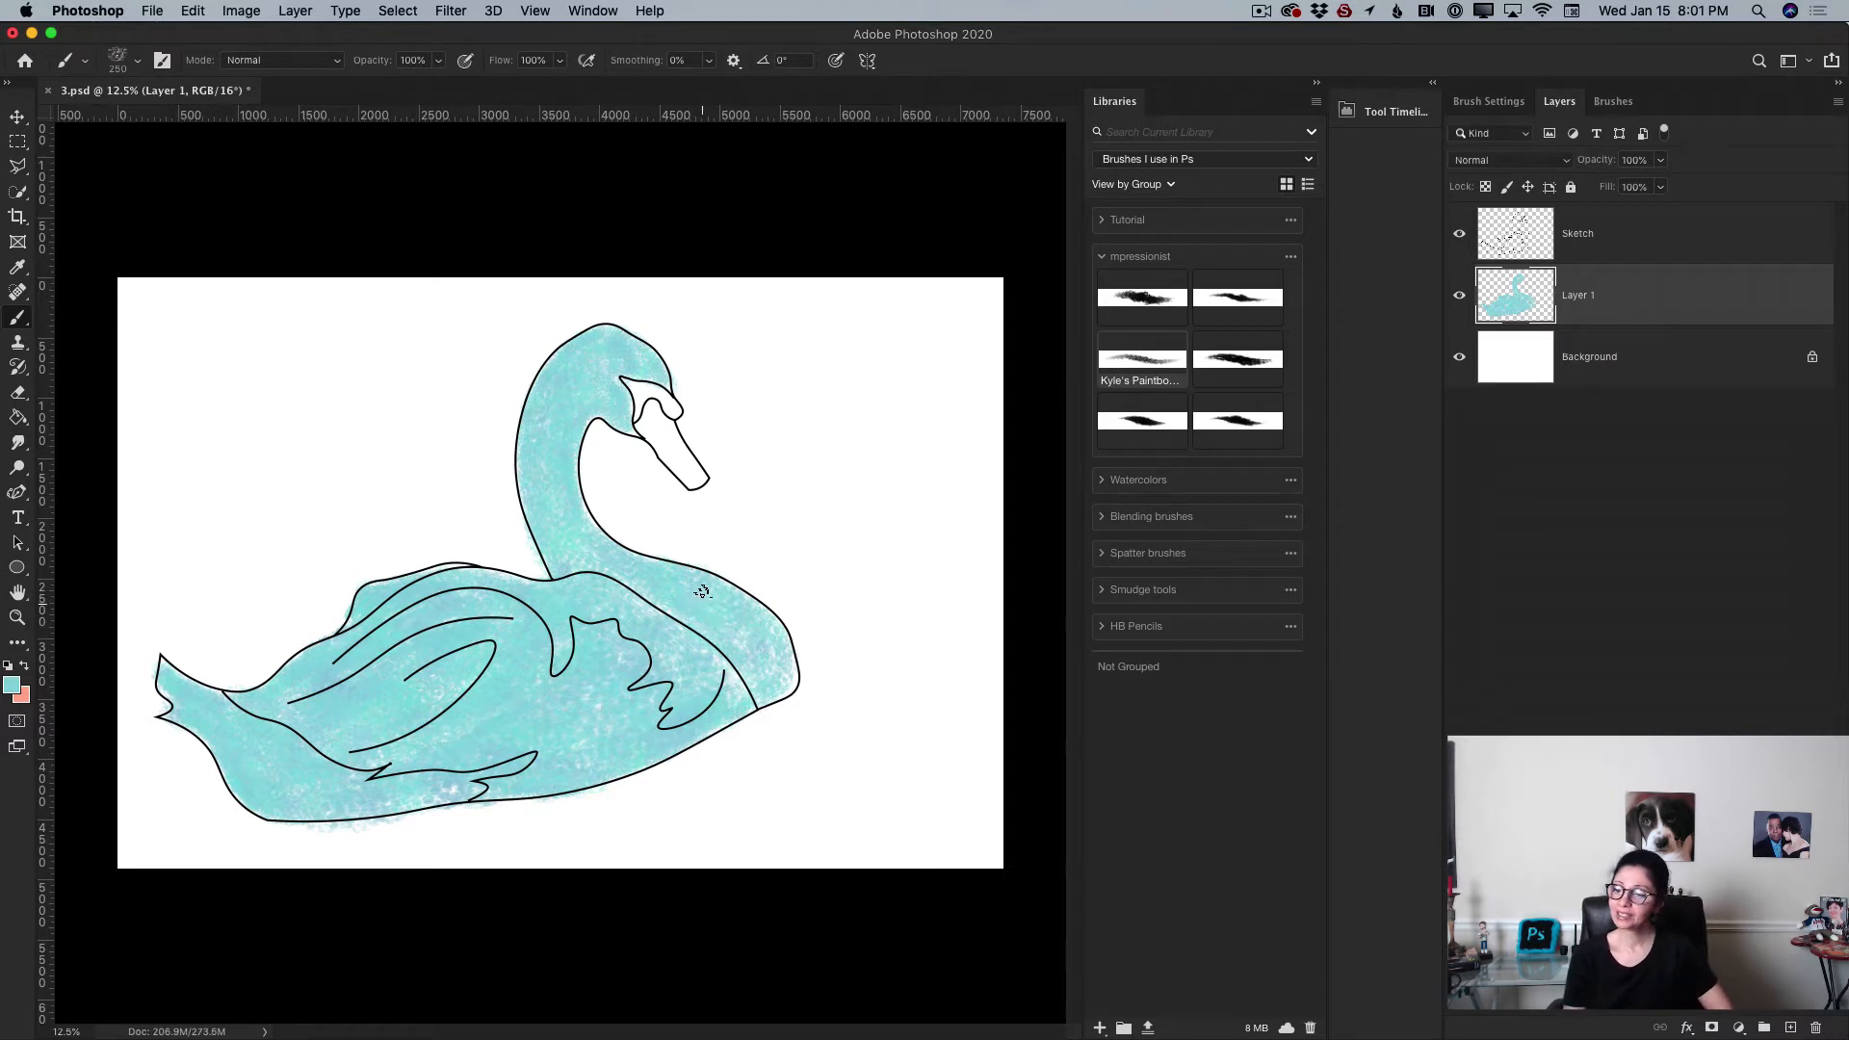
Step: Add a new empty layer directly above the Background layer
left_click(1606, 359)
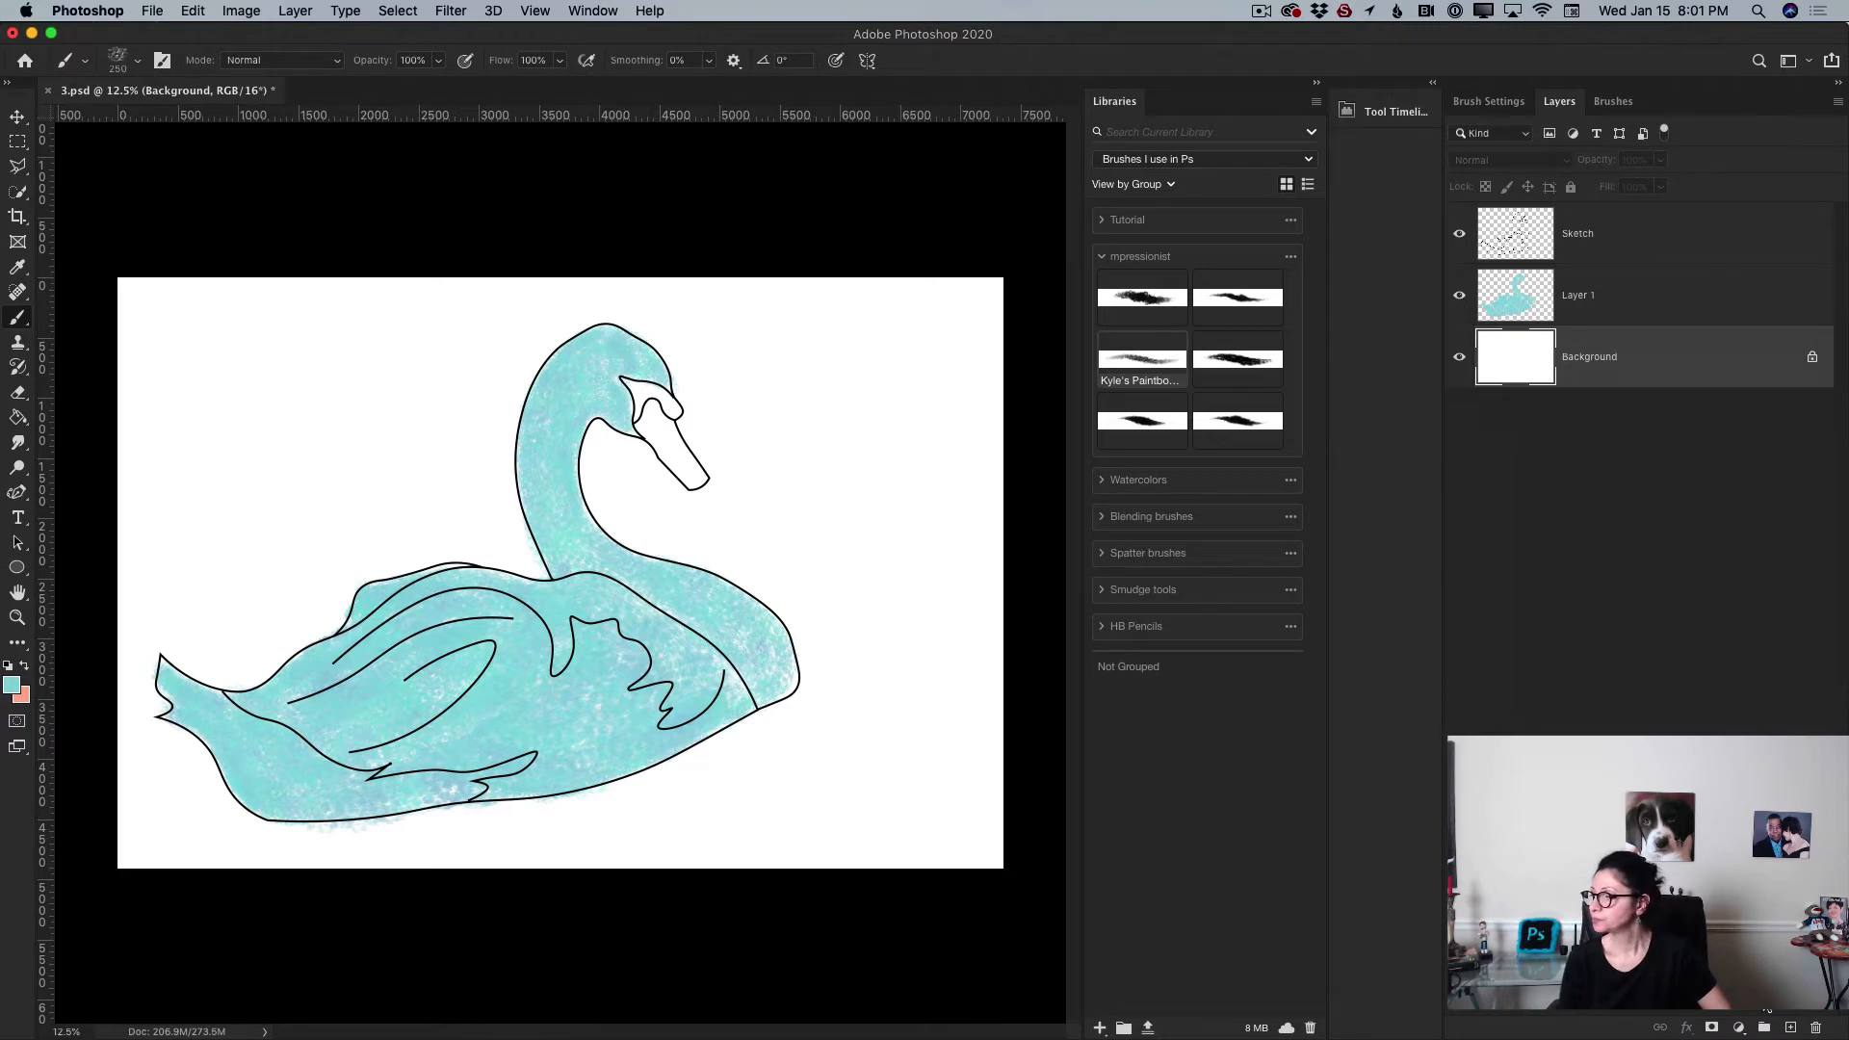
left_click(1789, 1028)
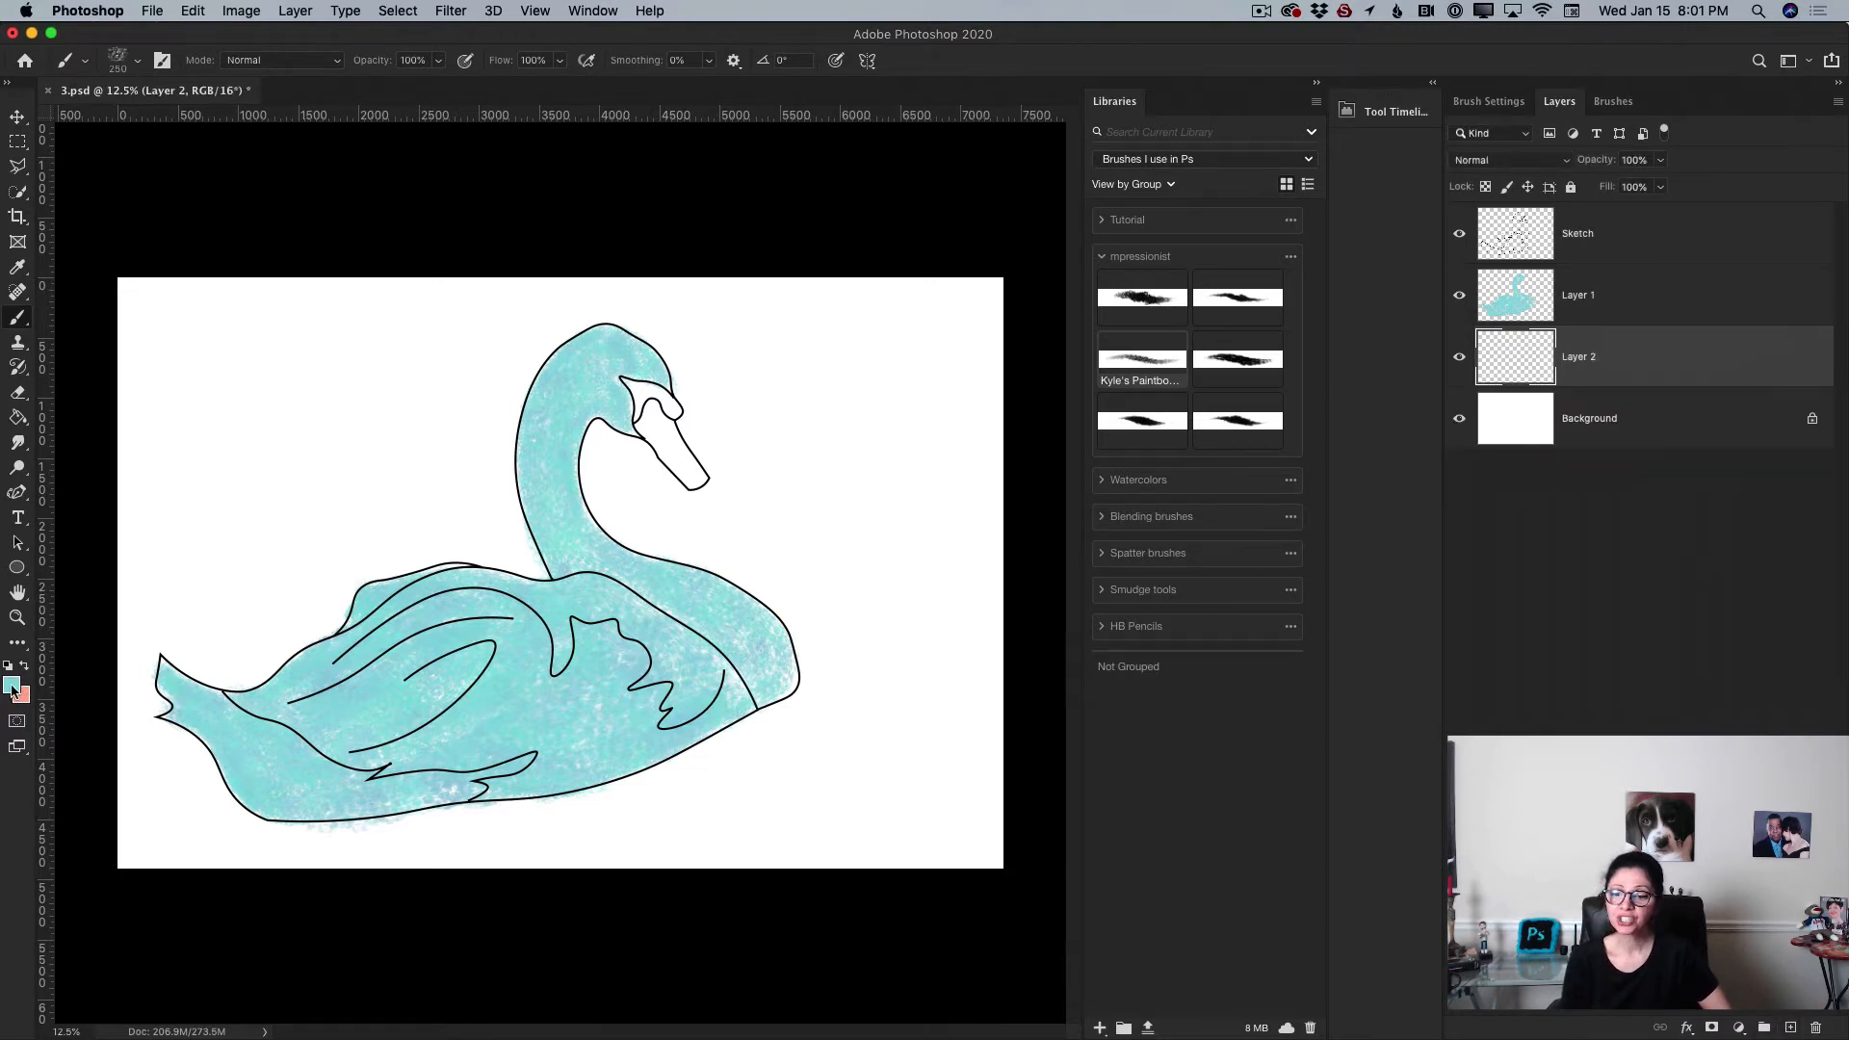
Step: Set the foreground colour to a very pale blue, hex def2fc
left_click(12, 684)
left_click_drag(653, 744, 638, 728)
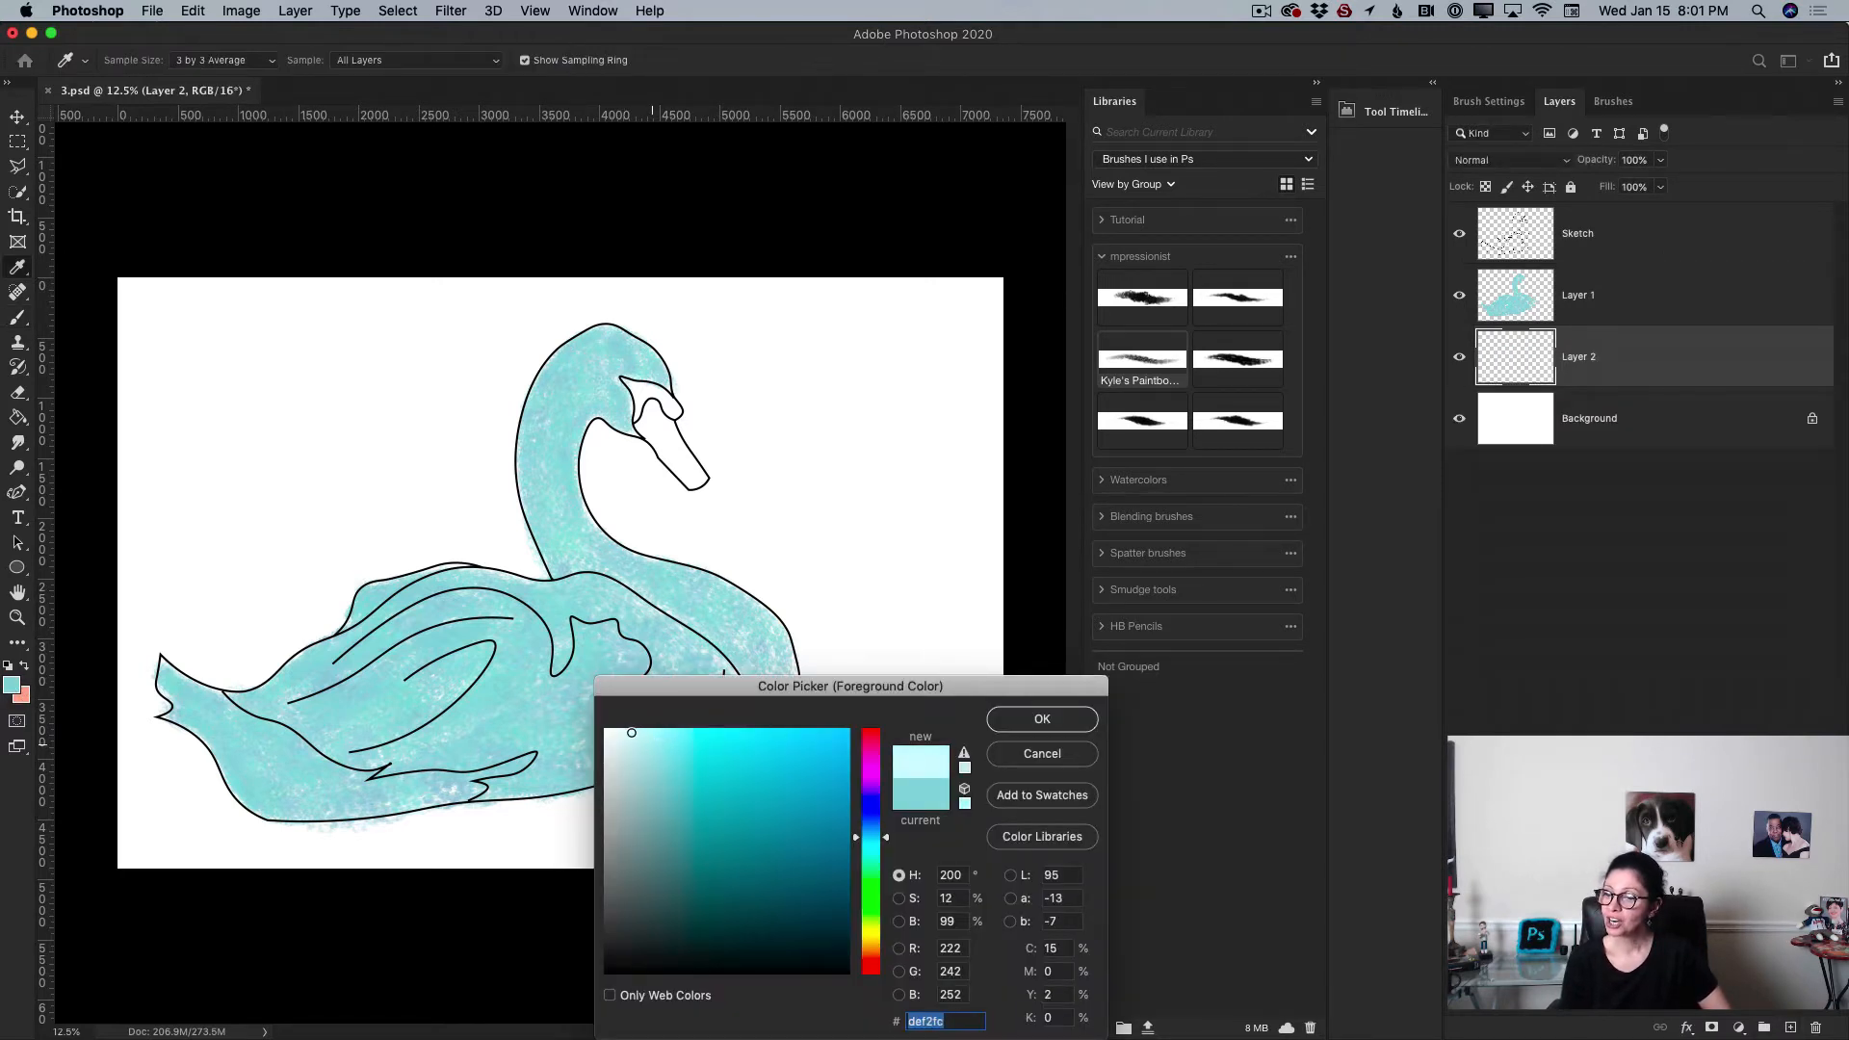
left_click(1044, 718)
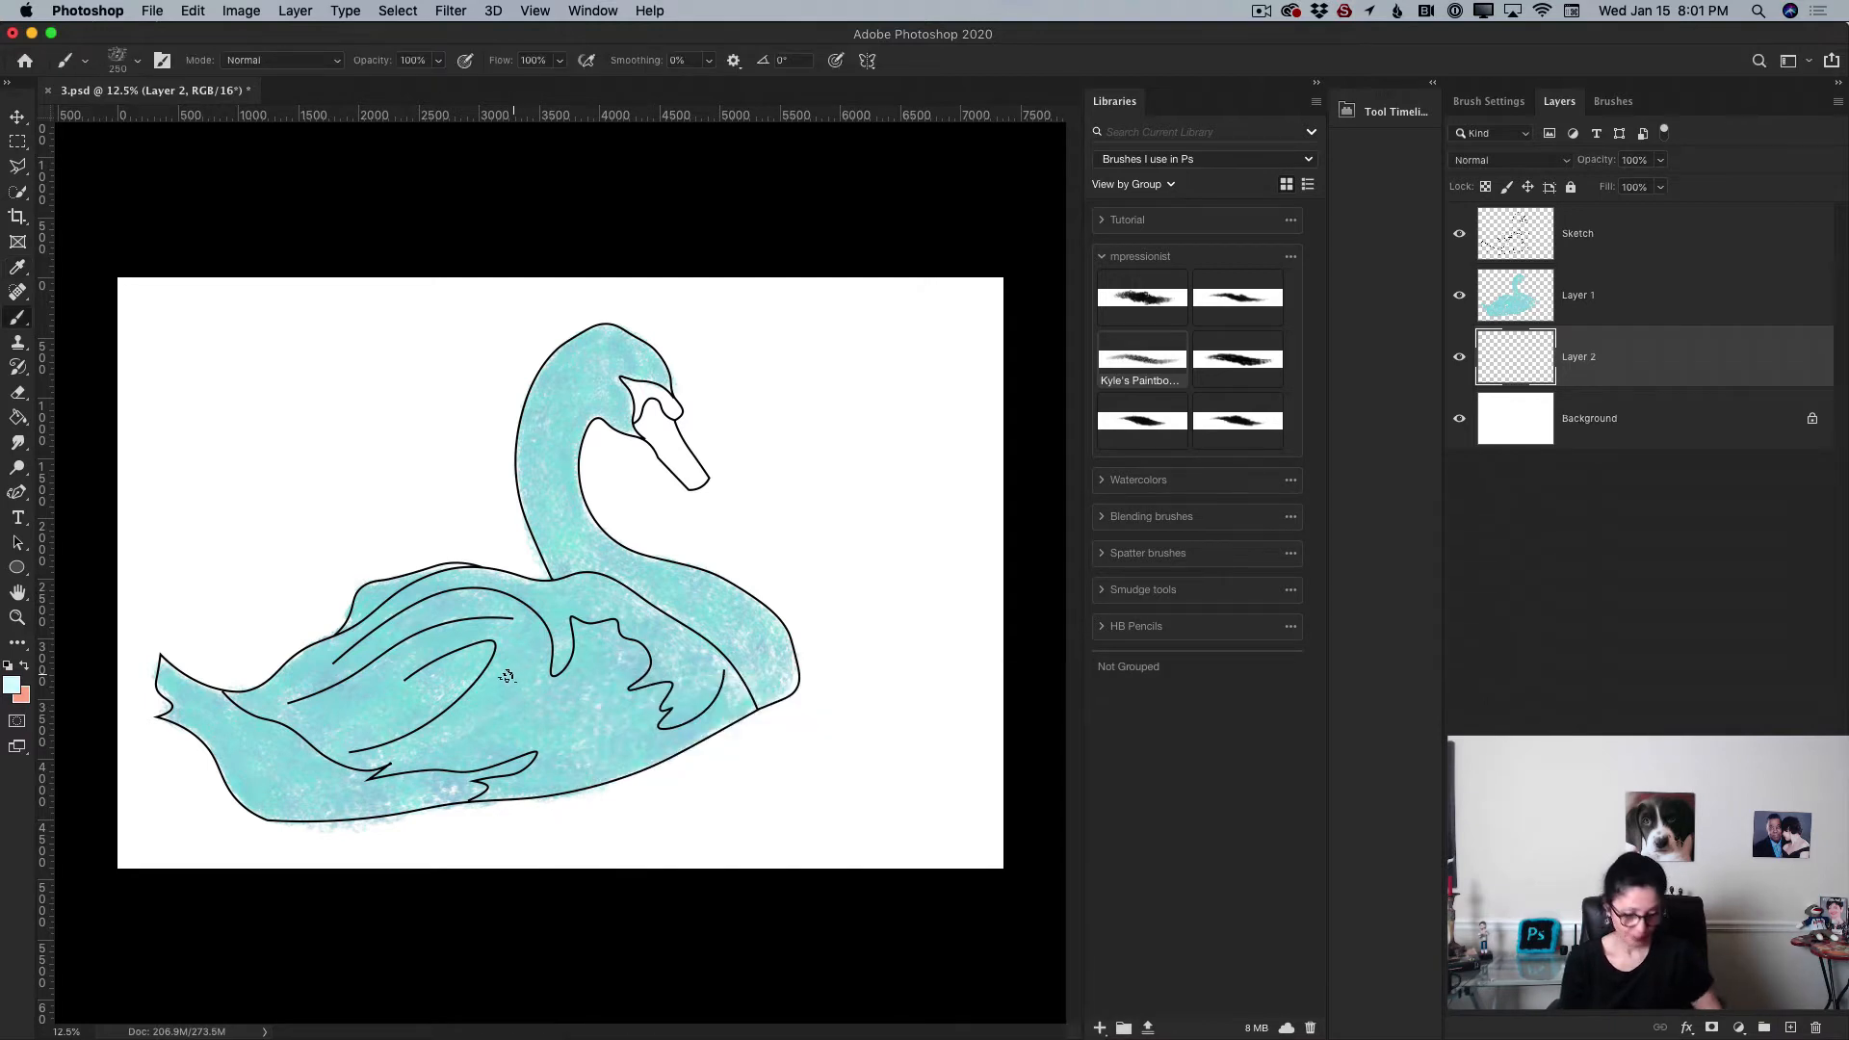
Step: Paint pale blue strokes over the swan's body on the new layer, adjusting the brush size between 600 and 500 px
key("bracketright")
key("bracketright")
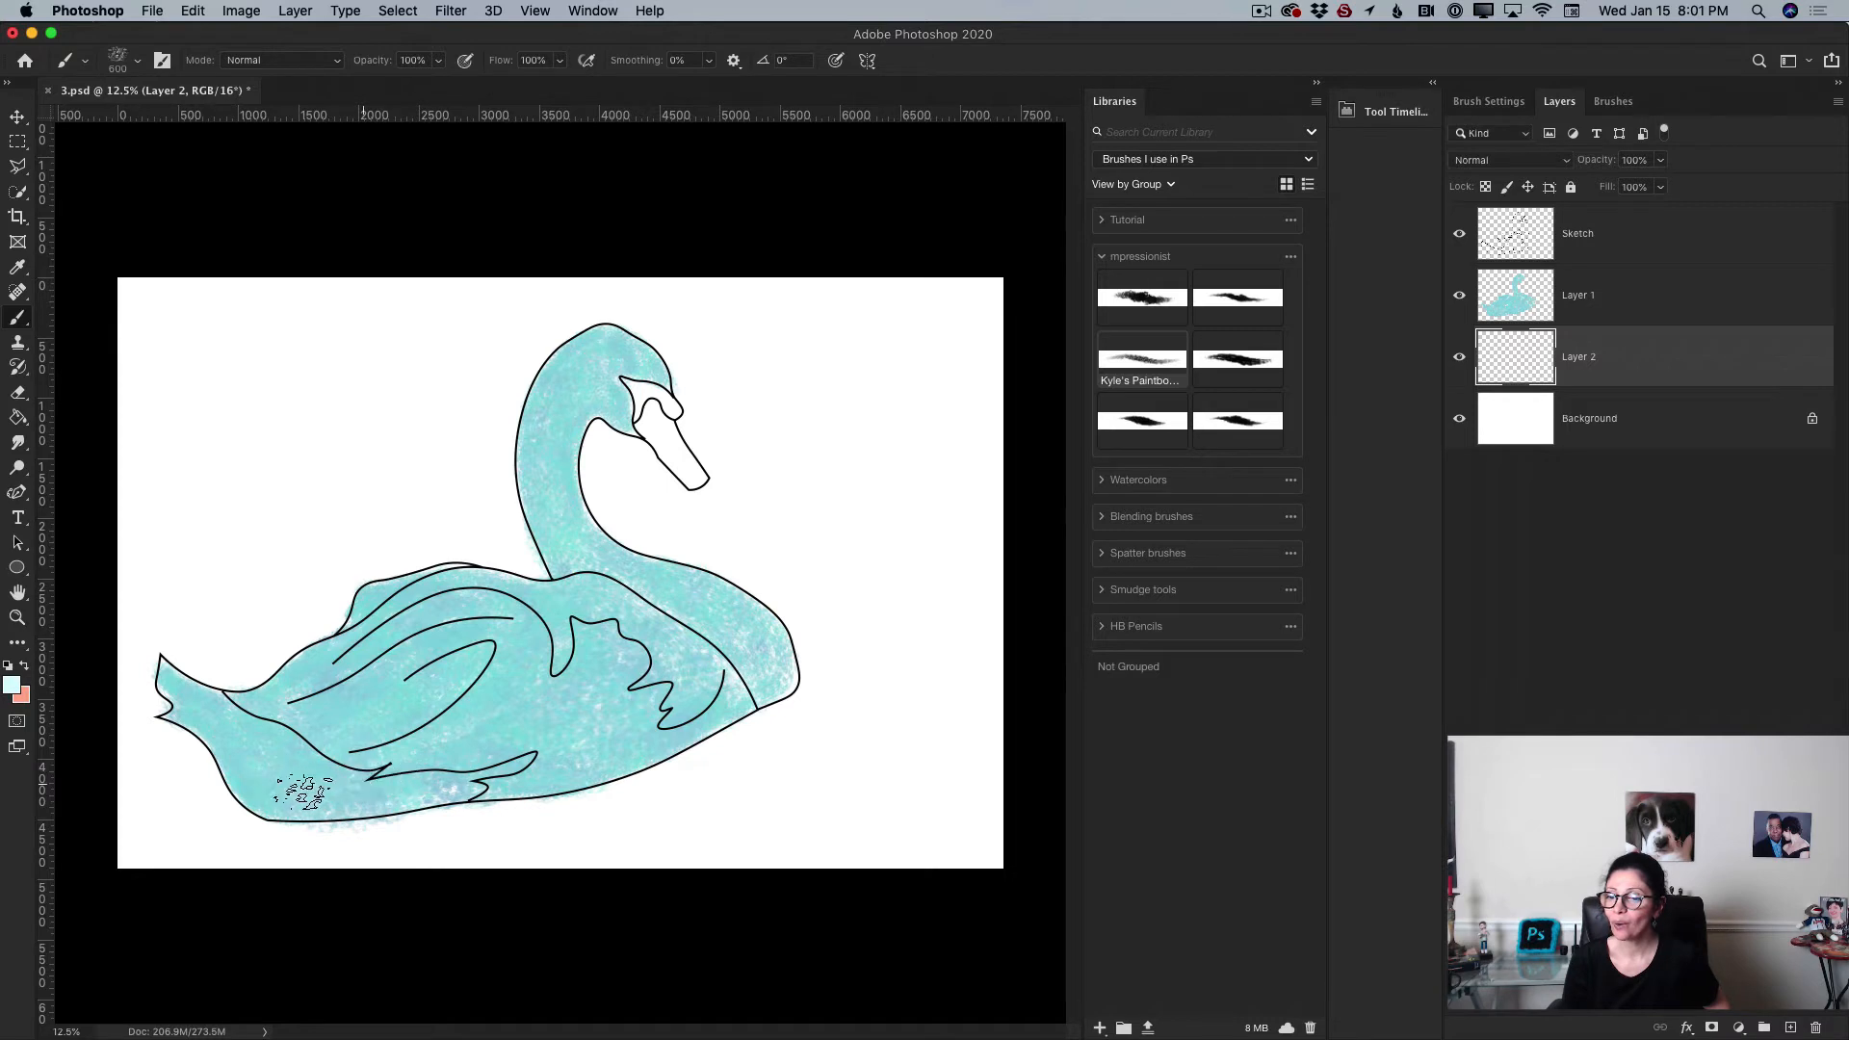
mouse_move(523, 715)
left_mouse_down()
mouse_move(530, 661)
mouse_move(485, 679)
mouse_move(627, 708)
mouse_move(670, 639)
left_mouse_up()
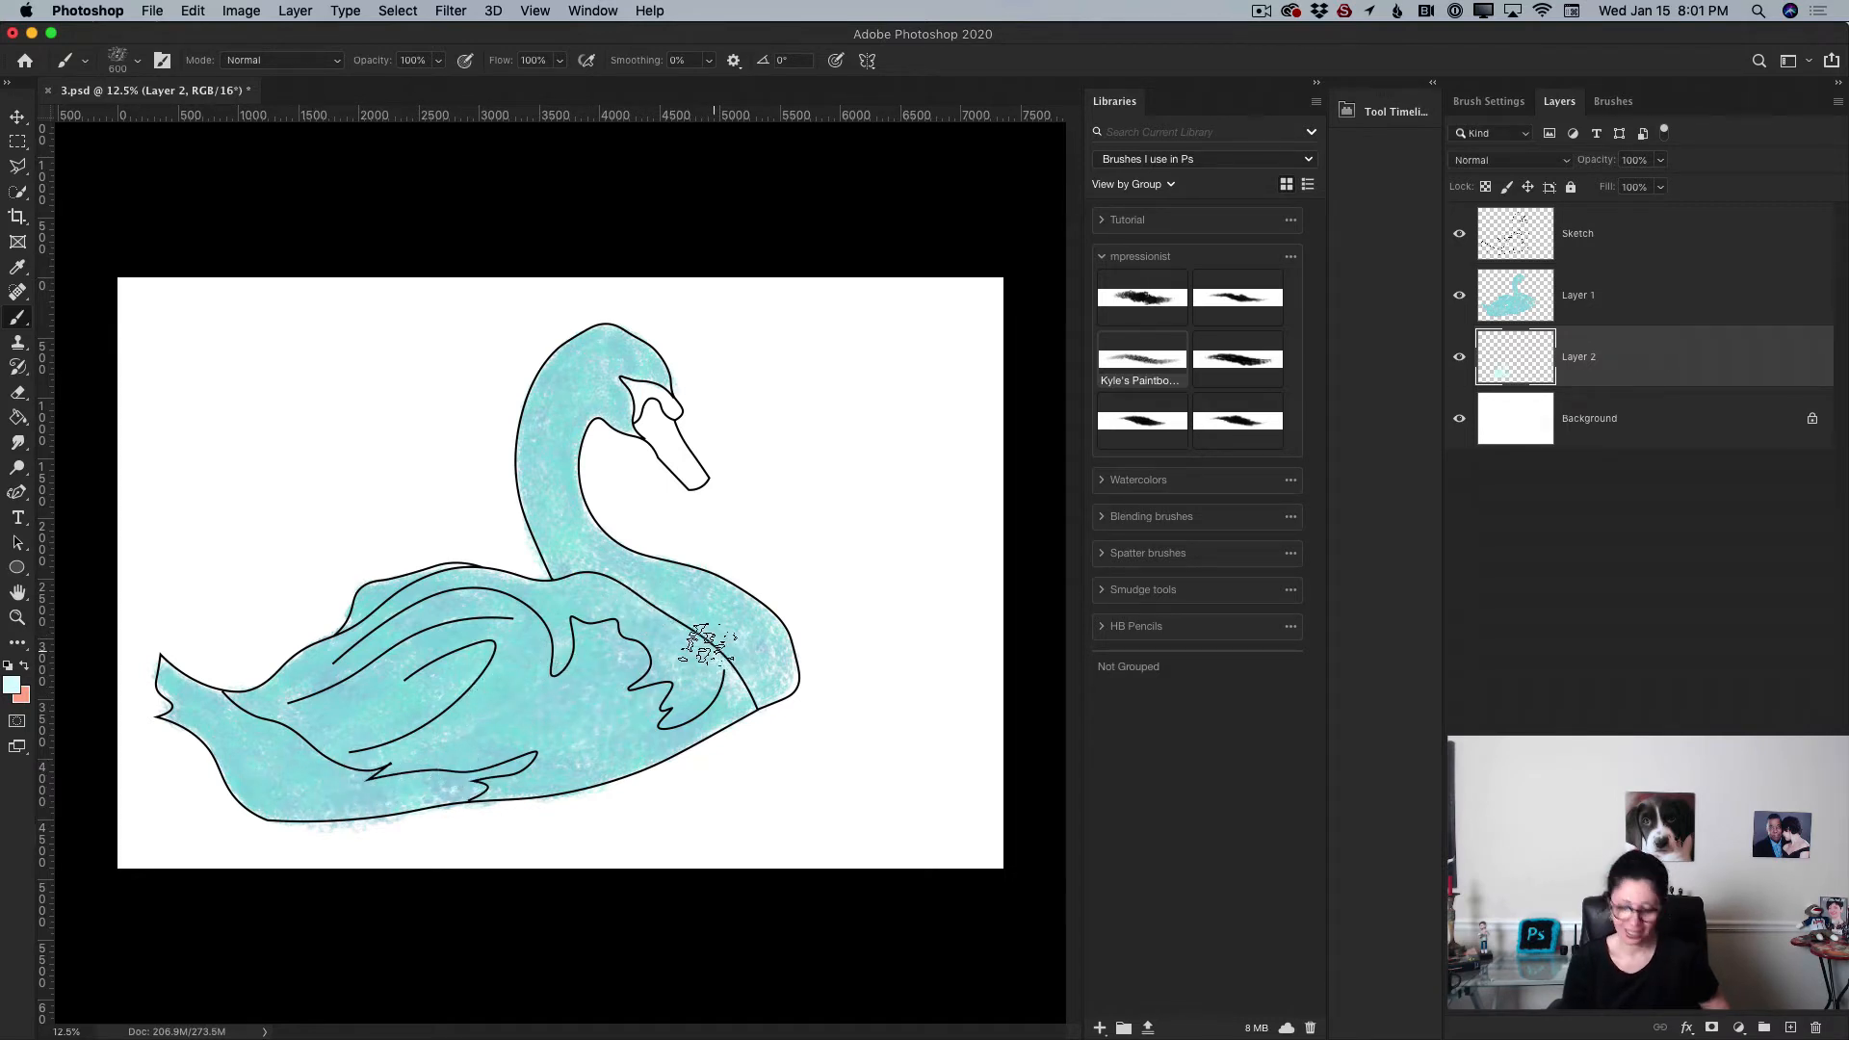
key("bracketleft")
key("bracketleft")
key("bracketleft")
key("bracketleft")
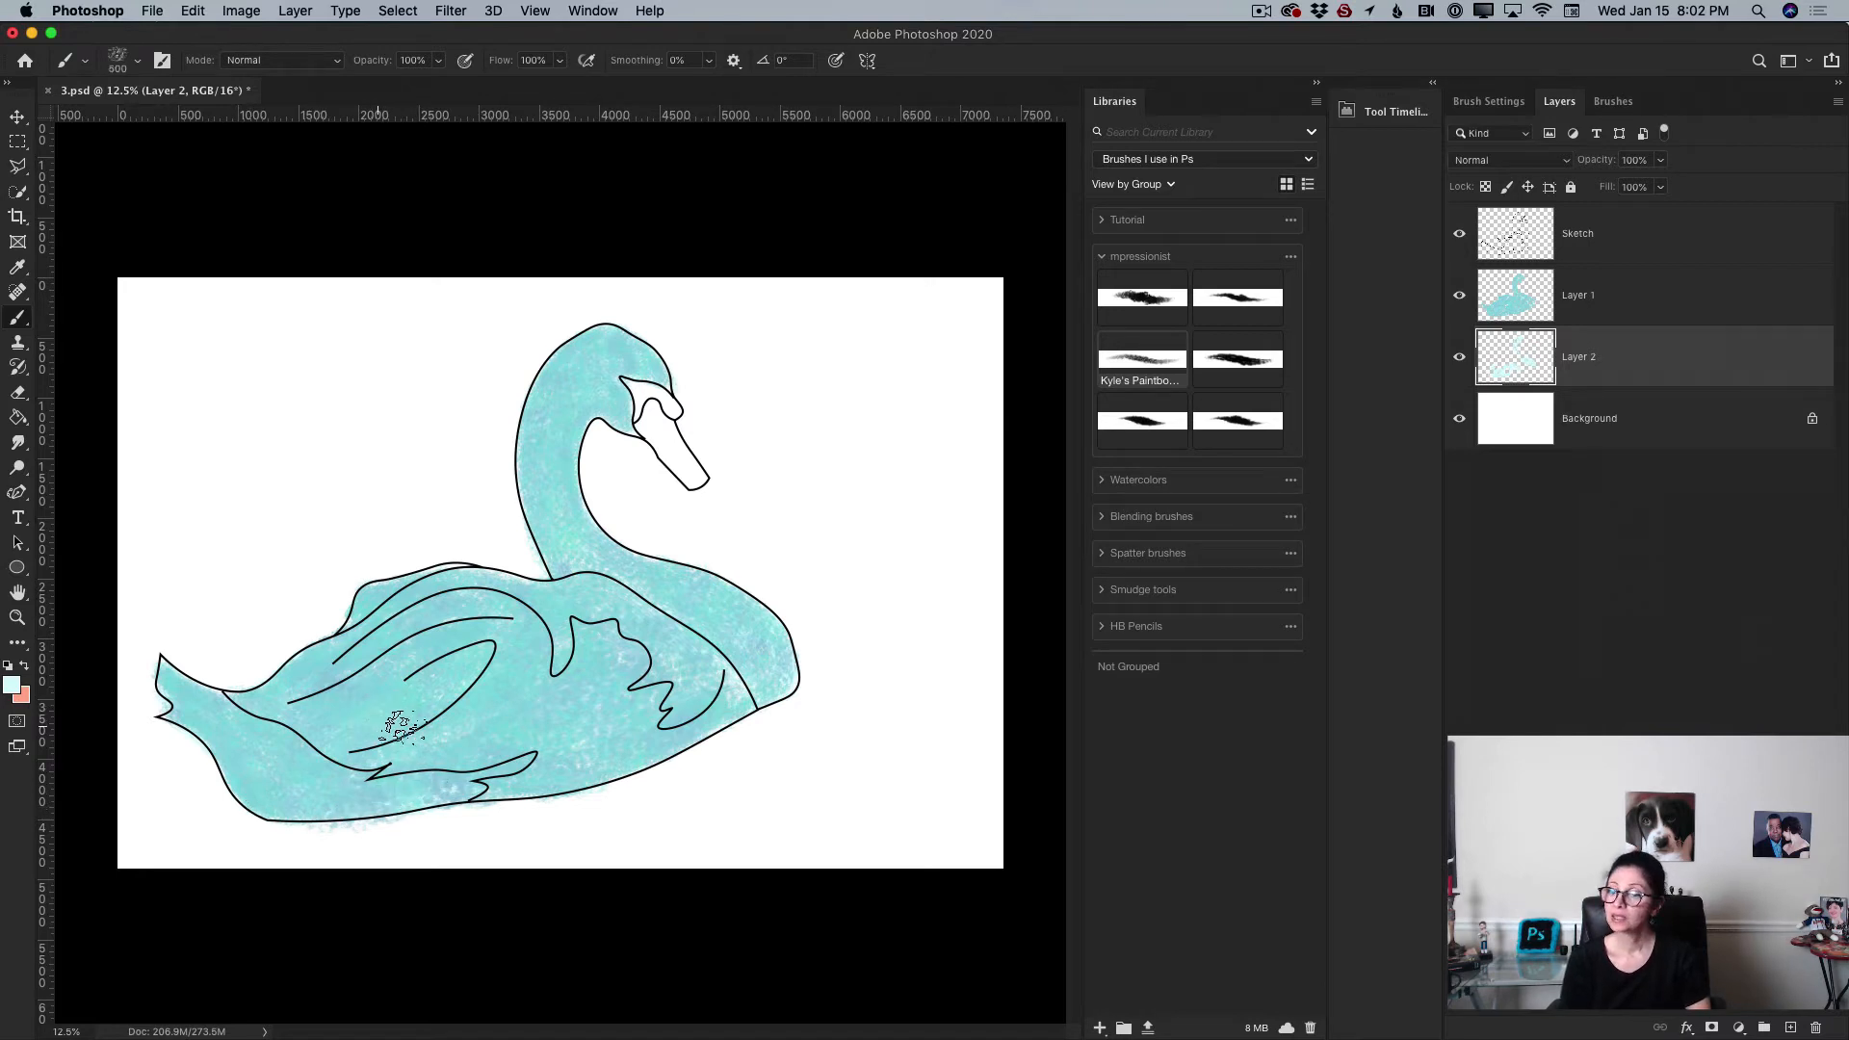
key("bracketright")
key("bracketright")
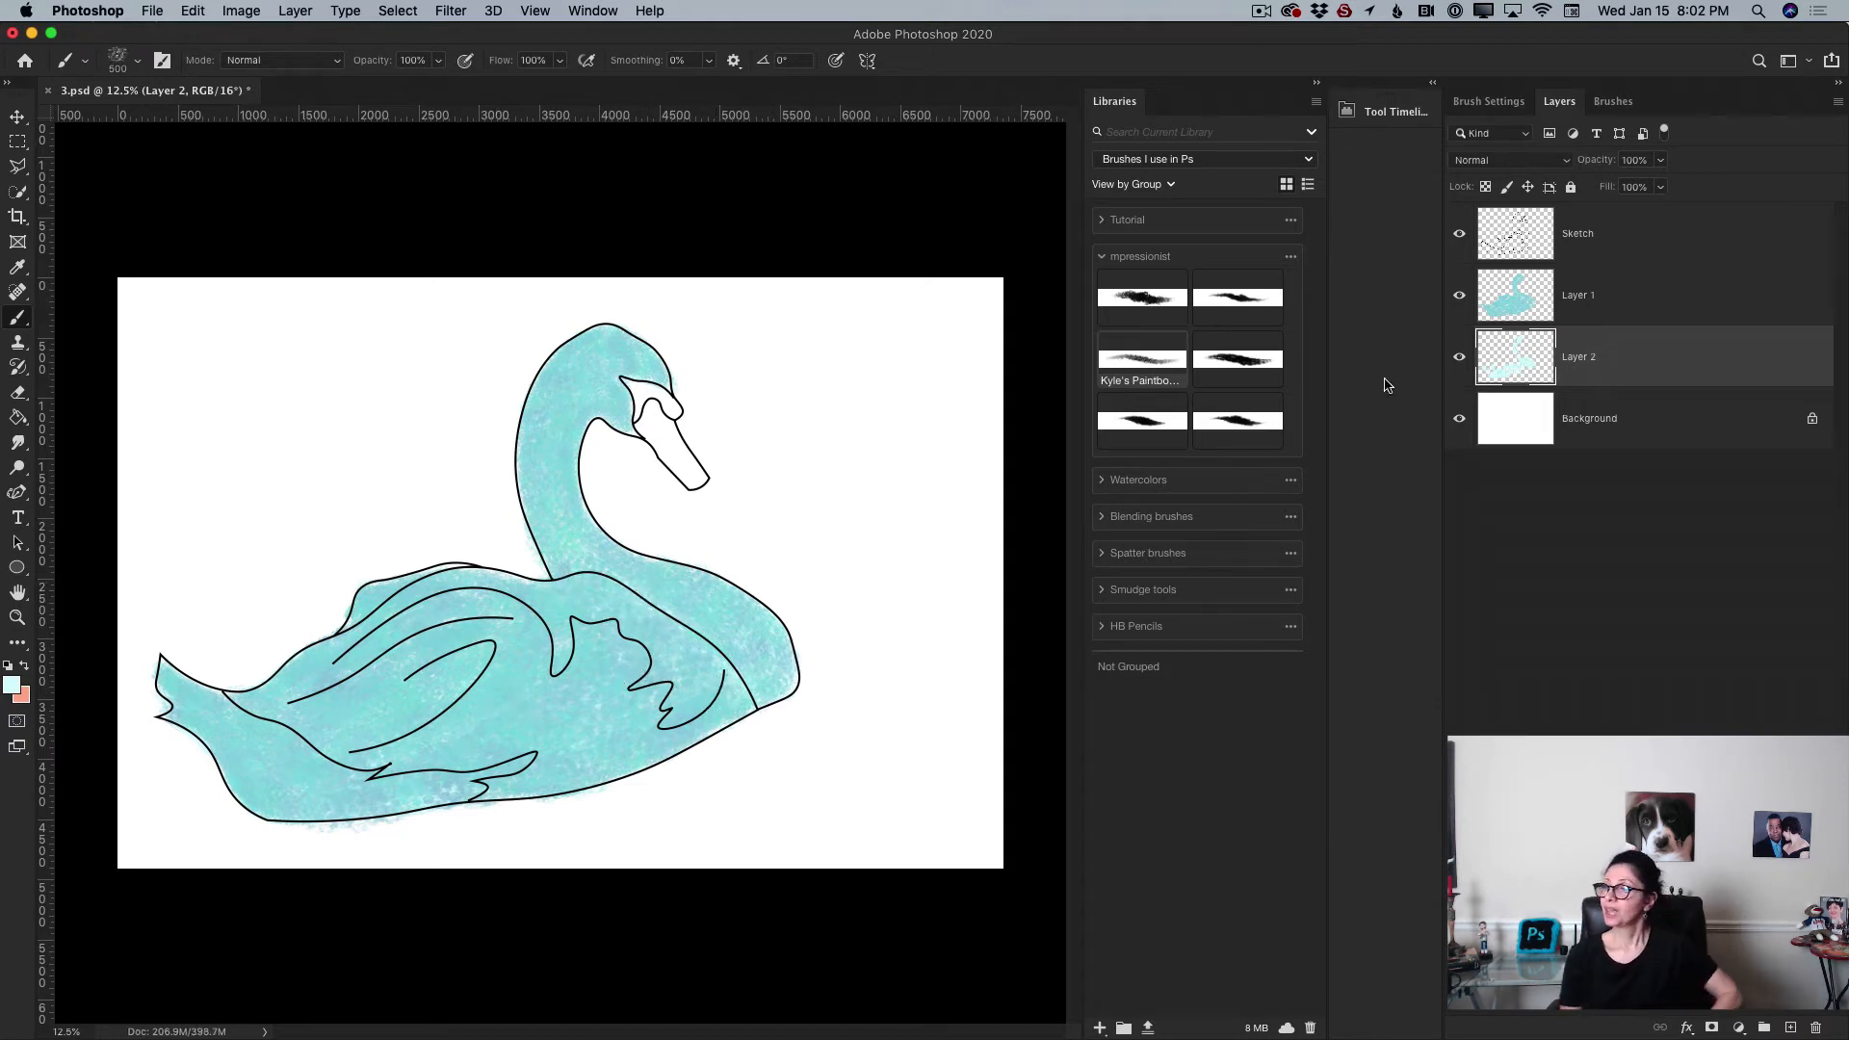
Step: Merge the blue painted Layer 1 down into Layer 2 and rename the merged layer 1
left_click(1690, 278)
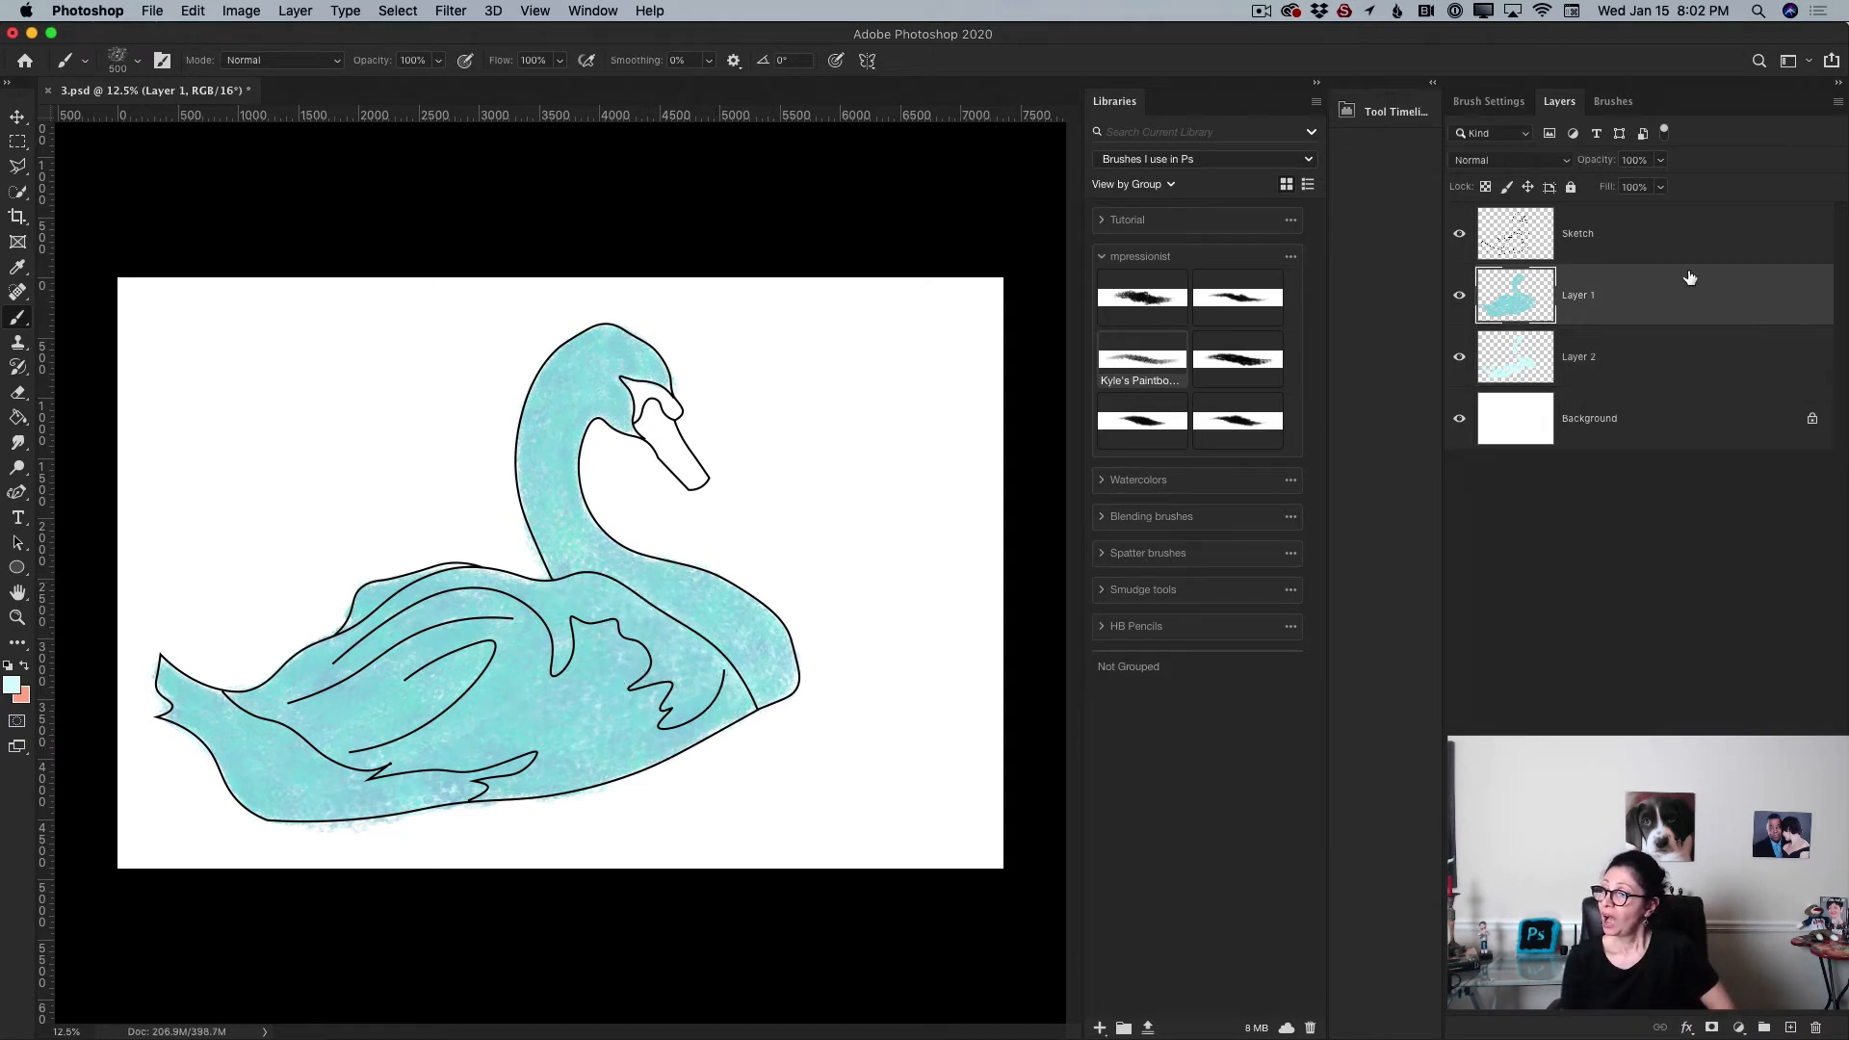
left_click(1839, 106)
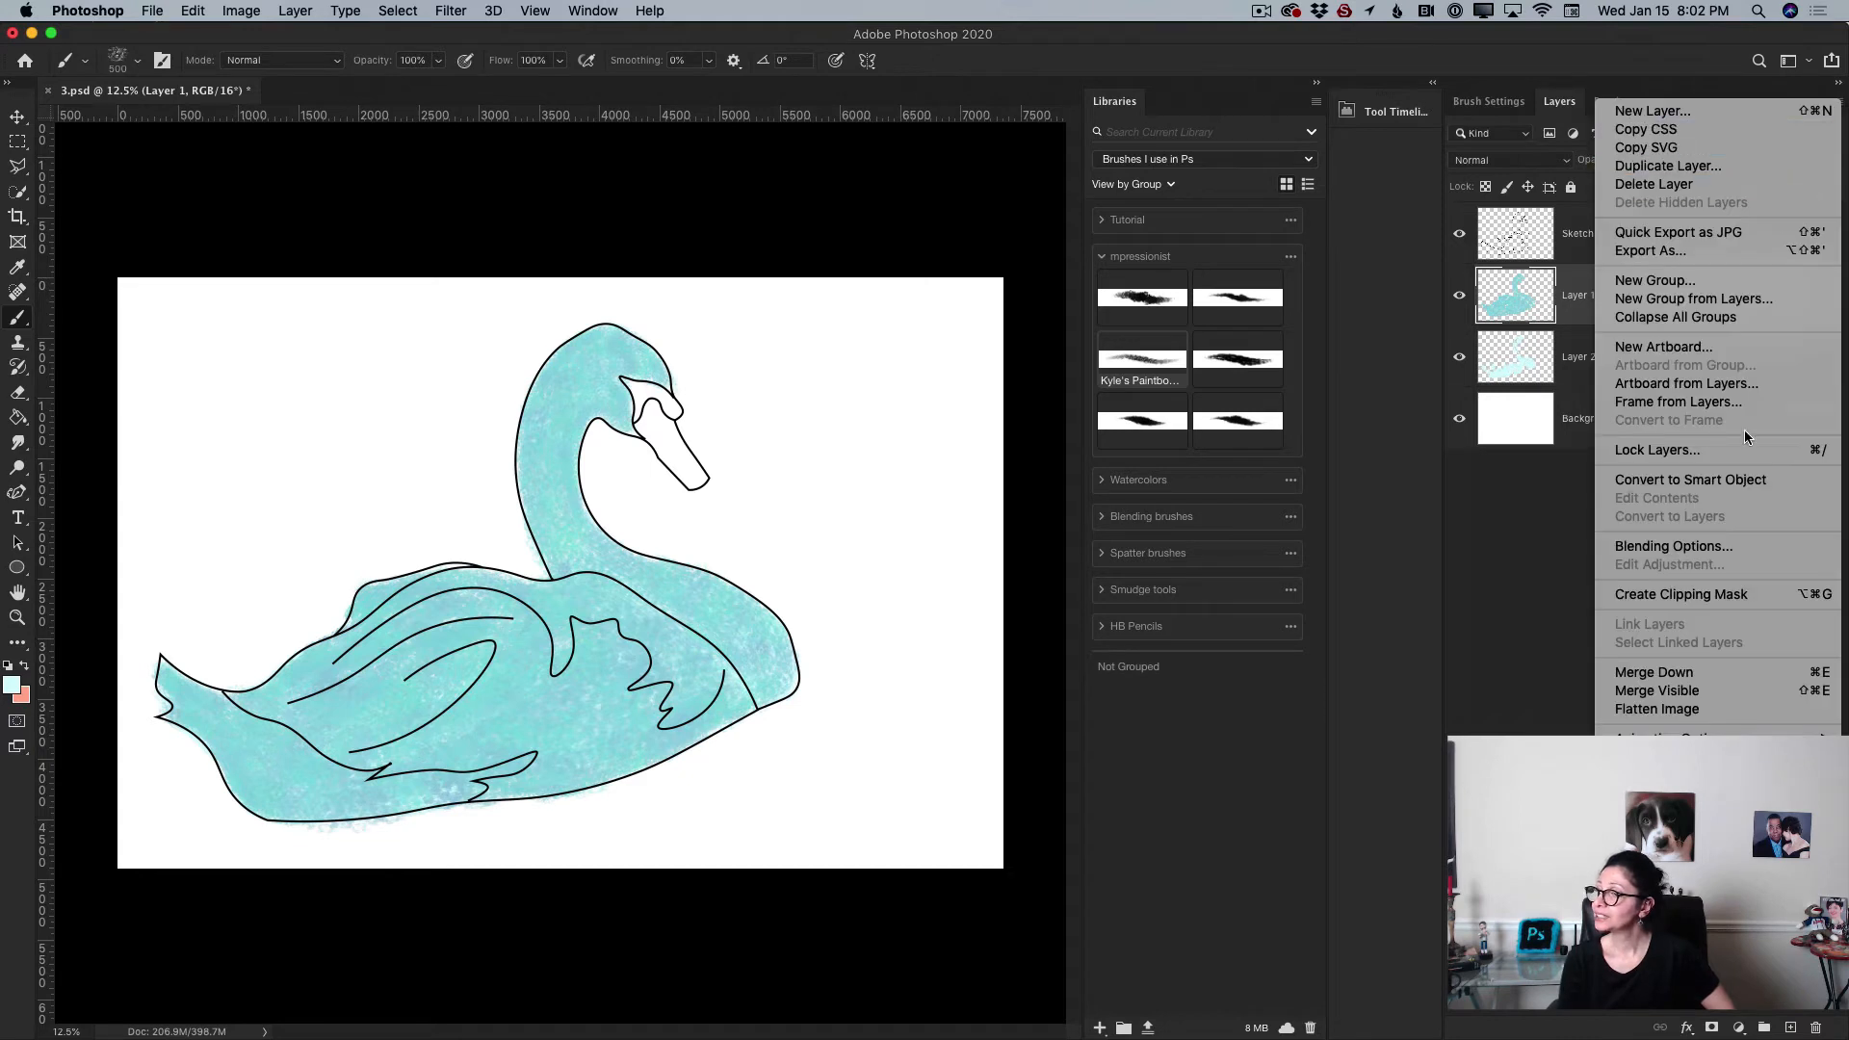
left_click(1710, 674)
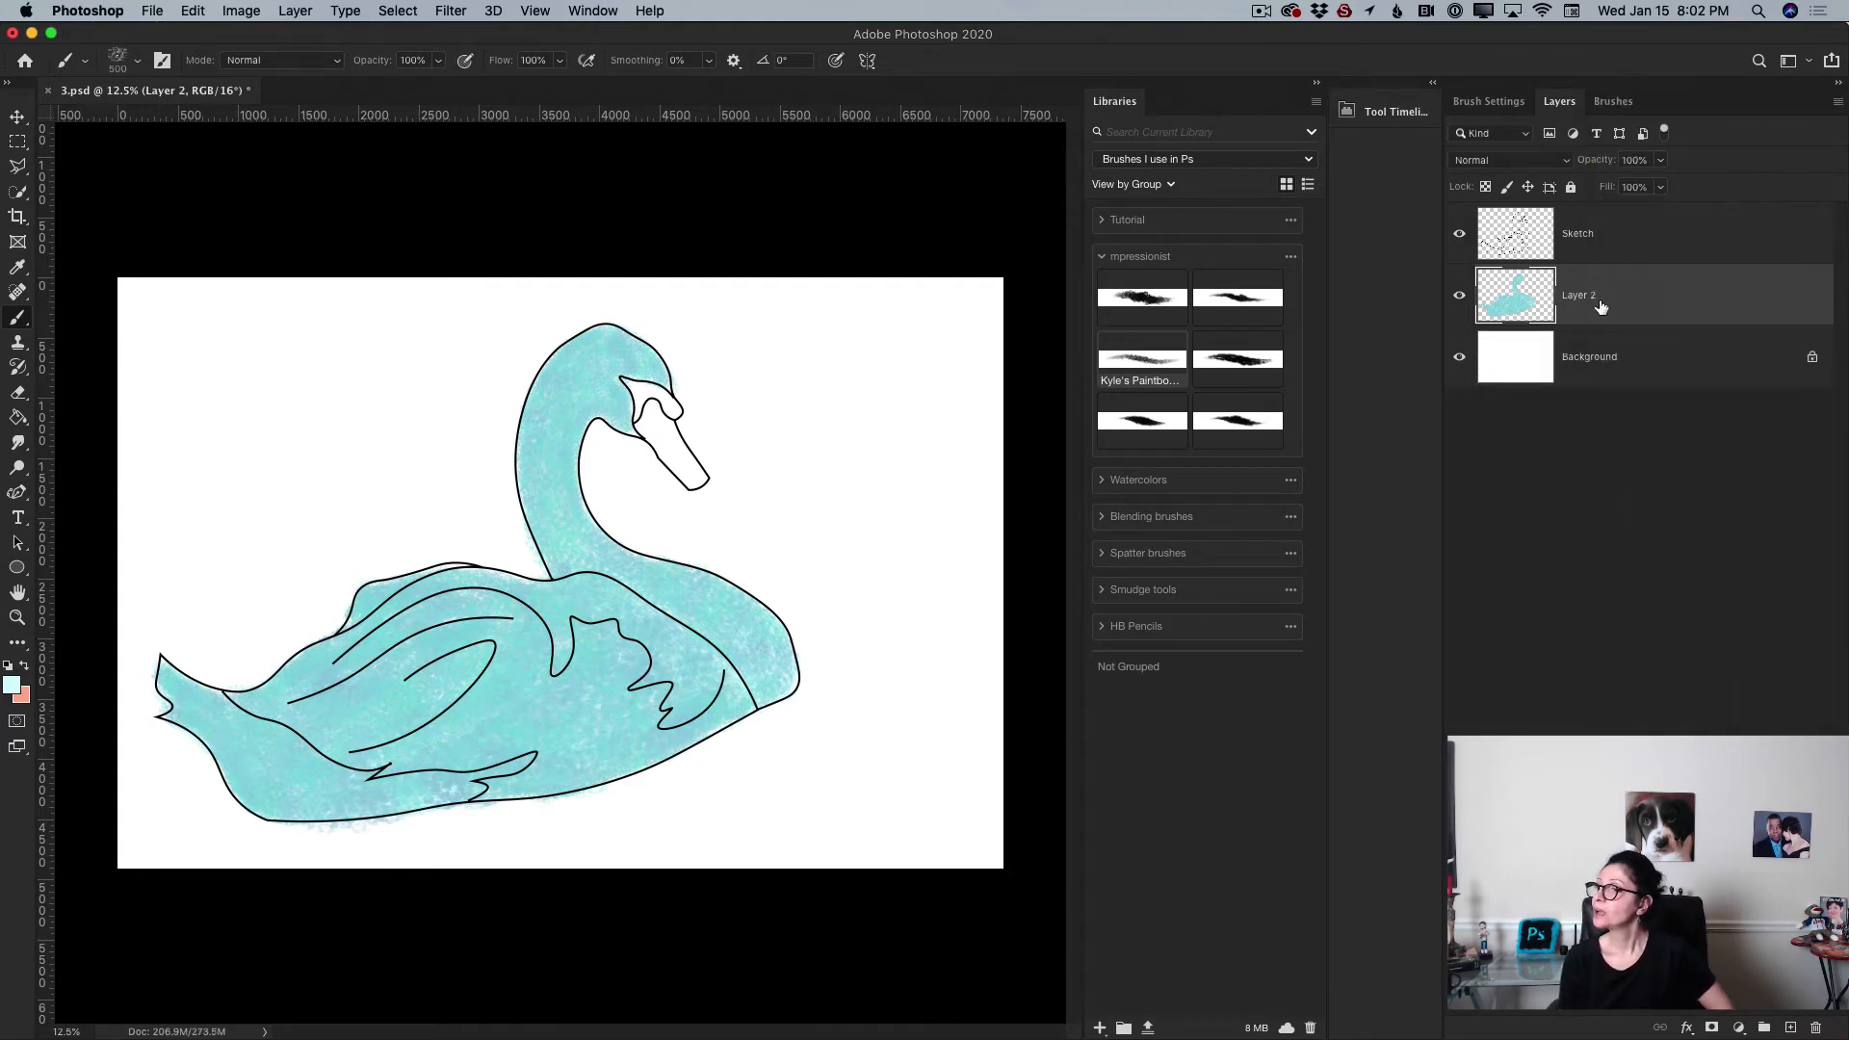
type("1")
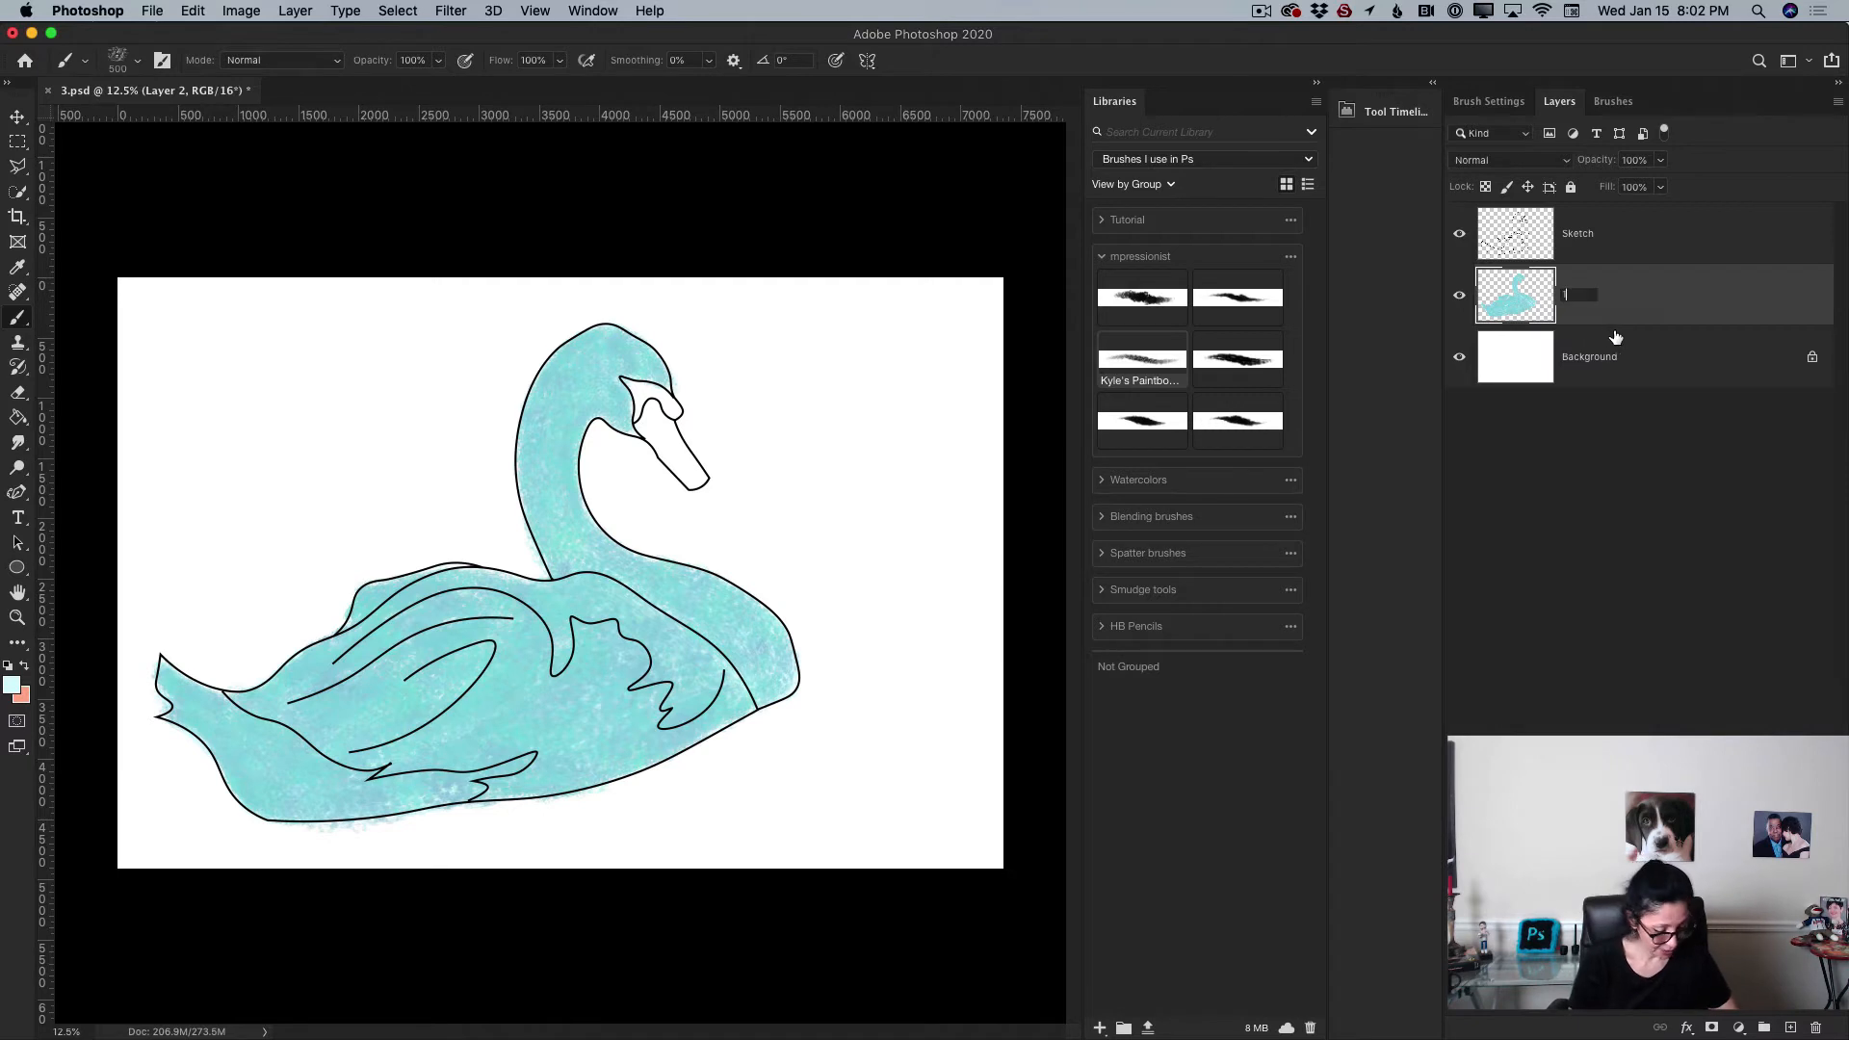
key("Return")
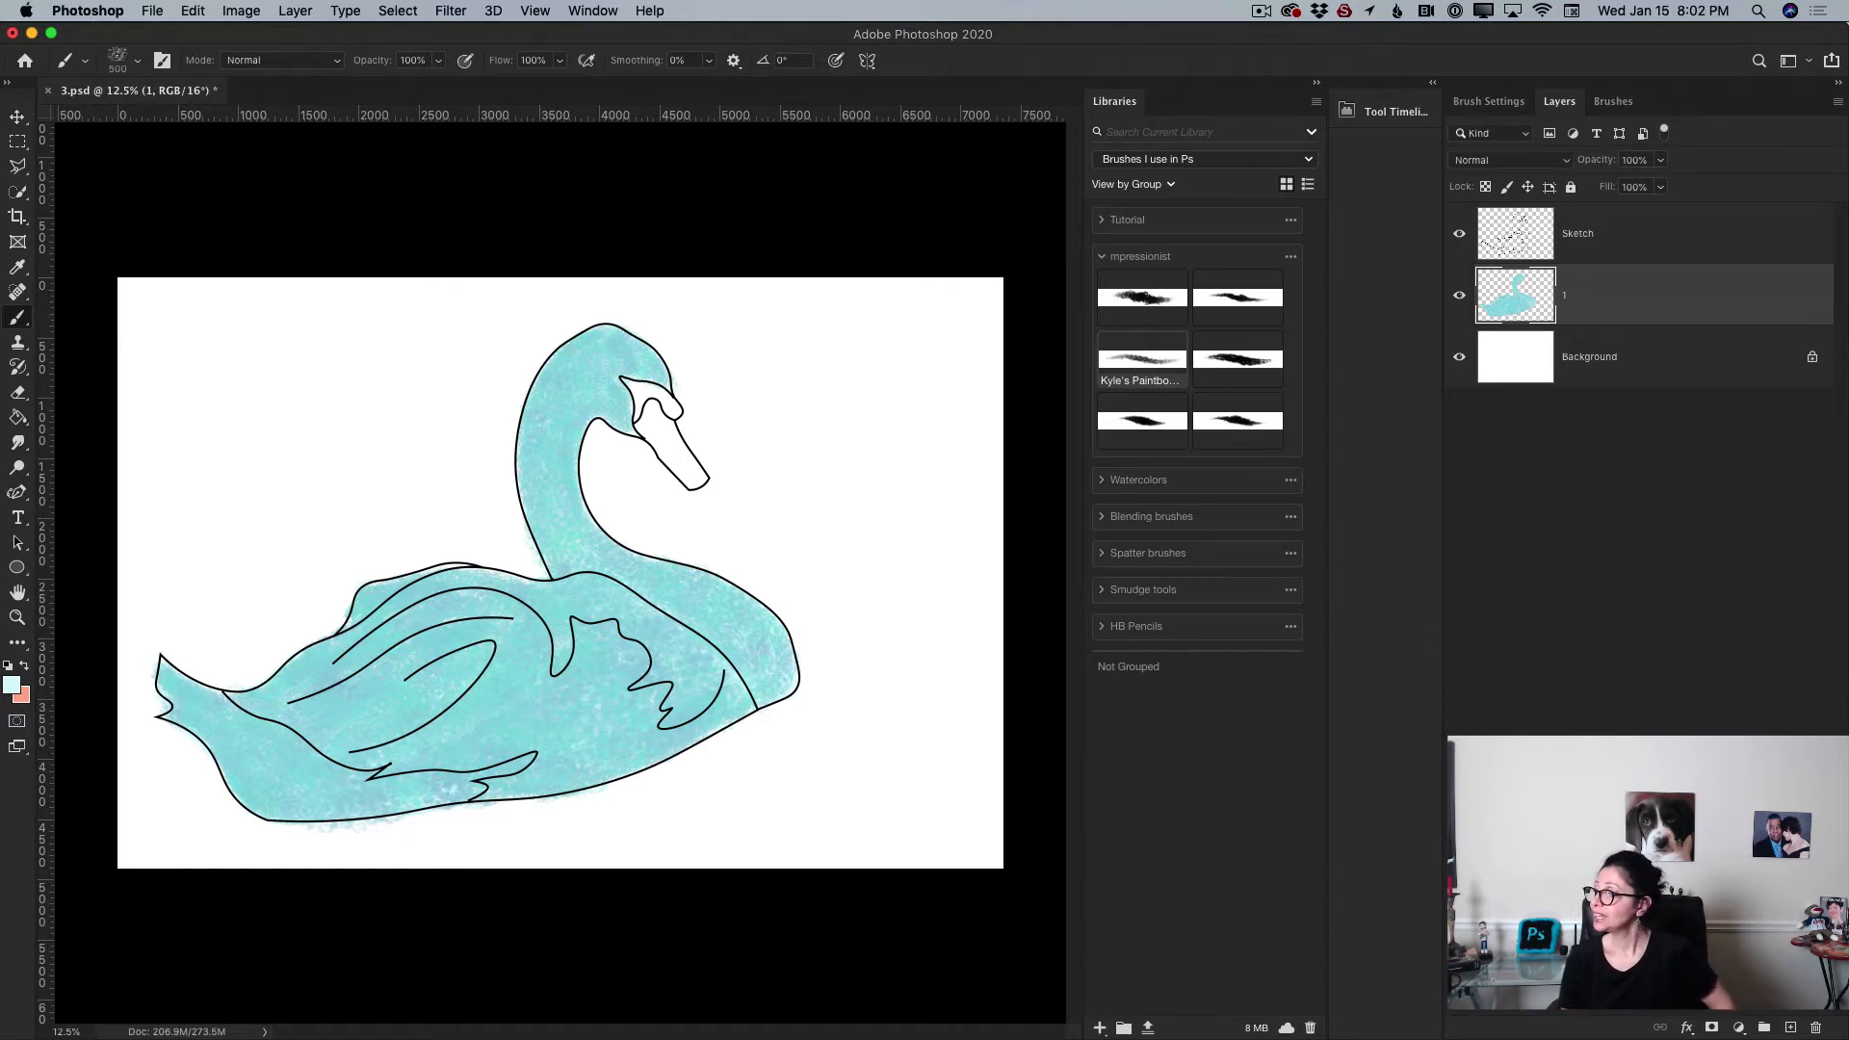
Step: Add a new layer above layer 1 and set the foreground colour to white, hex ffffff
left_click(1793, 1027)
key("i")
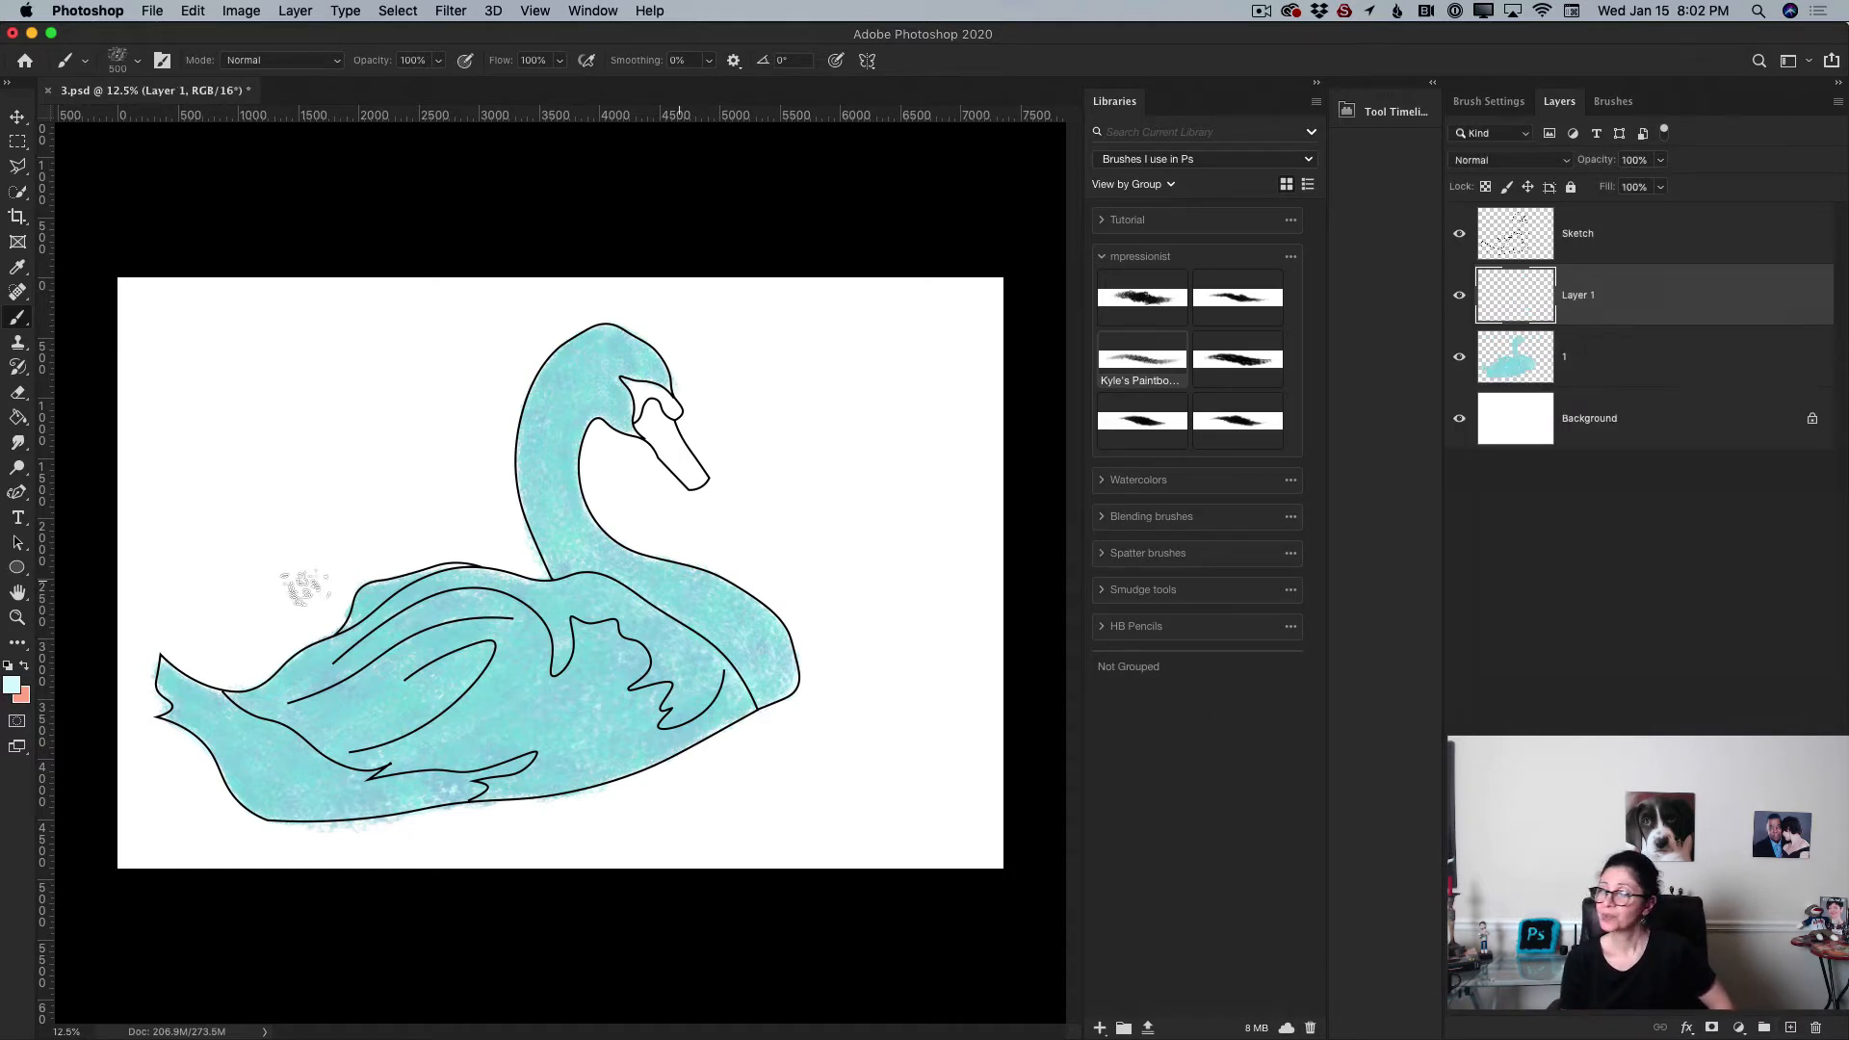
left_click(12, 686)
left_click_drag(629, 733, 602, 725)
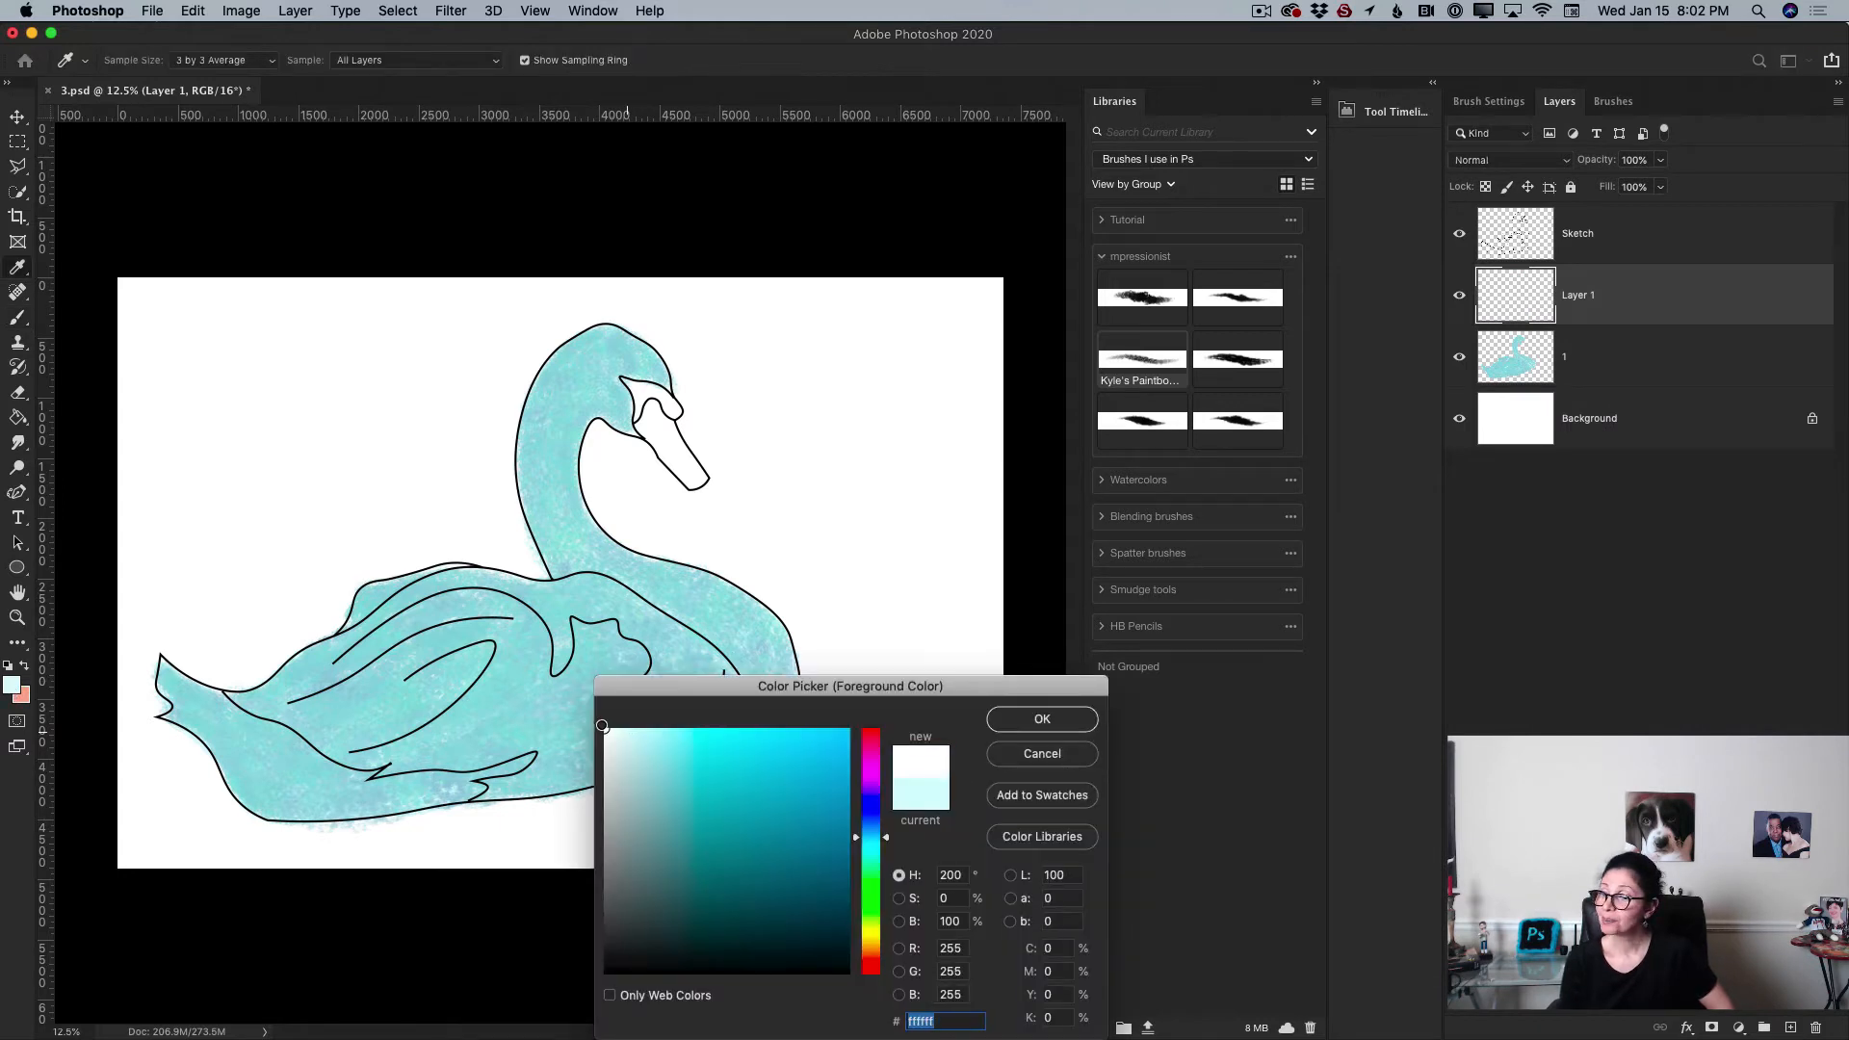
left_click(1005, 720)
Step: Paint white highlights with the Brush tool along the swan's tail, back, chest and neck
key("b")
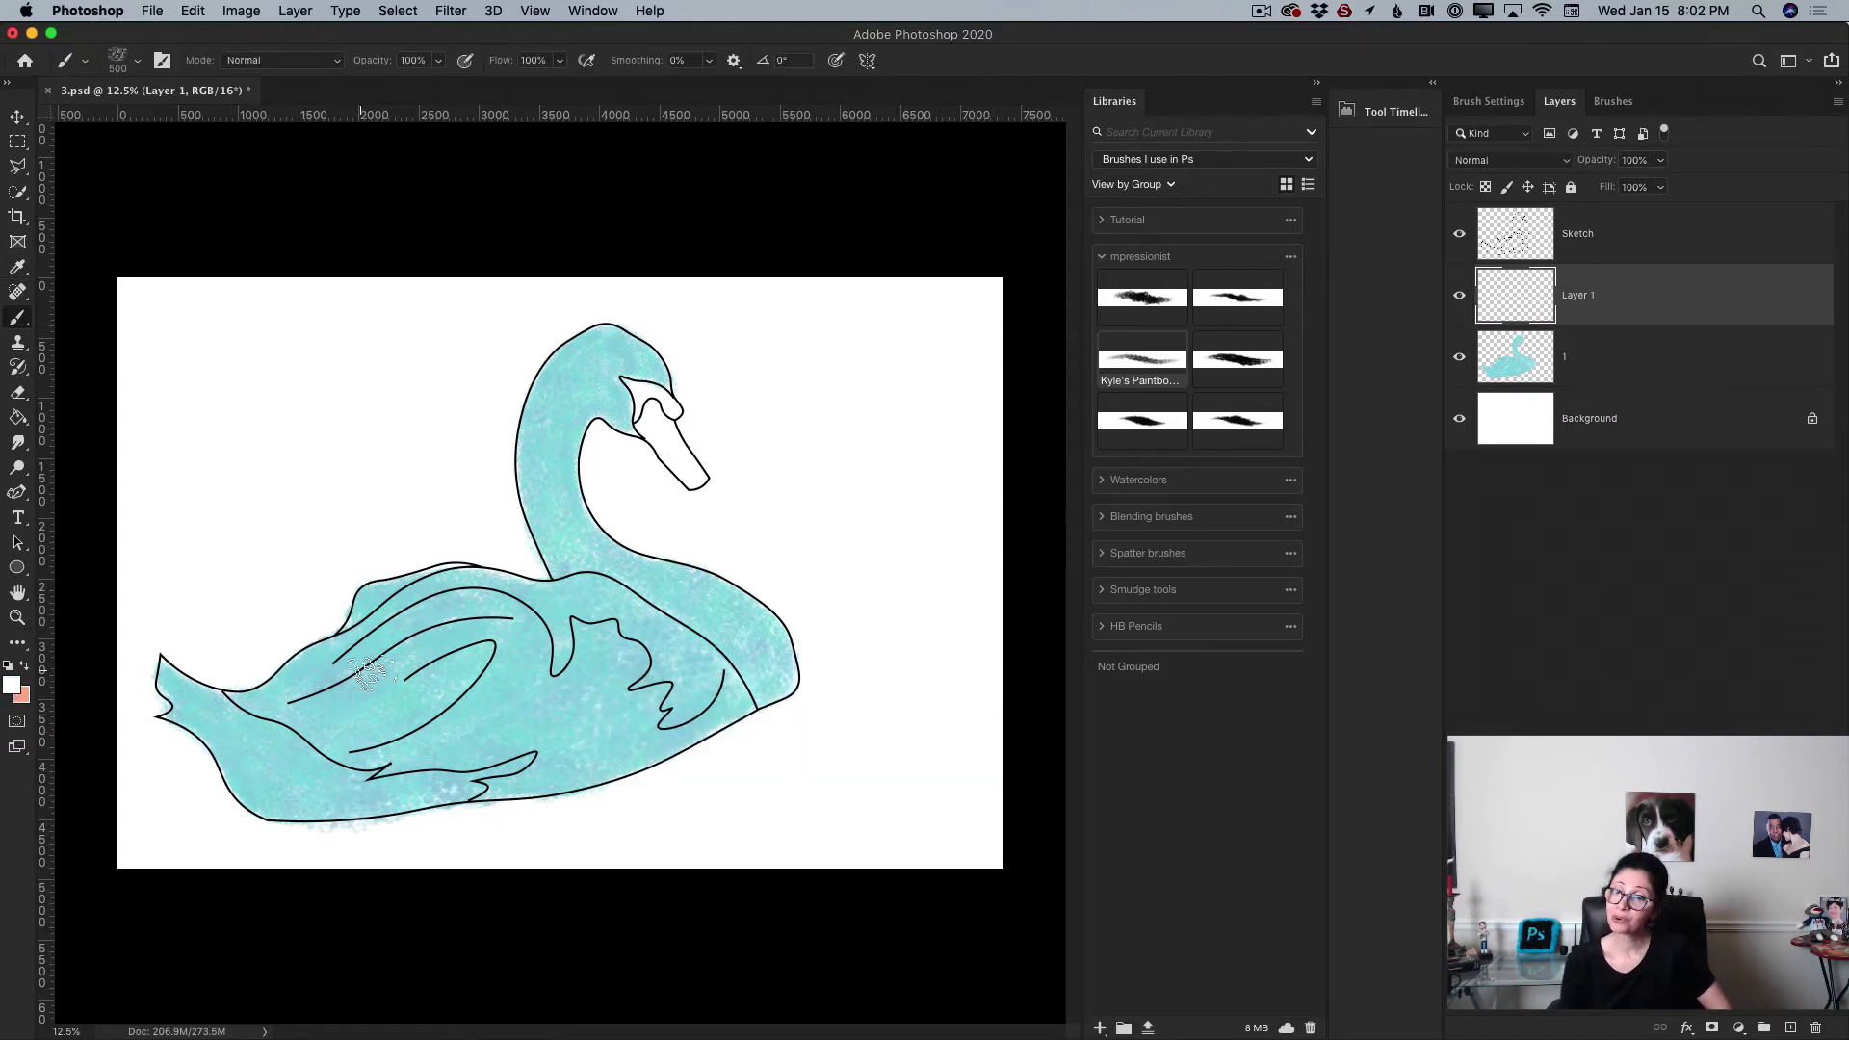
mouse_move(293, 693)
left_mouse_down()
mouse_move(255, 699)
mouse_move(339, 654)
mouse_move(231, 700)
mouse_move(329, 691)
mouse_move(303, 687)
mouse_move(351, 666)
left_mouse_up()
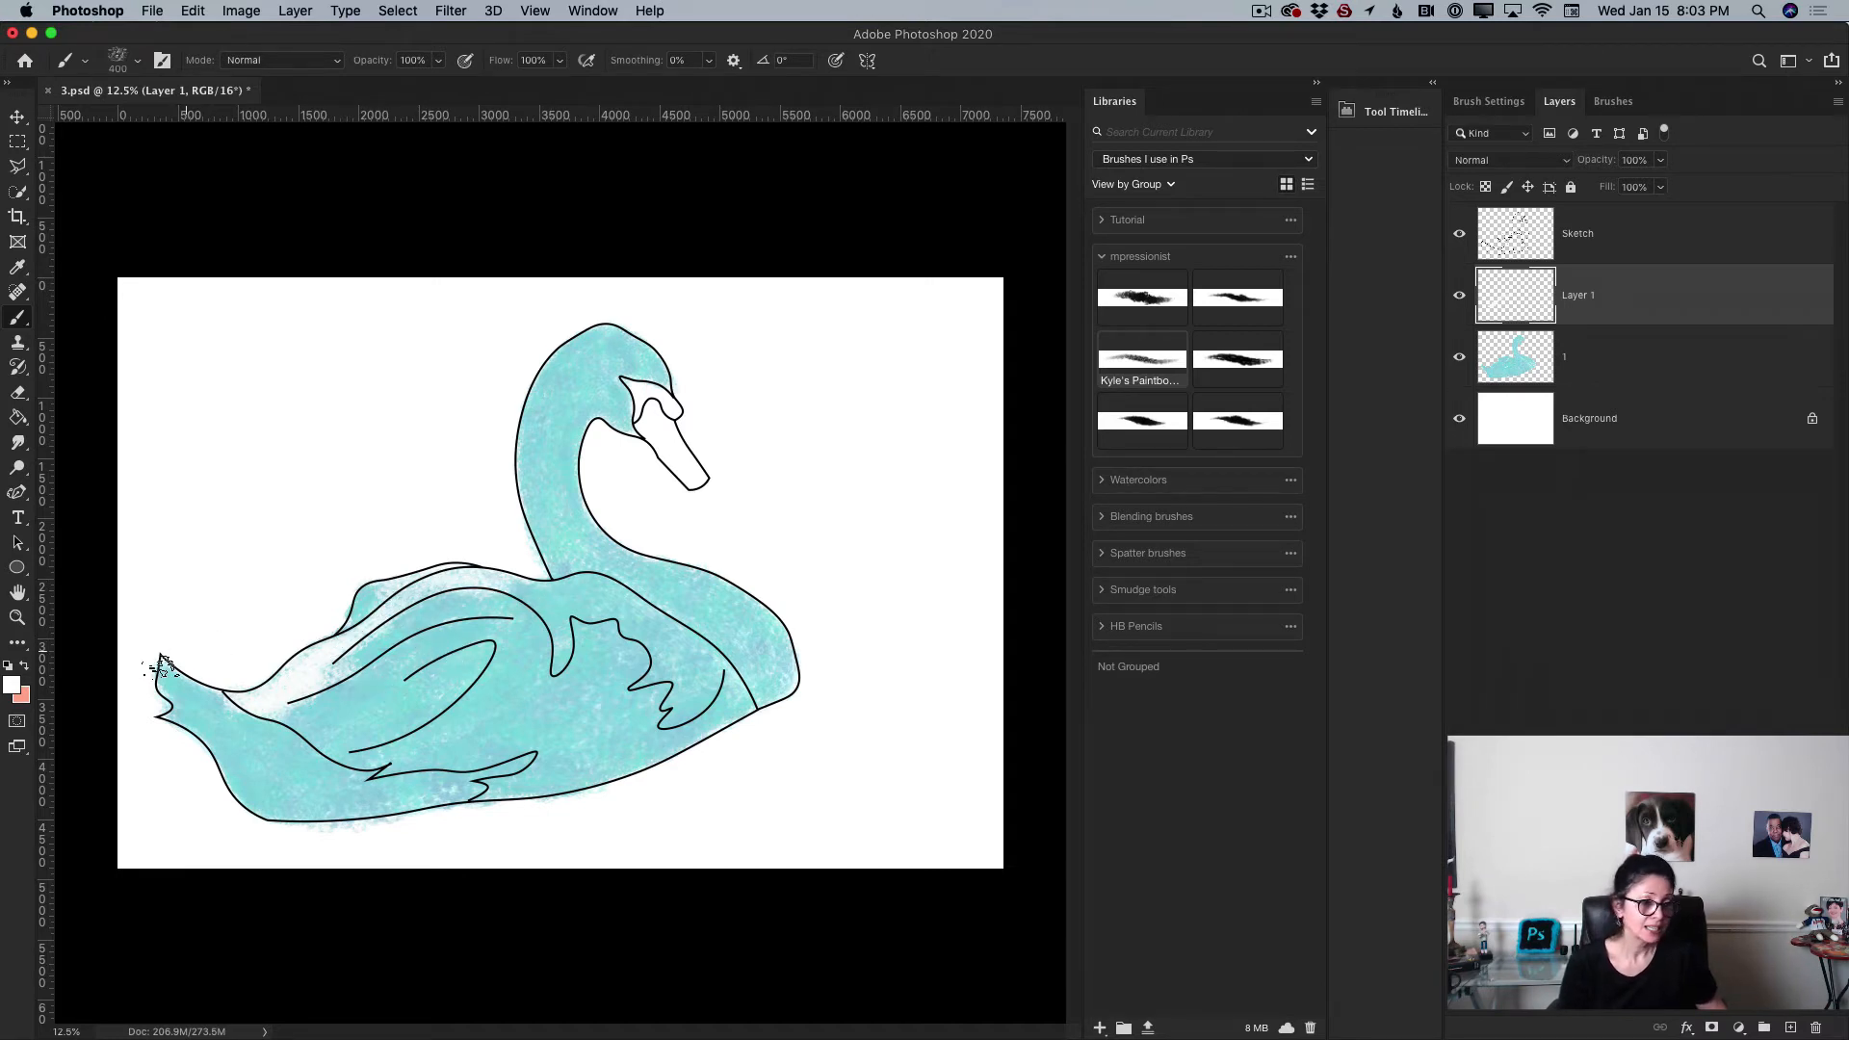
mouse_move(205, 696)
left_mouse_down()
mouse_move(242, 764)
mouse_move(212, 724)
mouse_move(255, 733)
mouse_move(215, 702)
mouse_move(266, 757)
mouse_move(300, 750)
mouse_move(301, 715)
mouse_move(321, 775)
mouse_move(282, 792)
mouse_move(301, 804)
mouse_move(278, 773)
mouse_move(322, 789)
mouse_move(263, 737)
mouse_move(271, 766)
mouse_move(300, 767)
mouse_move(259, 724)
mouse_move(344, 784)
mouse_move(309, 777)
mouse_move(474, 786)
mouse_move(265, 795)
mouse_move(286, 811)
mouse_move(470, 786)
mouse_move(453, 787)
mouse_move(543, 755)
mouse_move(553, 732)
mouse_move(516, 697)
mouse_move(787, 603)
mouse_move(749, 637)
mouse_move(696, 614)
mouse_move(766, 626)
left_mouse_up()
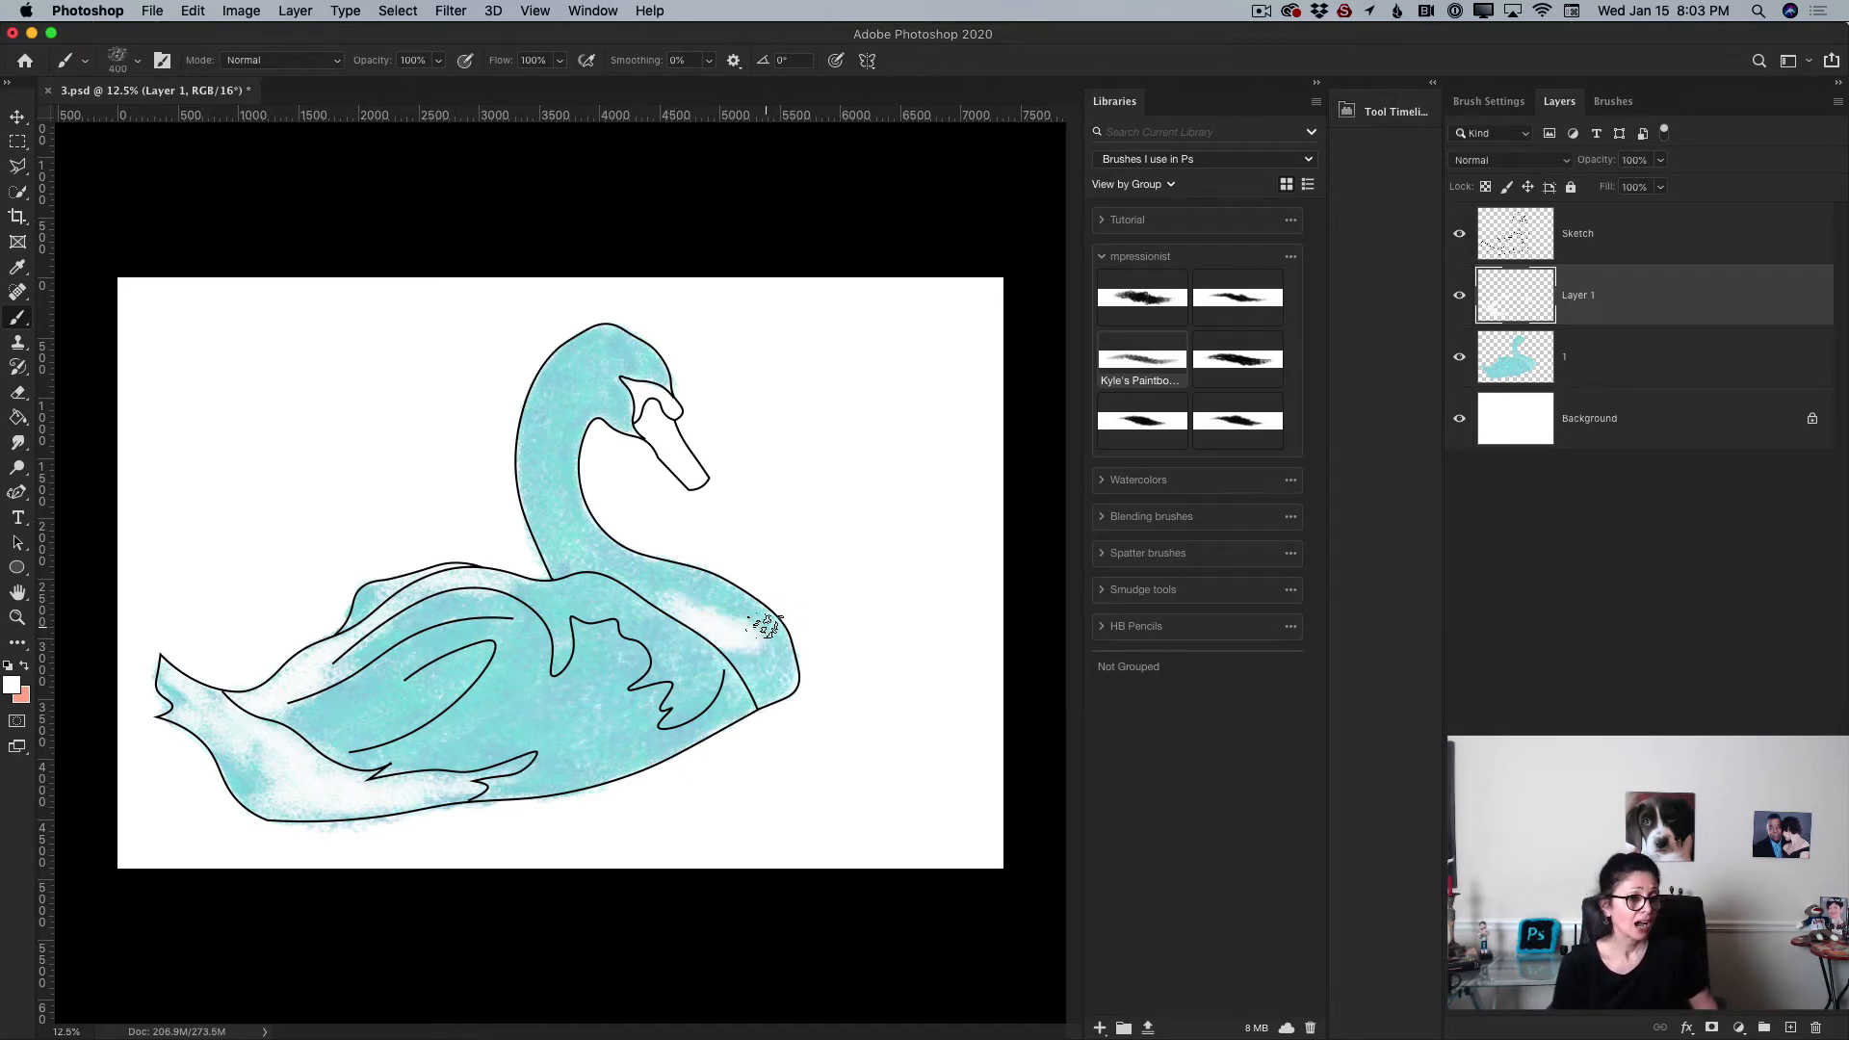
mouse_move(667, 575)
left_mouse_down()
mouse_move(675, 581)
mouse_move(768, 619)
left_mouse_up()
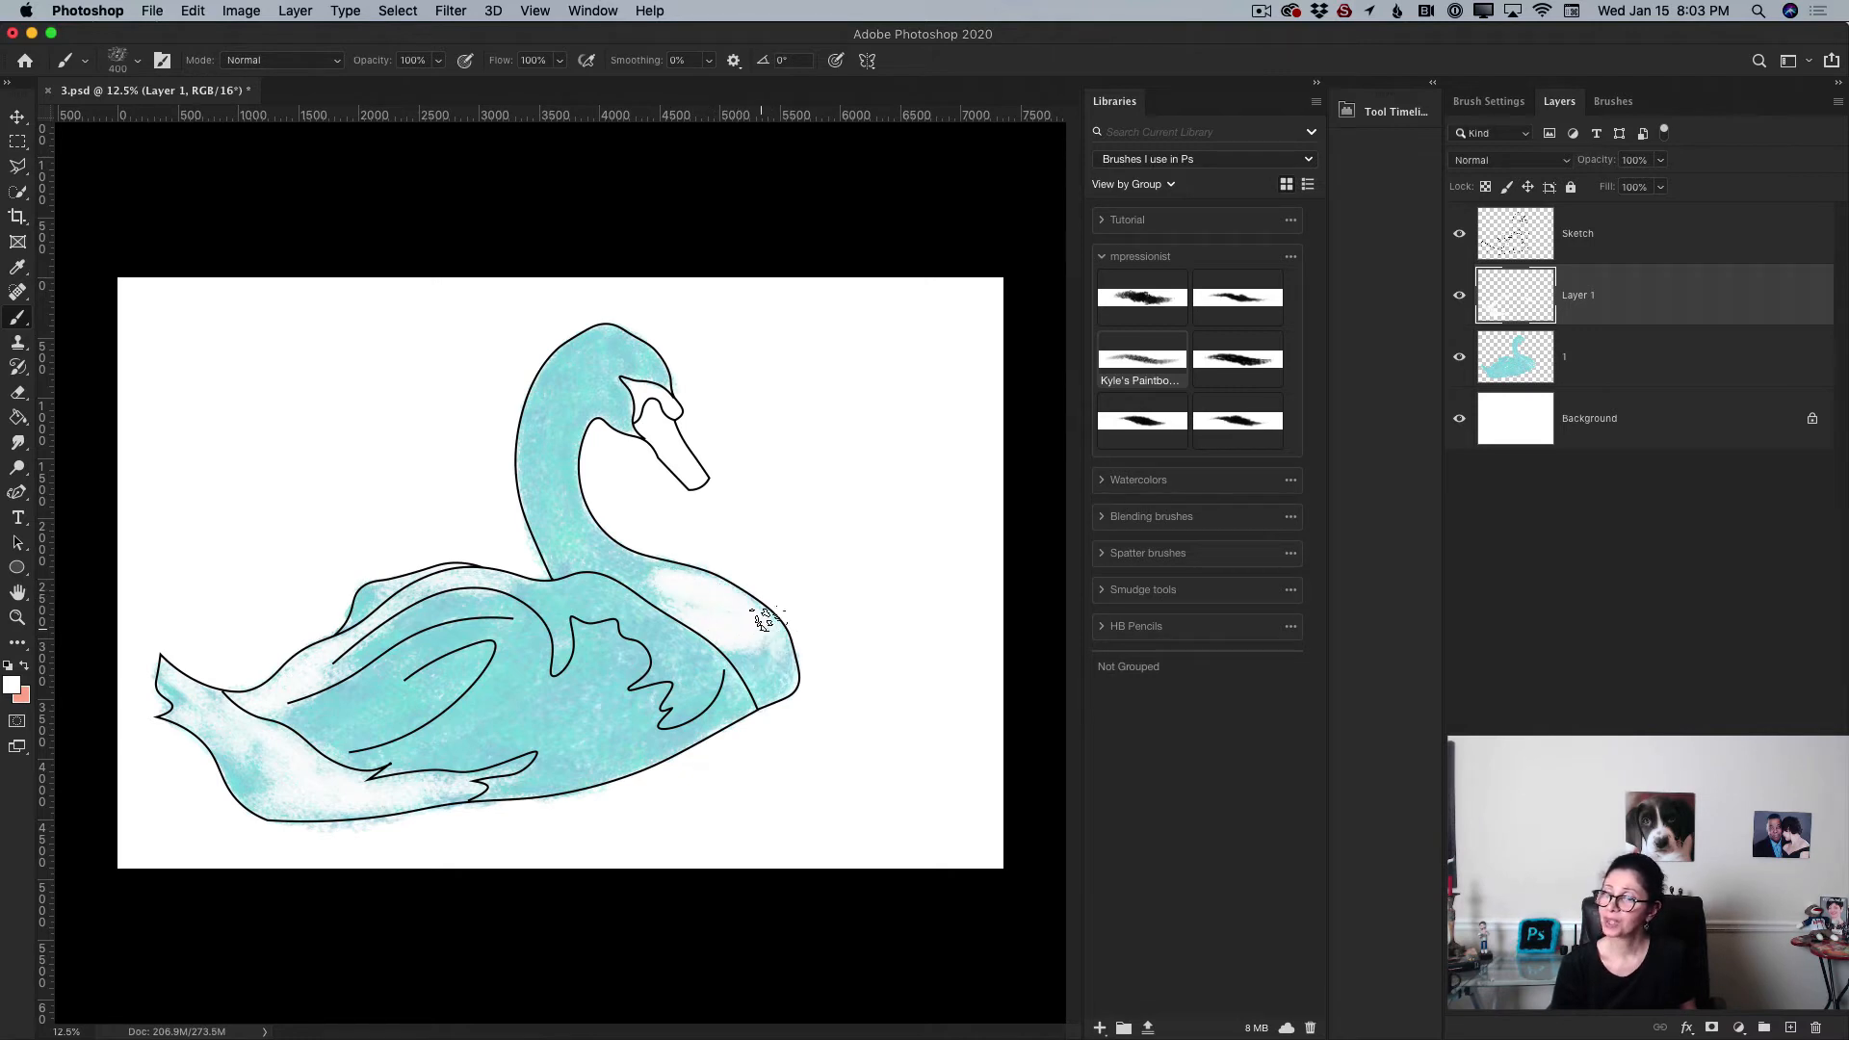
mouse_move(568, 360)
left_mouse_down()
mouse_move(548, 417)
mouse_move(599, 337)
mouse_move(533, 399)
mouse_move(578, 355)
mouse_move(533, 441)
mouse_move(558, 428)
mouse_move(528, 439)
mouse_move(558, 428)
mouse_move(538, 489)
mouse_move(560, 487)
mouse_move(582, 558)
mouse_move(537, 500)
left_mouse_up()
mouse_move(582, 567)
left_mouse_down()
mouse_move(564, 554)
mouse_move(681, 612)
left_mouse_up()
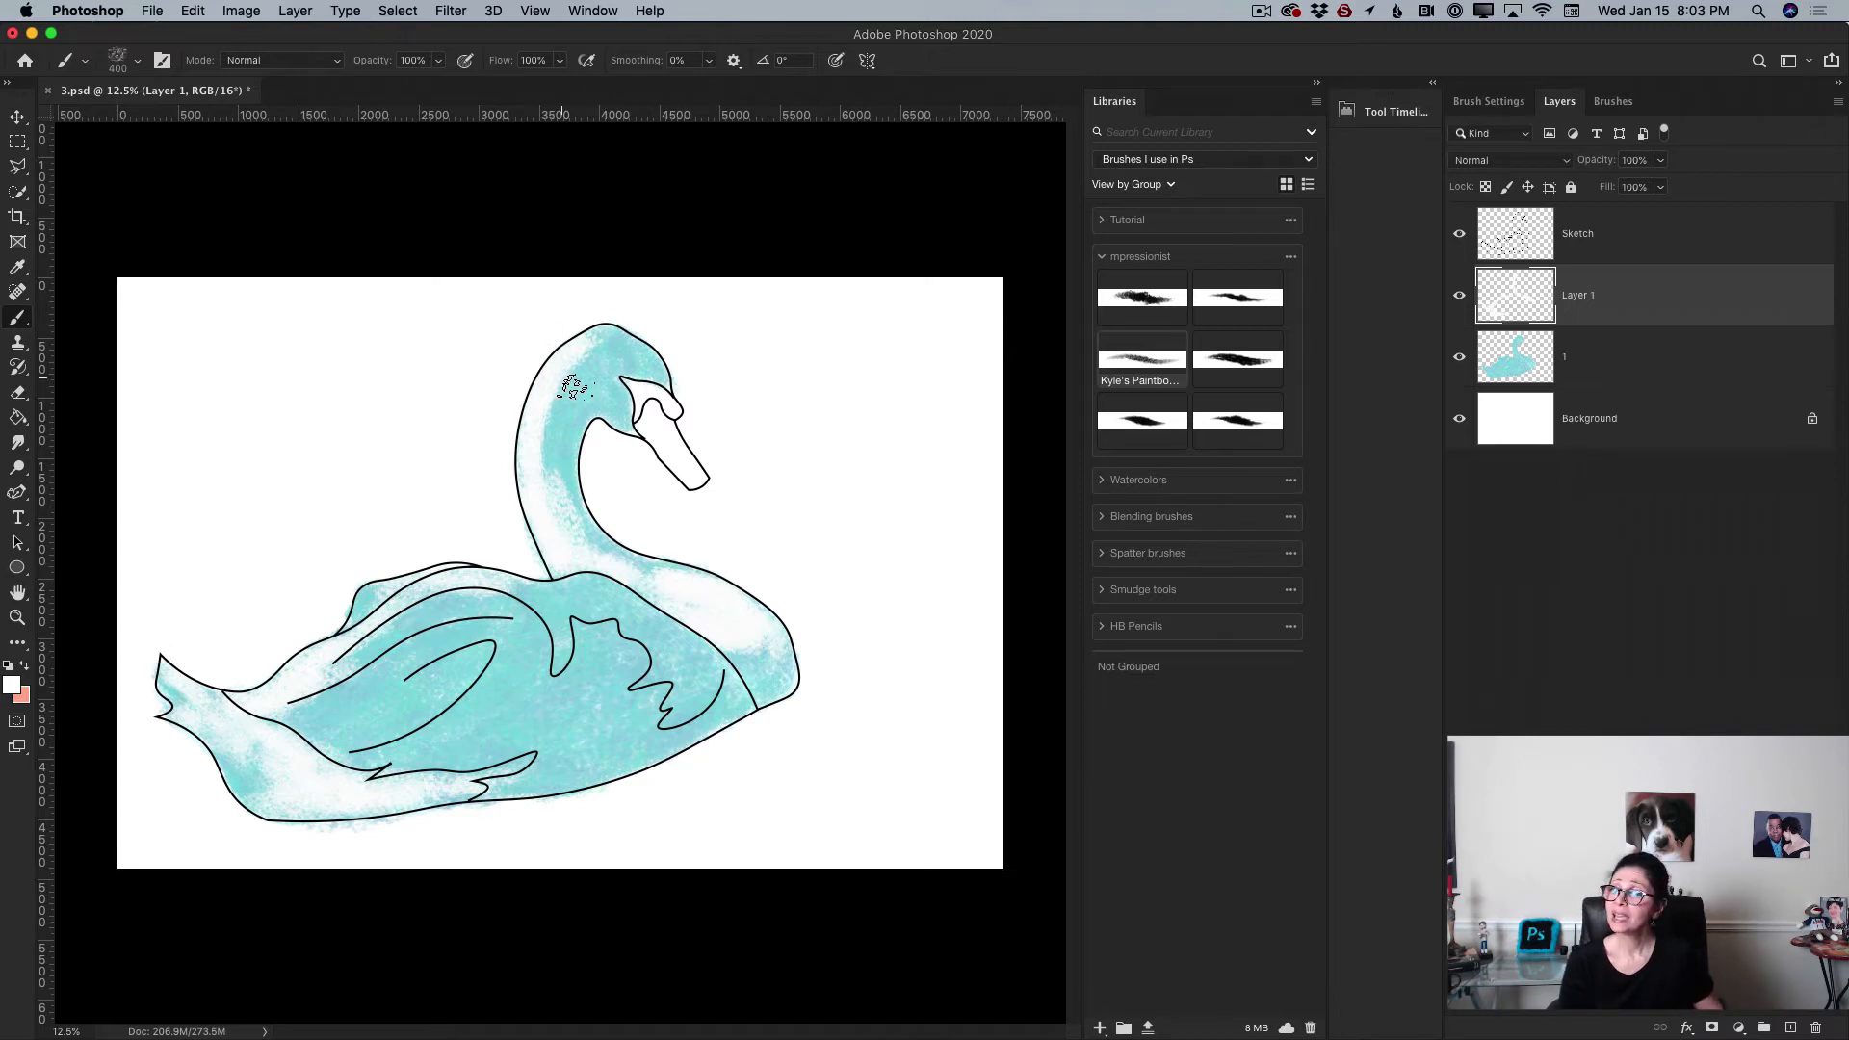
mouse_move(591, 395)
left_mouse_down()
mouse_move(625, 428)
mouse_move(606, 365)
mouse_move(594, 392)
mouse_move(637, 342)
mouse_move(649, 363)
mouse_move(600, 334)
mouse_move(655, 383)
left_mouse_up()
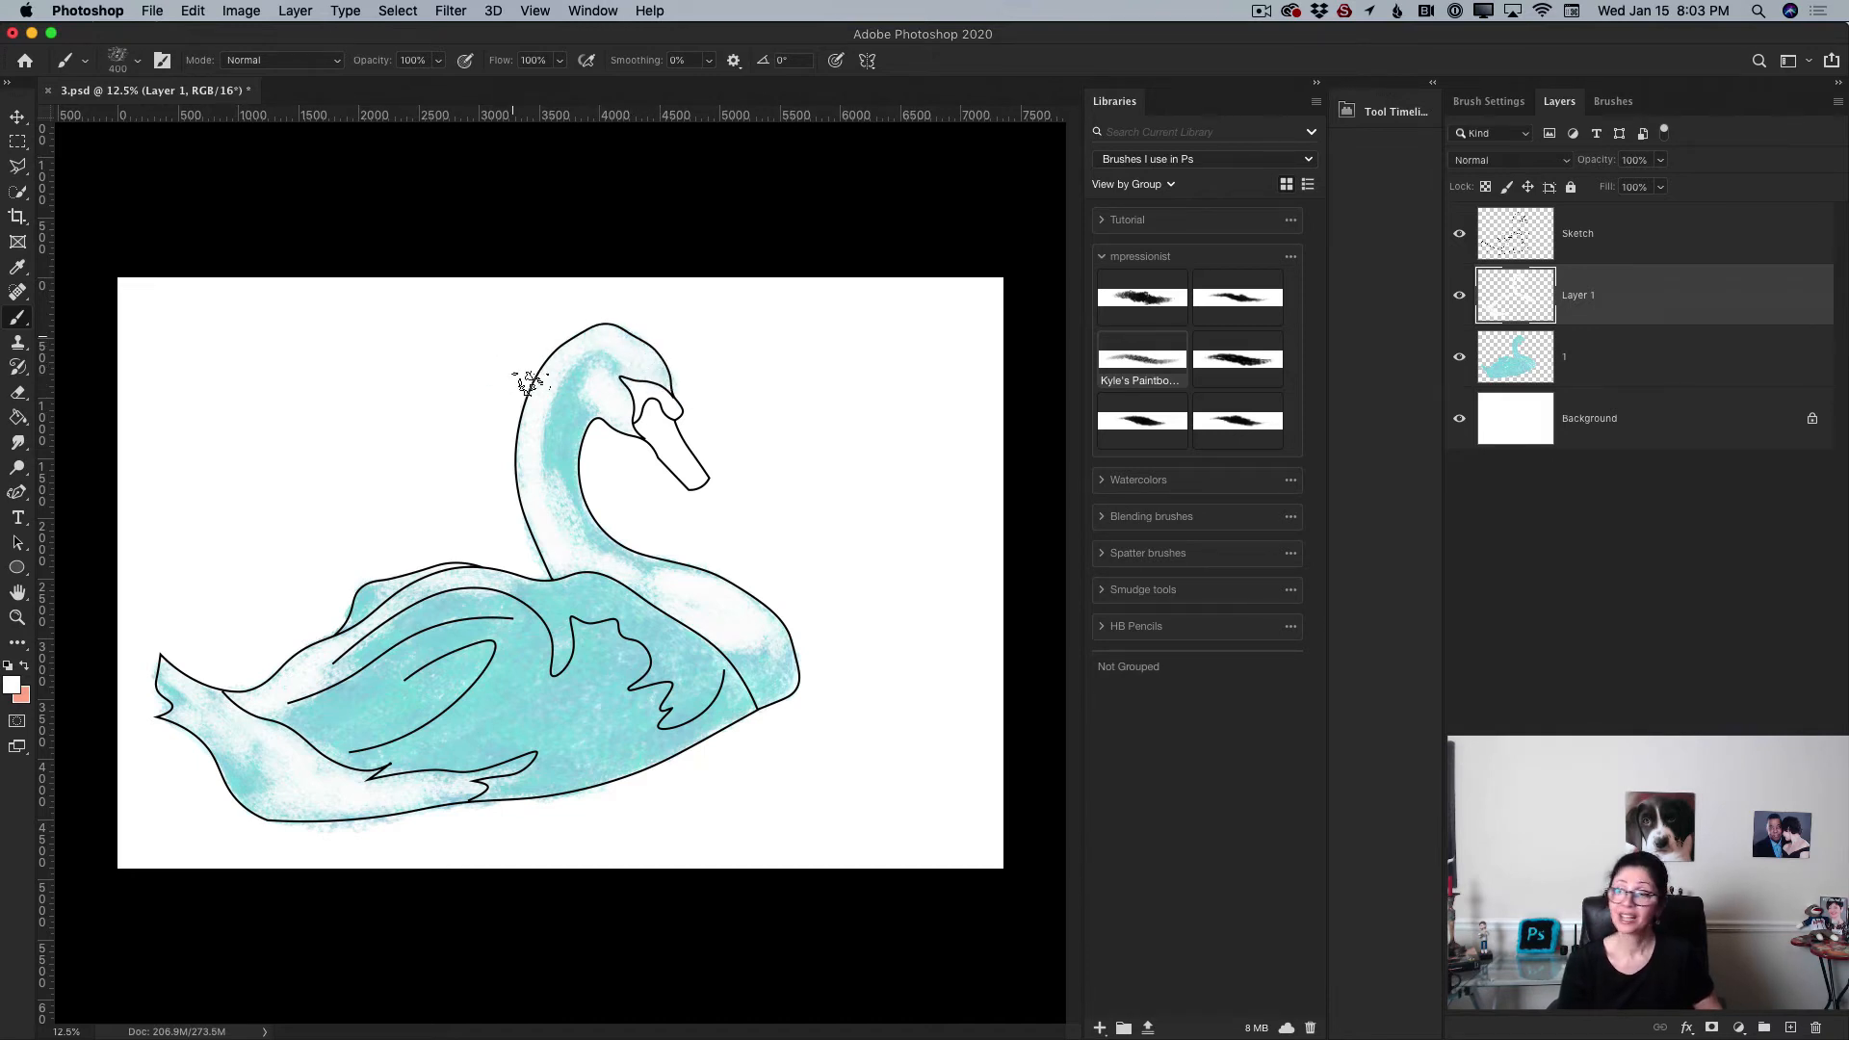
Step: Paint more white highlights over the swan's wings, lower body and tail, enlarging the brush to 700 px
mouse_move(581, 395)
left_mouse_down()
mouse_move(619, 377)
mouse_move(590, 394)
mouse_move(594, 372)
mouse_move(553, 459)
mouse_move(568, 474)
mouse_move(555, 413)
mouse_move(549, 434)
mouse_move(577, 534)
mouse_move(562, 550)
mouse_move(529, 450)
mouse_move(572, 520)
mouse_move(652, 581)
mouse_move(709, 594)
mouse_move(636, 571)
mouse_move(713, 623)
mouse_move(755, 684)
mouse_move(742, 597)
mouse_move(767, 684)
left_mouse_up()
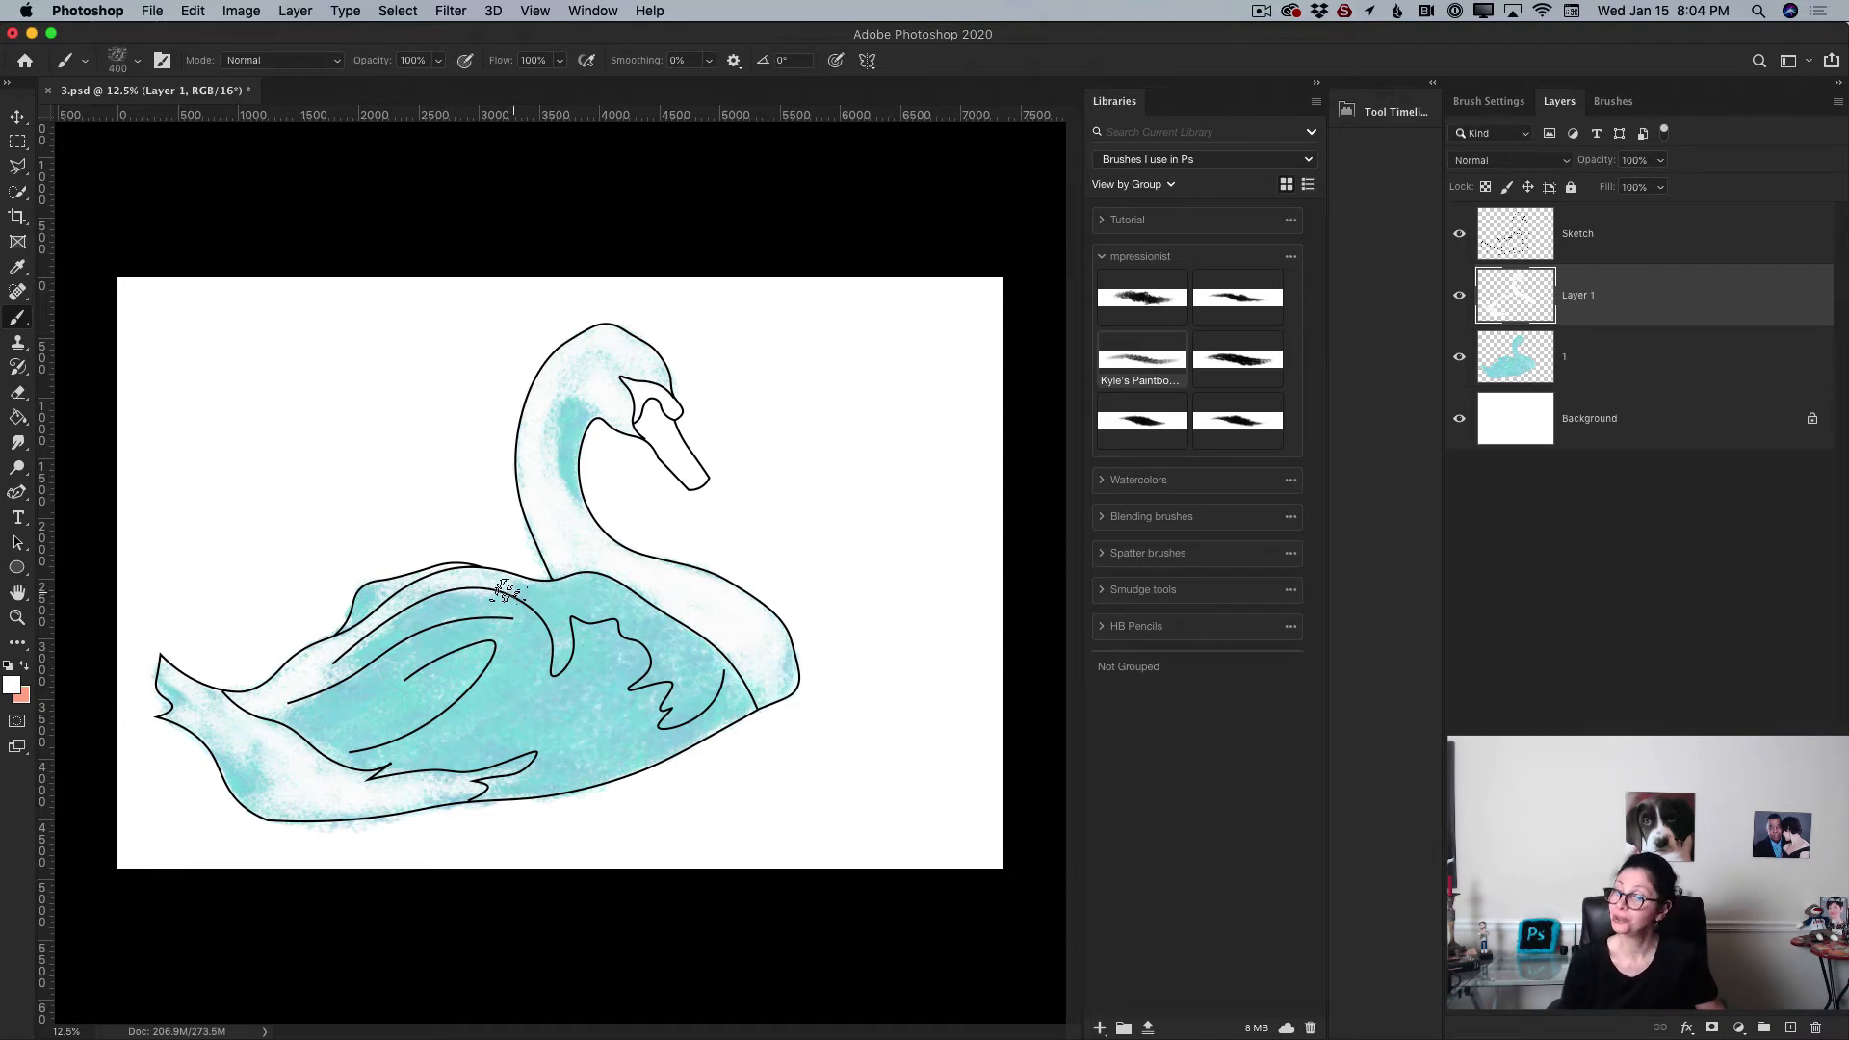
mouse_move(506, 591)
left_mouse_down()
mouse_move(559, 656)
mouse_move(554, 607)
mouse_move(558, 634)
mouse_move(528, 587)
mouse_move(602, 627)
mouse_move(584, 586)
mouse_move(613, 627)
left_mouse_up()
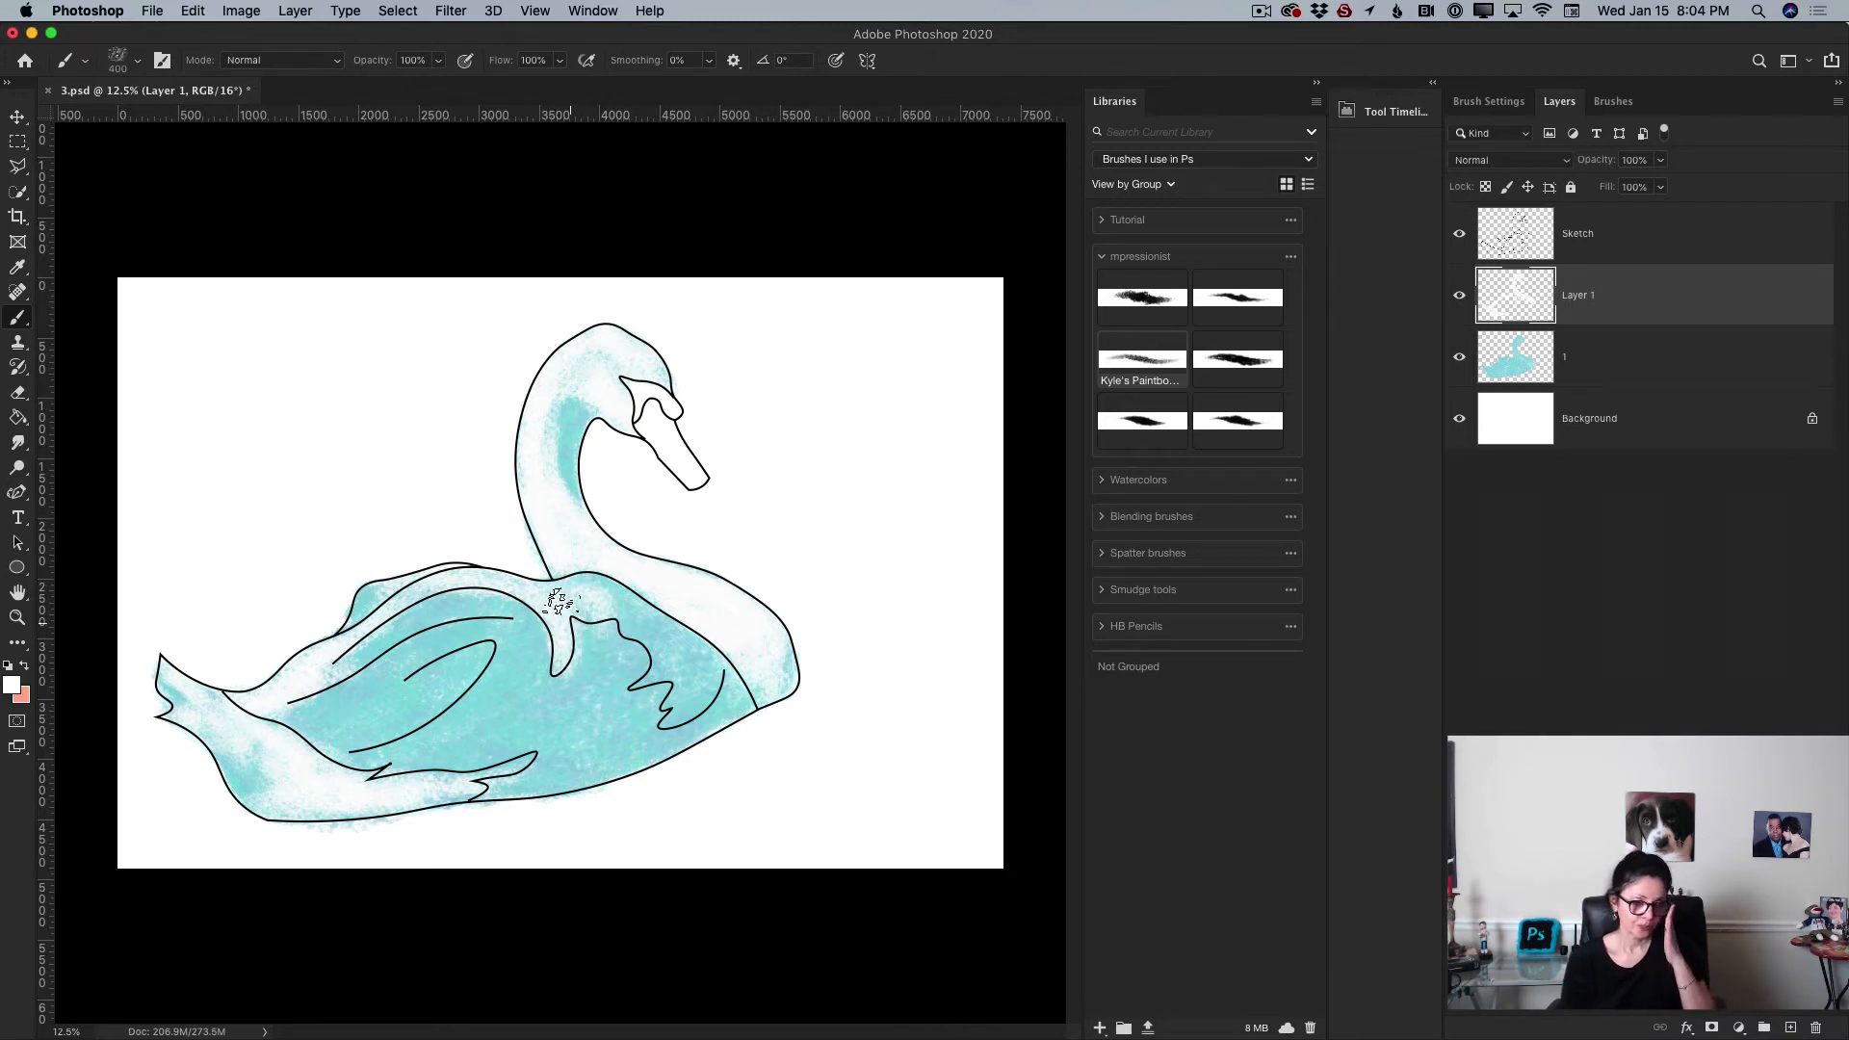
mouse_move(495, 784)
left_mouse_down()
mouse_move(559, 754)
mouse_move(483, 791)
mouse_move(616, 731)
mouse_move(537, 788)
mouse_move(587, 742)
left_mouse_up()
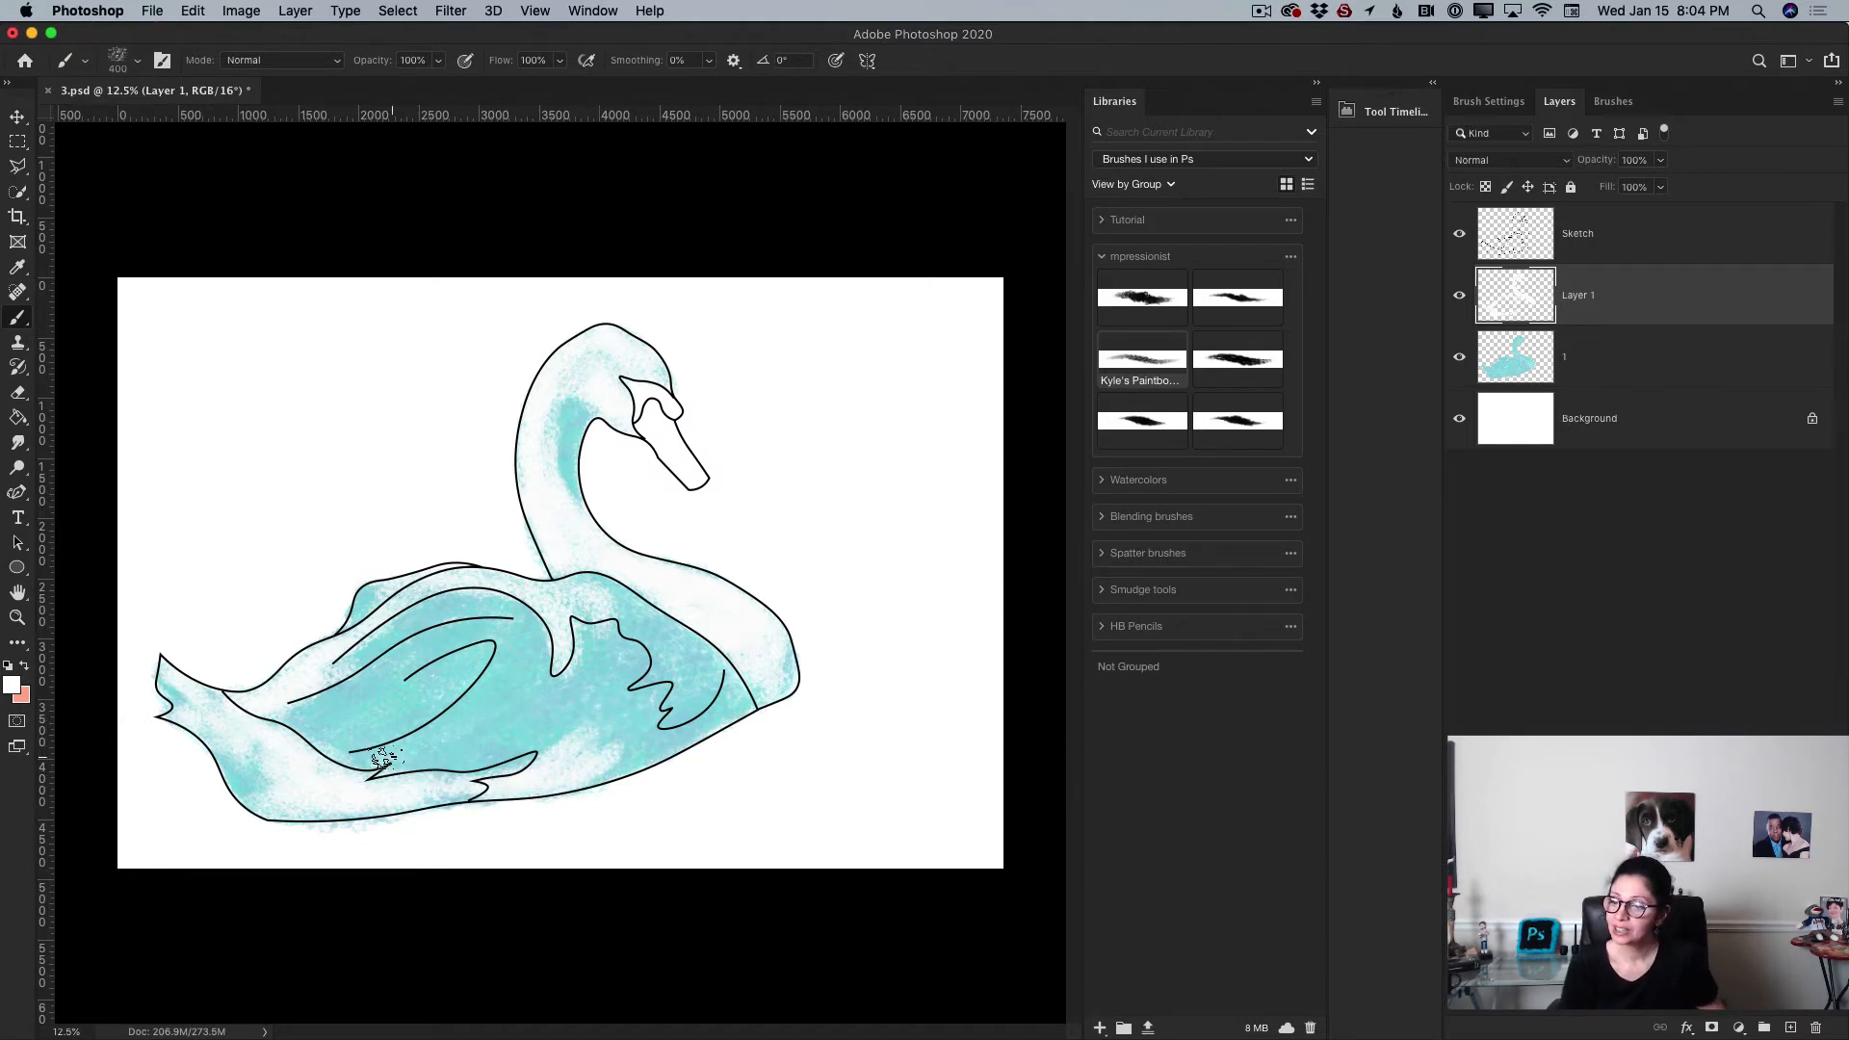
mouse_move(382, 758)
left_mouse_down()
mouse_move(453, 731)
mouse_move(382, 749)
mouse_move(465, 748)
mouse_move(418, 771)
mouse_move(512, 716)
mouse_move(517, 742)
mouse_move(477, 755)
mouse_move(557, 710)
mouse_move(436, 742)
mouse_move(483, 709)
left_mouse_up()
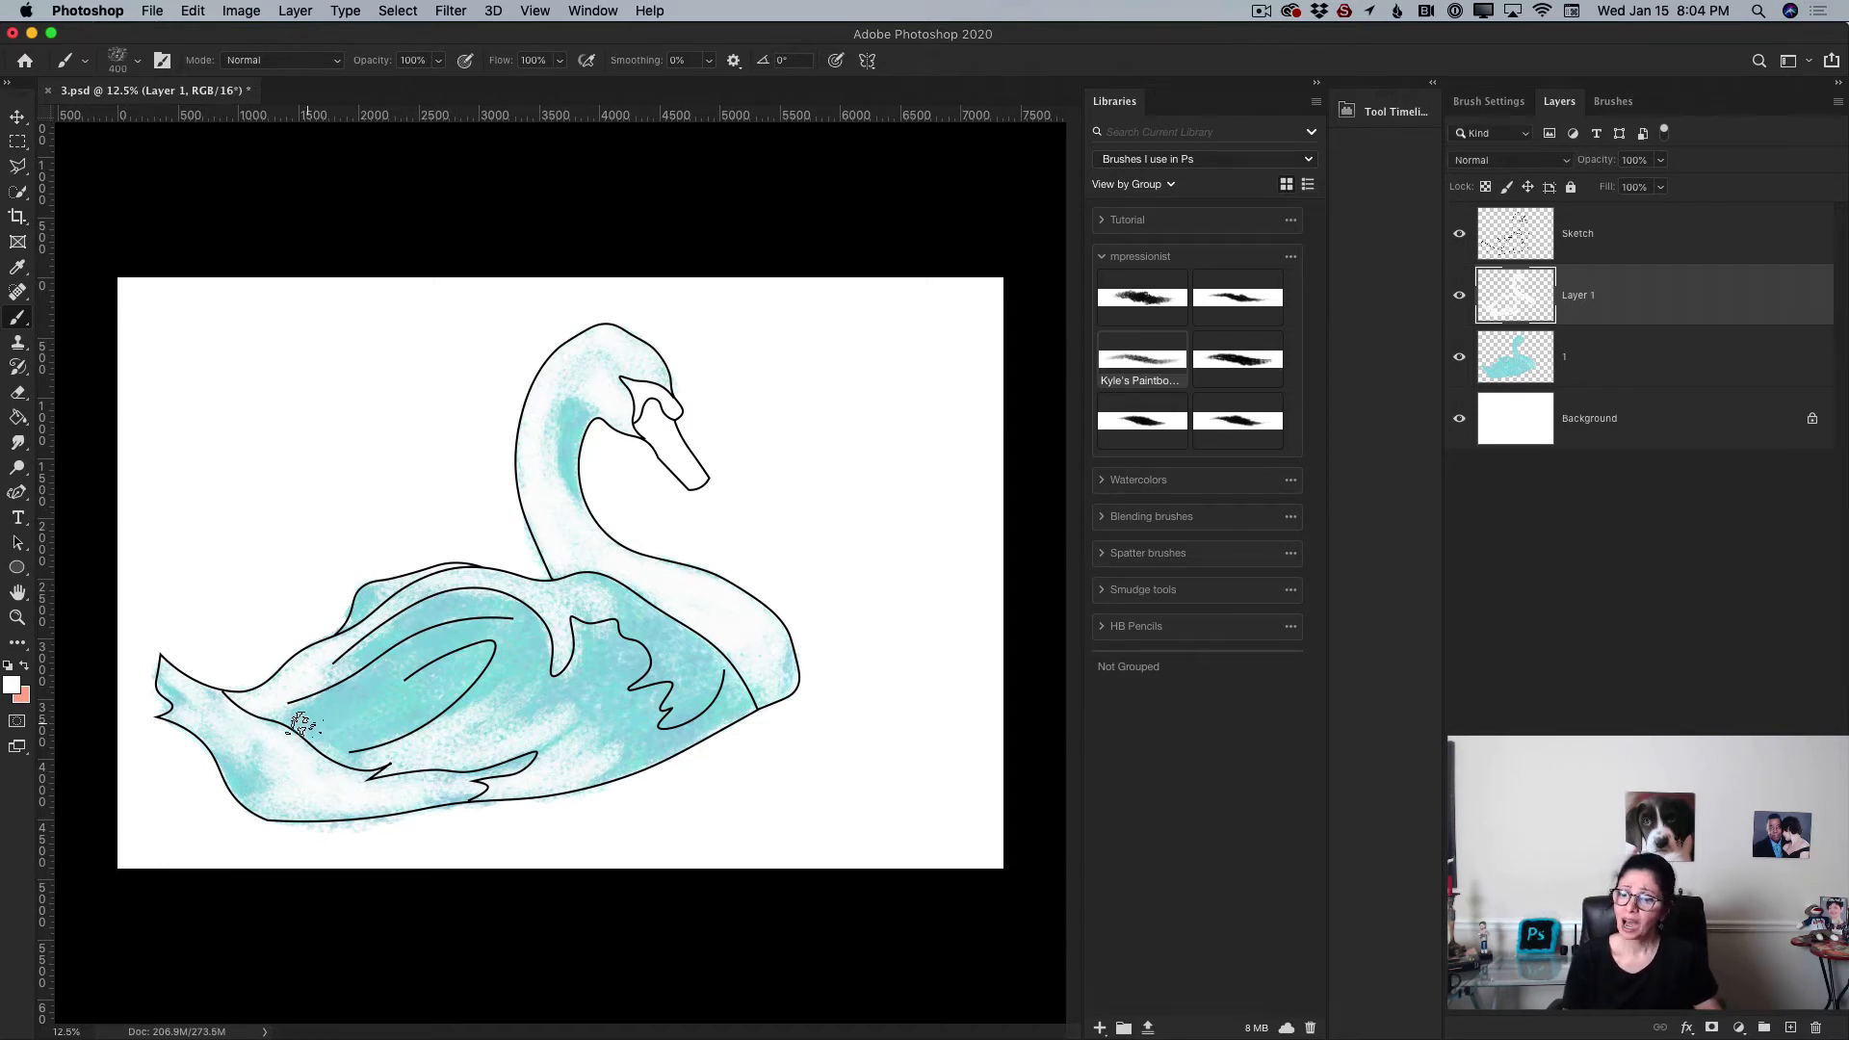
mouse_move(310, 722)
left_mouse_down()
mouse_move(366, 706)
mouse_move(380, 679)
mouse_move(406, 691)
mouse_move(327, 731)
mouse_move(414, 701)
mouse_move(486, 655)
mouse_move(445, 708)
mouse_move(476, 623)
mouse_move(412, 655)
mouse_move(460, 628)
left_mouse_up()
left_click_drag(378, 680, 428, 654)
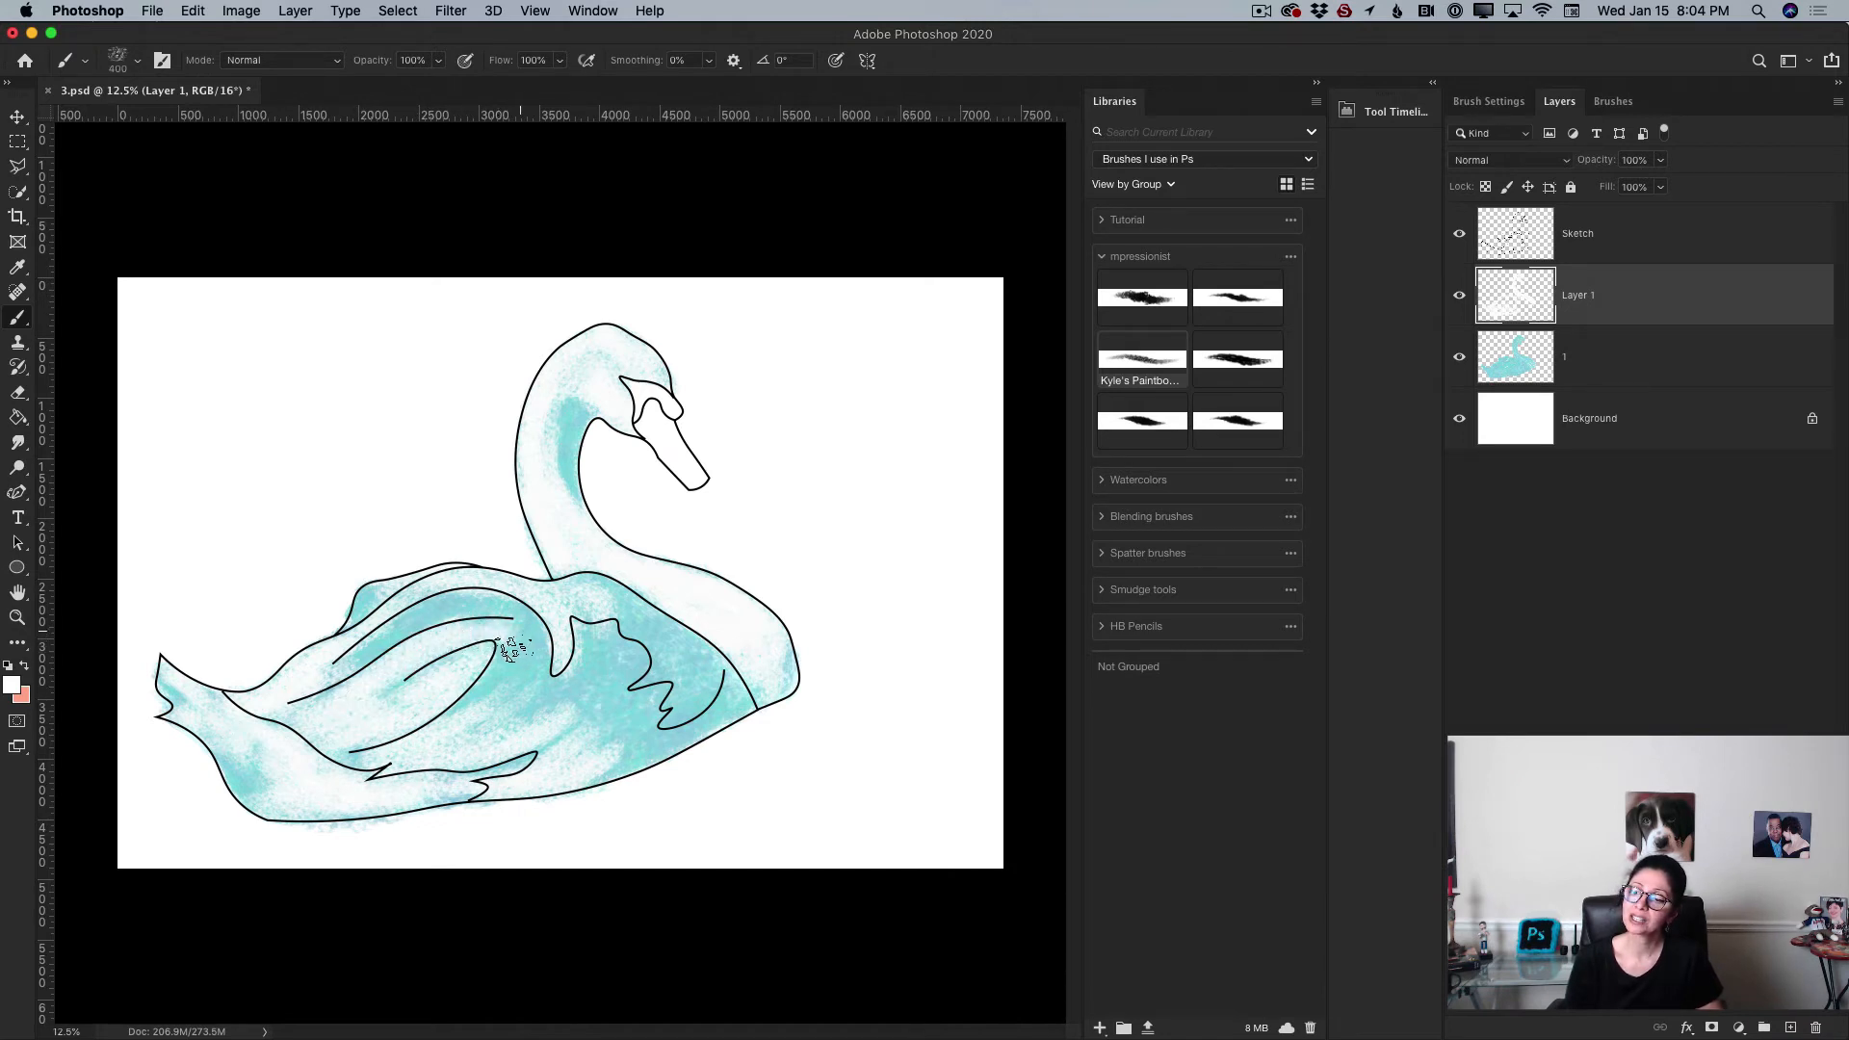
left_click_drag(362, 664, 504, 611)
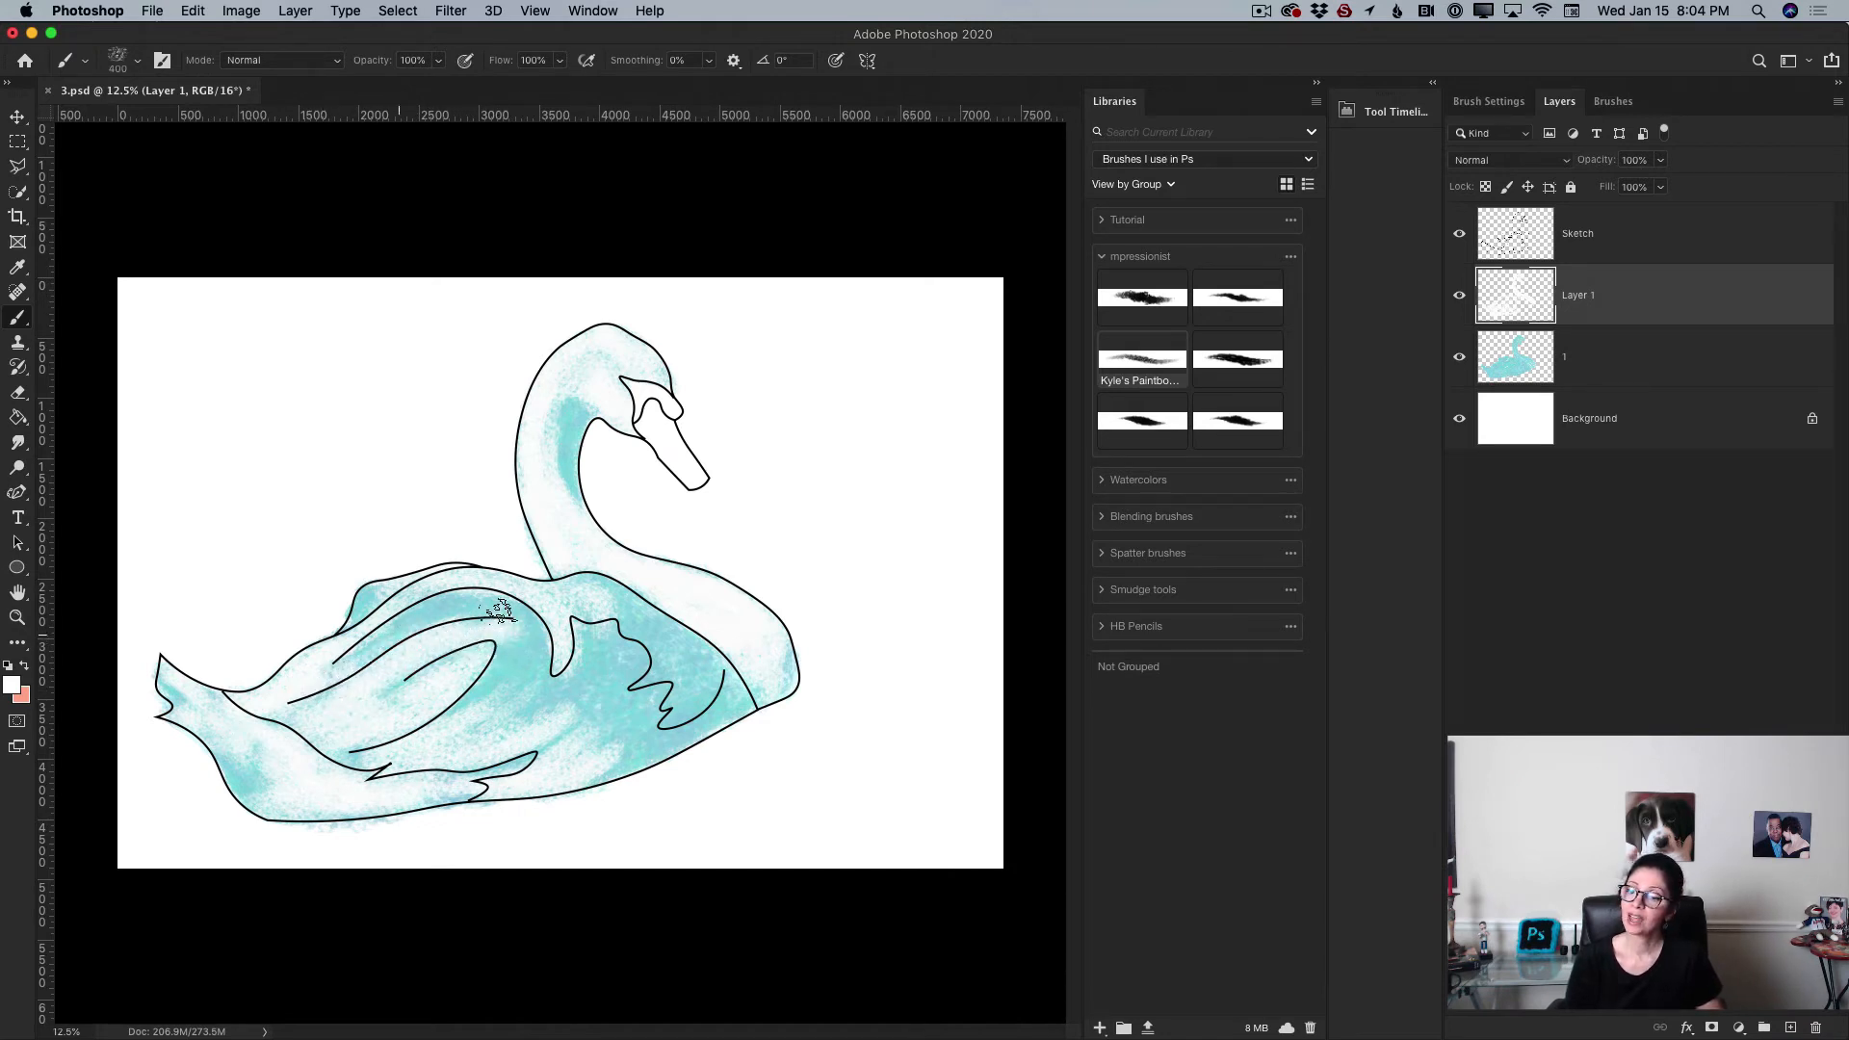
mouse_move(302, 736)
left_mouse_down()
mouse_move(180, 711)
mouse_move(243, 752)
mouse_move(180, 690)
mouse_move(257, 795)
left_mouse_up()
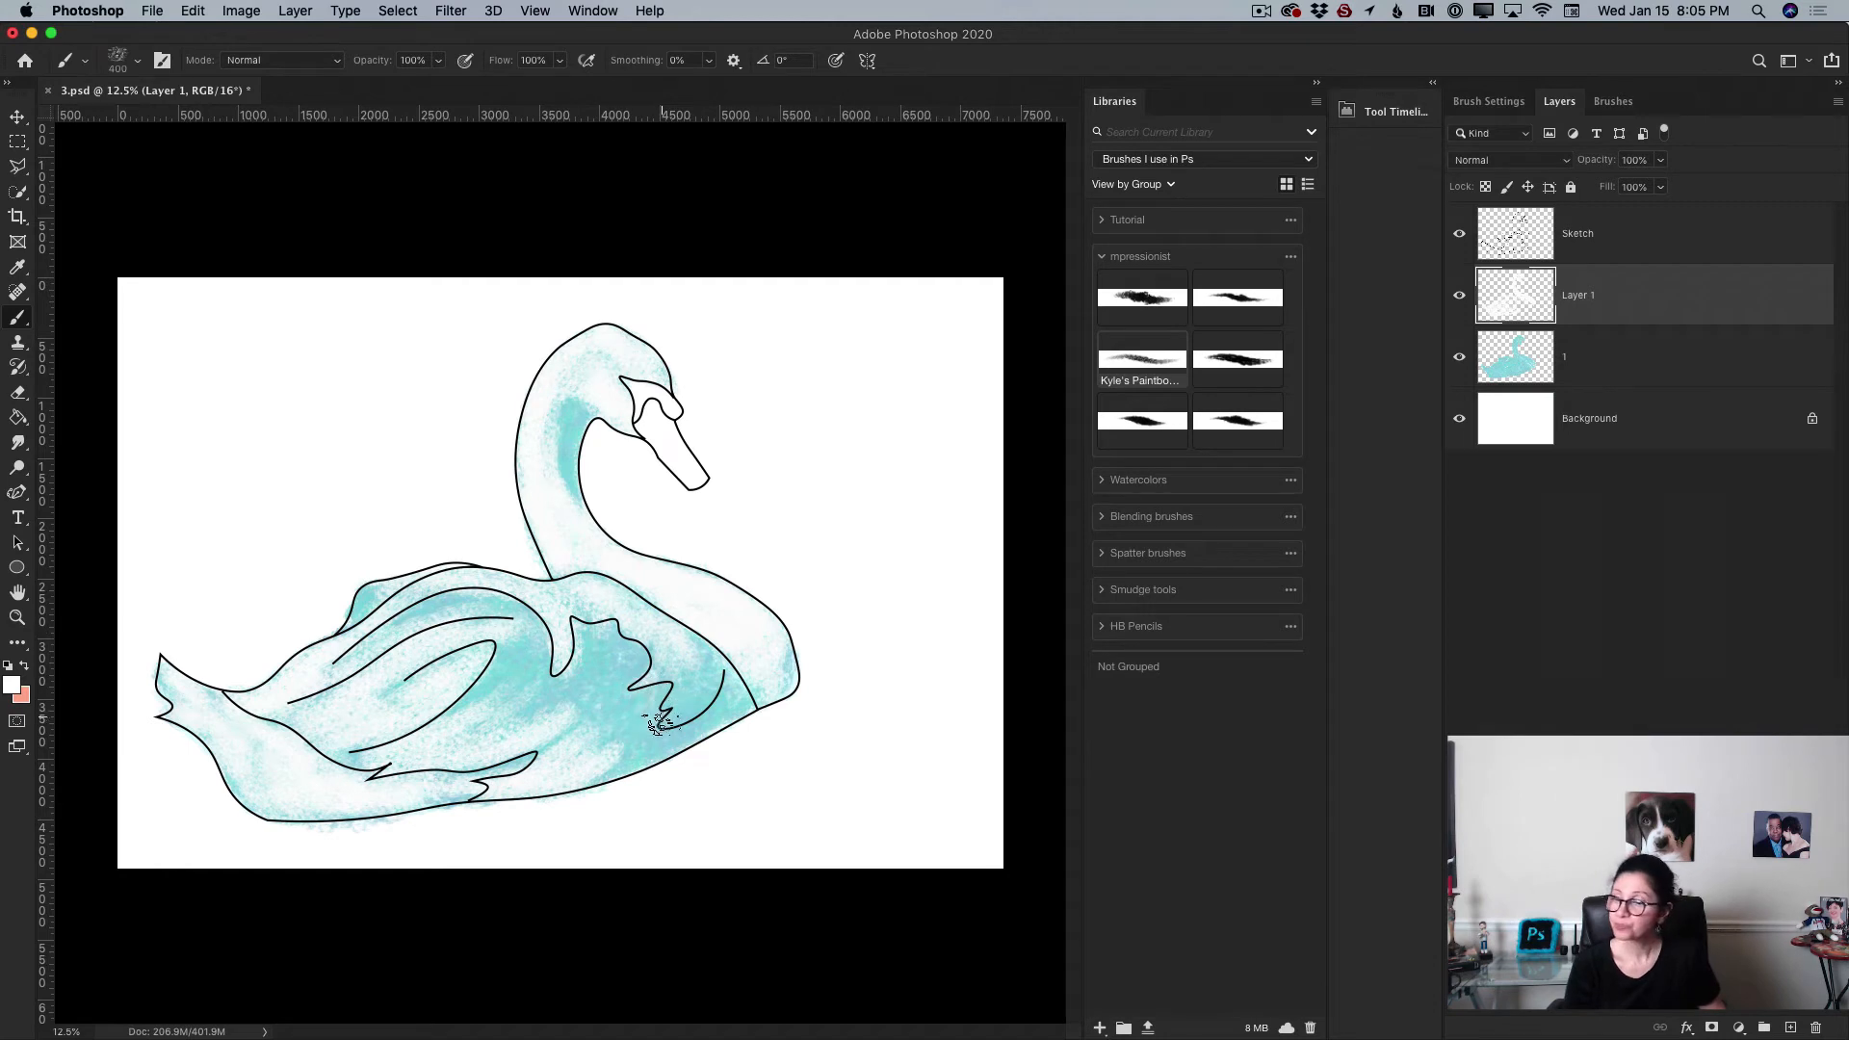
key("bracketright")
key("bracketright")
key("bracketright")
key("bracketright")
key("bracketright")
key("bracketright")
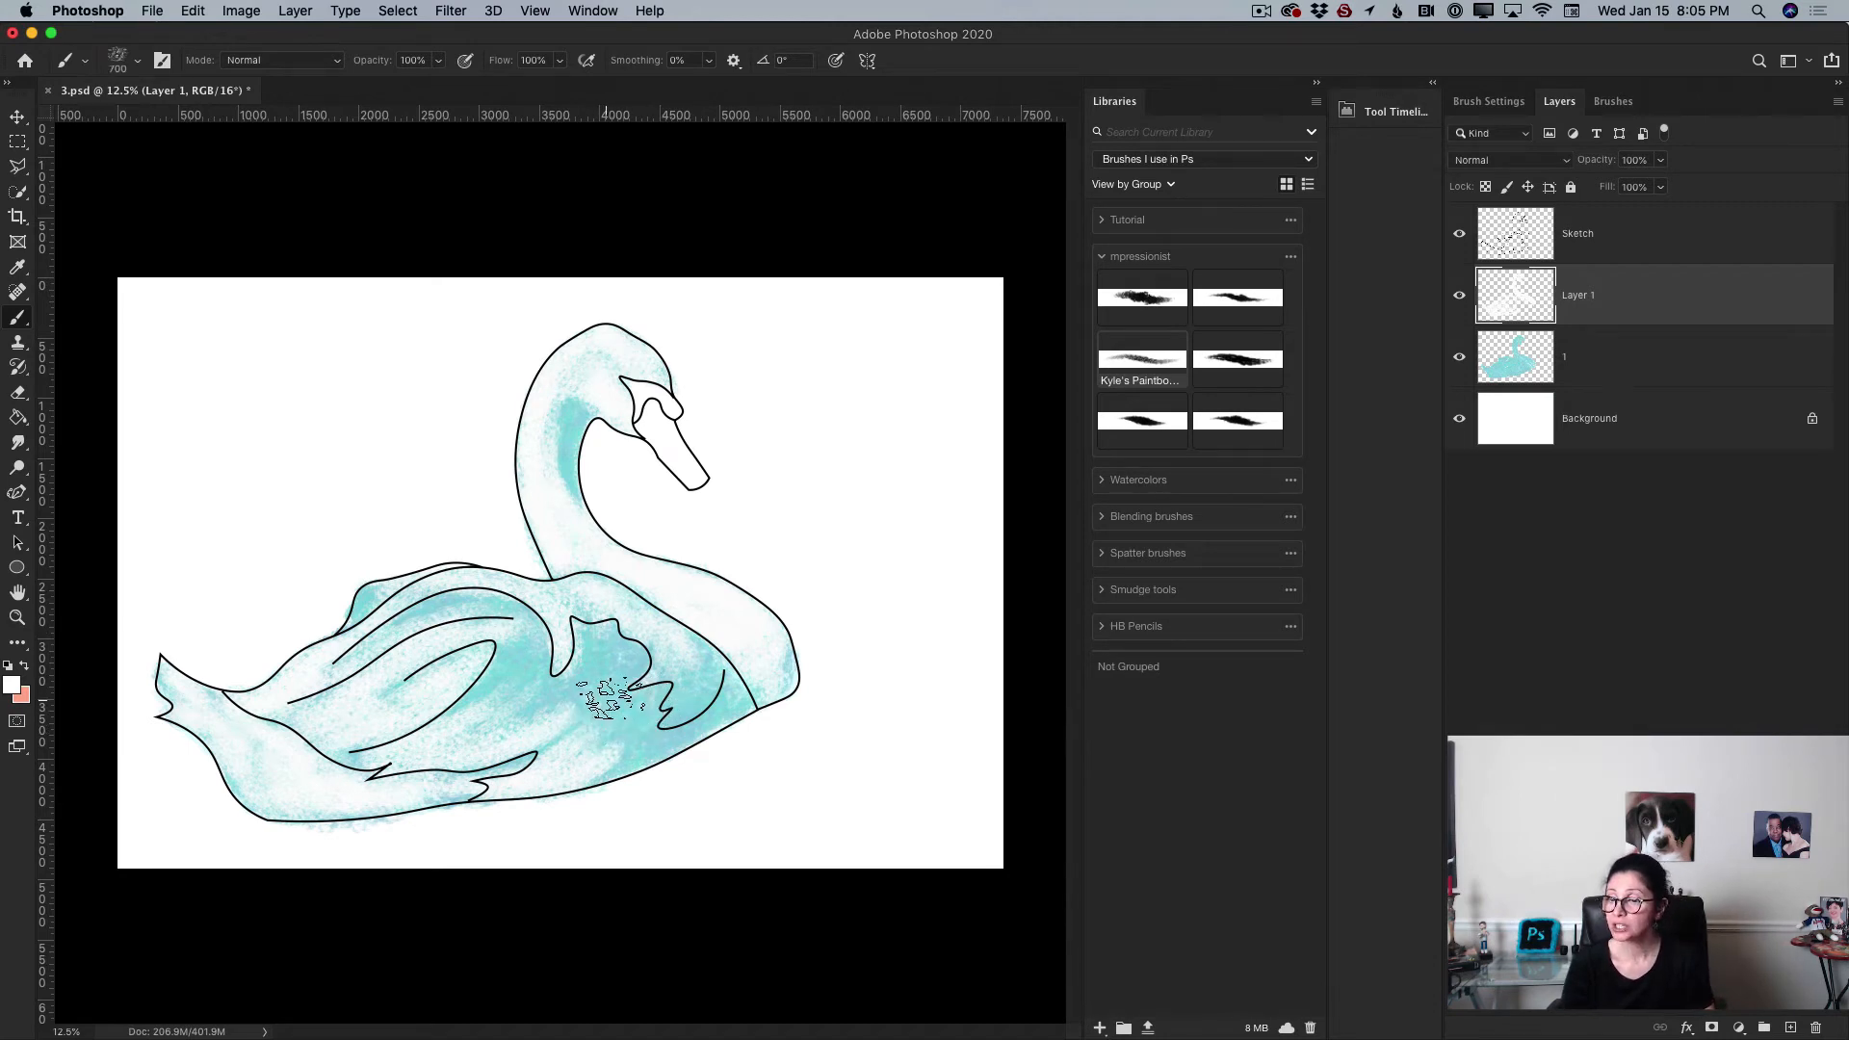
mouse_move(581, 701)
left_mouse_down()
mouse_move(466, 712)
mouse_move(538, 627)
mouse_move(541, 680)
mouse_move(449, 731)
mouse_move(487, 741)
mouse_move(589, 695)
mouse_move(622, 651)
mouse_move(603, 667)
mouse_move(594, 632)
mouse_move(613, 665)
mouse_move(627, 651)
mouse_move(617, 680)
mouse_move(530, 728)
mouse_move(612, 708)
mouse_move(598, 728)
mouse_move(634, 689)
mouse_move(583, 743)
mouse_move(540, 752)
mouse_move(610, 752)
mouse_move(568, 599)
left_mouse_up()
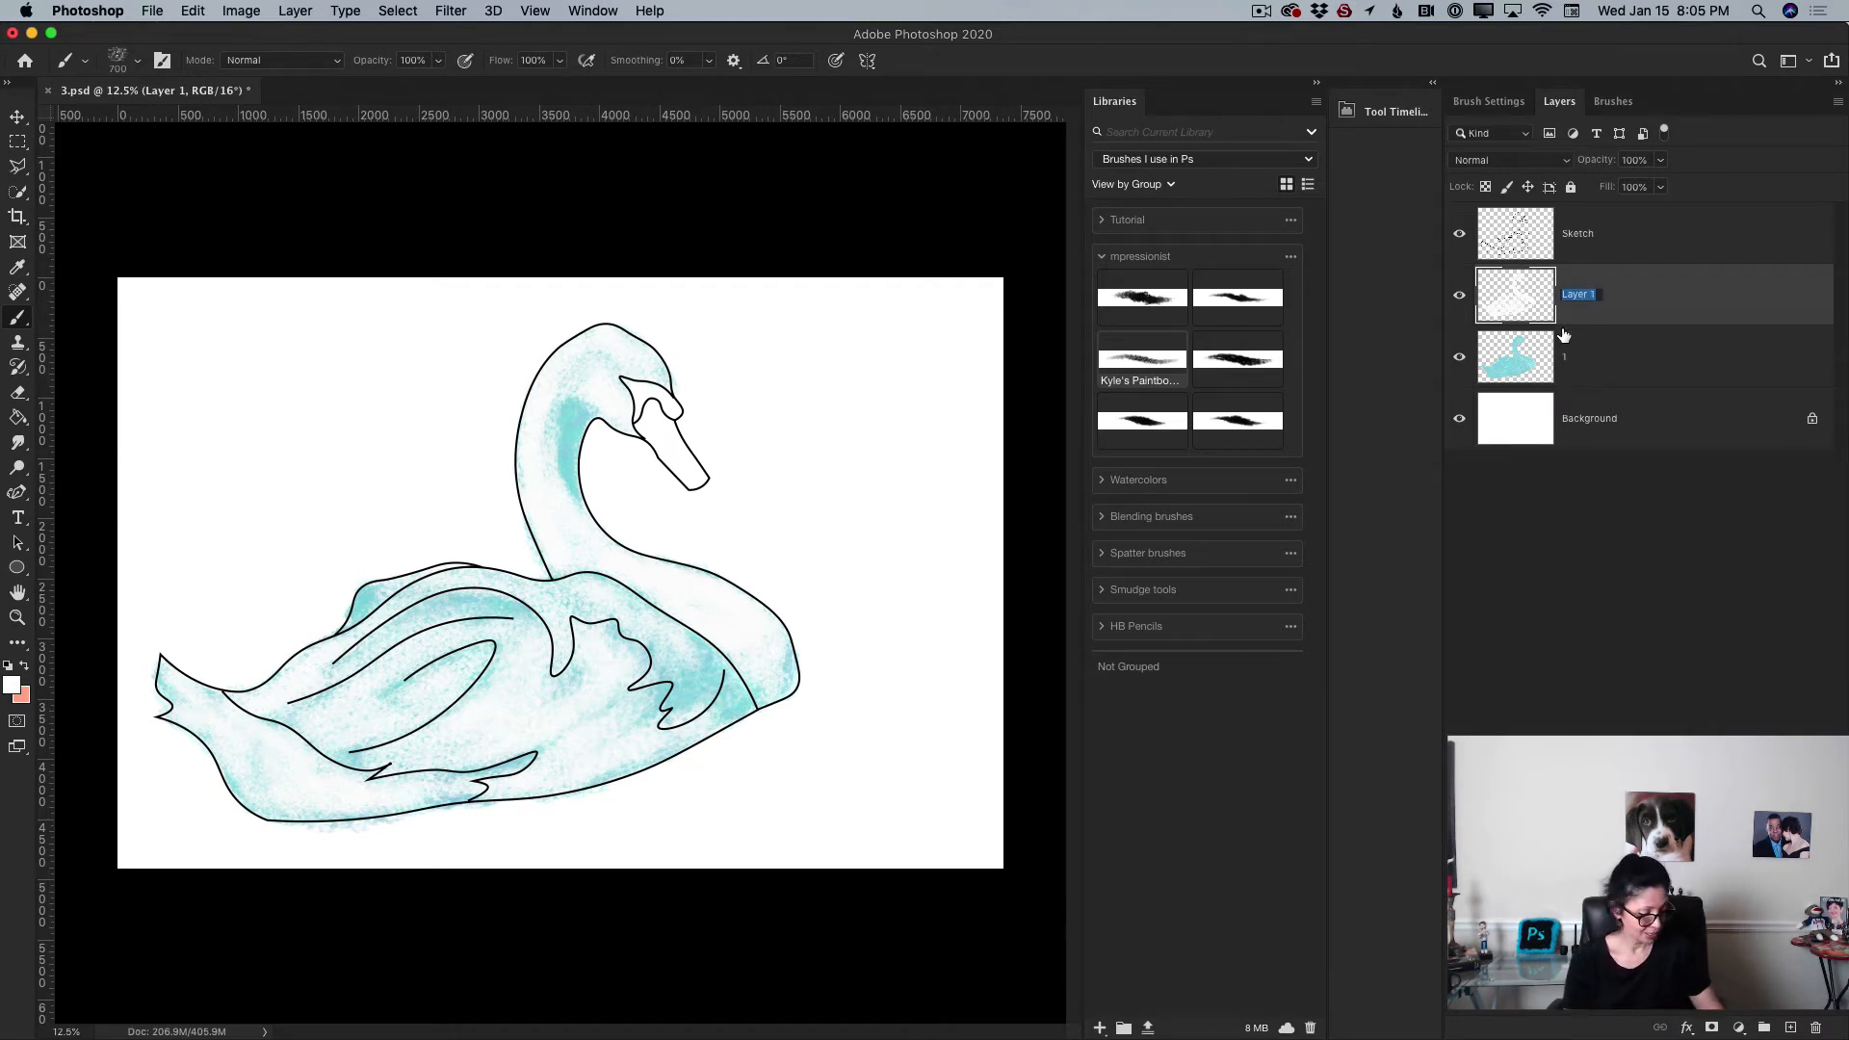
Step: Rename the highlight layer 2 and lower its opacity to 89%
key("Return")
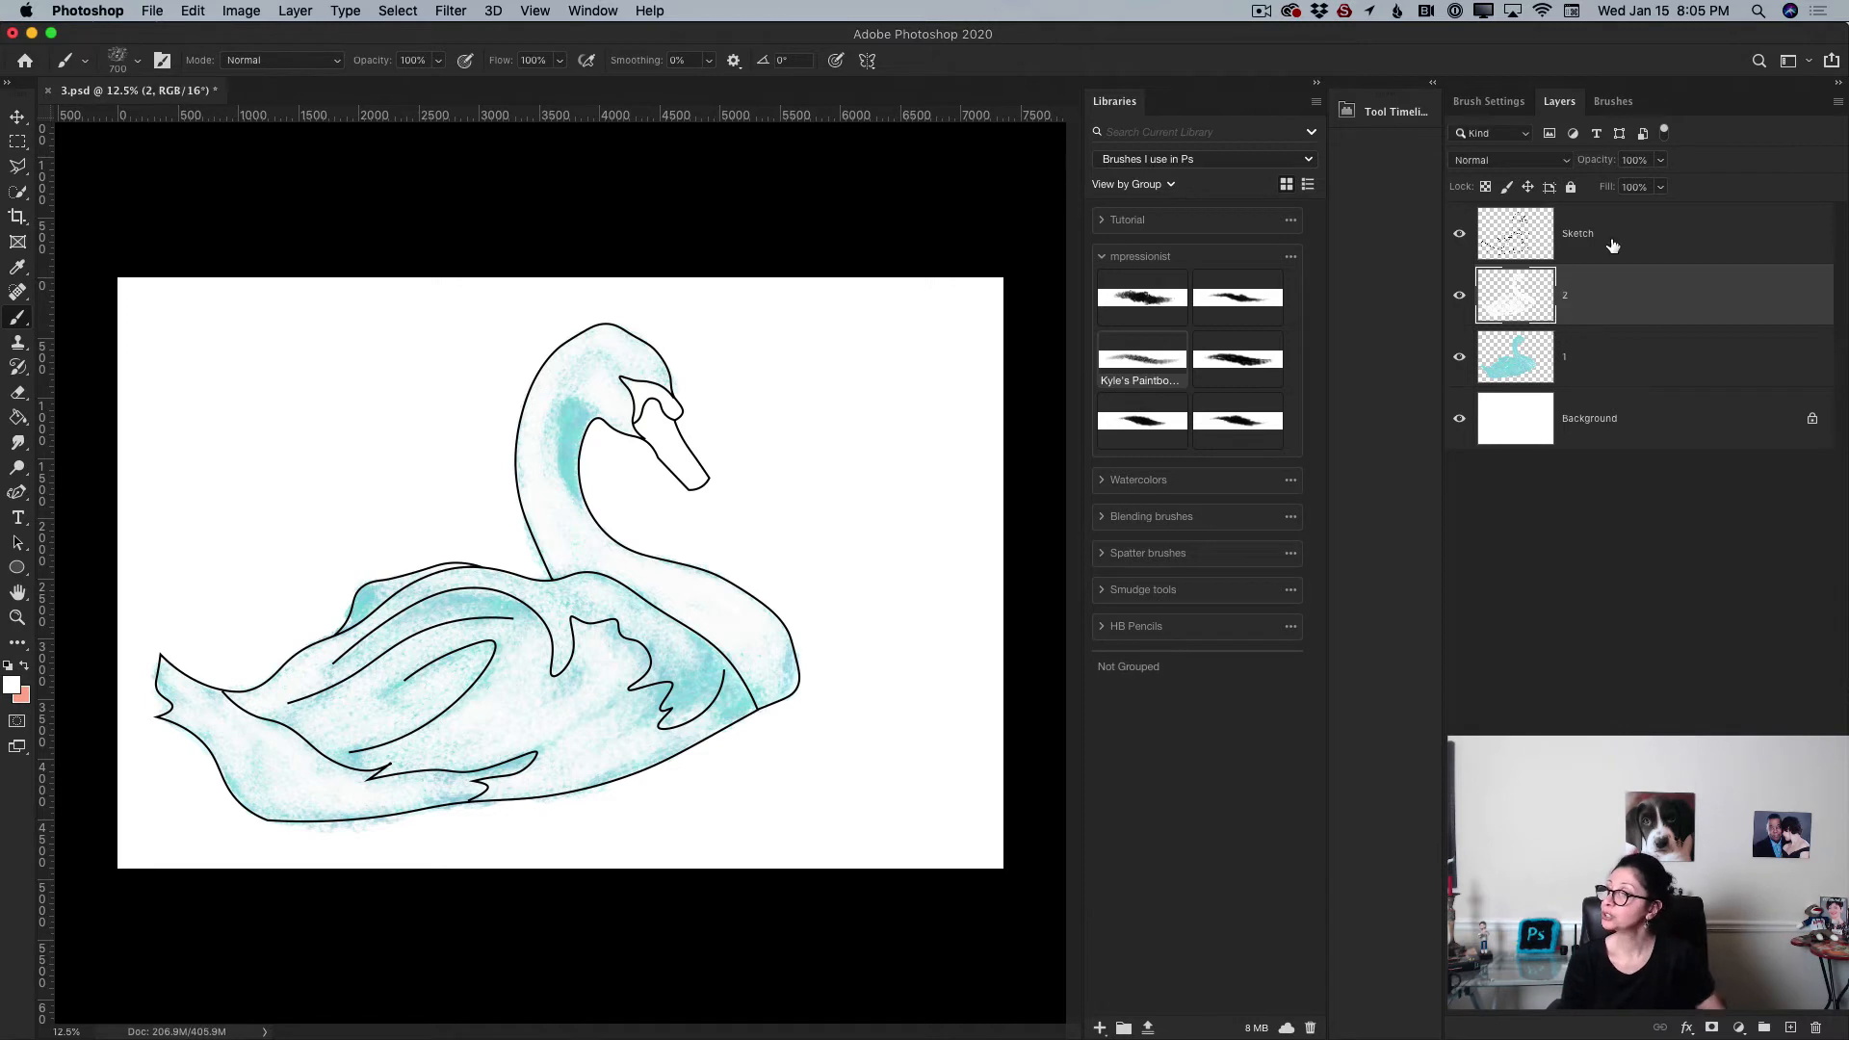
left_click(1659, 160)
left_click_drag(1634, 189, 1626, 192)
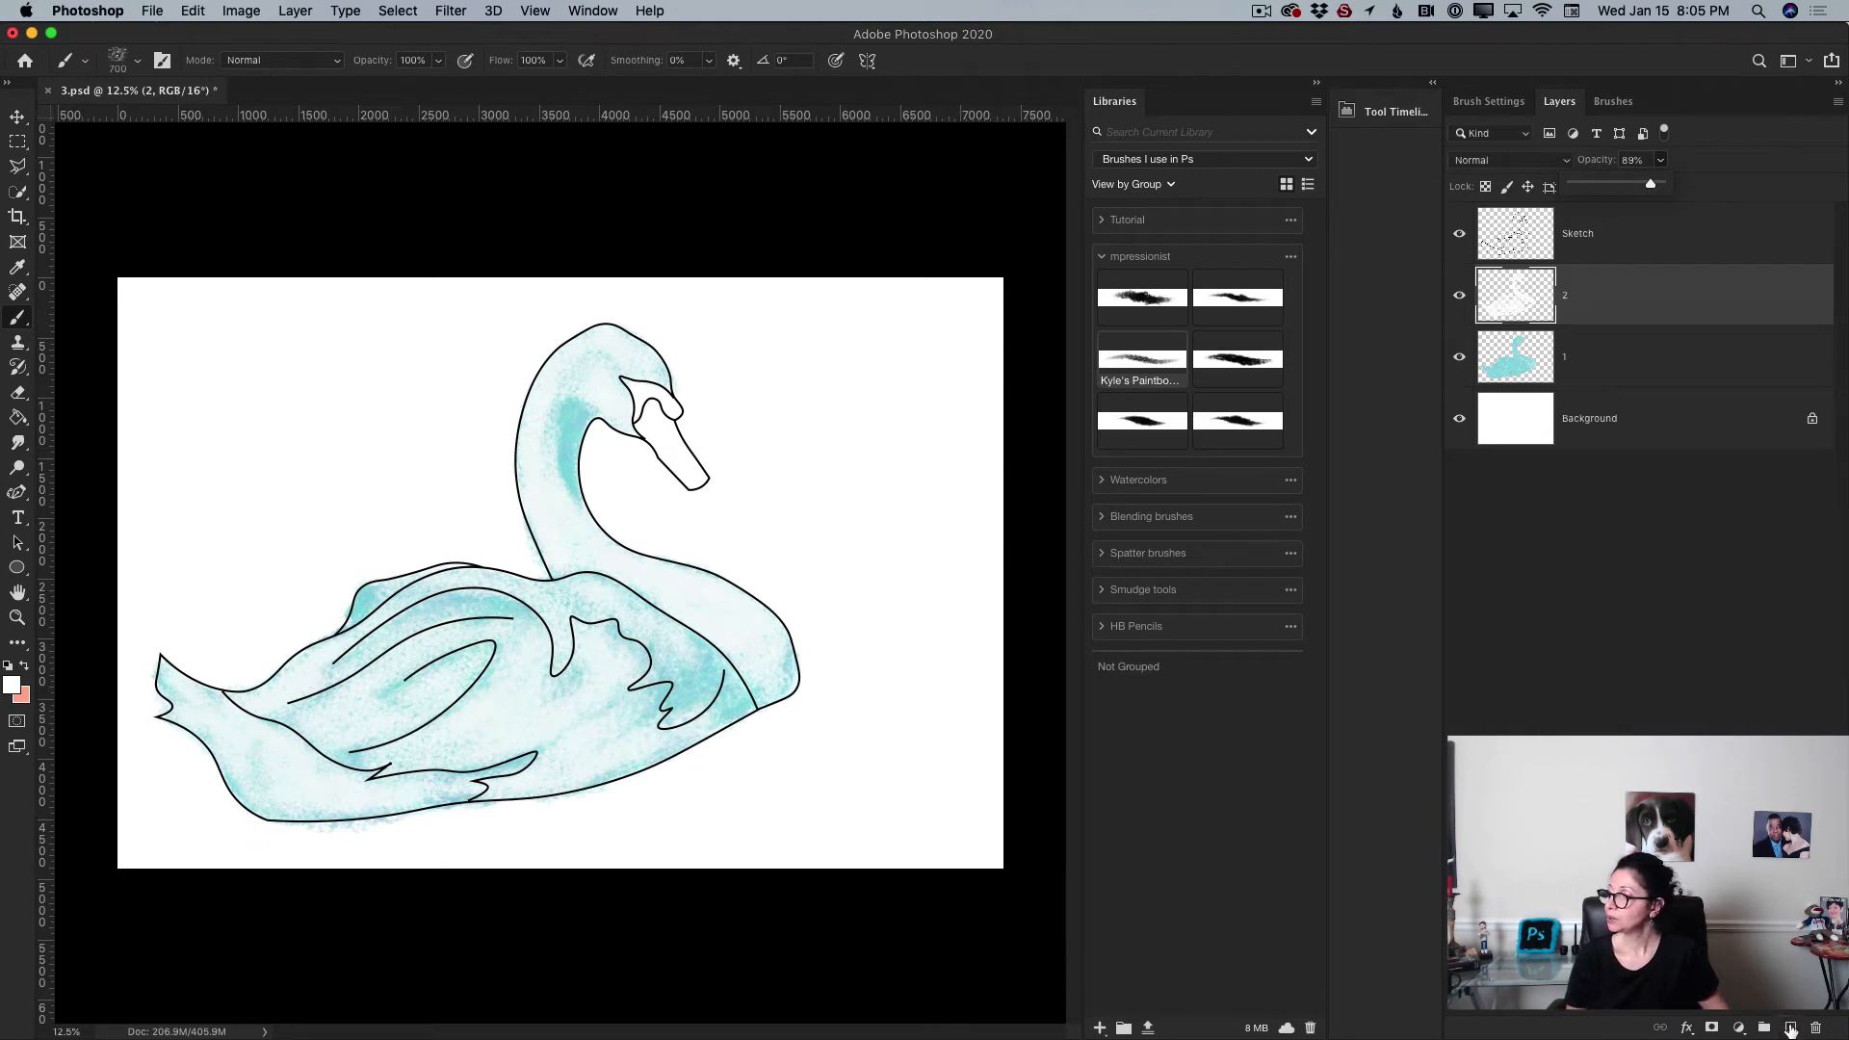
Step: Add a new layer above layer 2 and rename it 3
left_click(1790, 1028)
double_click(1579, 294)
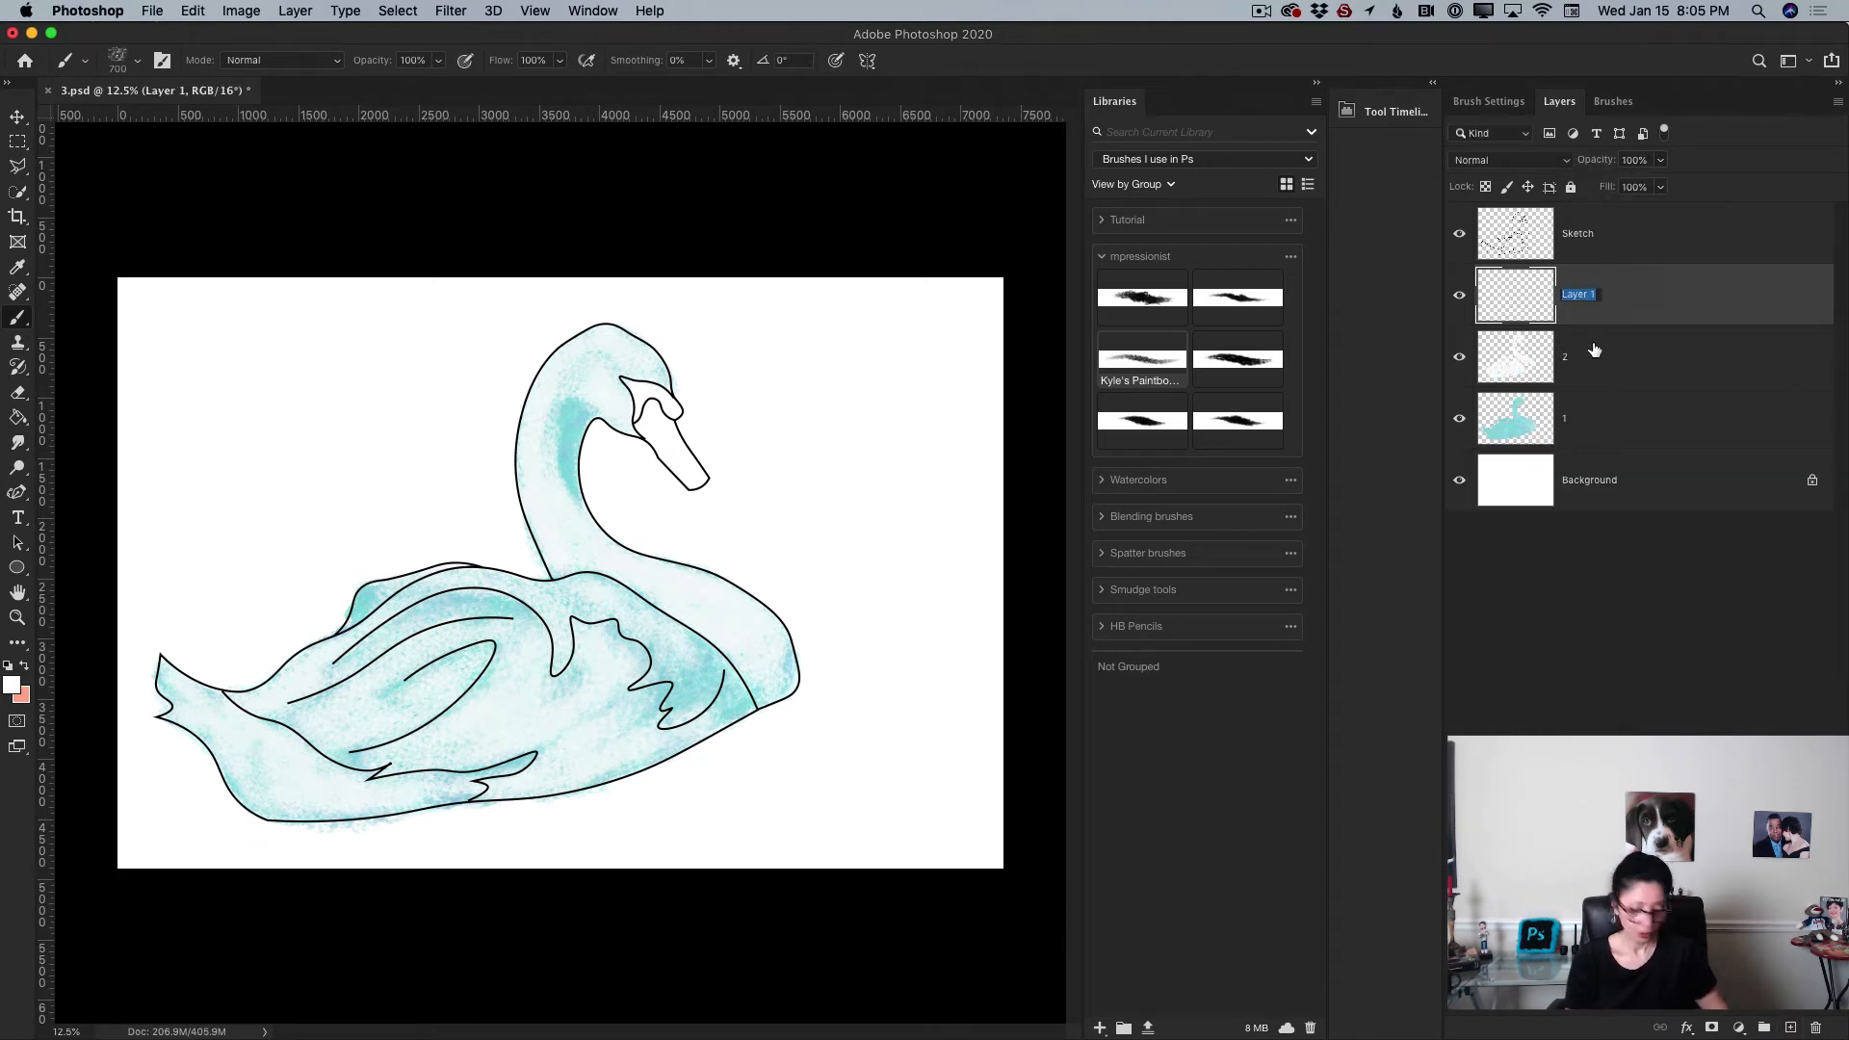
type("3")
key("Return")
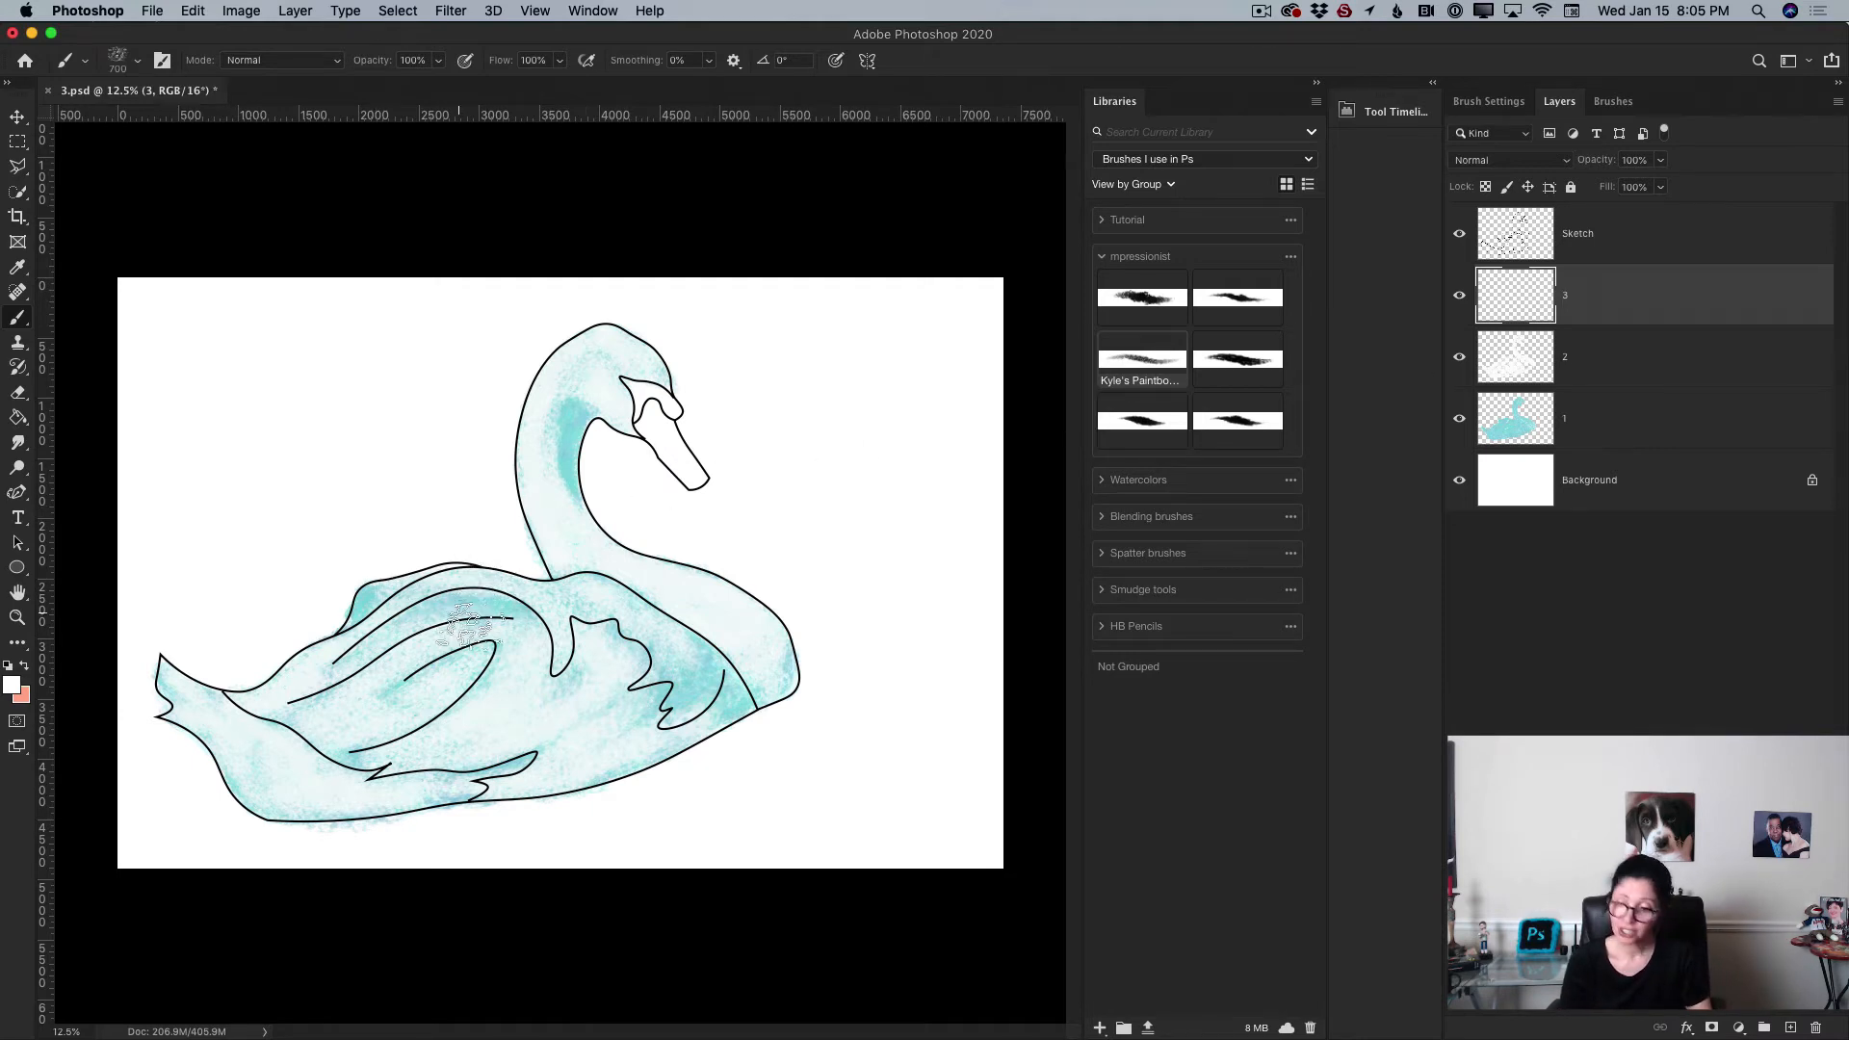
Step: Paint white strokes on layer 3 across the swan's tail and wing, reducing the brush to 300 px
key("bracketleft")
key("bracketleft")
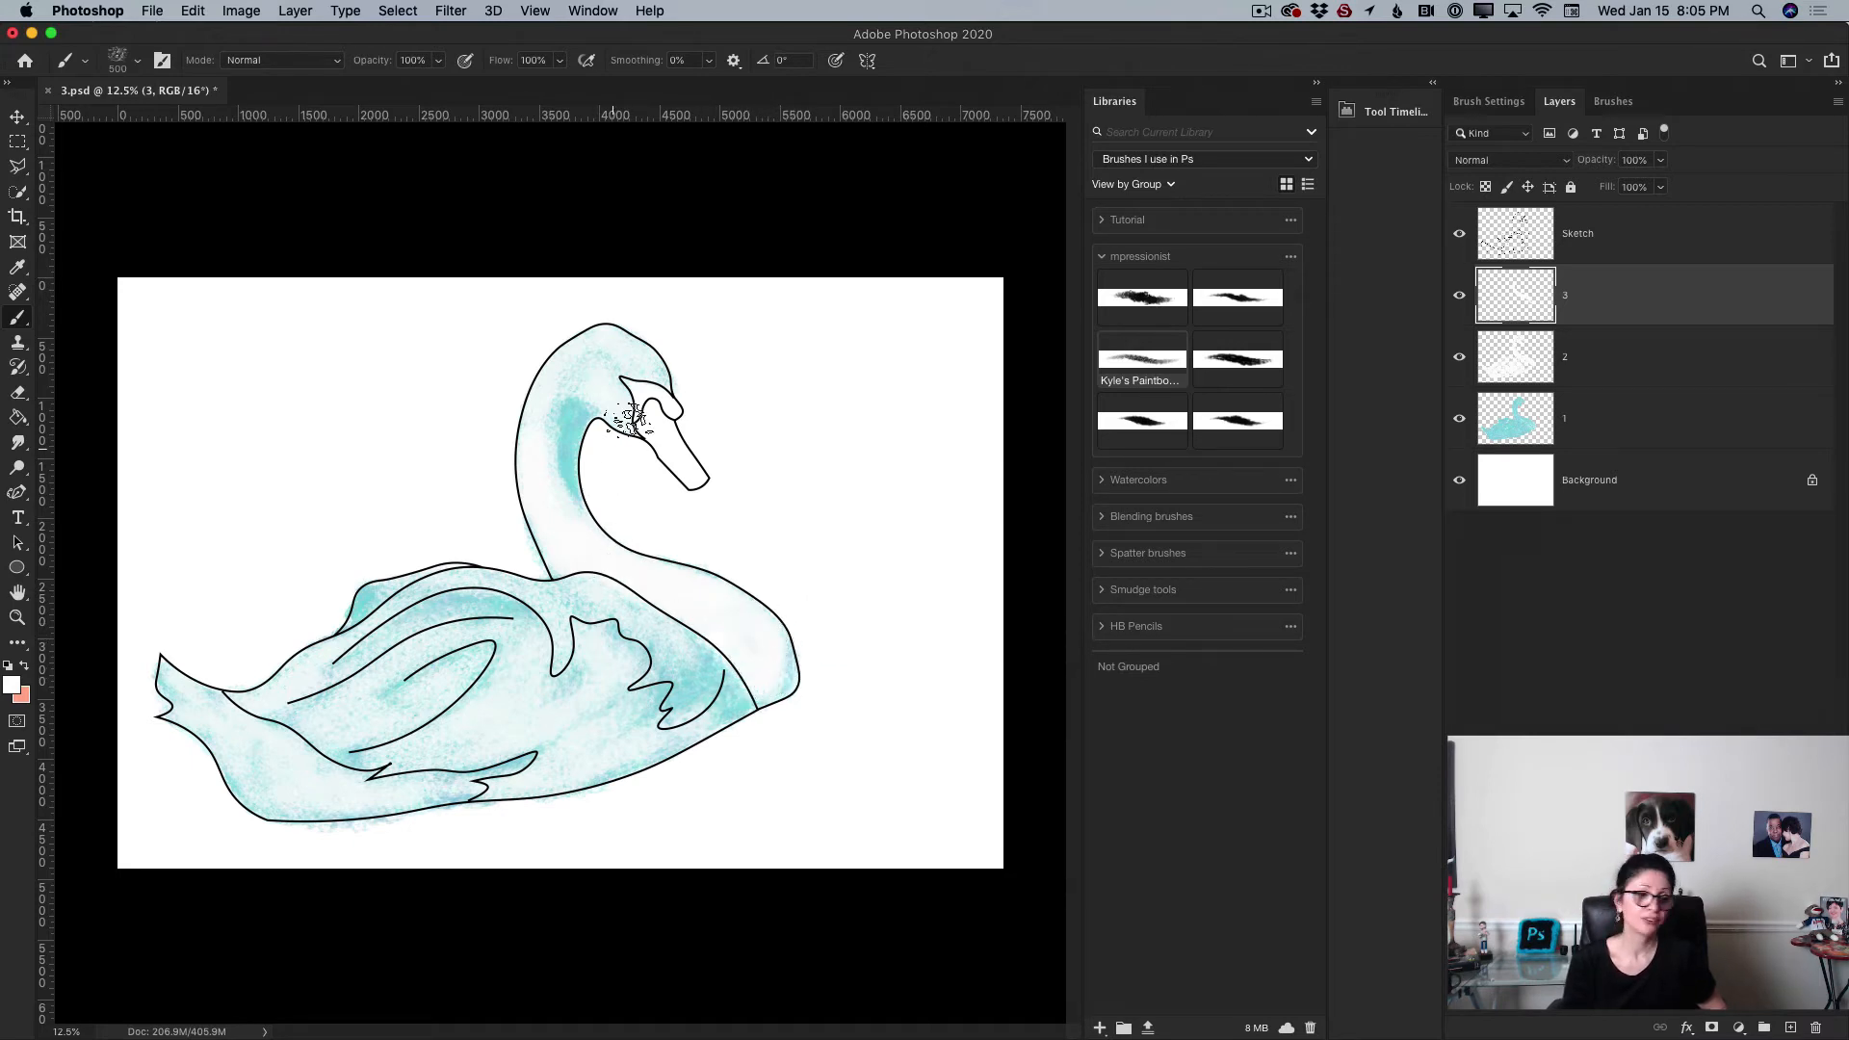
key("bracketleft")
key("bracketleft")
key("bracketleft")
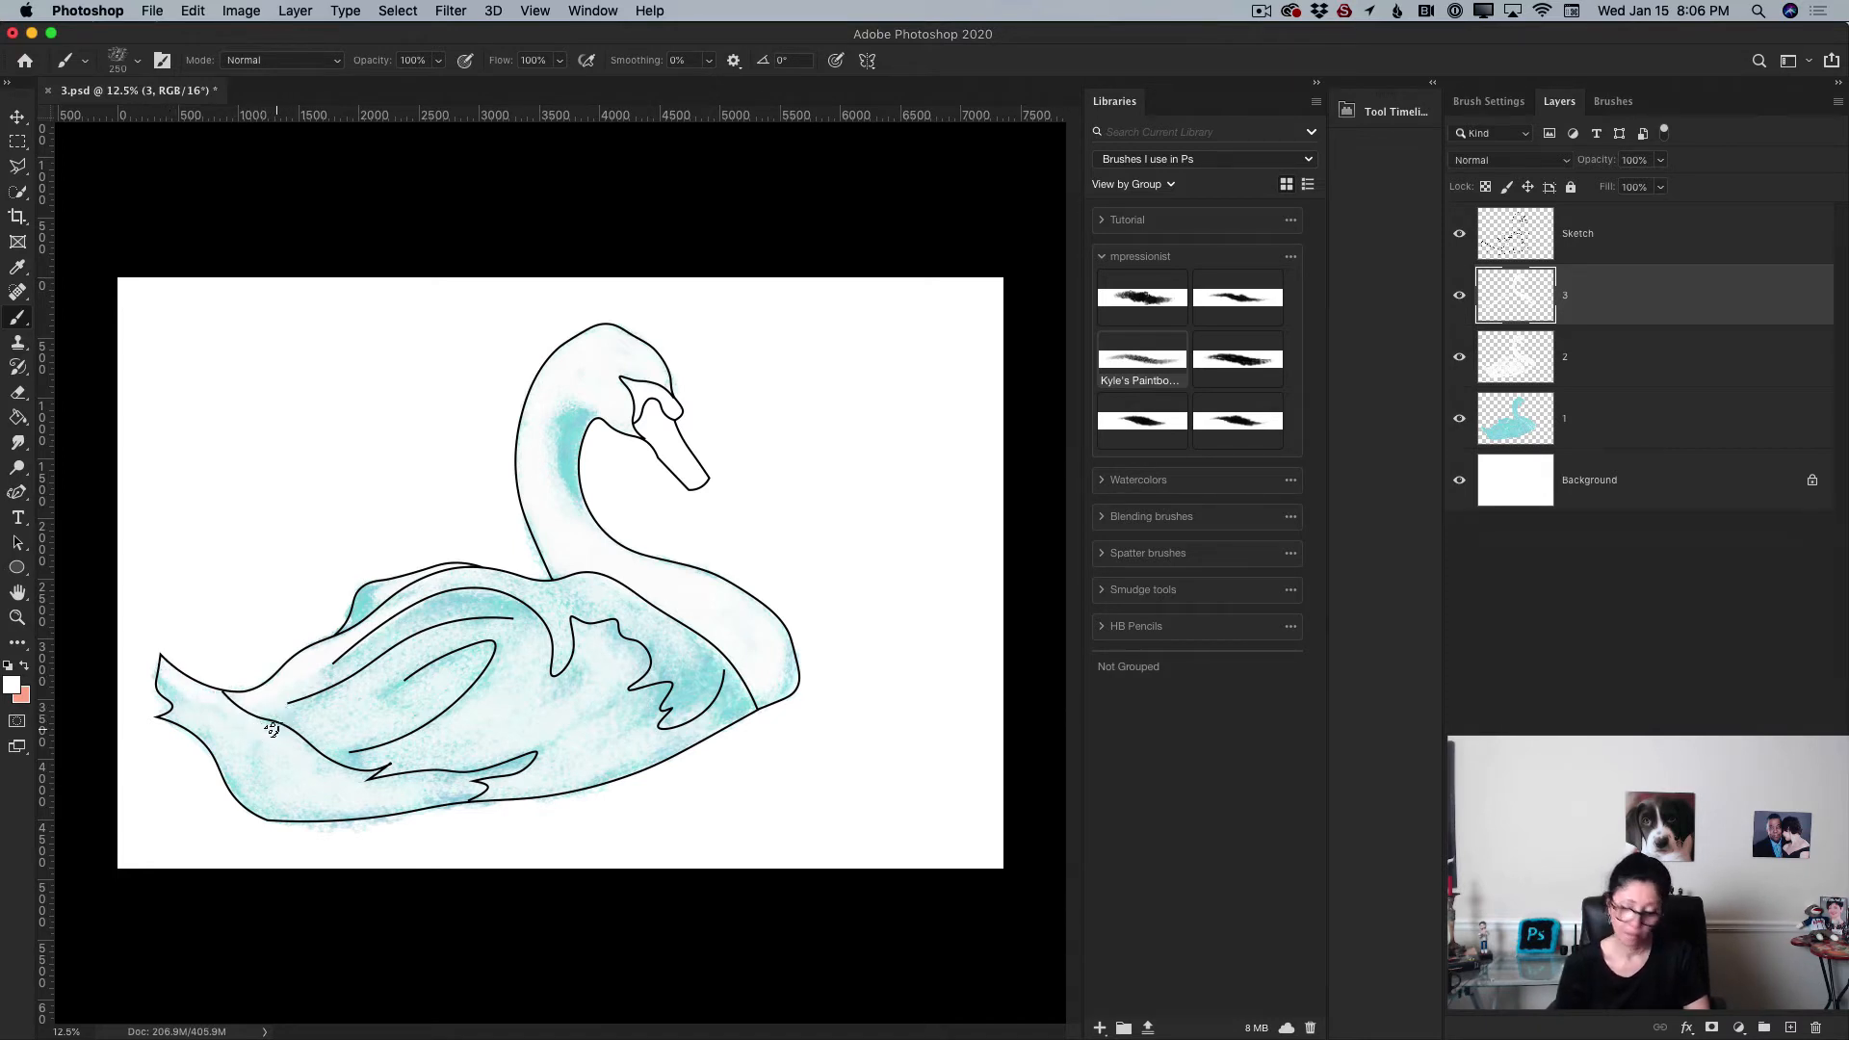
key("bracketright")
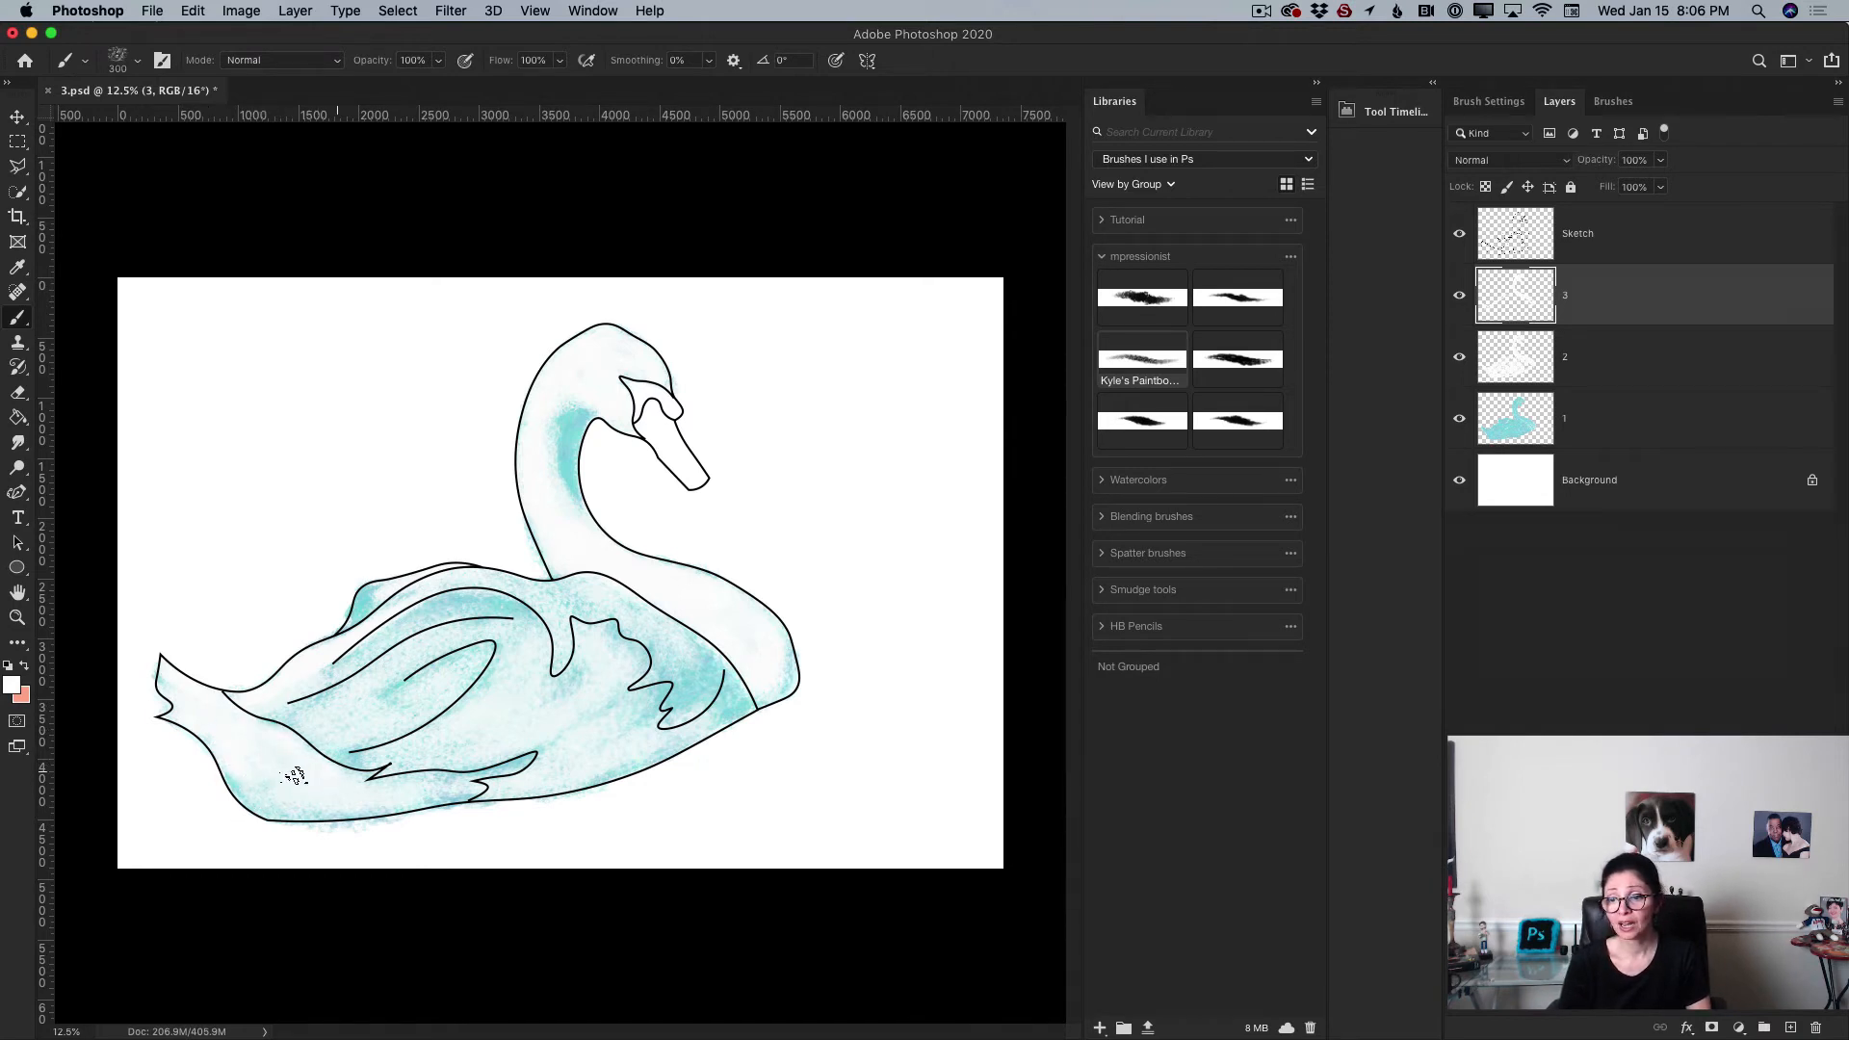
mouse_move(288, 801)
left_mouse_down()
mouse_move(417, 805)
mouse_move(391, 797)
mouse_move(427, 774)
mouse_move(394, 793)
left_mouse_up()
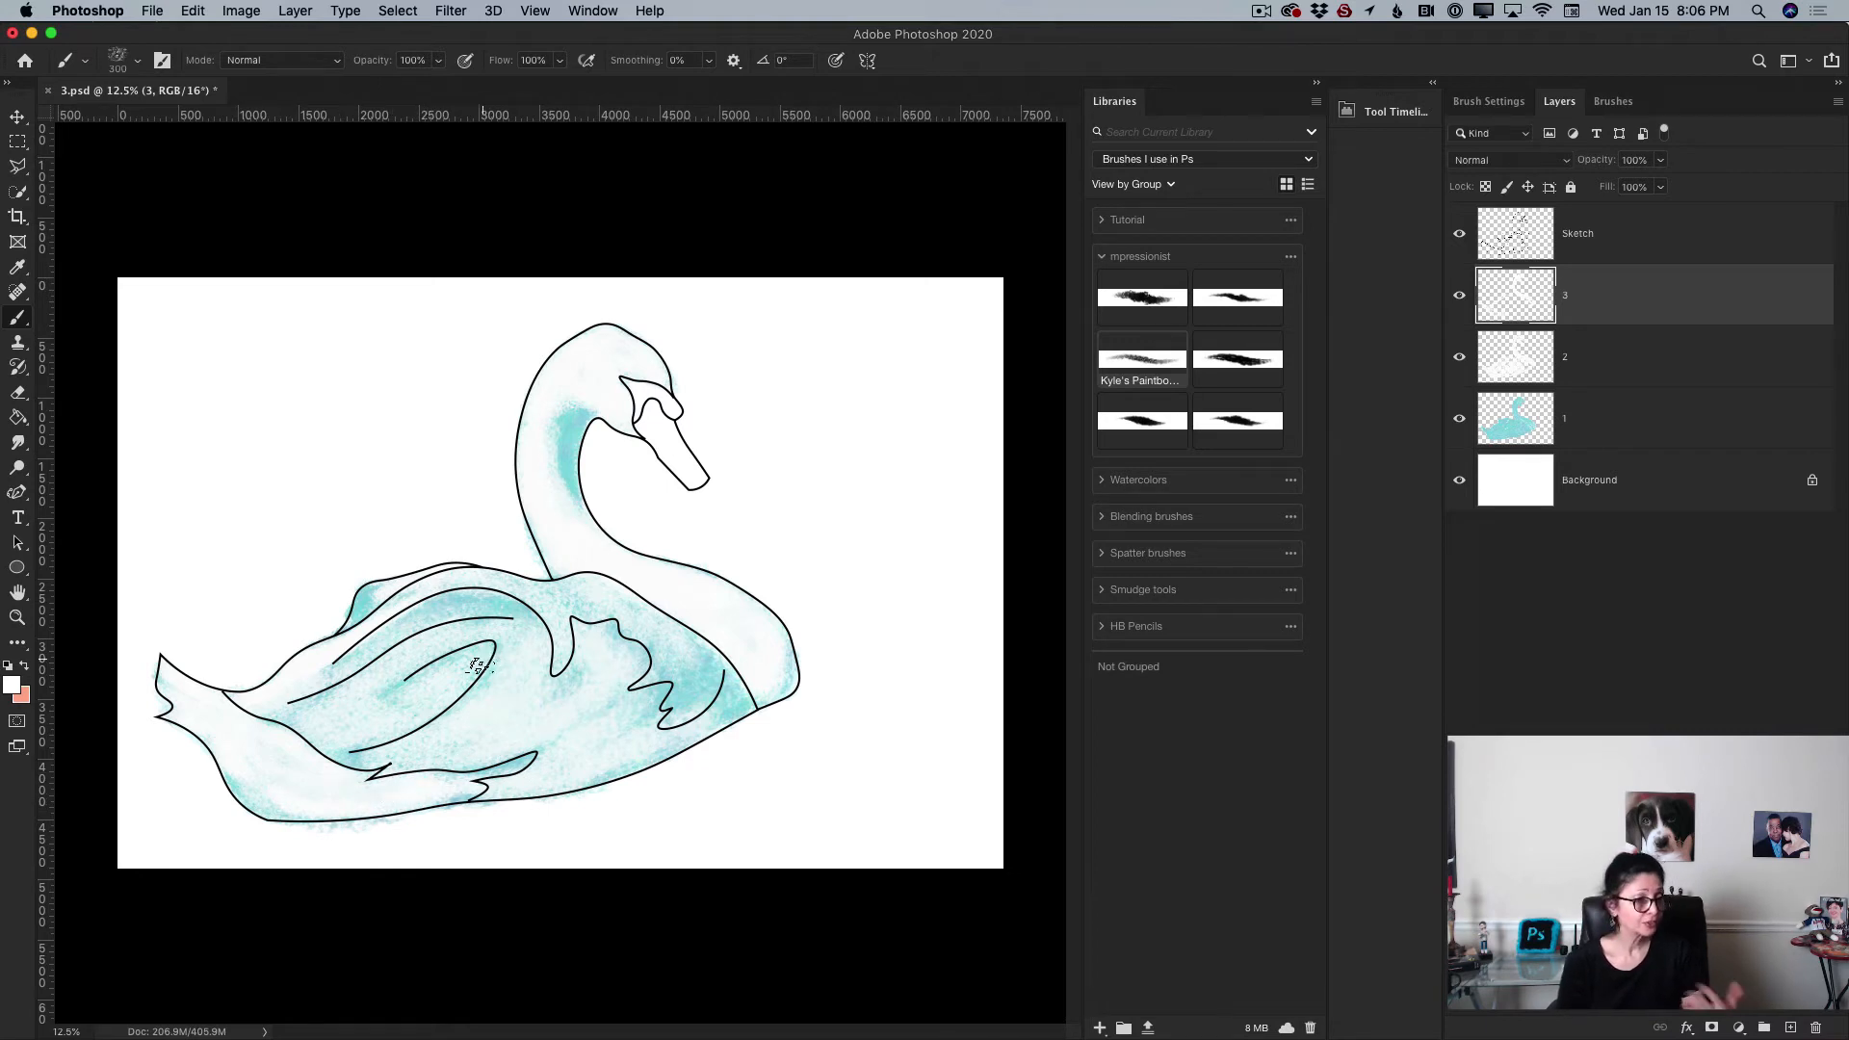
left_click_drag(370, 706, 468, 656)
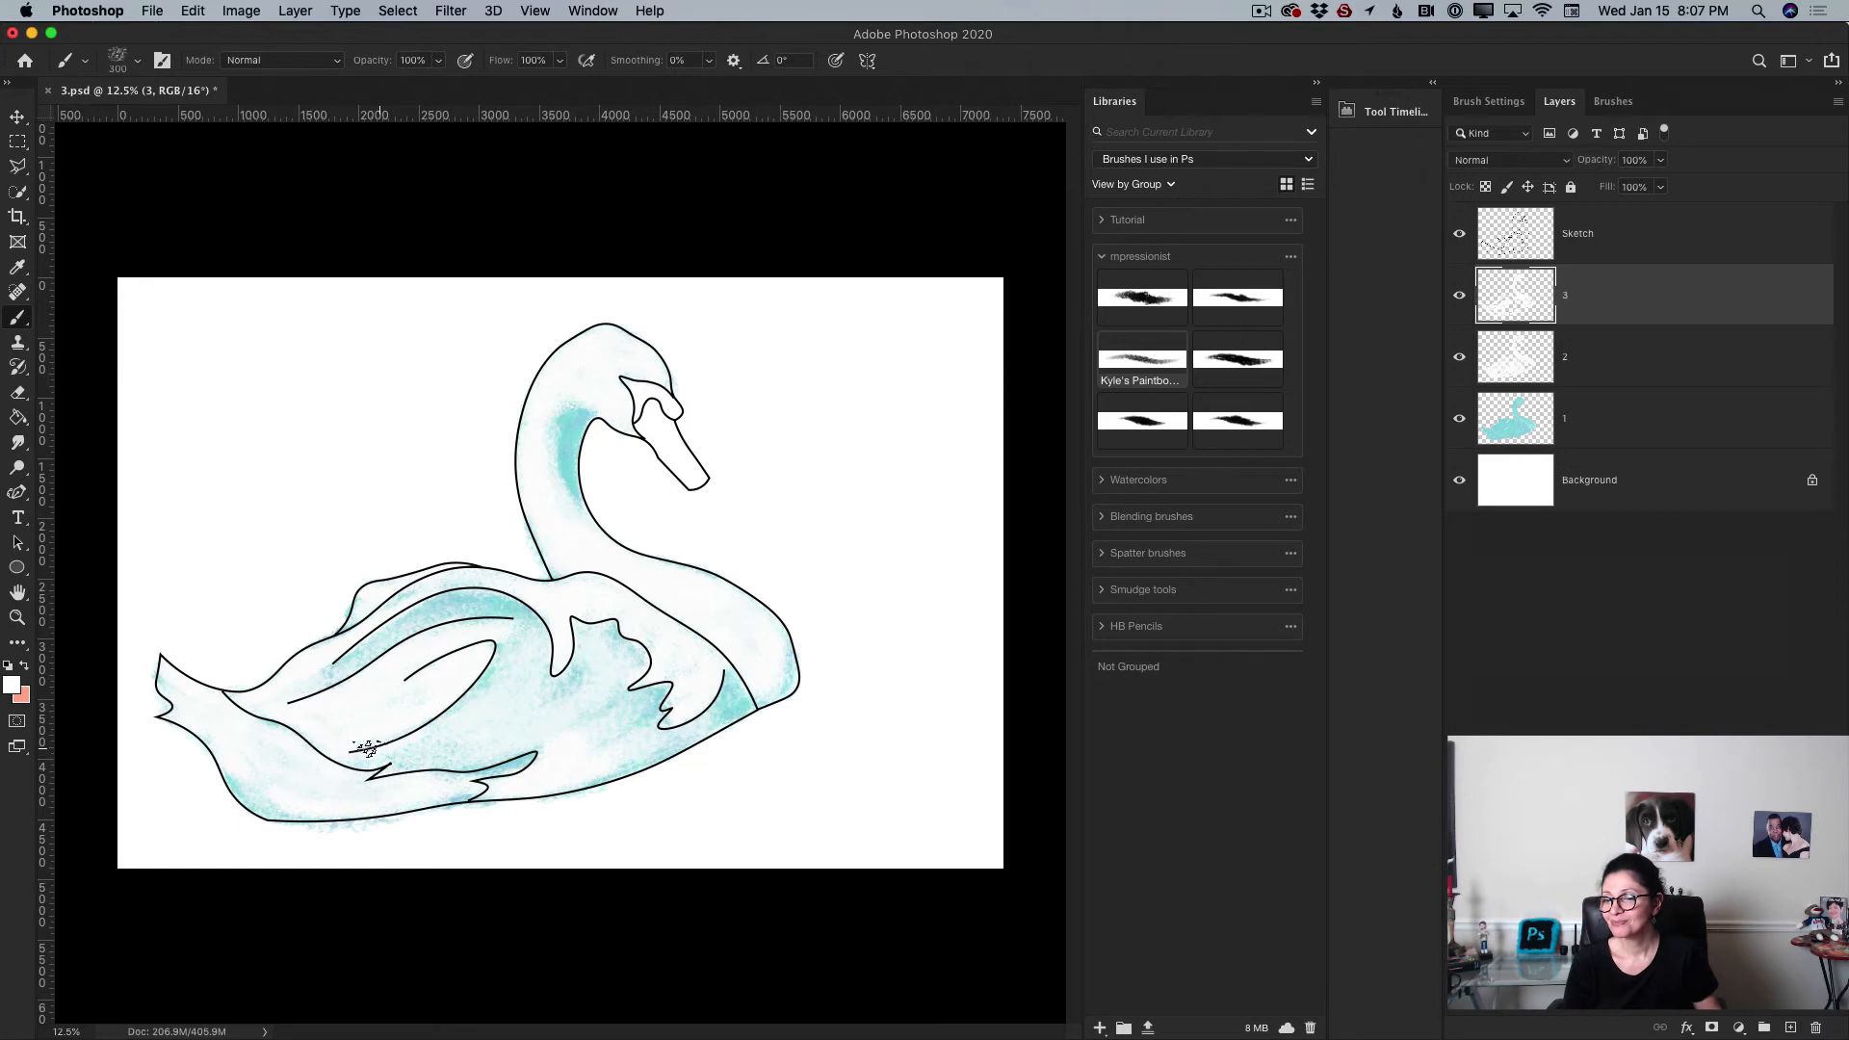
Step: Select the Sketch layer and lower its opacity to 38%
key("bracketright")
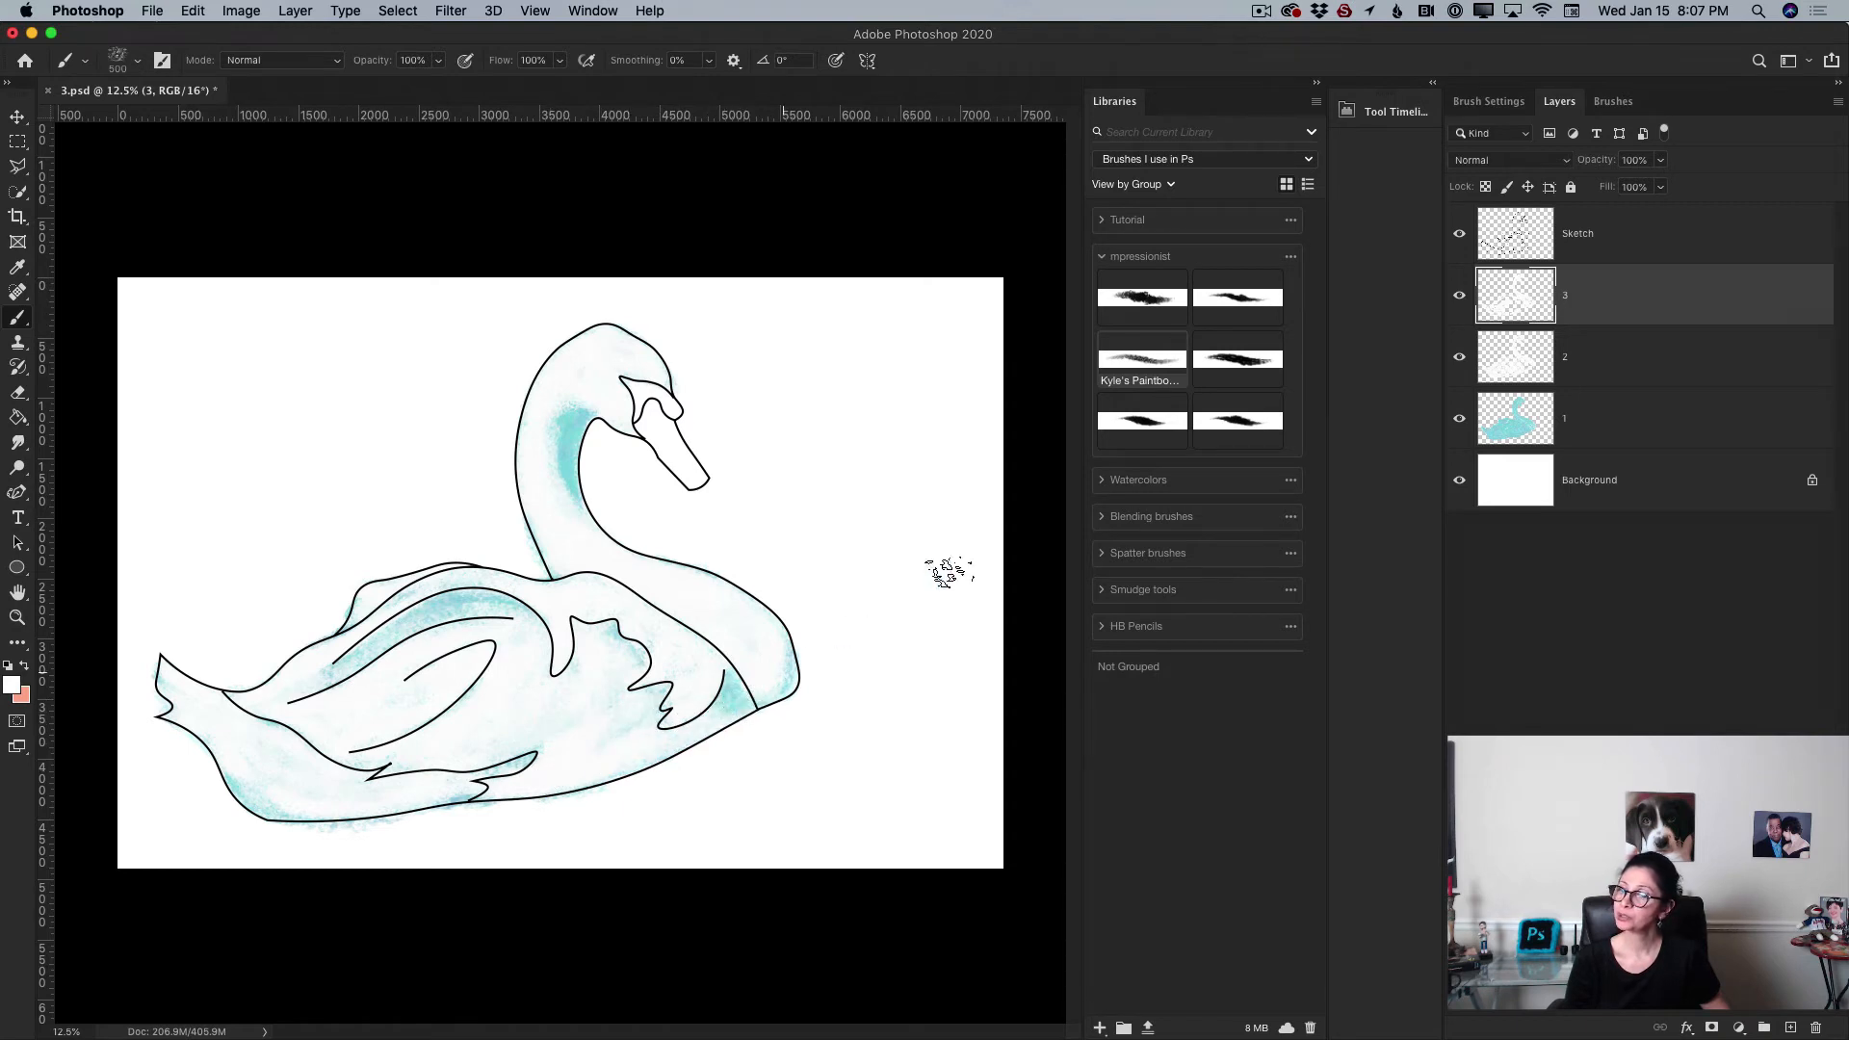
left_click(1617, 245)
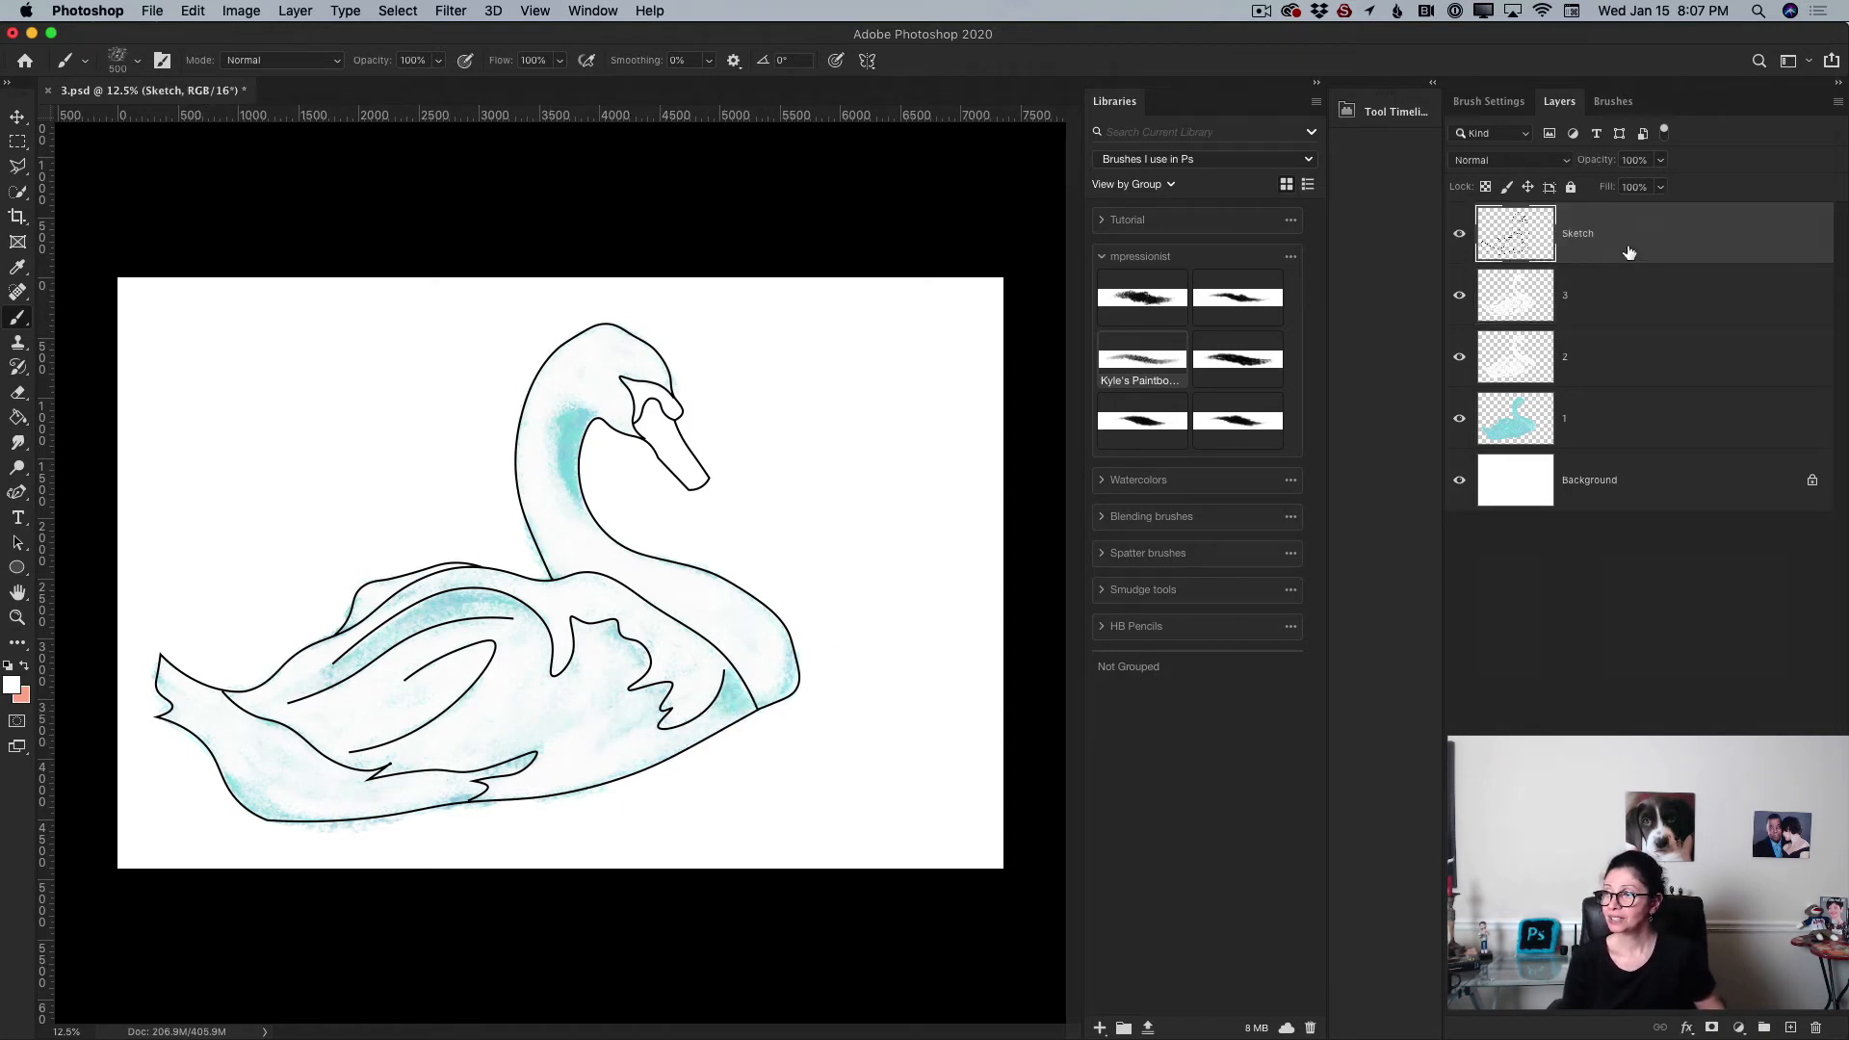
left_click(1661, 160)
mouse_move(1659, 186)
left_mouse_down()
mouse_move(1586, 189)
mouse_move(1604, 188)
left_mouse_up()
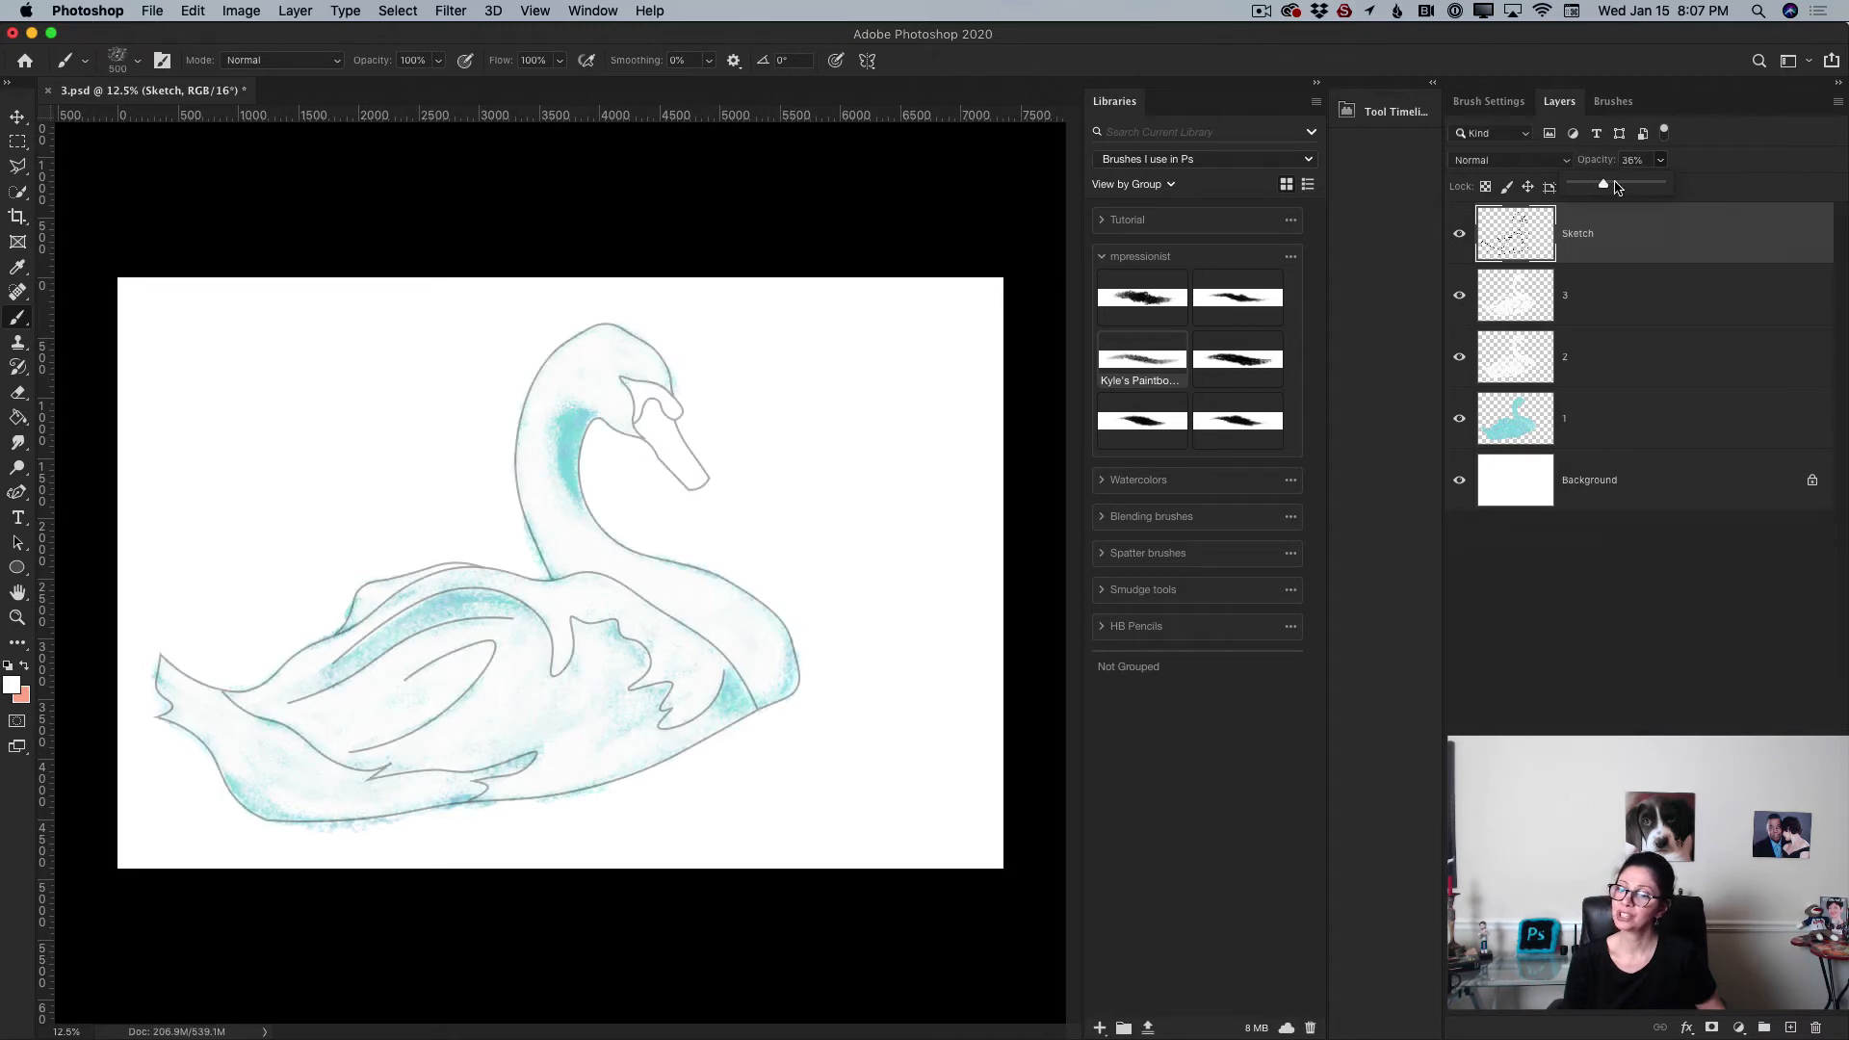
Step: Add a new layer above layer 3 and rename it 4
left_click(1614, 313)
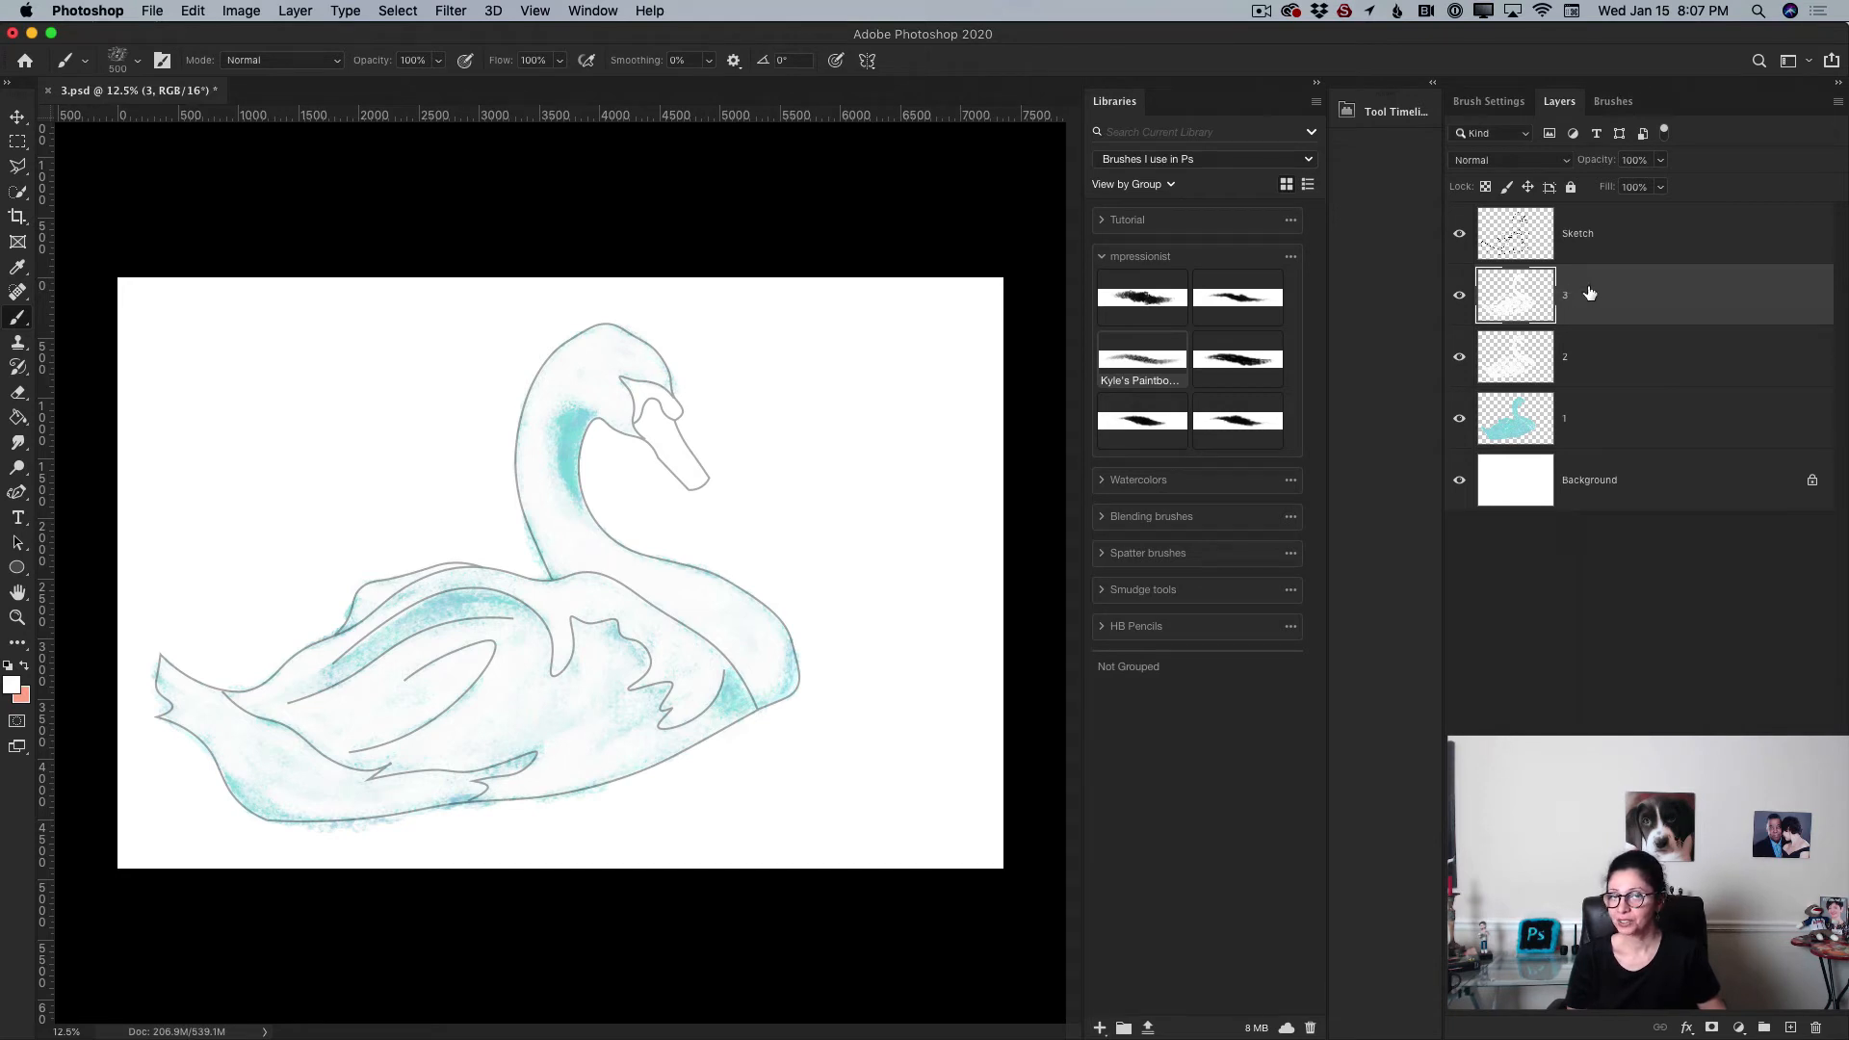
left_click(1789, 1028)
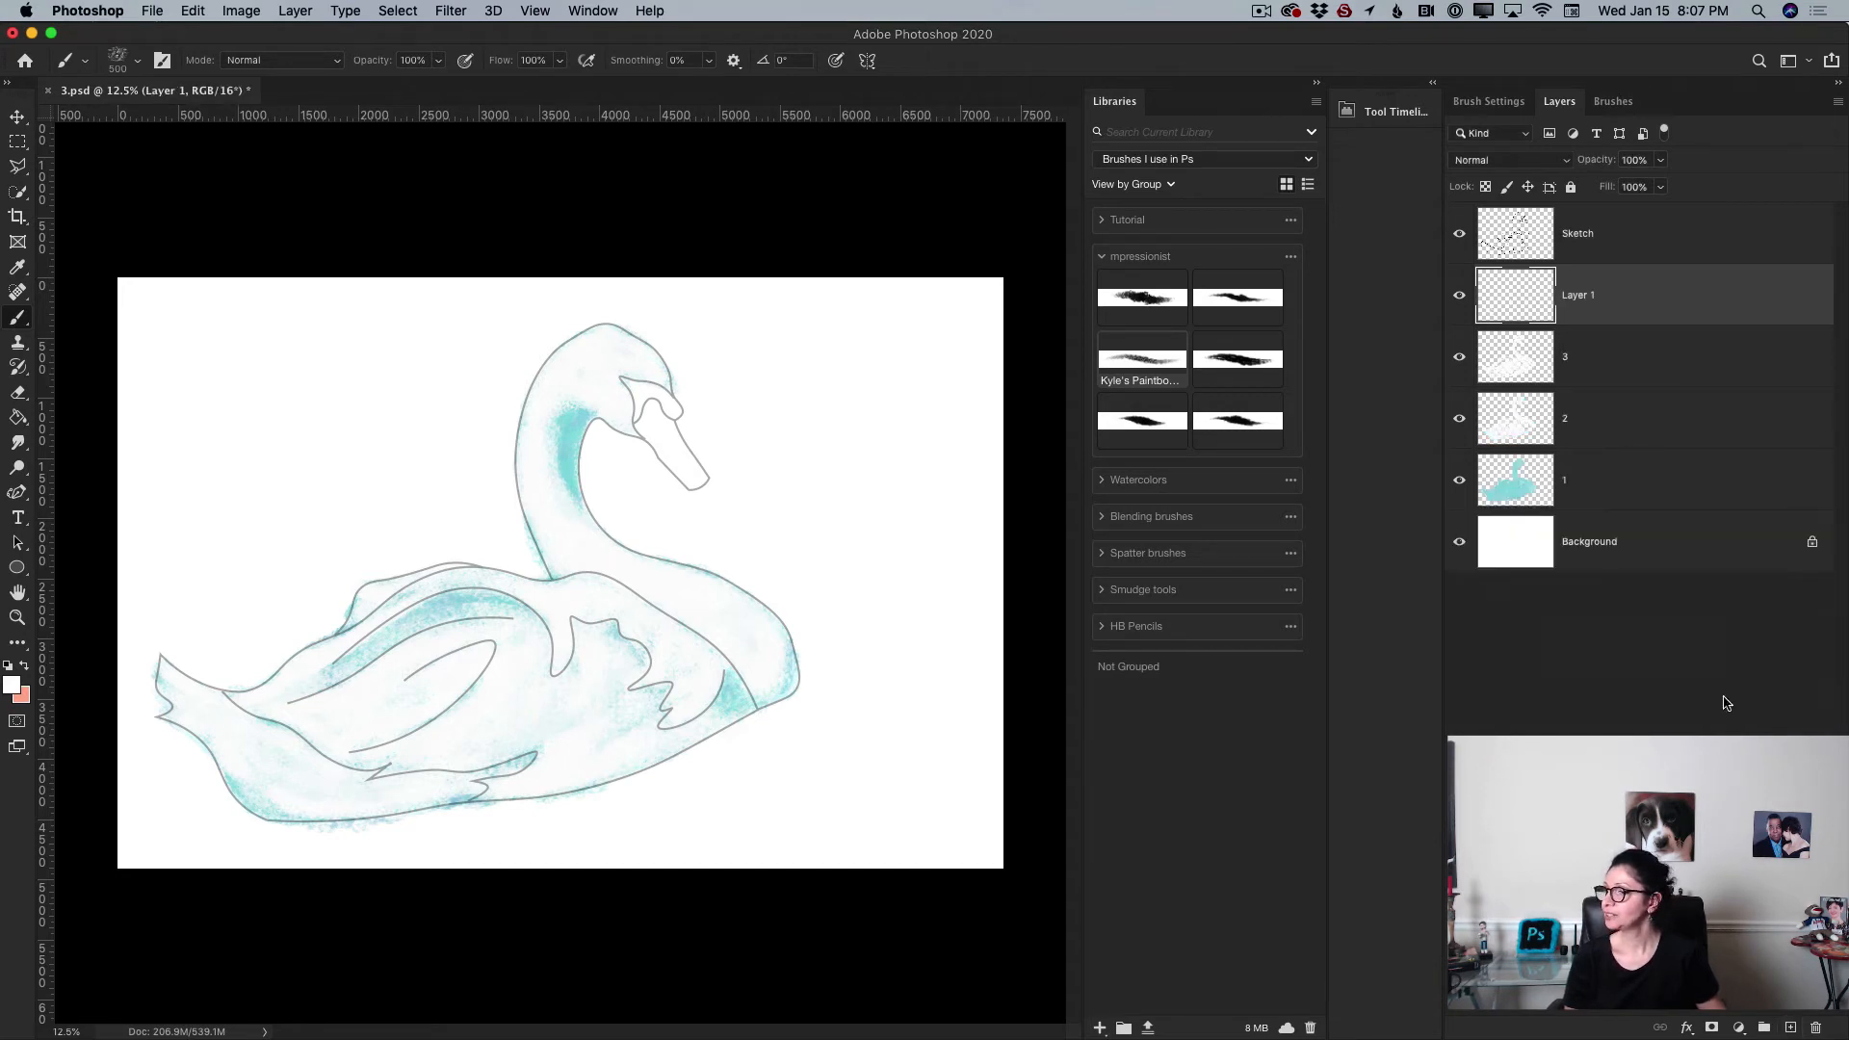
double_click(1589, 294)
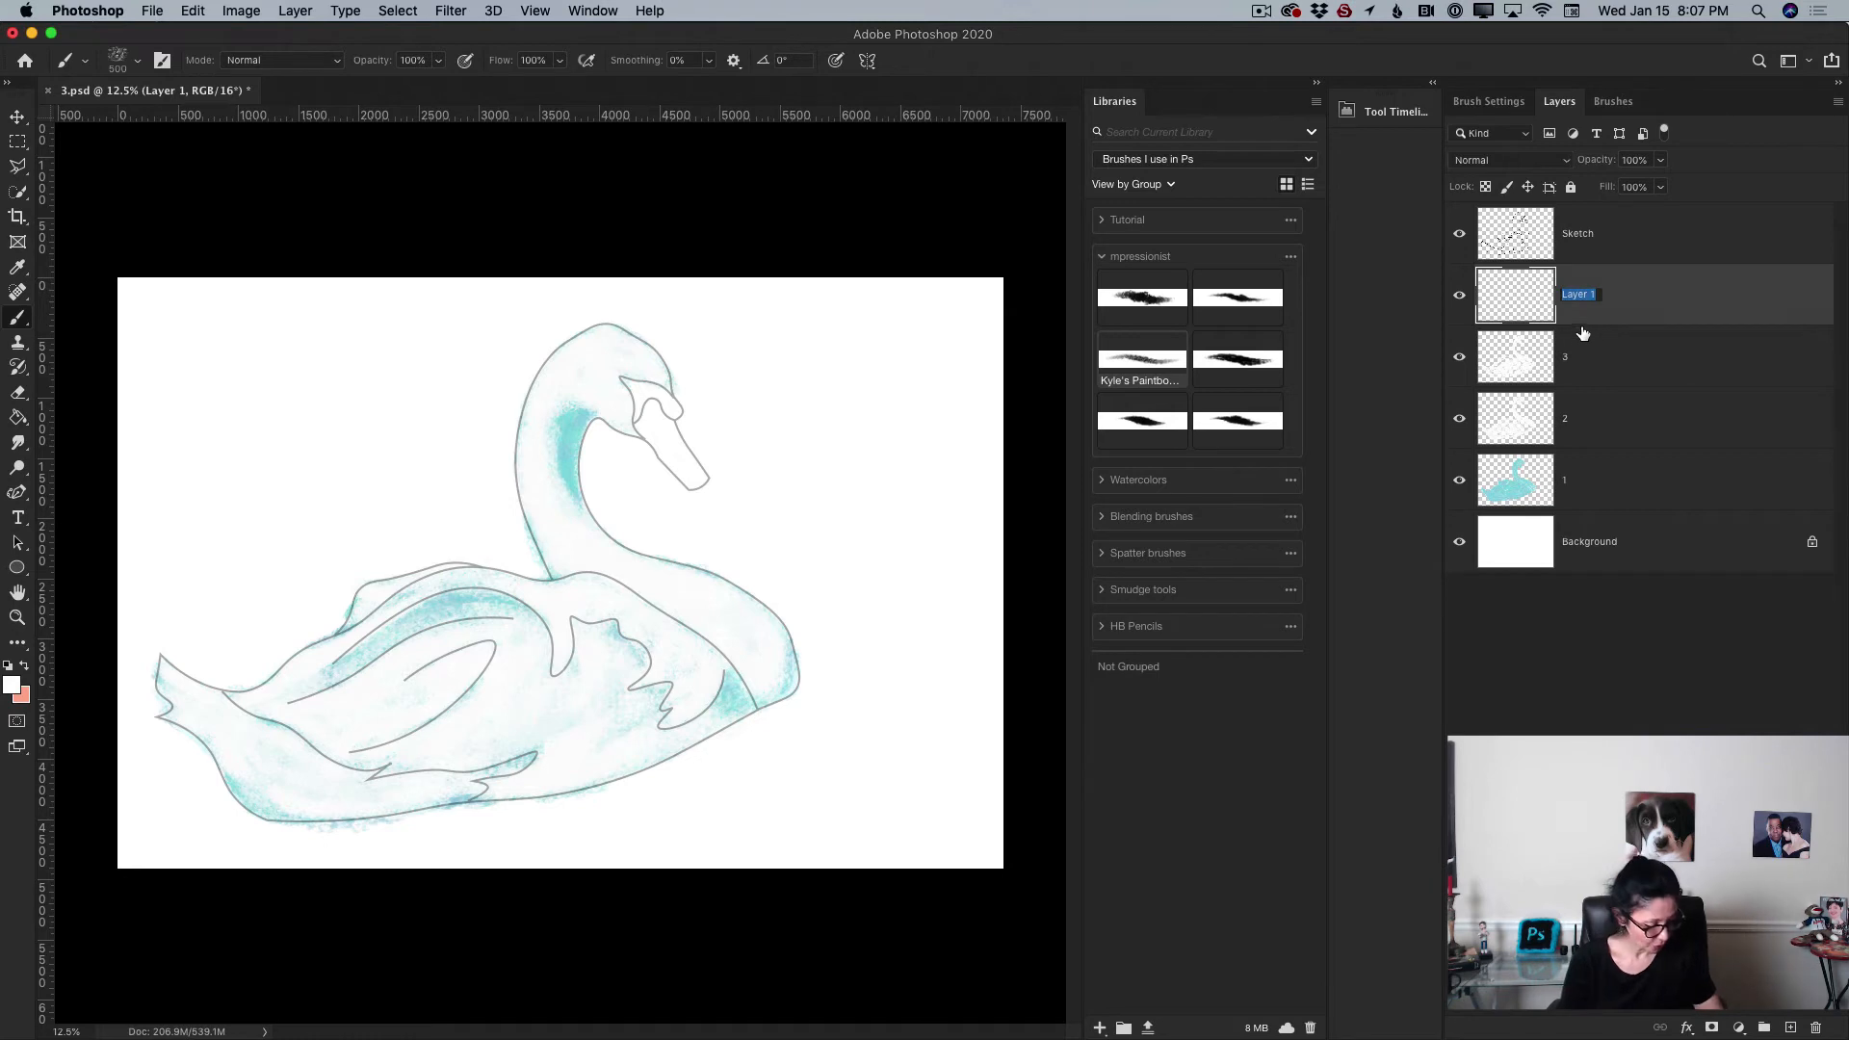
type("4")
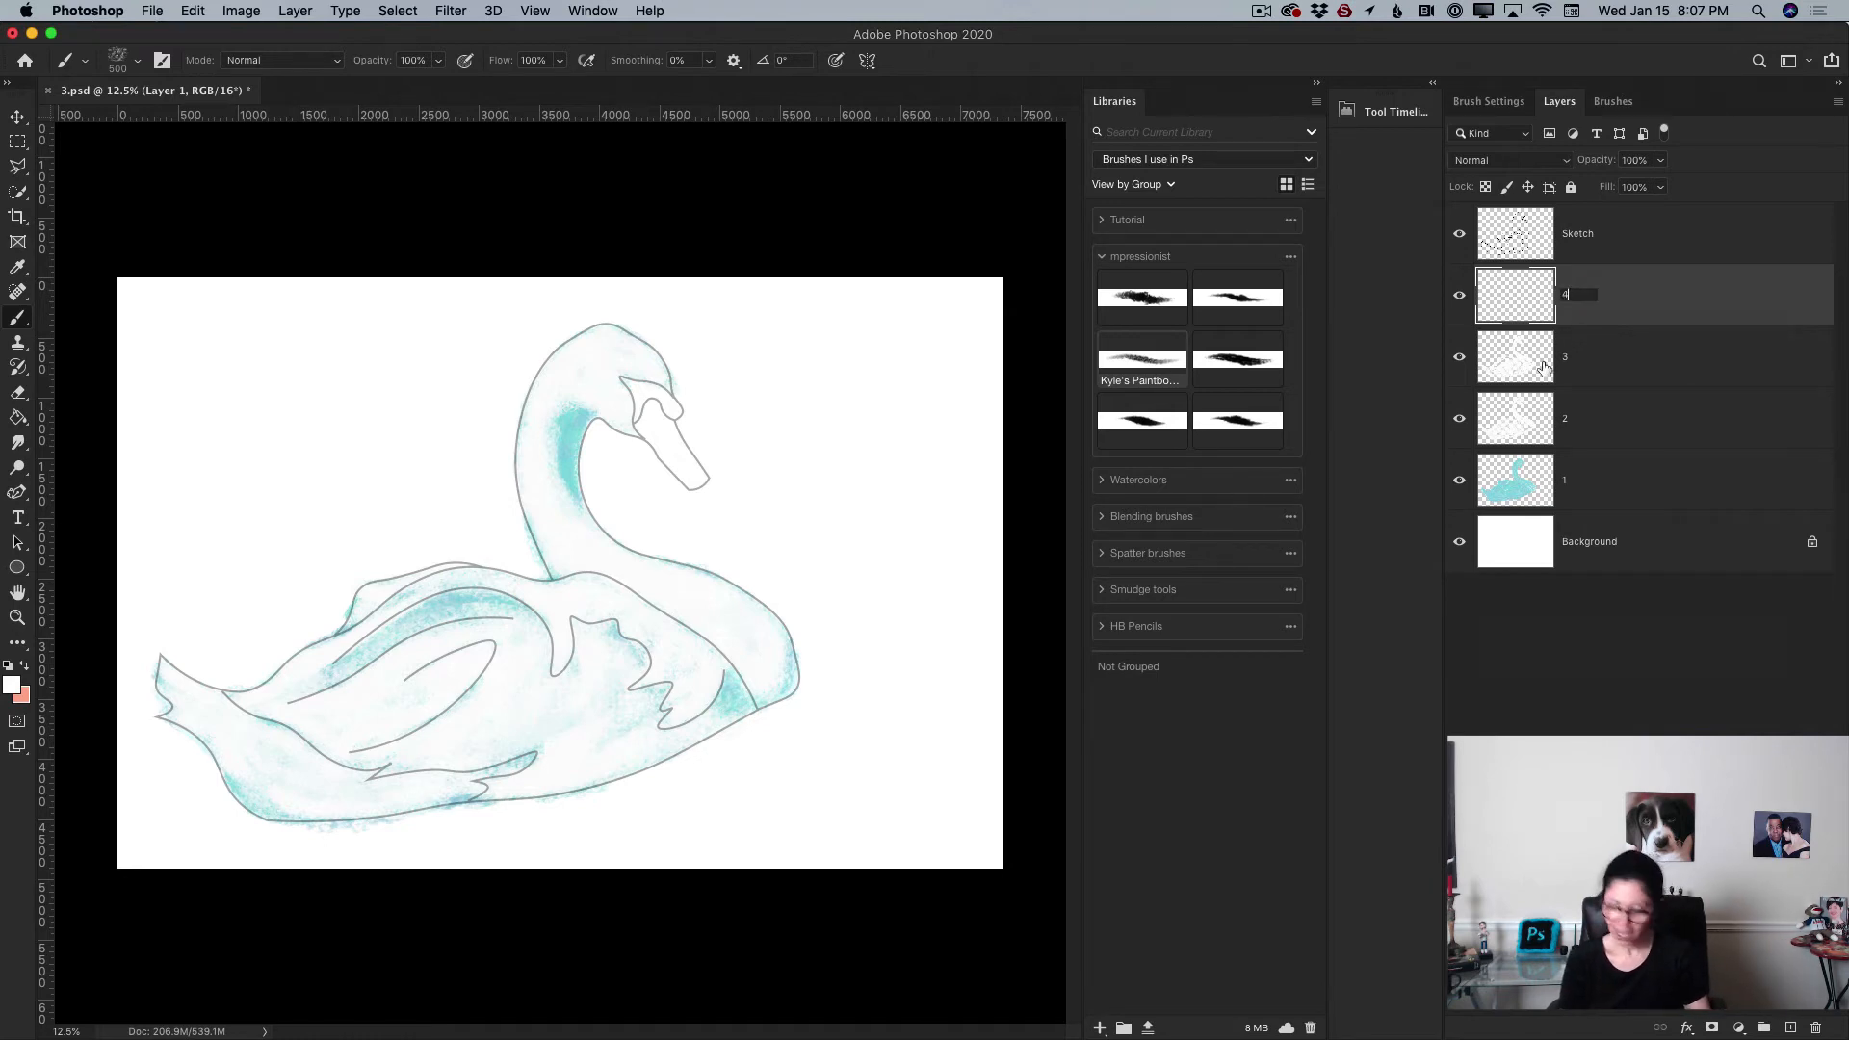
key("Return")
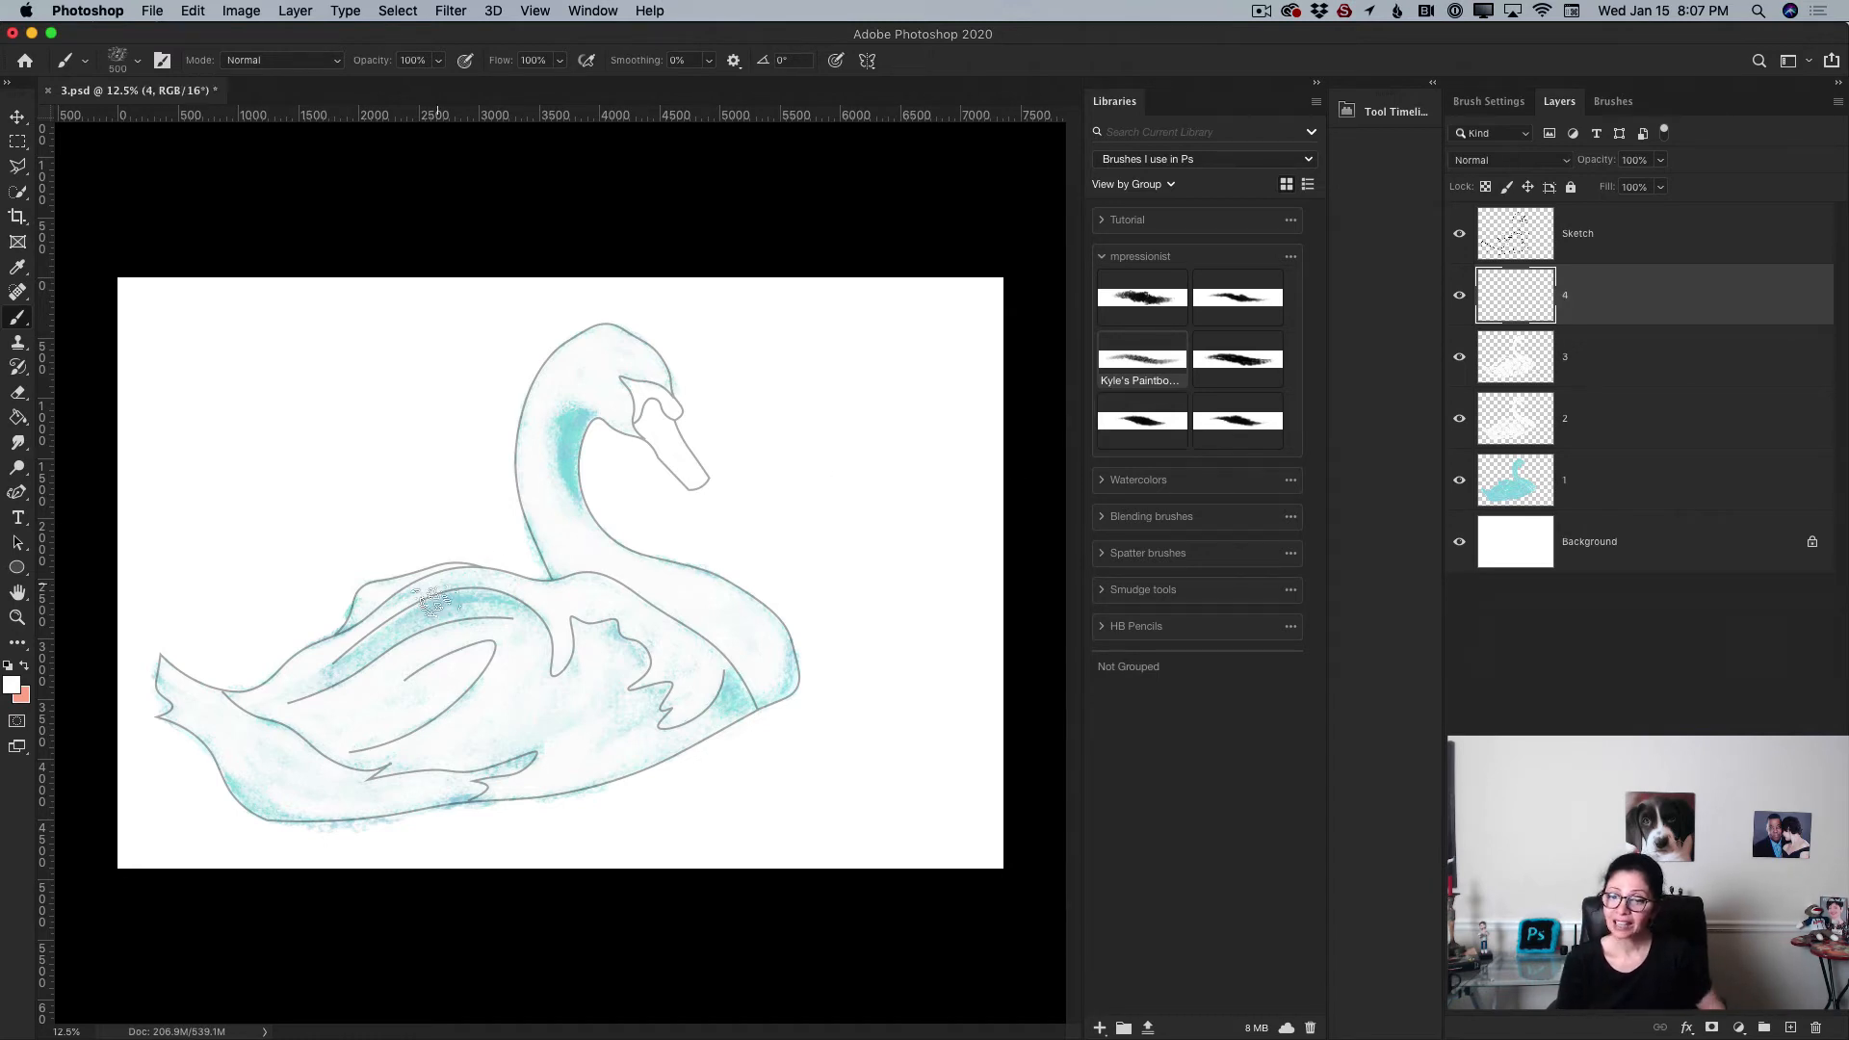
Step: Set the foreground colour to black, hex 000000
left_click(12, 684)
left_click(752, 971)
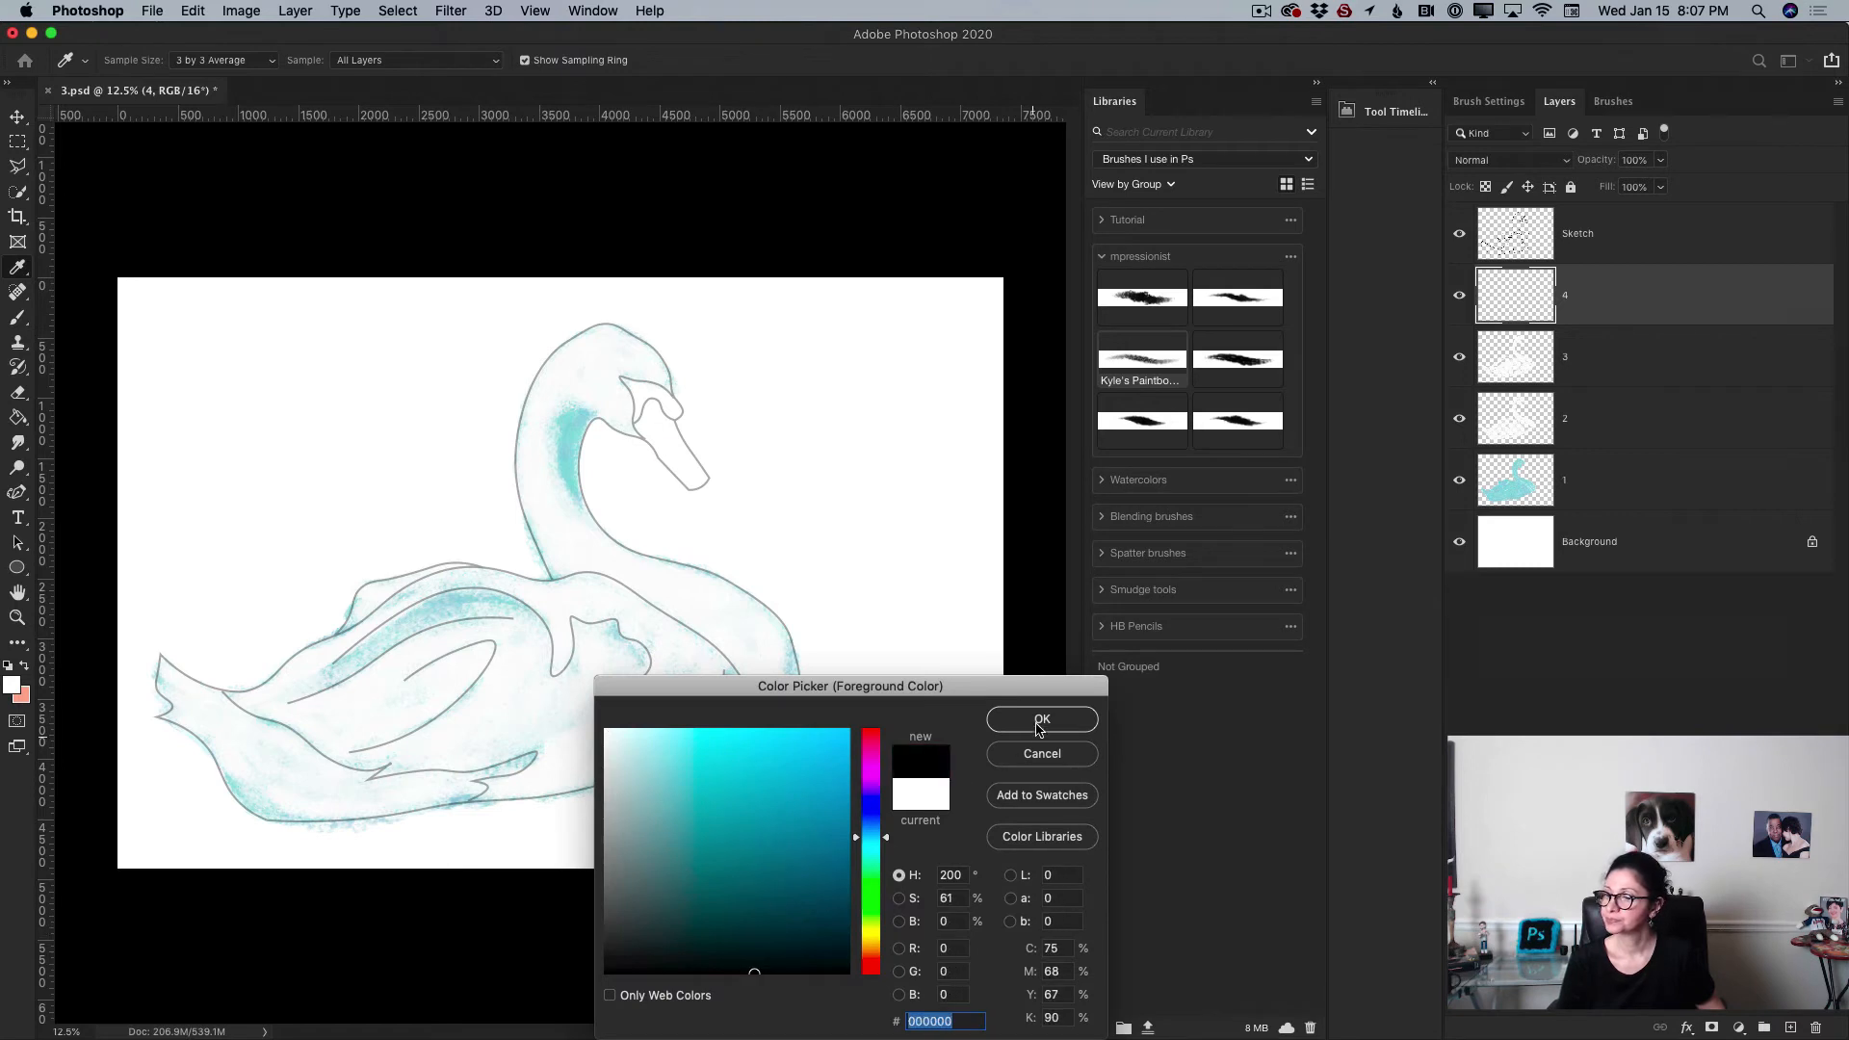
left_click(1041, 720)
Step: Zoom in on the swan's head and paint the black knob at the base of the beak with a 125 px brush
left_click(18, 617)
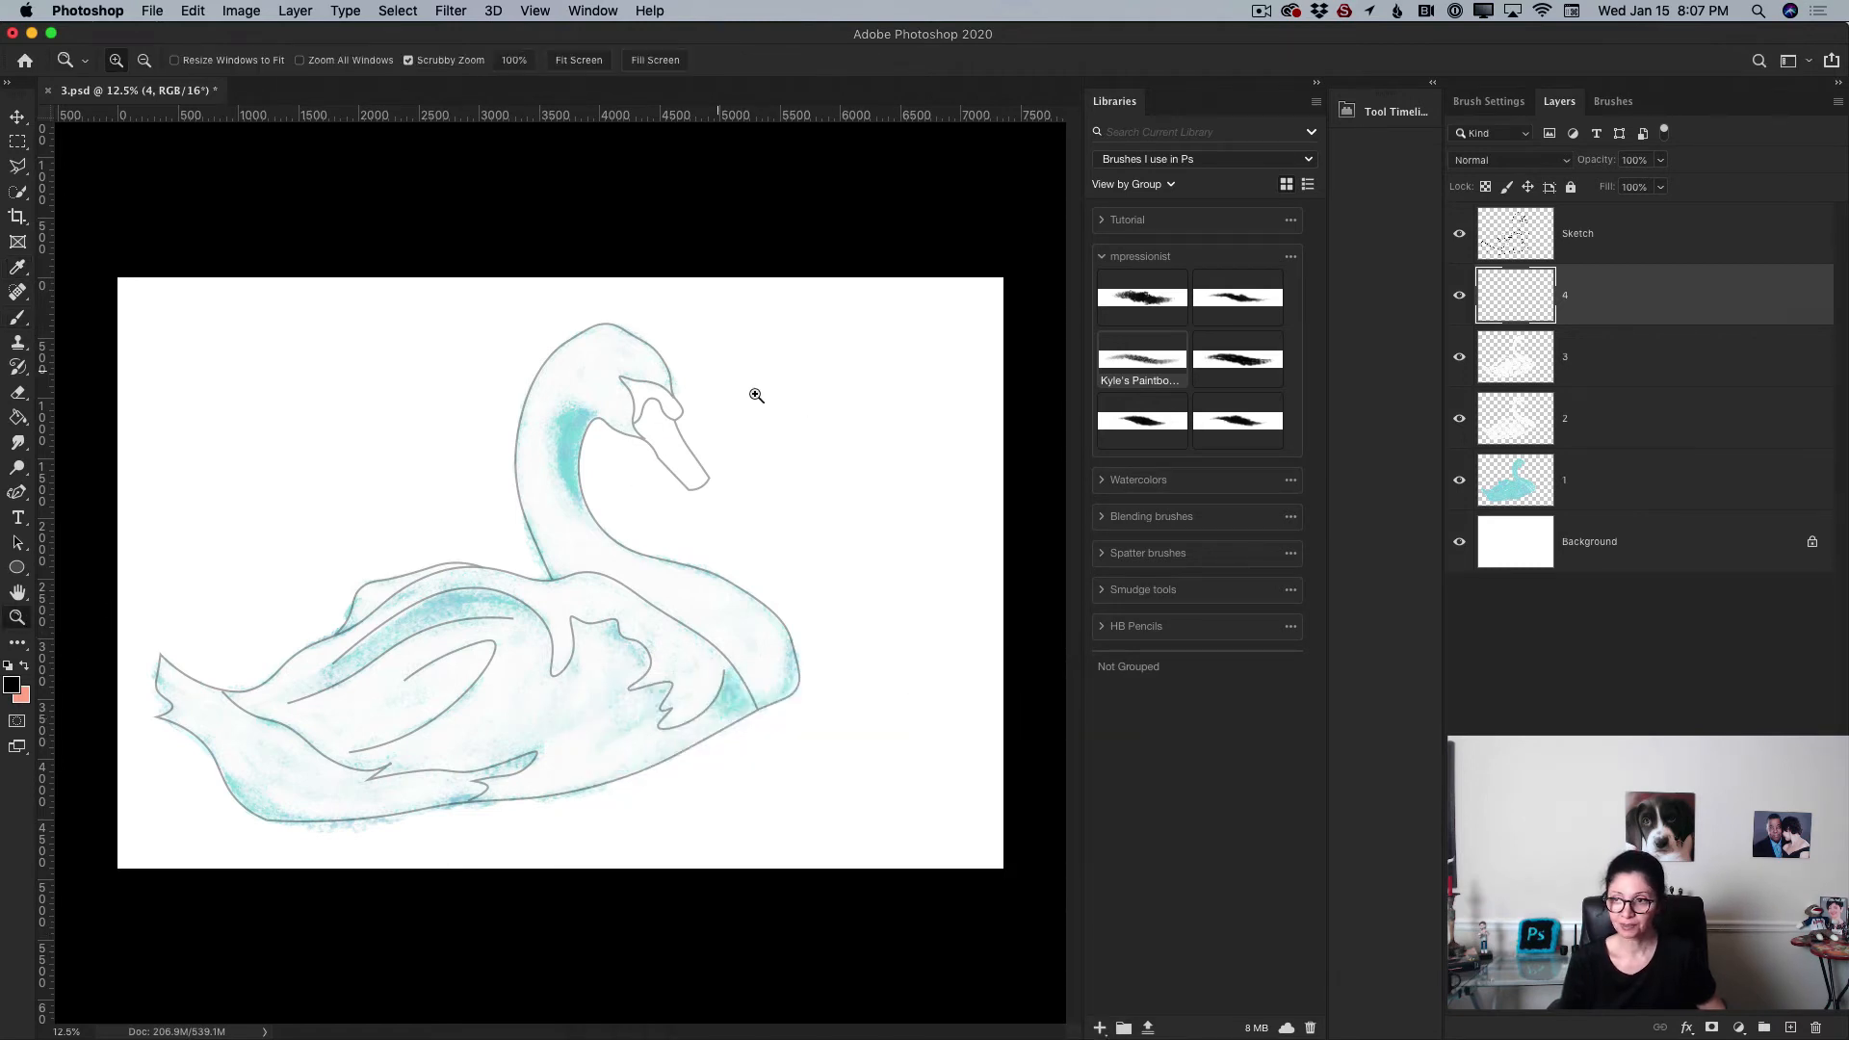
left_click_drag(756, 395, 826, 434)
left_click(17, 316)
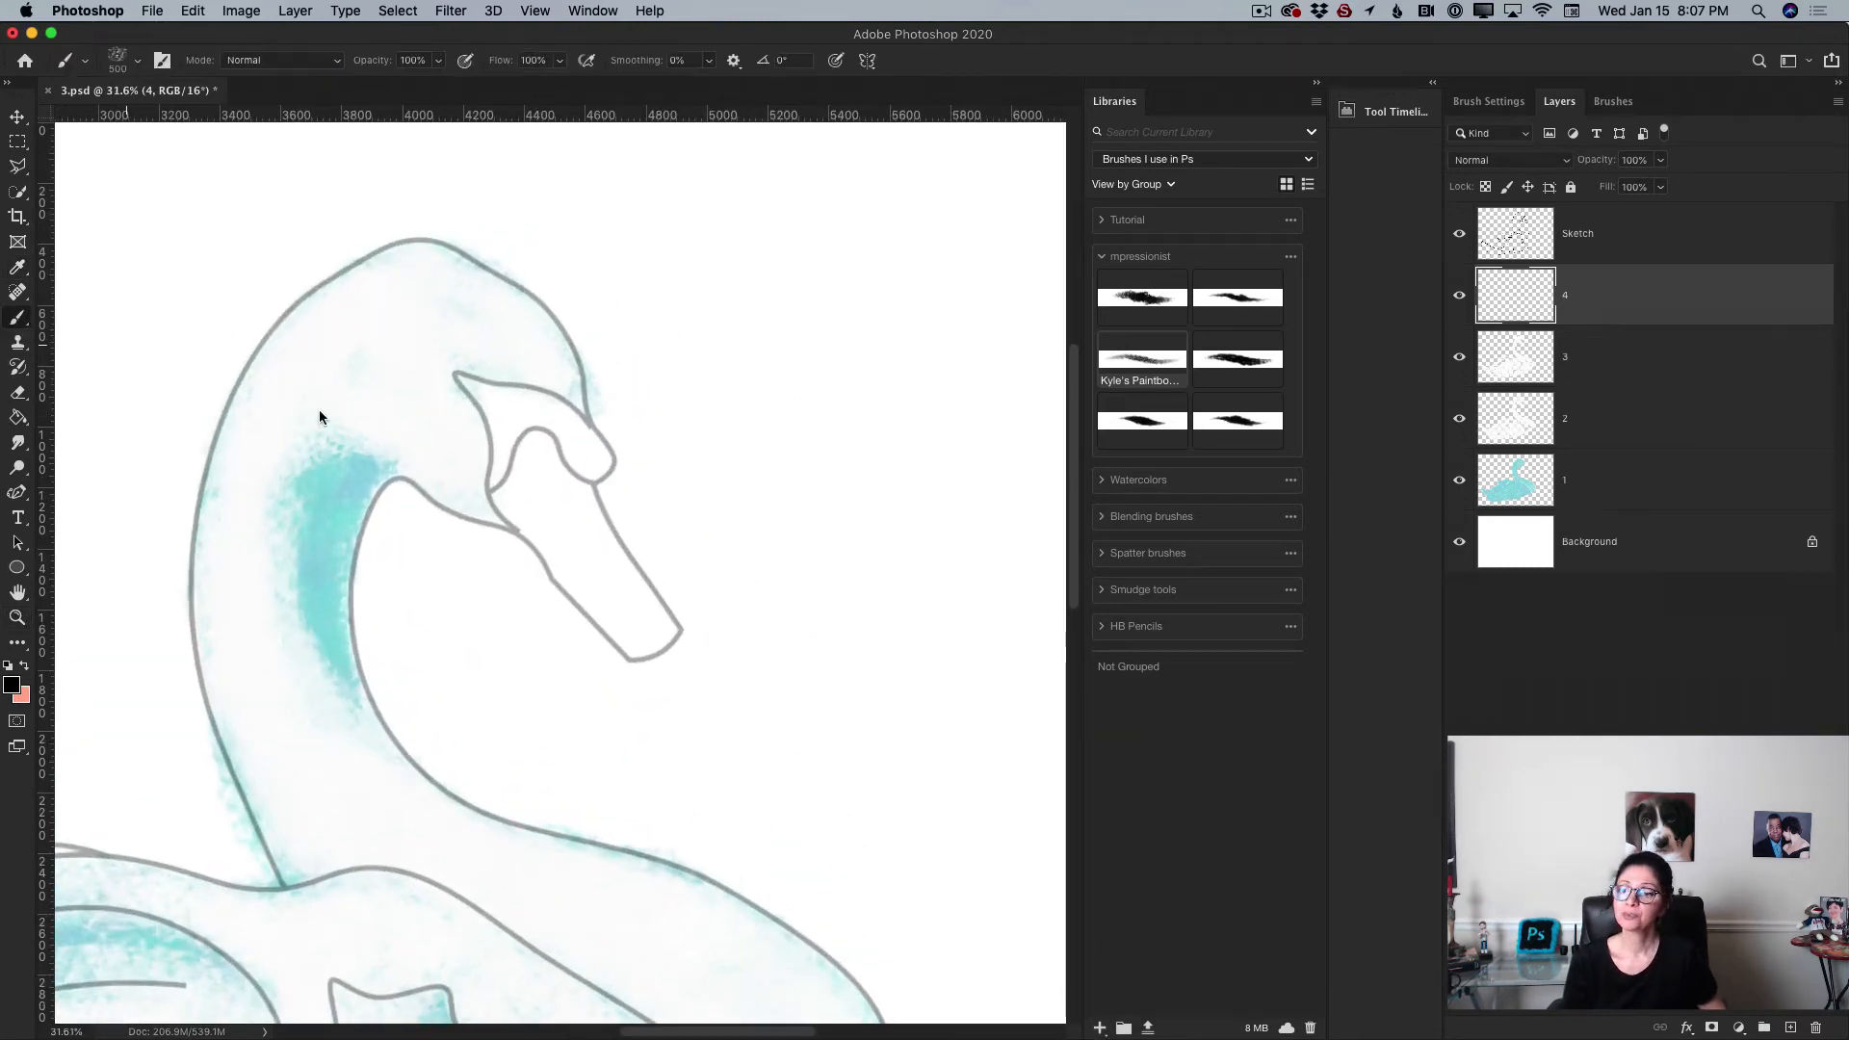
key("bracketleft")
key("bracketleft")
key("bracketleft")
key("bracketleft")
key("bracketleft")
key("bracketleft")
key("bracketleft")
key("bracketleft")
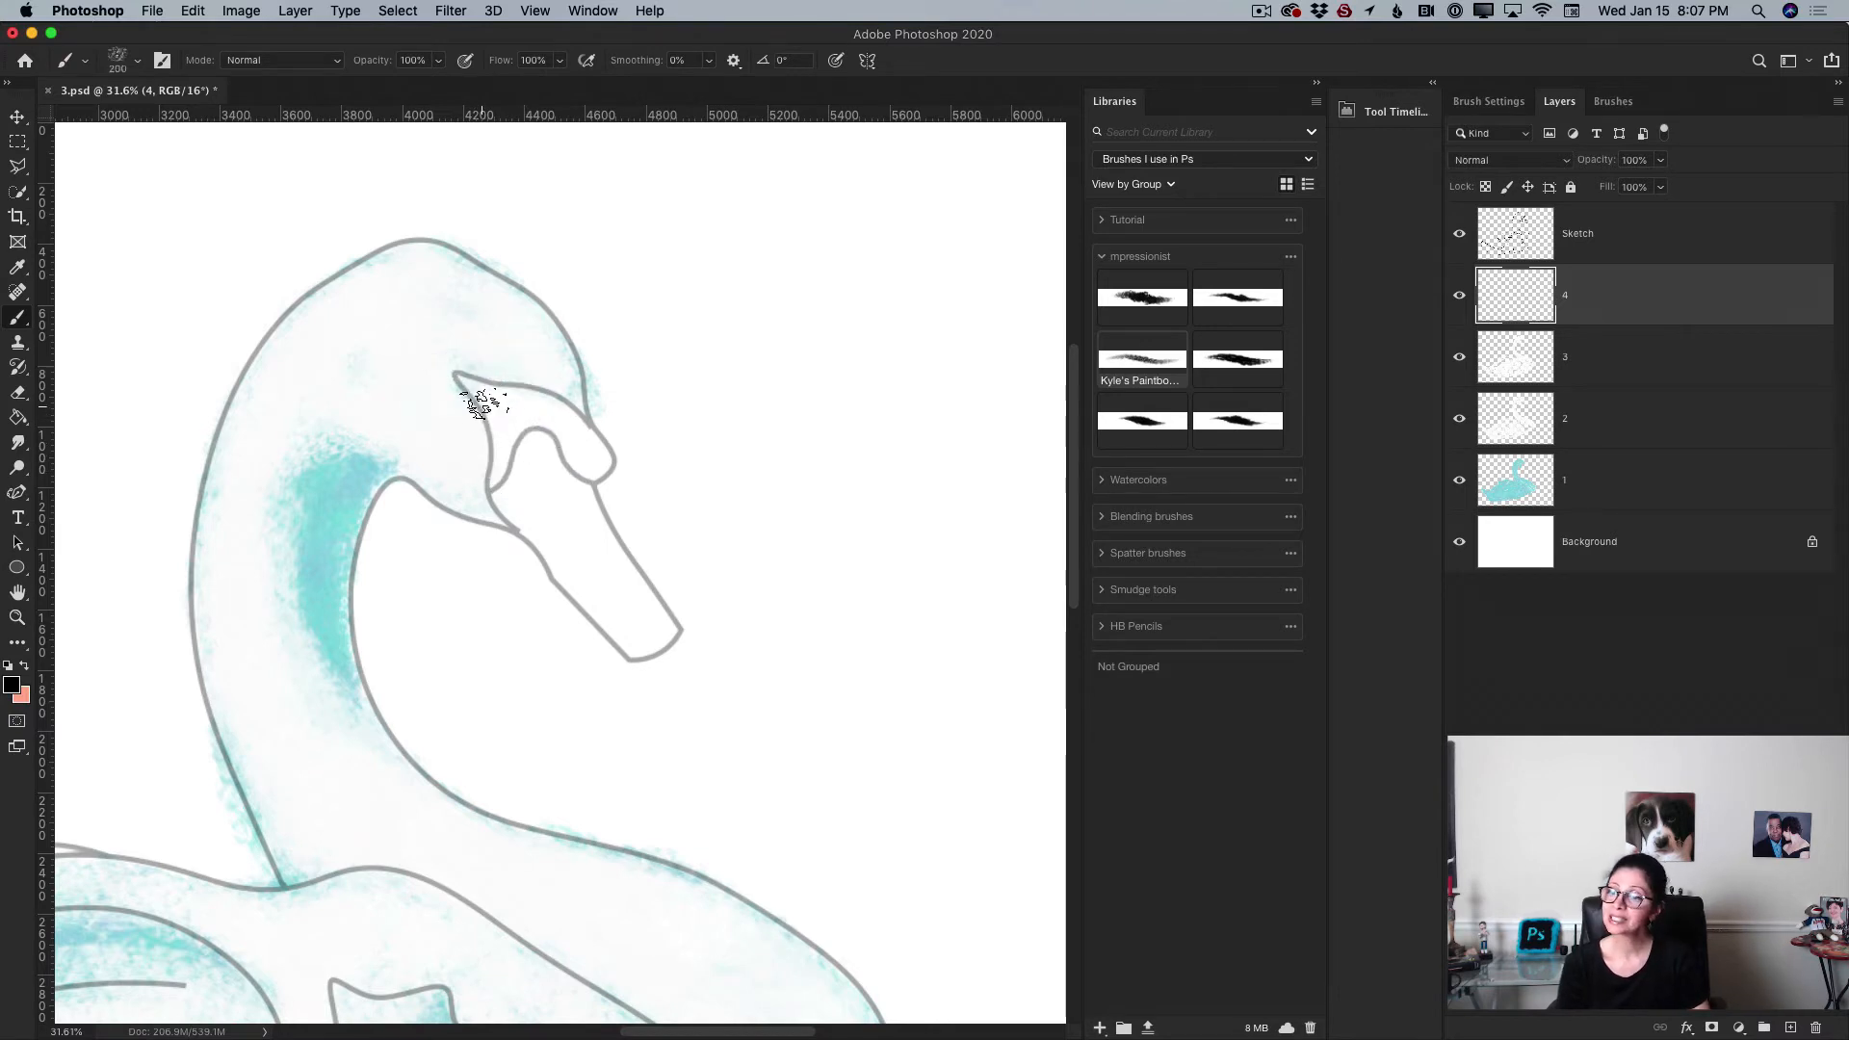
mouse_move(465, 379)
left_mouse_down()
mouse_move(495, 442)
mouse_move(486, 493)
mouse_move(494, 511)
mouse_move(495, 481)
mouse_move(510, 521)
mouse_move(510, 443)
mouse_move(496, 482)
mouse_move(508, 446)
mouse_move(468, 384)
mouse_move(557, 417)
mouse_move(509, 394)
mouse_move(551, 396)
mouse_move(583, 422)
mouse_move(564, 404)
mouse_move(592, 449)
mouse_move(555, 438)
mouse_move(564, 449)
mouse_move(553, 409)
mouse_move(597, 462)
mouse_move(551, 401)
mouse_move(593, 440)
mouse_move(528, 426)
mouse_move(544, 422)
mouse_move(520, 403)
mouse_move(511, 449)
mouse_move(566, 437)
mouse_move(601, 450)
left_mouse_up()
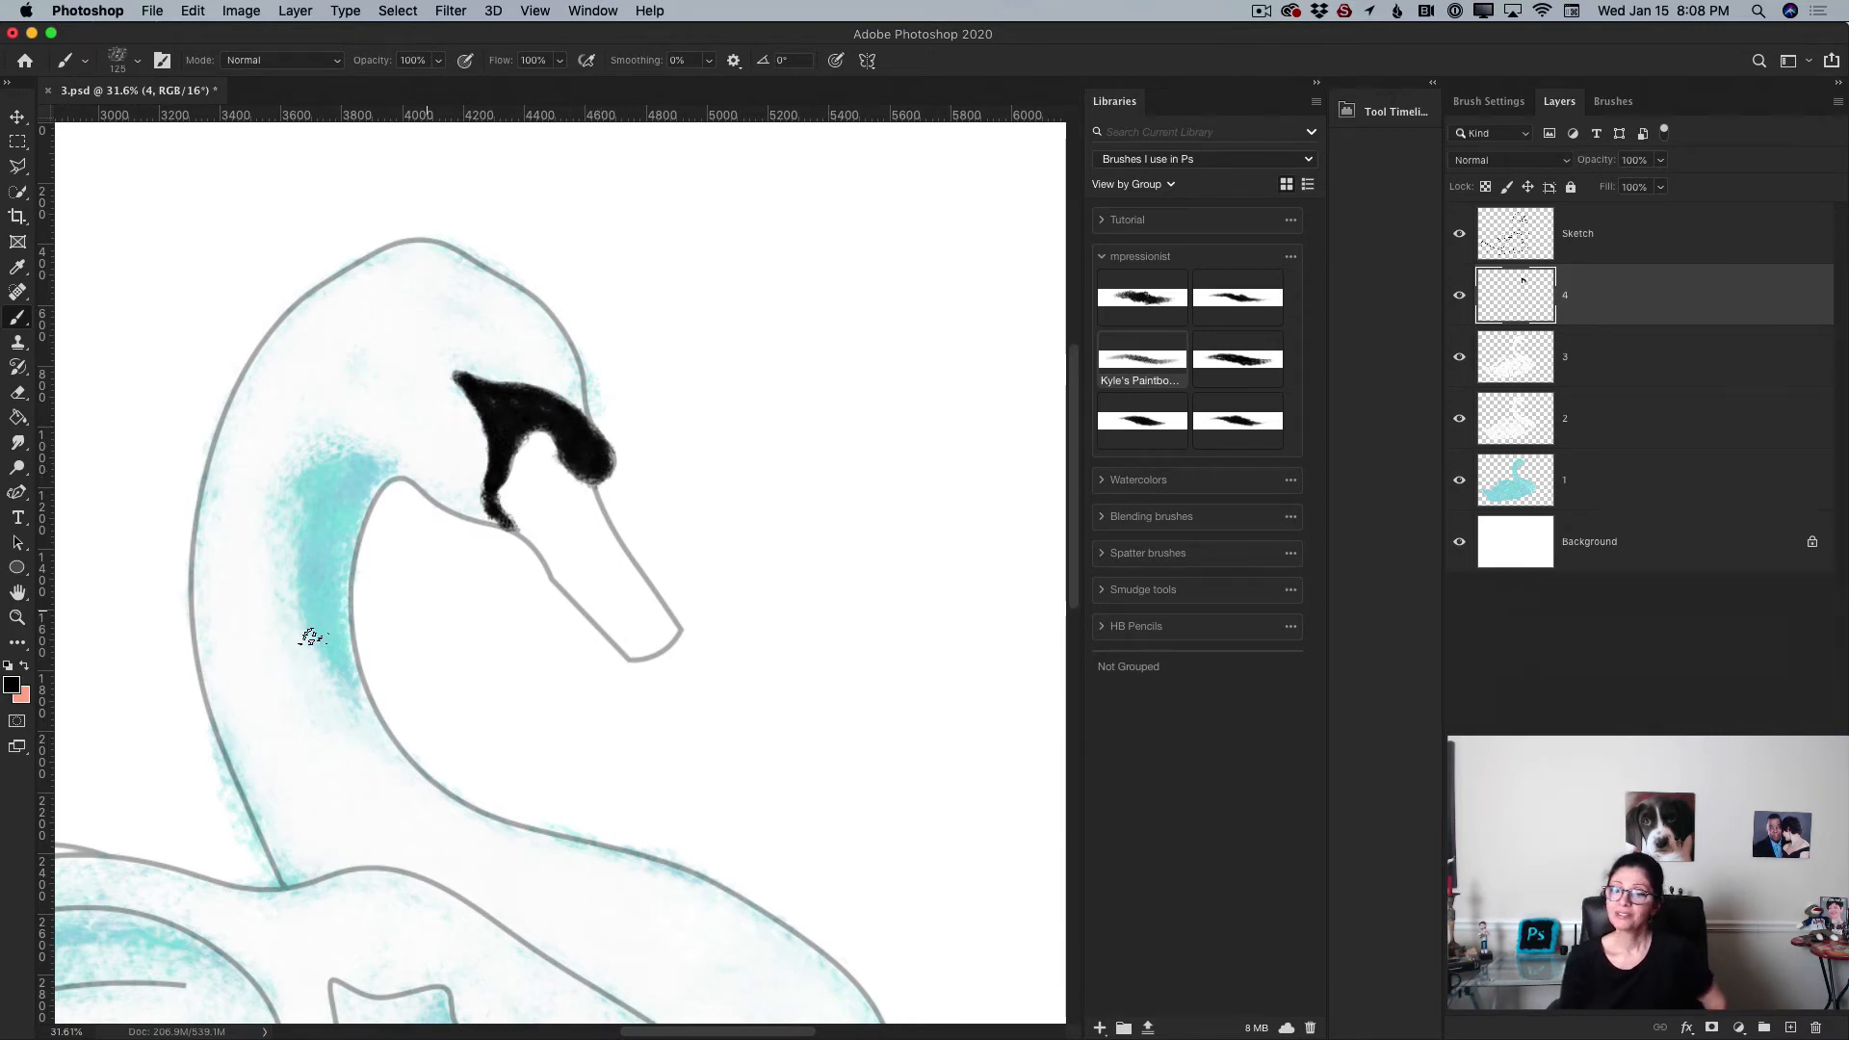
Step: Set the foreground colour to dark red, hex 863c1f, and paint the swan's beak
left_click(11, 684)
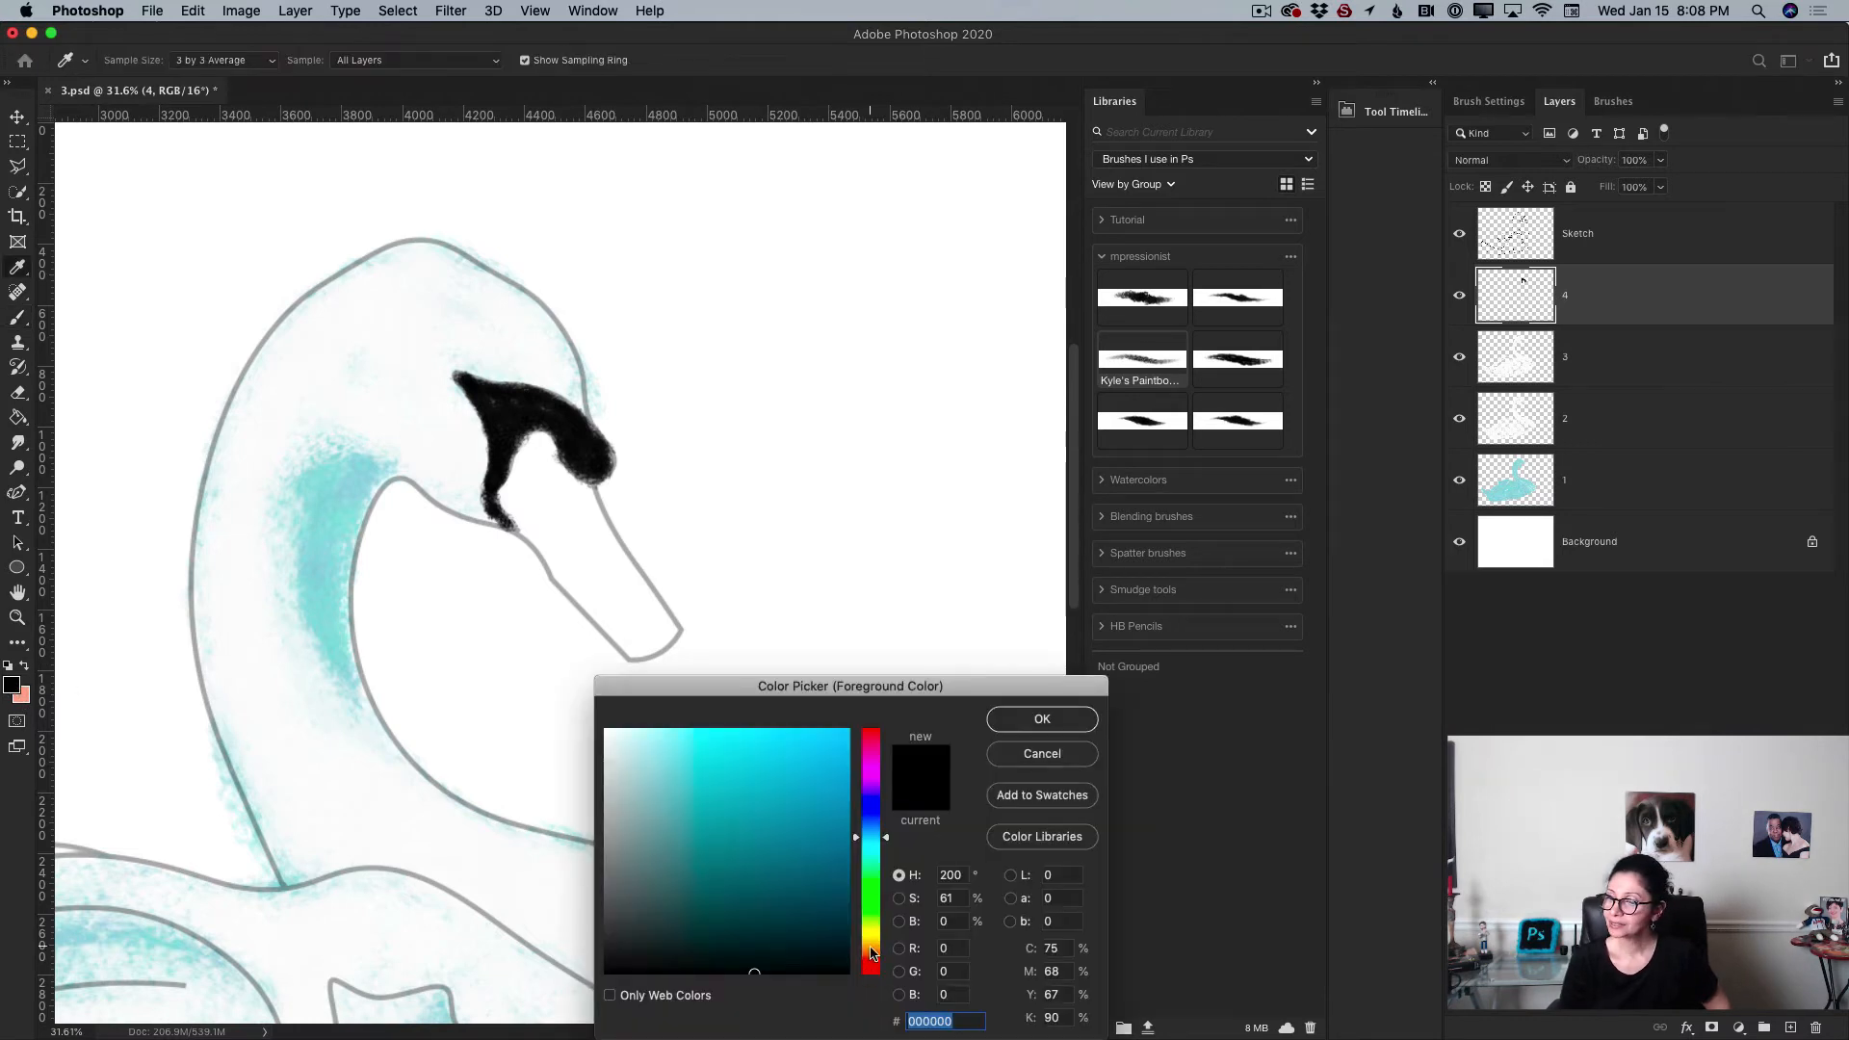
left_click_drag(871, 954, 872, 962)
mouse_move(815, 774)
left_mouse_down()
mouse_move(794, 741)
mouse_move(748, 818)
mouse_move(830, 790)
mouse_move(792, 846)
left_mouse_up()
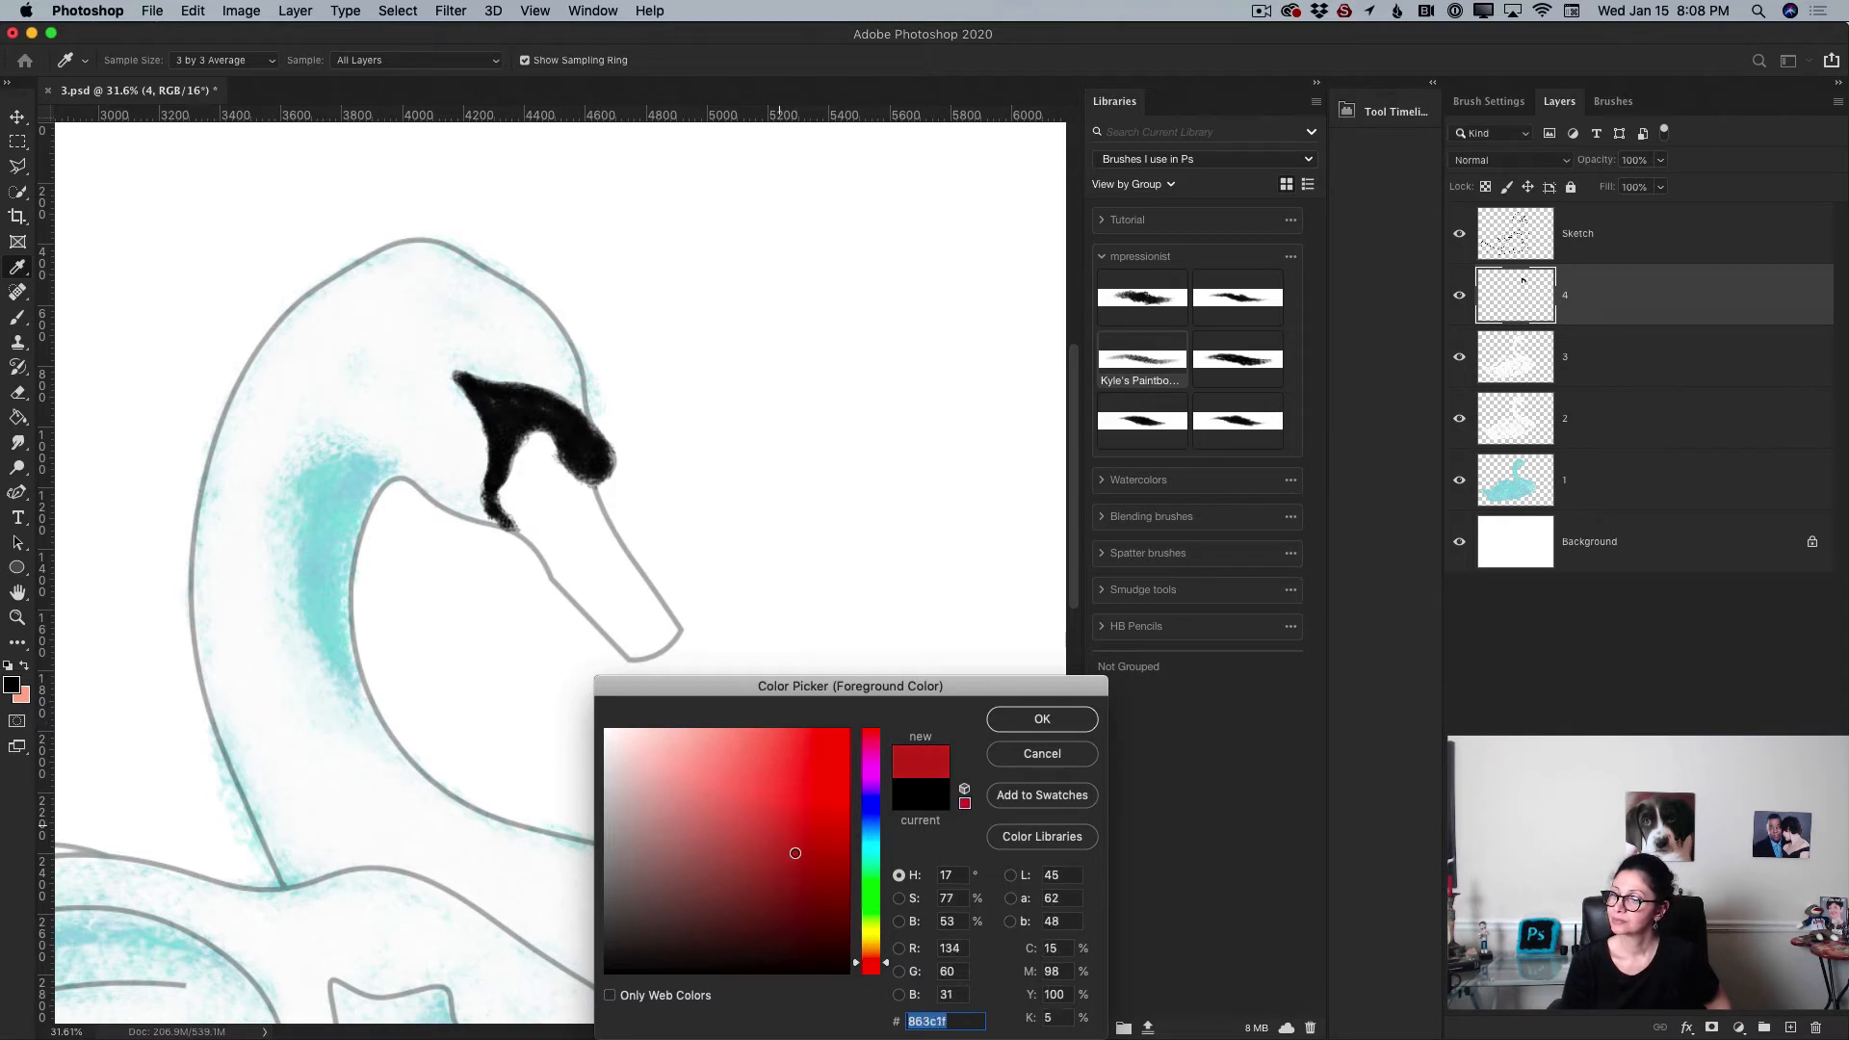
left_click(1042, 718)
mouse_move(549, 491)
left_mouse_down()
mouse_move(614, 575)
mouse_move(544, 510)
mouse_move(571, 561)
mouse_move(547, 550)
mouse_move(583, 571)
mouse_move(571, 521)
mouse_move(604, 554)
mouse_move(593, 501)
mouse_move(609, 536)
mouse_move(535, 479)
mouse_move(538, 452)
mouse_move(502, 497)
mouse_move(524, 529)
mouse_move(534, 436)
mouse_move(567, 482)
mouse_move(546, 488)
mouse_move(543, 445)
mouse_move(547, 516)
mouse_move(517, 521)
mouse_move(582, 567)
mouse_move(557, 563)
mouse_move(584, 597)
mouse_move(559, 576)
mouse_move(619, 612)
mouse_move(592, 575)
mouse_move(631, 604)
mouse_move(612, 570)
mouse_move(640, 601)
mouse_move(608, 553)
mouse_move(627, 565)
mouse_move(559, 533)
mouse_move(594, 544)
mouse_move(548, 463)
mouse_move(578, 482)
mouse_move(526, 490)
mouse_move(627, 642)
mouse_move(653, 630)
mouse_move(611, 561)
mouse_move(664, 607)
mouse_move(630, 568)
mouse_move(641, 637)
mouse_move(616, 635)
mouse_move(628, 651)
mouse_move(667, 623)
mouse_move(676, 637)
mouse_move(640, 650)
left_mouse_up()
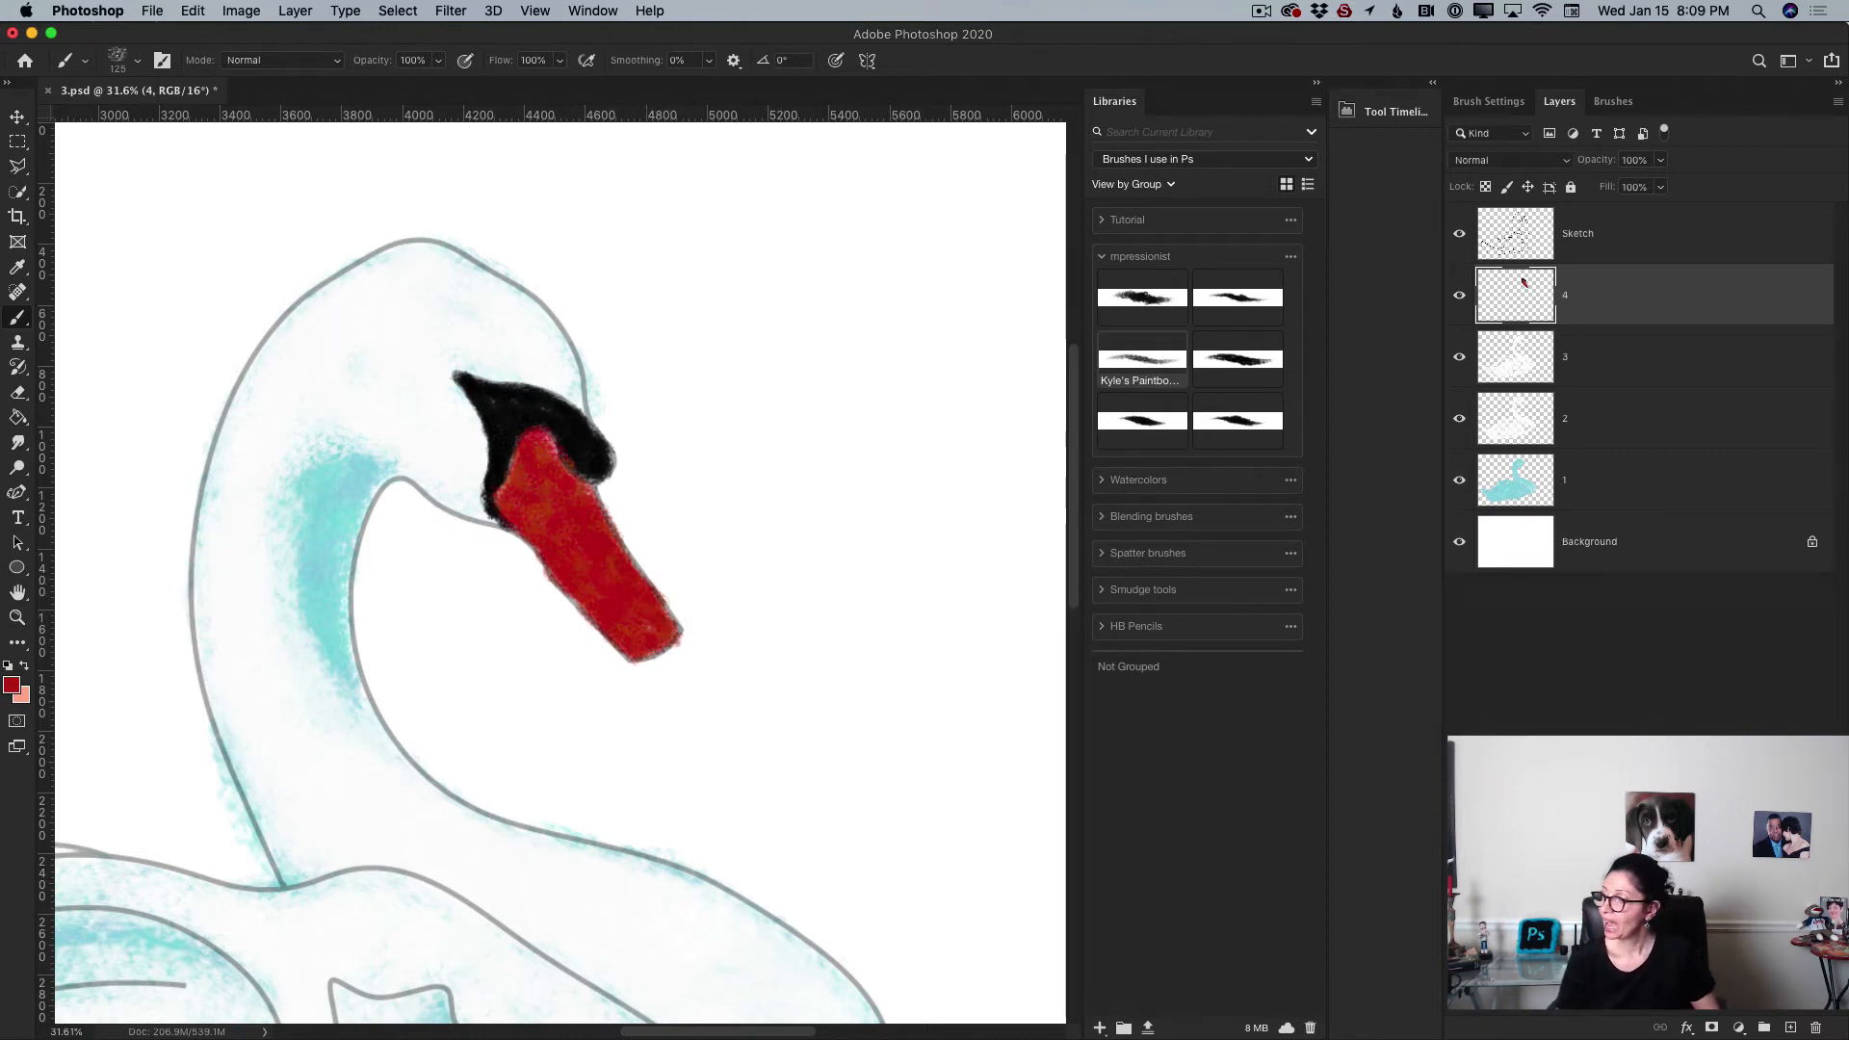
Step: Add a new layer above layer 4 and pick a slightly darker red foreground colour
left_click(1790, 1027)
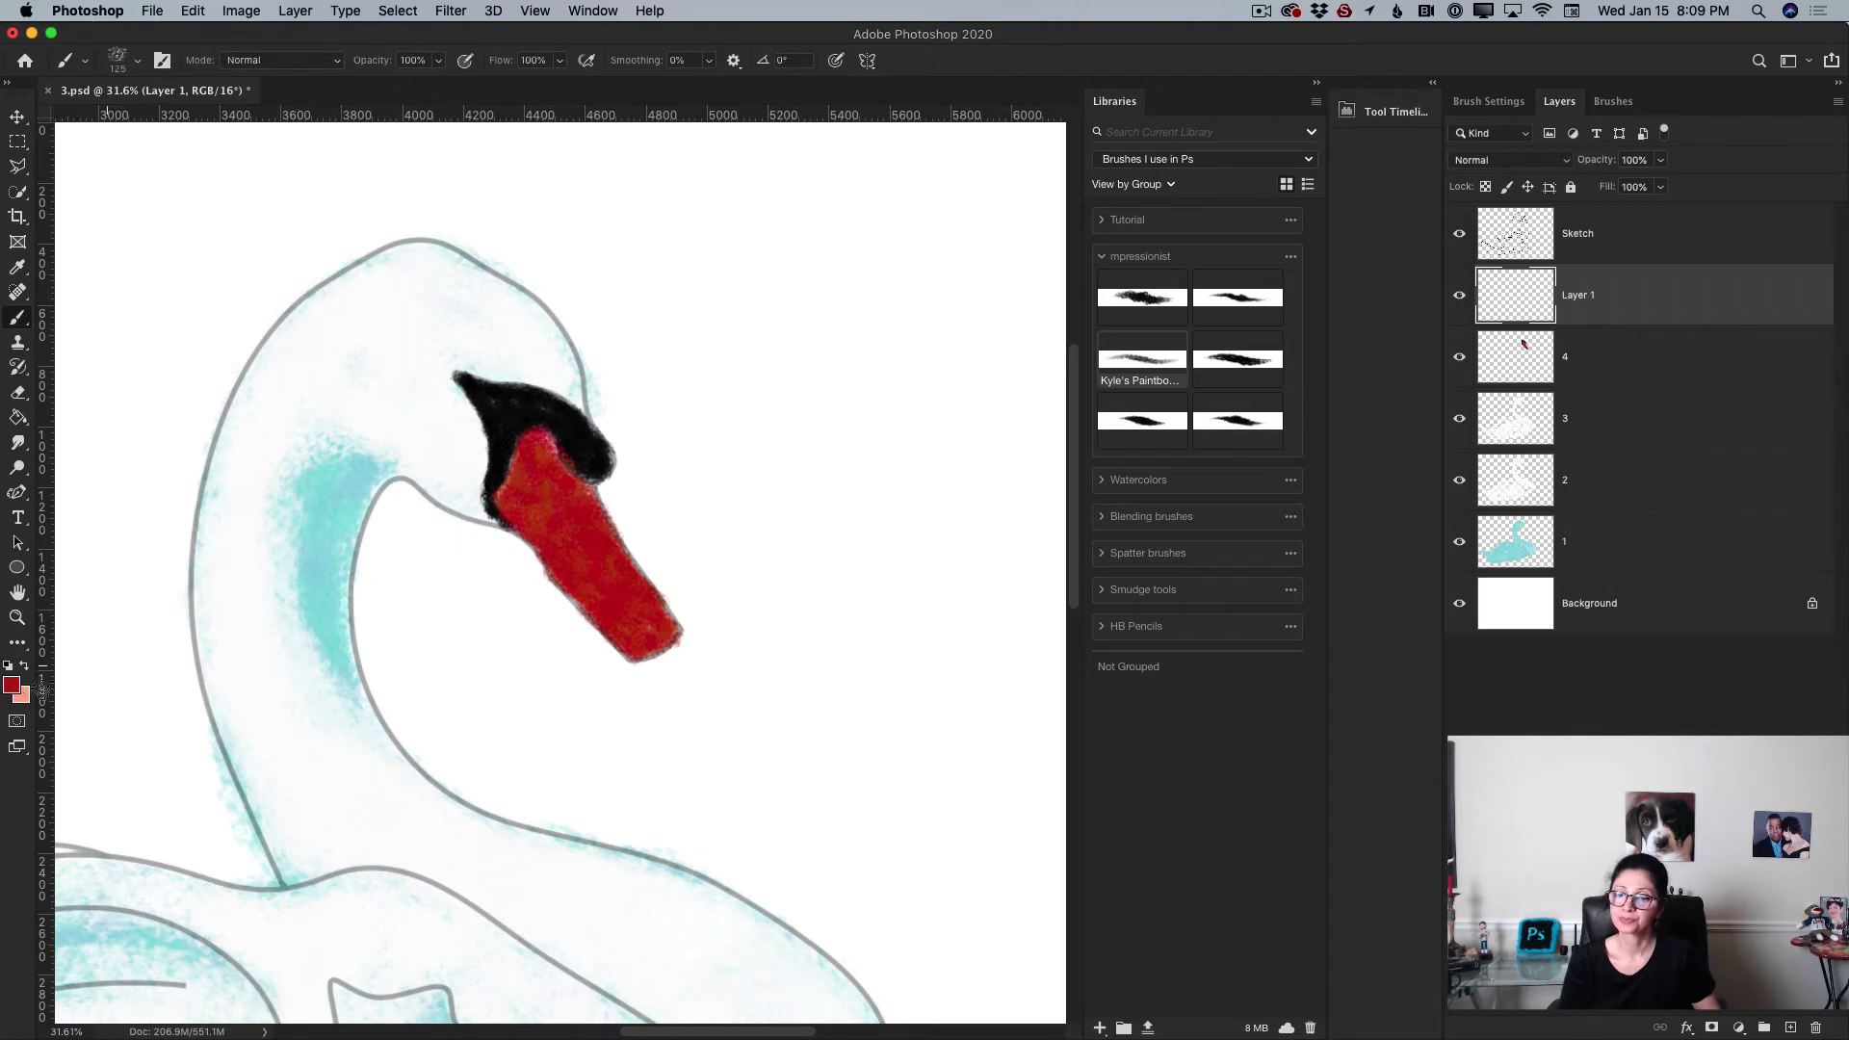
left_click(11, 685)
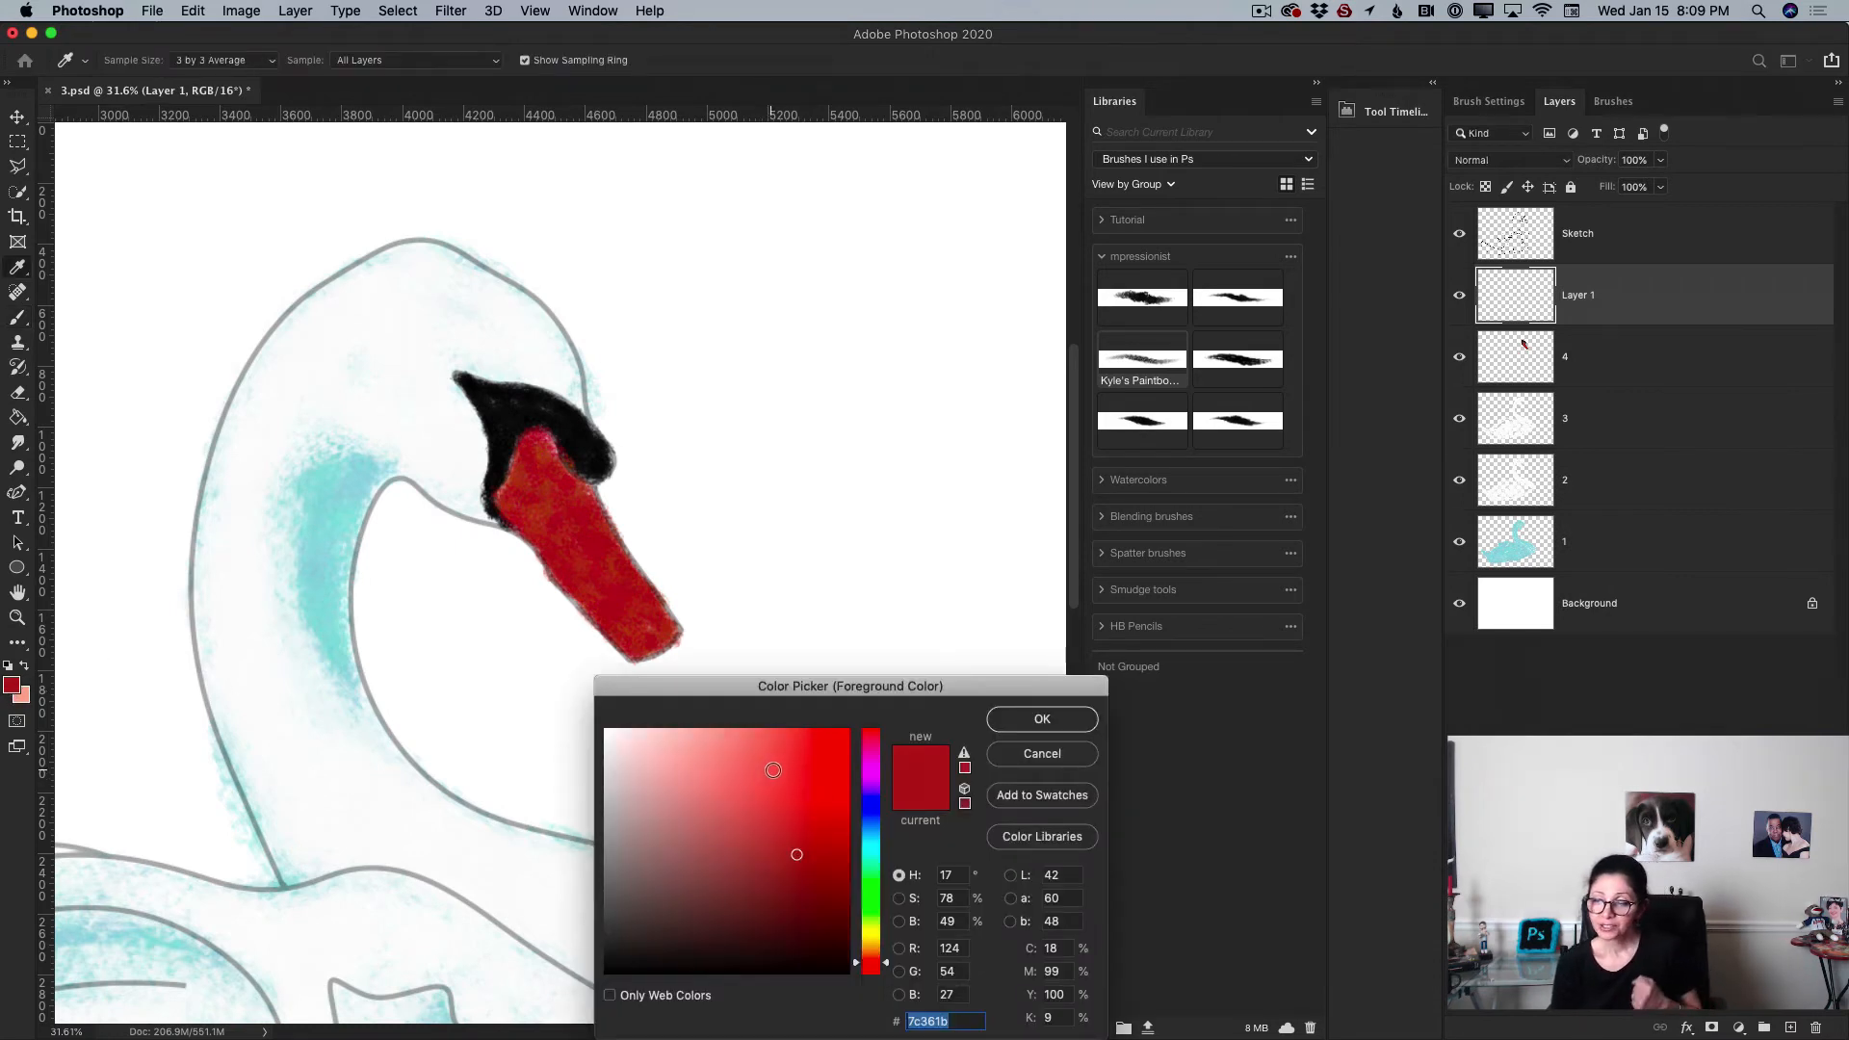
left_click_drag(820, 881, 822, 897)
left_click(1045, 718)
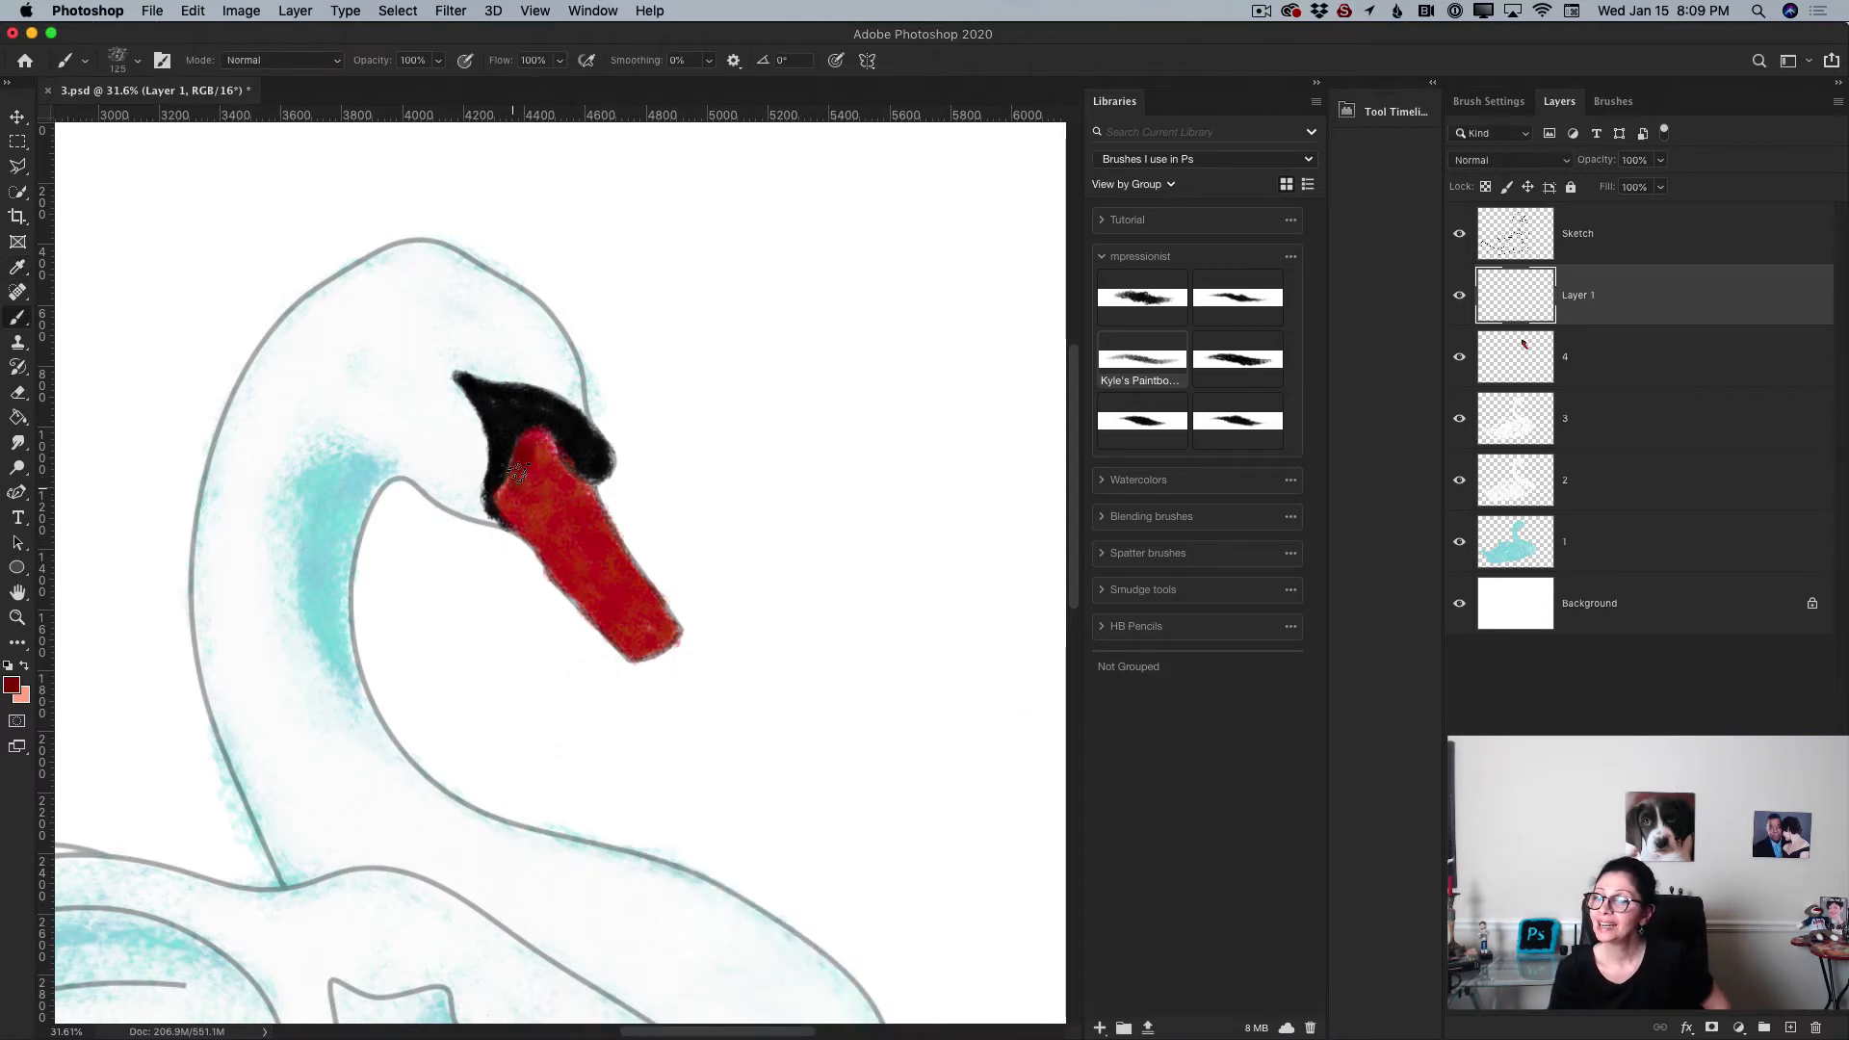
Step: Paint a short stroke at the top of the beak, then enlarge the brush to 175 px and set its opacity to 36%
mouse_move(518, 472)
left_mouse_down()
mouse_move(506, 506)
mouse_move(518, 461)
left_mouse_up()
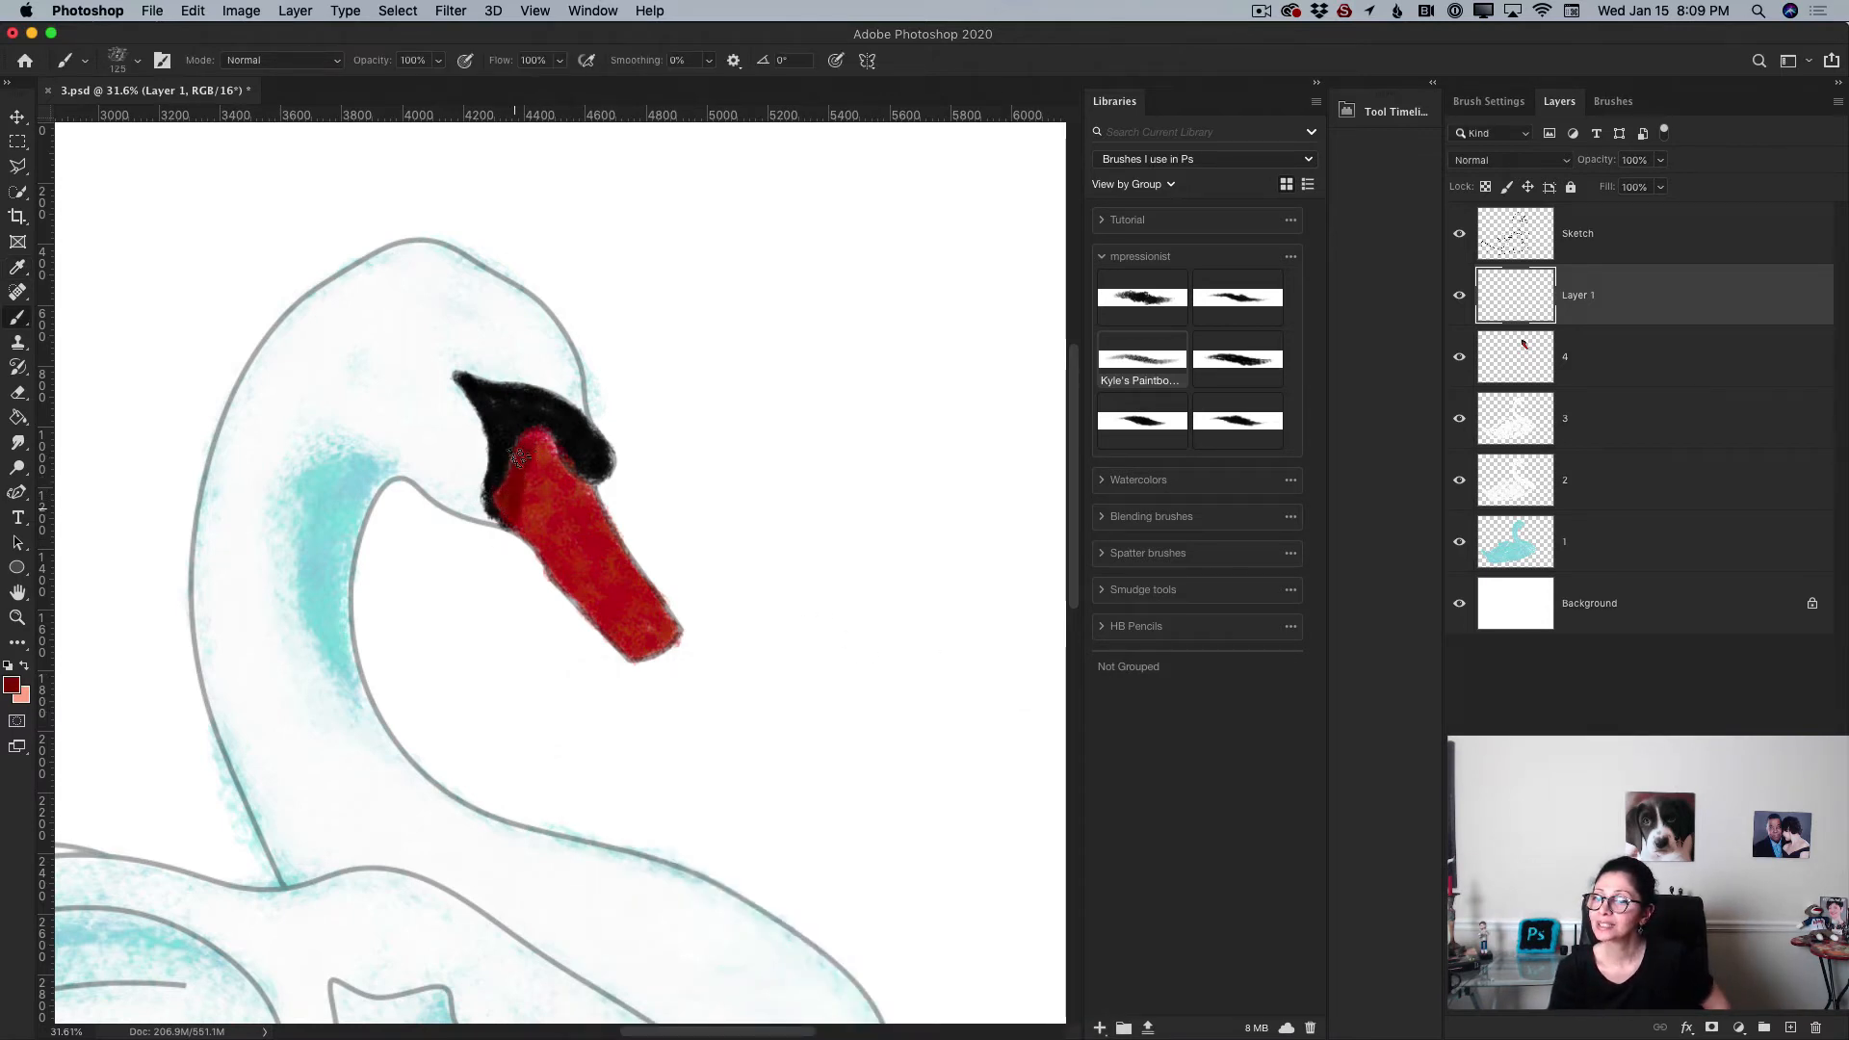
key("bracketright")
key("bracketright")
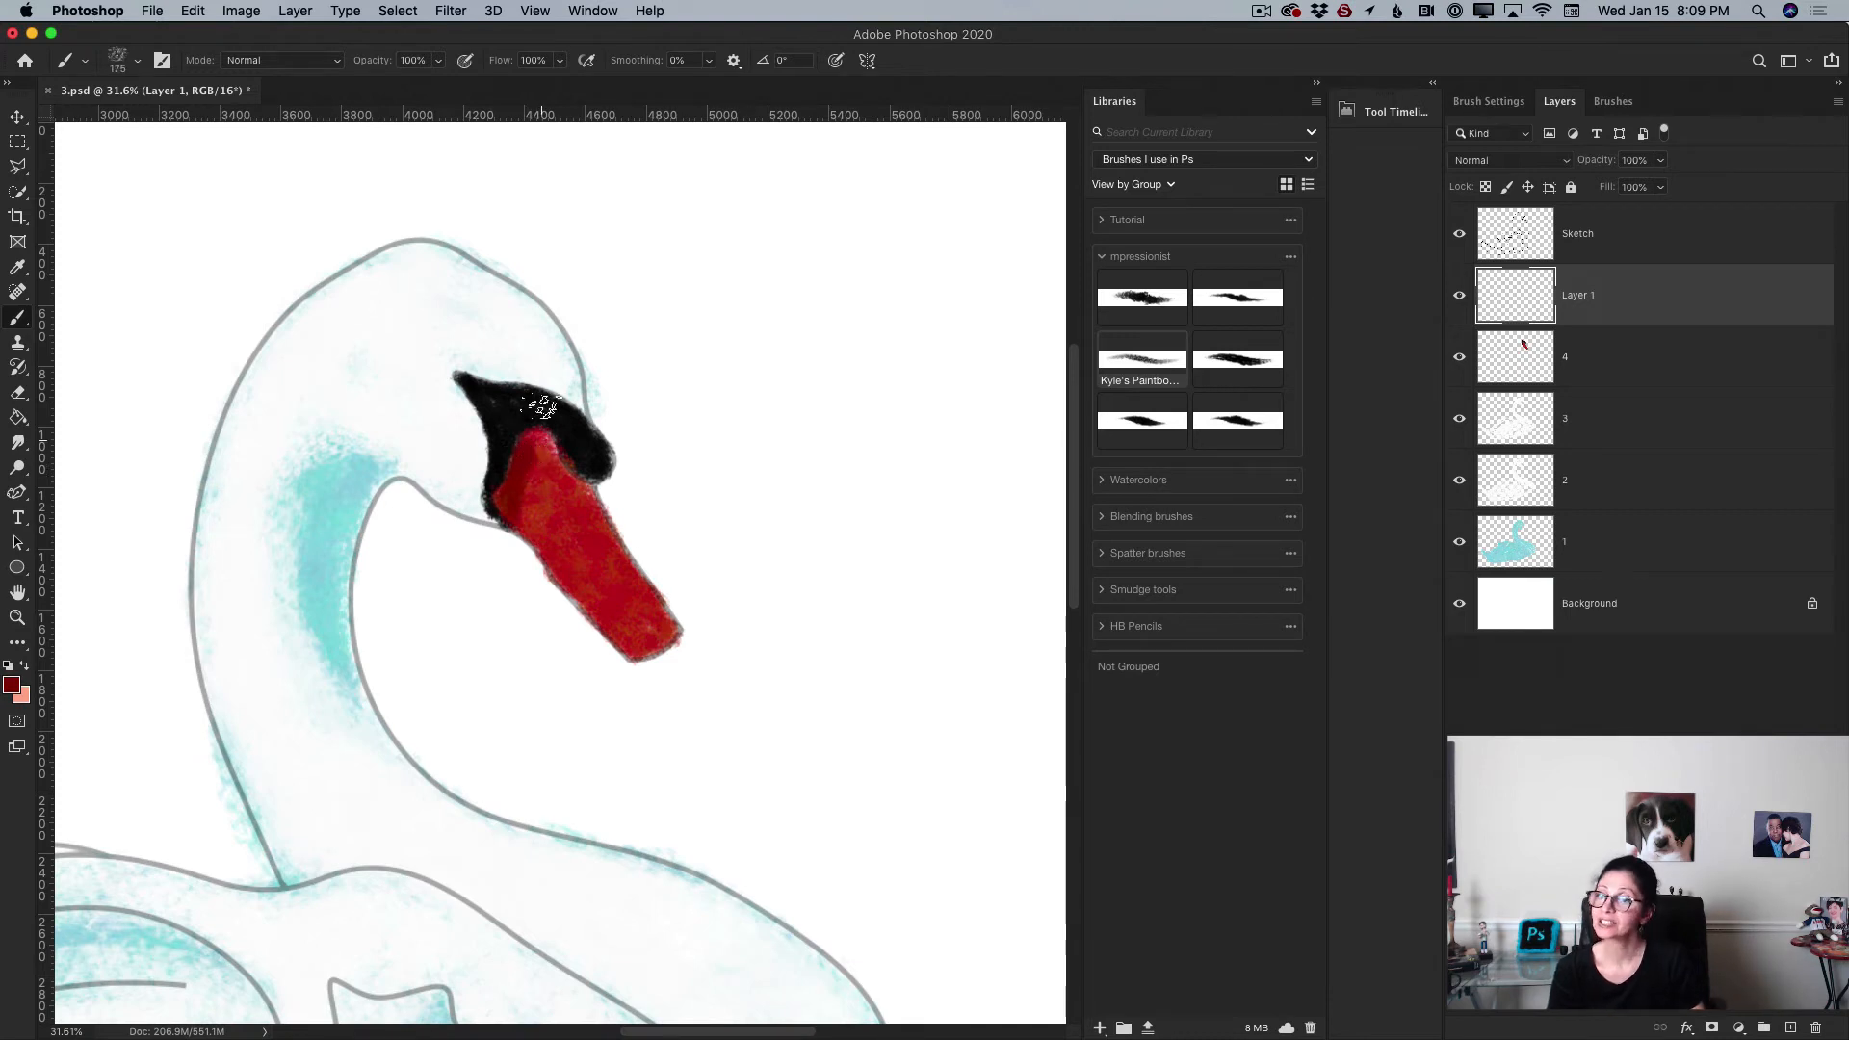
left_click(439, 62)
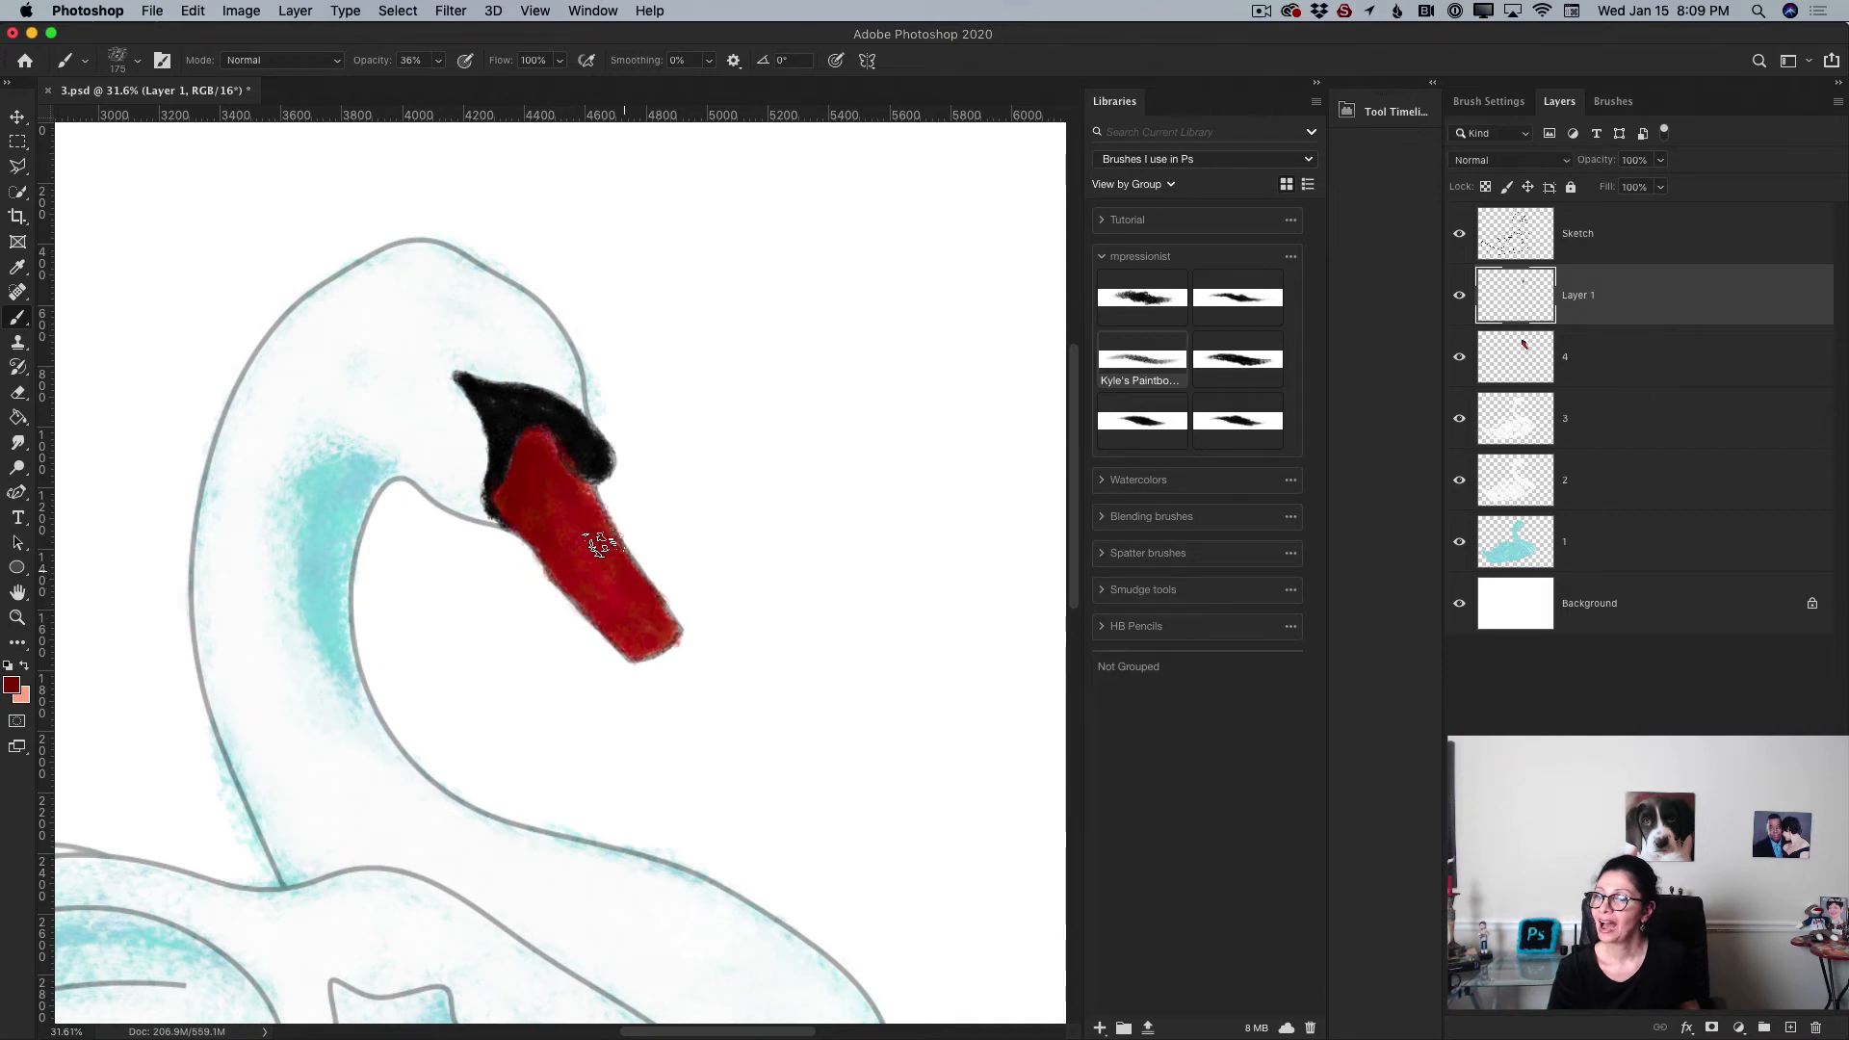
Step: Set the foreground colour to a bright red, hex eb7344, and paint translucent highlights along the beak
left_click(13, 686)
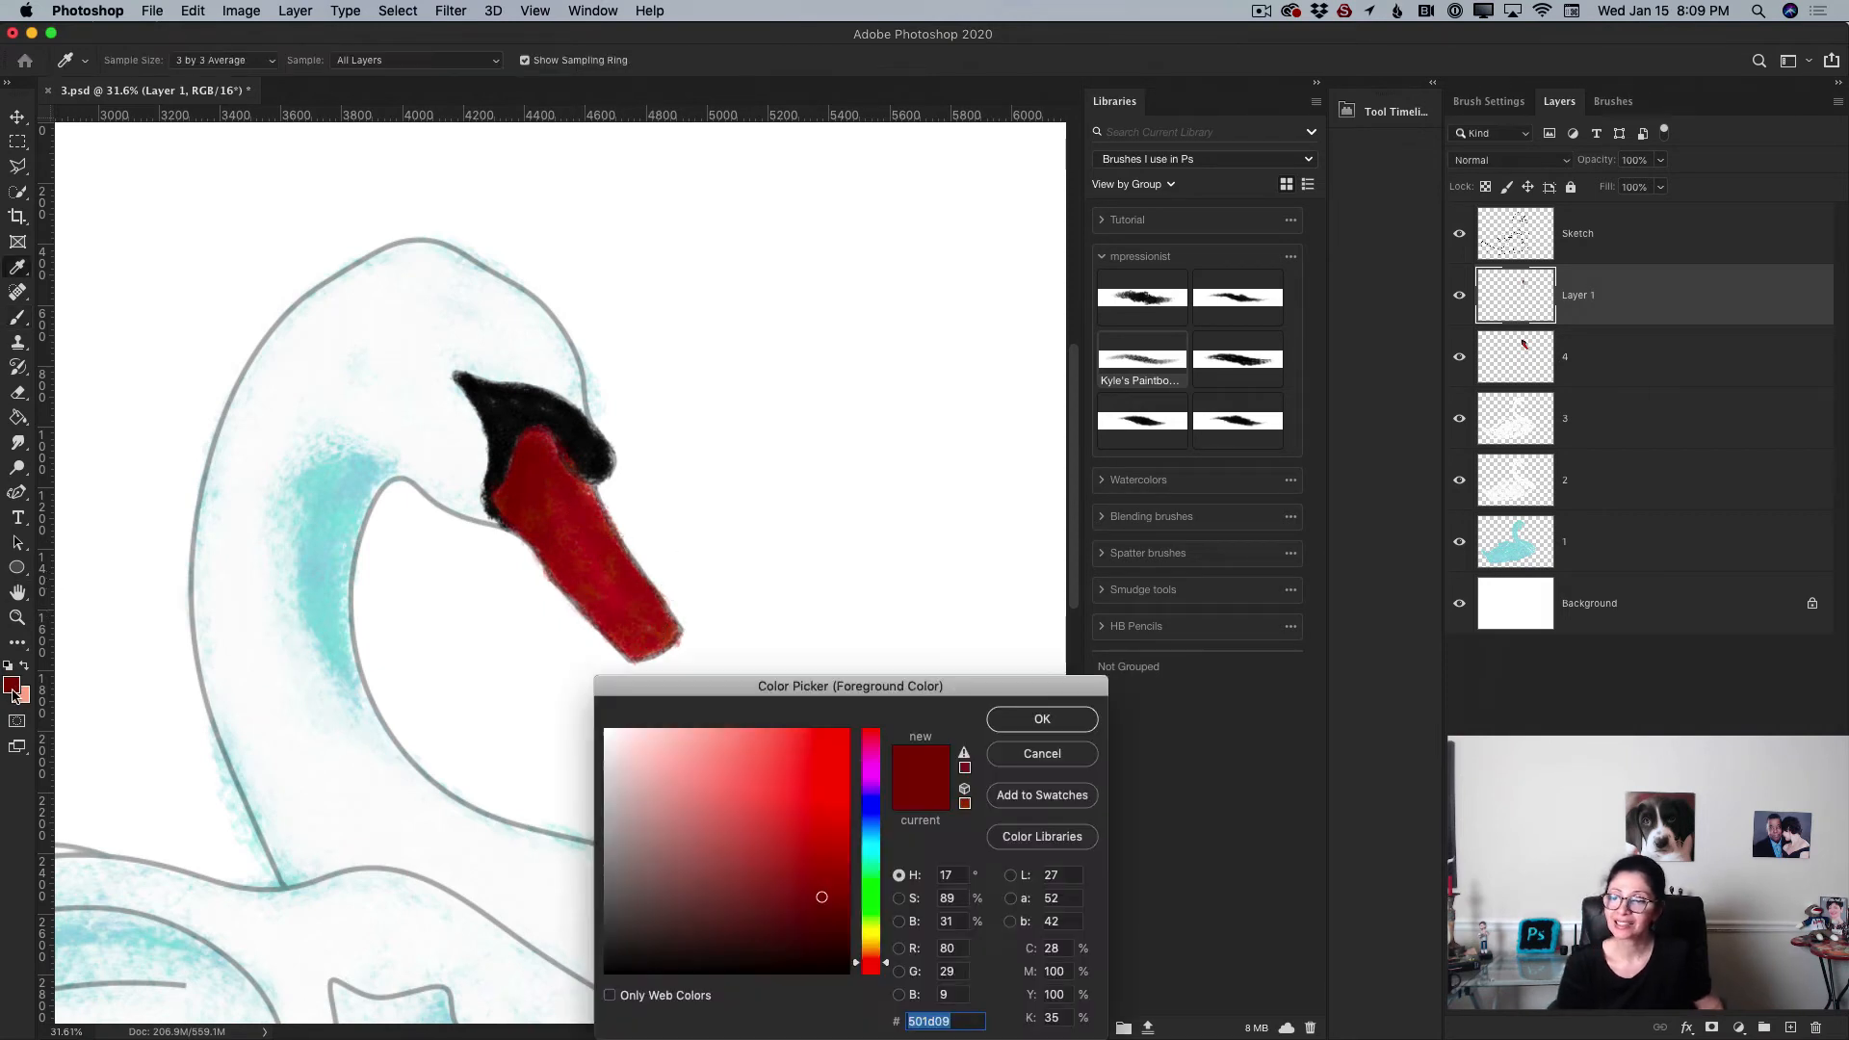
left_click(777, 745)
left_click(1072, 723)
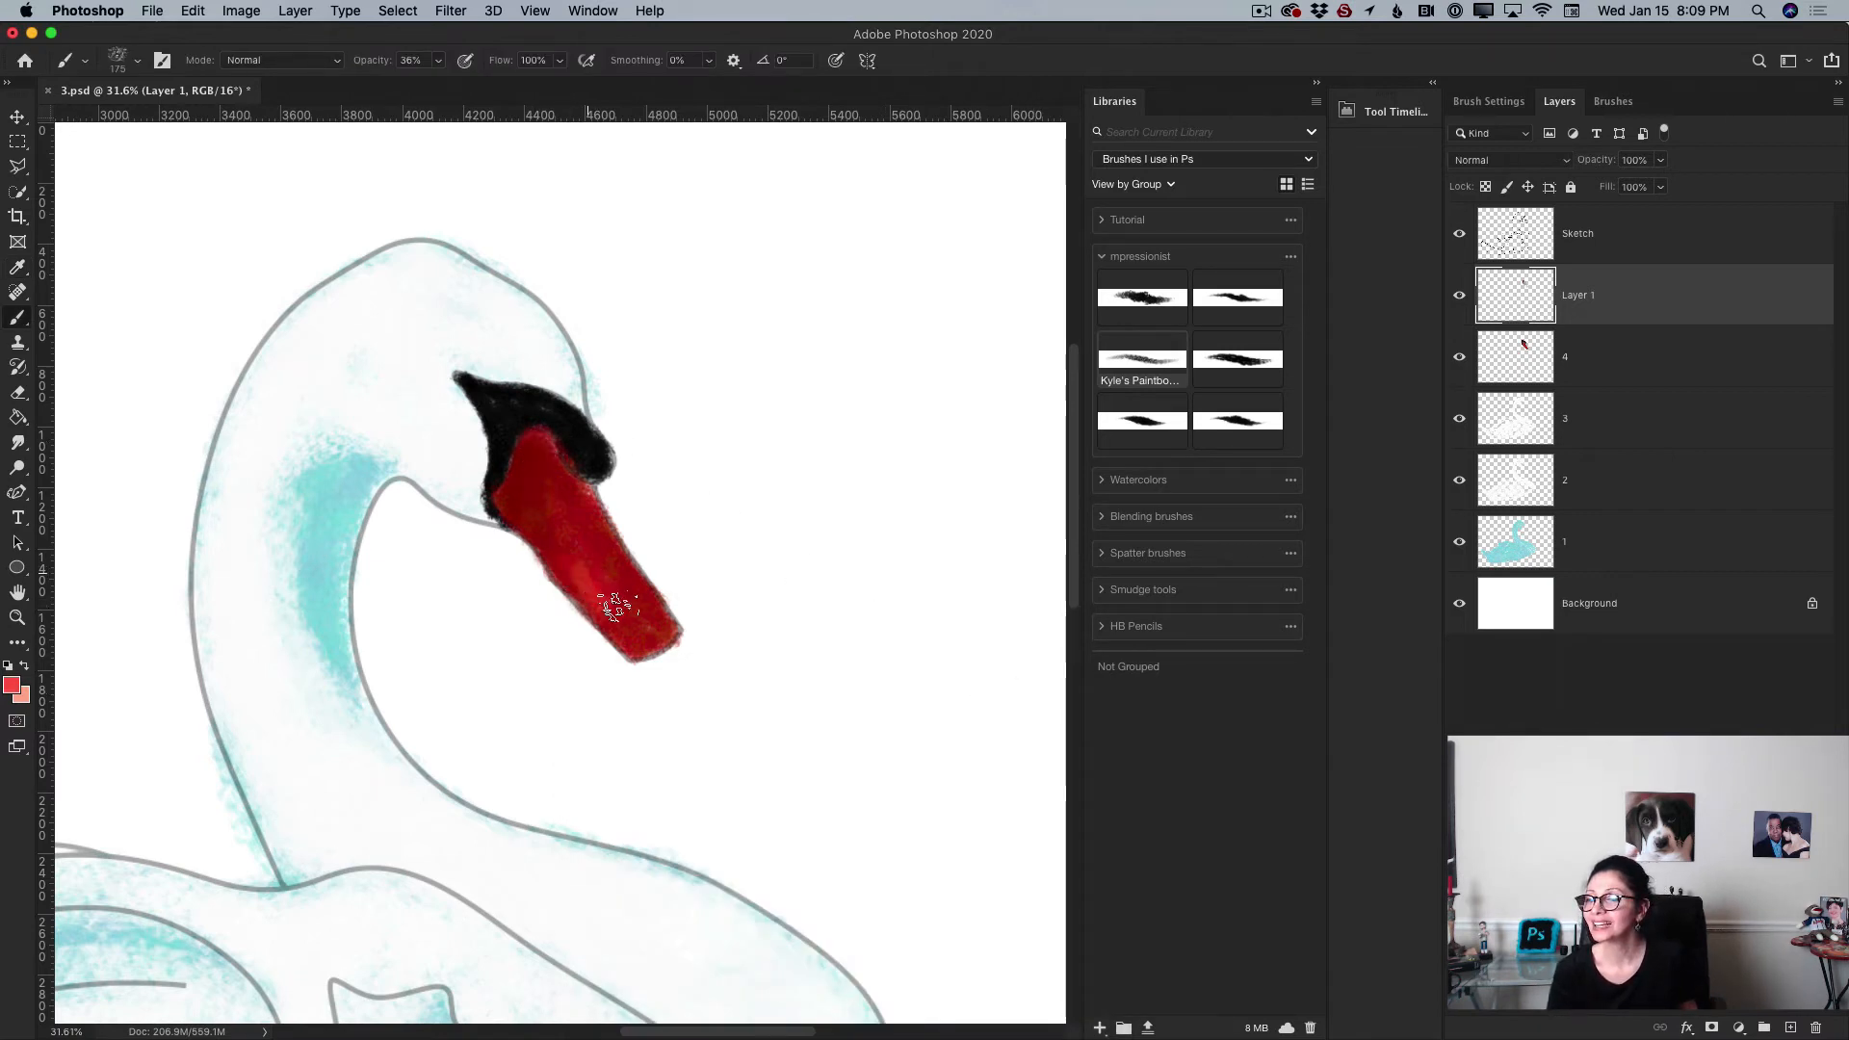
left_click_drag(616, 607, 561, 520)
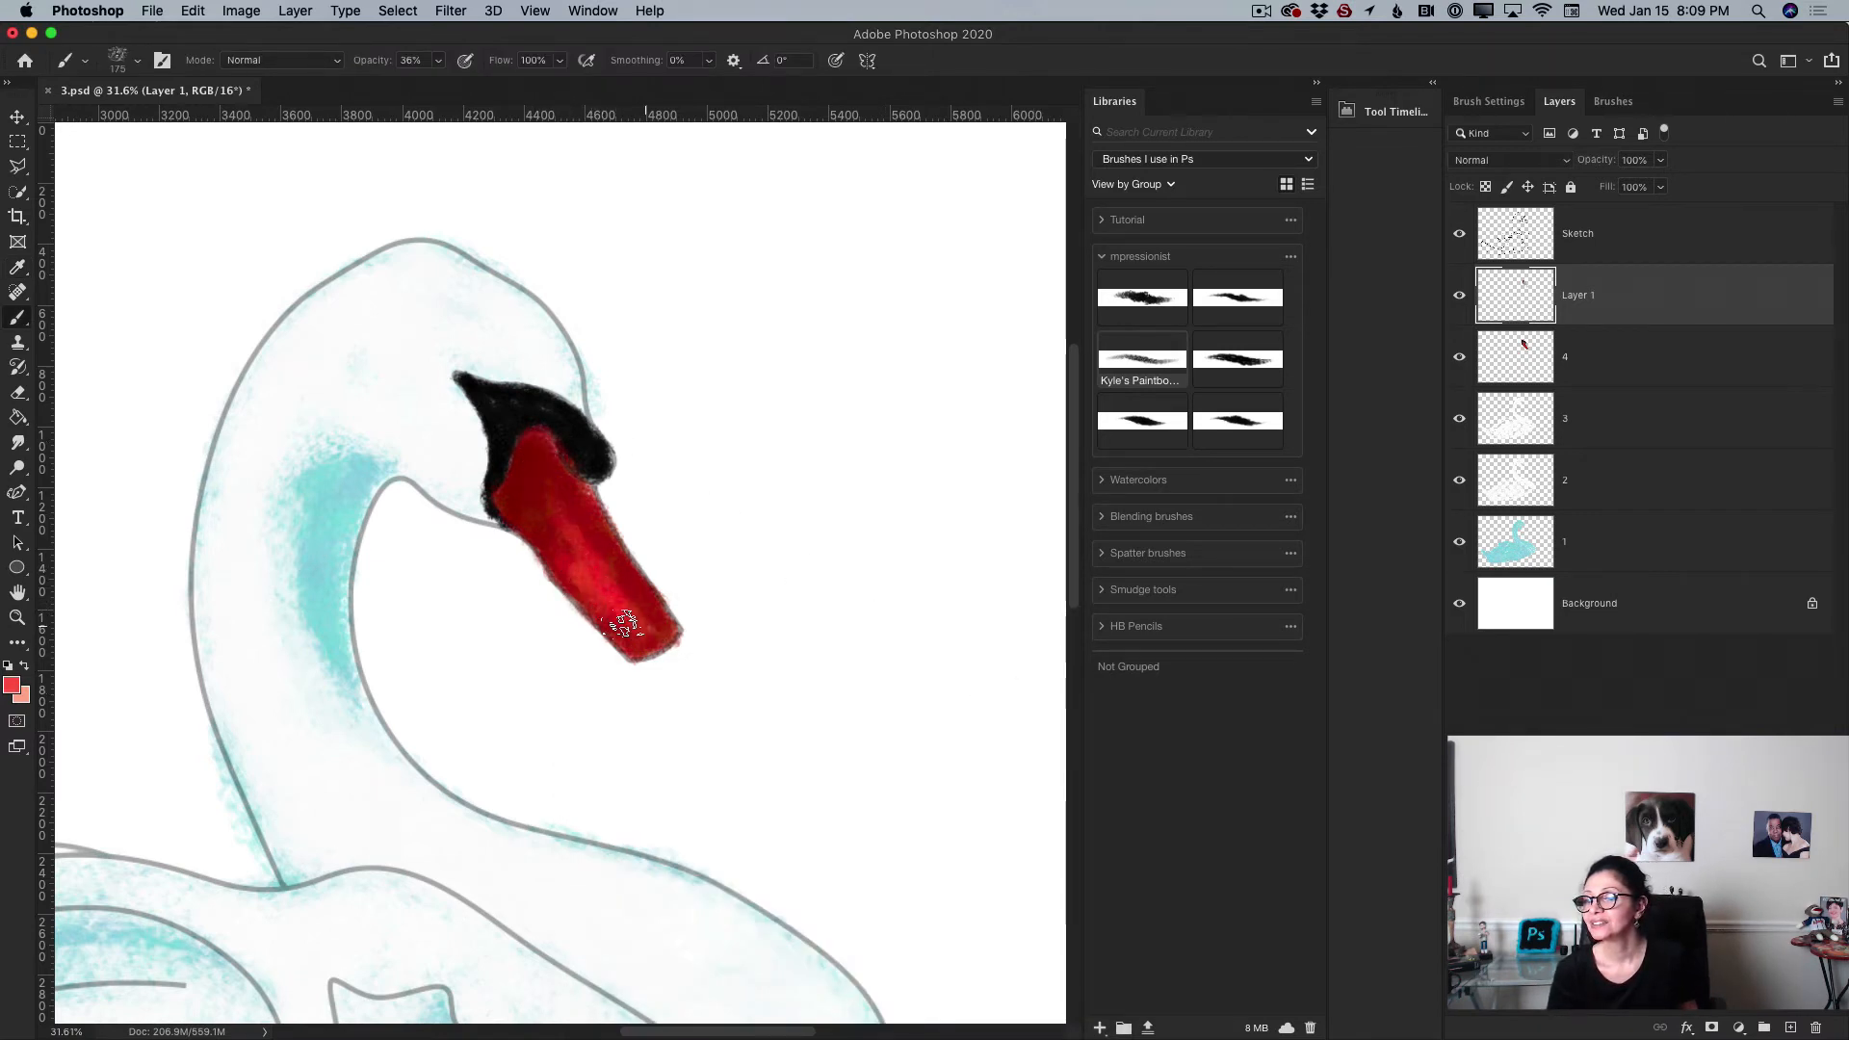
left_click_drag(625, 636, 641, 639)
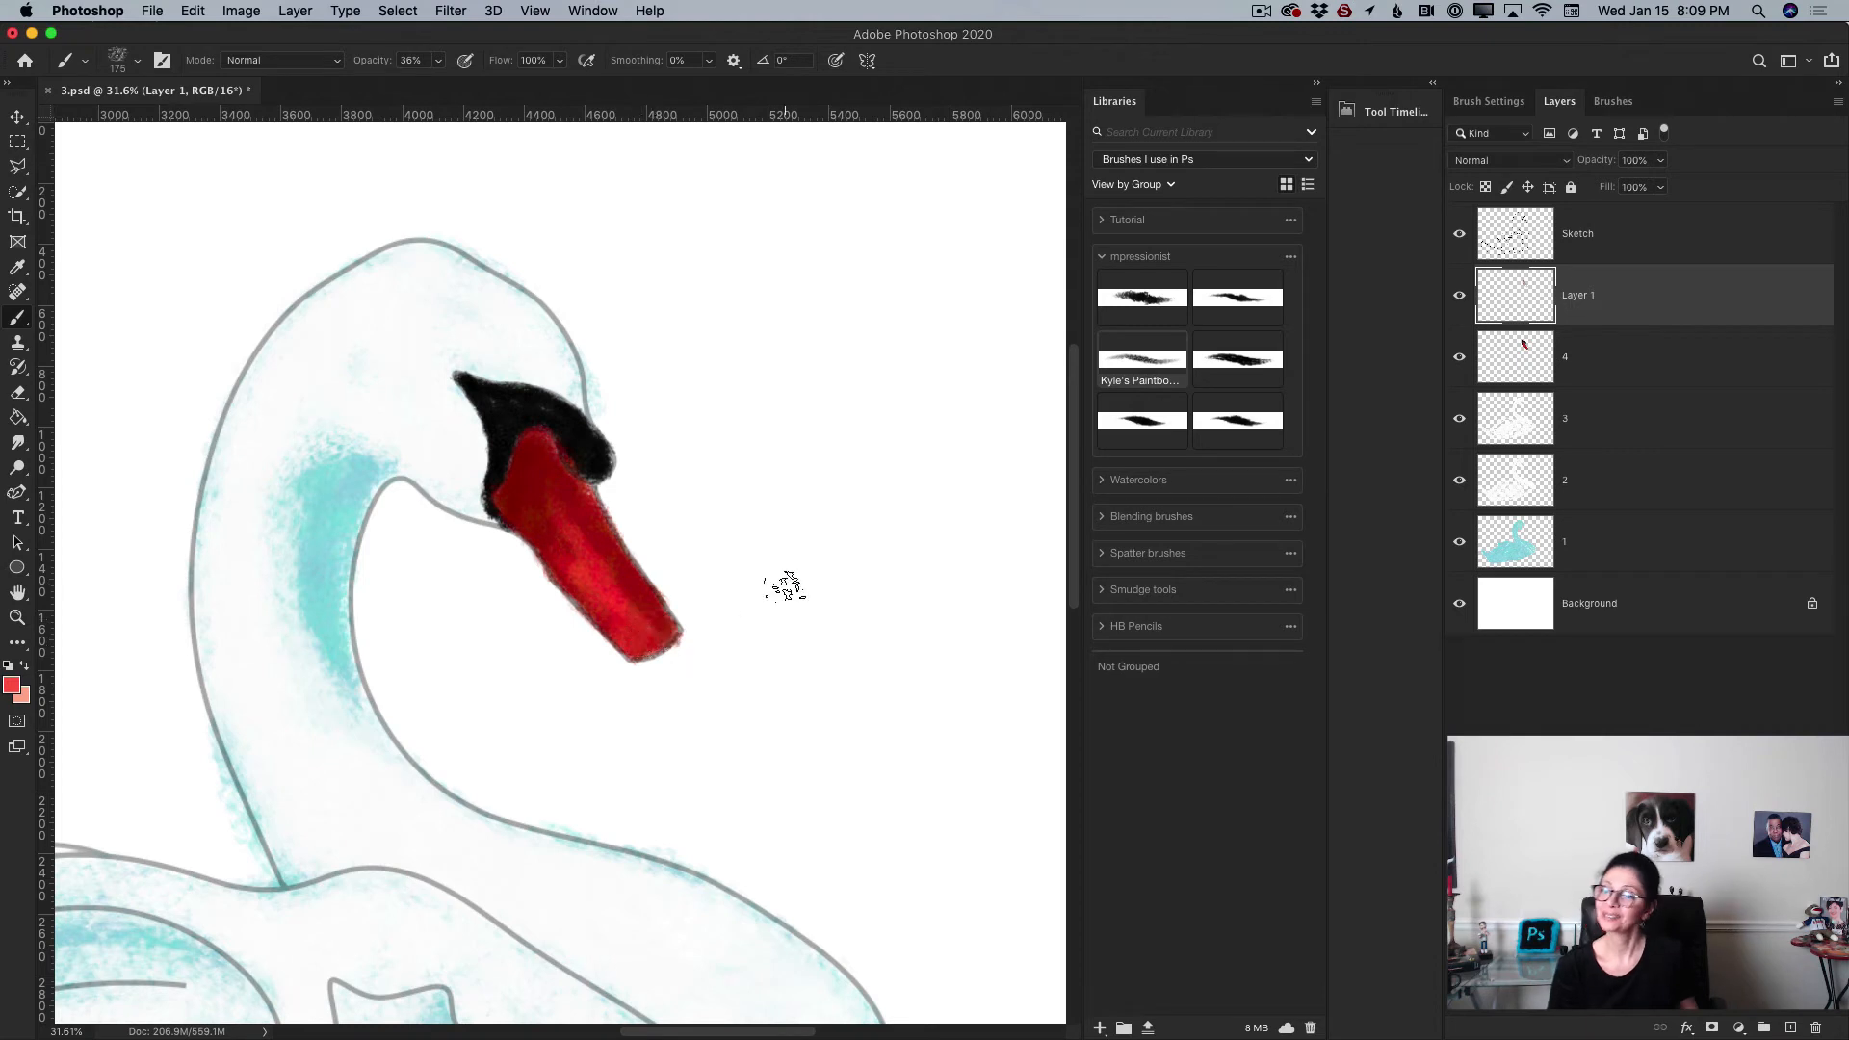
Step: Hide the Sketch layer and merge the beak highlight layer down into layer 4
left_click(17, 617)
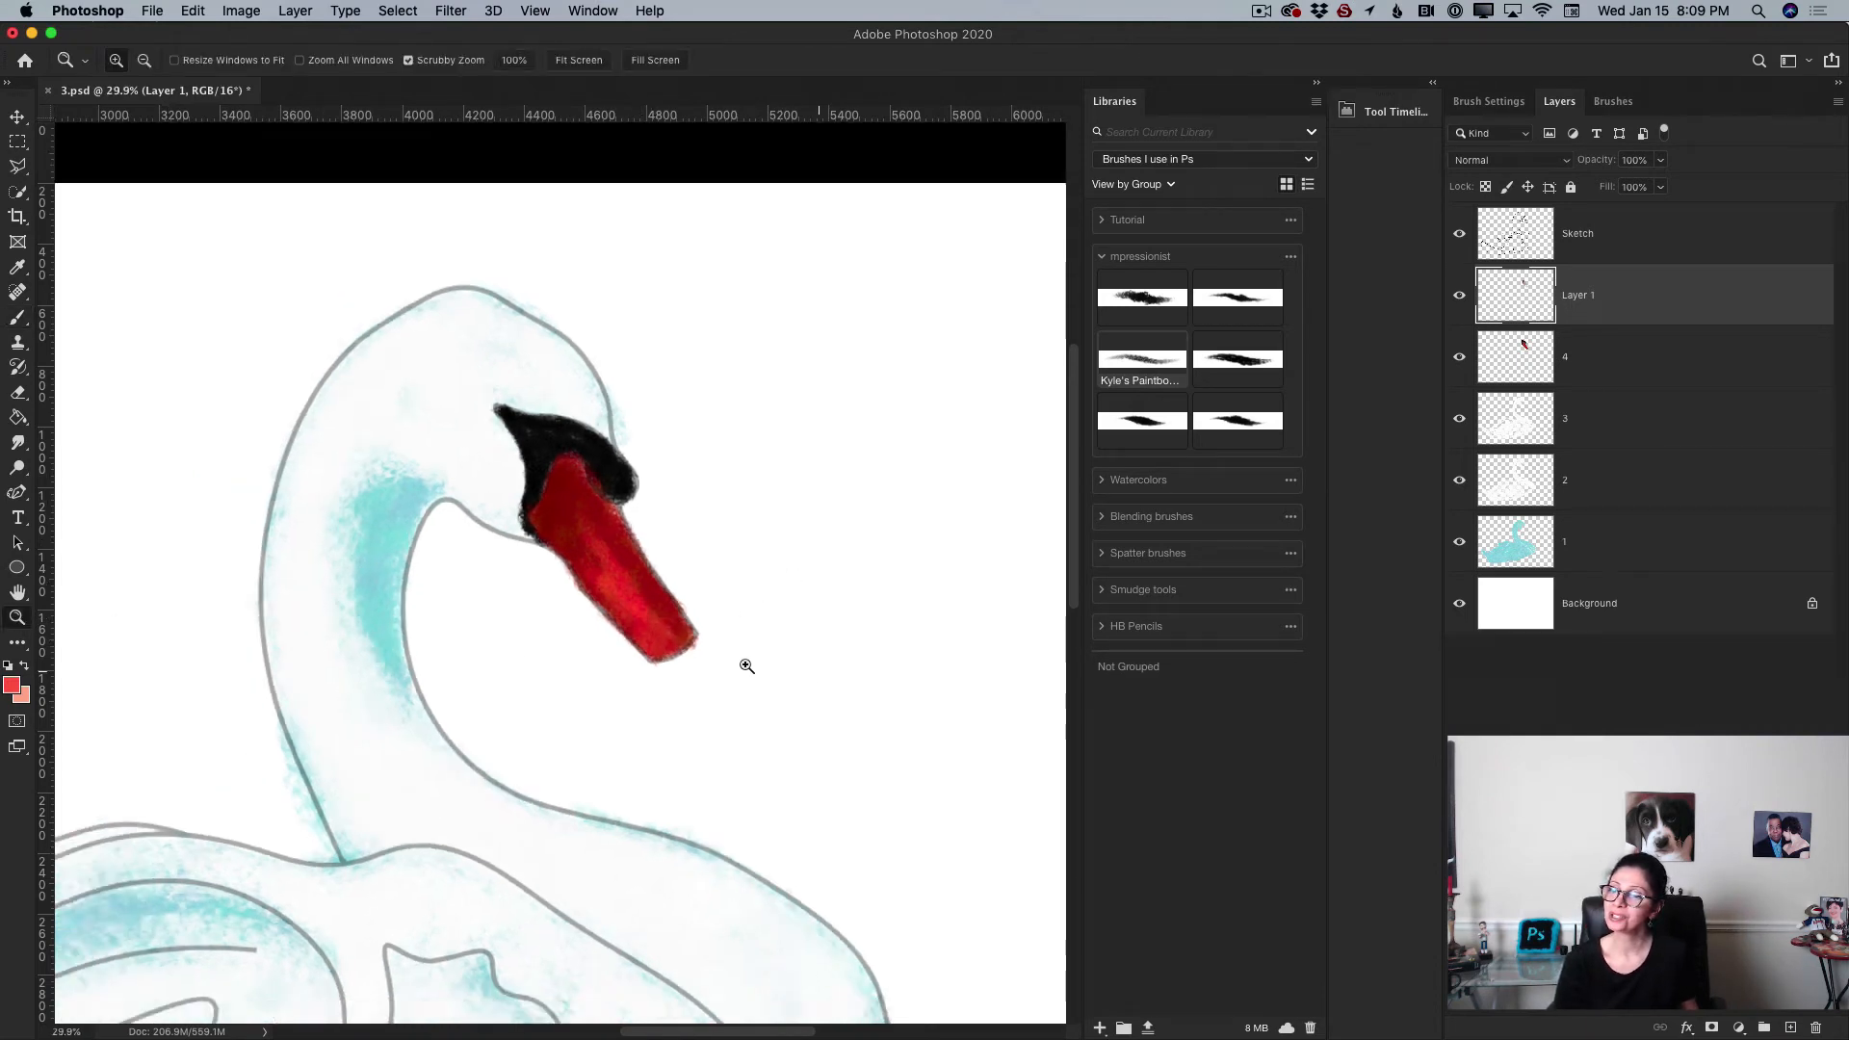
scroll(742, 661, "down", 5)
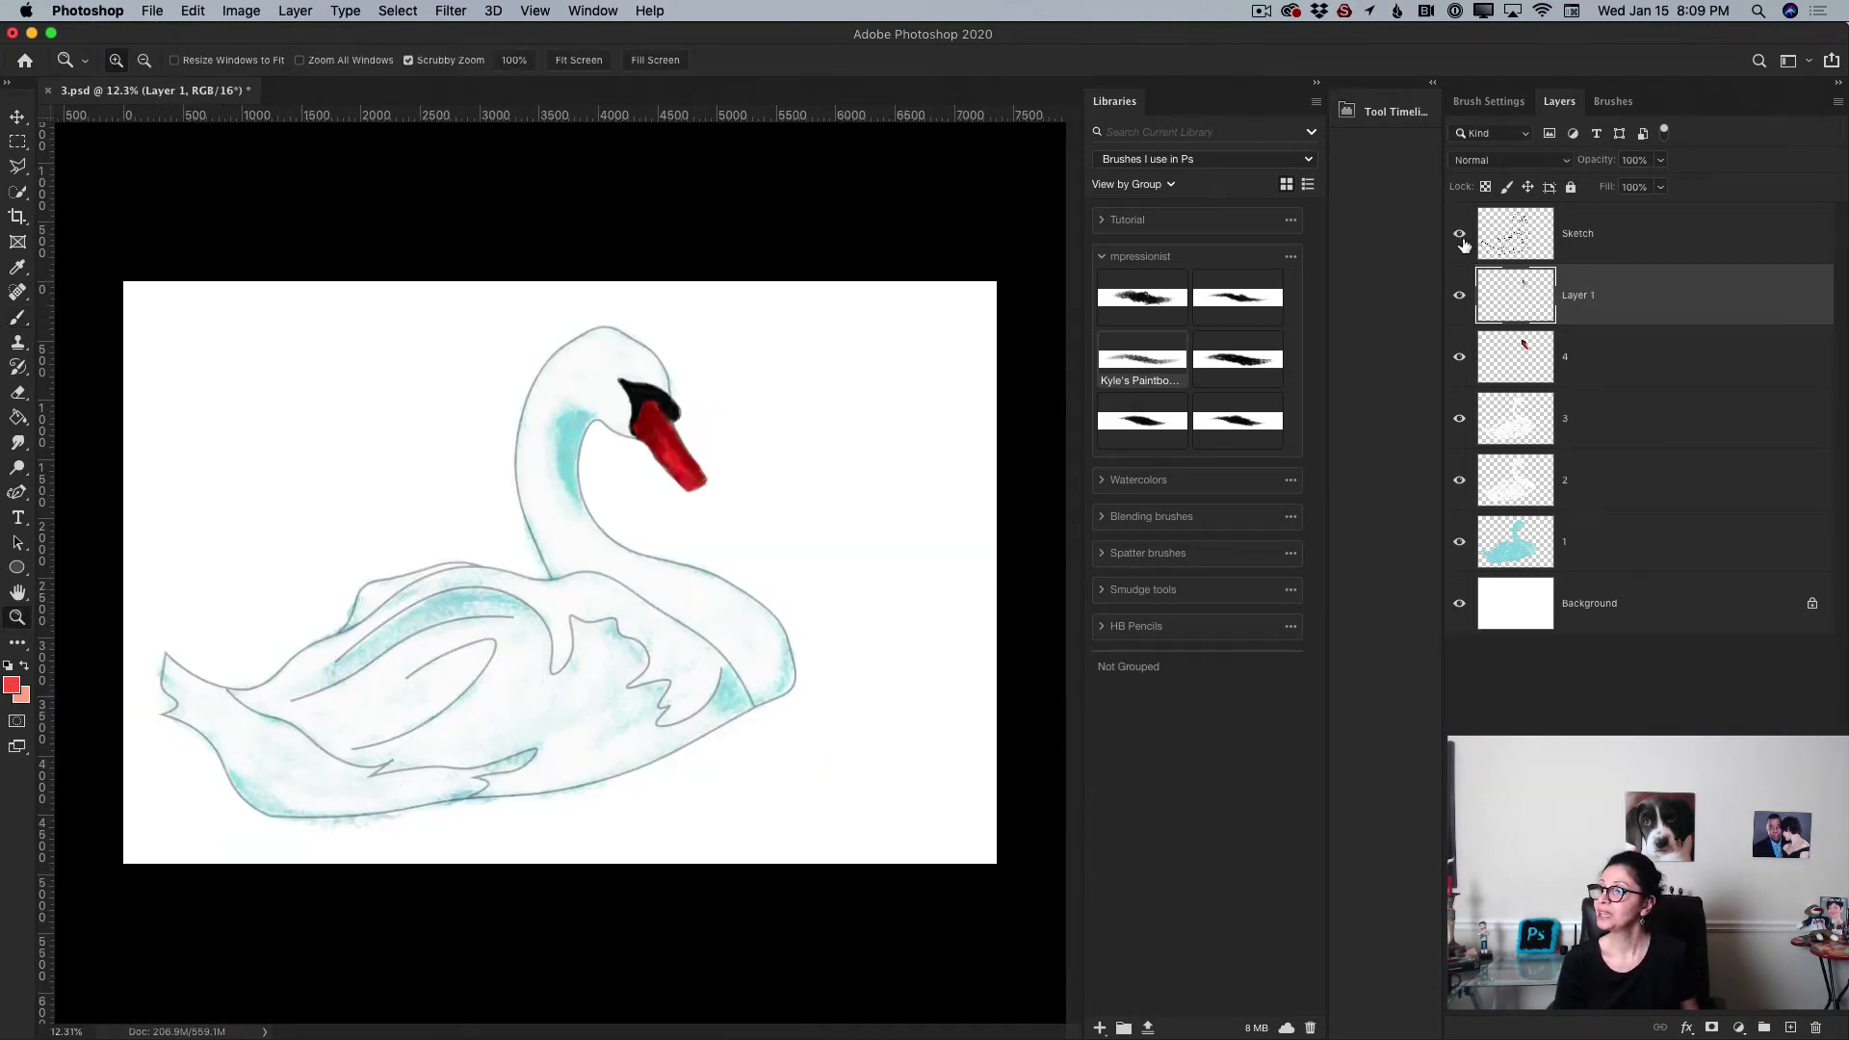
left_click(1464, 238)
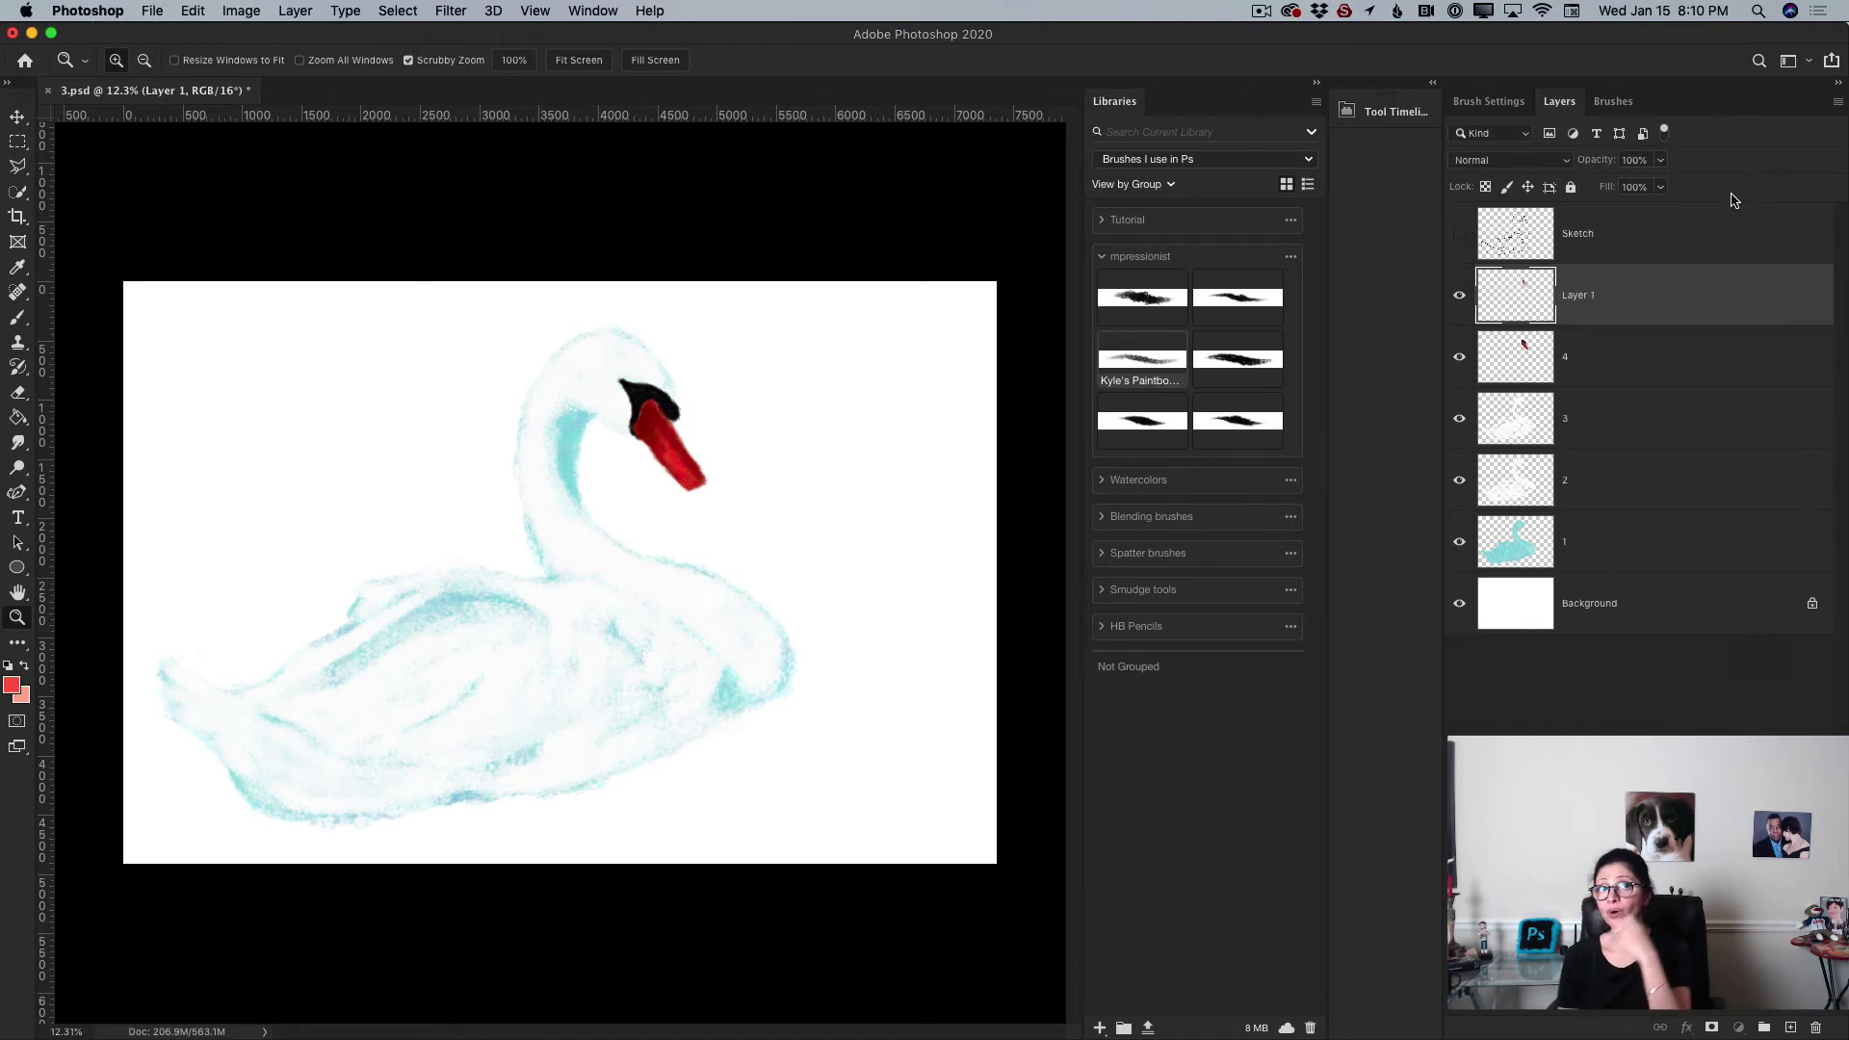
left_click(1839, 104)
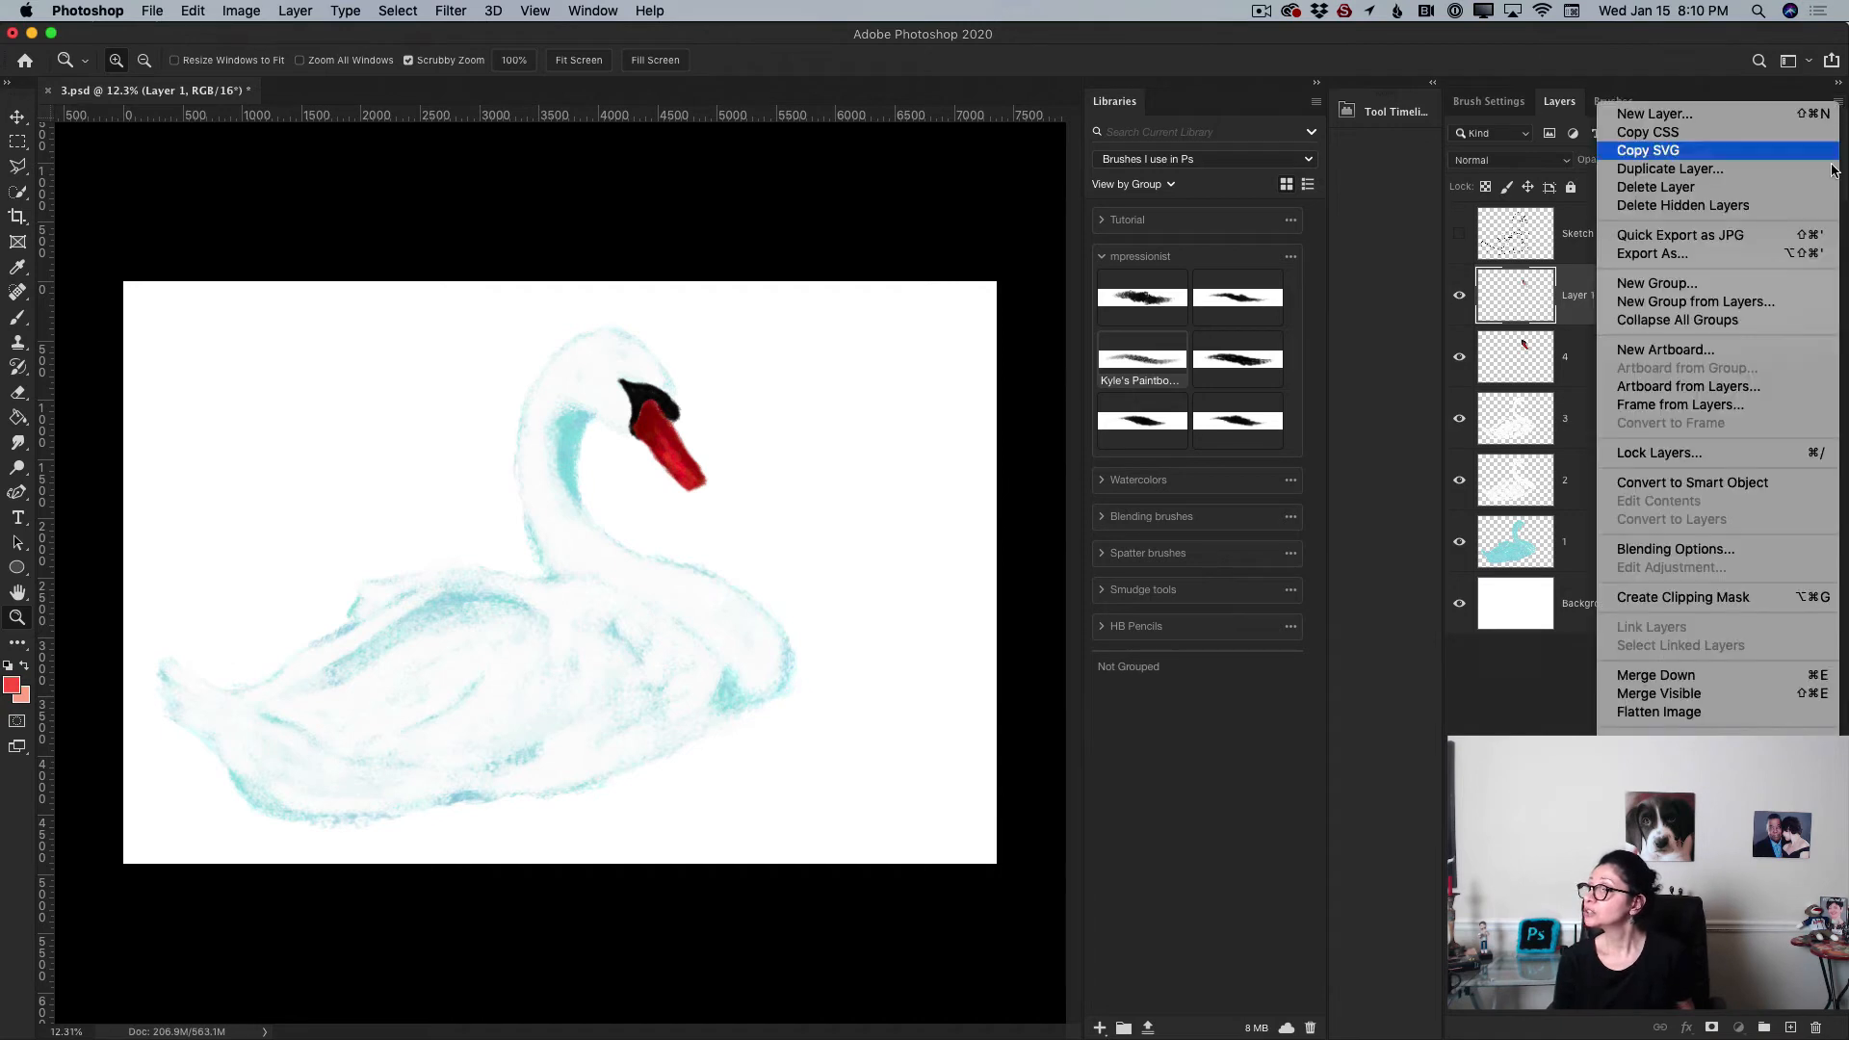
left_click(1709, 678)
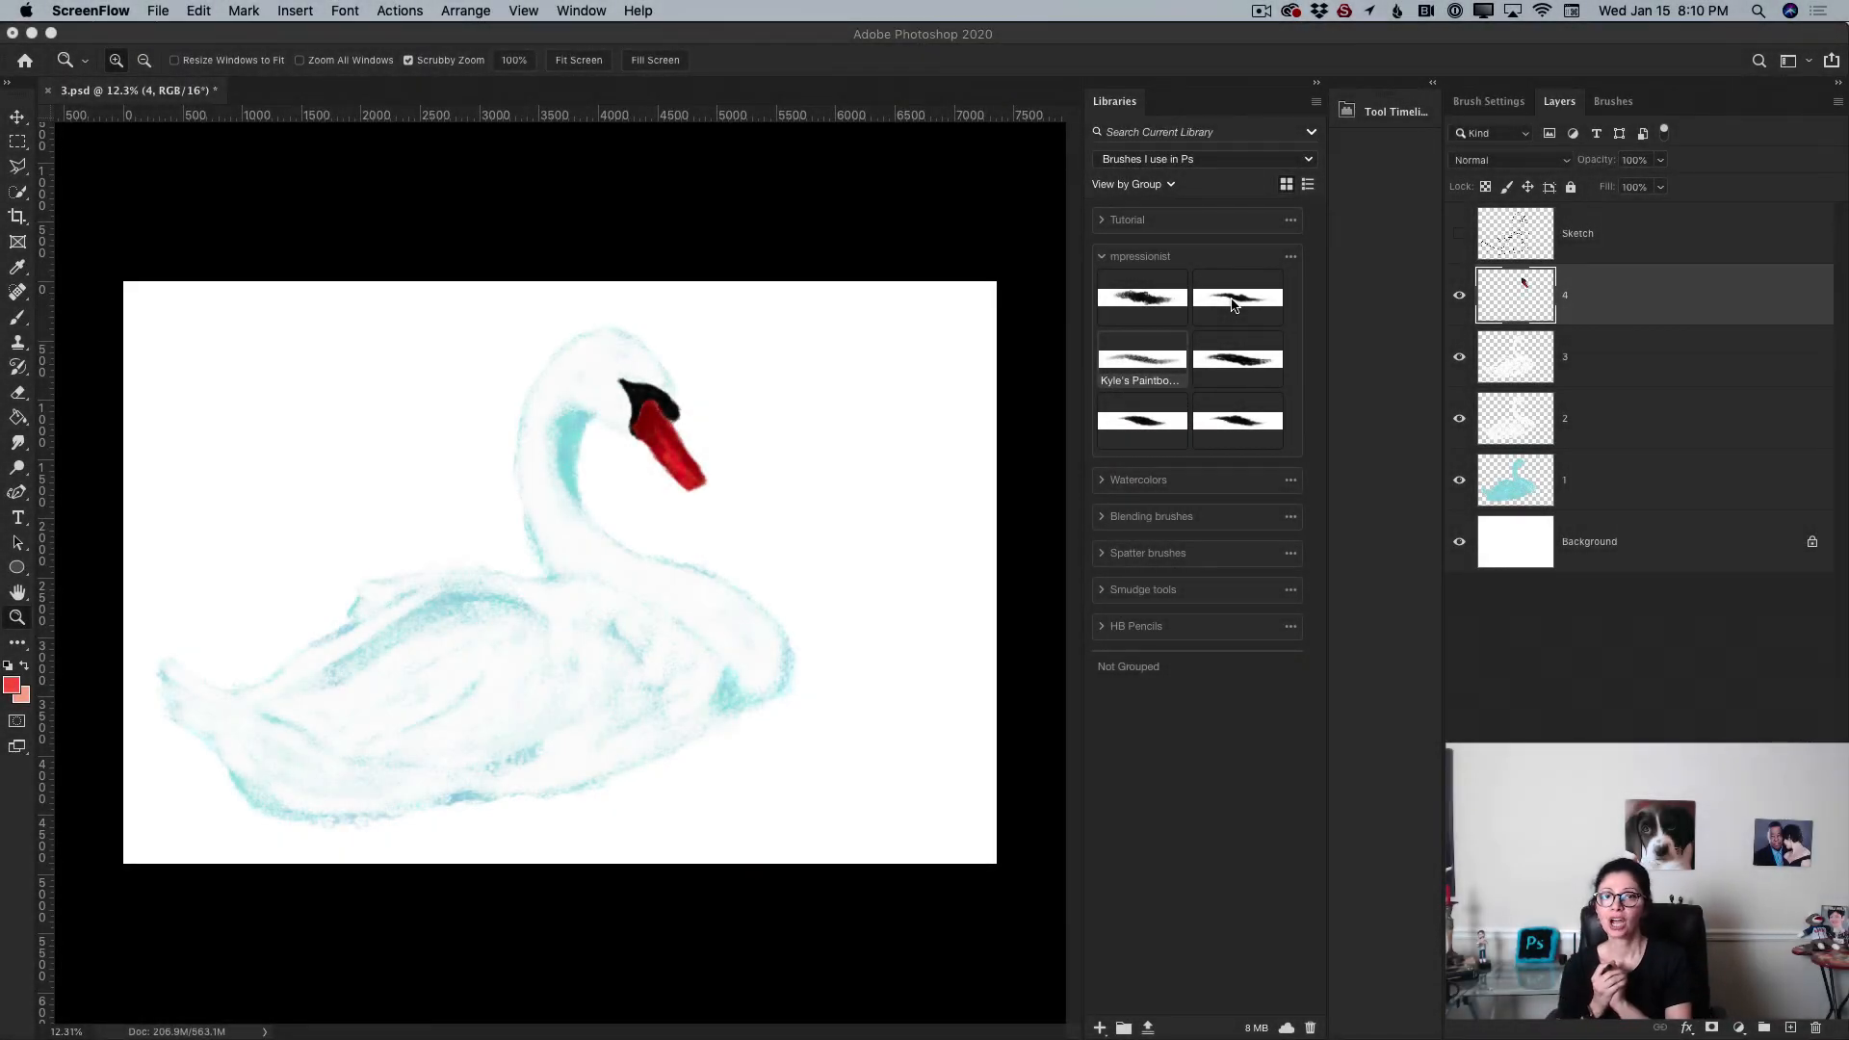
Step: Add a new layer directly above the Background layer and switch to the Brush tool
left_click(1657, 551)
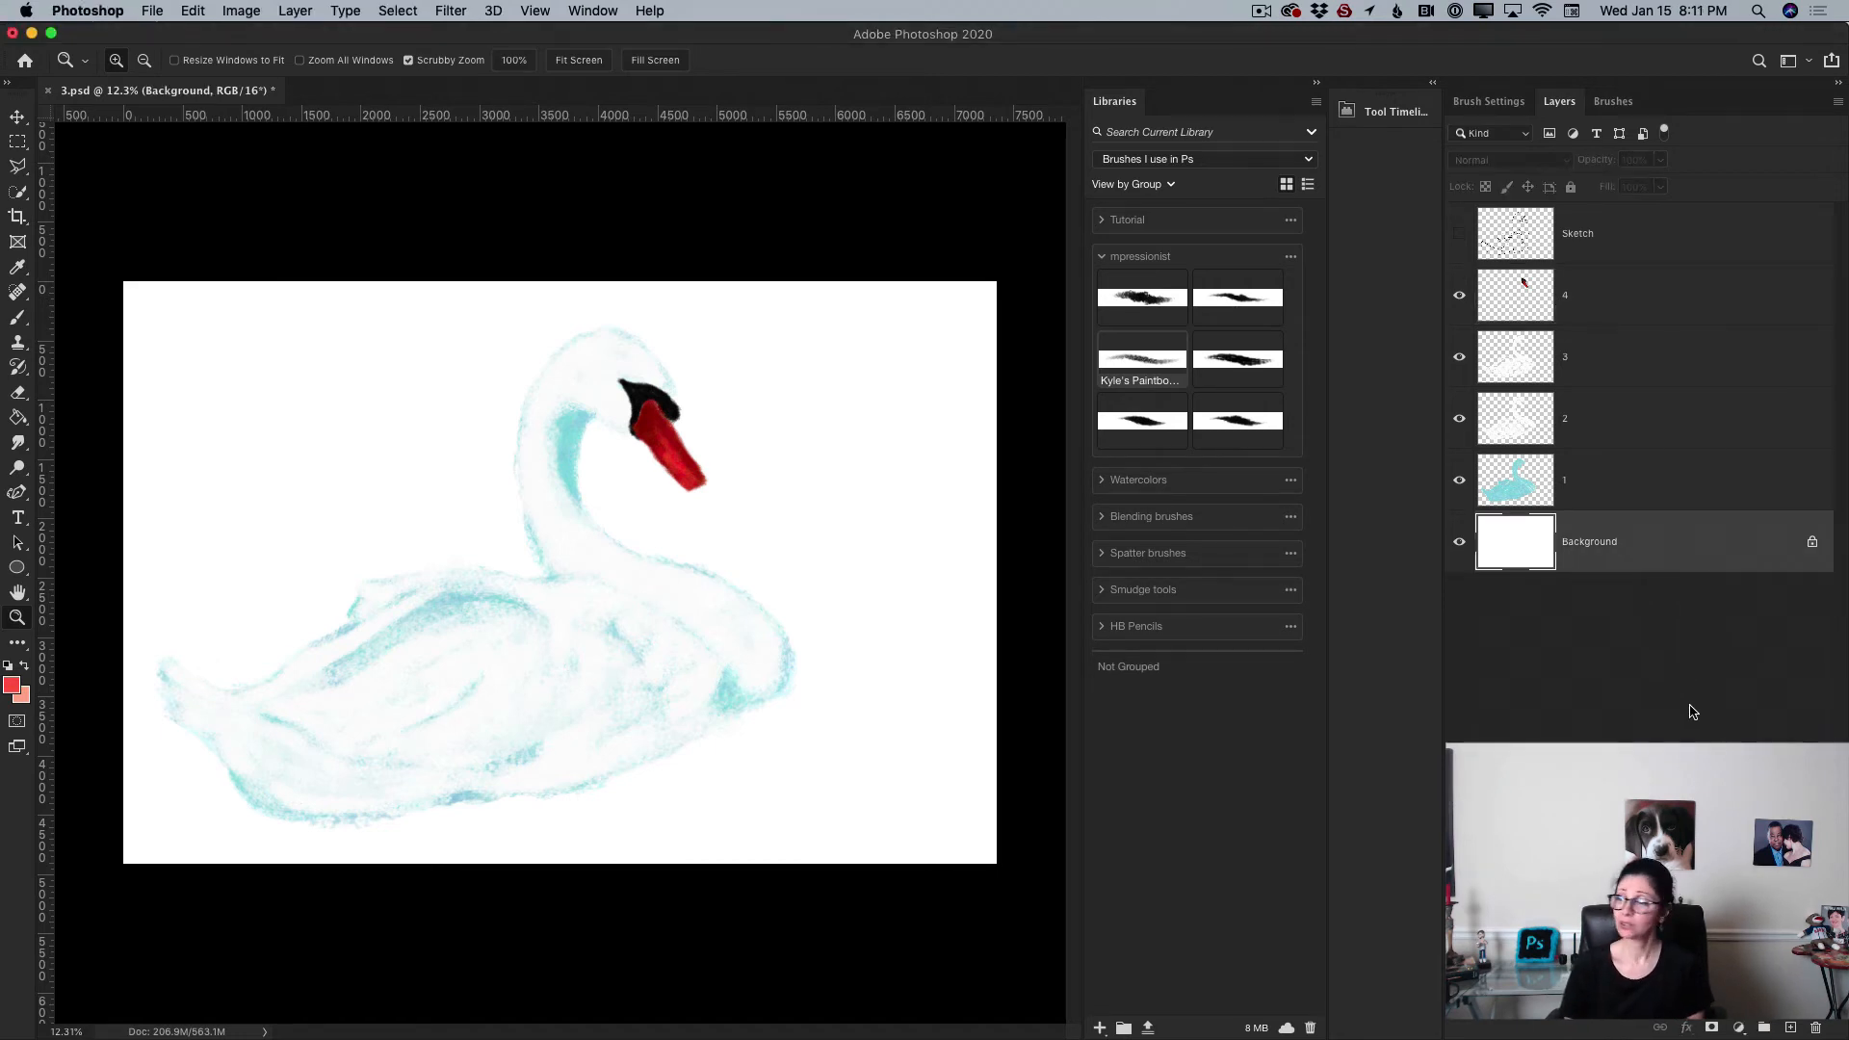
left_click(1789, 1028)
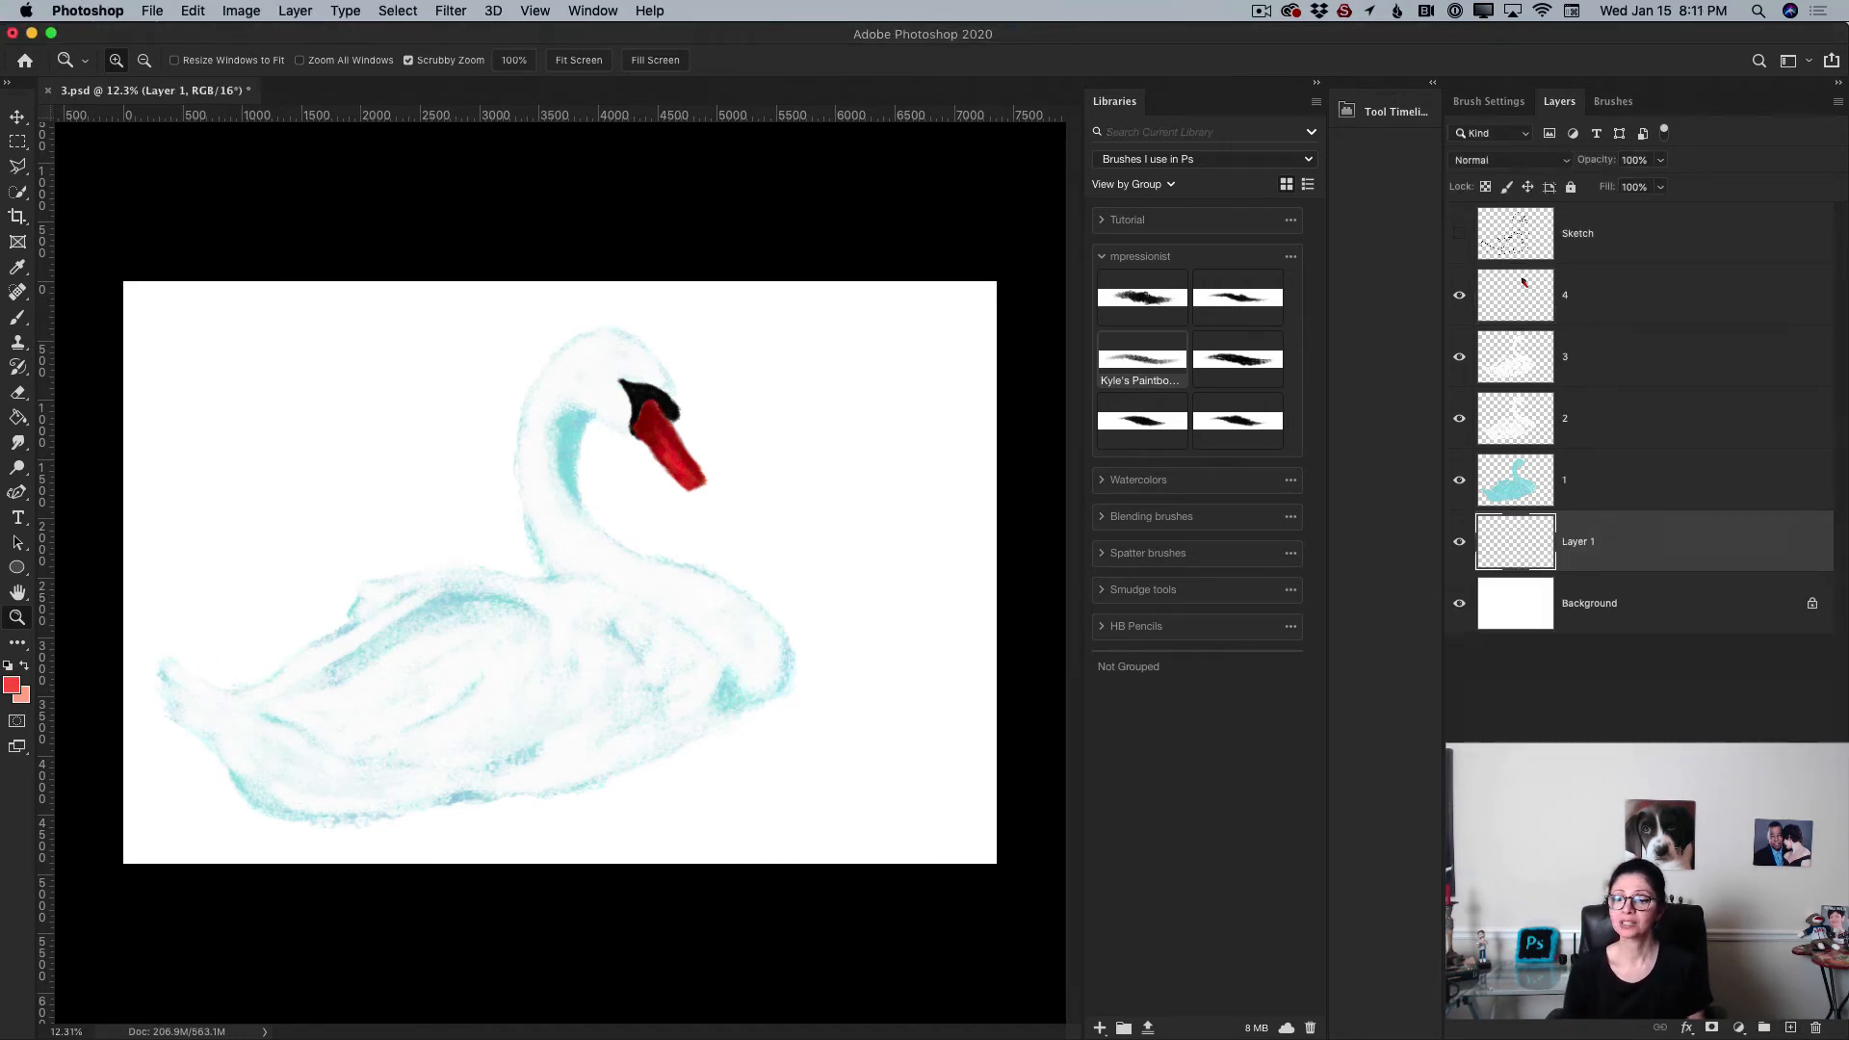
left_click(17, 320)
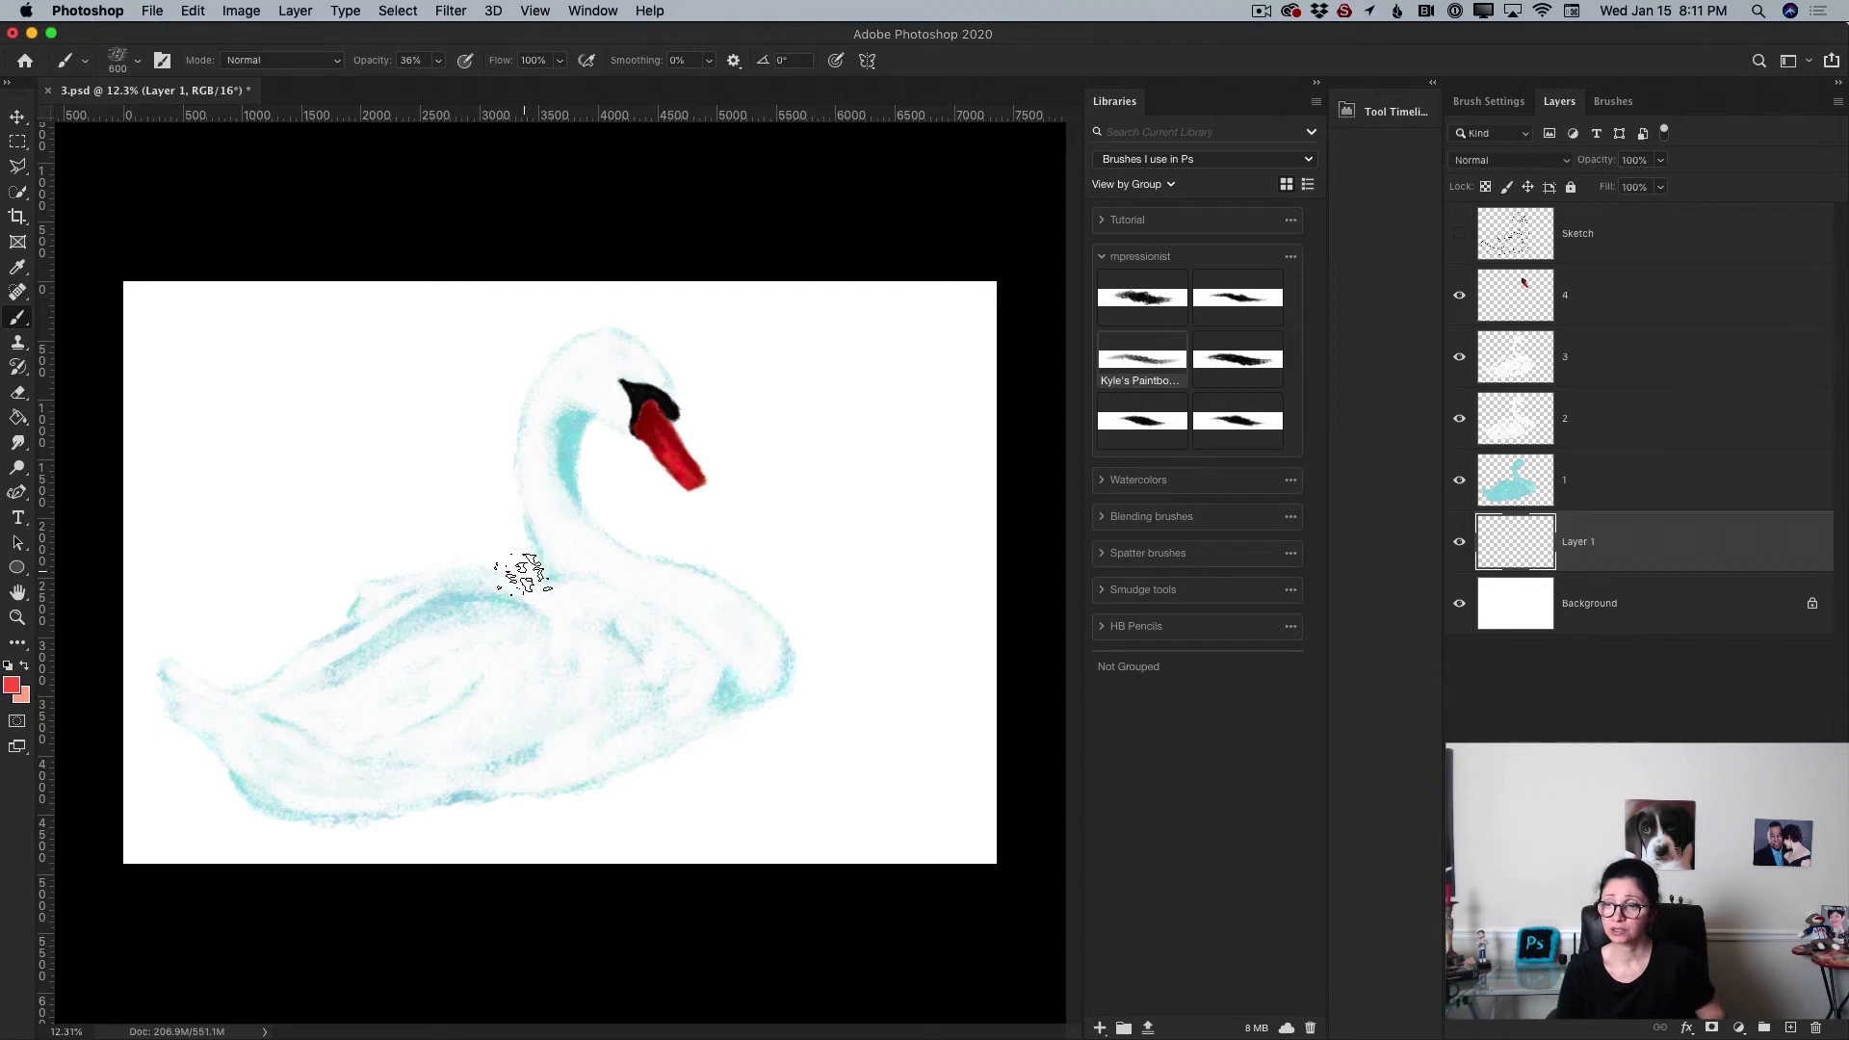
Step: Set the foreground colour to a teal blue, hex 4e77a5
left_click(9, 687)
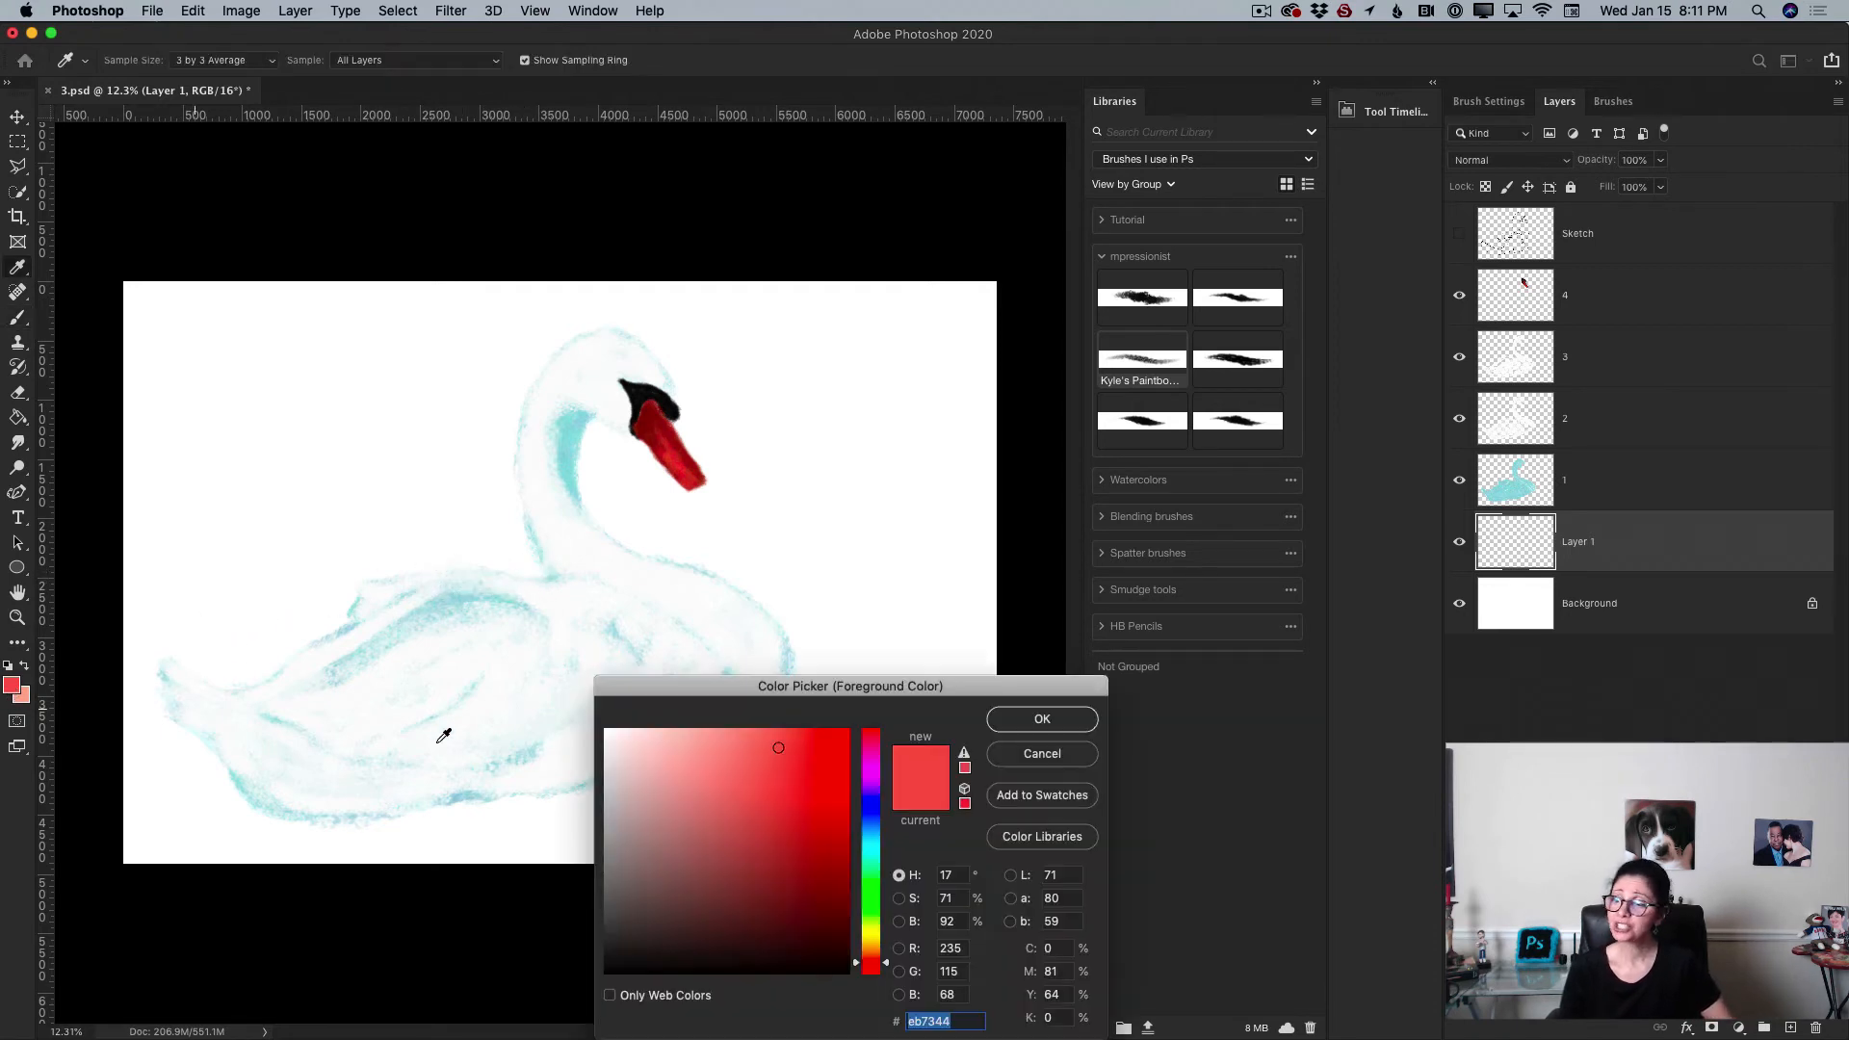
left_click(870, 837)
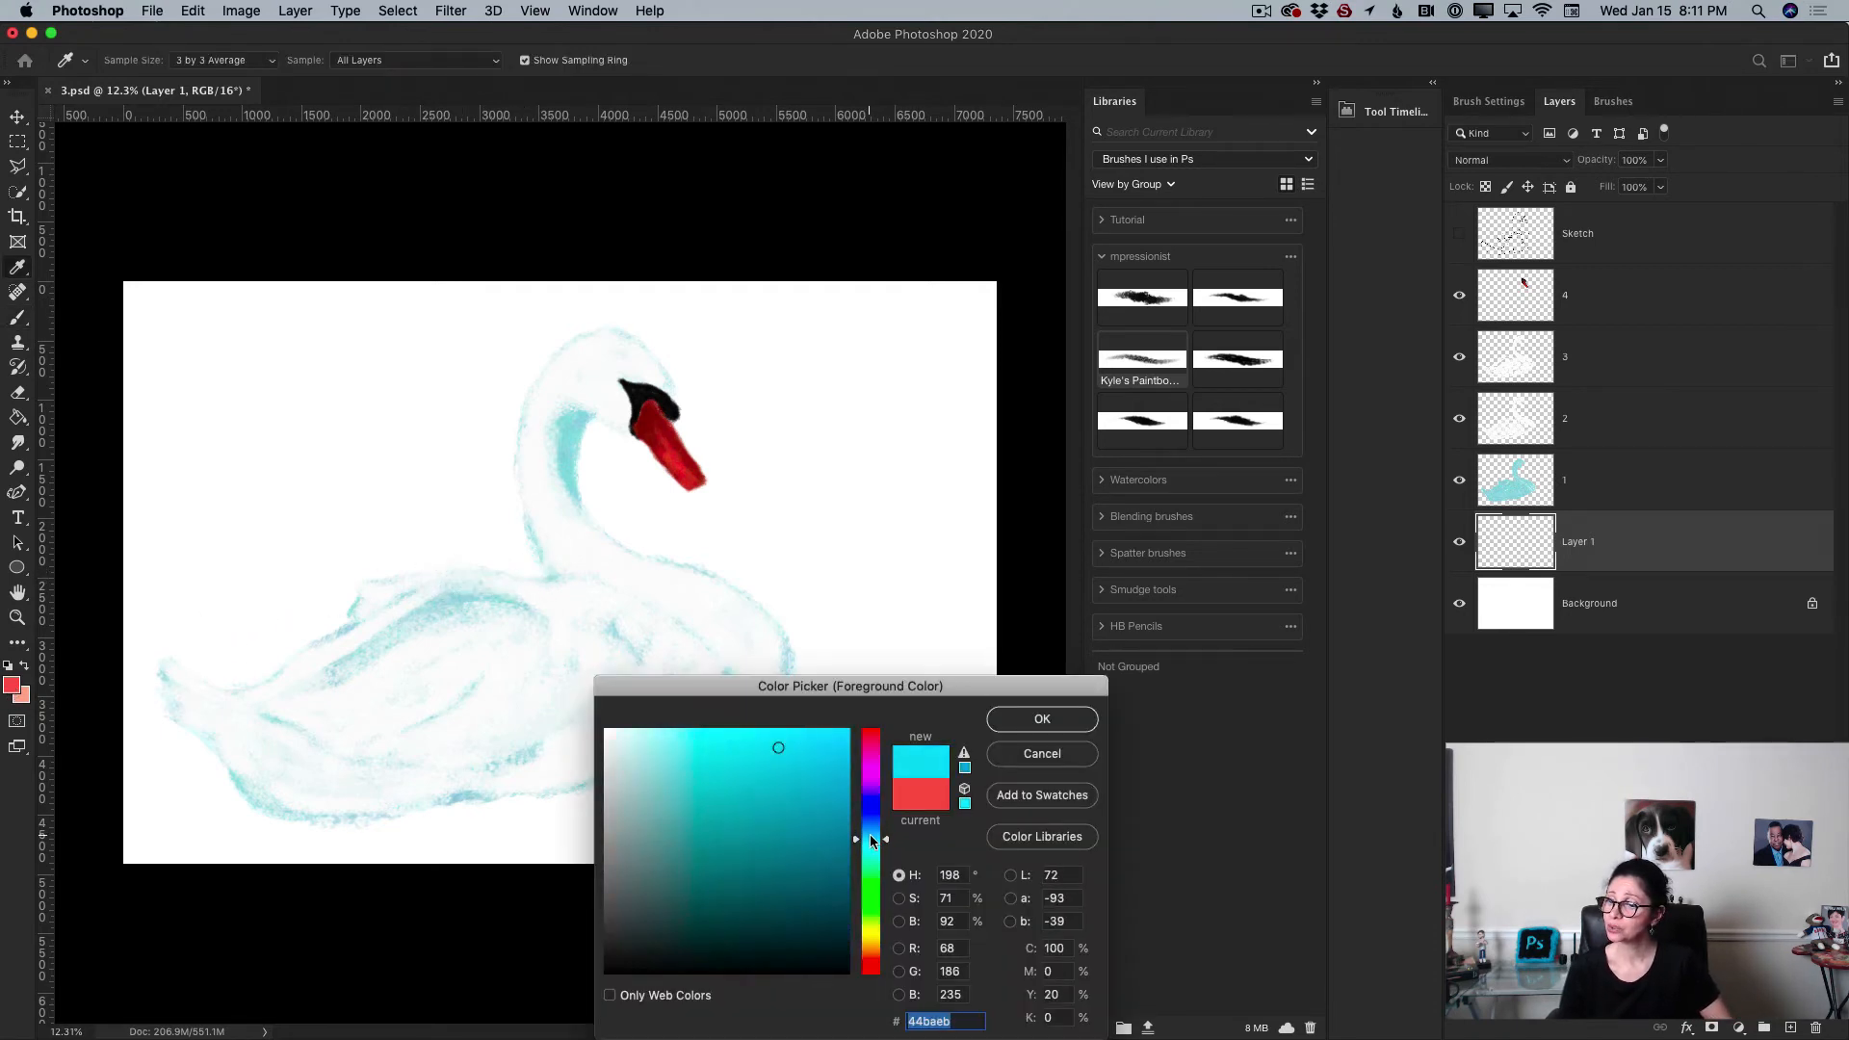
left_click_drag(870, 840, 881, 832)
left_click(736, 760)
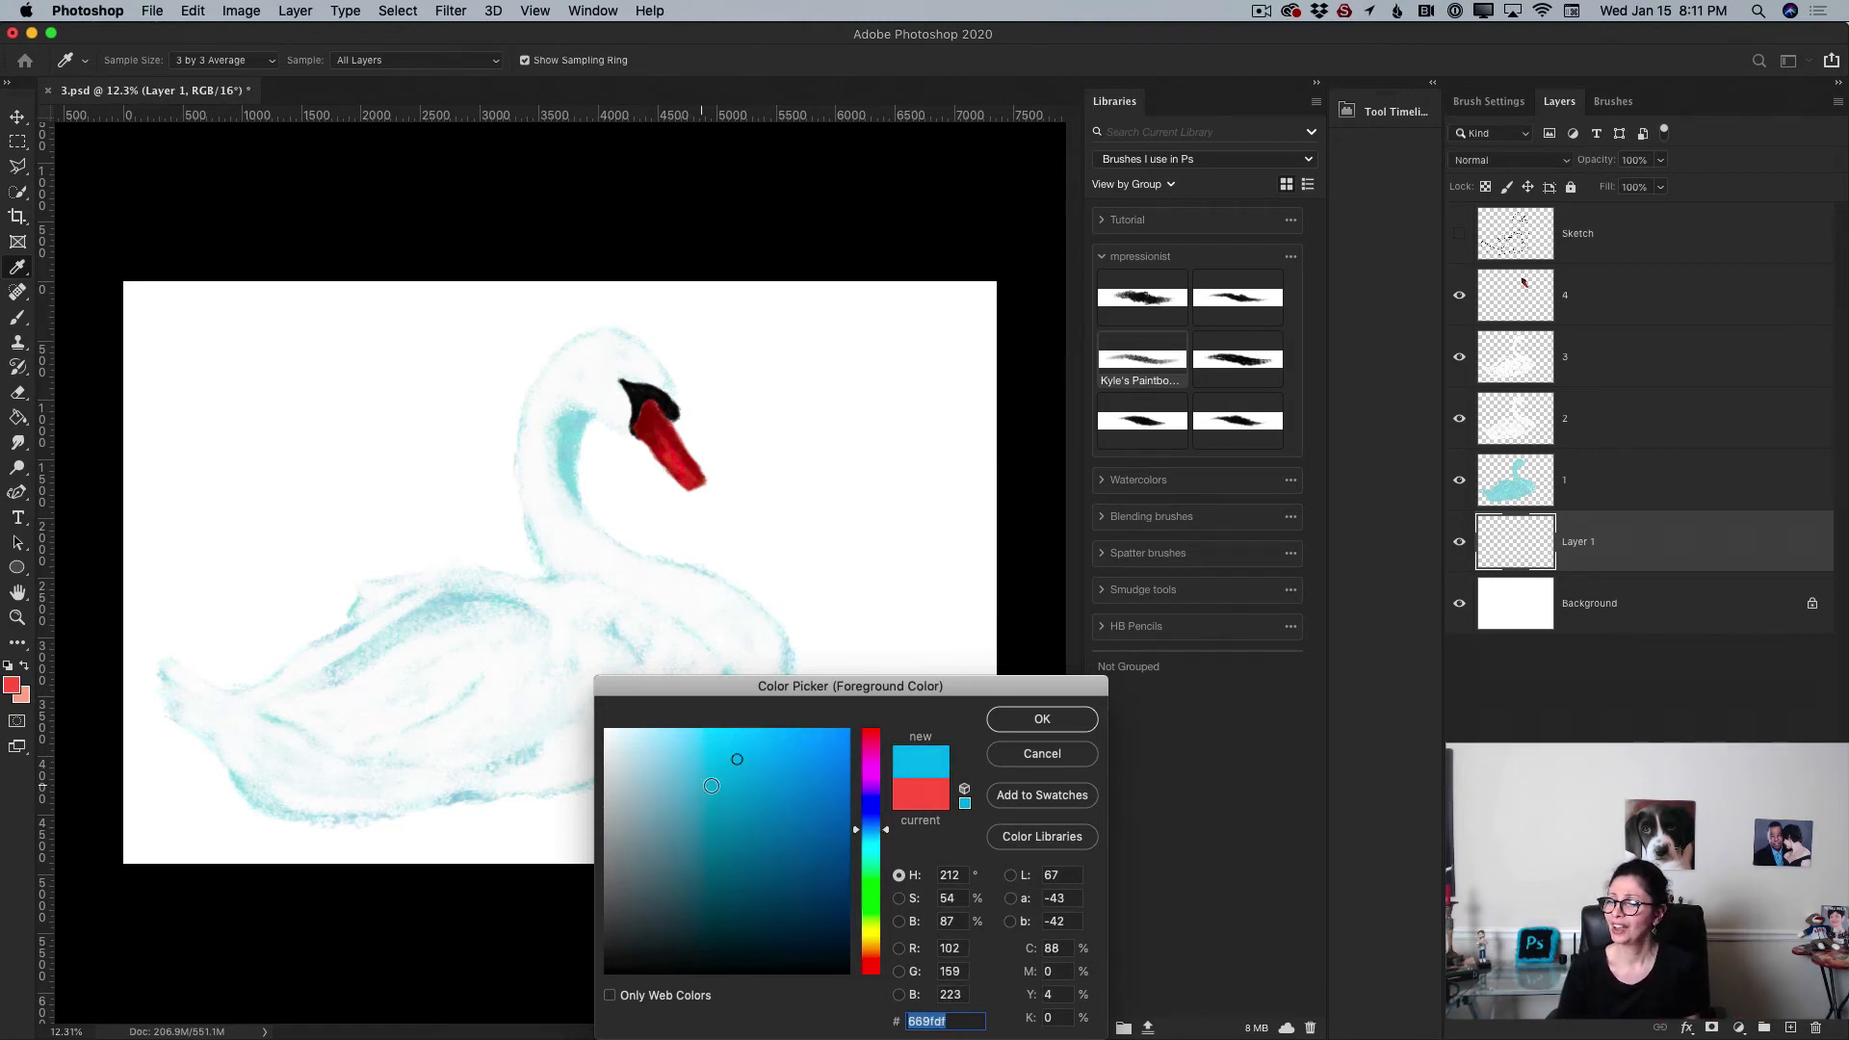
left_click(720, 798)
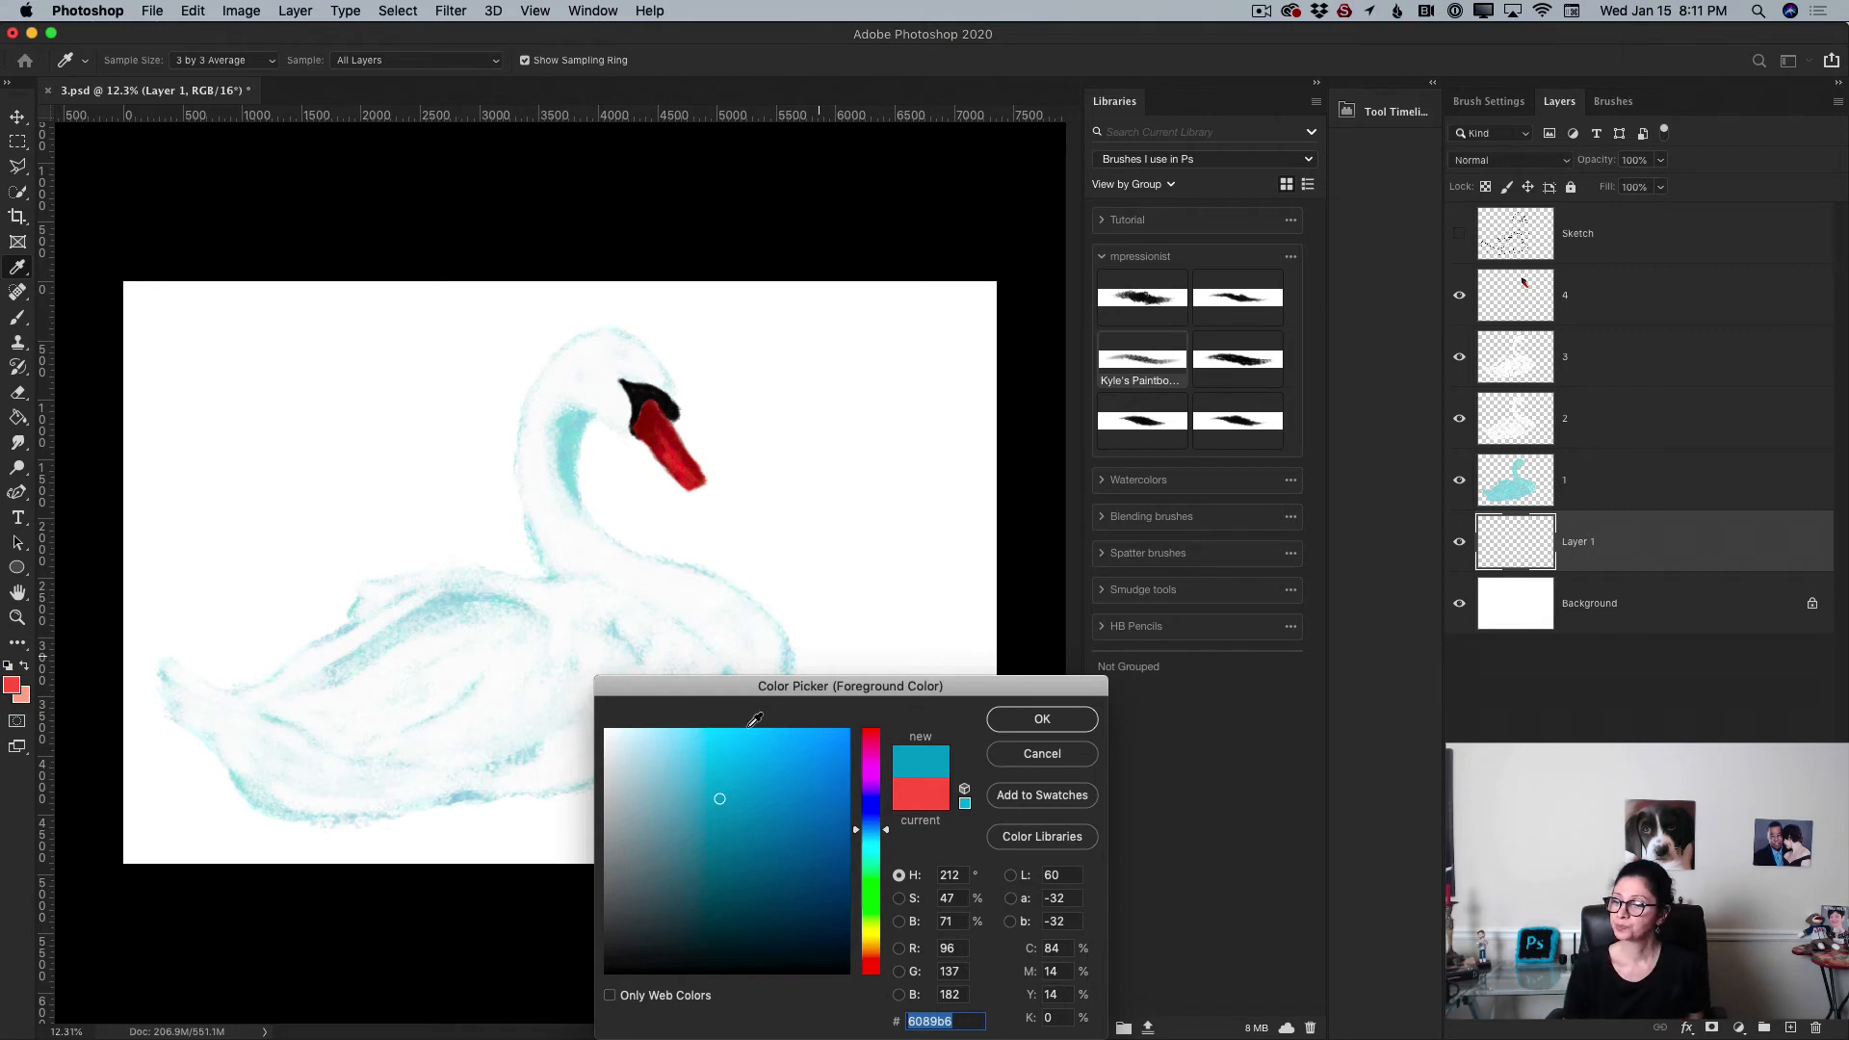
left_click_drag(718, 802, 735, 823)
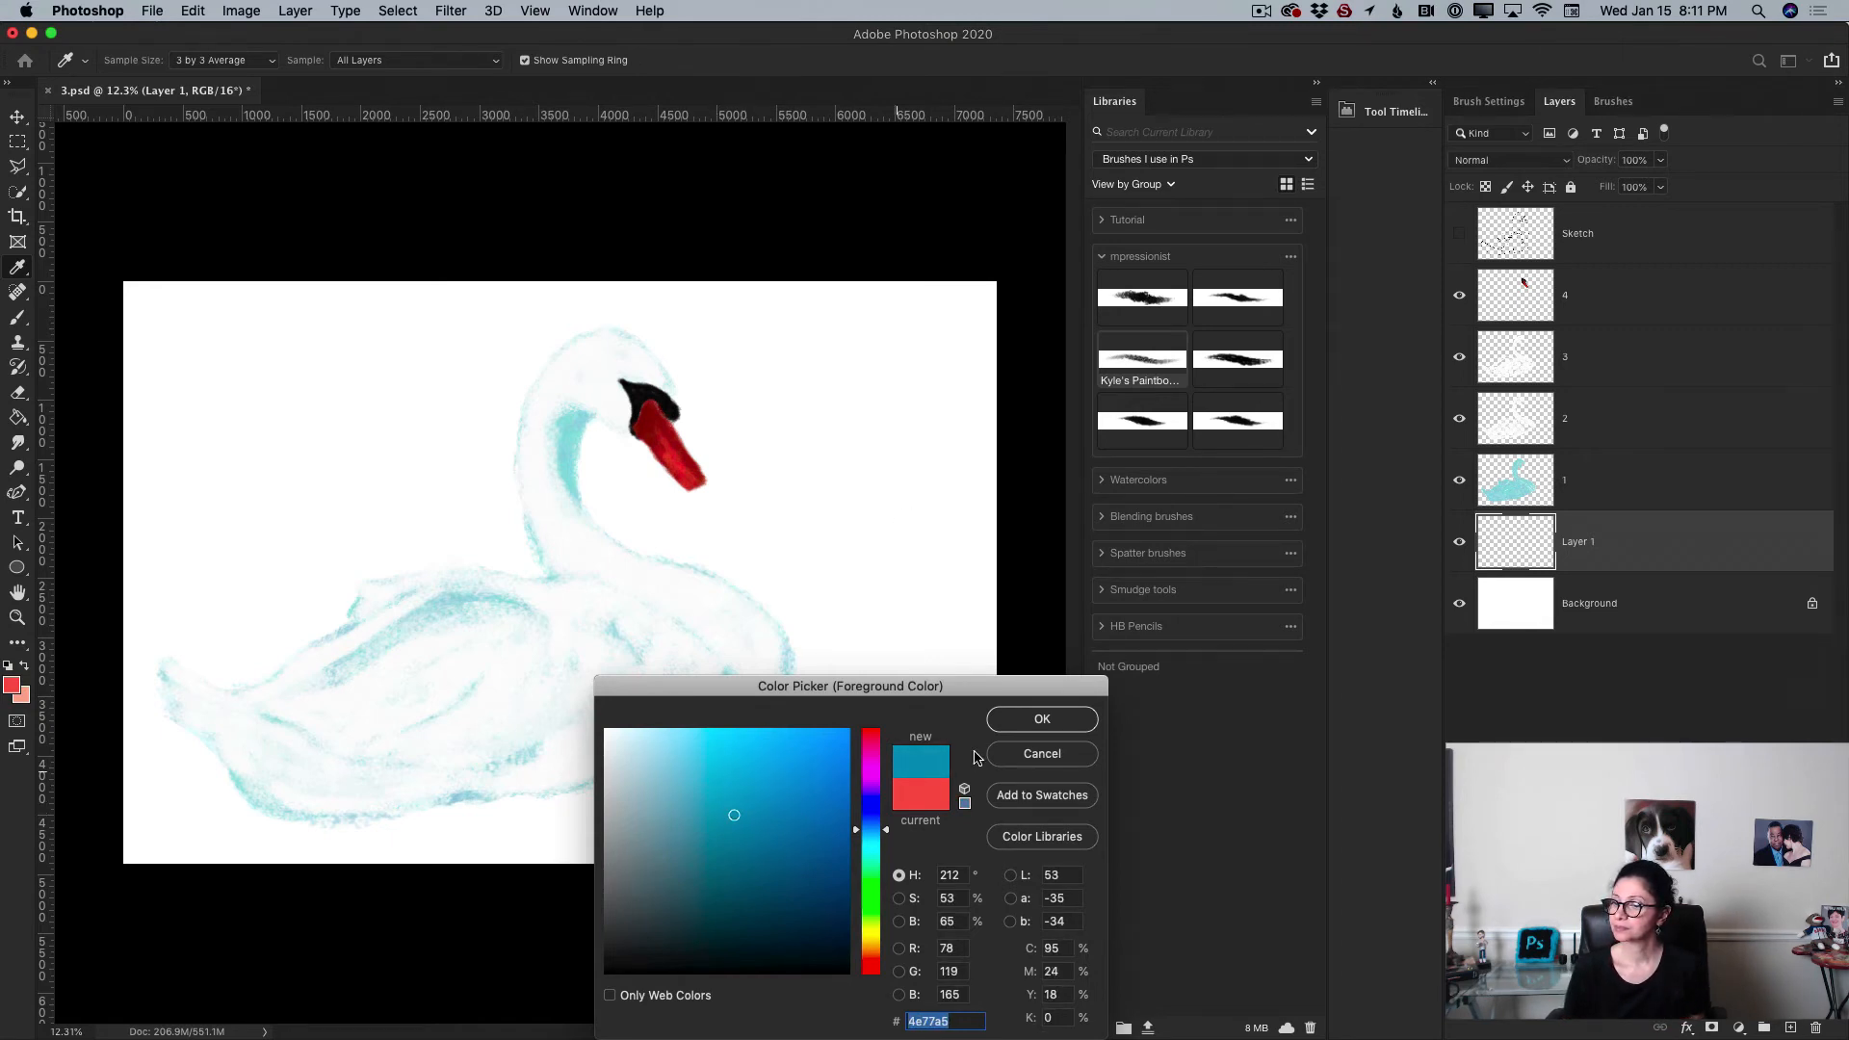
left_click(1036, 722)
Step: Enlarge the brush and paint blue water strokes around the swan's body on the new layer
key("b")
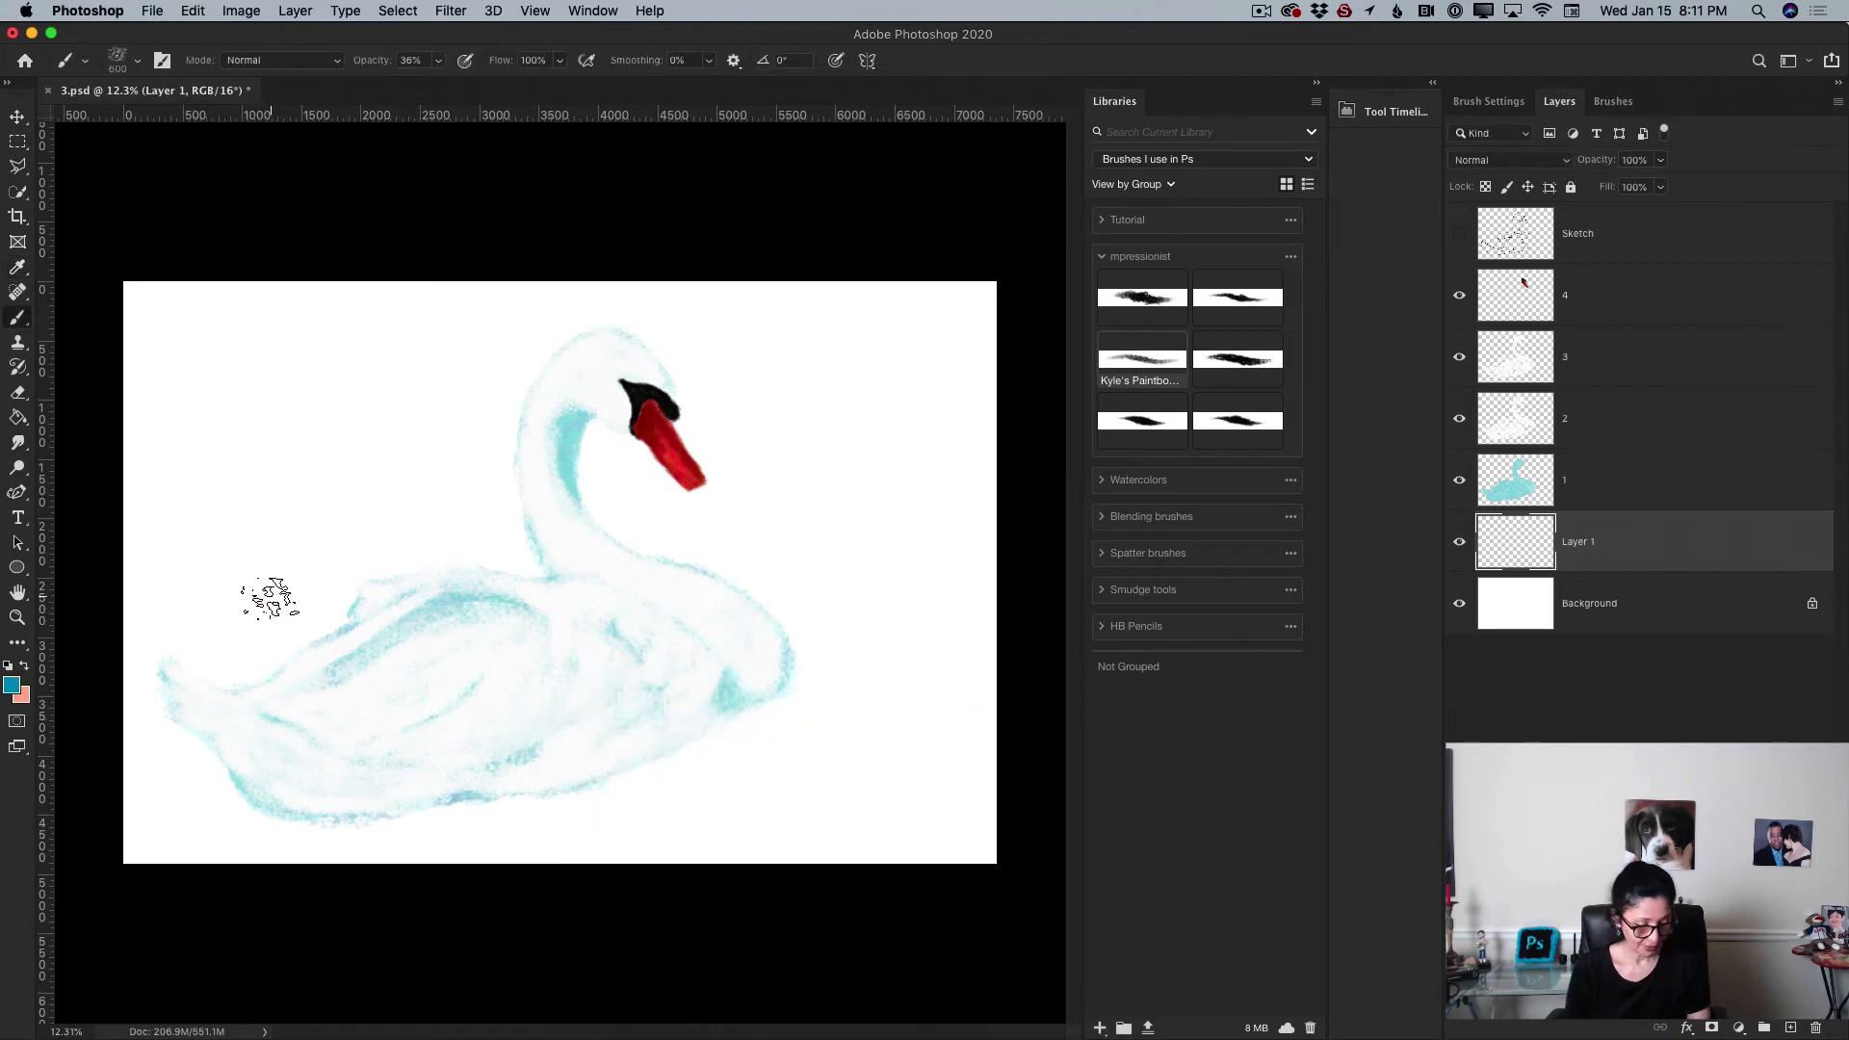
key("bracketright")
key("bracketright")
mouse_move(157, 673)
left_mouse_down()
mouse_move(252, 642)
mouse_move(137, 694)
mouse_move(361, 592)
mouse_move(122, 696)
mouse_move(367, 613)
mouse_move(162, 718)
mouse_move(191, 675)
mouse_move(132, 677)
mouse_move(419, 574)
mouse_move(210, 628)
mouse_move(594, 577)
mouse_move(267, 631)
mouse_move(467, 561)
mouse_move(142, 682)
mouse_move(537, 551)
mouse_move(237, 620)
mouse_move(716, 590)
mouse_move(413, 571)
mouse_move(563, 566)
mouse_move(355, 568)
mouse_move(789, 573)
mouse_move(533, 543)
mouse_move(822, 650)
mouse_move(624, 548)
mouse_move(833, 639)
mouse_move(695, 571)
mouse_move(797, 668)
mouse_move(702, 584)
mouse_move(770, 756)
left_mouse_up()
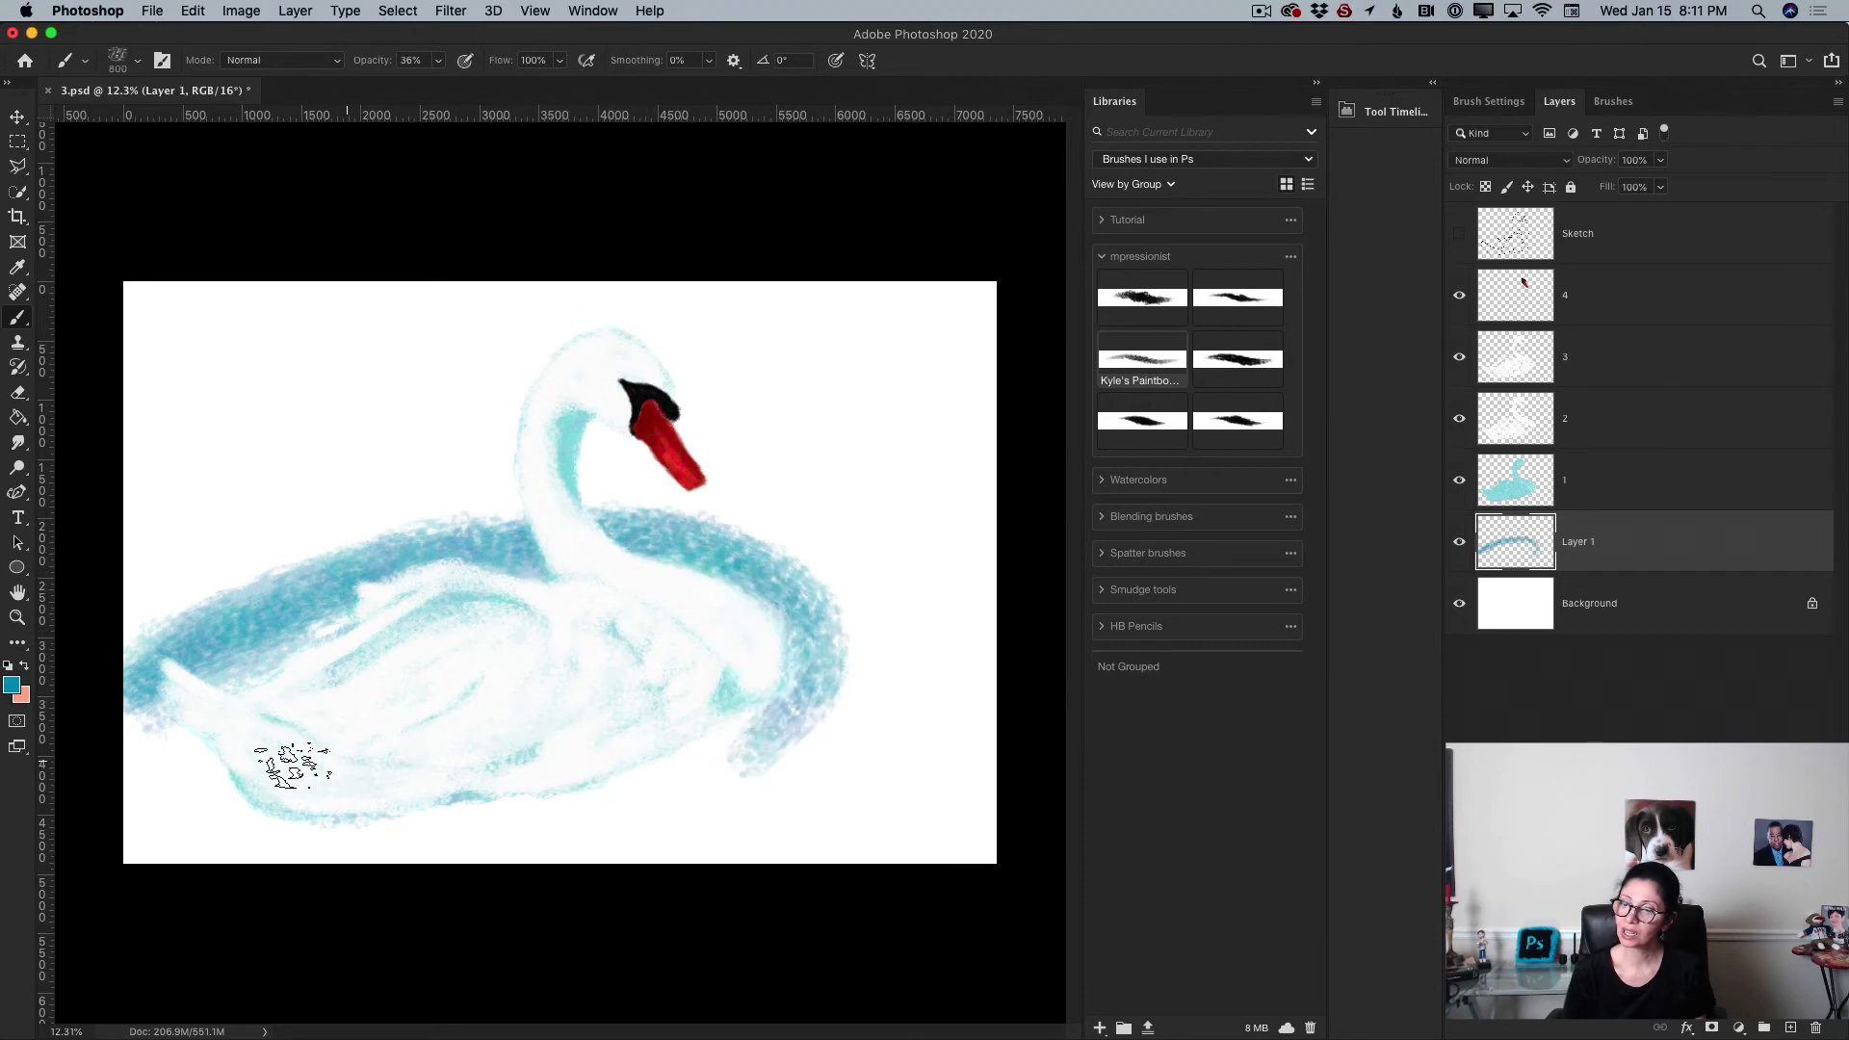
mouse_move(292, 765)
left_mouse_down()
mouse_move(507, 822)
mouse_move(351, 838)
mouse_move(469, 824)
left_mouse_up()
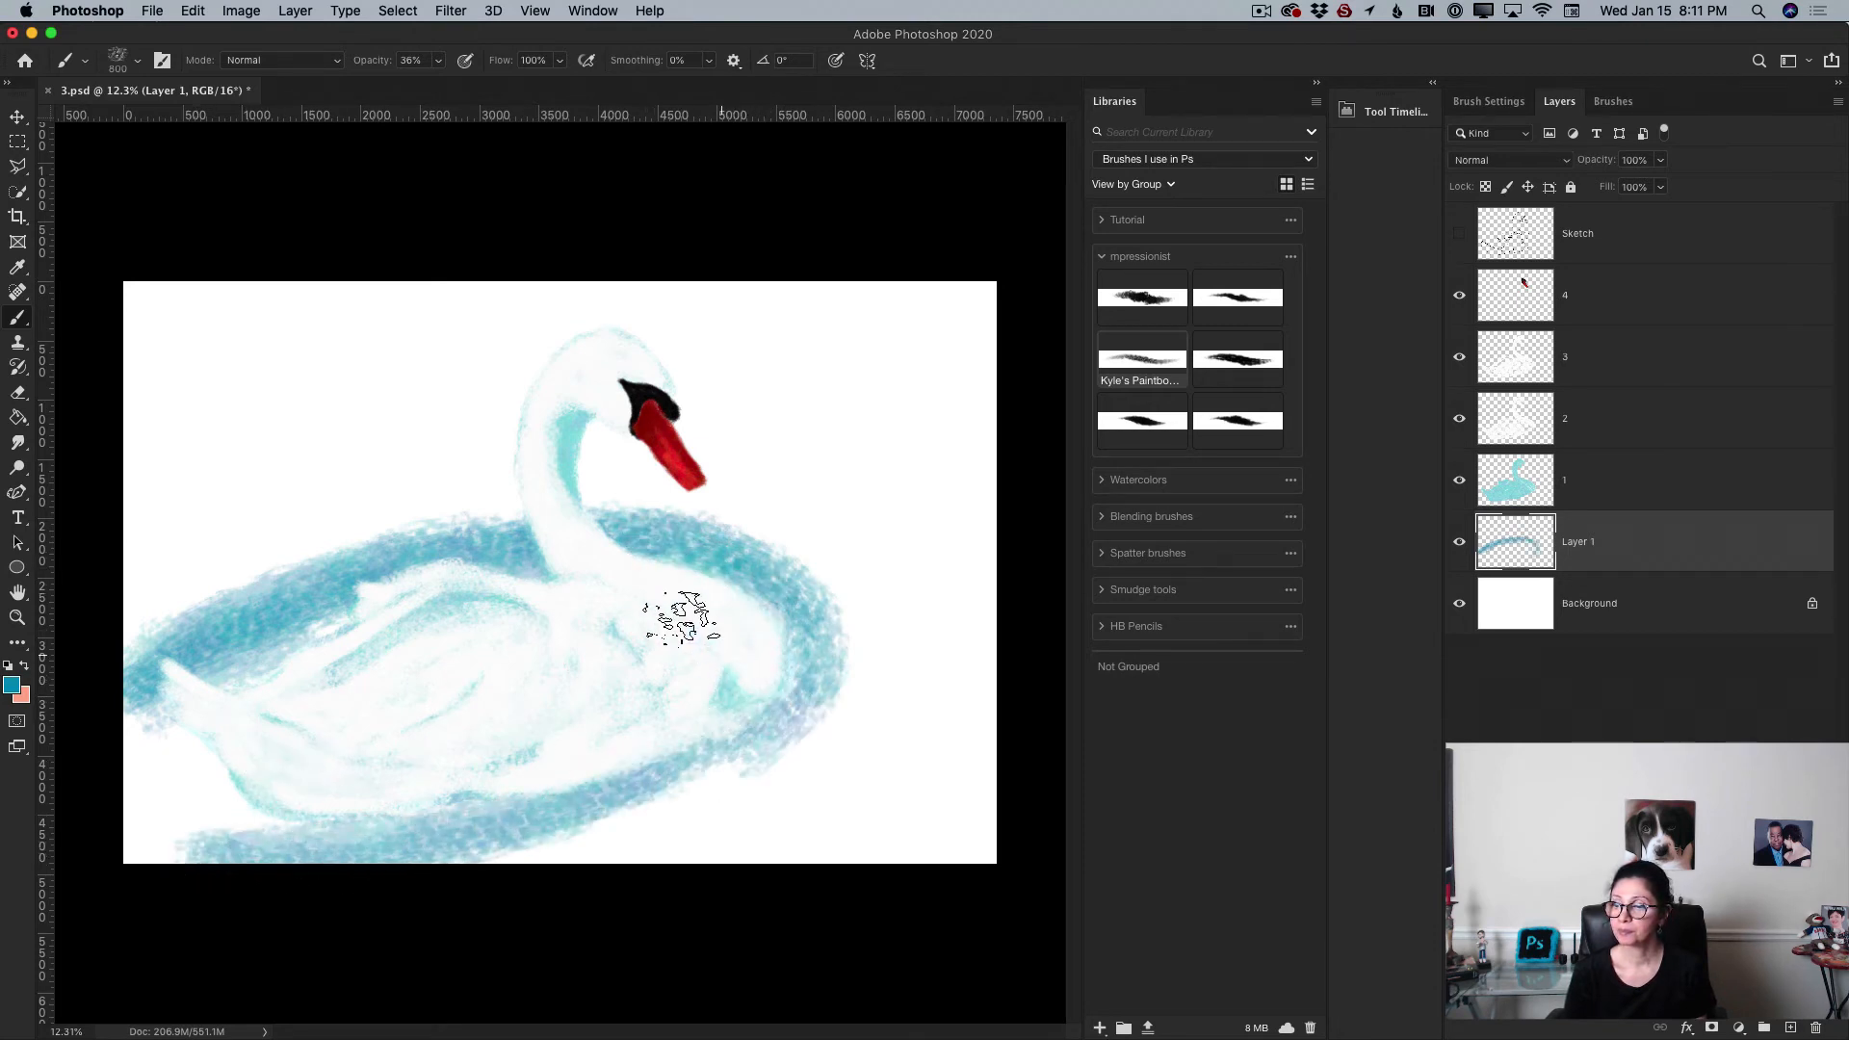
mouse_move(682, 617)
left_mouse_down()
mouse_move(612, 799)
mouse_move(584, 819)
mouse_move(811, 649)
mouse_move(488, 860)
mouse_move(738, 730)
mouse_move(296, 860)
mouse_move(153, 822)
mouse_move(127, 840)
mouse_move(127, 822)
mouse_move(239, 791)
mouse_move(127, 720)
mouse_move(219, 763)
mouse_move(229, 825)
mouse_move(207, 722)
left_mouse_up()
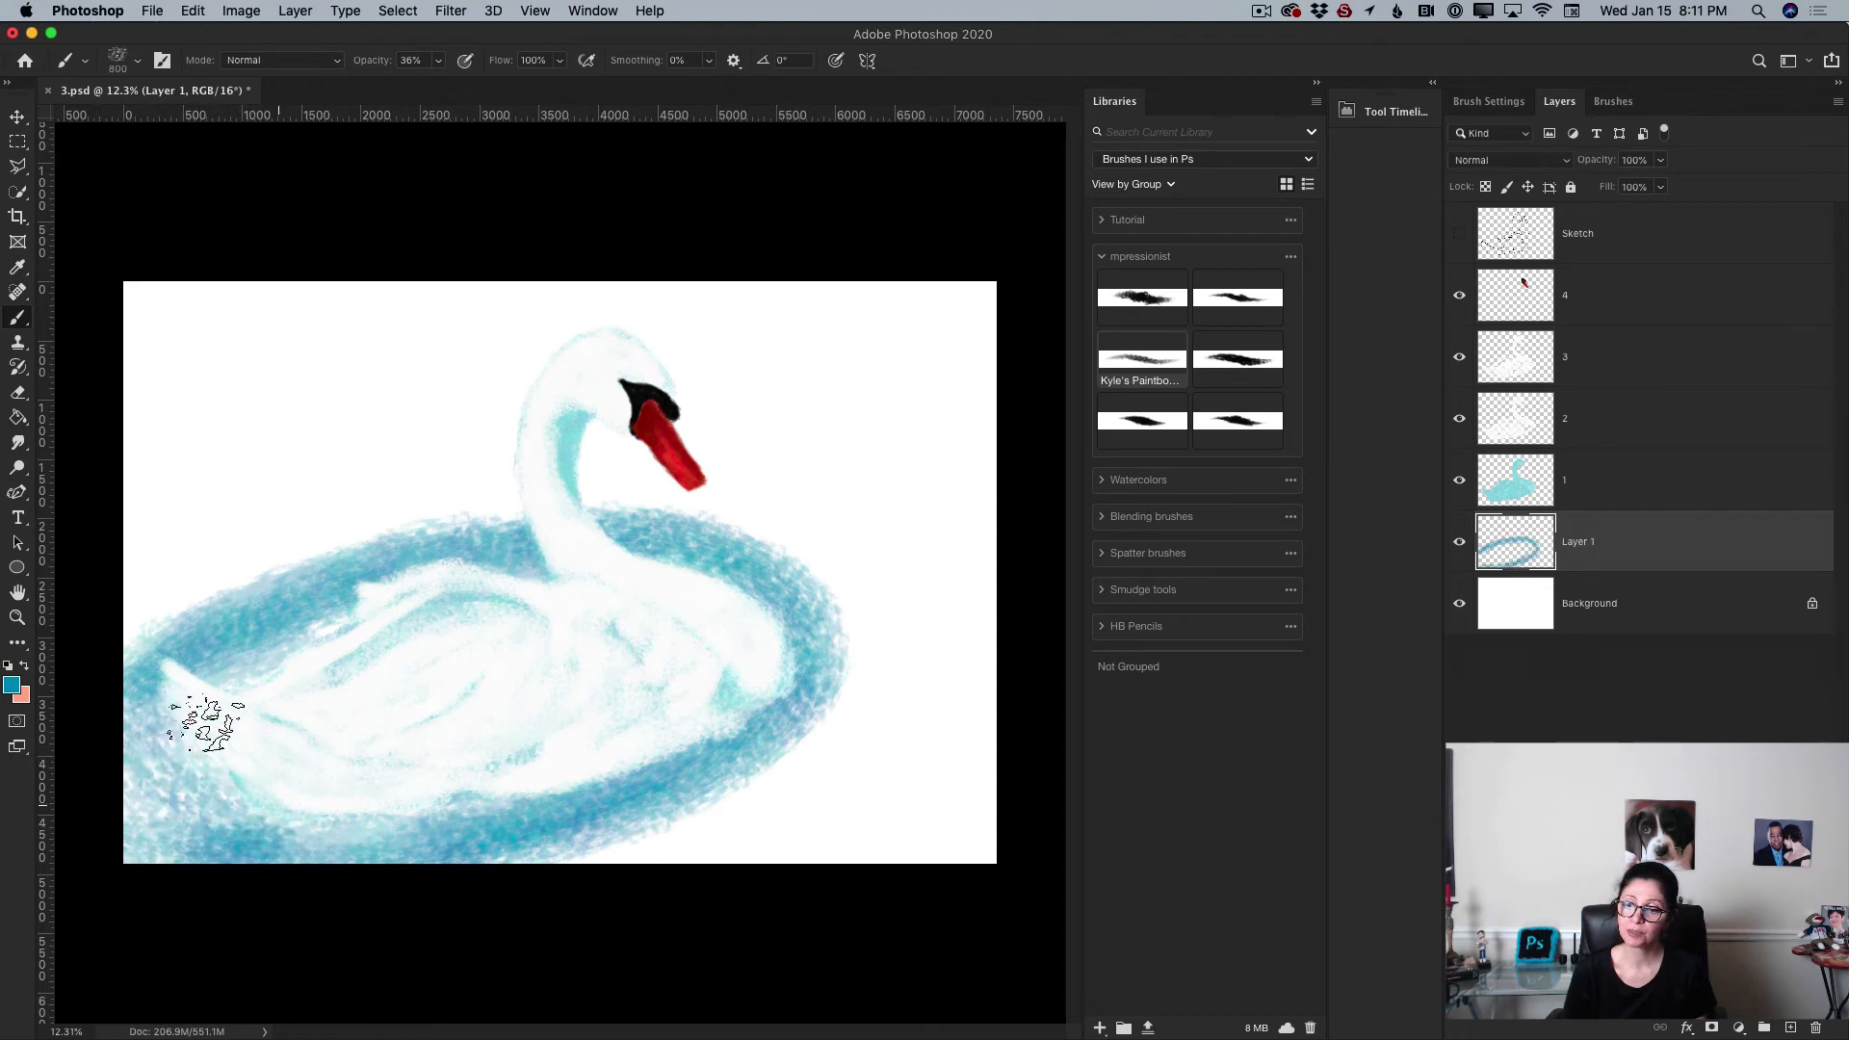
mouse_move(284, 790)
left_mouse_down()
mouse_move(148, 814)
mouse_move(240, 833)
mouse_move(161, 764)
mouse_move(390, 839)
left_mouse_up()
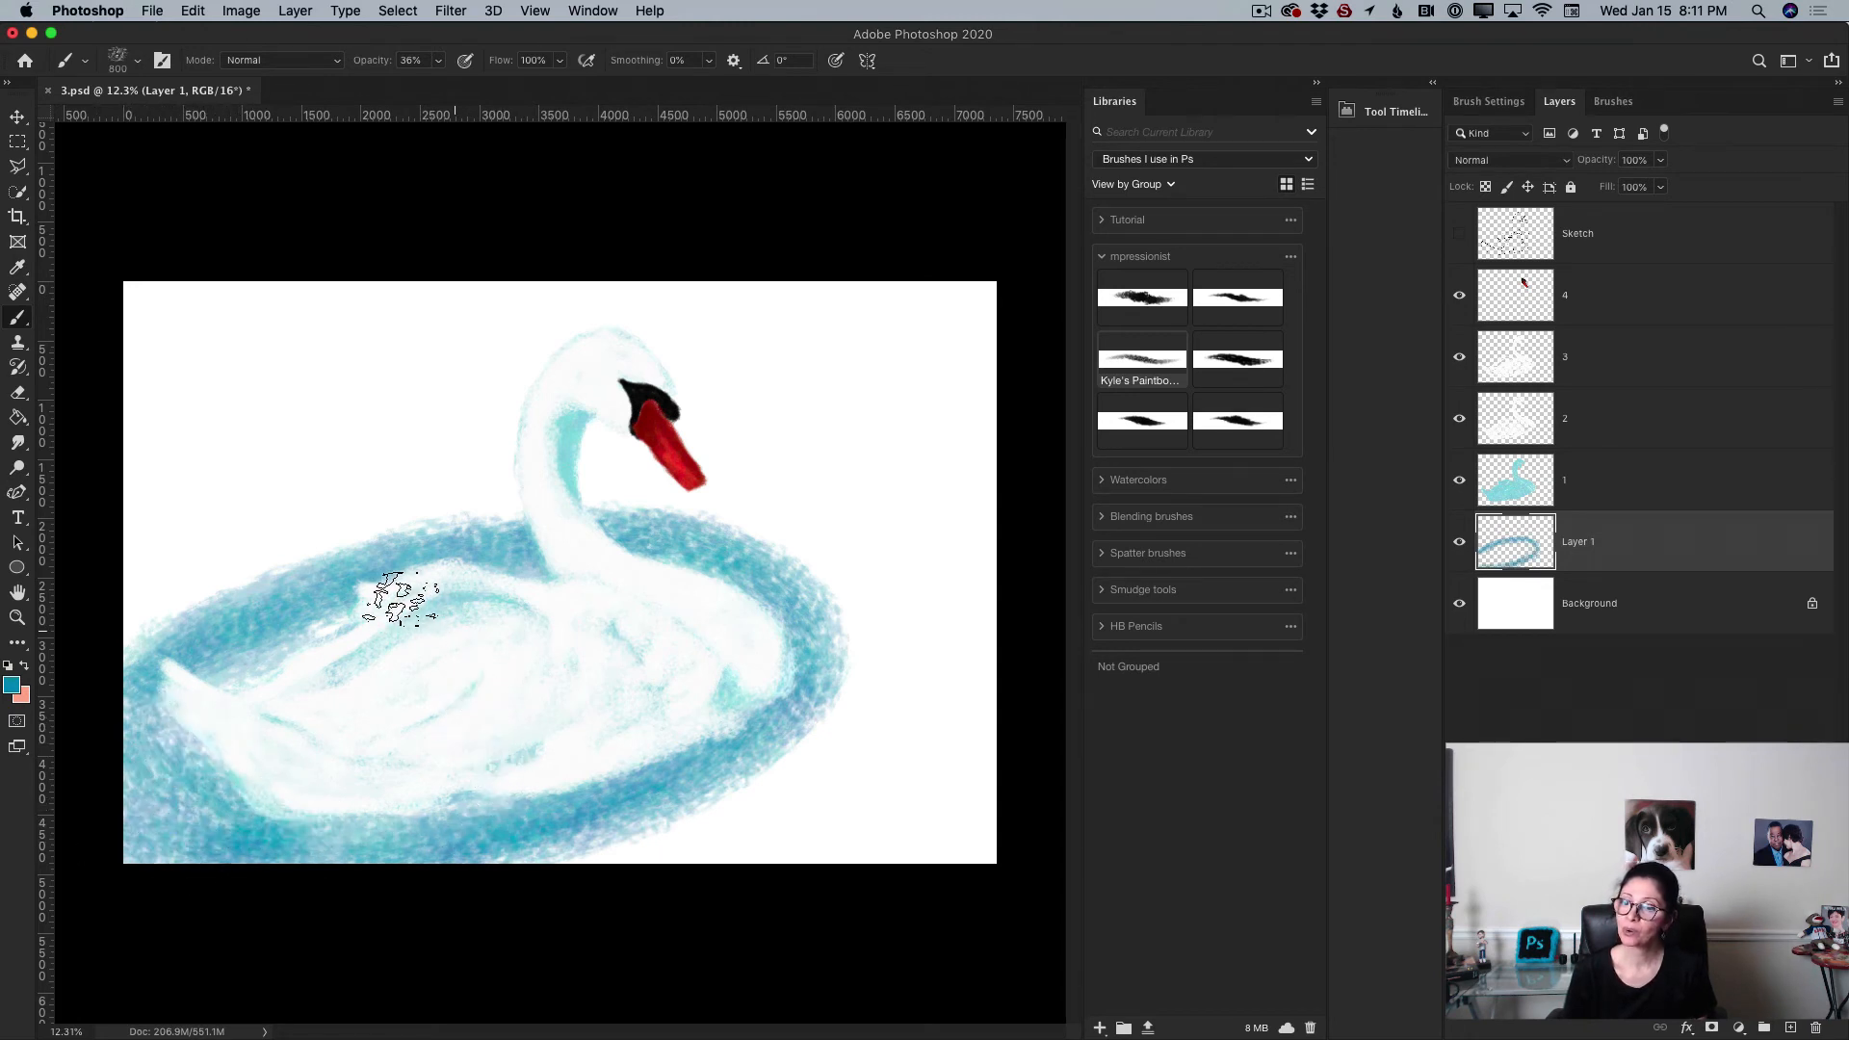
mouse_move(400, 599)
left_mouse_down()
mouse_move(223, 650)
mouse_move(351, 613)
mouse_move(197, 612)
mouse_move(533, 586)
mouse_move(179, 628)
mouse_move(176, 594)
mouse_move(367, 568)
mouse_move(157, 634)
mouse_move(740, 513)
mouse_move(574, 573)
mouse_move(206, 585)
mouse_move(257, 545)
mouse_move(589, 612)
mouse_move(248, 592)
mouse_move(97, 638)
mouse_move(662, 493)
mouse_move(242, 592)
mouse_move(95, 568)
mouse_move(627, 507)
mouse_move(190, 551)
mouse_move(535, 492)
mouse_move(619, 516)
mouse_move(514, 495)
mouse_move(817, 542)
mouse_move(619, 497)
mouse_move(752, 515)
mouse_move(696, 531)
mouse_move(558, 471)
mouse_move(833, 644)
mouse_move(780, 575)
mouse_move(837, 634)
mouse_move(868, 625)
mouse_move(822, 566)
mouse_move(821, 766)
mouse_move(744, 820)
mouse_move(582, 869)
mouse_move(846, 730)
mouse_move(629, 840)
mouse_move(763, 778)
mouse_move(695, 797)
mouse_move(827, 705)
mouse_move(699, 819)
mouse_move(833, 690)
mouse_move(467, 846)
left_mouse_up()
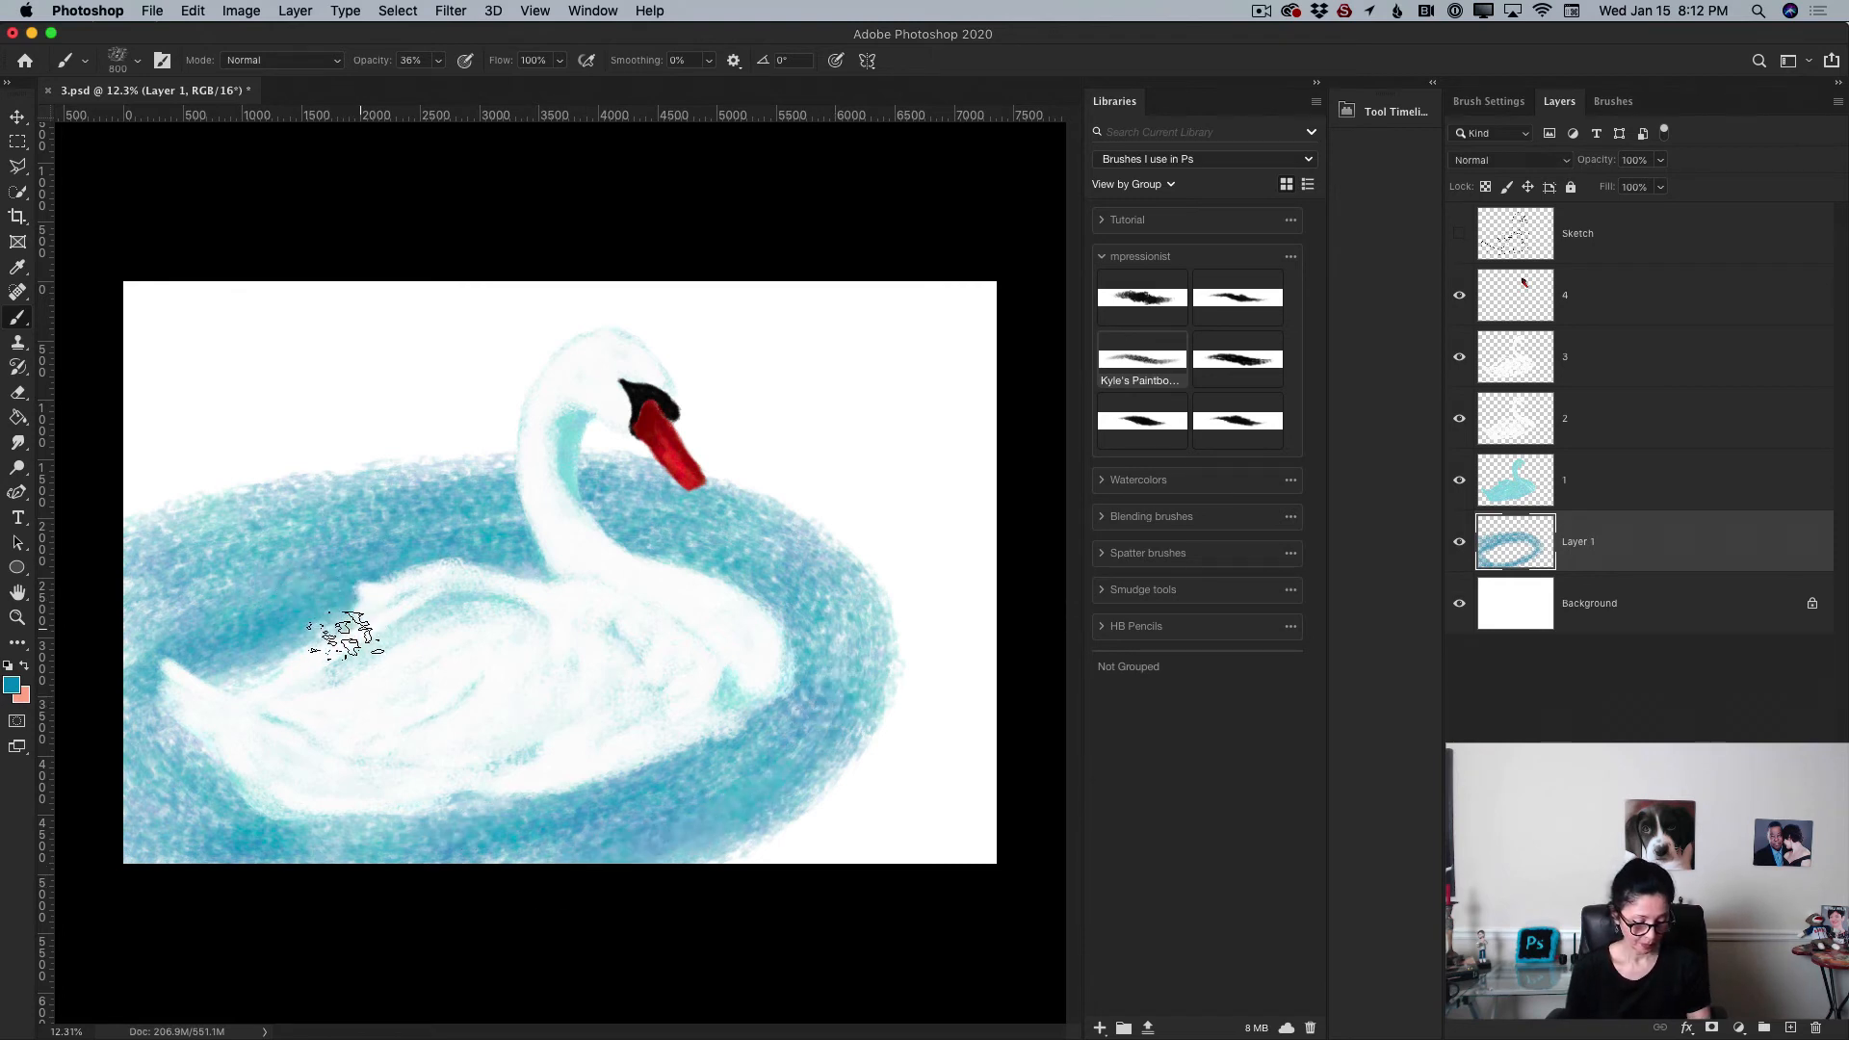
Step: Enlarge the brush to 1300 px and cover the rest of the background with blue water strokes
key("bracketright")
key("bracketright")
key("bracketright")
key("bracketright")
key("bracketright")
mouse_move(145, 493)
left_mouse_down()
mouse_move(220, 451)
mouse_move(269, 355)
mouse_move(192, 349)
mouse_move(284, 377)
mouse_move(147, 332)
mouse_move(295, 300)
mouse_move(143, 406)
mouse_move(217, 455)
mouse_move(191, 478)
mouse_move(369, 453)
mouse_move(110, 468)
mouse_move(438, 411)
mouse_move(299, 397)
mouse_move(646, 330)
mouse_move(326, 327)
mouse_move(649, 330)
mouse_move(345, 367)
mouse_move(445, 413)
mouse_move(181, 496)
mouse_move(156, 538)
mouse_move(204, 541)
mouse_move(160, 597)
mouse_move(102, 536)
mouse_move(195, 530)
mouse_move(165, 495)
left_mouse_up()
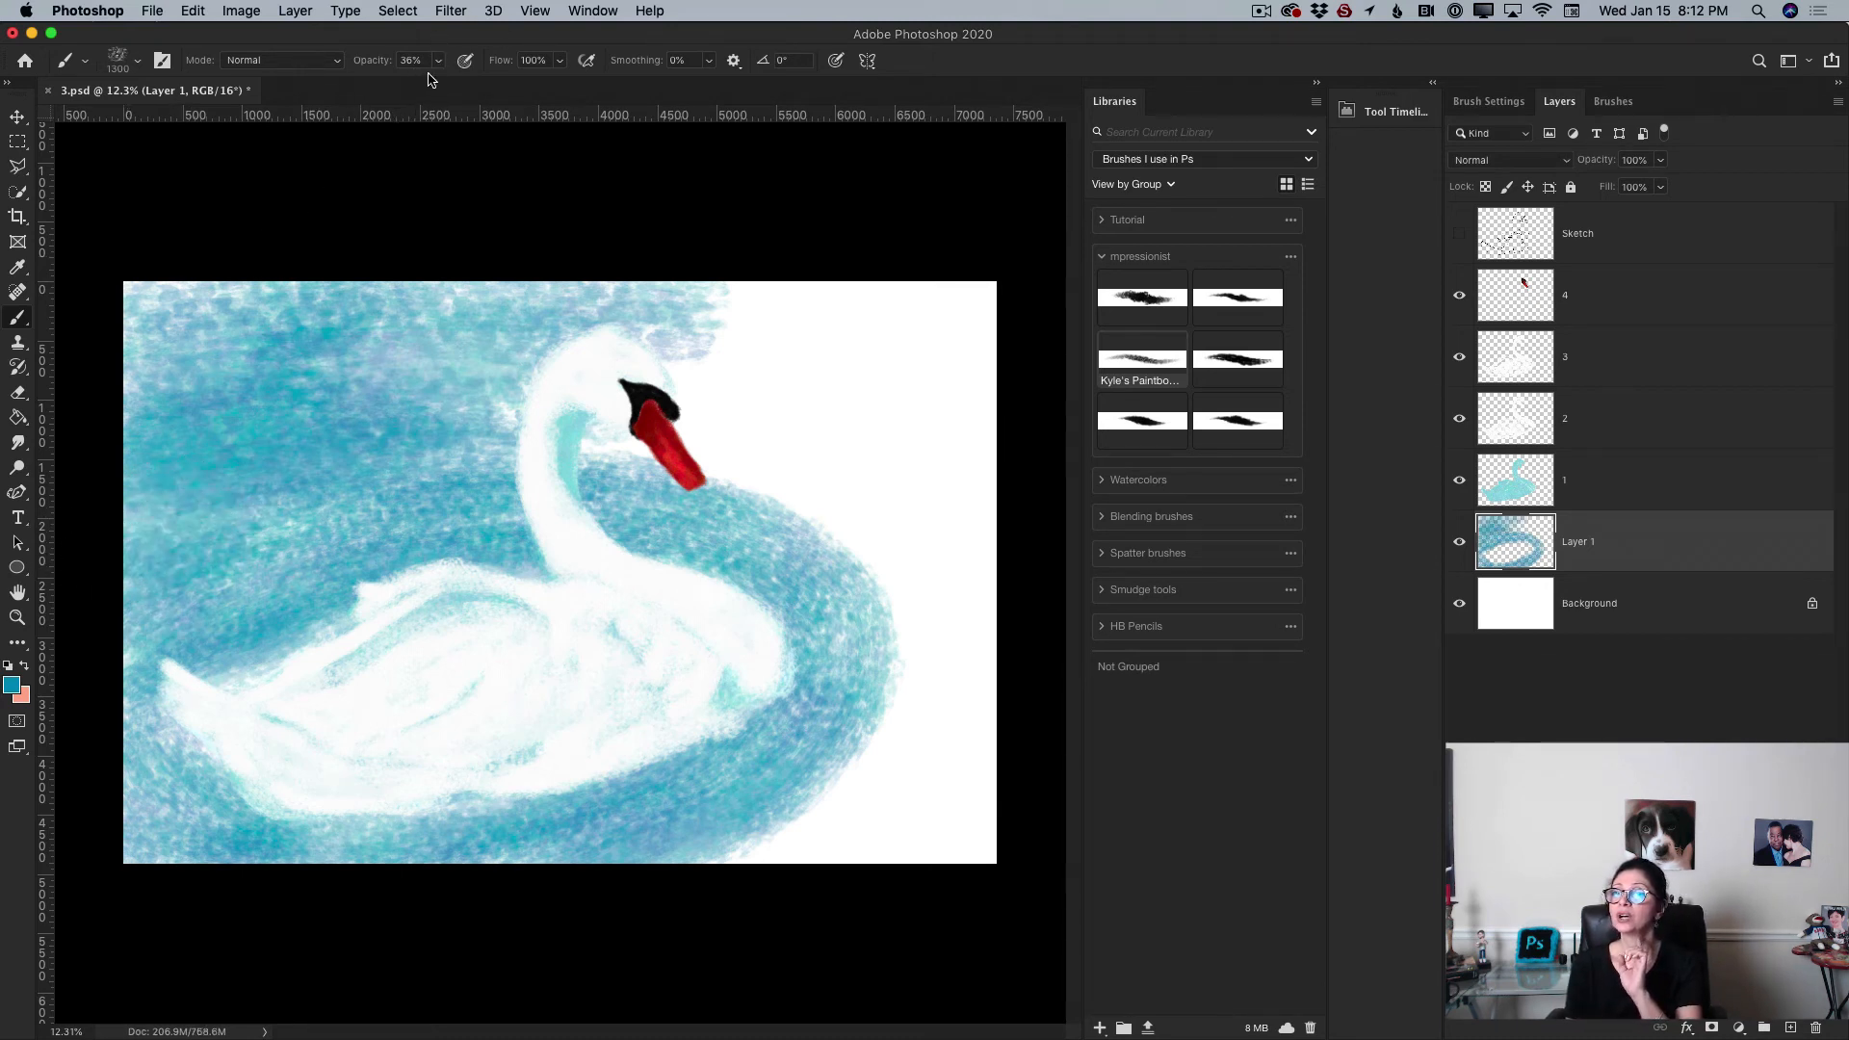
mouse_move(785, 374)
left_mouse_down()
mouse_move(936, 307)
mouse_move(712, 370)
mouse_move(945, 370)
mouse_move(674, 332)
mouse_move(936, 312)
mouse_move(654, 439)
mouse_move(494, 419)
mouse_move(713, 444)
mouse_move(636, 414)
mouse_move(713, 406)
mouse_move(907, 485)
mouse_move(936, 436)
mouse_move(974, 434)
mouse_move(953, 419)
mouse_move(952, 466)
mouse_move(888, 428)
mouse_move(993, 484)
mouse_move(866, 348)
mouse_move(960, 317)
mouse_move(984, 467)
mouse_move(844, 517)
mouse_move(912, 594)
mouse_move(797, 504)
mouse_move(926, 635)
mouse_move(959, 612)
mouse_move(967, 560)
mouse_move(992, 659)
mouse_move(875, 579)
mouse_move(938, 721)
mouse_move(922, 547)
mouse_move(922, 772)
mouse_move(864, 847)
mouse_move(931, 714)
mouse_move(914, 746)
mouse_move(959, 812)
mouse_move(909, 696)
mouse_move(849, 790)
mouse_move(794, 831)
mouse_move(970, 840)
mouse_move(671, 846)
mouse_move(959, 616)
mouse_move(951, 694)
mouse_move(878, 802)
mouse_move(781, 860)
mouse_move(917, 727)
mouse_move(841, 823)
left_mouse_up()
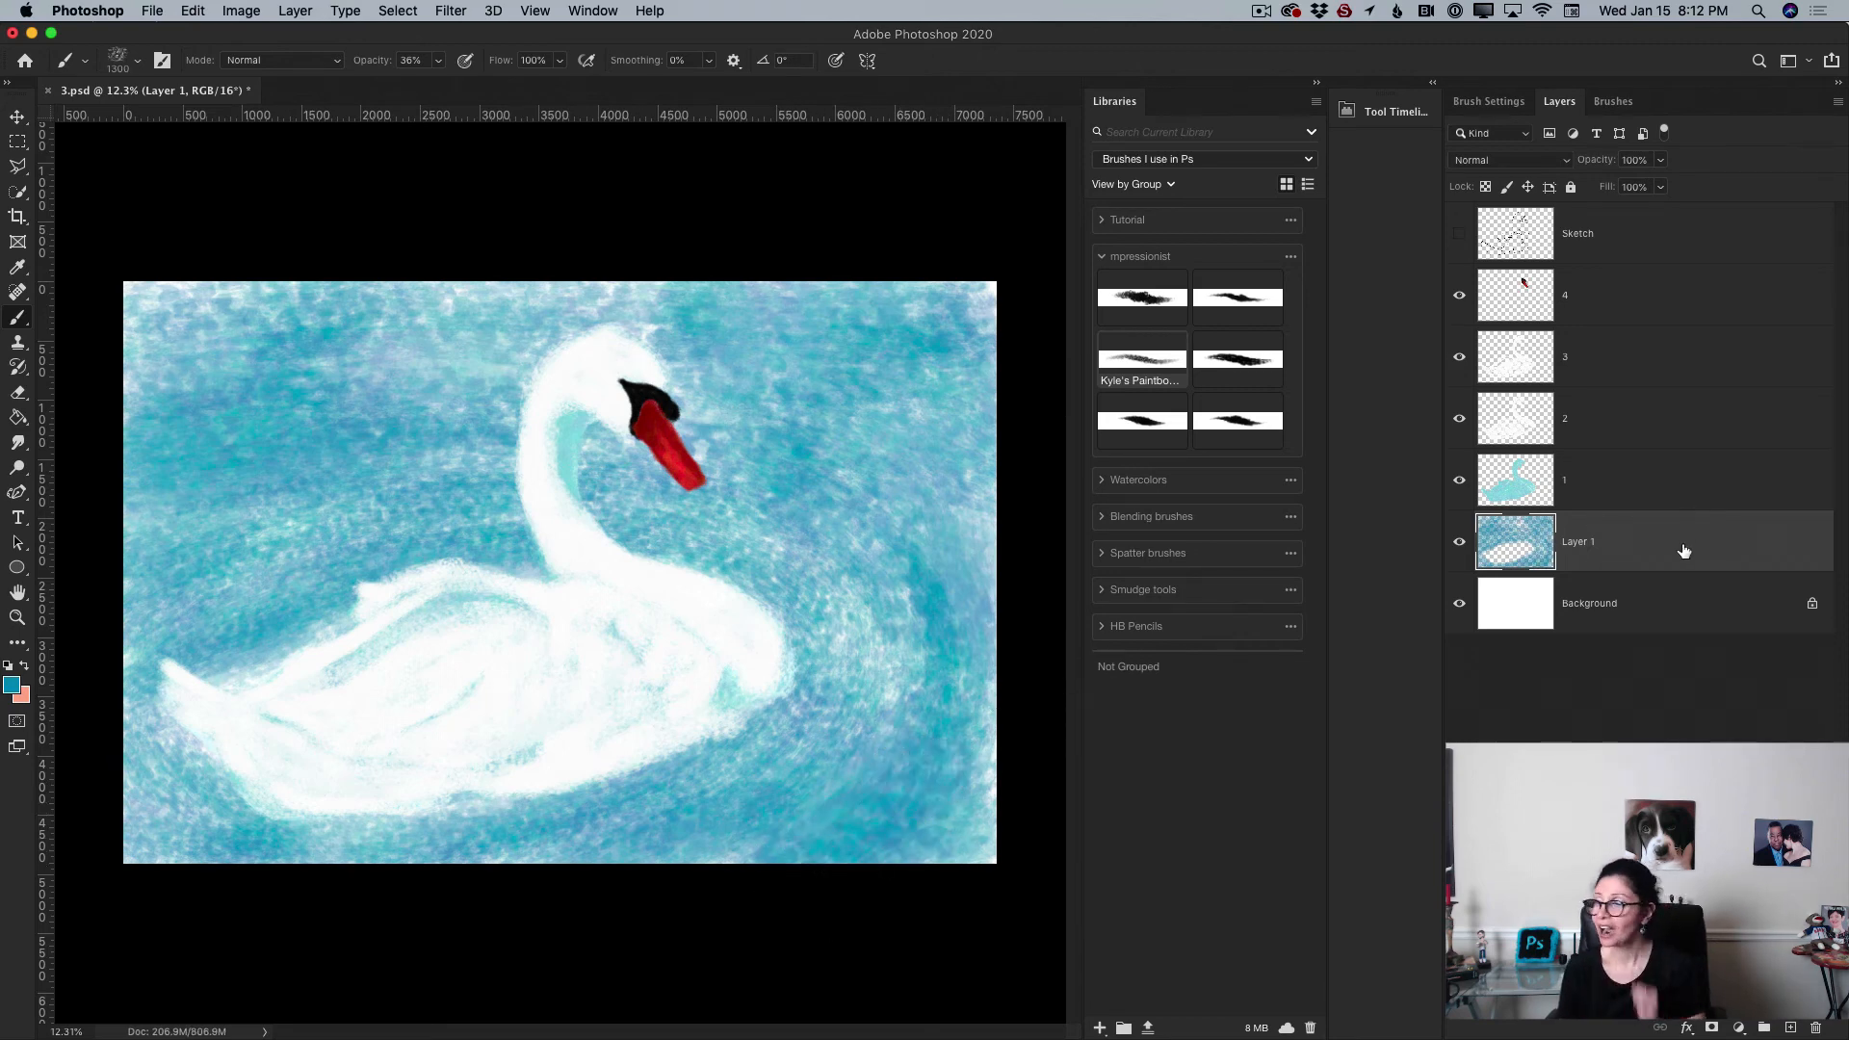
Step: Add another new layer between the Background and the water layer and set the brush opacity to 100%
left_click(1676, 610)
left_click(1786, 1025)
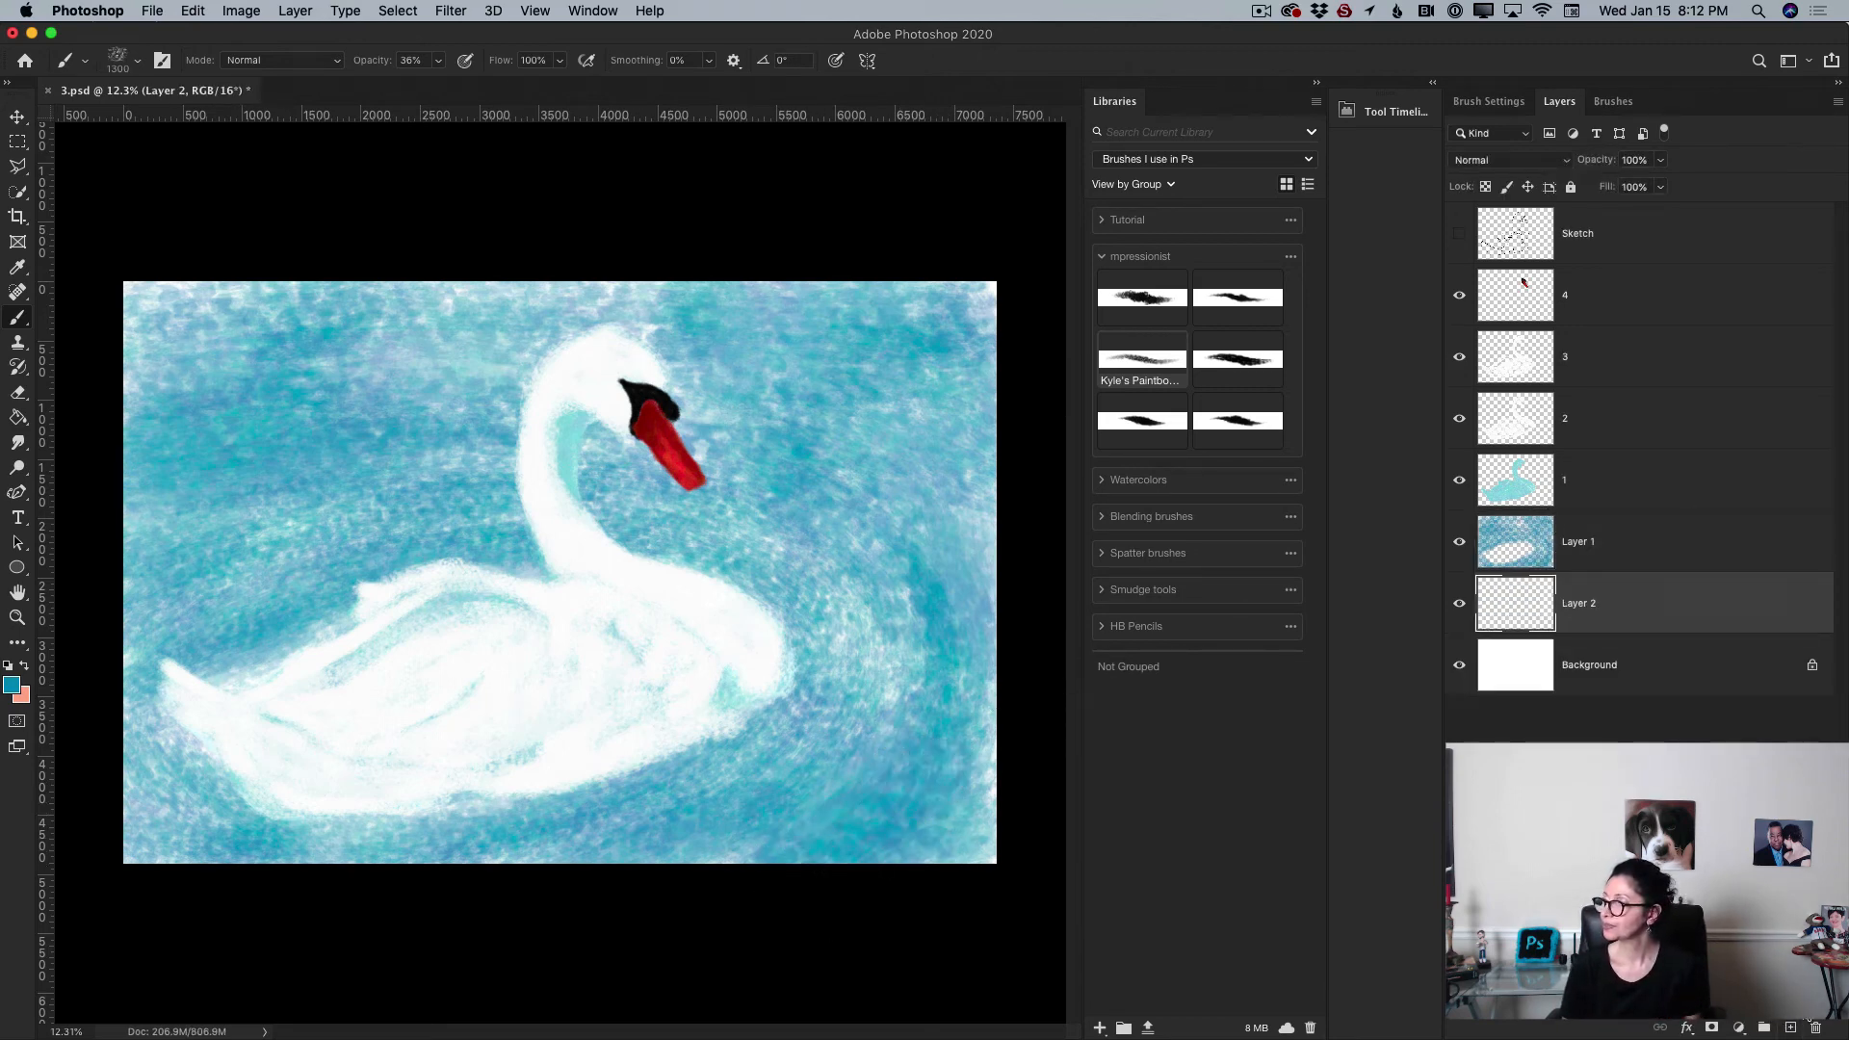
left_click(437, 62)
left_click_drag(468, 84, 533, 93)
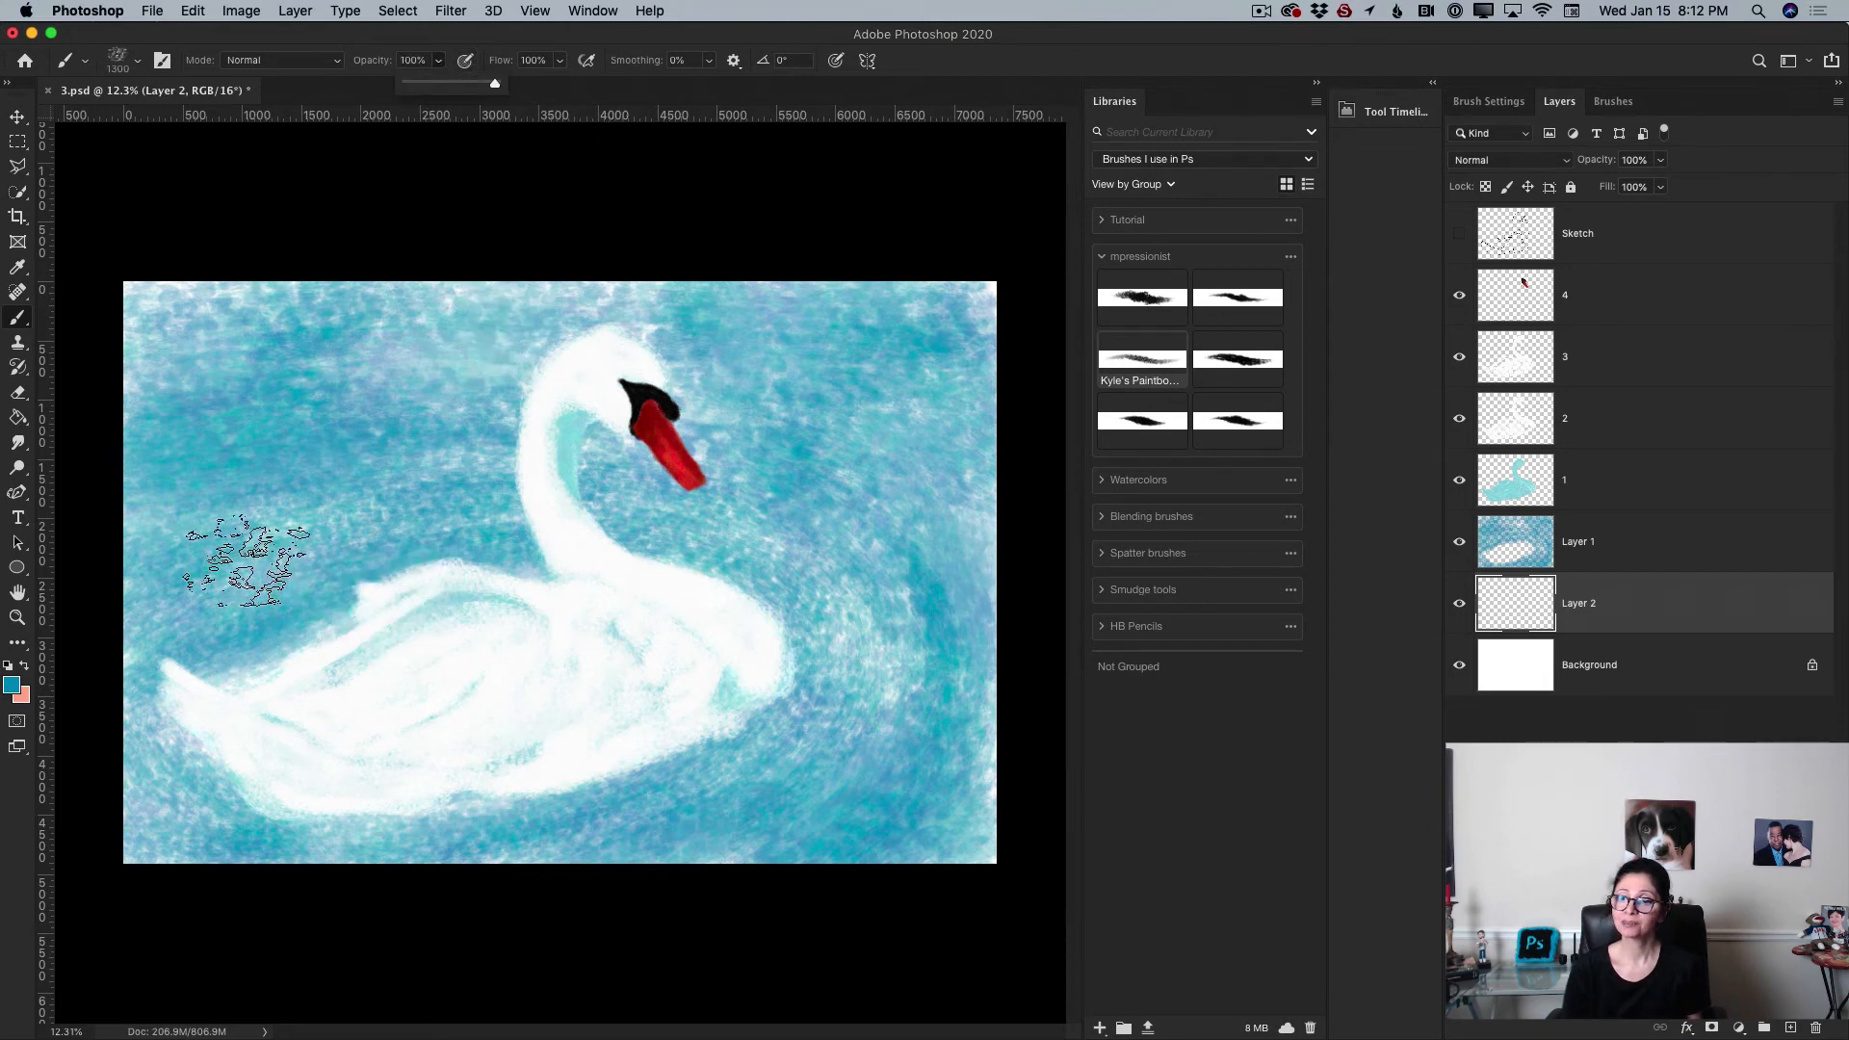
Step: Set the foreground colour to a deep blue, hex 2b5688
left_click(13, 688)
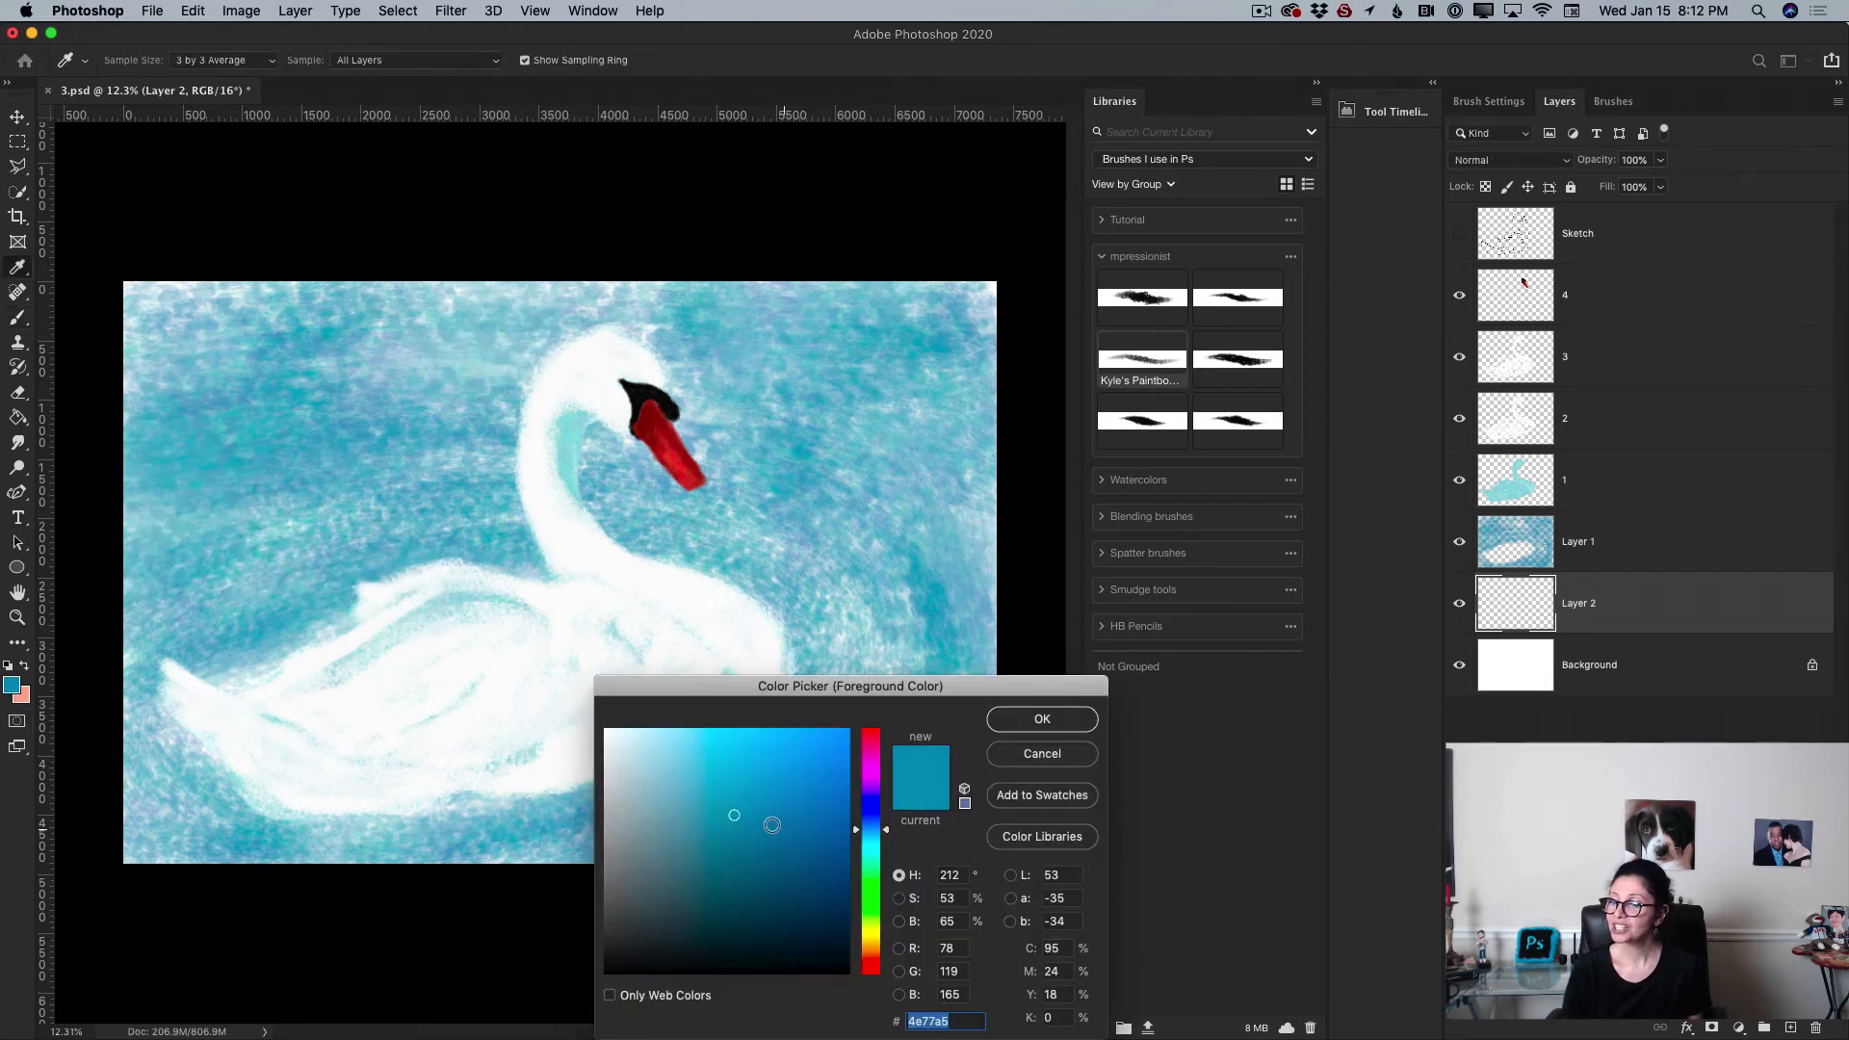
left_click_drag(736, 818, 757, 840)
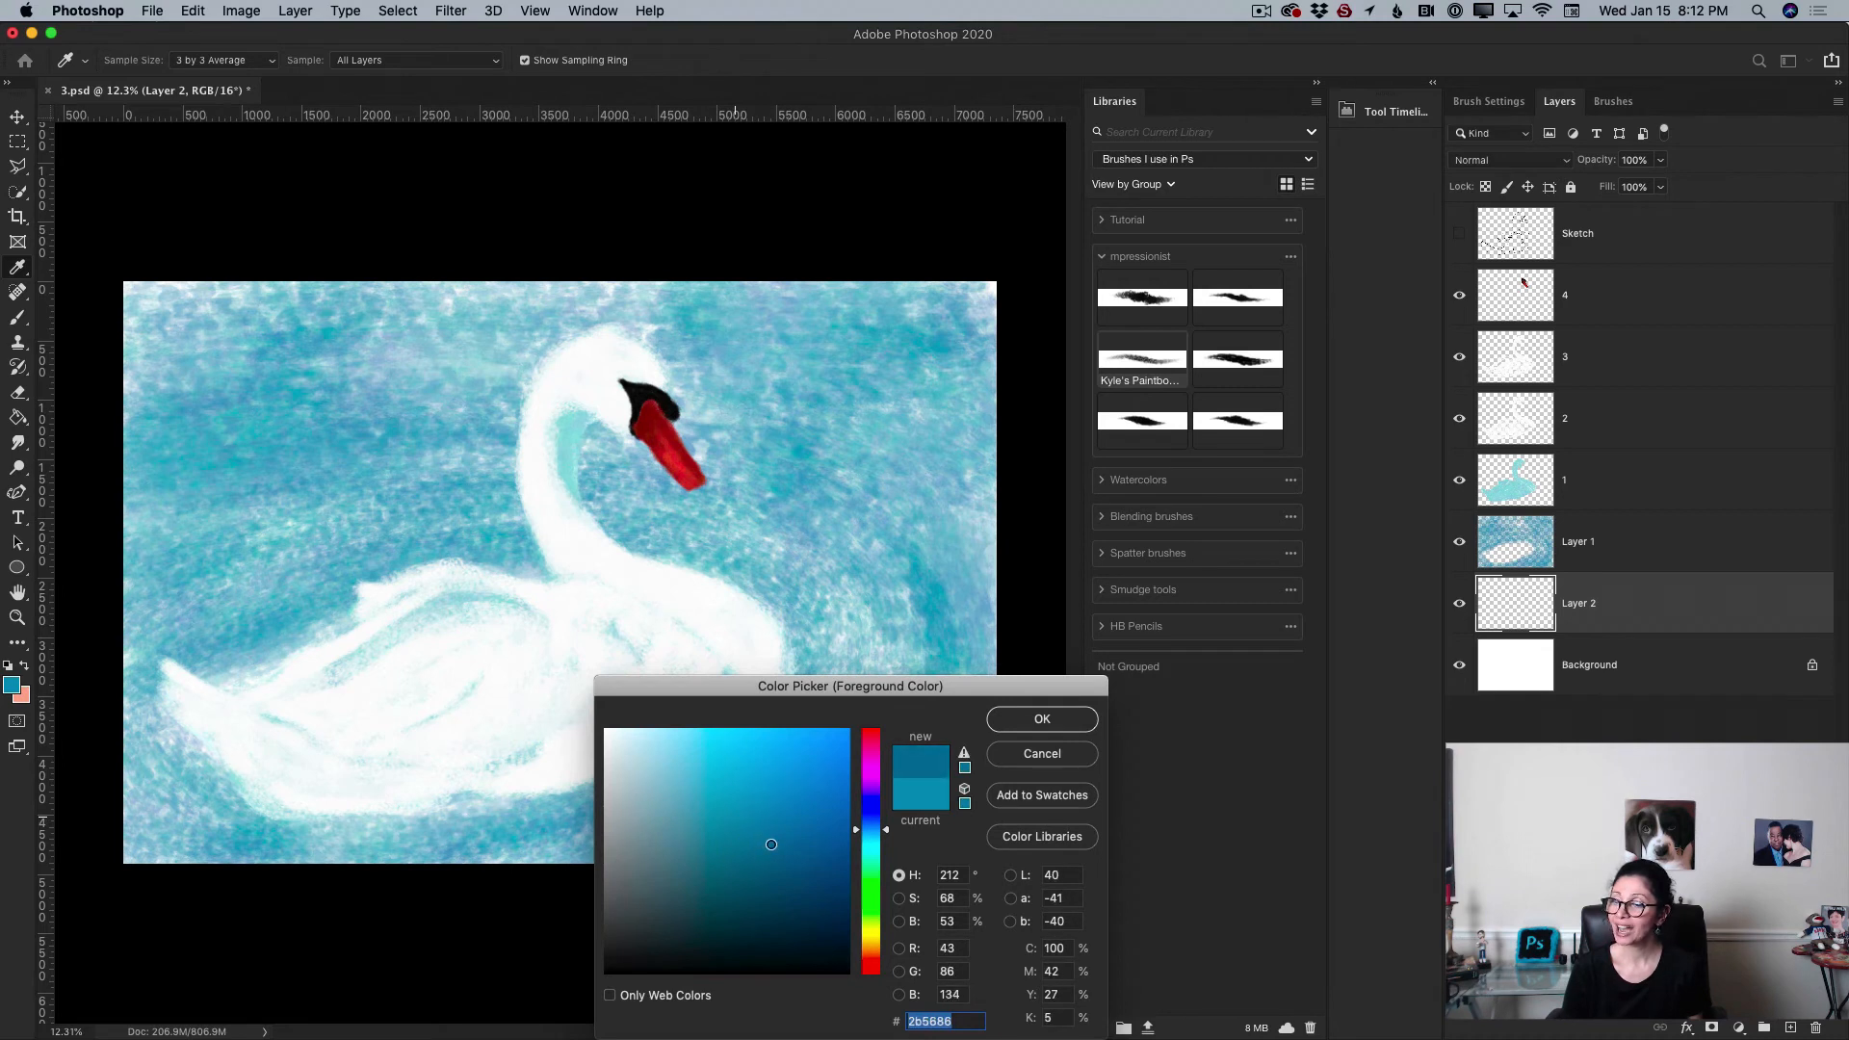
left_click(1042, 720)
Step: Paint broad deep blue strokes across the whole canvas on the layer beneath the water
mouse_move(221, 385)
left_mouse_down()
mouse_move(125, 367)
mouse_move(272, 348)
mouse_move(147, 332)
mouse_move(248, 313)
mouse_move(164, 293)
mouse_move(424, 343)
mouse_move(202, 381)
mouse_move(521, 353)
mouse_move(282, 332)
mouse_move(882, 287)
left_mouse_up()
mouse_move(106, 617)
left_mouse_down()
mouse_move(370, 557)
mouse_move(193, 658)
mouse_move(450, 565)
mouse_move(186, 688)
mouse_move(586, 562)
mouse_move(387, 584)
mouse_move(569, 533)
mouse_move(575, 592)
mouse_move(444, 516)
mouse_move(808, 664)
mouse_move(612, 563)
mouse_move(689, 532)
mouse_move(728, 782)
mouse_move(752, 600)
mouse_move(646, 787)
mouse_move(440, 846)
mouse_move(524, 839)
mouse_move(581, 755)
mouse_move(180, 803)
mouse_move(480, 807)
mouse_move(157, 815)
mouse_move(296, 841)
mouse_move(174, 701)
mouse_move(270, 848)
mouse_move(934, 416)
left_mouse_up()
mouse_move(1005, 368)
left_mouse_down()
mouse_move(596, 361)
mouse_move(876, 481)
mouse_move(898, 653)
mouse_move(969, 470)
mouse_move(885, 663)
mouse_move(888, 545)
mouse_move(982, 570)
mouse_move(841, 517)
mouse_move(825, 693)
mouse_move(652, 867)
mouse_move(858, 805)
mouse_move(901, 855)
mouse_move(825, 879)
mouse_move(866, 627)
mouse_move(941, 520)
mouse_move(631, 766)
mouse_move(168, 557)
mouse_move(56, 655)
mouse_move(80, 790)
mouse_move(154, 727)
left_mouse_up()
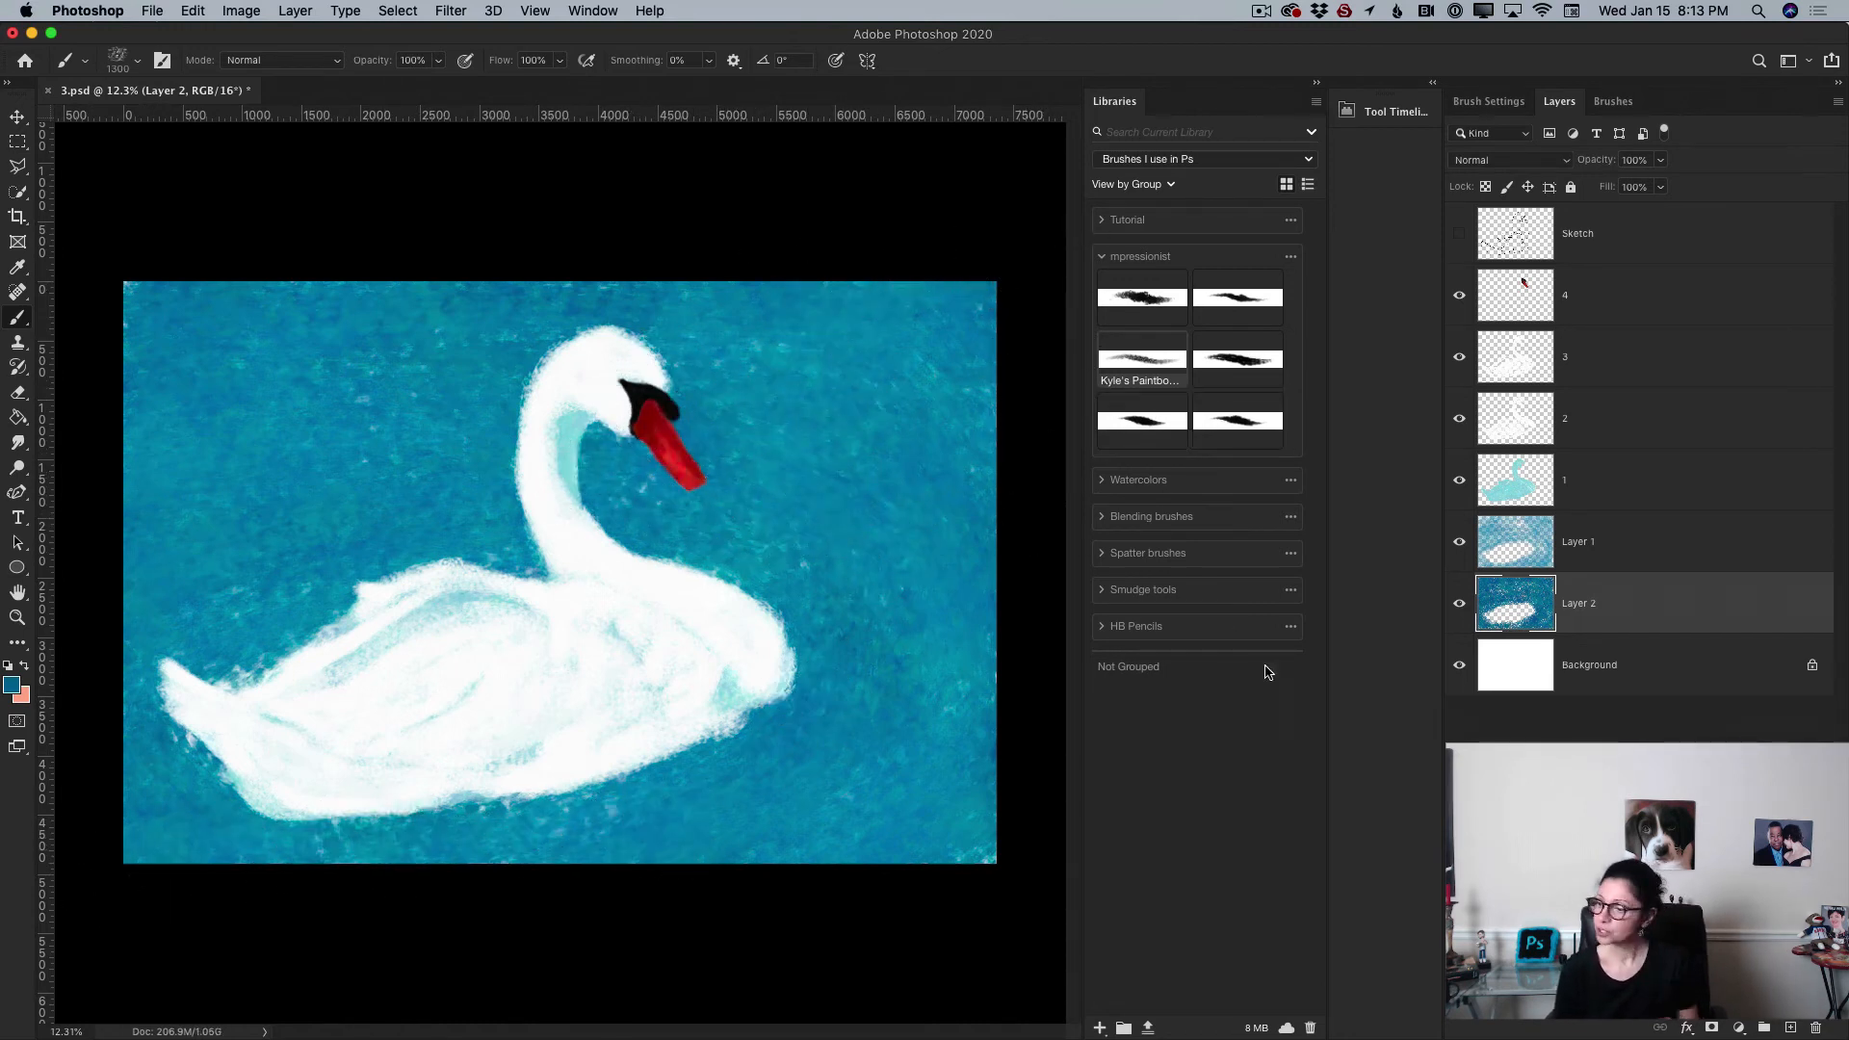
Step: Merge the upper water layer down into the deep blue layer and name the merged layer Water
left_click(1637, 554)
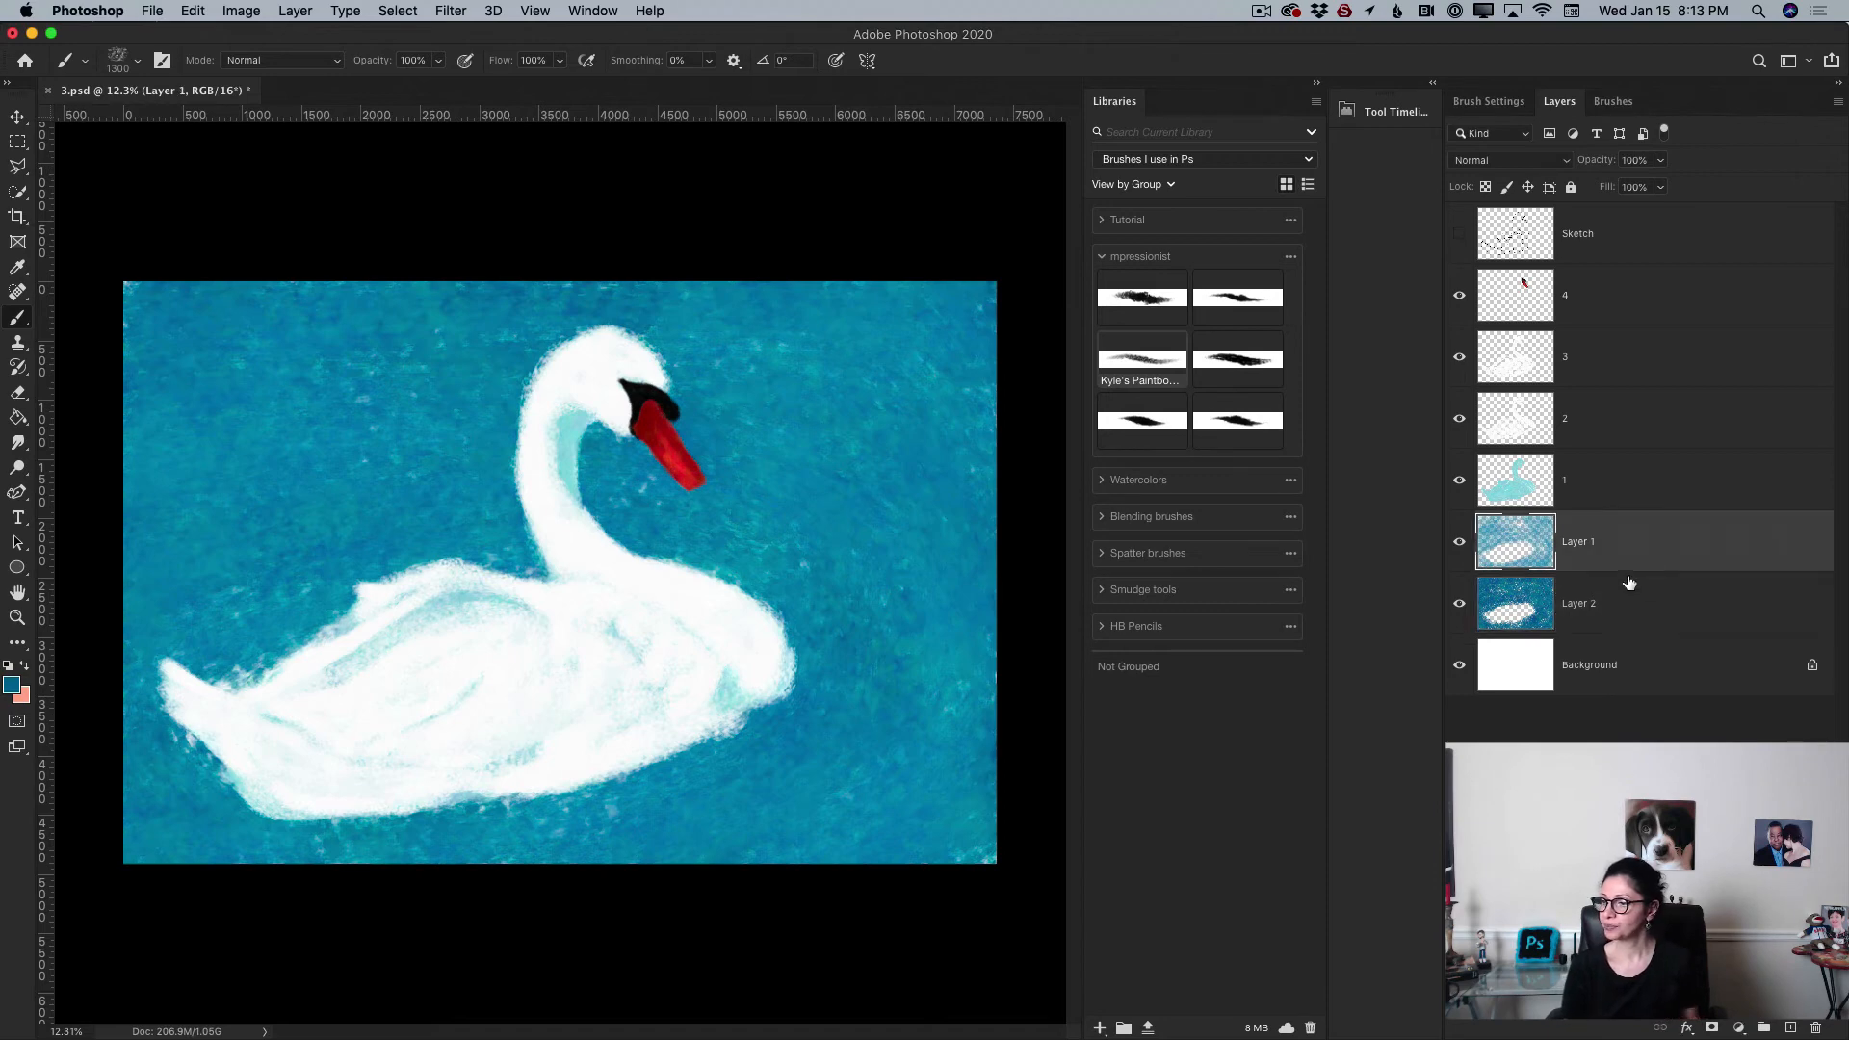
left_click(1836, 104)
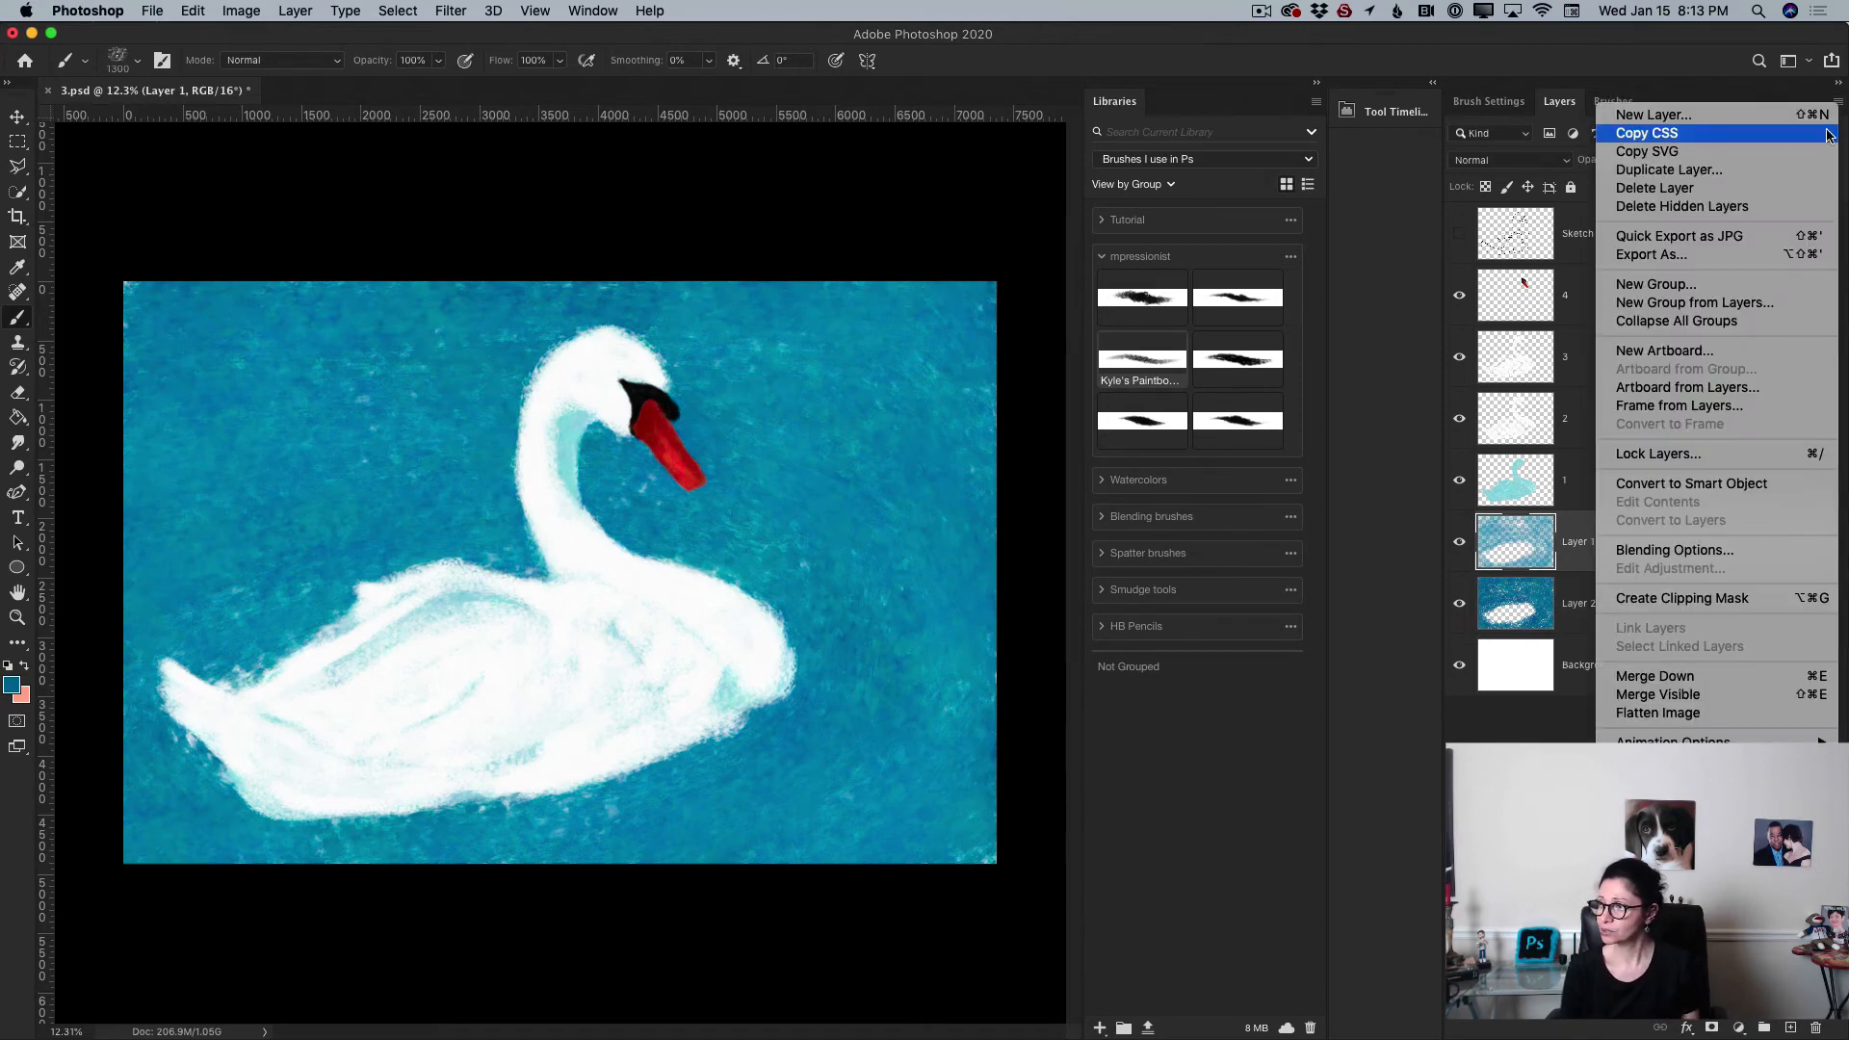
left_click(1687, 678)
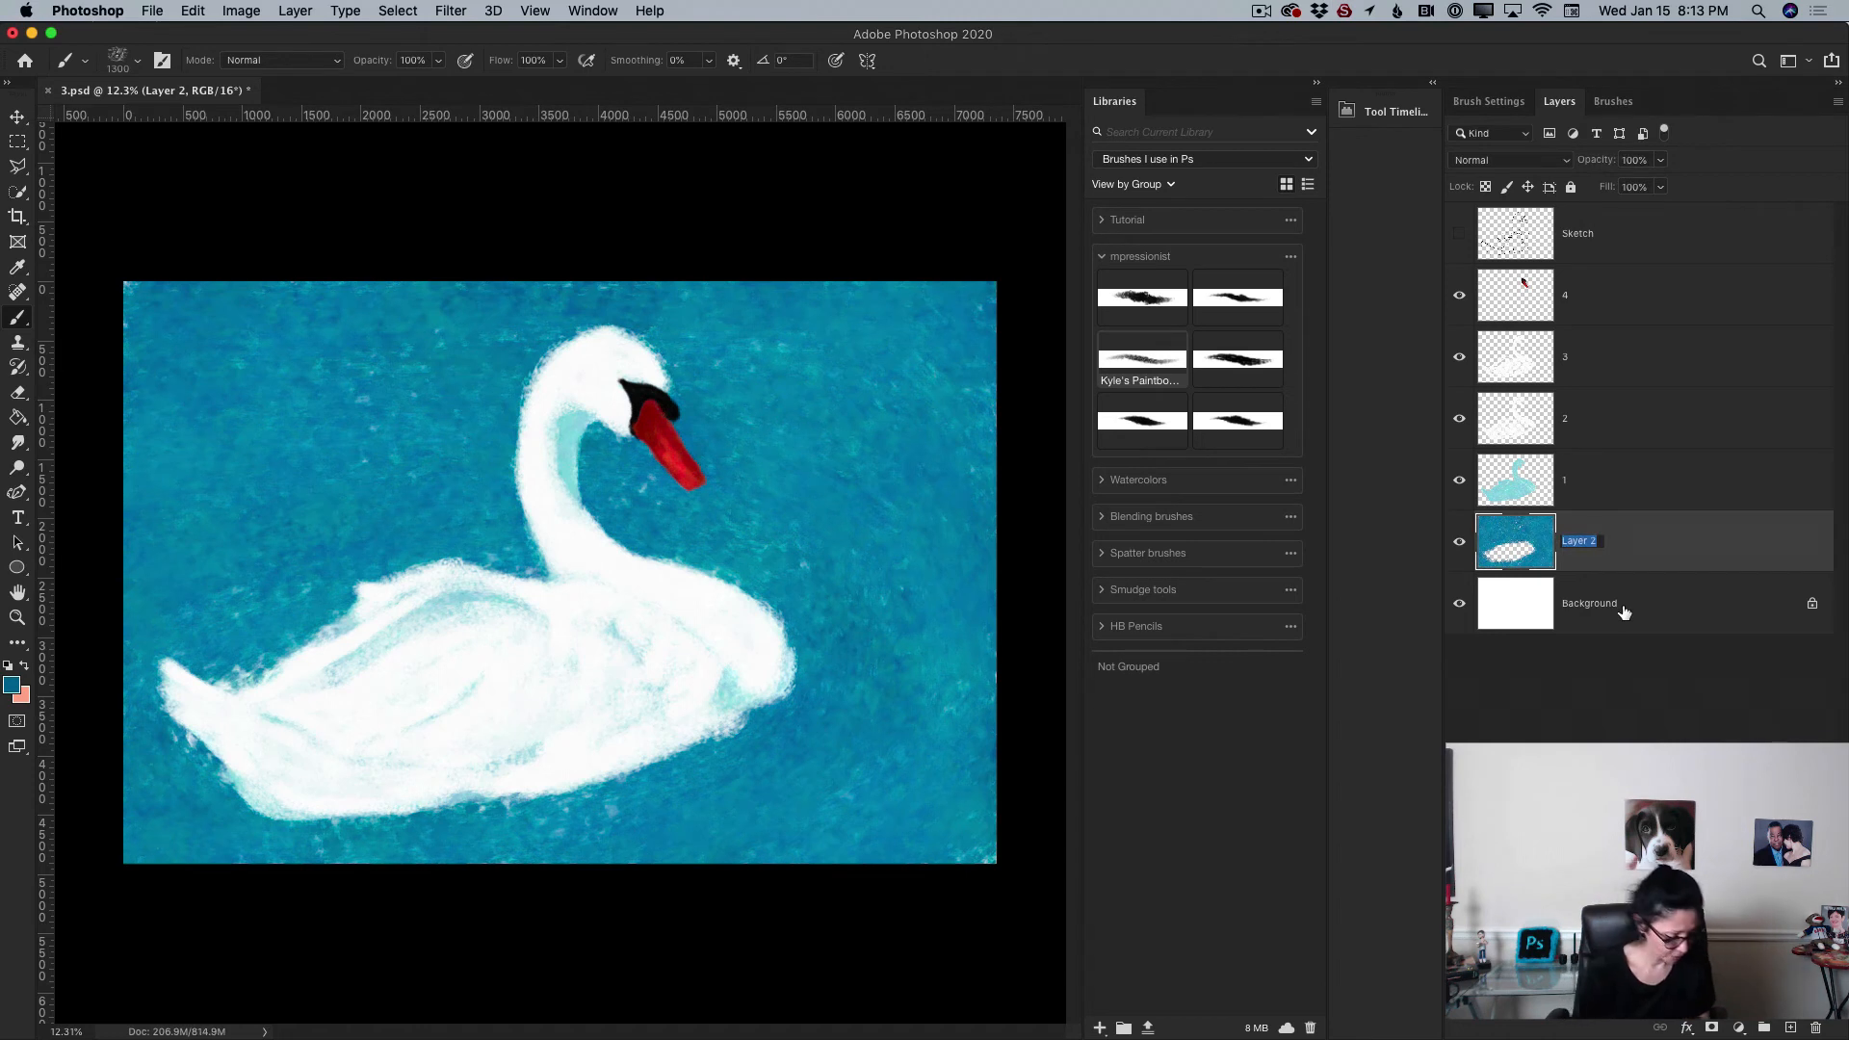
type("Water")
key("Return")
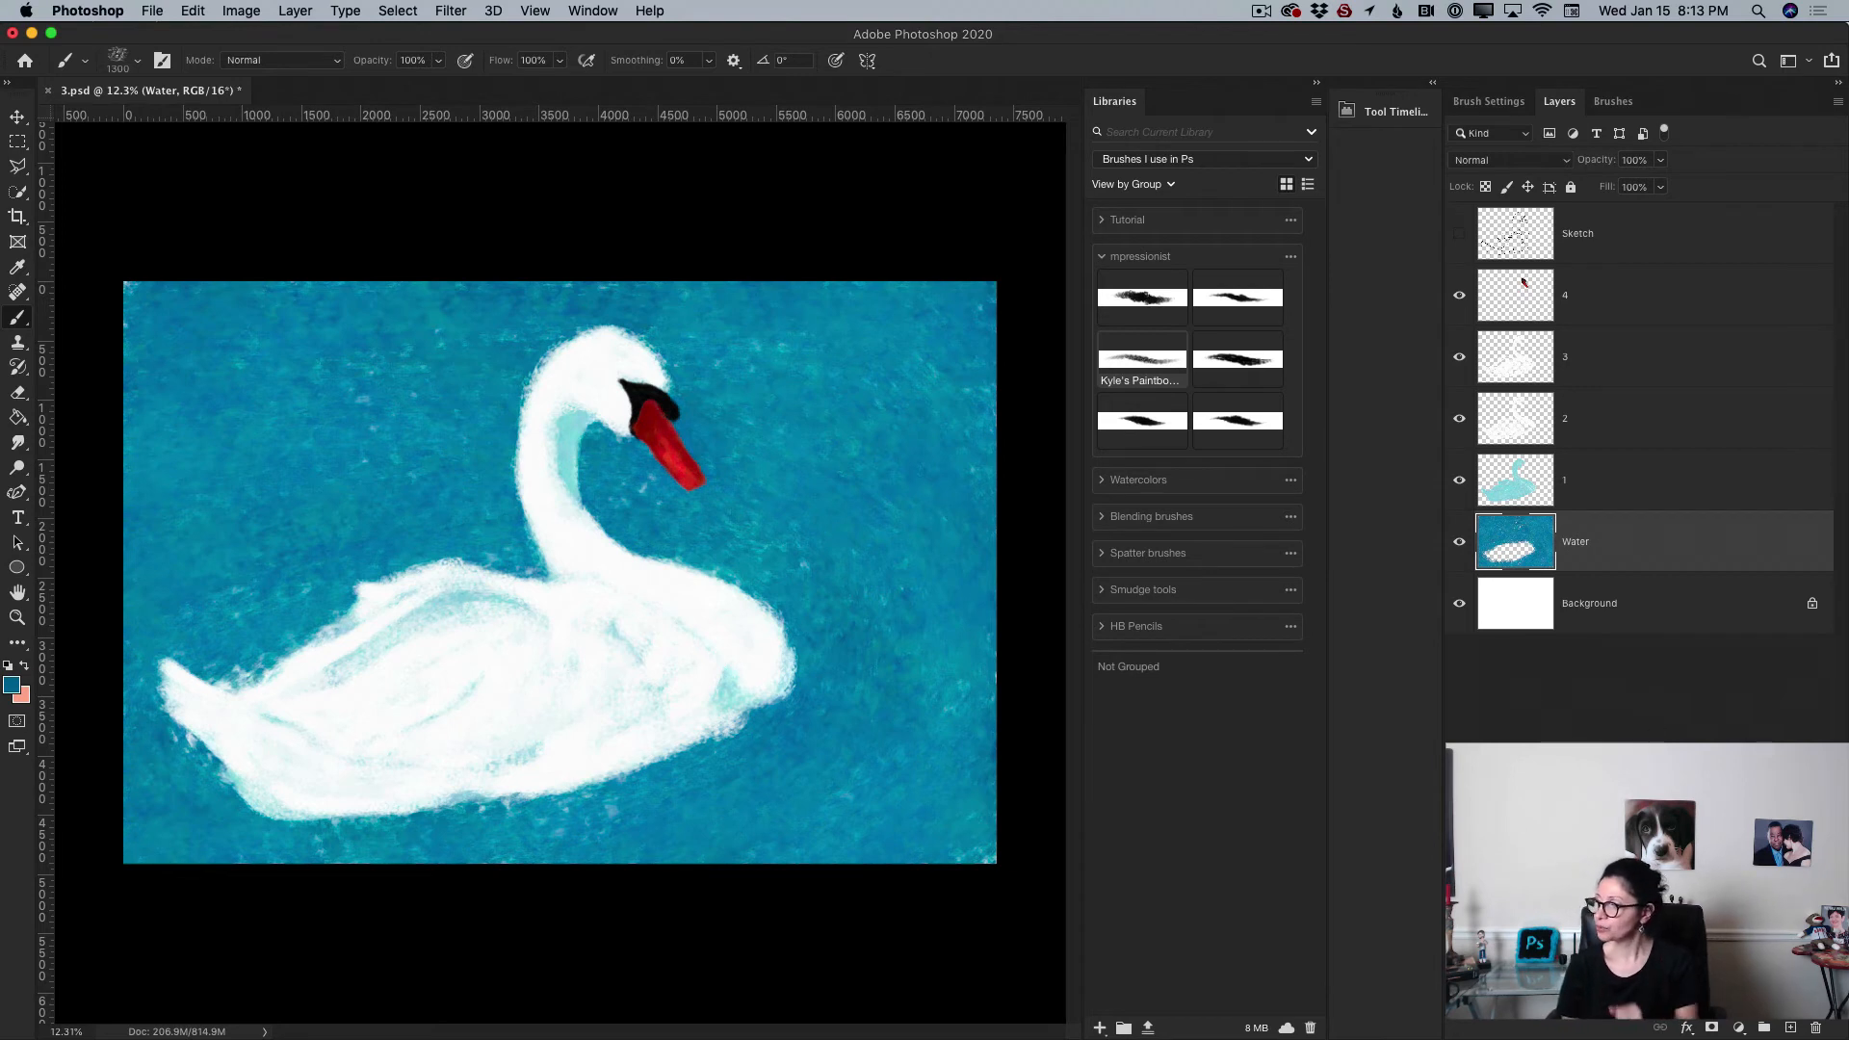
Step: Add a new layer above Water and pick a darker navy foreground colour
left_click(1790, 1027)
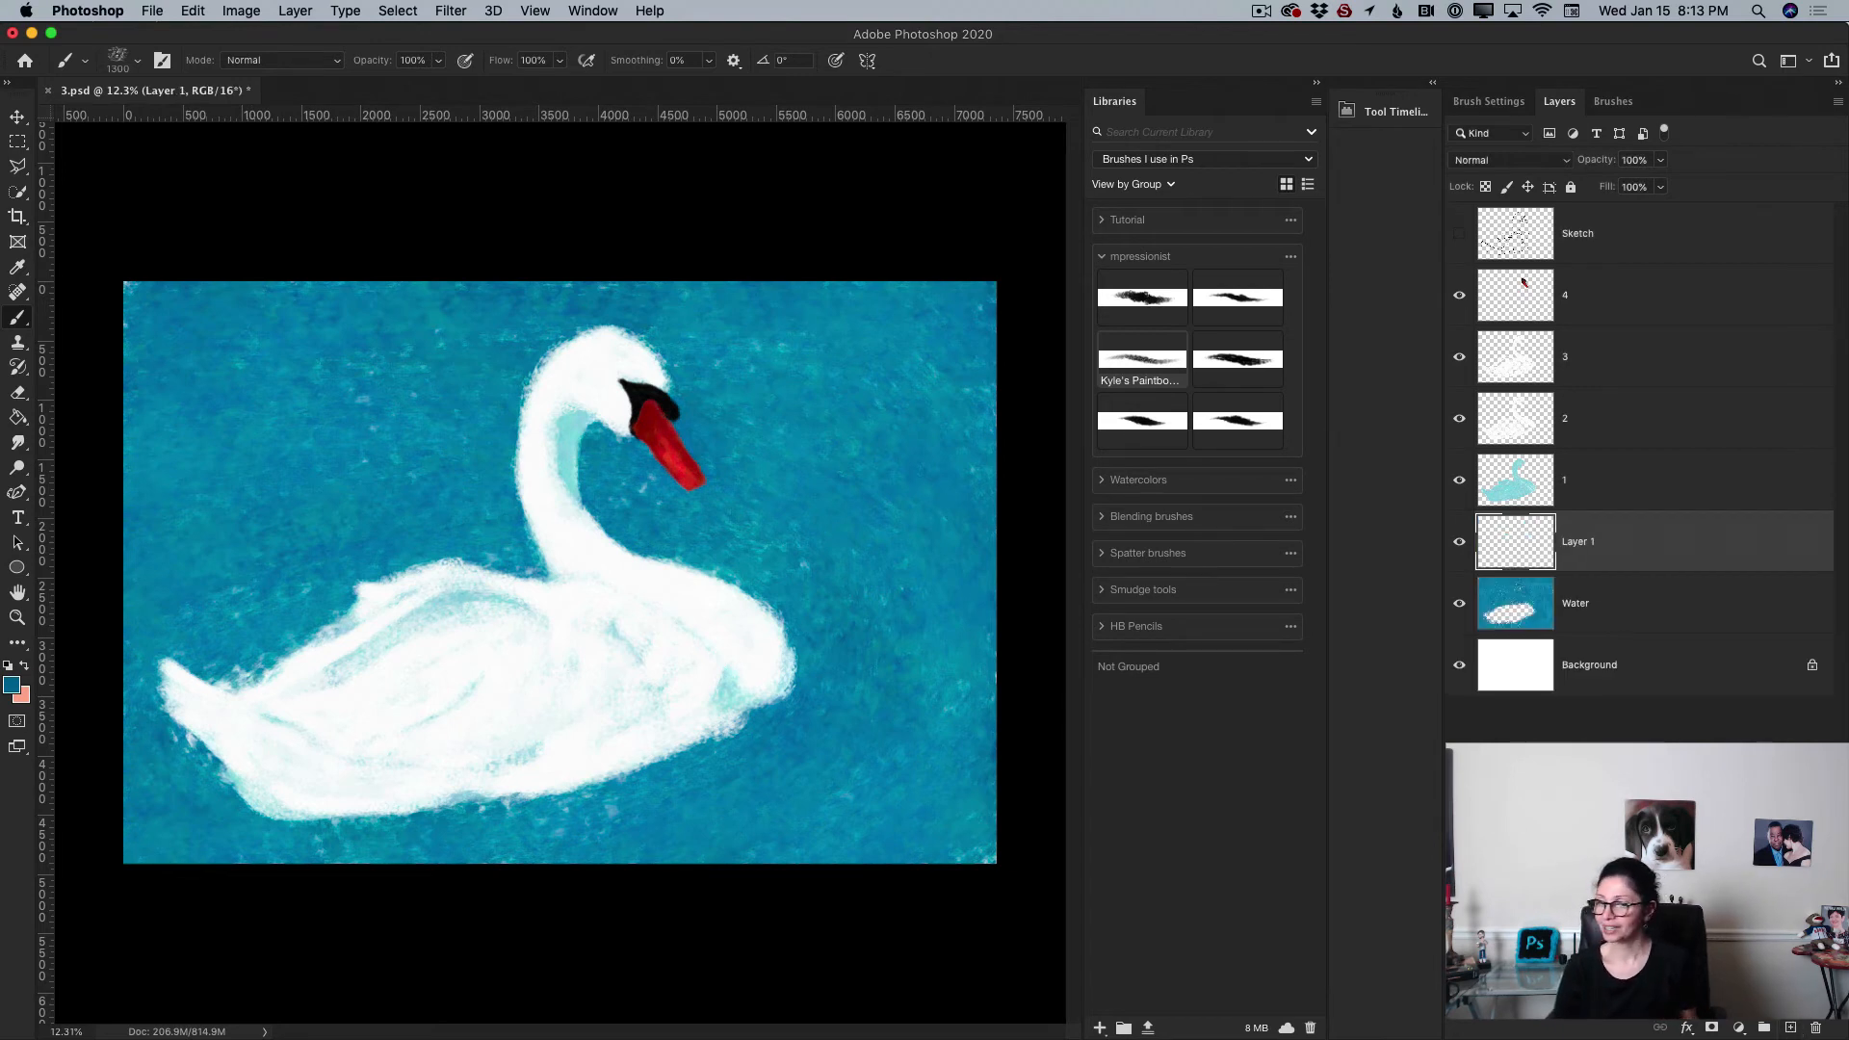
left_click(11, 685)
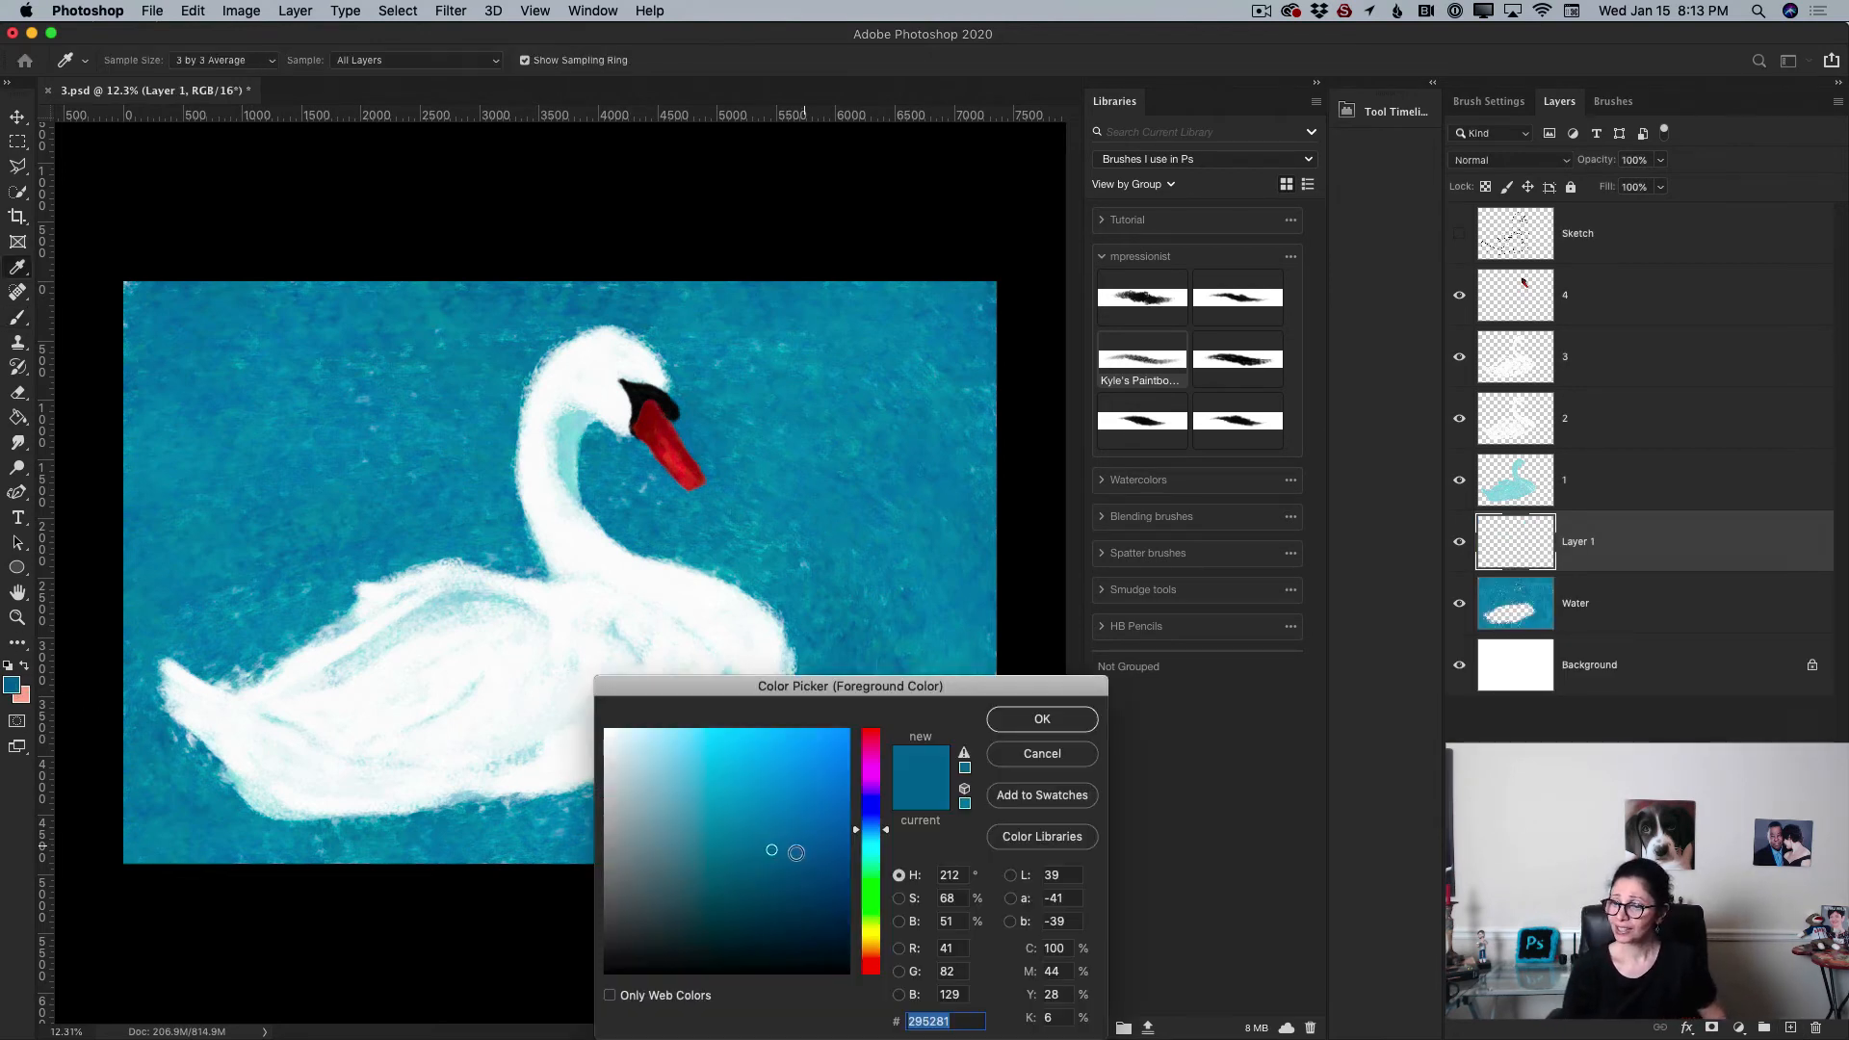
left_click_drag(795, 852, 800, 908)
left_click(1044, 720)
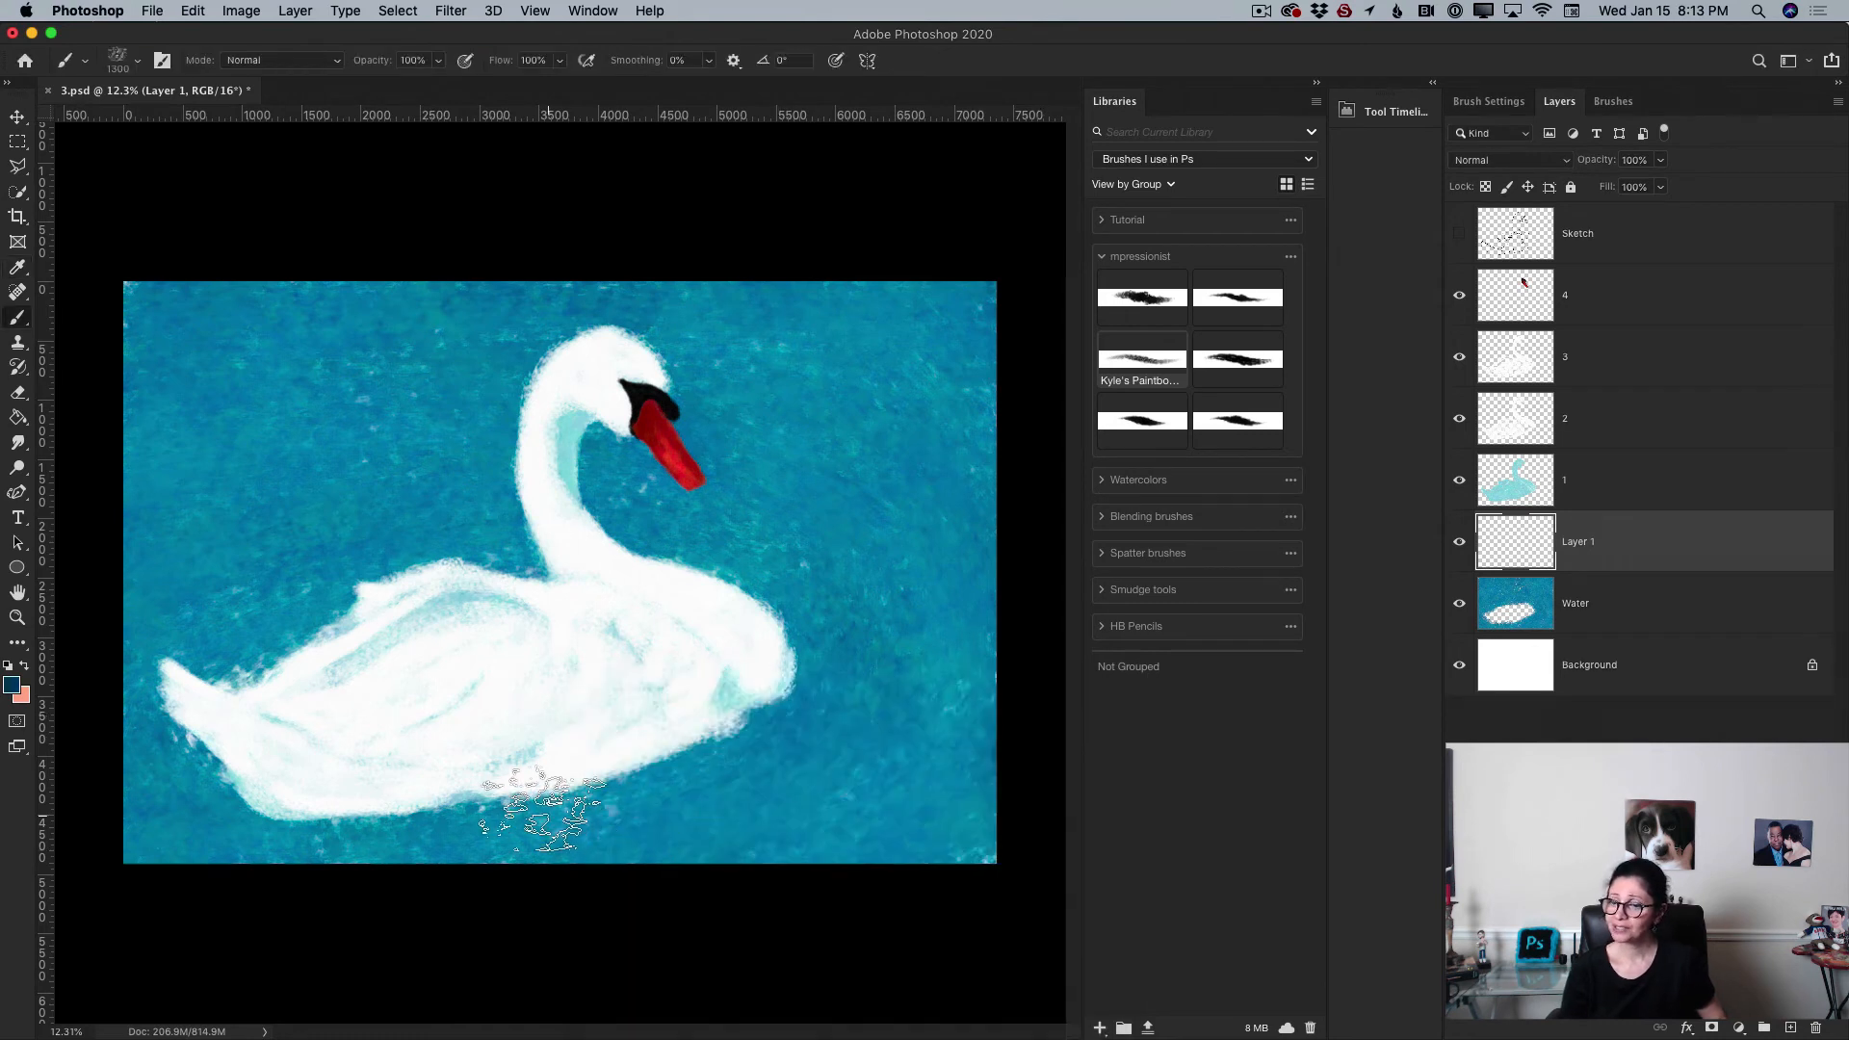
Step: Reduce the brush to 600 px and paint dark shadow strokes along the swan's lower edge and back
key("bracketleft")
key("bracketleft")
key("bracketleft")
key("bracketleft")
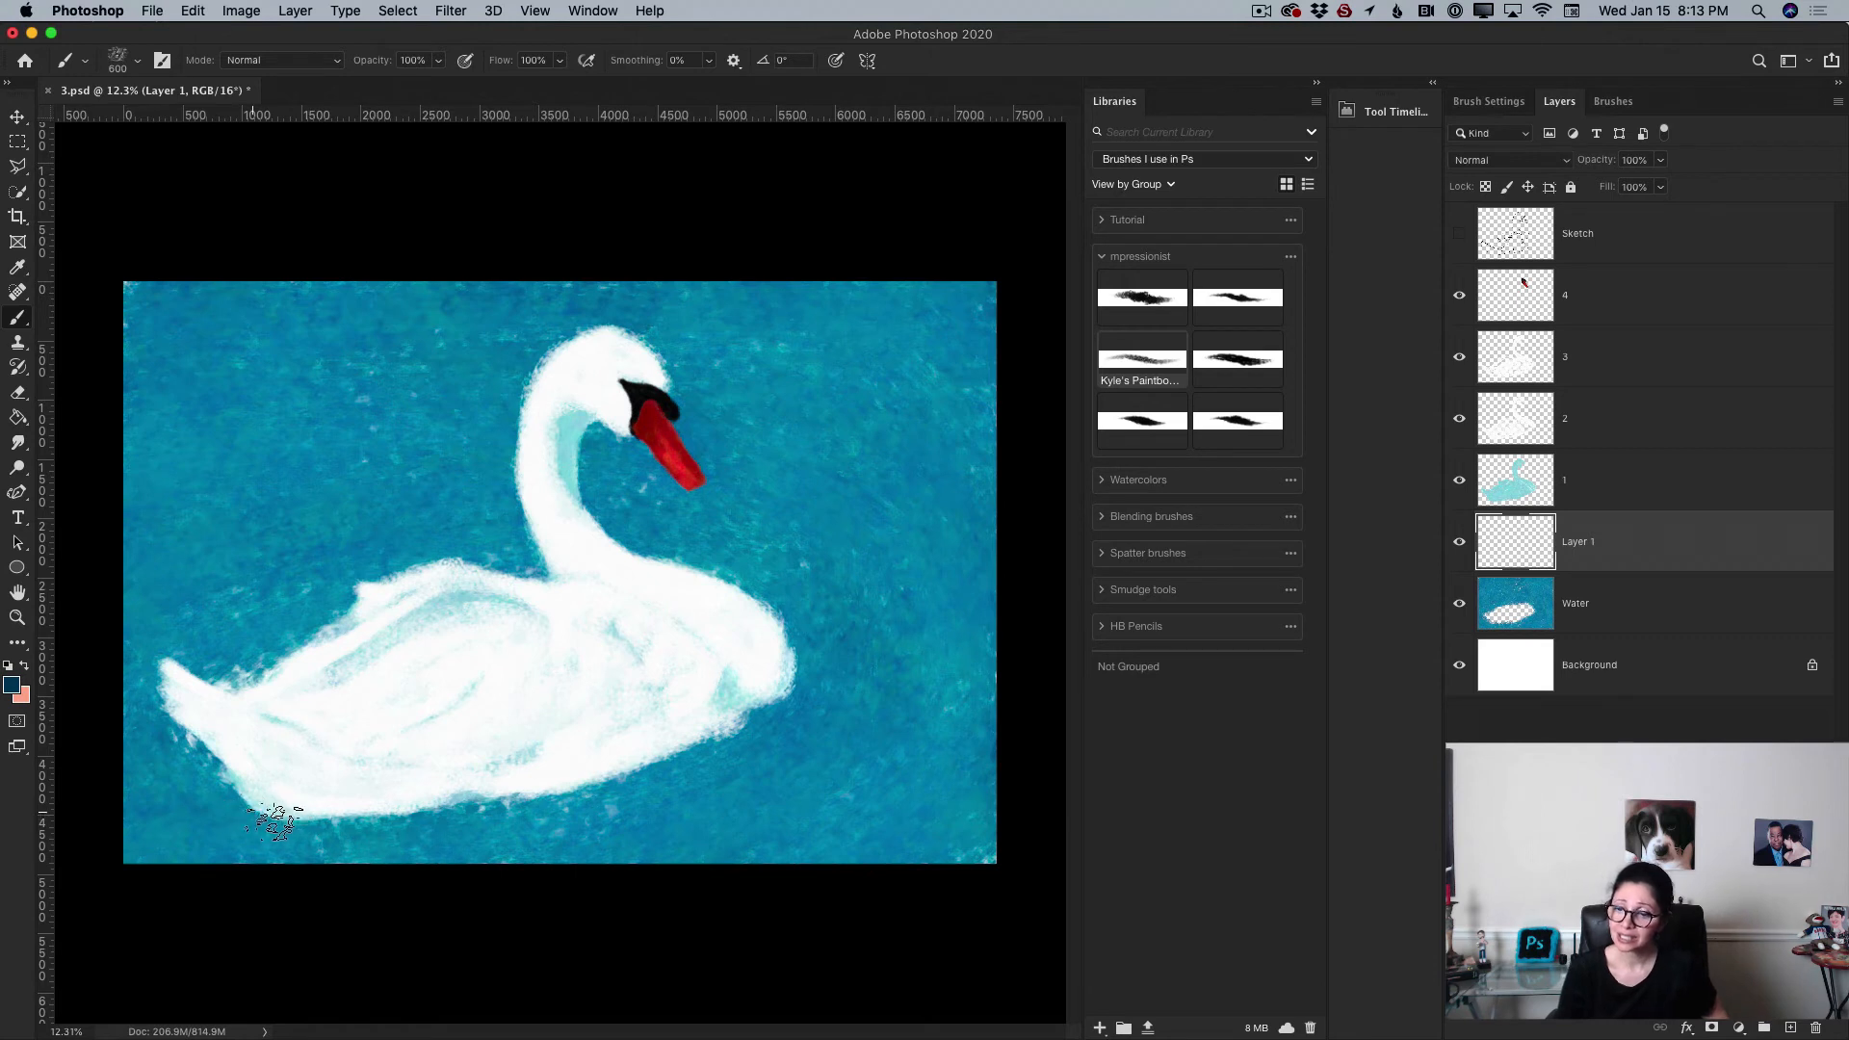
mouse_move(273, 816)
left_mouse_down()
mouse_move(363, 811)
mouse_move(259, 807)
mouse_move(396, 811)
mouse_move(299, 812)
mouse_move(488, 782)
left_mouse_up()
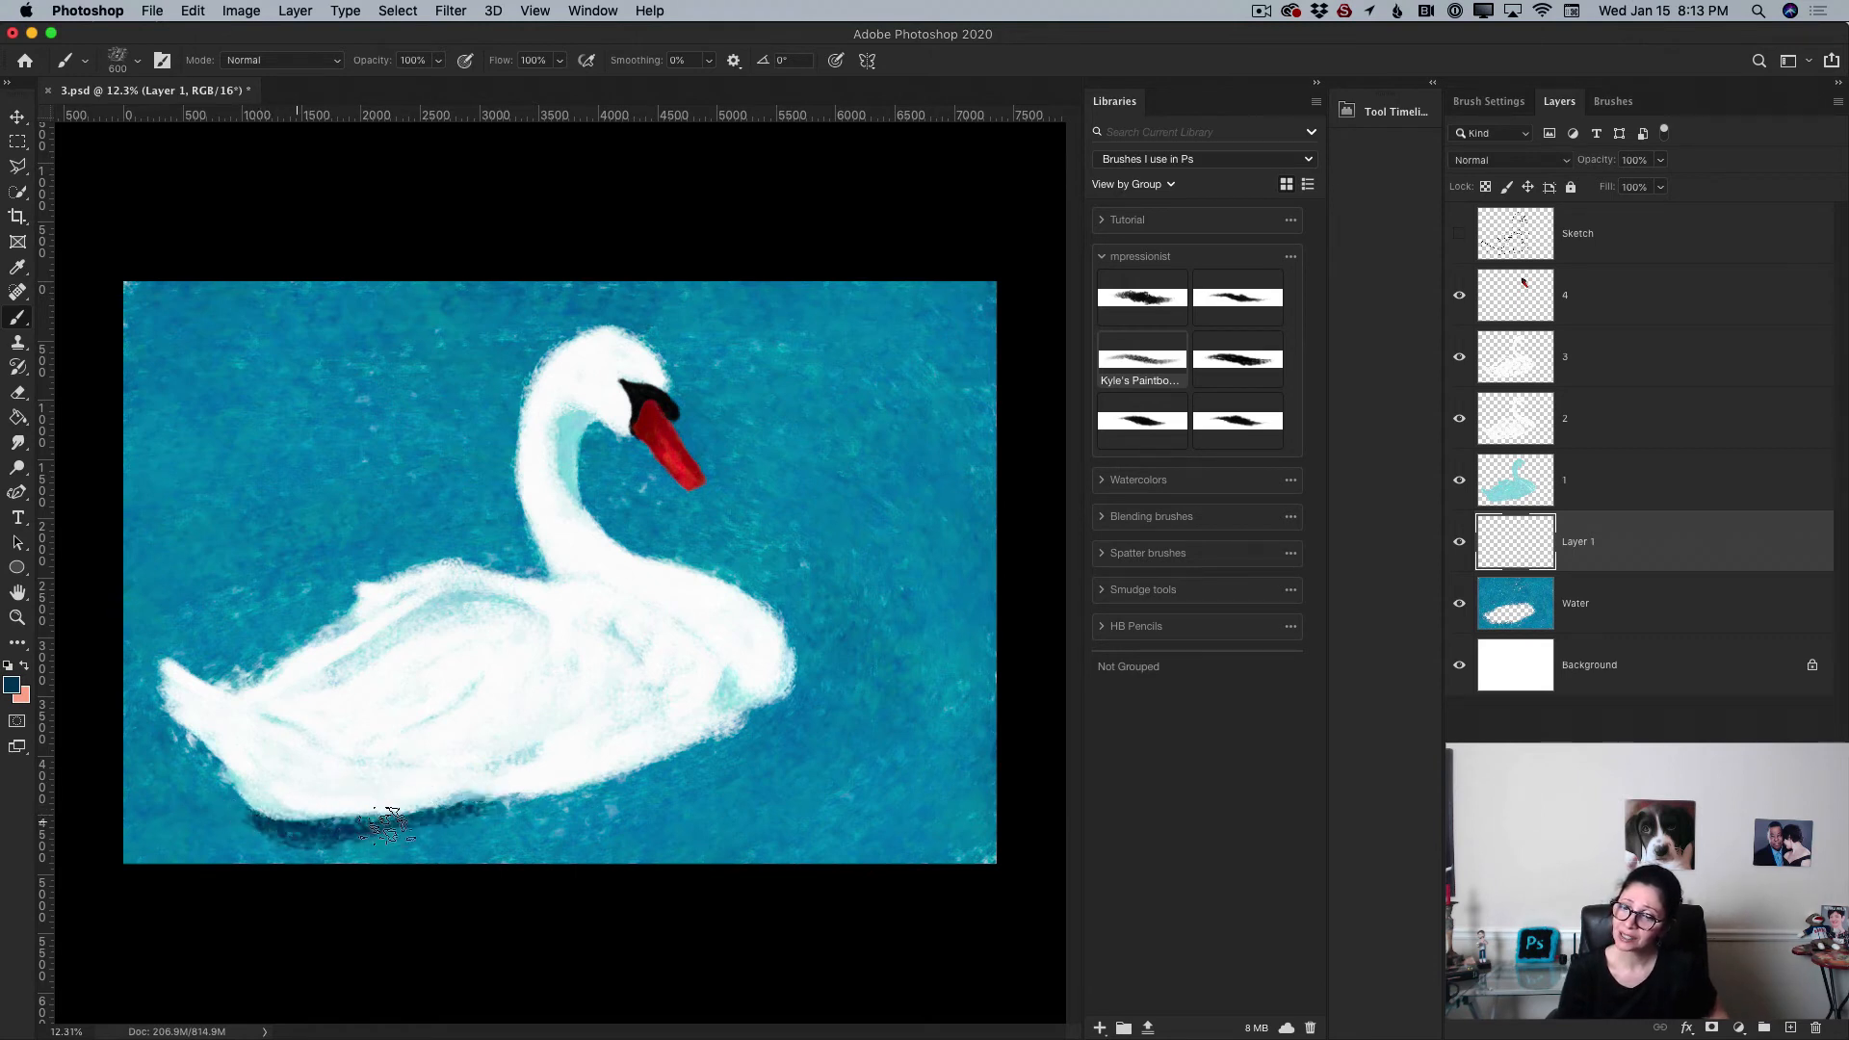
mouse_move(385, 820)
left_mouse_down()
mouse_move(596, 782)
mouse_move(772, 688)
left_mouse_up()
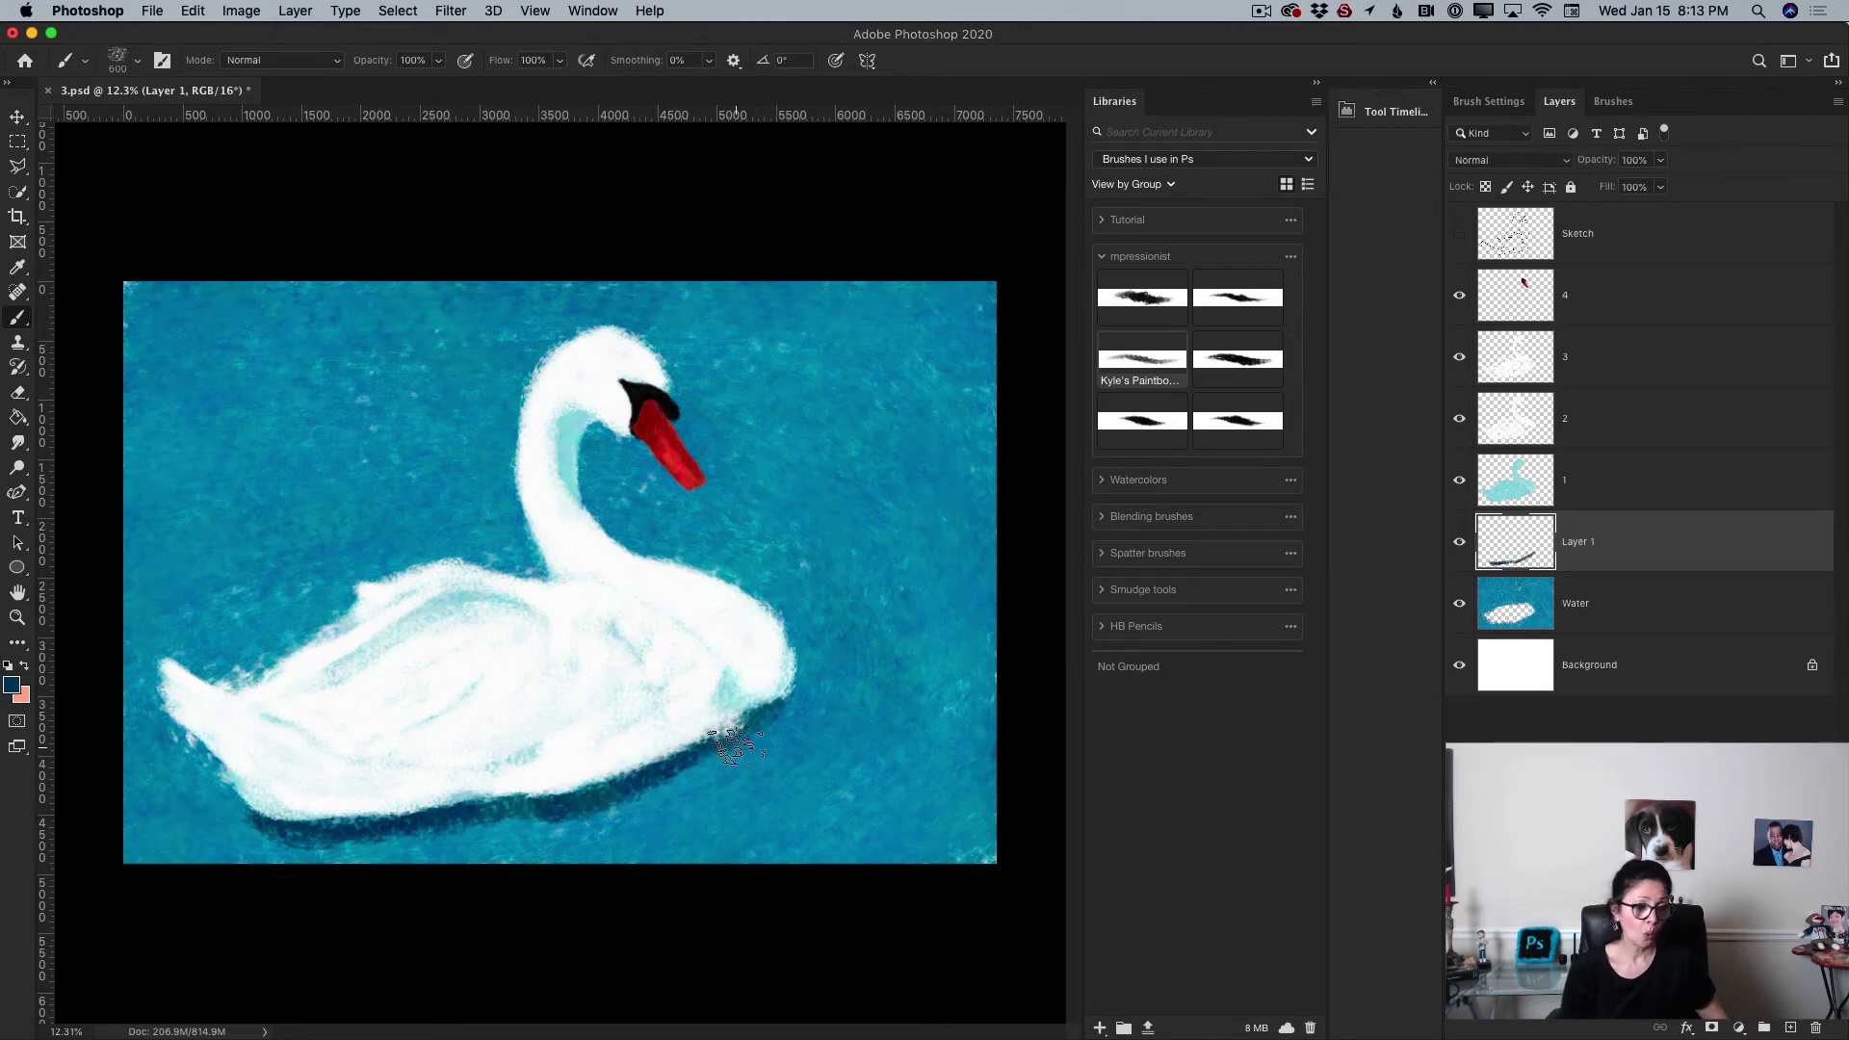
left_click_drag(662, 786, 555, 811)
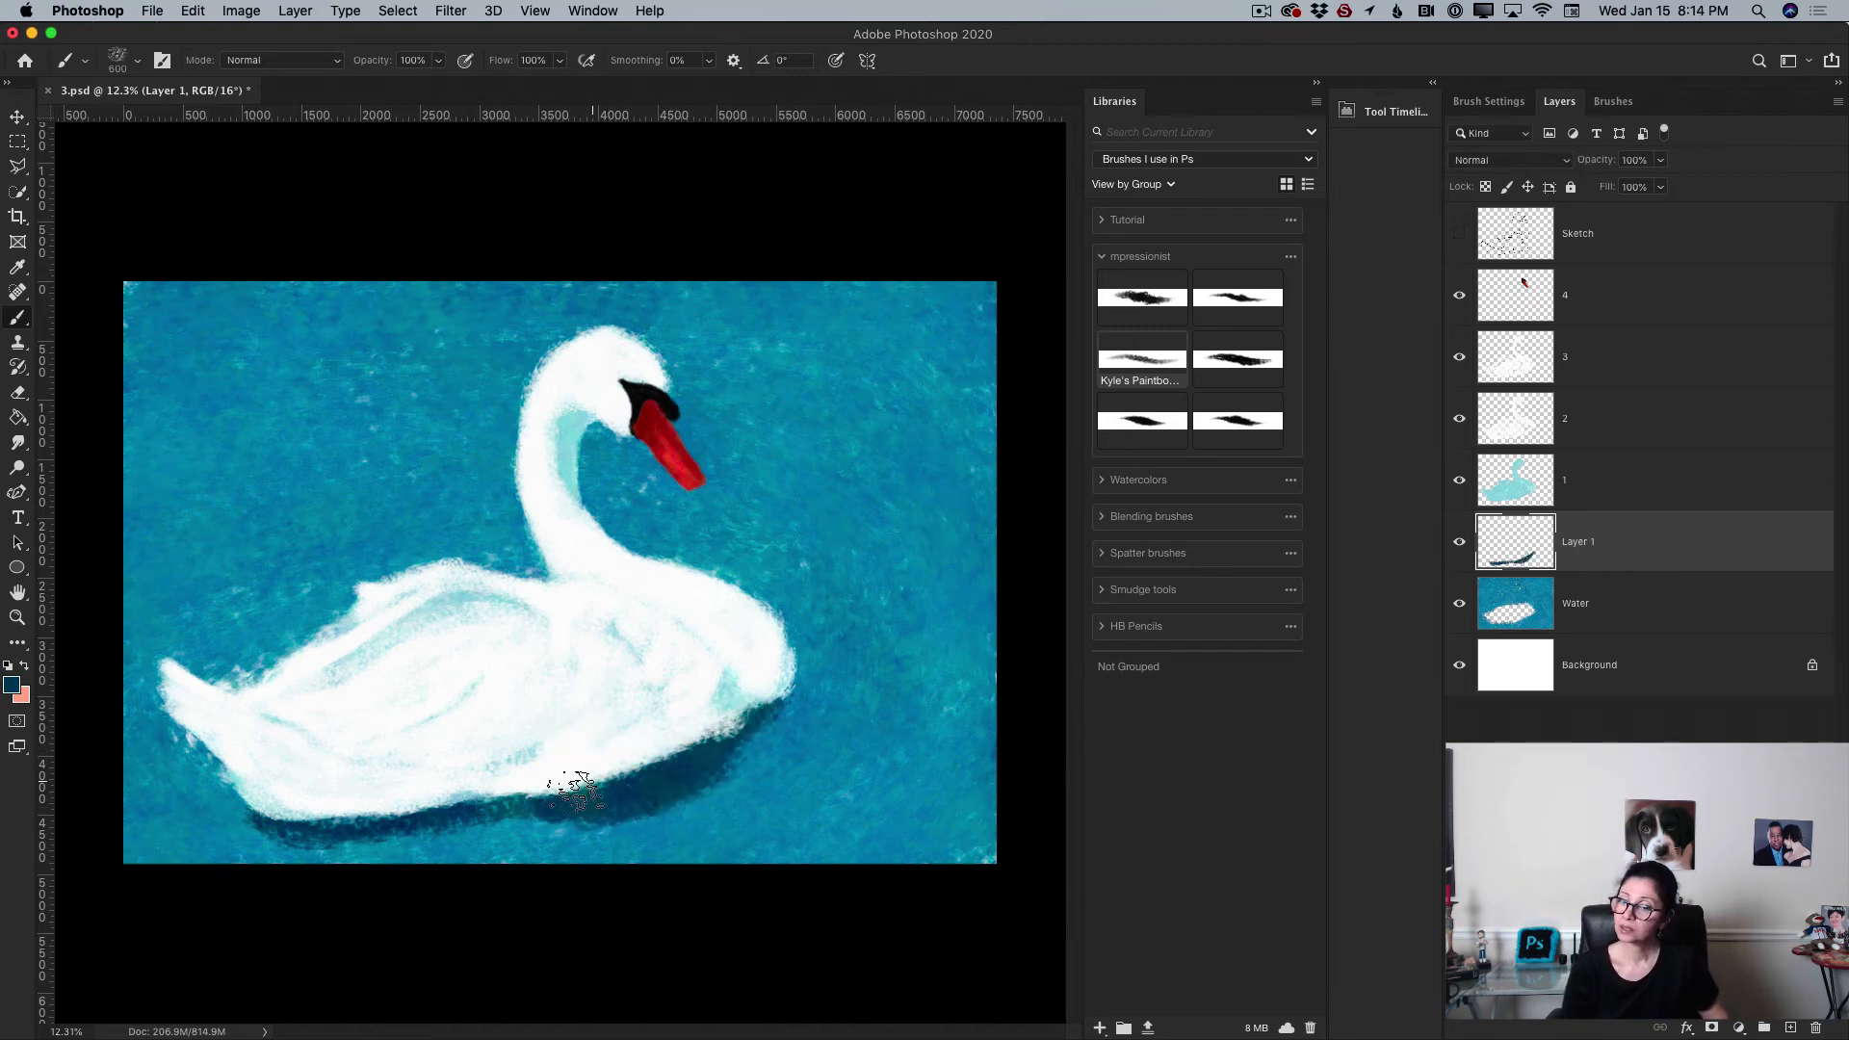
mouse_move(575, 790)
left_mouse_down()
mouse_move(532, 807)
mouse_move(575, 809)
mouse_move(359, 837)
mouse_move(318, 778)
mouse_move(335, 775)
mouse_move(245, 828)
mouse_move(234, 797)
mouse_move(313, 840)
mouse_move(222, 850)
mouse_move(236, 814)
mouse_move(308, 842)
mouse_move(364, 812)
left_mouse_up()
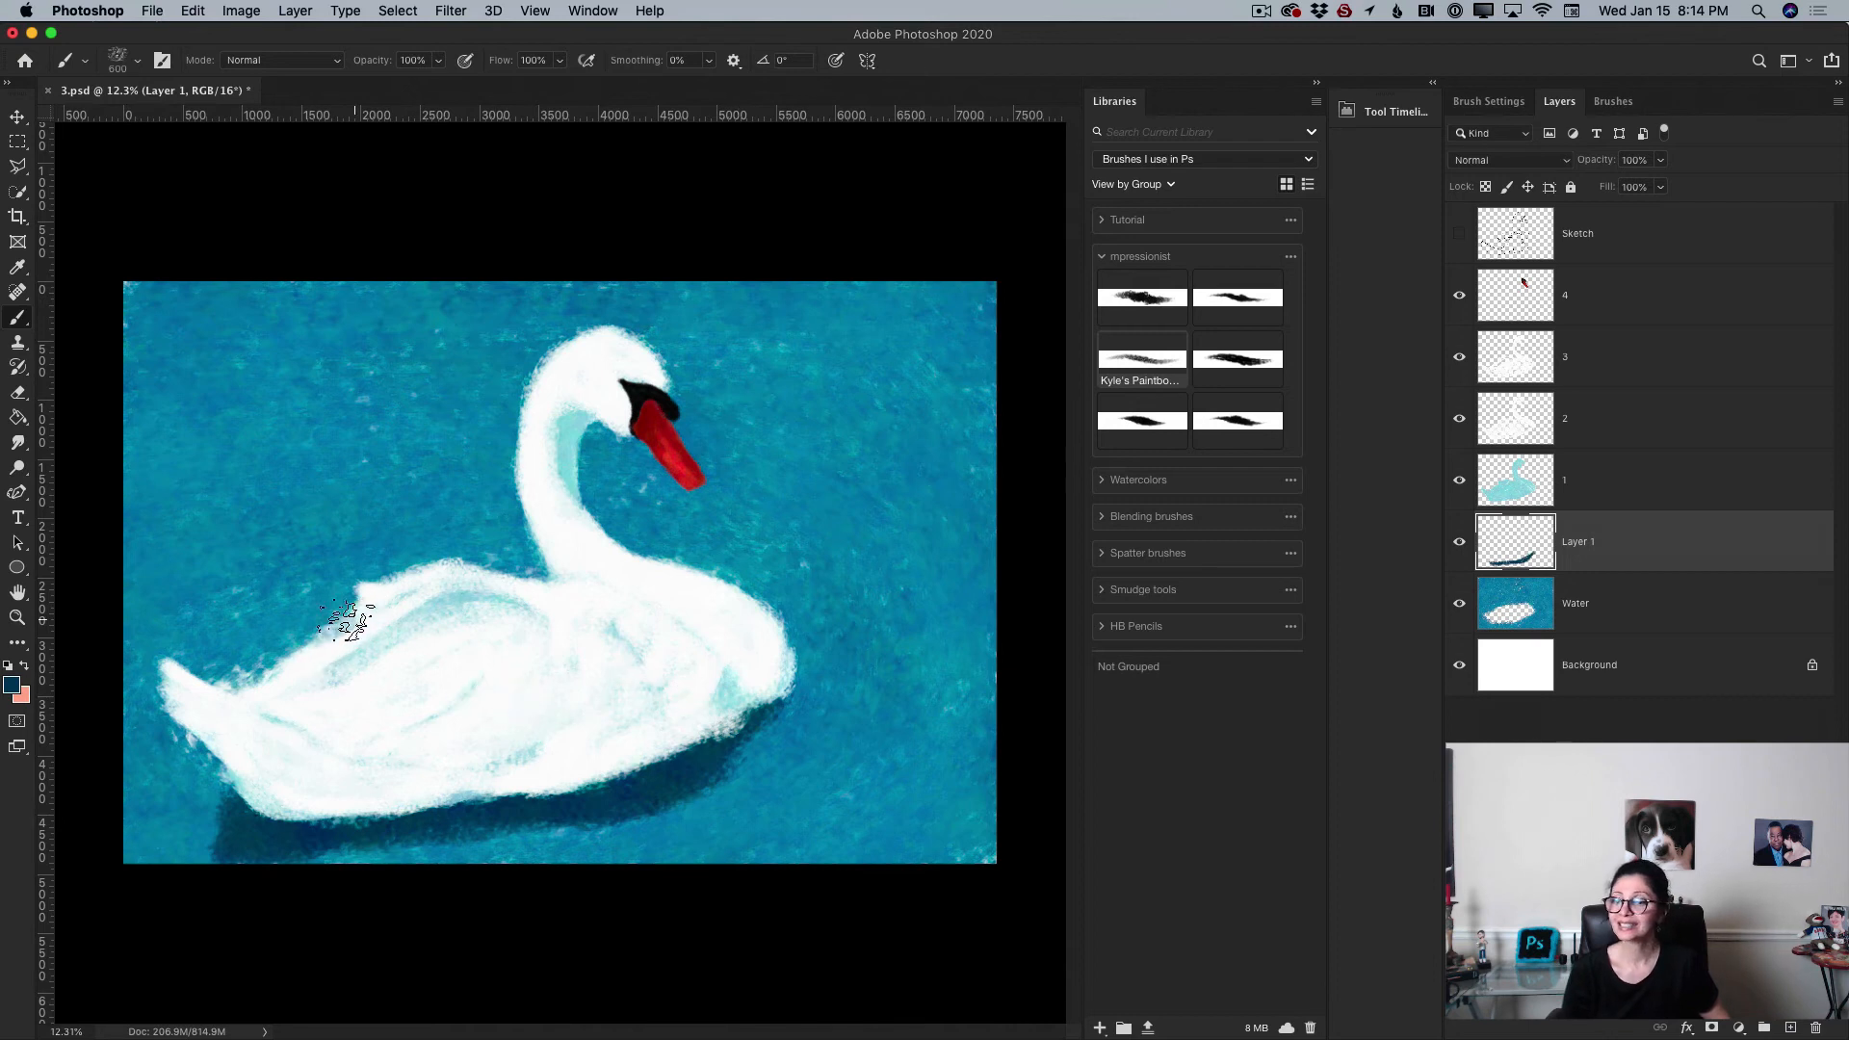
mouse_move(347, 621)
left_mouse_down()
mouse_move(217, 678)
mouse_move(322, 641)
mouse_move(229, 714)
mouse_move(240, 759)
mouse_move(212, 730)
mouse_move(185, 735)
mouse_move(209, 744)
mouse_move(228, 802)
mouse_move(217, 853)
left_mouse_up()
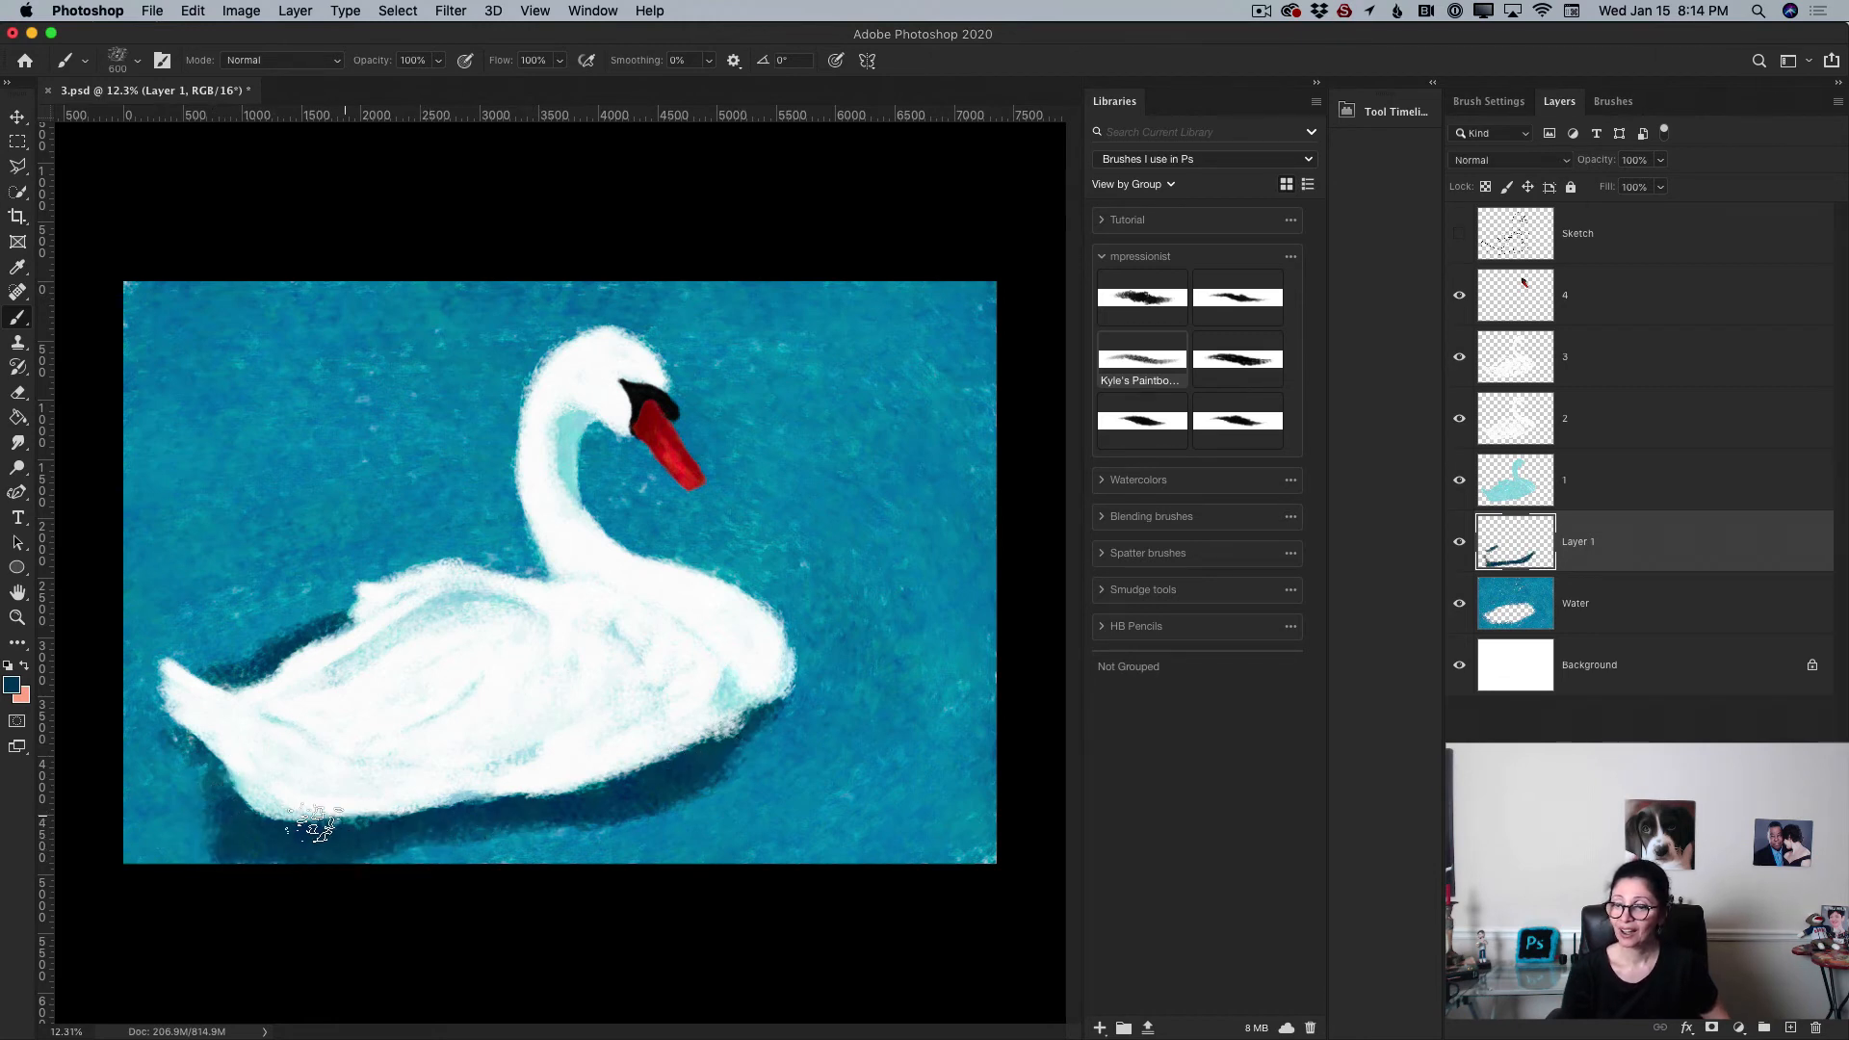
Step: Lower the shadow layer's opacity to 52%
left_click(1661, 160)
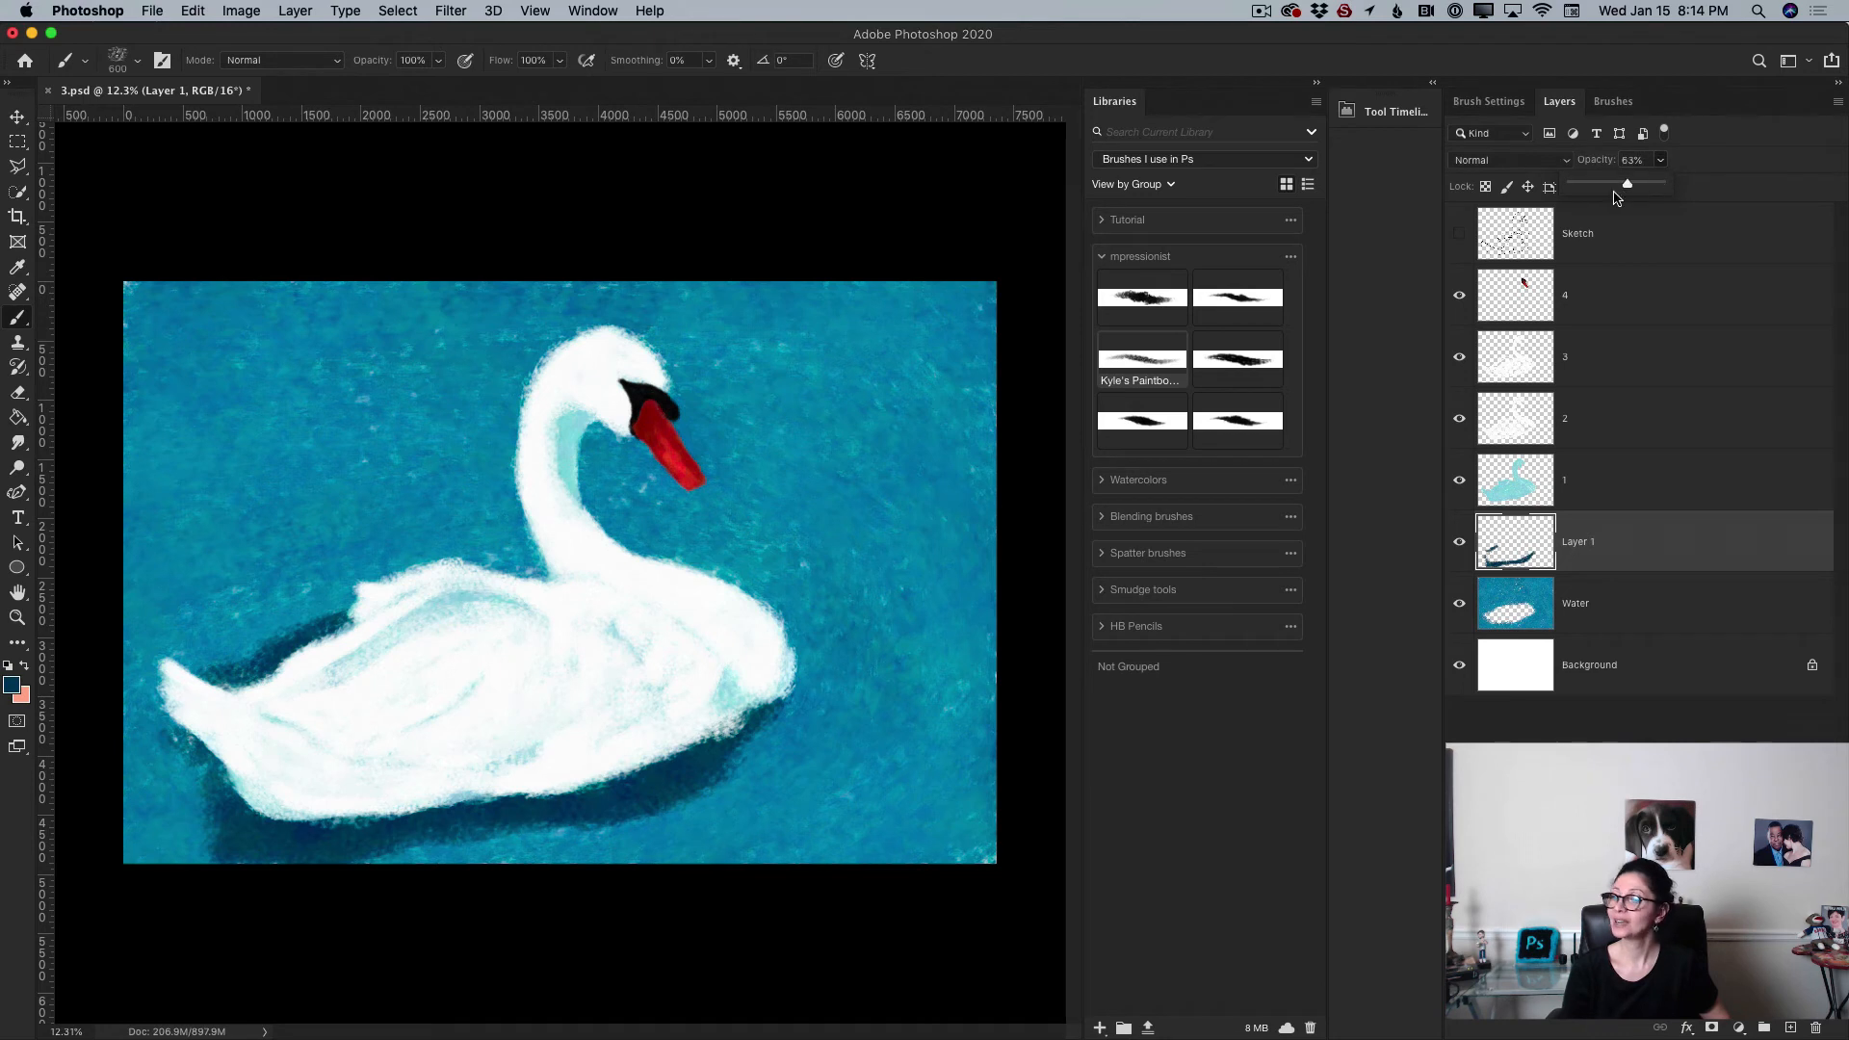
left_click_drag(1615, 197, 1613, 197)
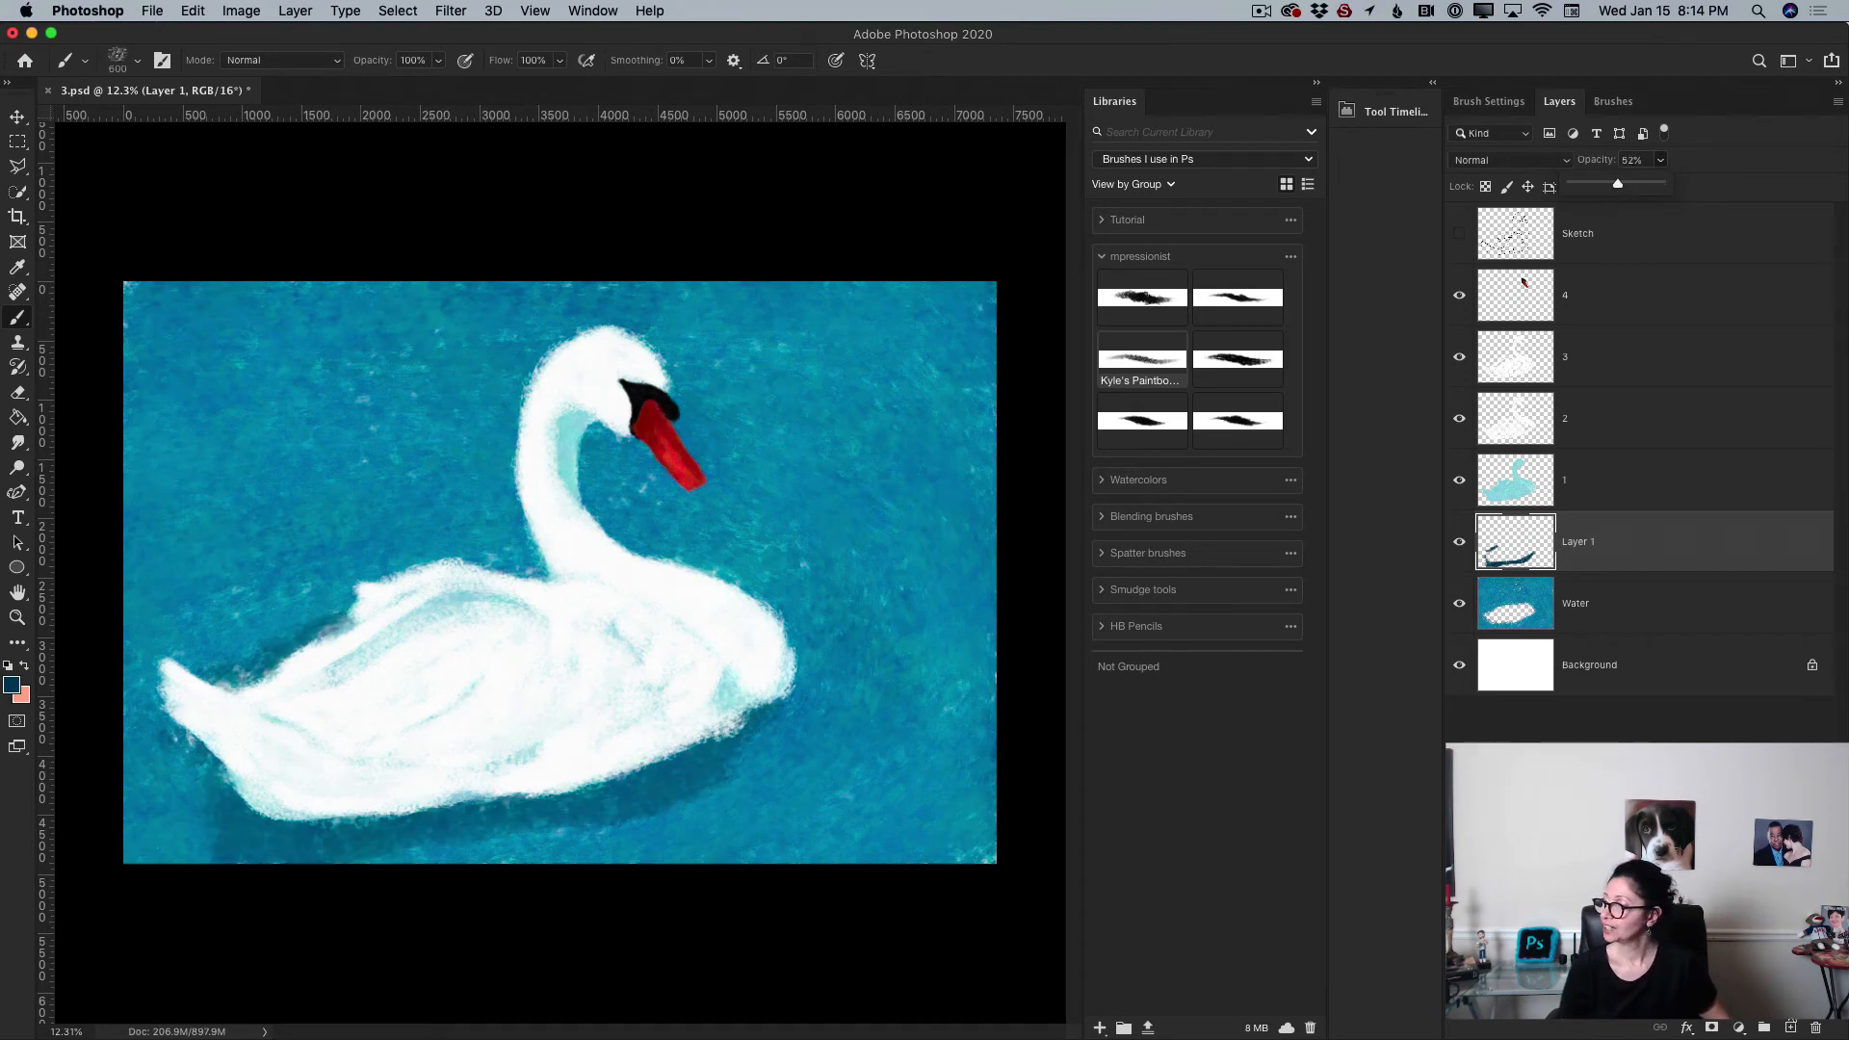
Step: Add a new layer and paint extra shadow strokes beneath the swan's belly
key("ctrl+shift+alt+n")
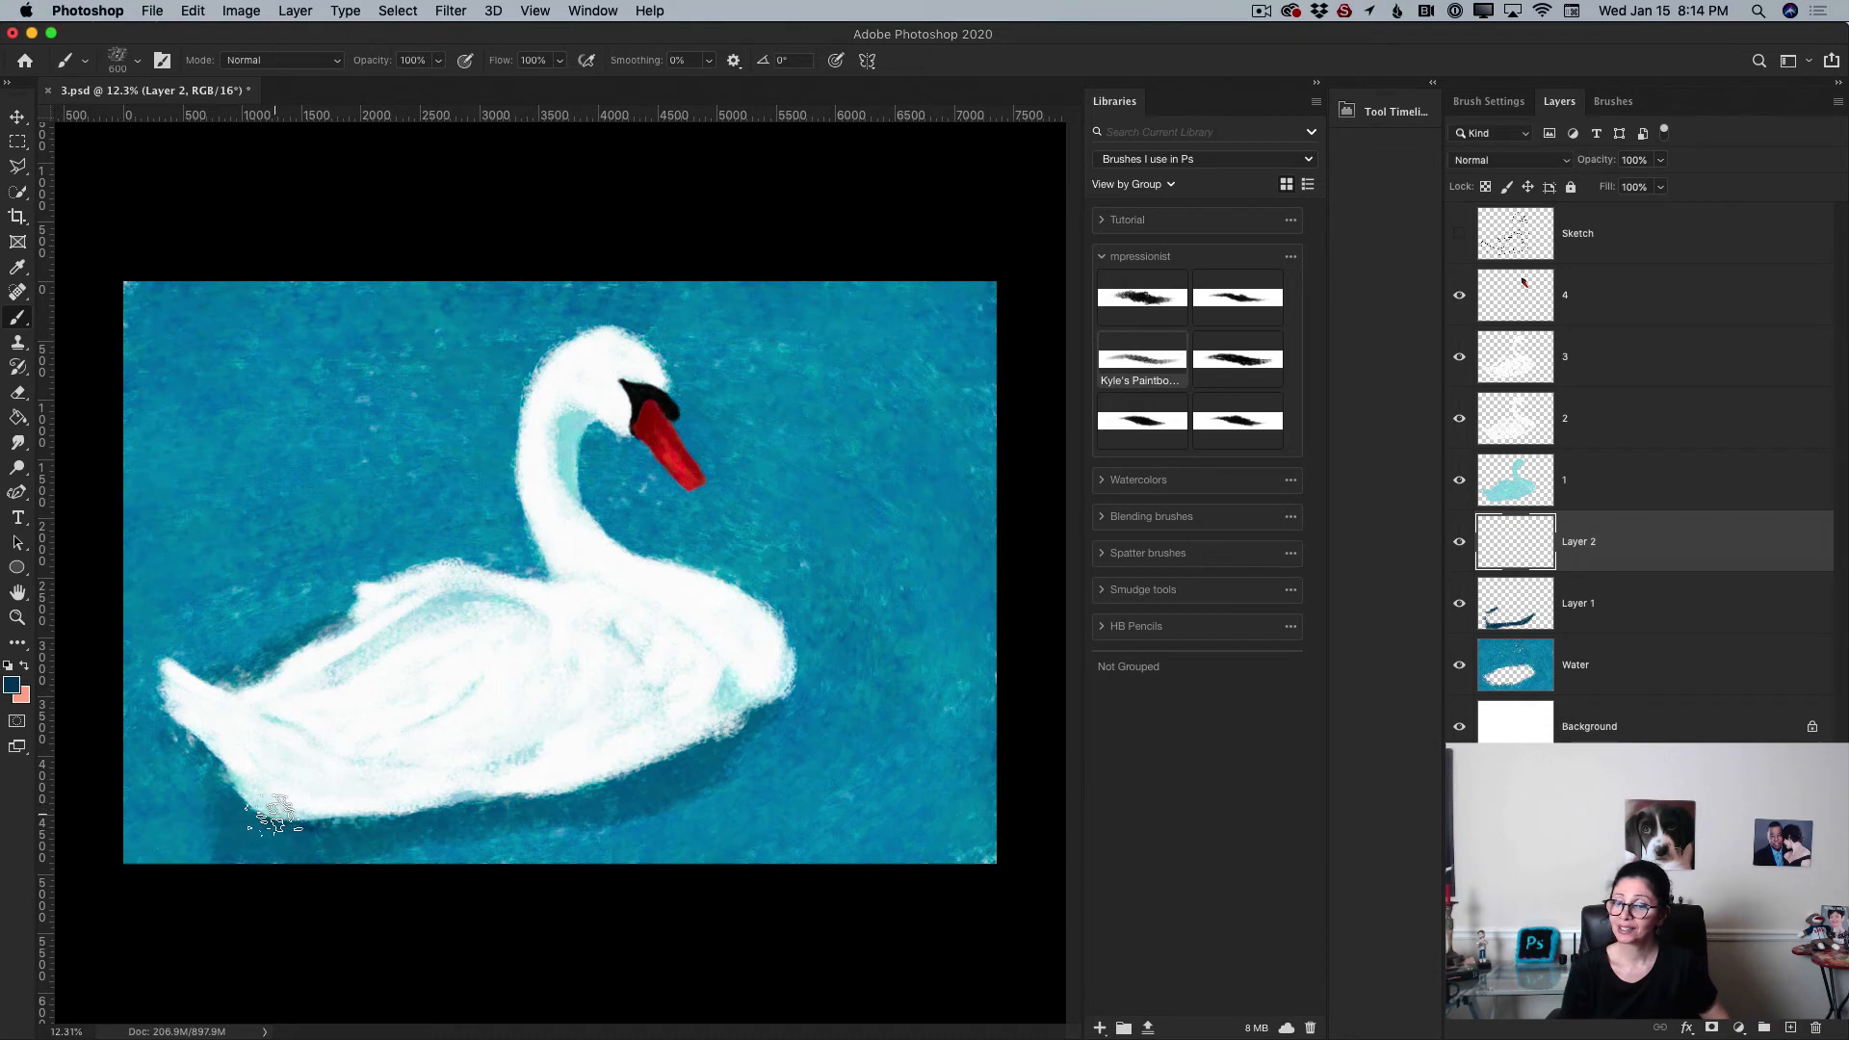
left_click_drag(308, 815, 460, 786)
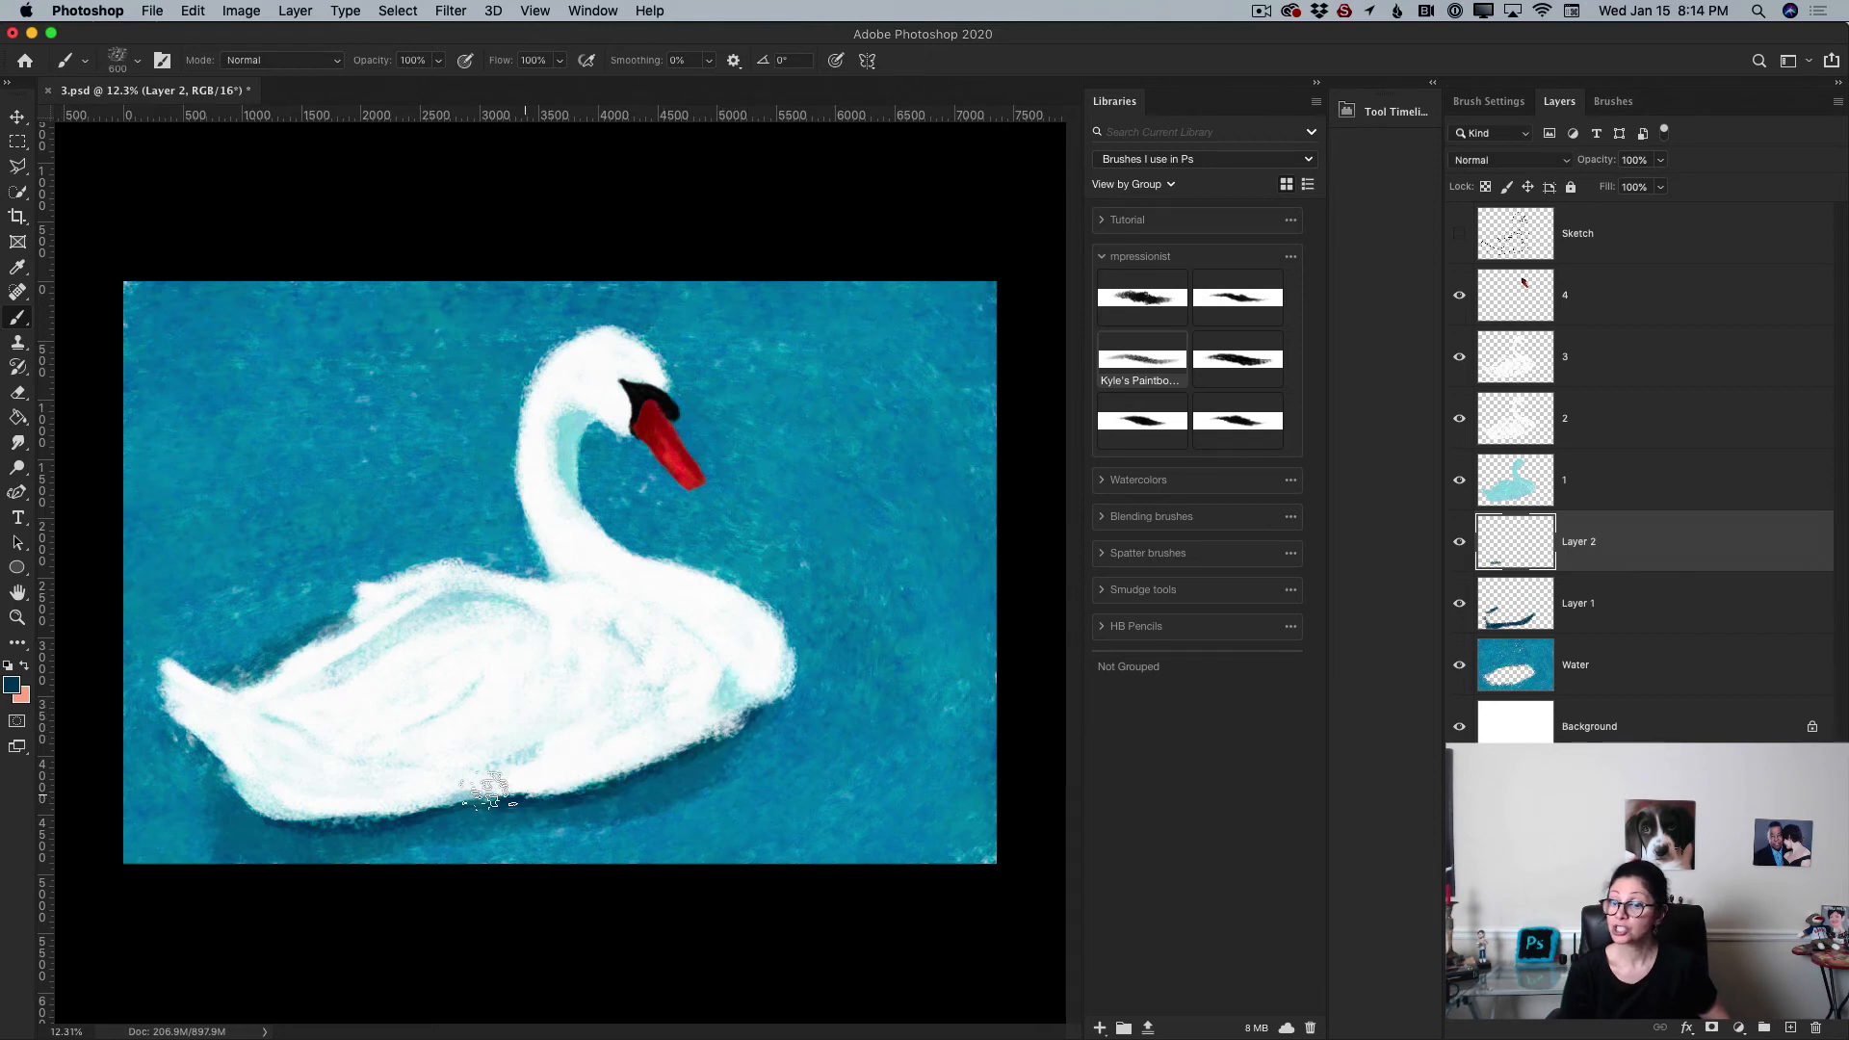
left_click_drag(490, 790, 416, 793)
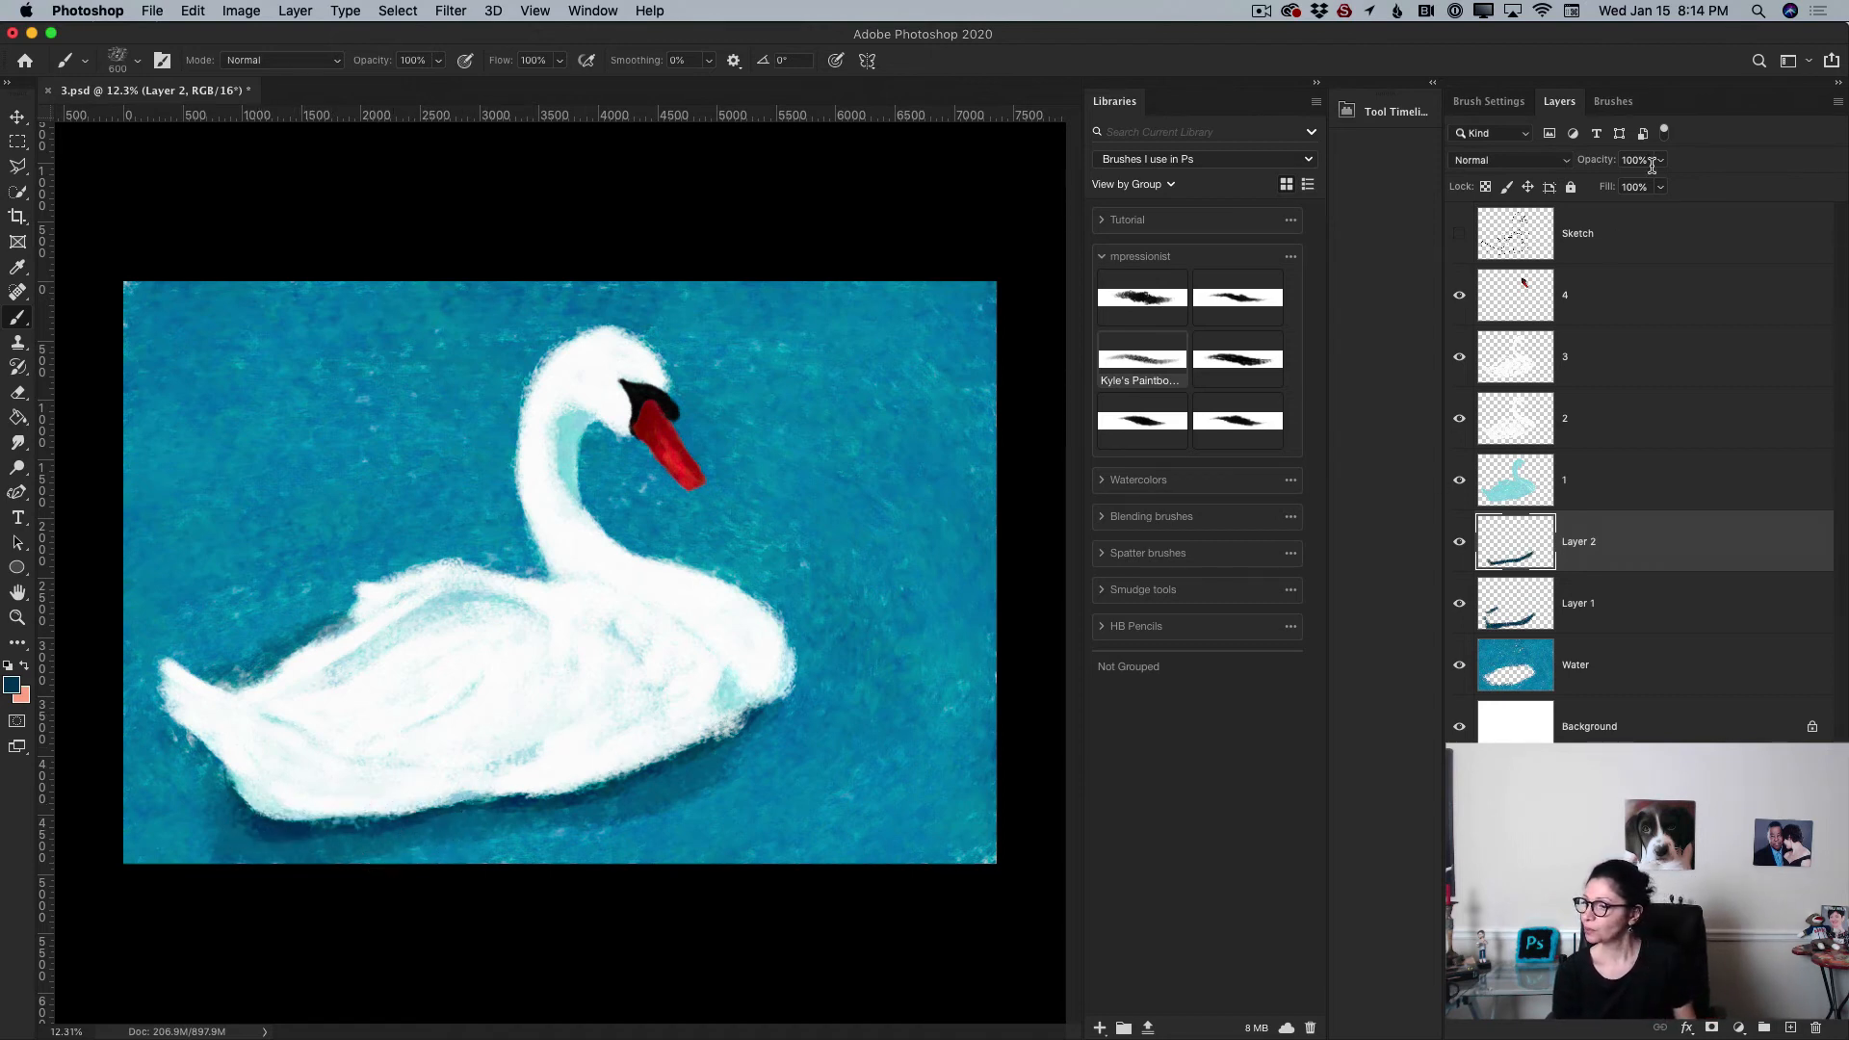
Step: Merge the new layer into the shadow layer, then merge the shadow layer down into Water
left_click(1839, 104)
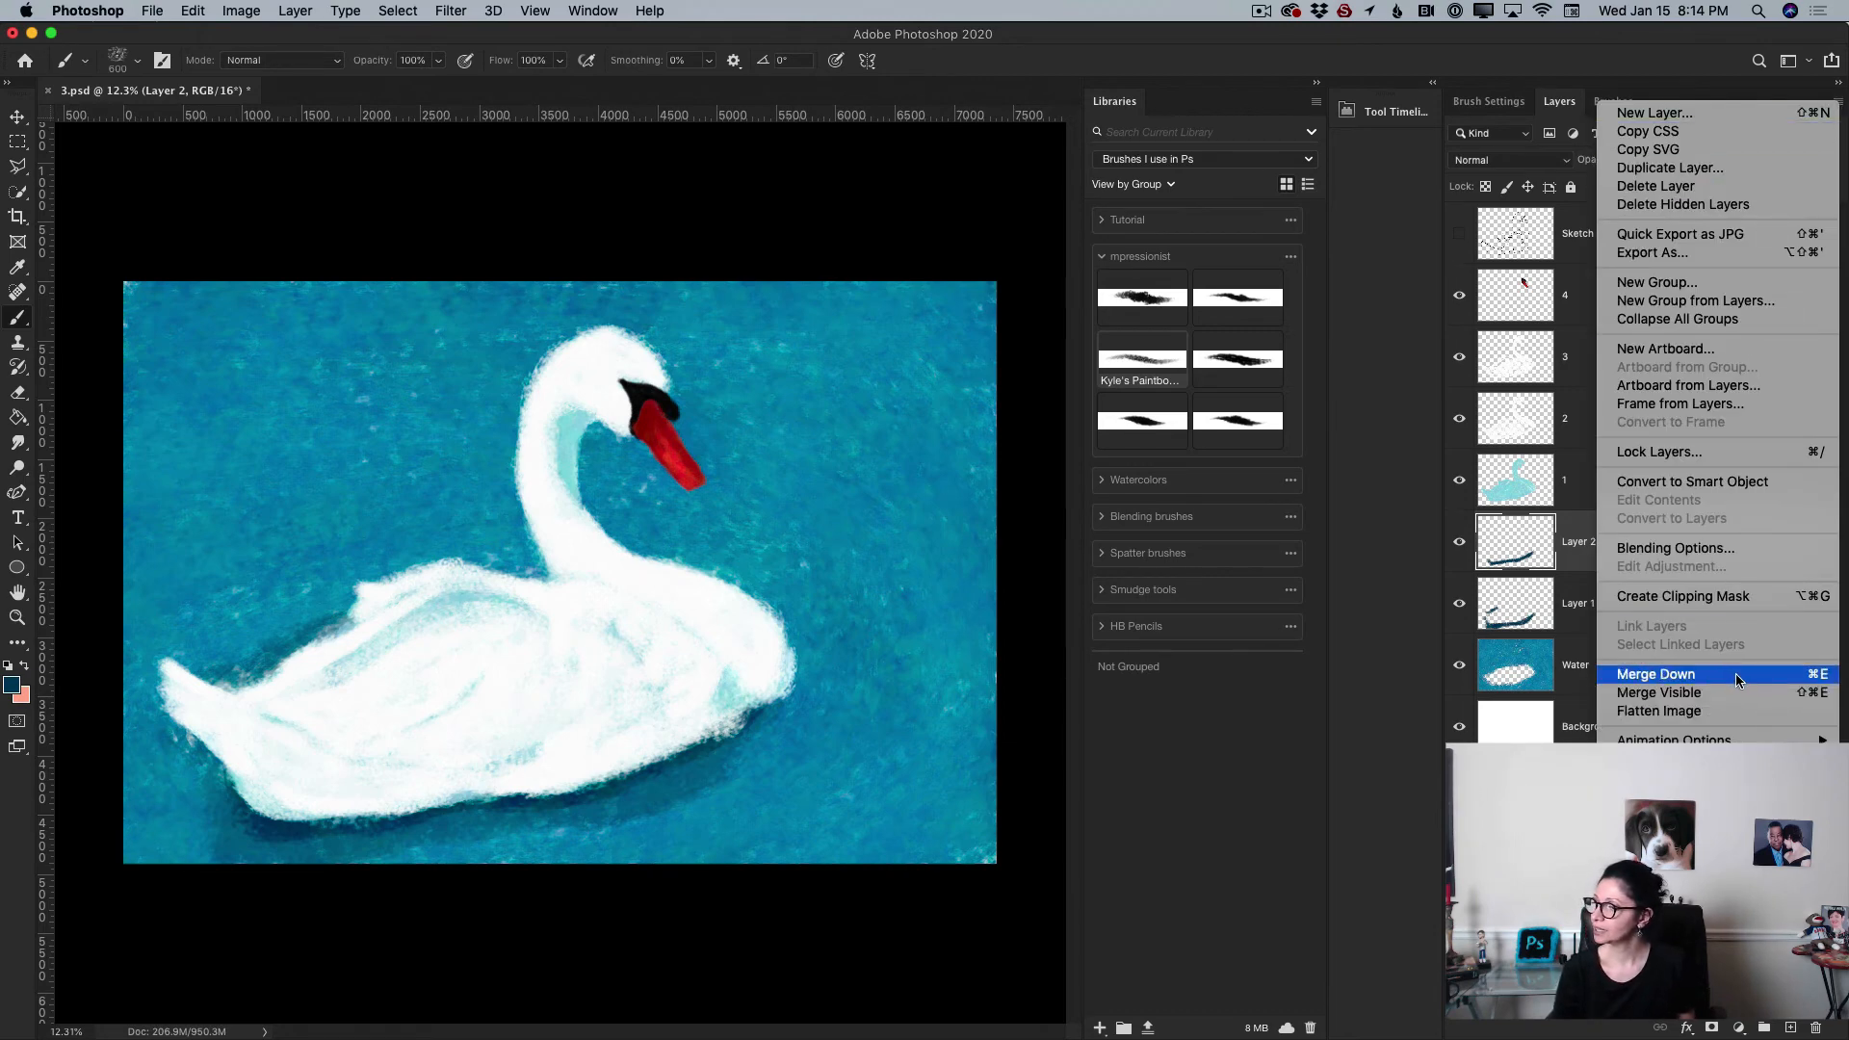
left_click(1735, 673)
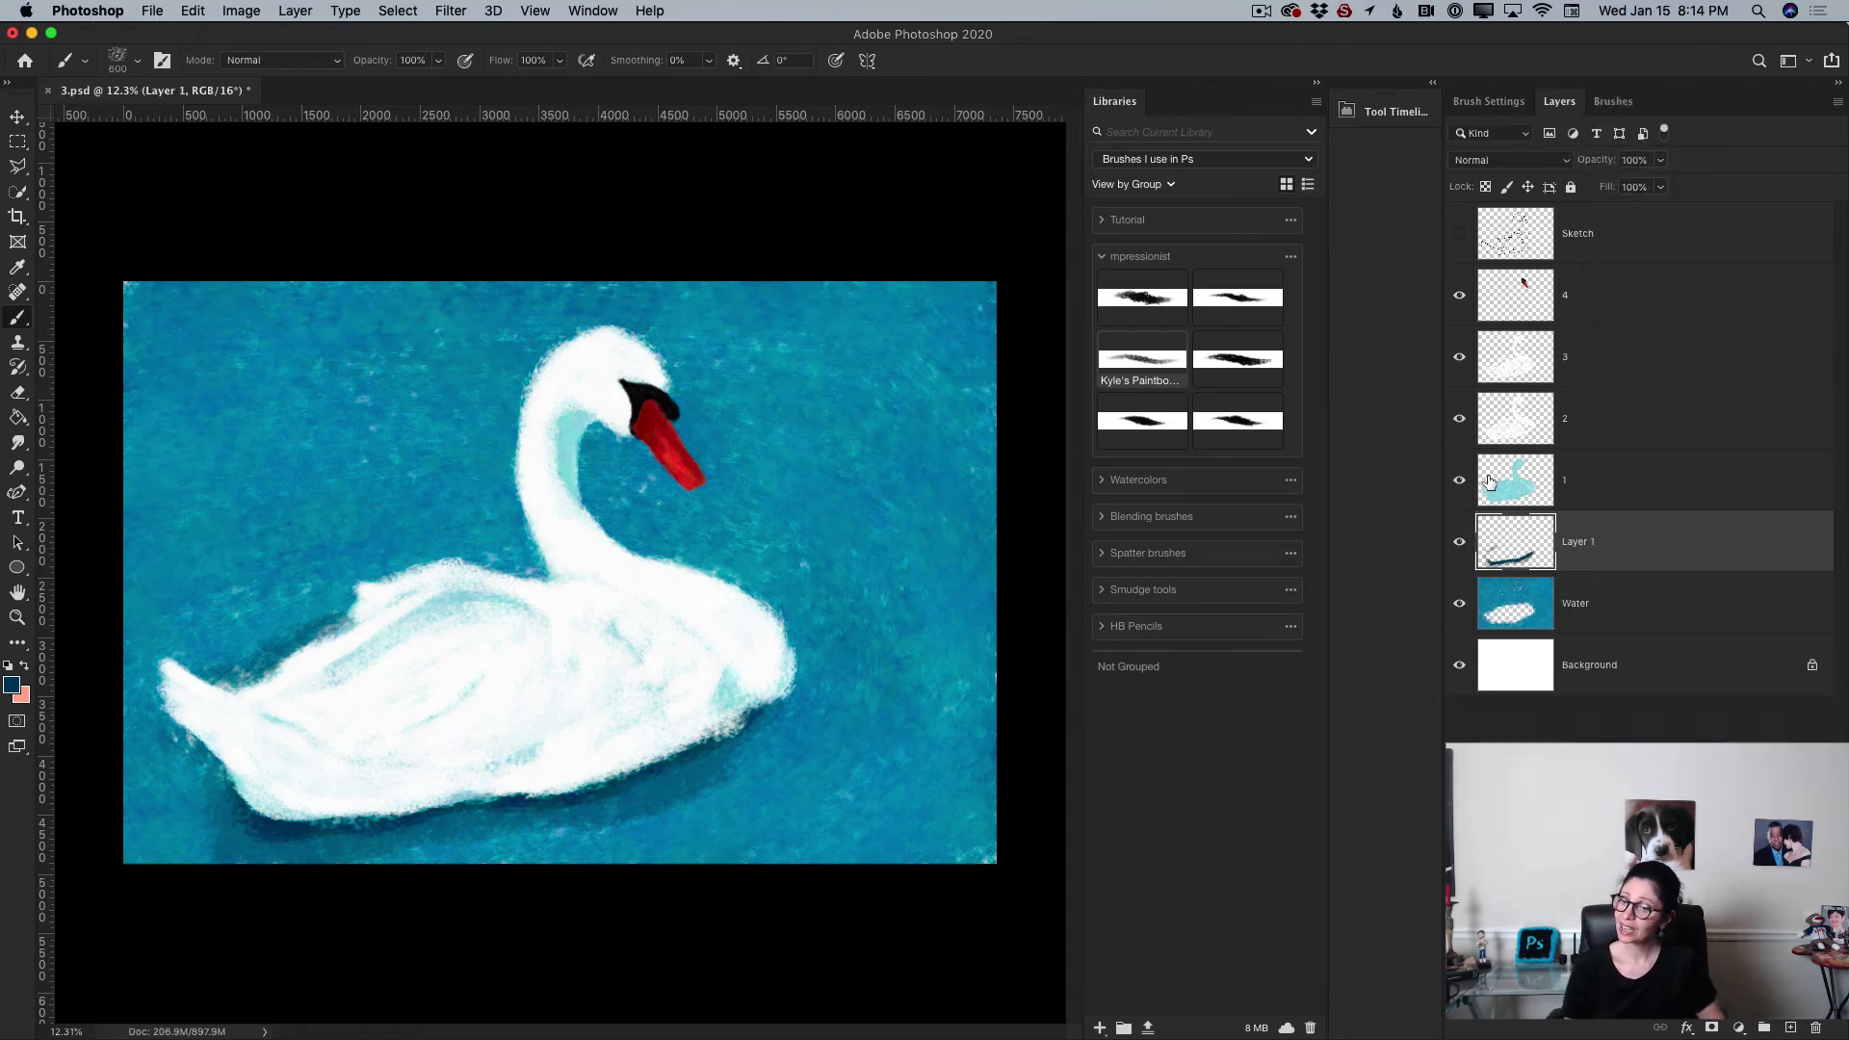
left_click(1834, 106)
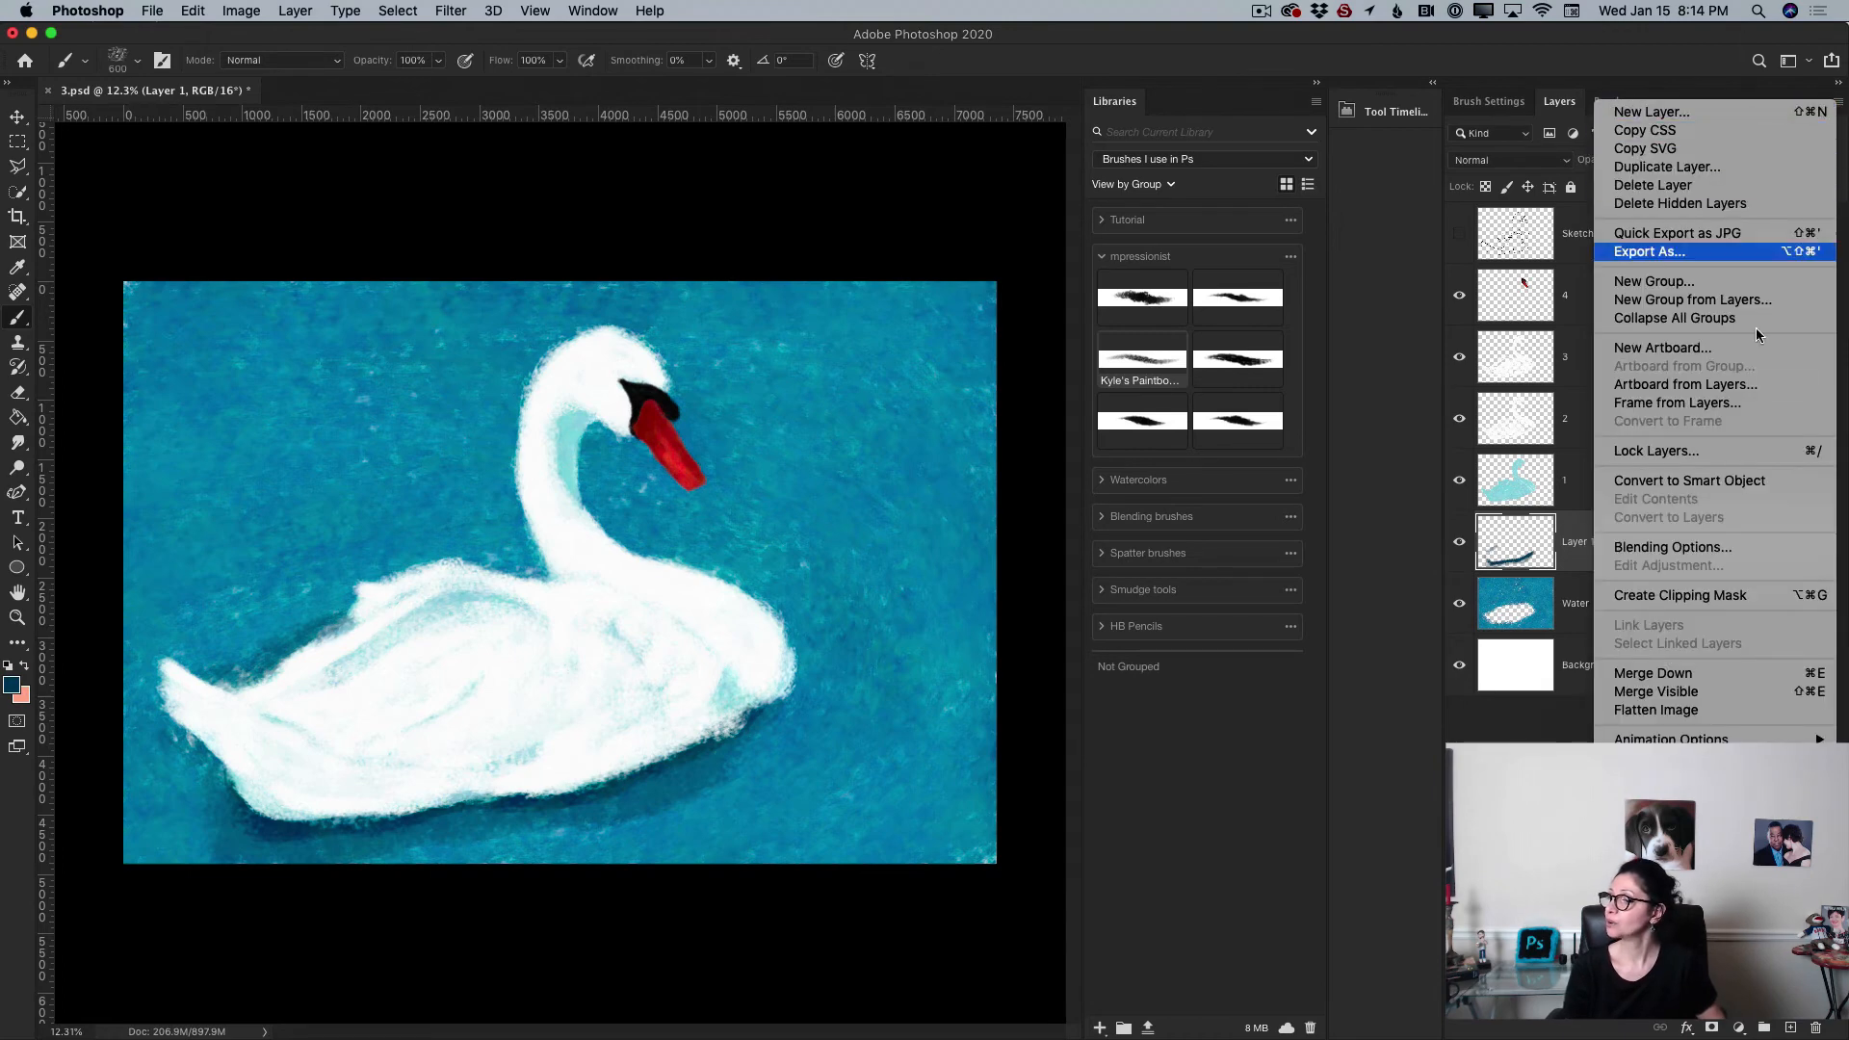
left_click(1720, 674)
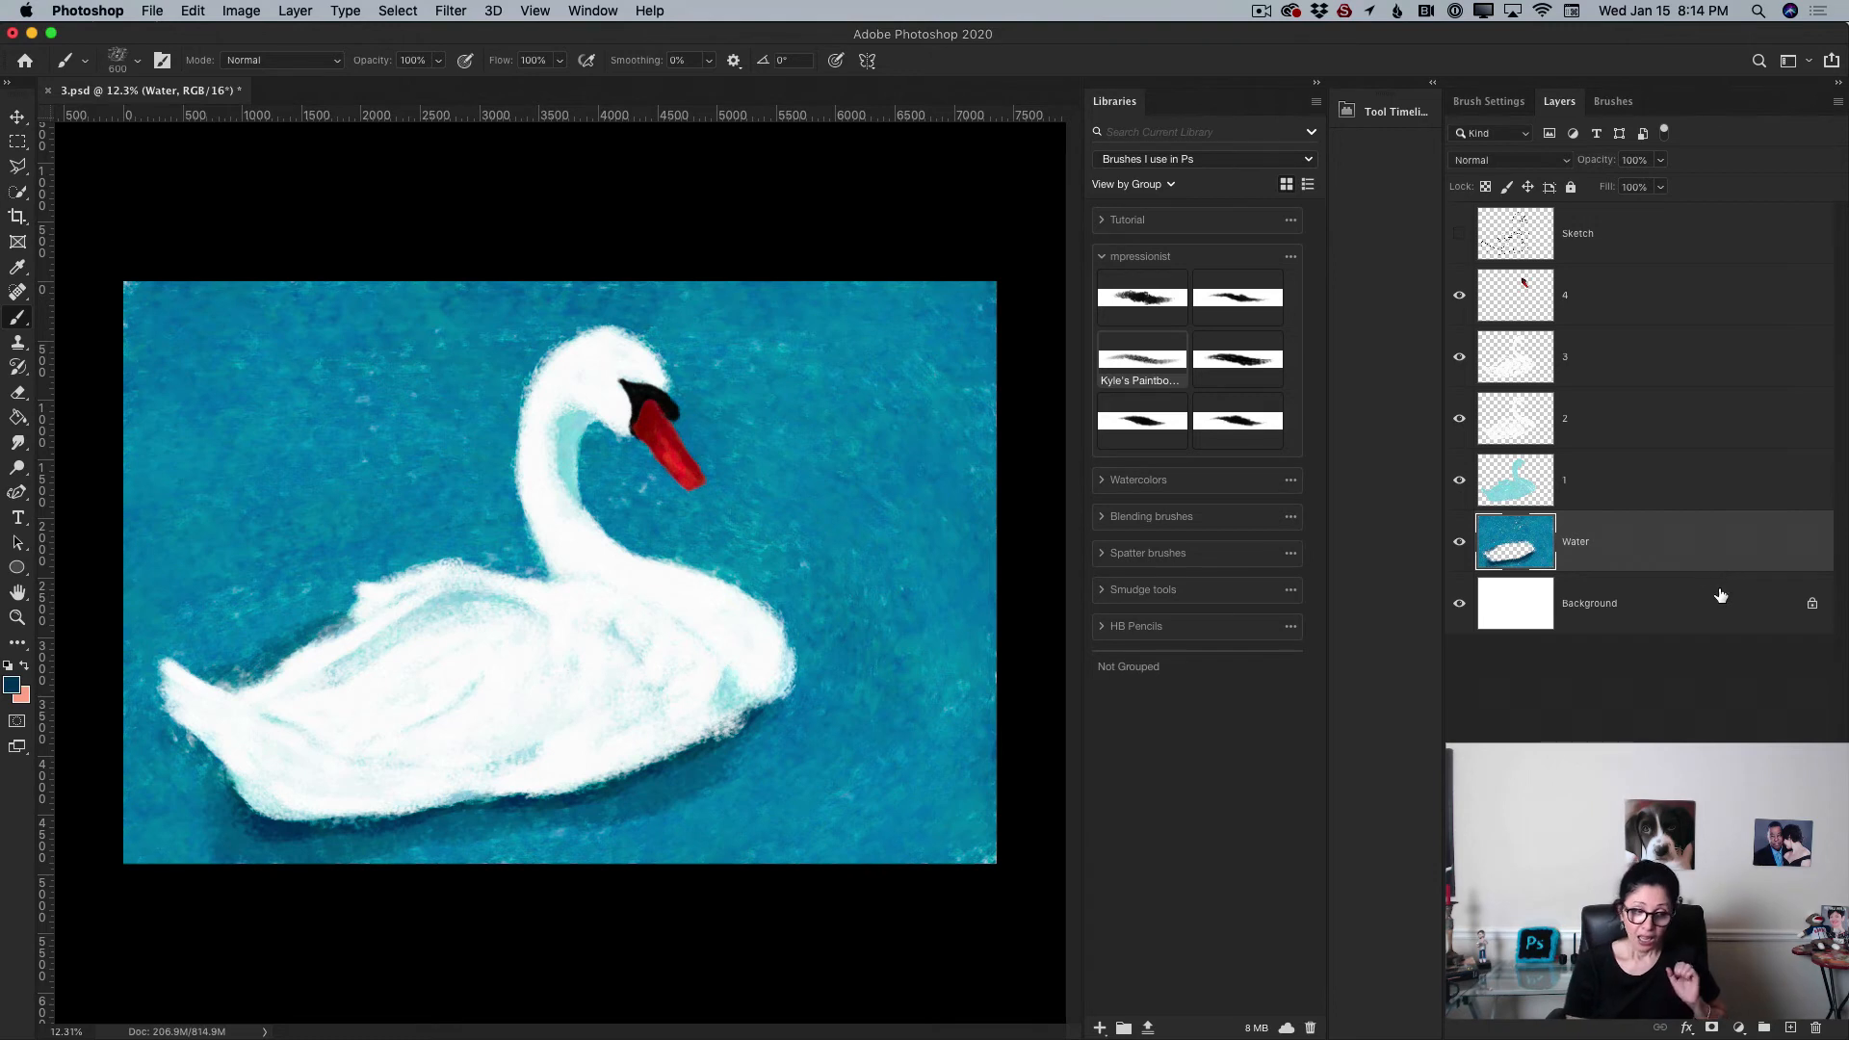
Step: Add a new layer at 62% opacity and paint dark ripple rings around the swan
left_click(1791, 1028)
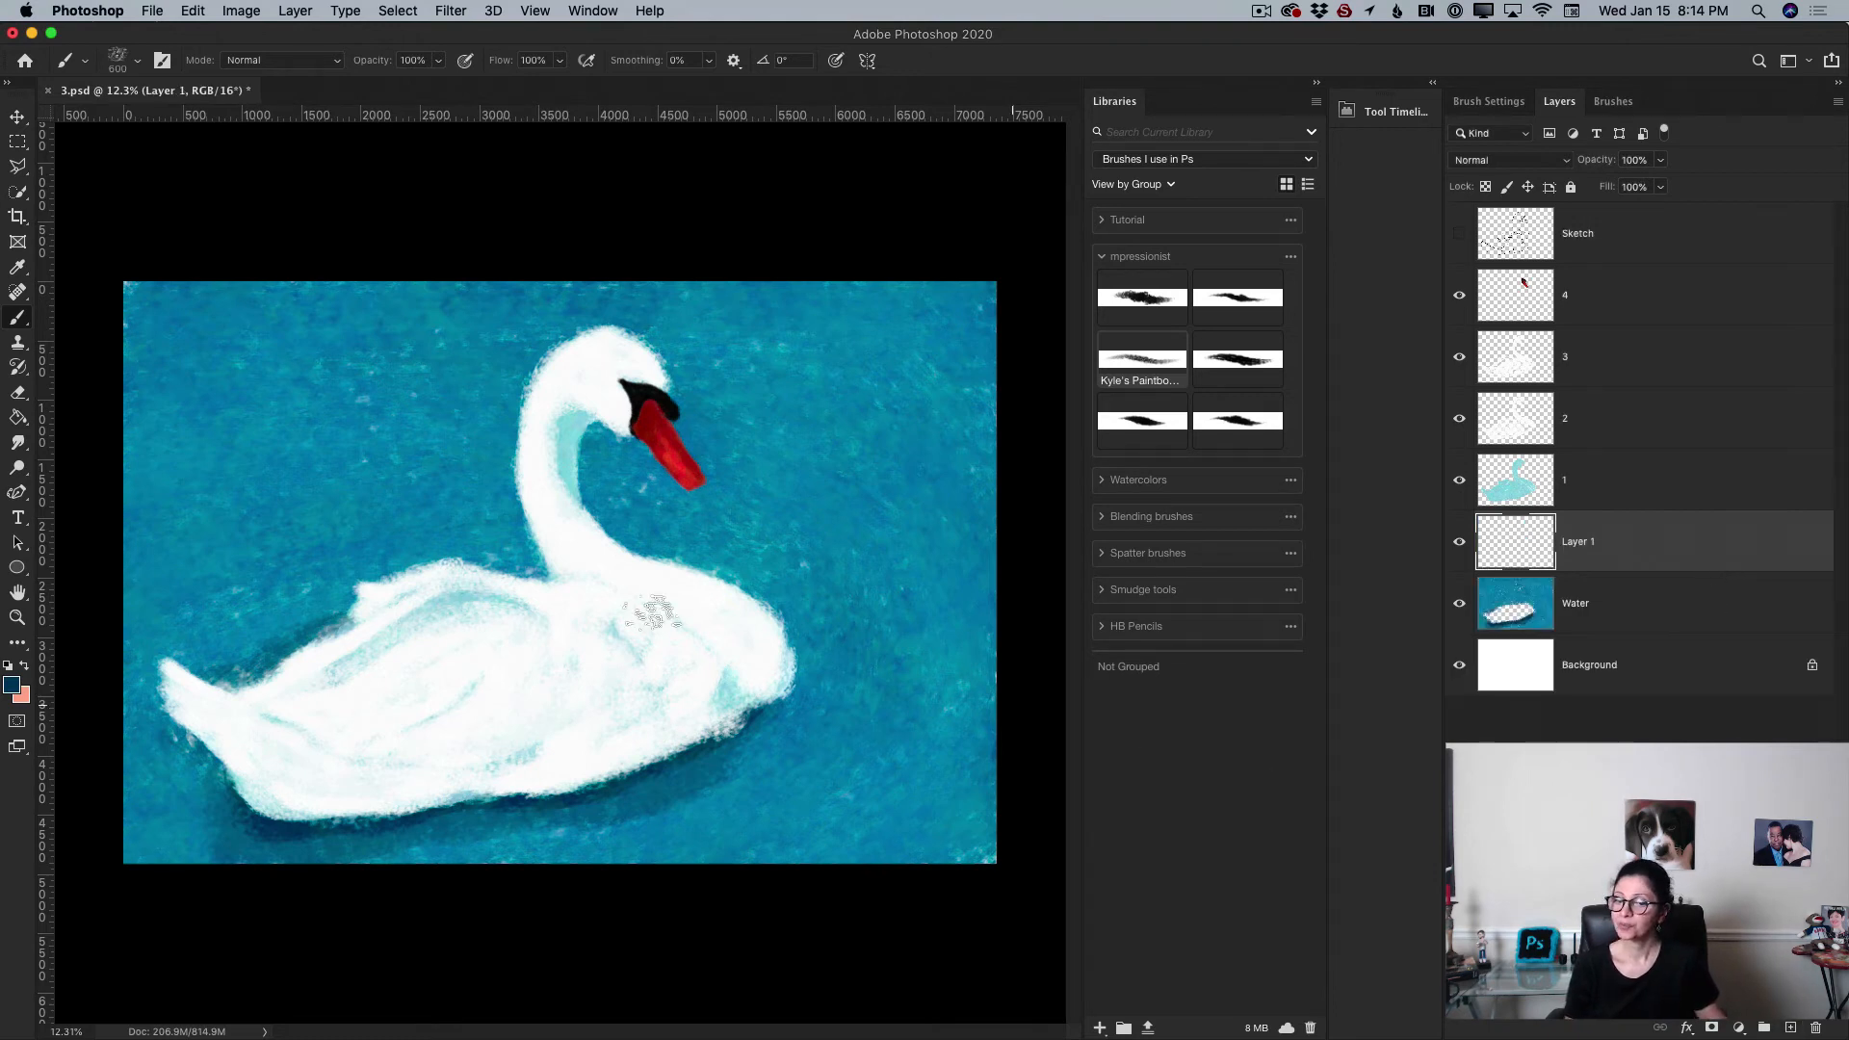
left_click(1658, 160)
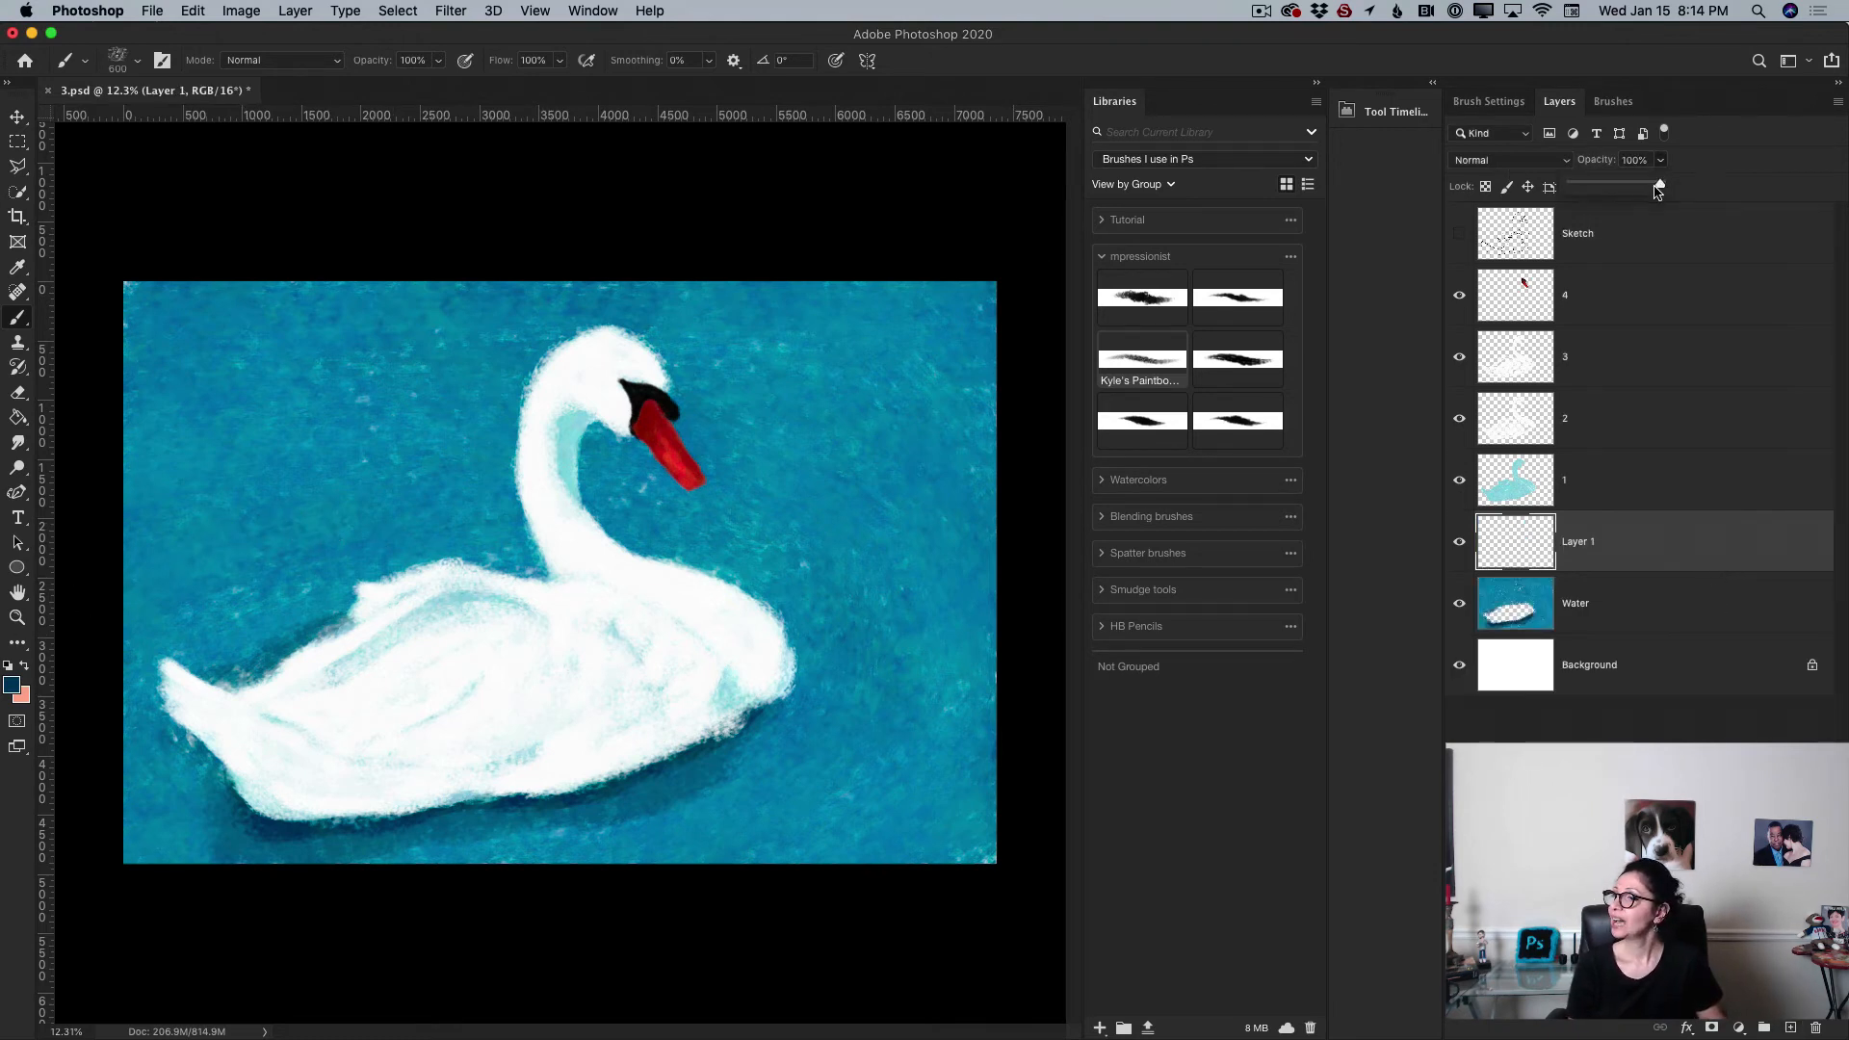
left_click_drag(1635, 185, 1625, 185)
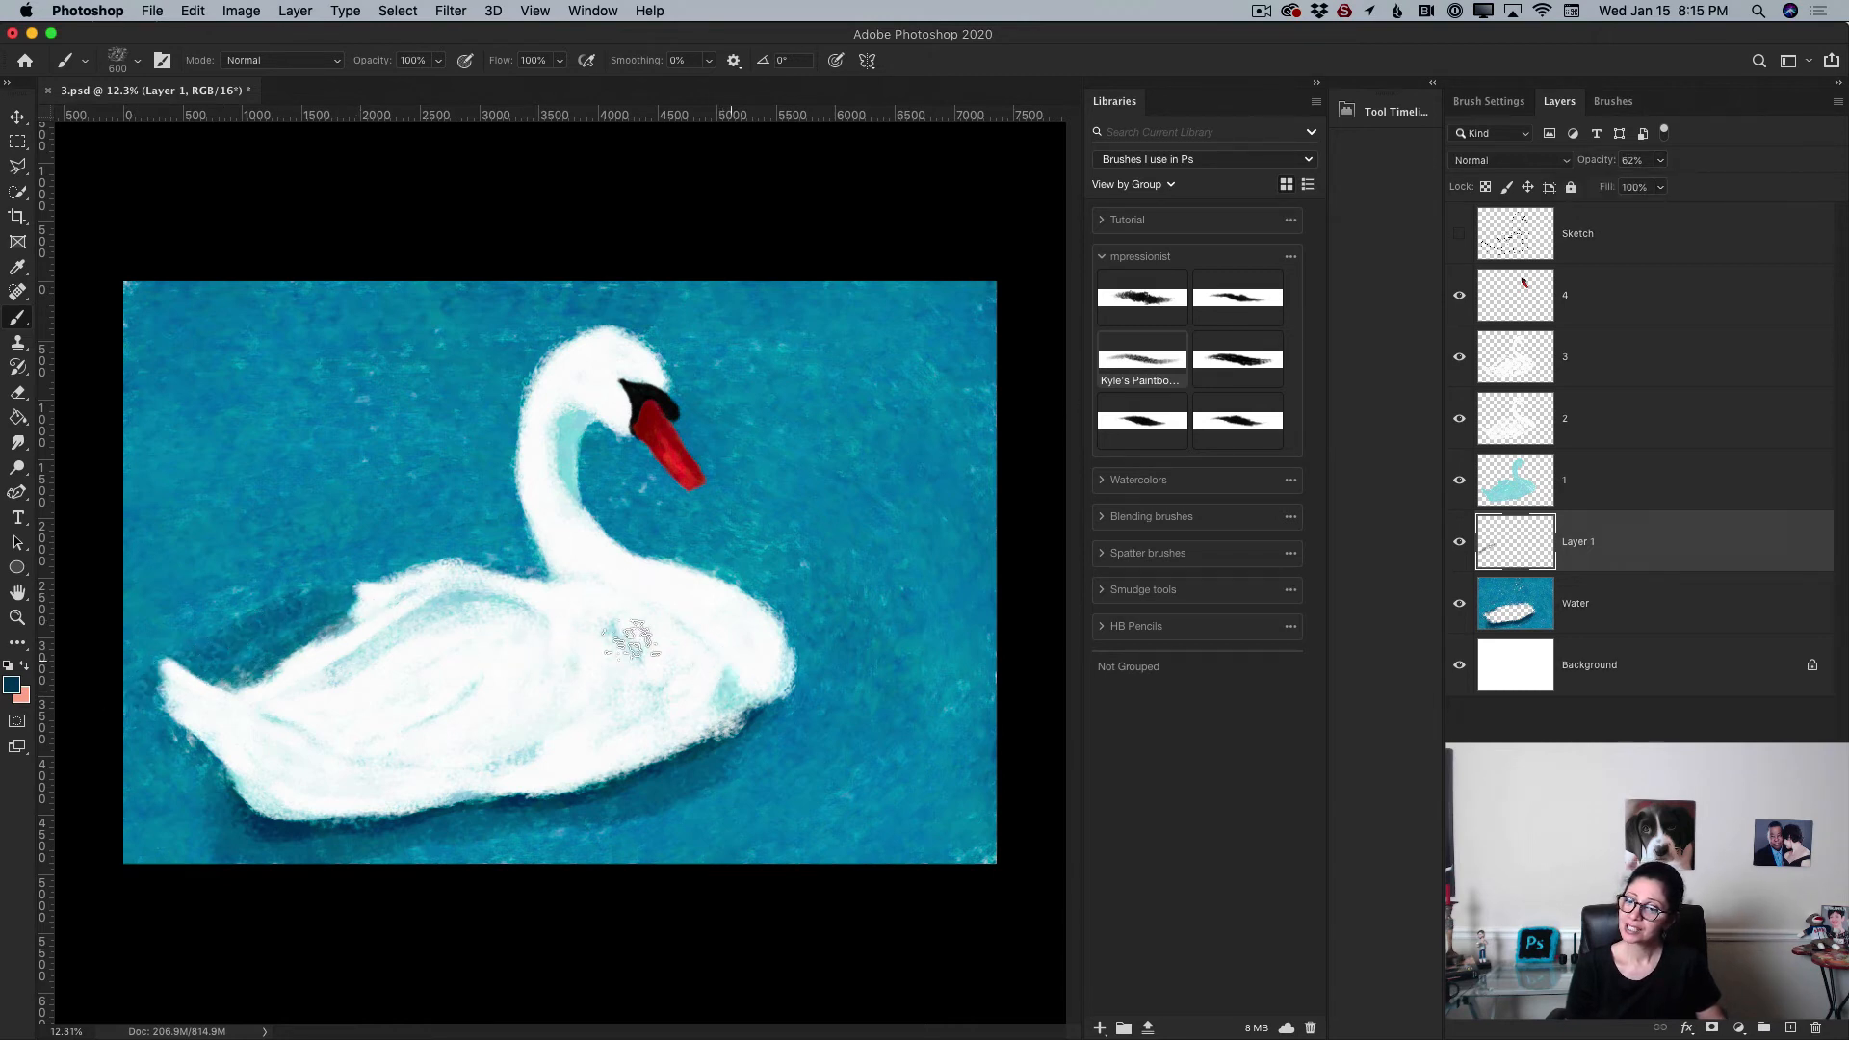
left_click_drag(589, 570, 913, 685)
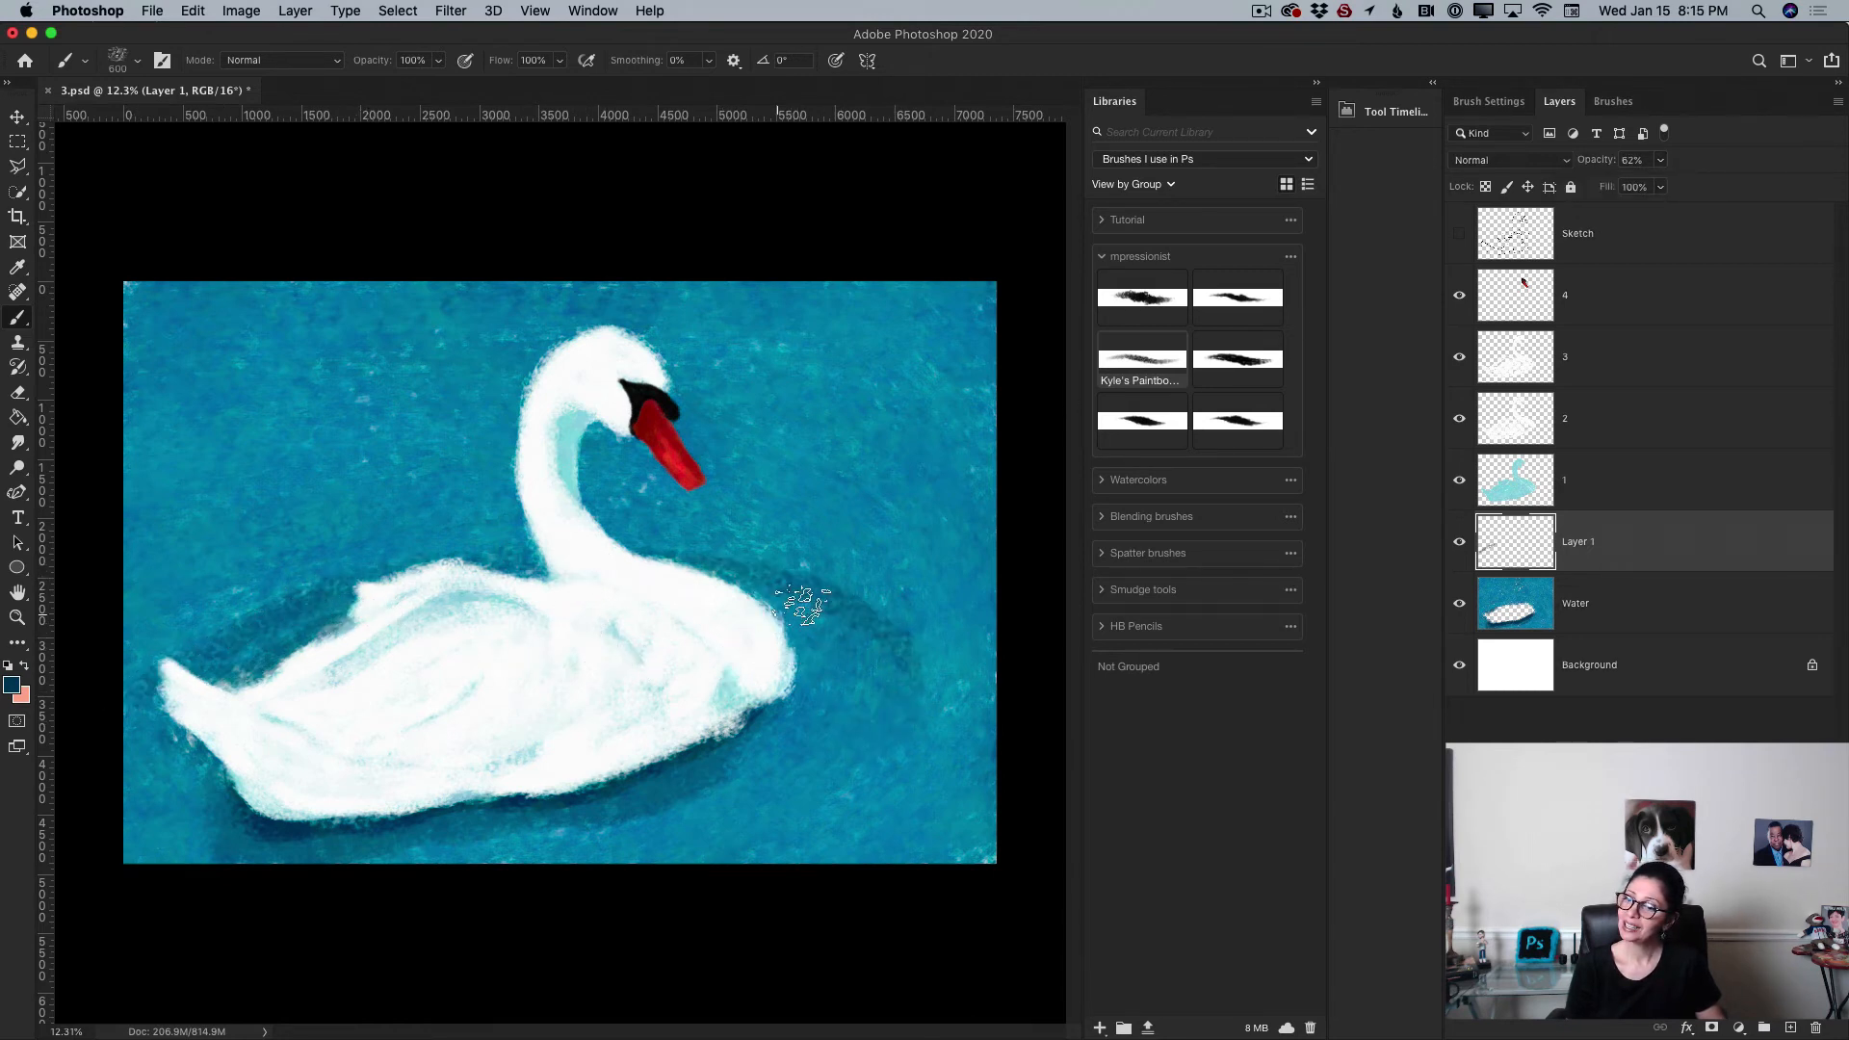
left_click_drag(833, 758, 606, 860)
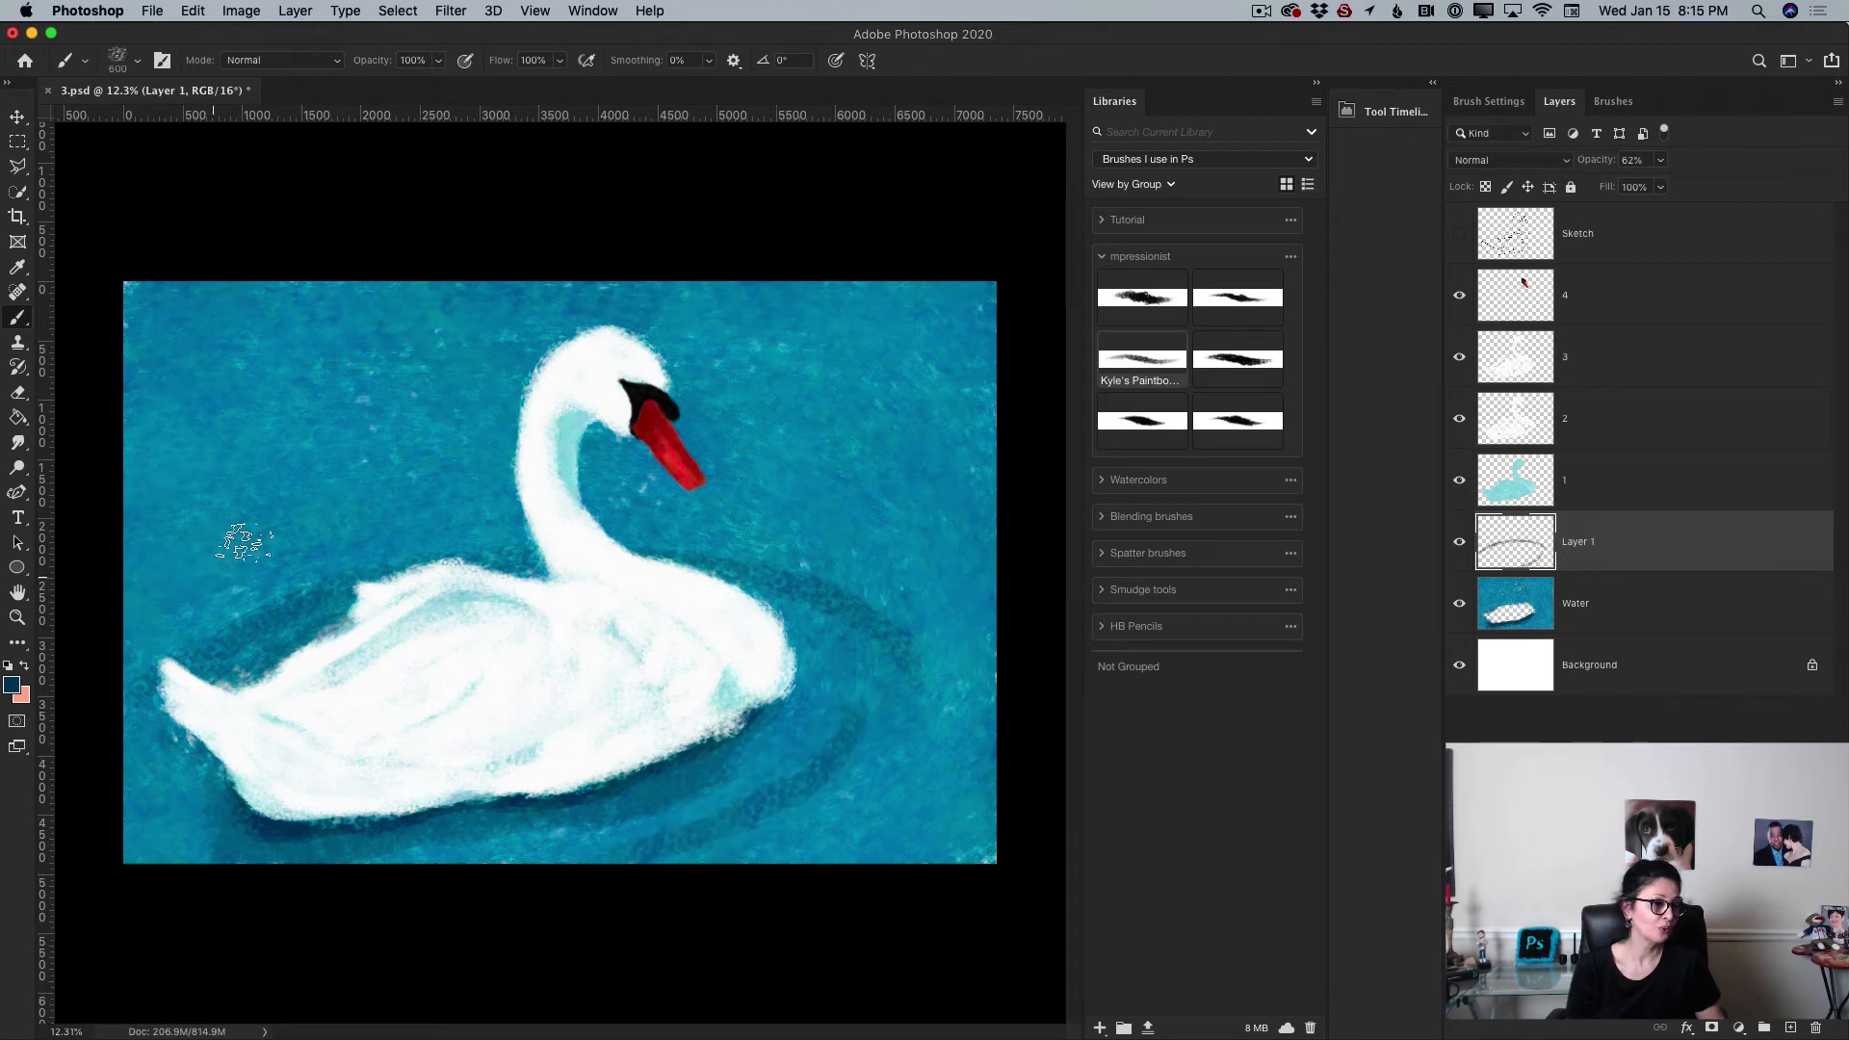
mouse_move(151, 608)
left_mouse_down()
mouse_move(366, 564)
mouse_move(213, 552)
mouse_move(480, 511)
mouse_move(388, 543)
mouse_move(597, 530)
mouse_move(740, 594)
left_mouse_up()
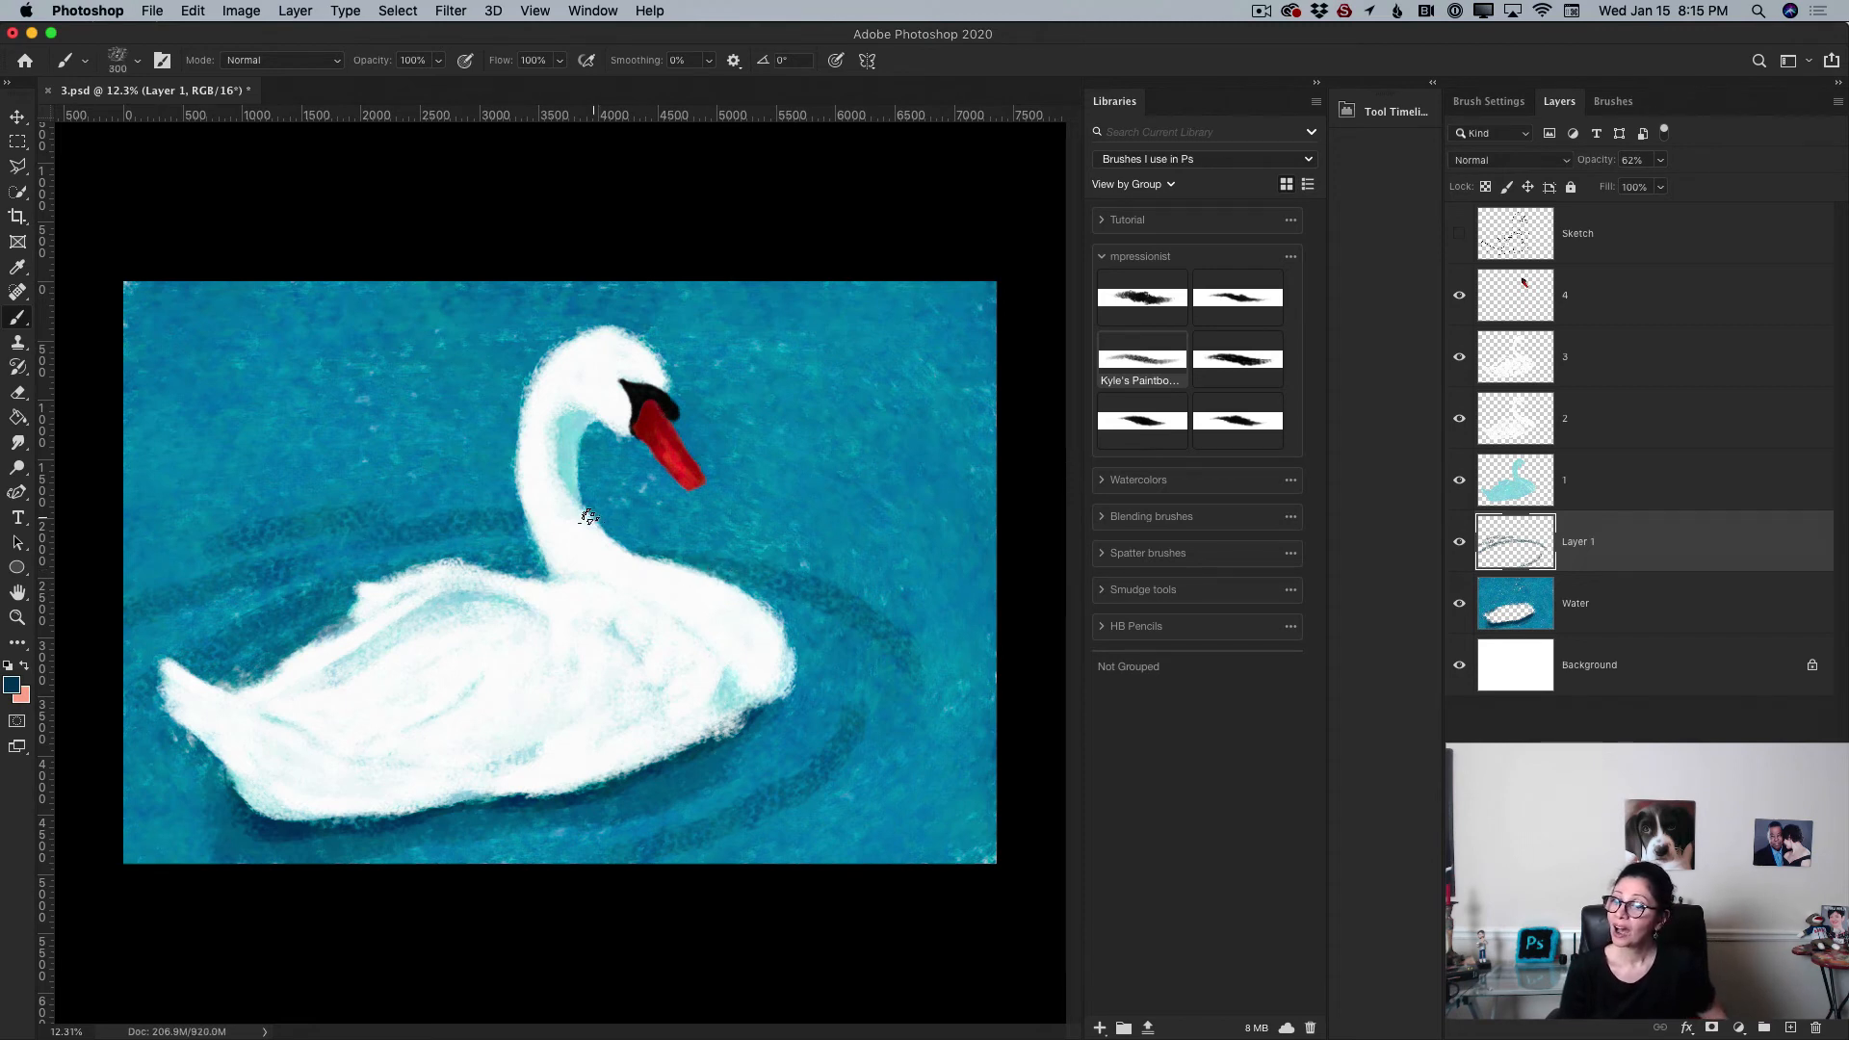
left_click_drag(623, 519, 863, 556)
mouse_move(669, 492)
left_mouse_down()
mouse_move(929, 558)
mouse_move(975, 686)
left_mouse_up()
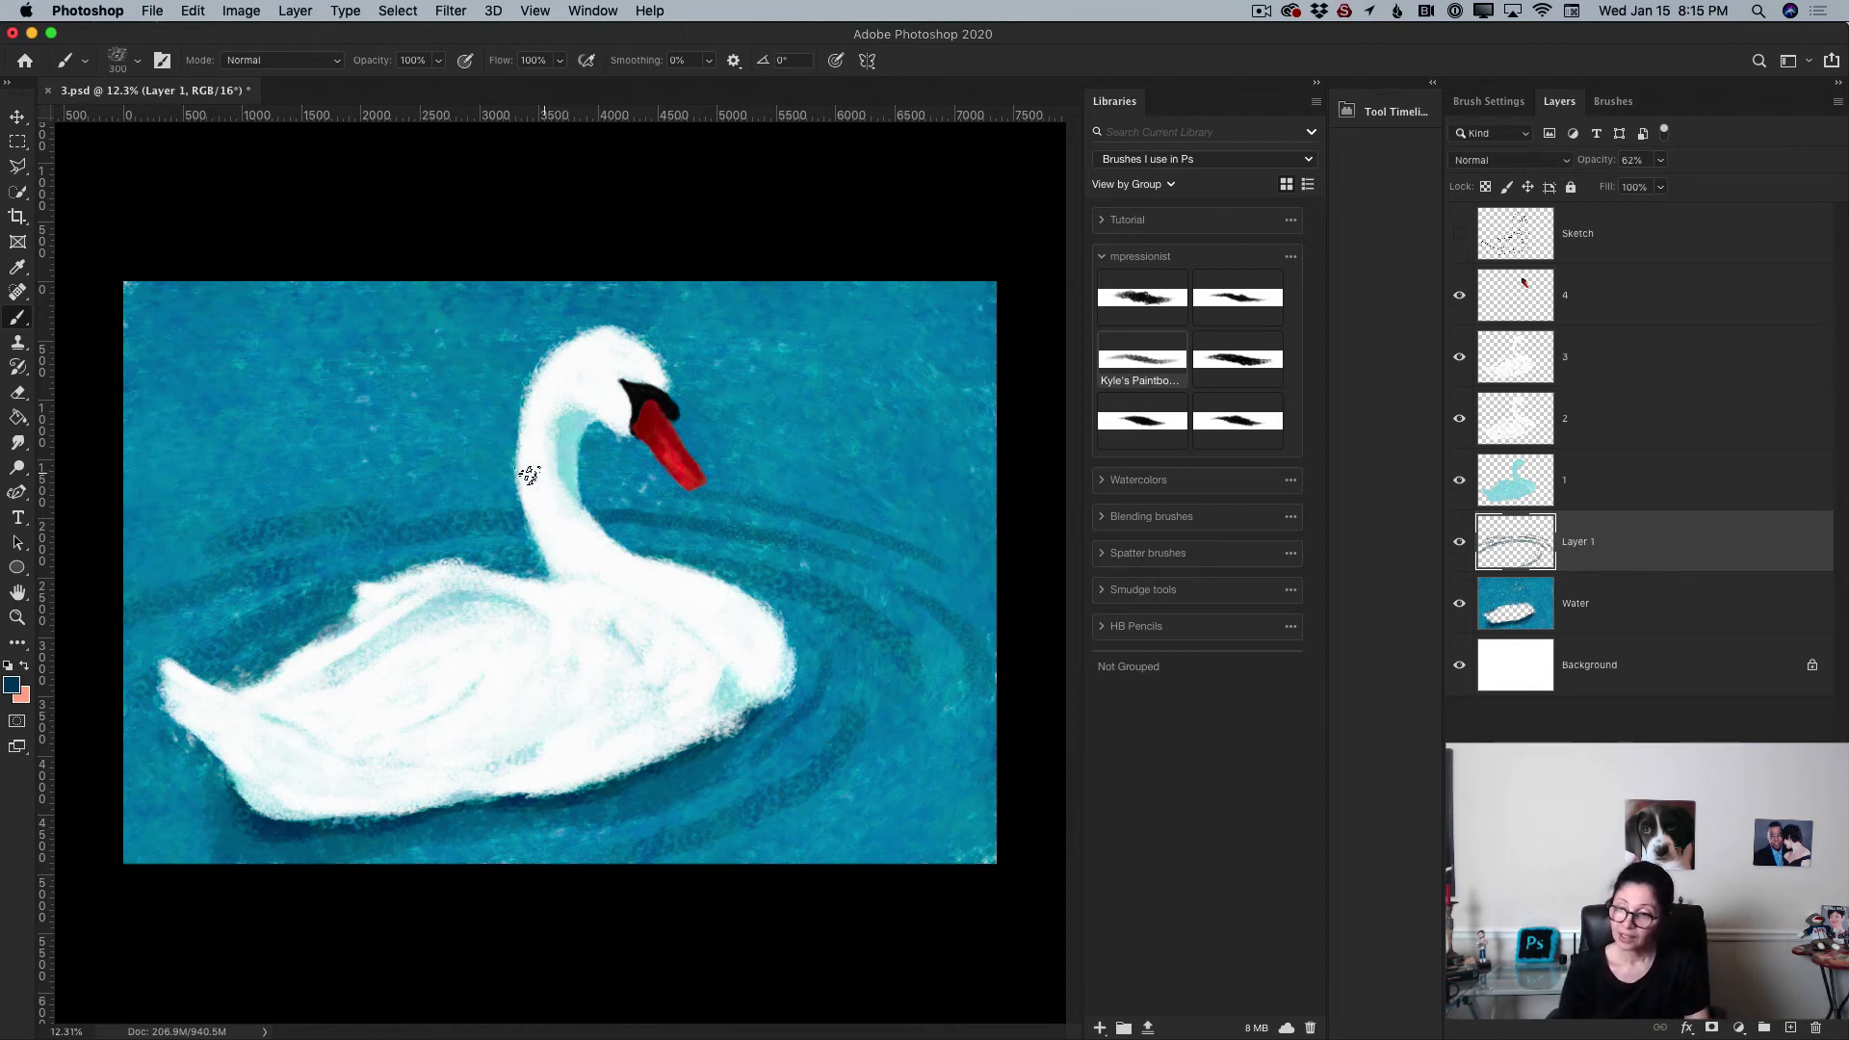
Step: Enlarge the brush to 500 px and add more ripple strokes around the swan and across the water
key("bracketright")
key("bracketright")
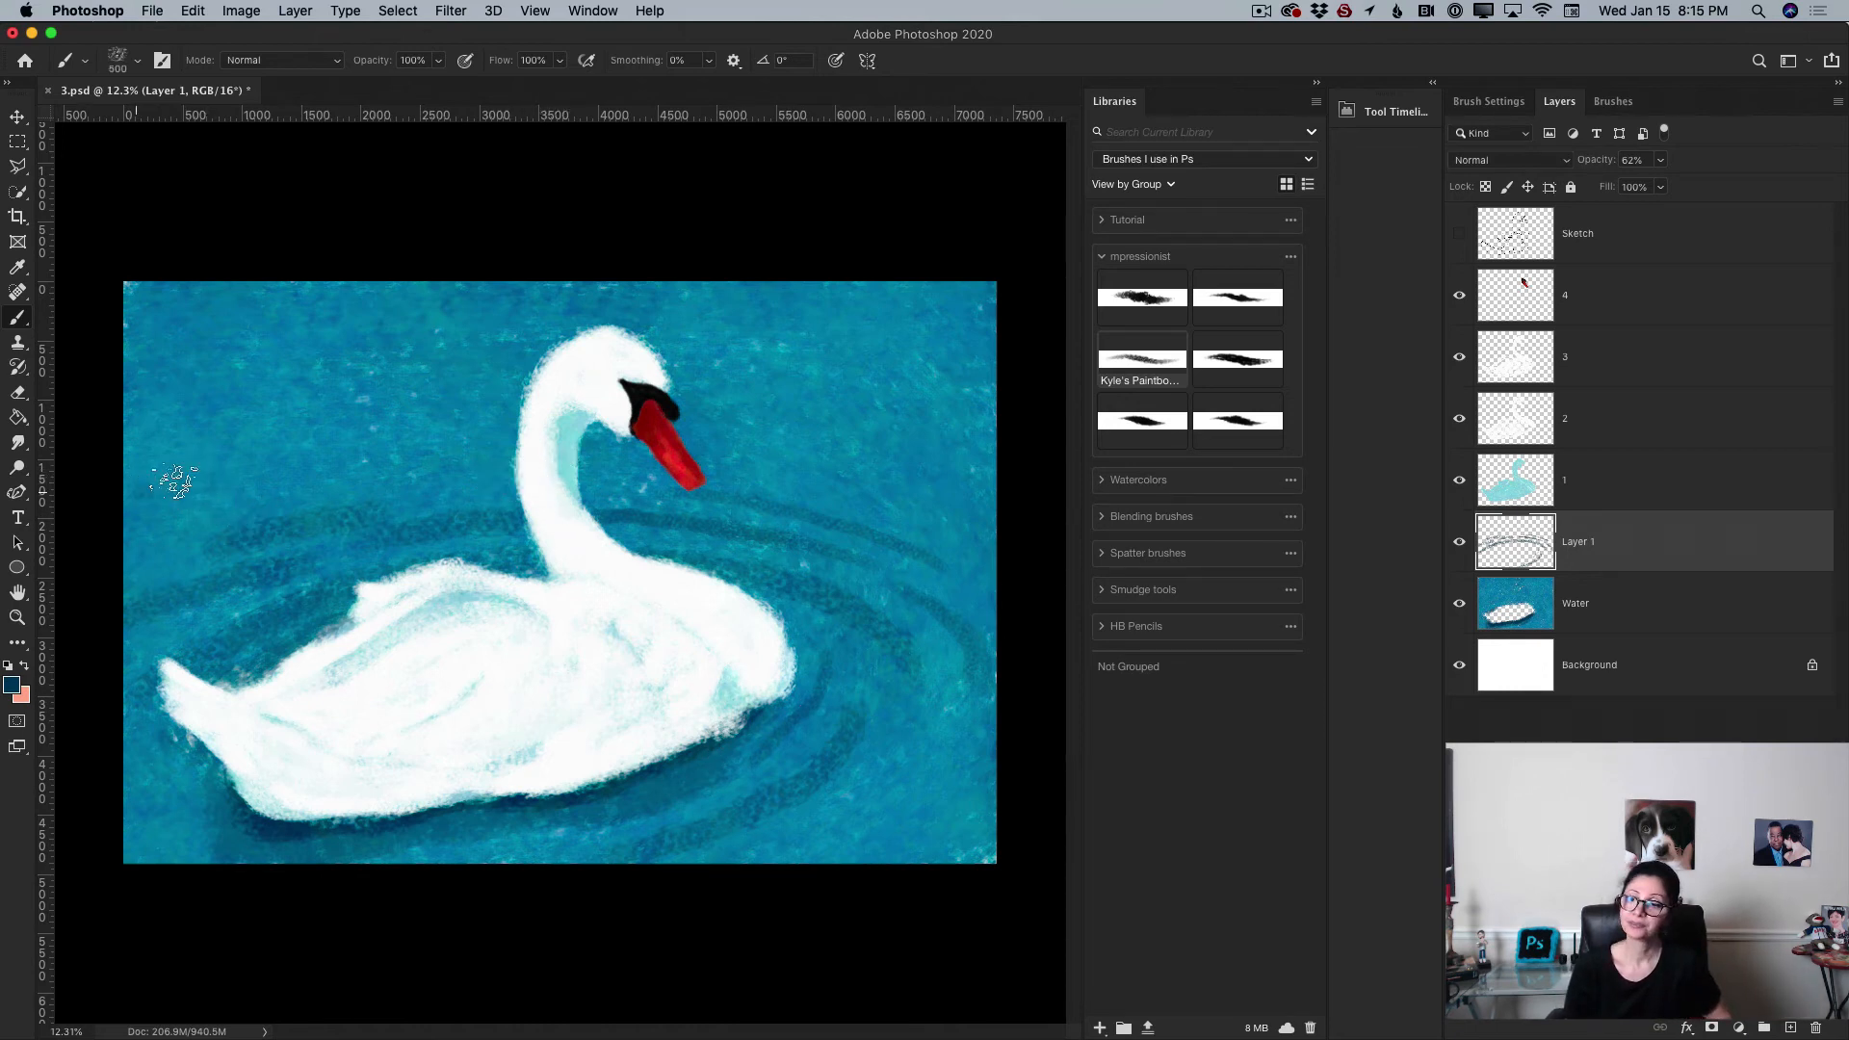
left_click_drag(496, 498, 857, 528)
left_click_drag(743, 460, 976, 580)
left_click_drag(804, 495, 968, 574)
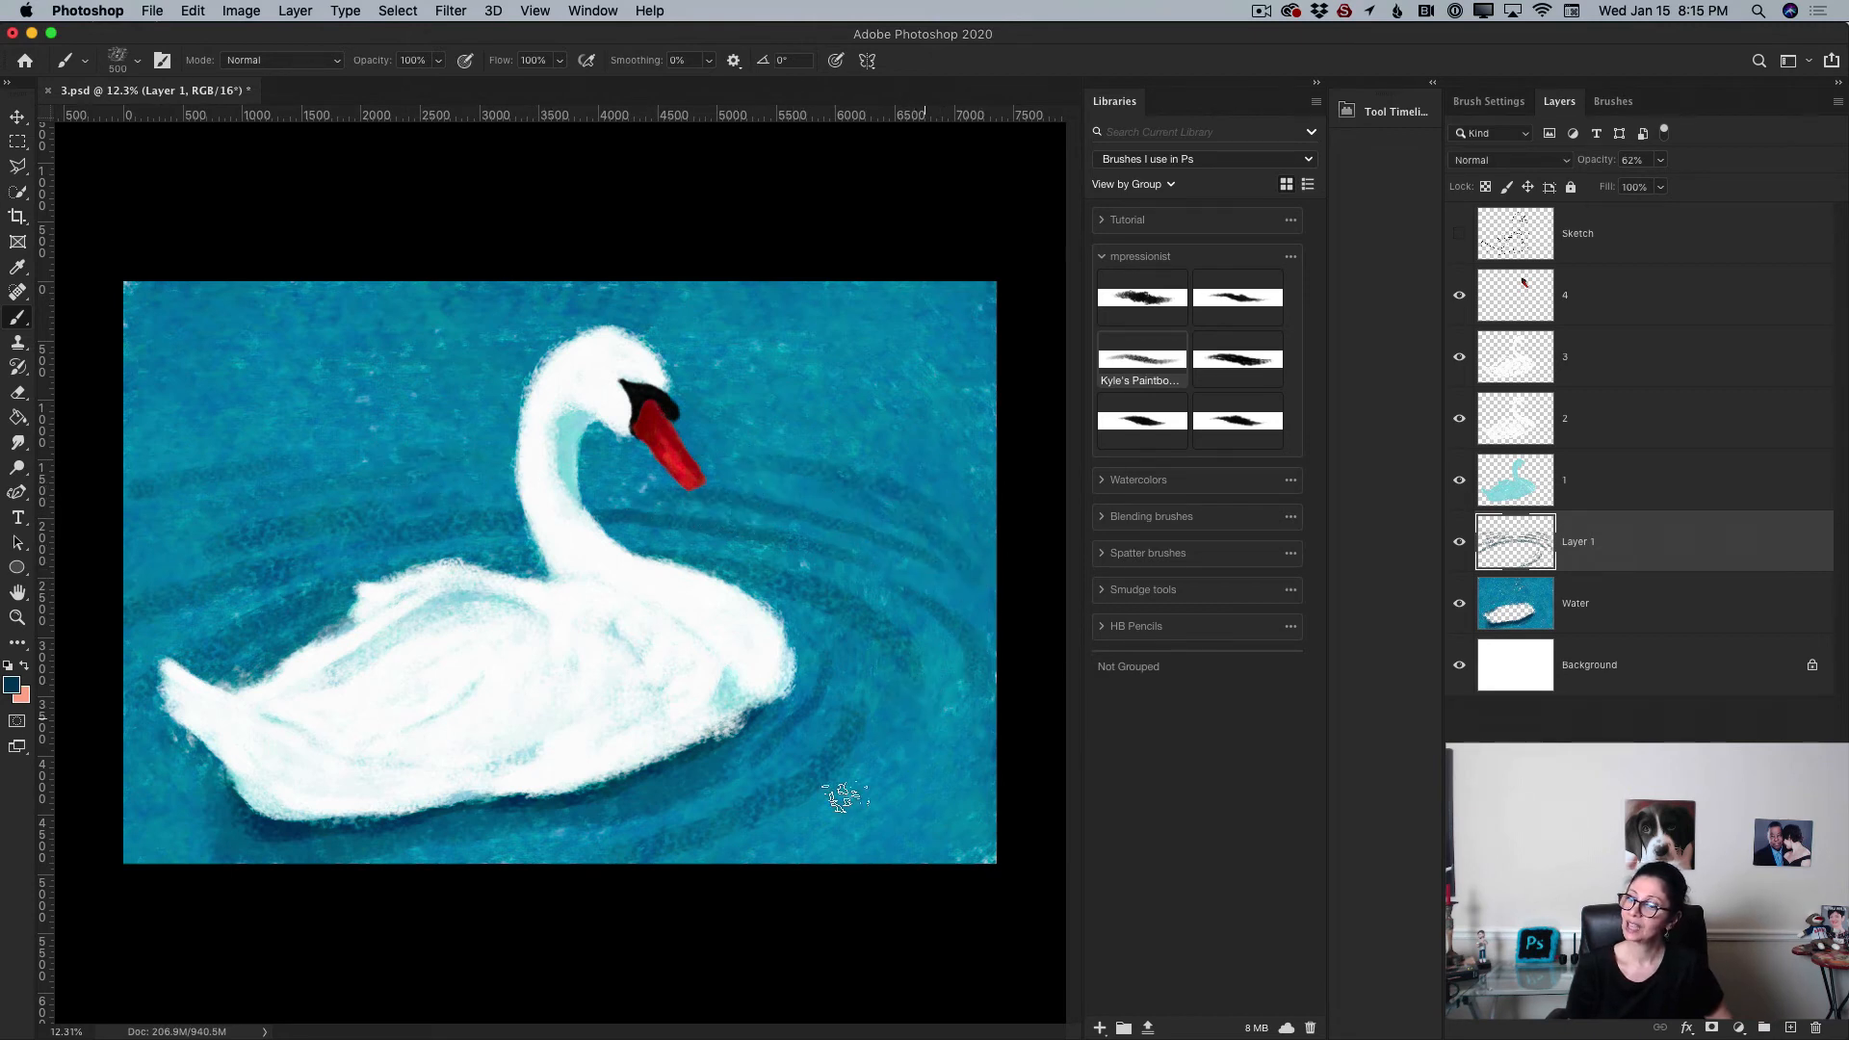
left_click_drag(924, 718, 845, 798)
left_click_drag(902, 706, 833, 782)
left_click_drag(972, 717, 666, 891)
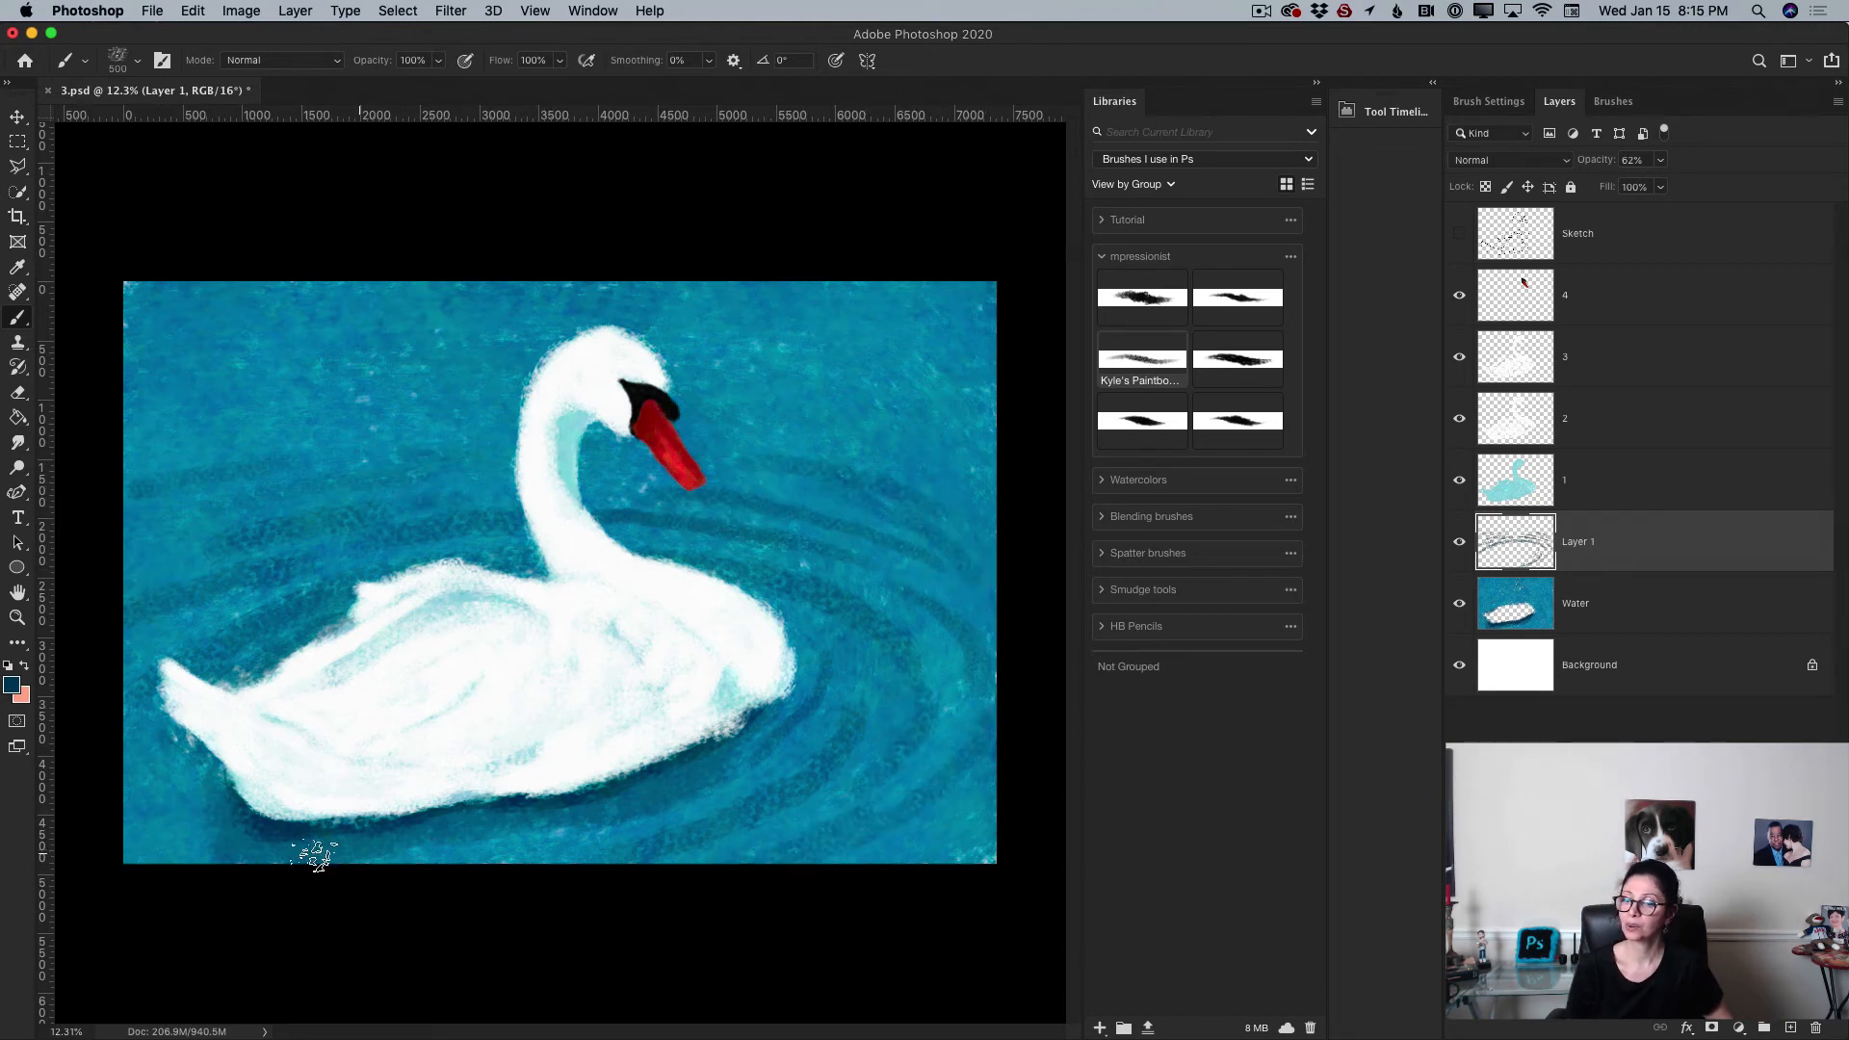
Step: Add two more ripple strokes across the water beneath the swan's belly
left_click_drag(315, 854, 578, 838)
left_click_drag(236, 841, 494, 855)
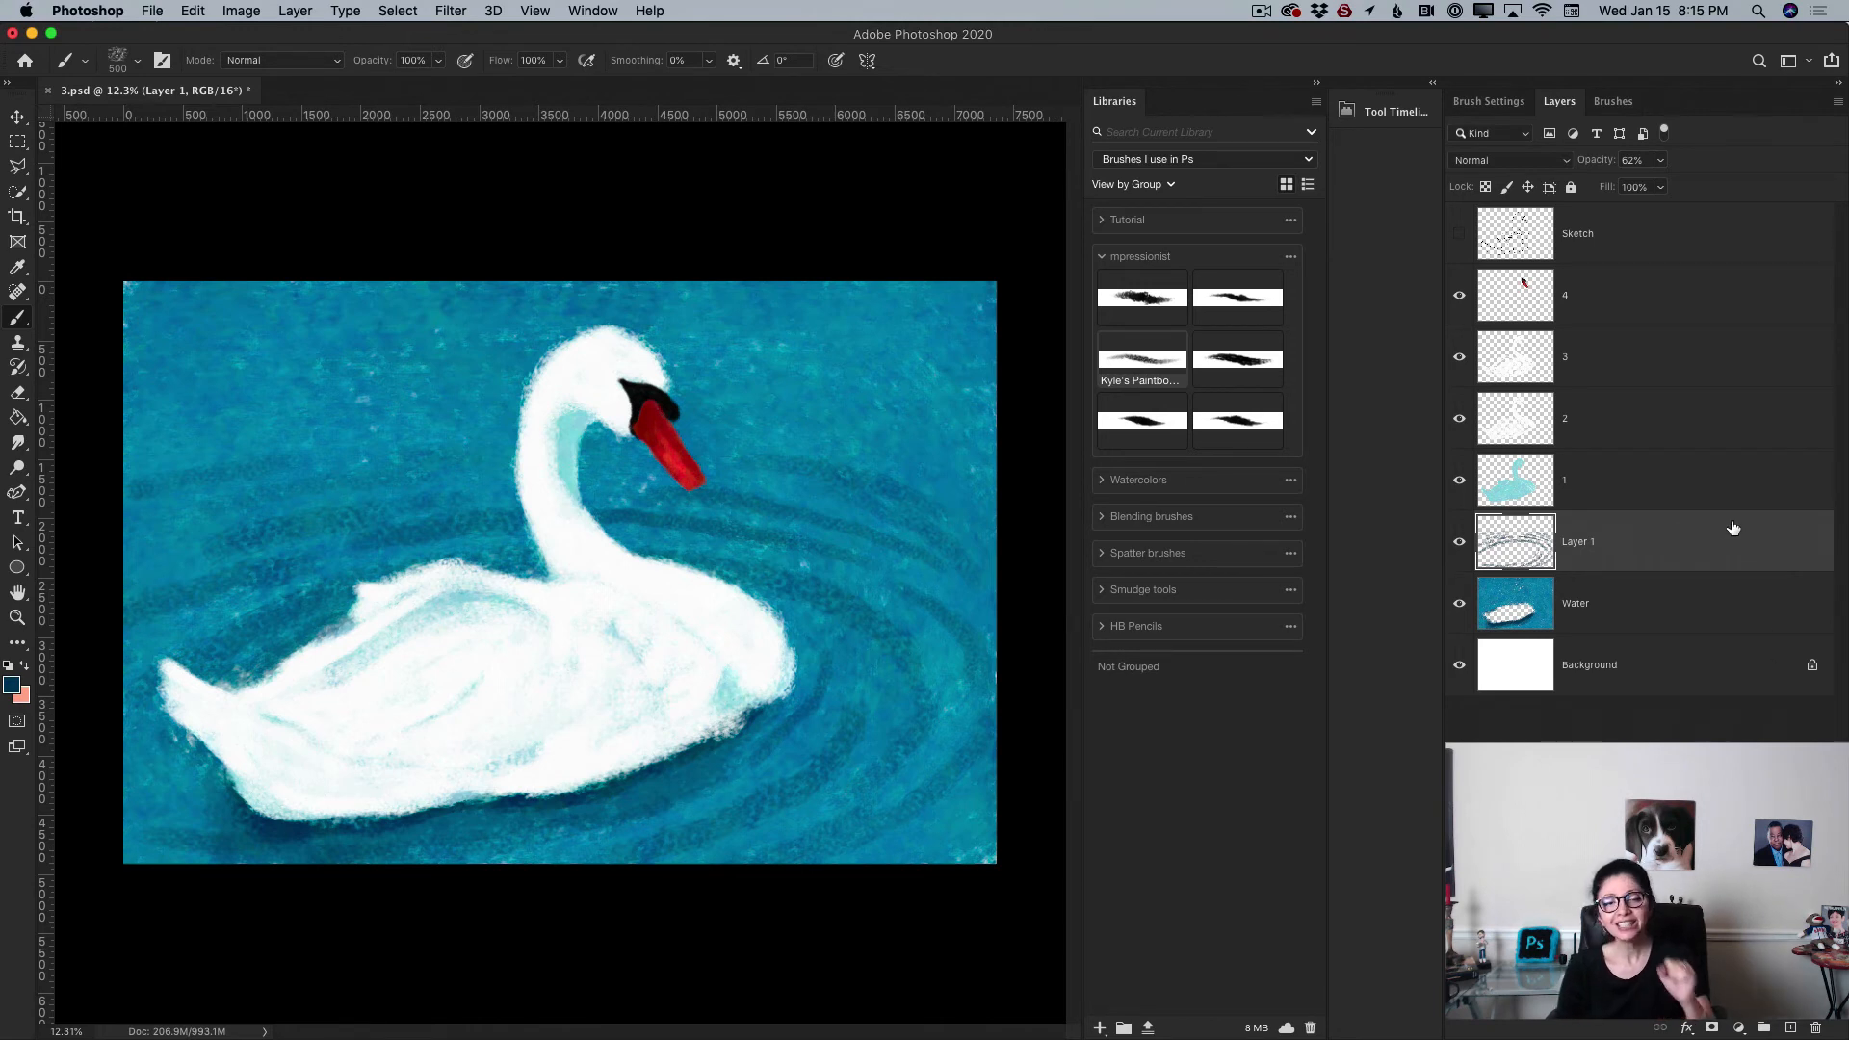
Step: Add a new layer above Water and set the foreground color to light blue 6786a8
left_click(1666, 615)
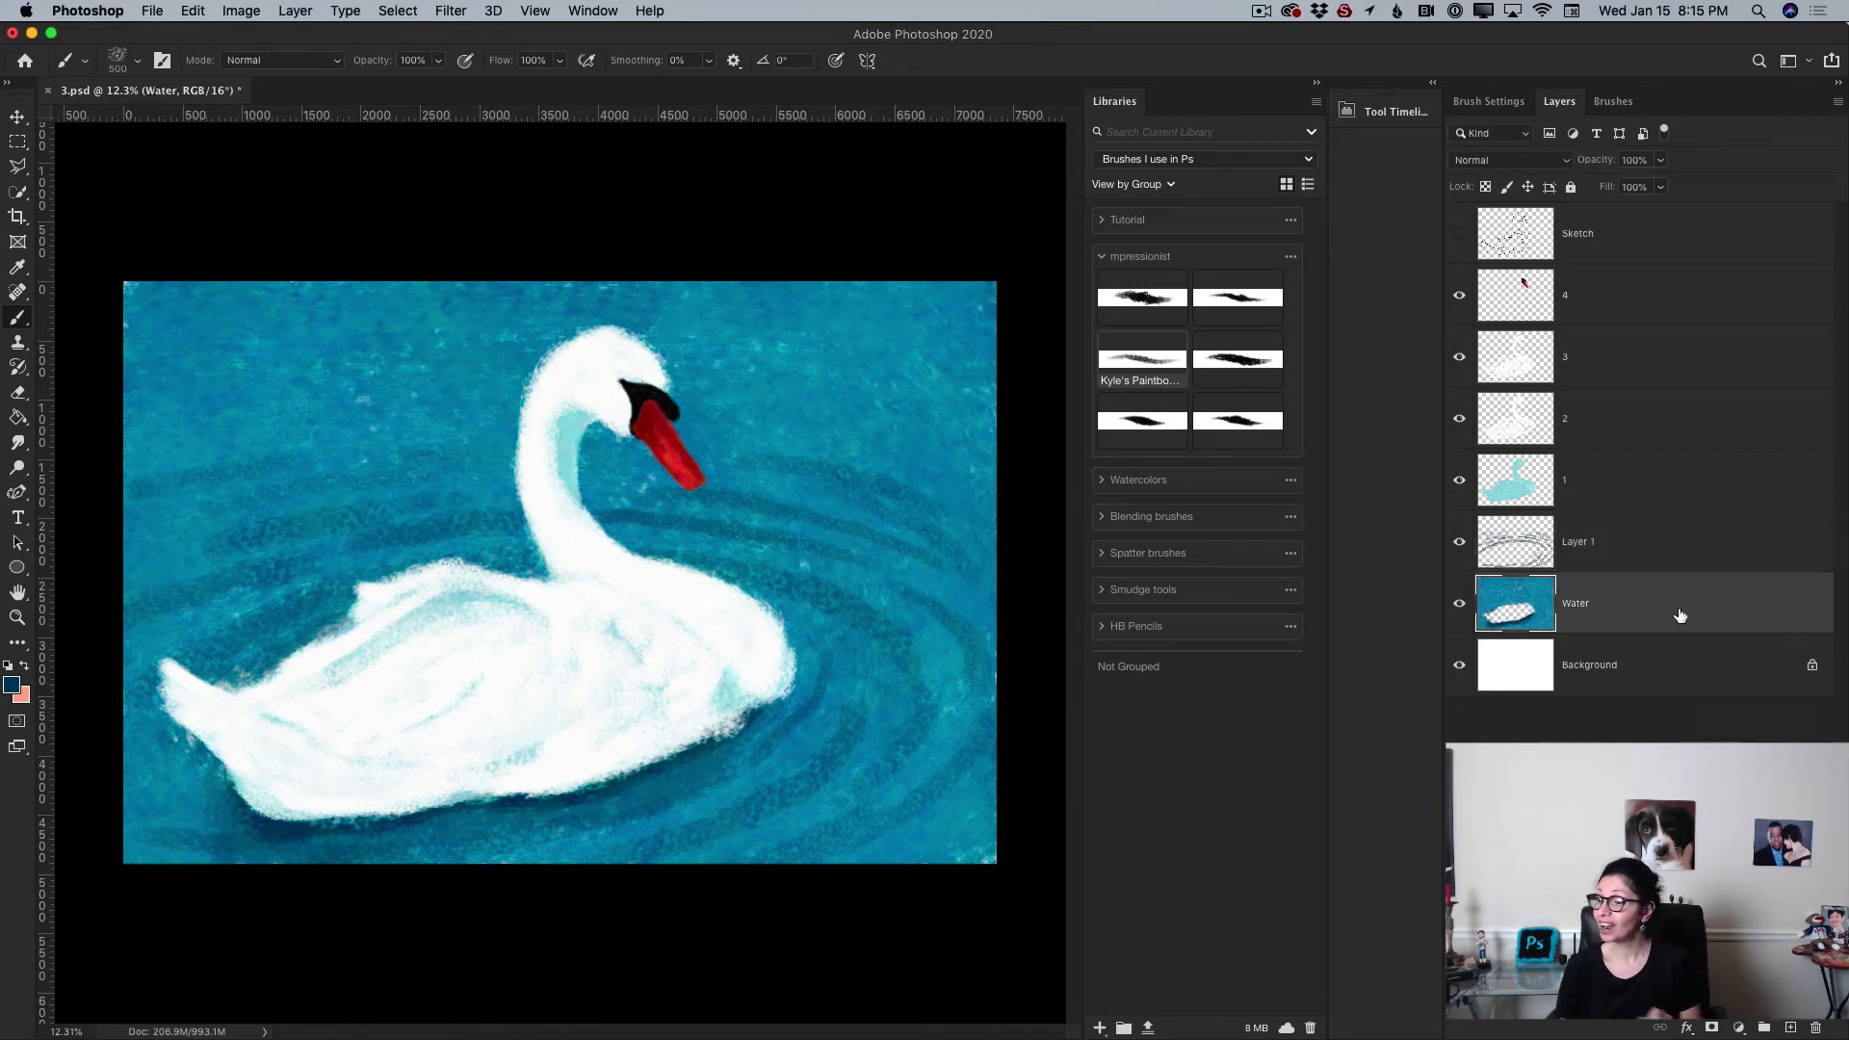
left_click(1789, 1027)
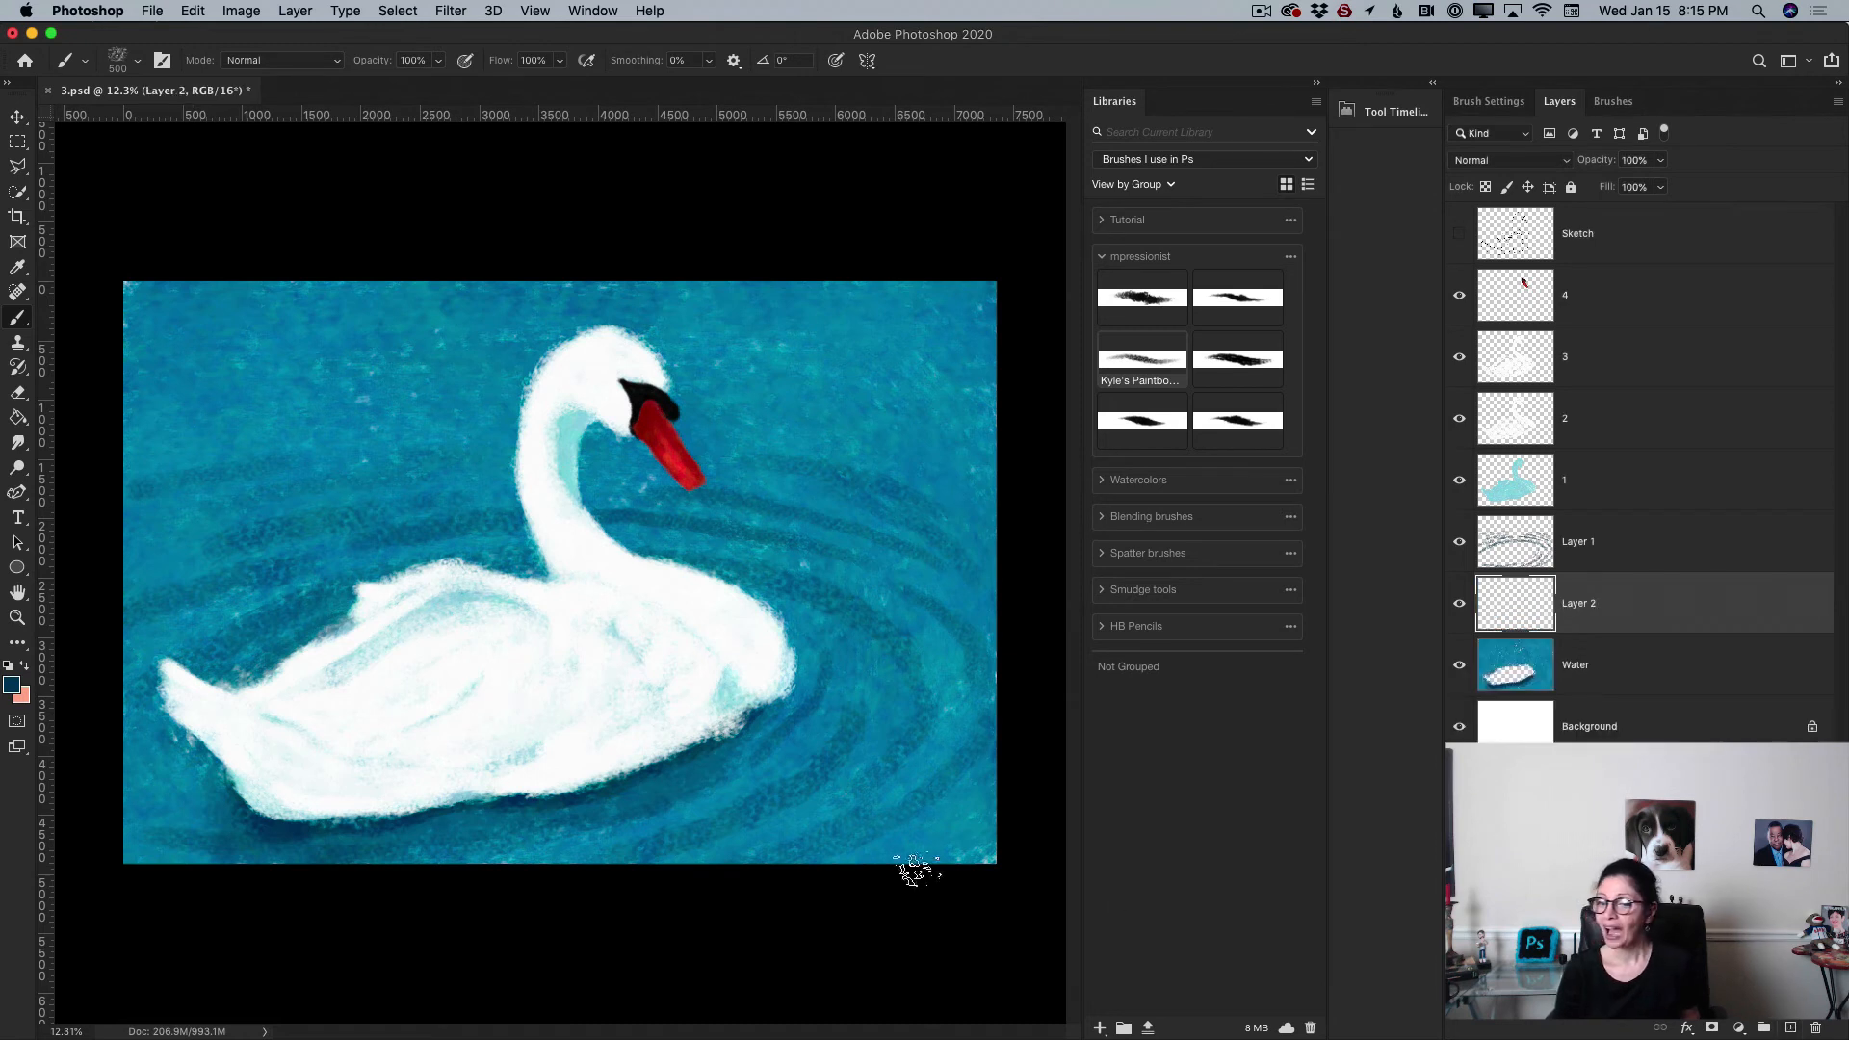
left_click(10, 687)
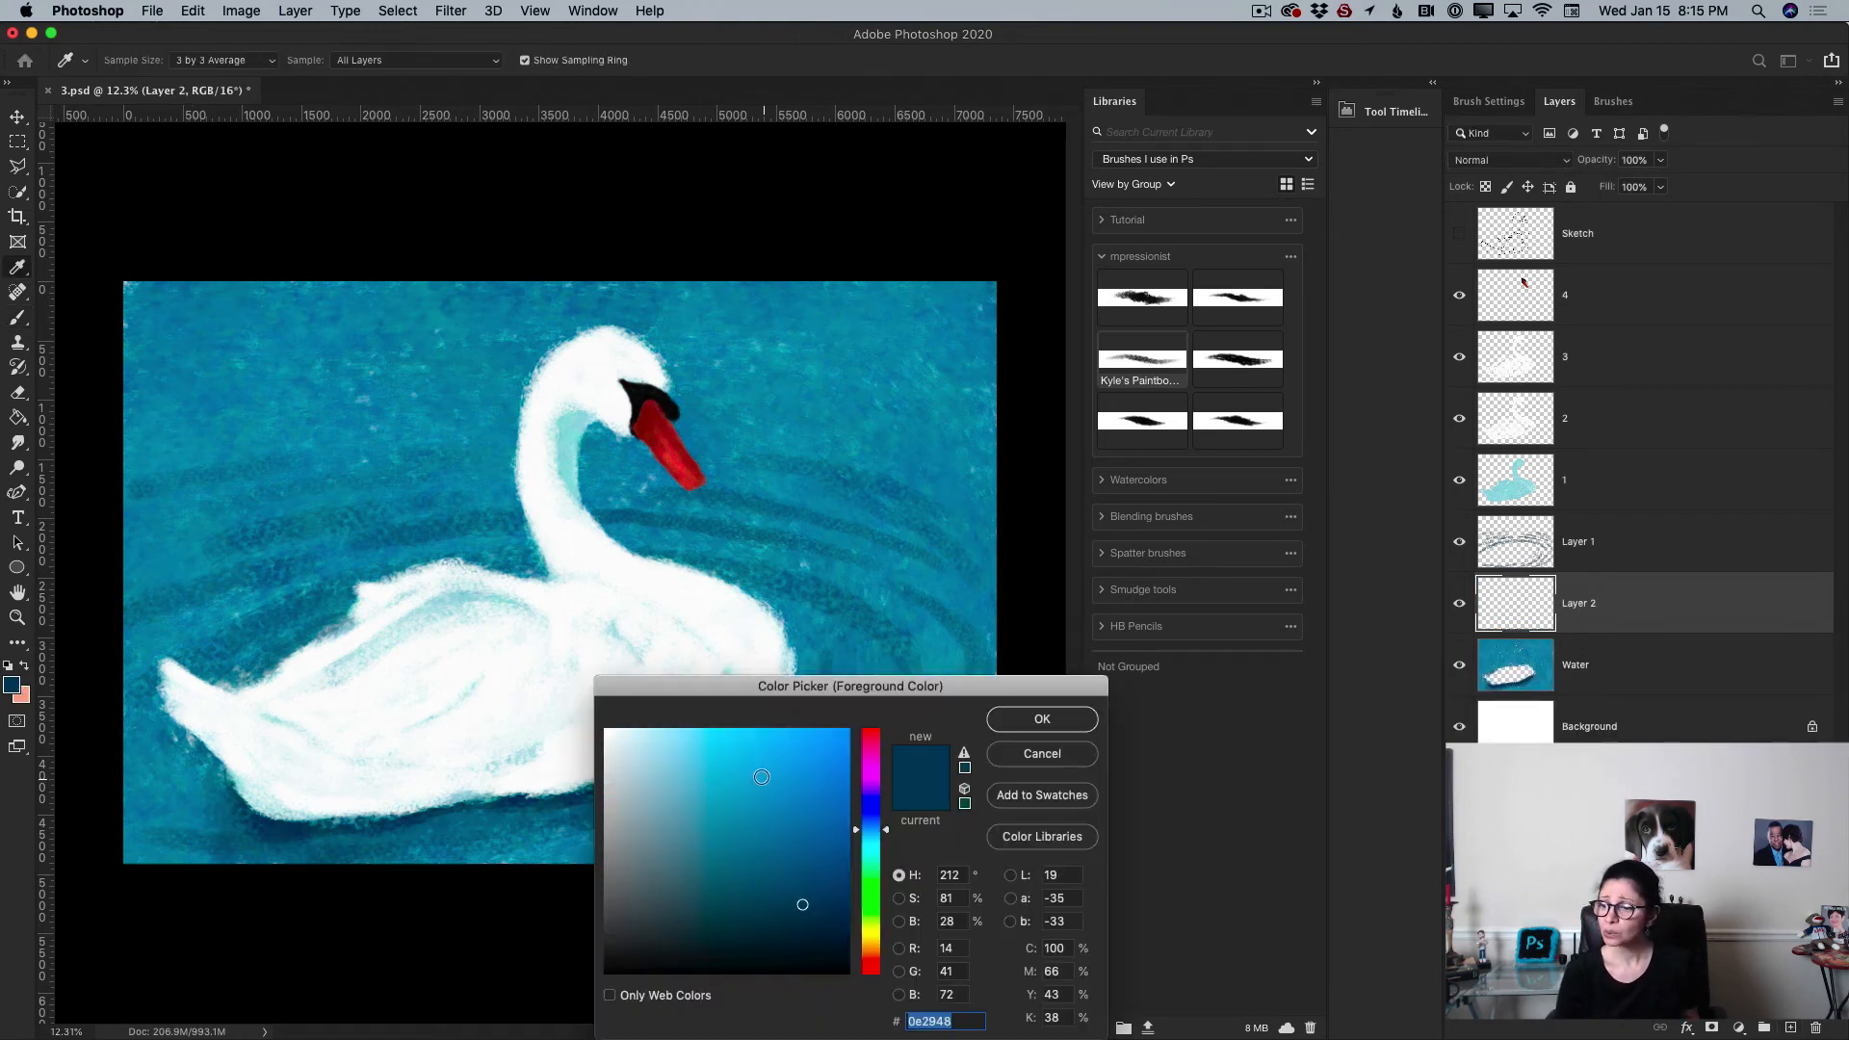
mouse_move(762, 776)
left_mouse_down()
mouse_move(723, 775)
mouse_move(705, 810)
left_mouse_up()
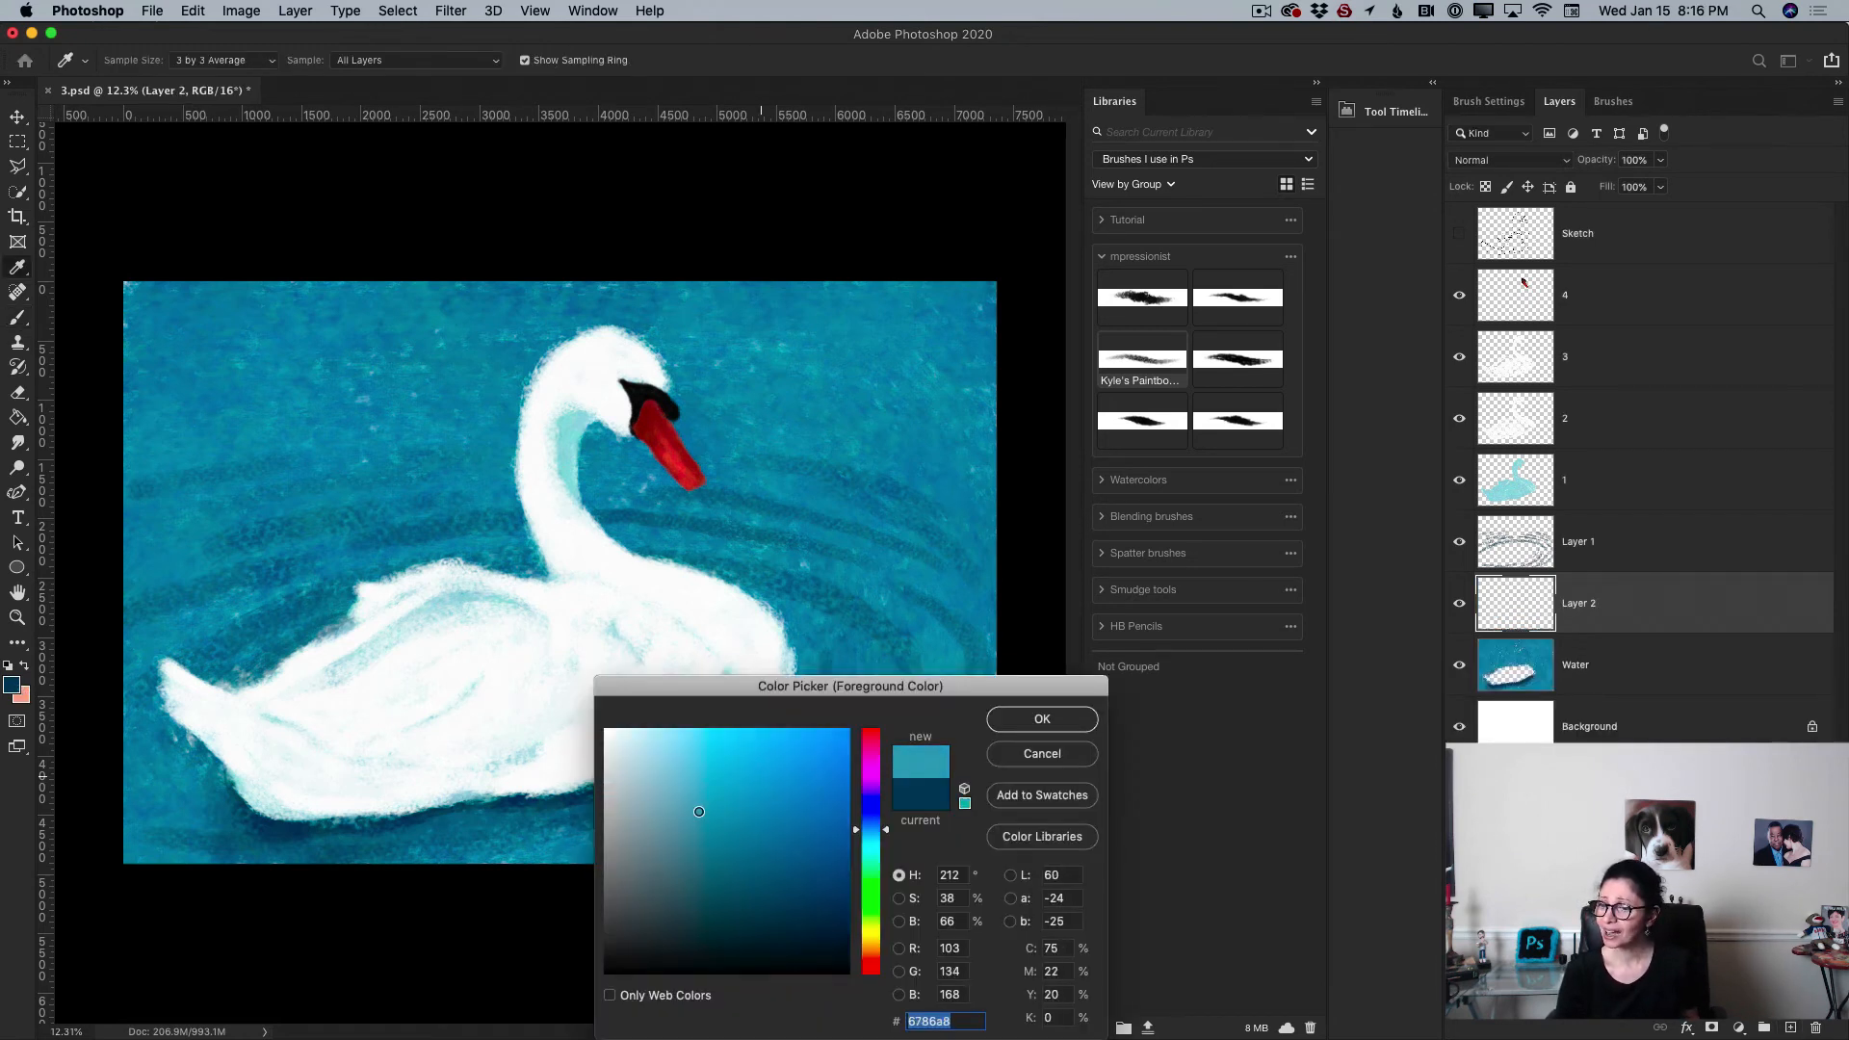
left_click(1041, 719)
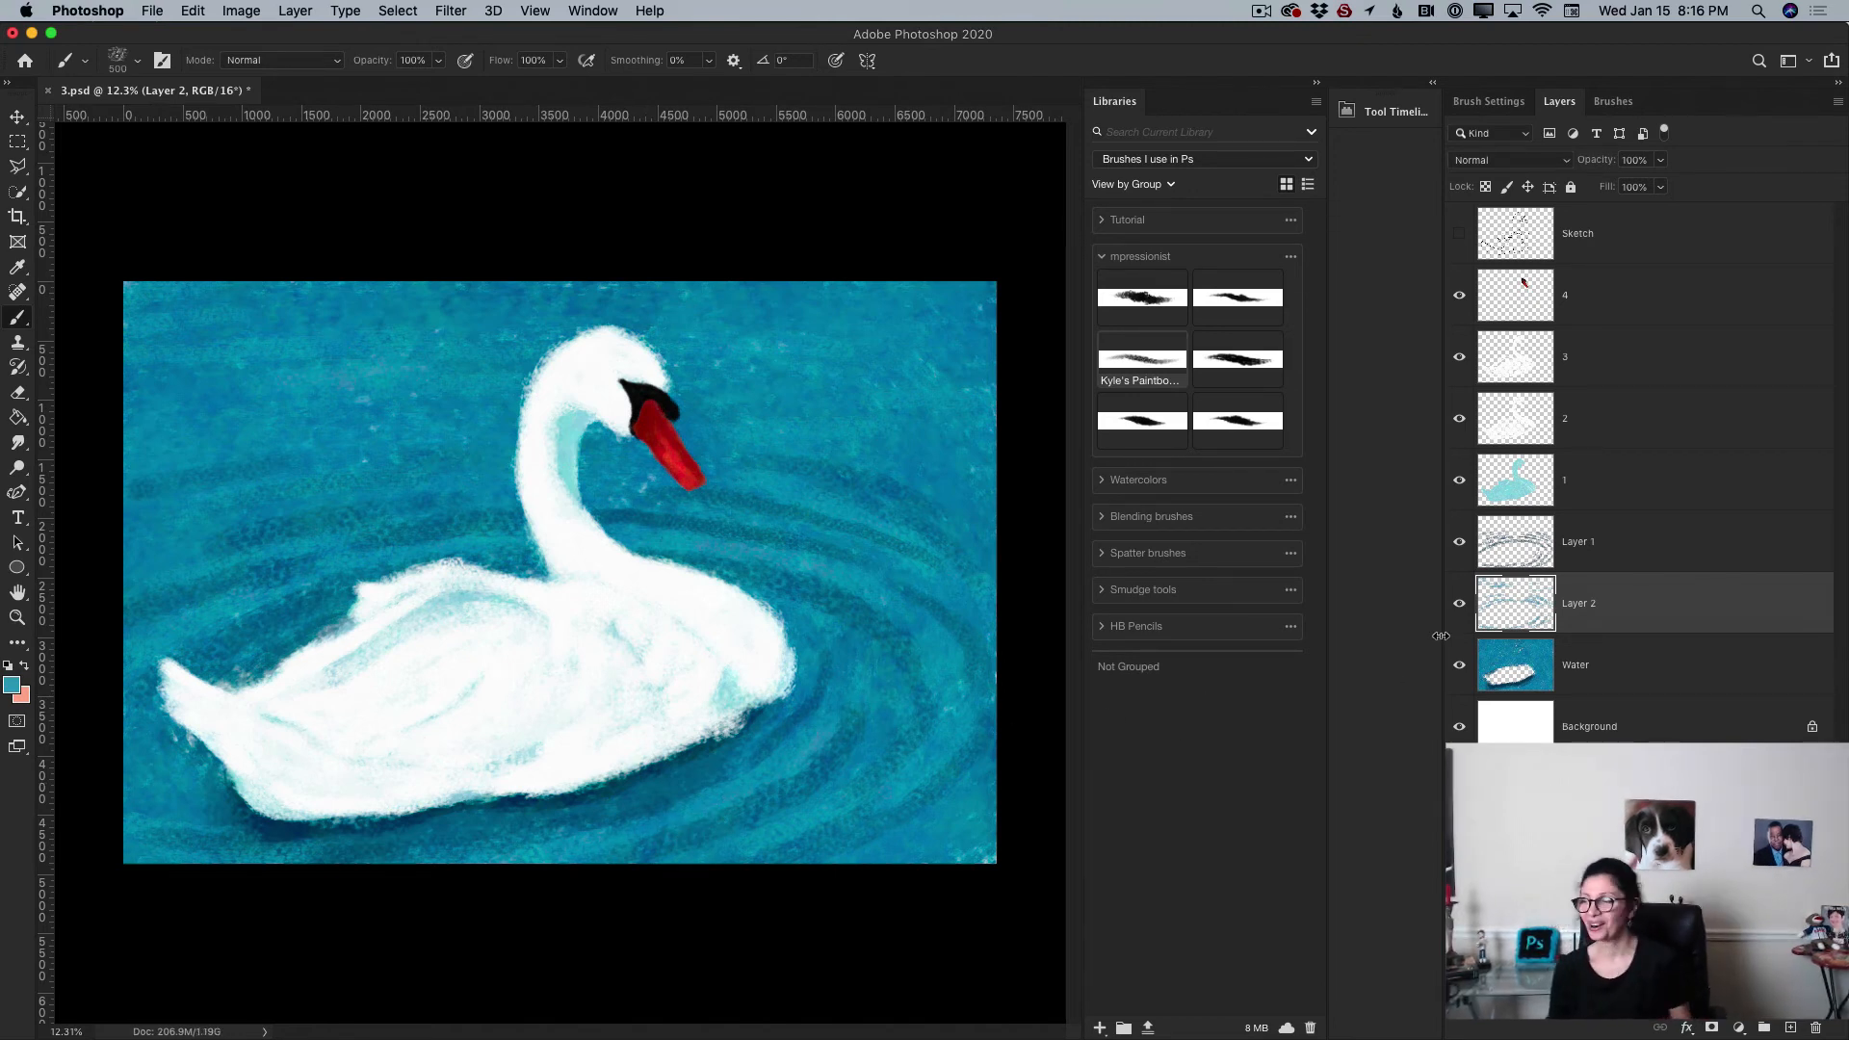
Step: Add a new layer above Layer 1 and set the foreground color to dark green 15351e
left_click(1696, 555)
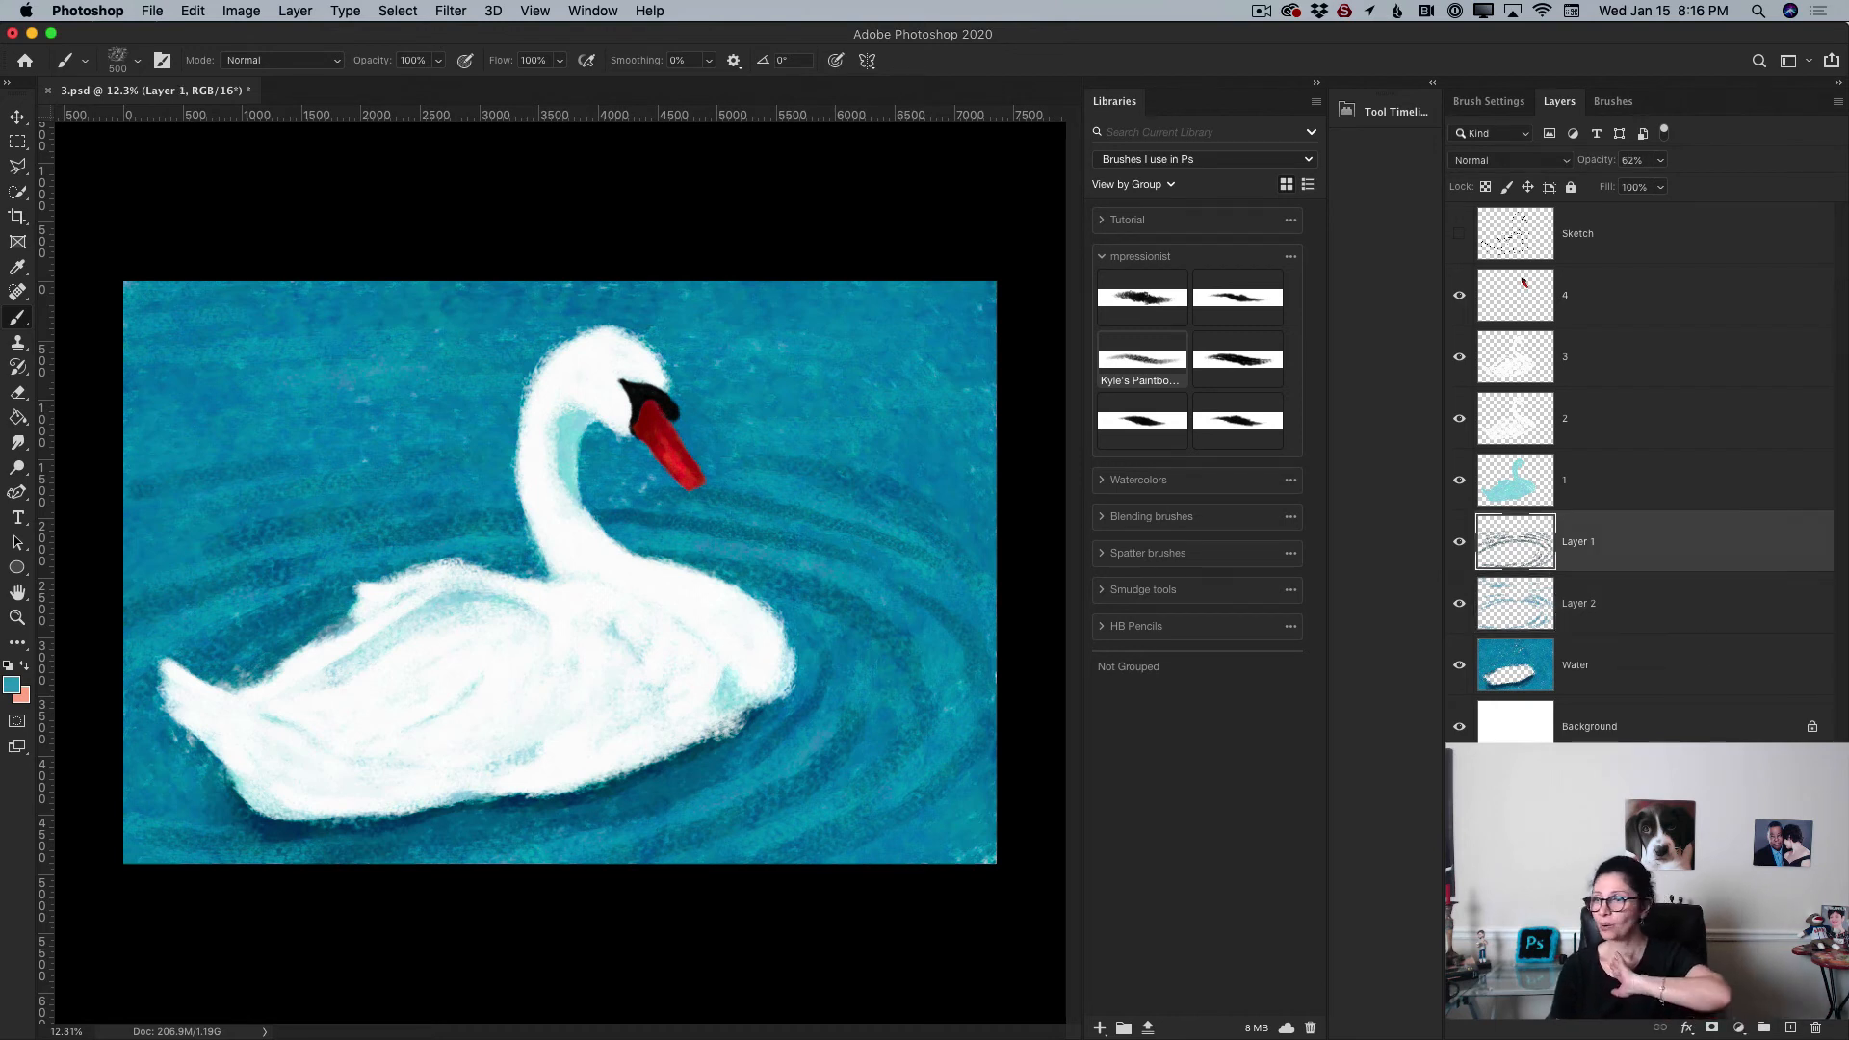
left_click(1790, 1027)
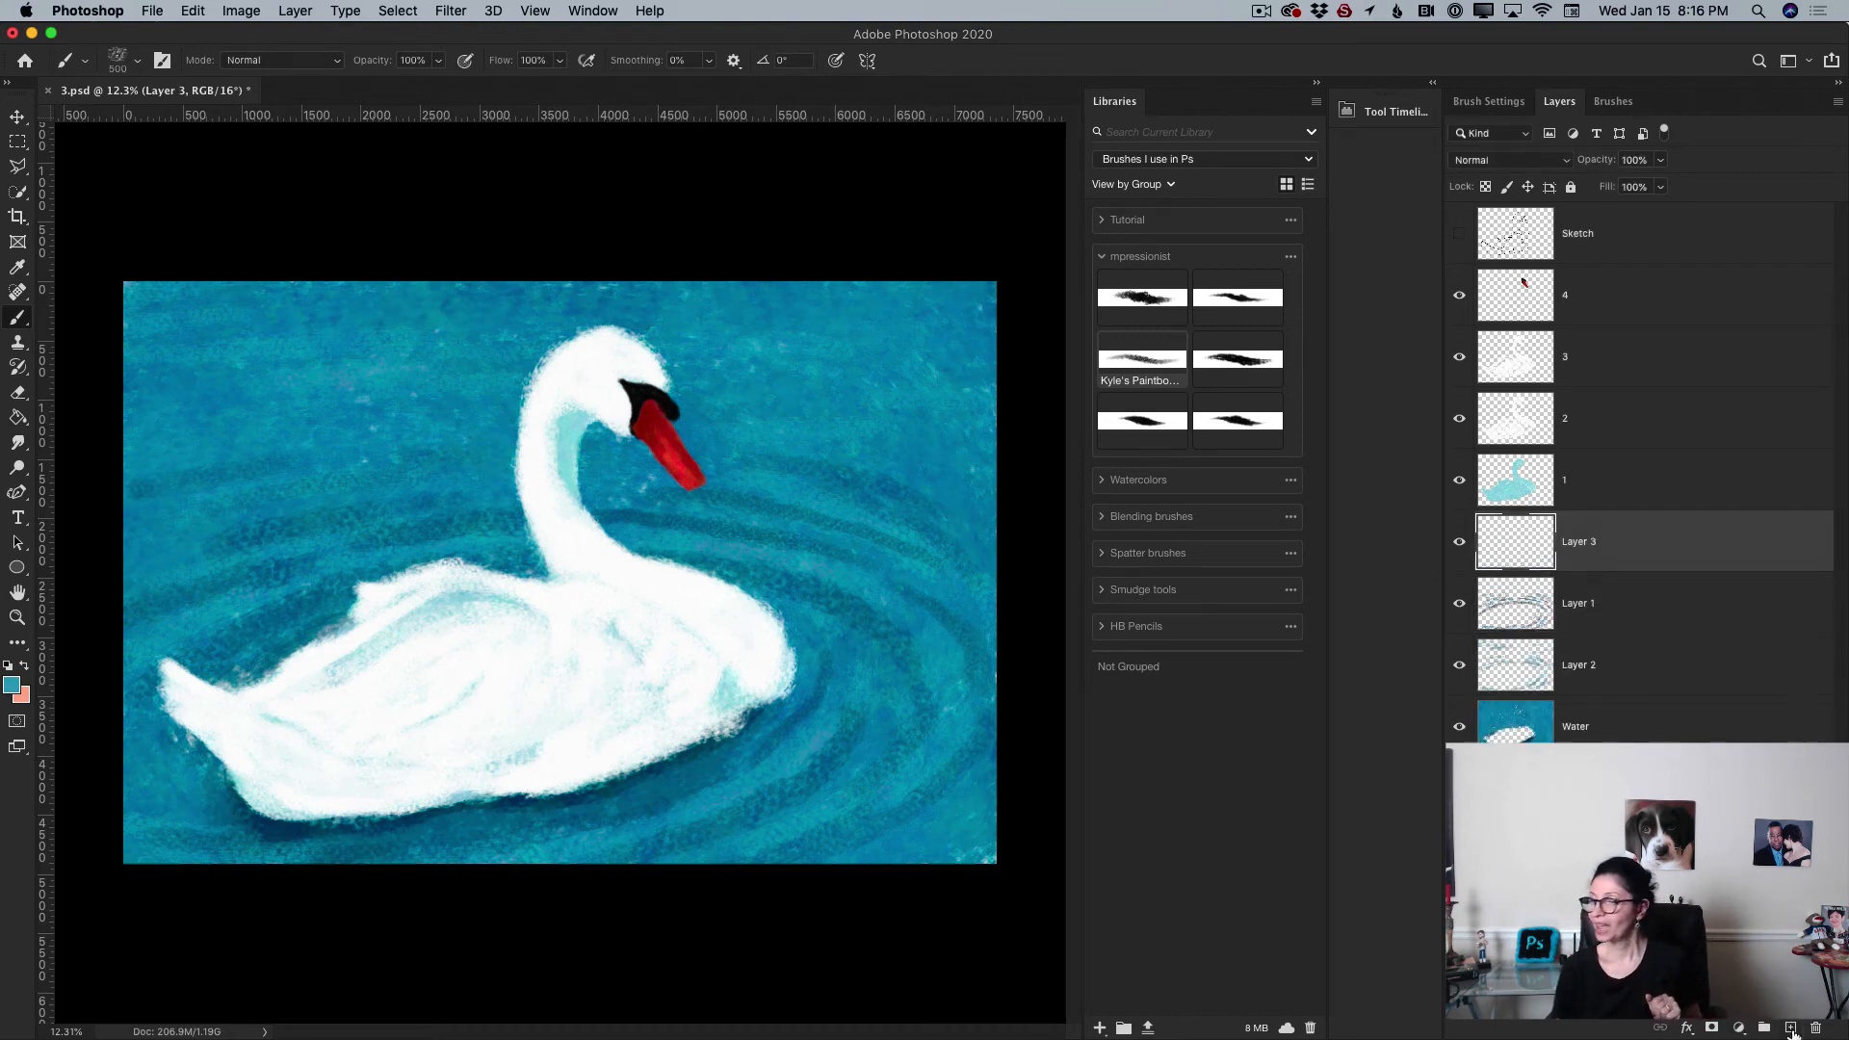
left_click(12, 684)
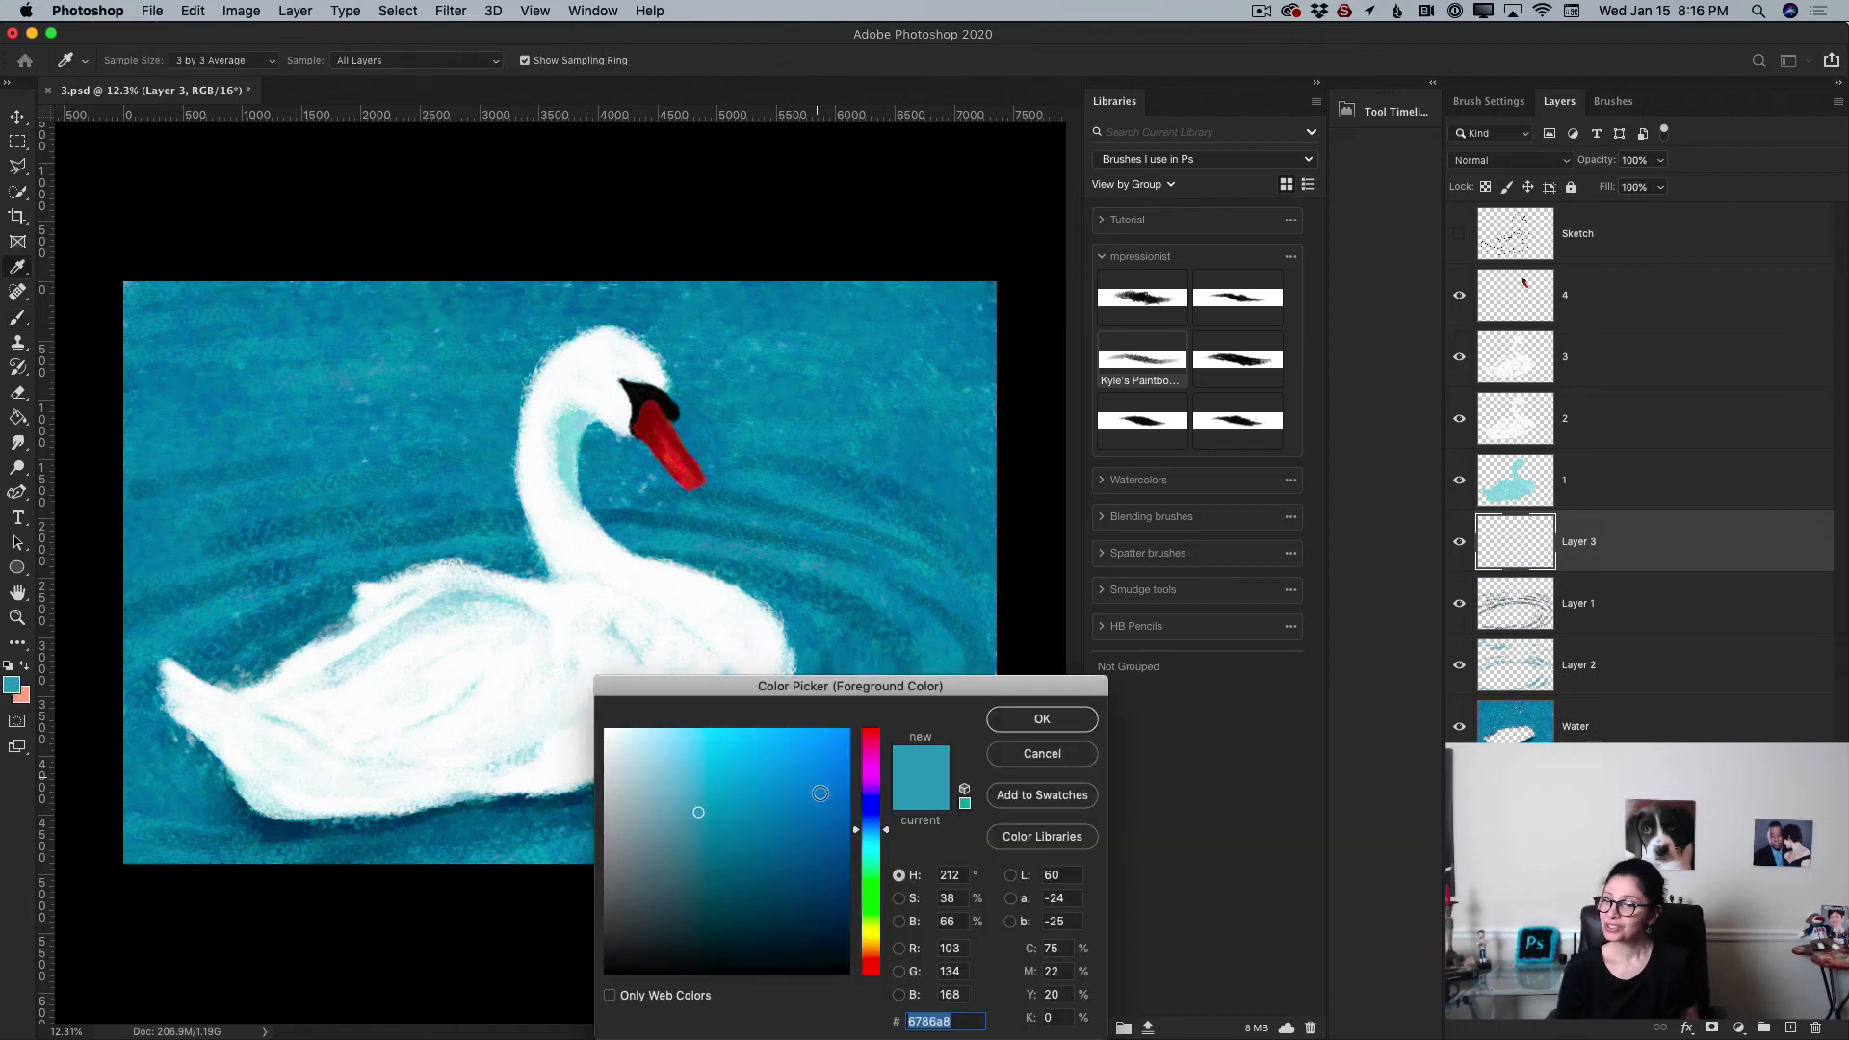
left_click(873, 866)
left_click_drag(876, 871, 876, 879)
left_click(744, 918)
left_click_drag(744, 918, 755, 922)
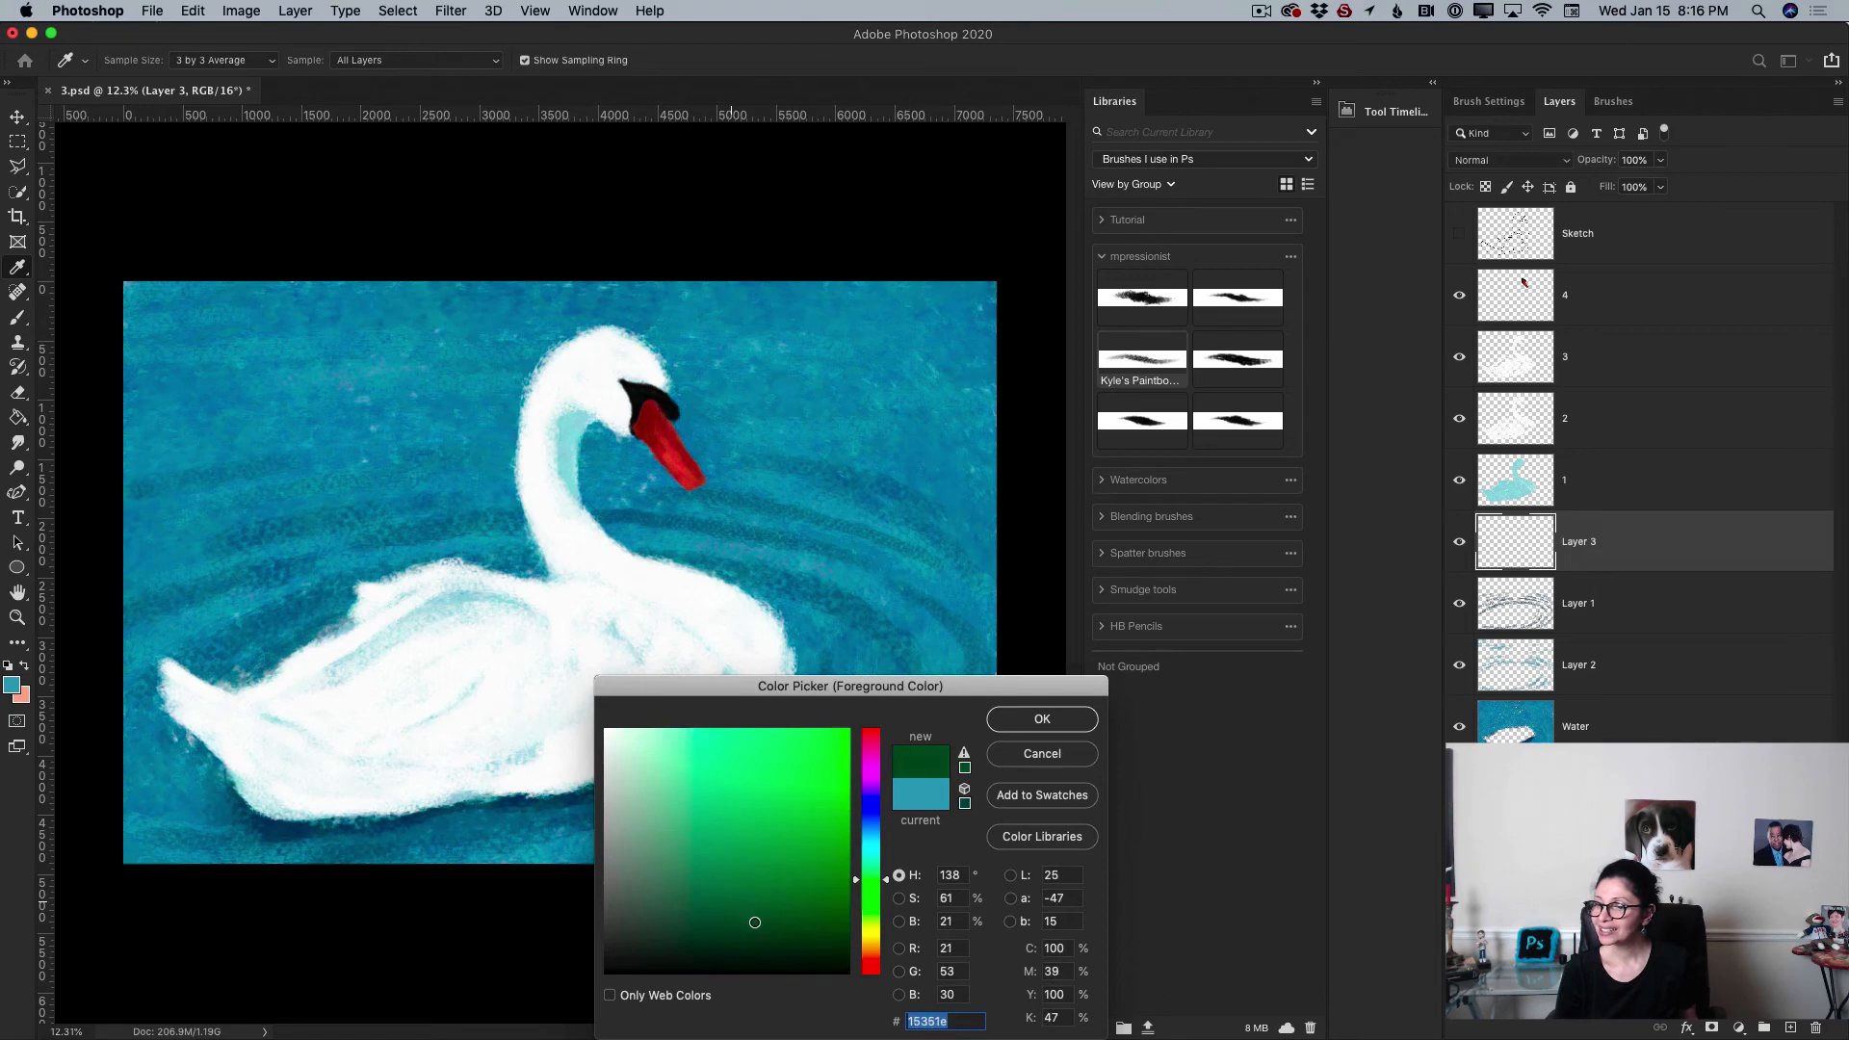
left_click(1030, 722)
Step: Set the layer opacity to 39%, enlarge the brush to 800 px and paint green strokes over the water
key("b")
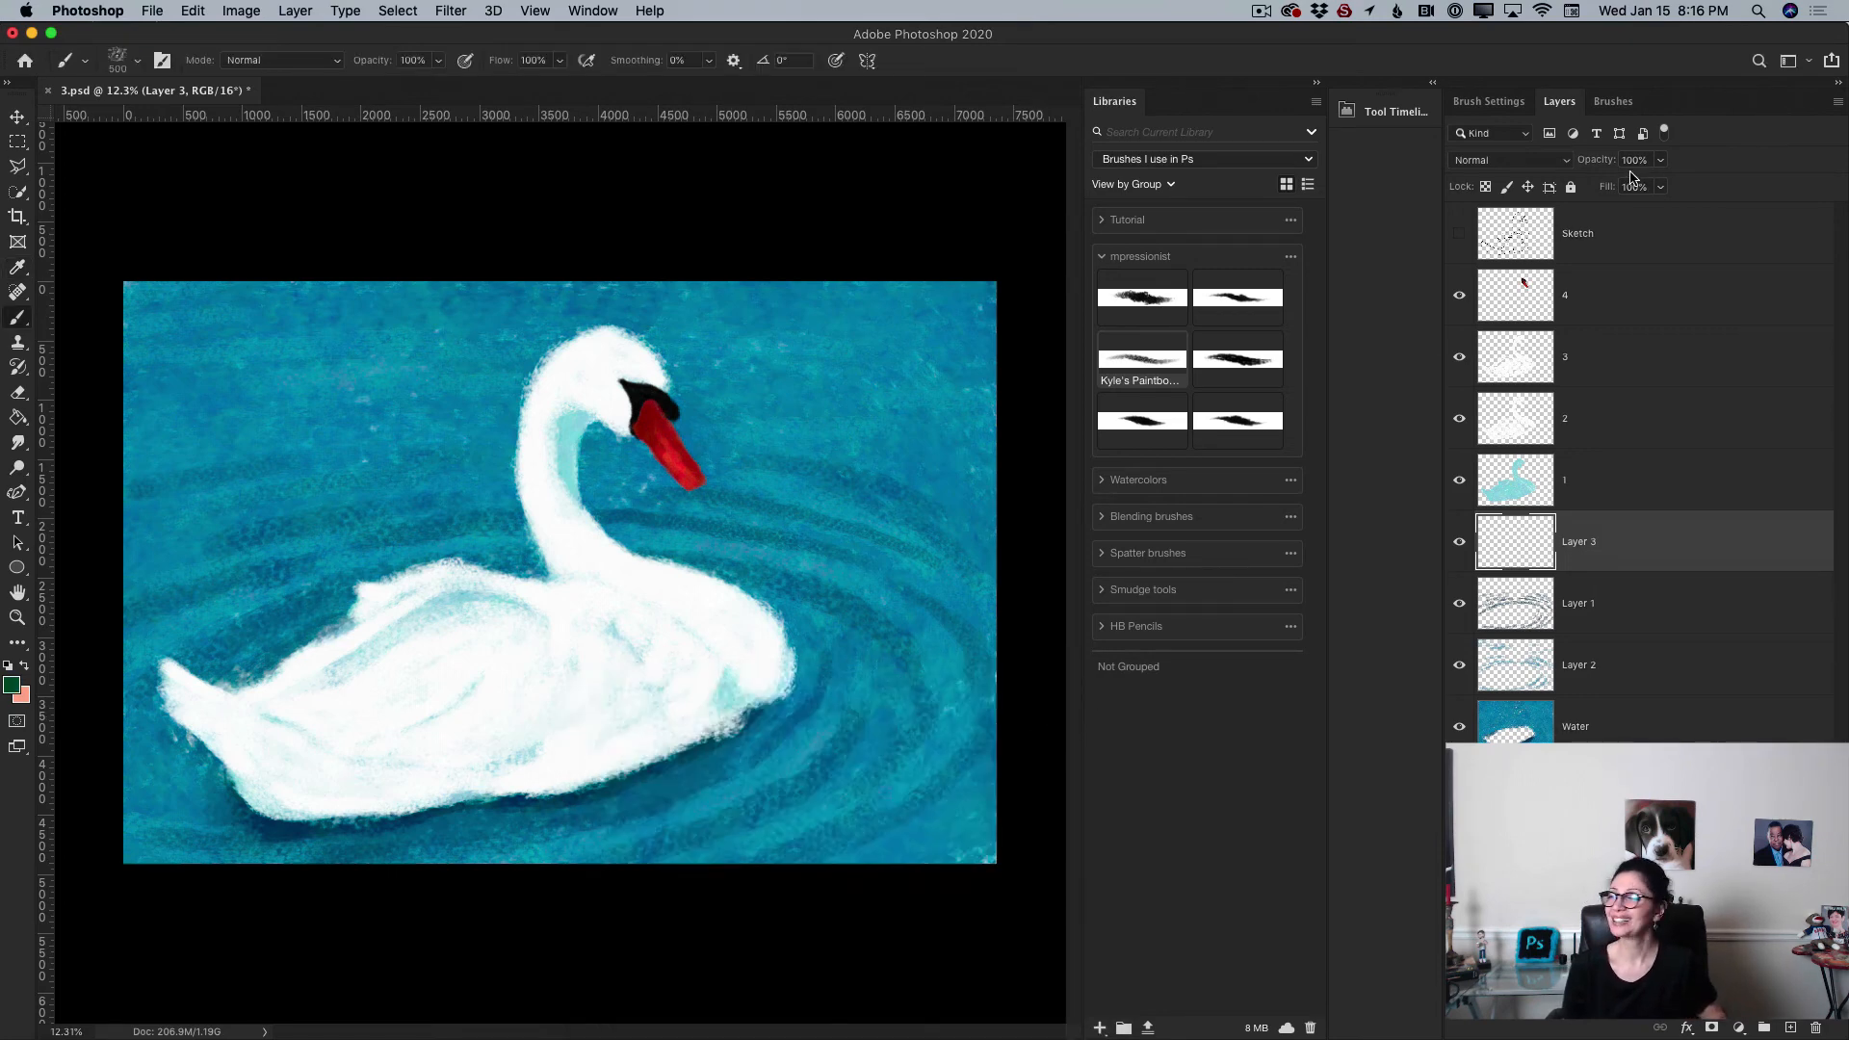
left_click(1660, 160)
left_click_drag(1660, 188, 1628, 195)
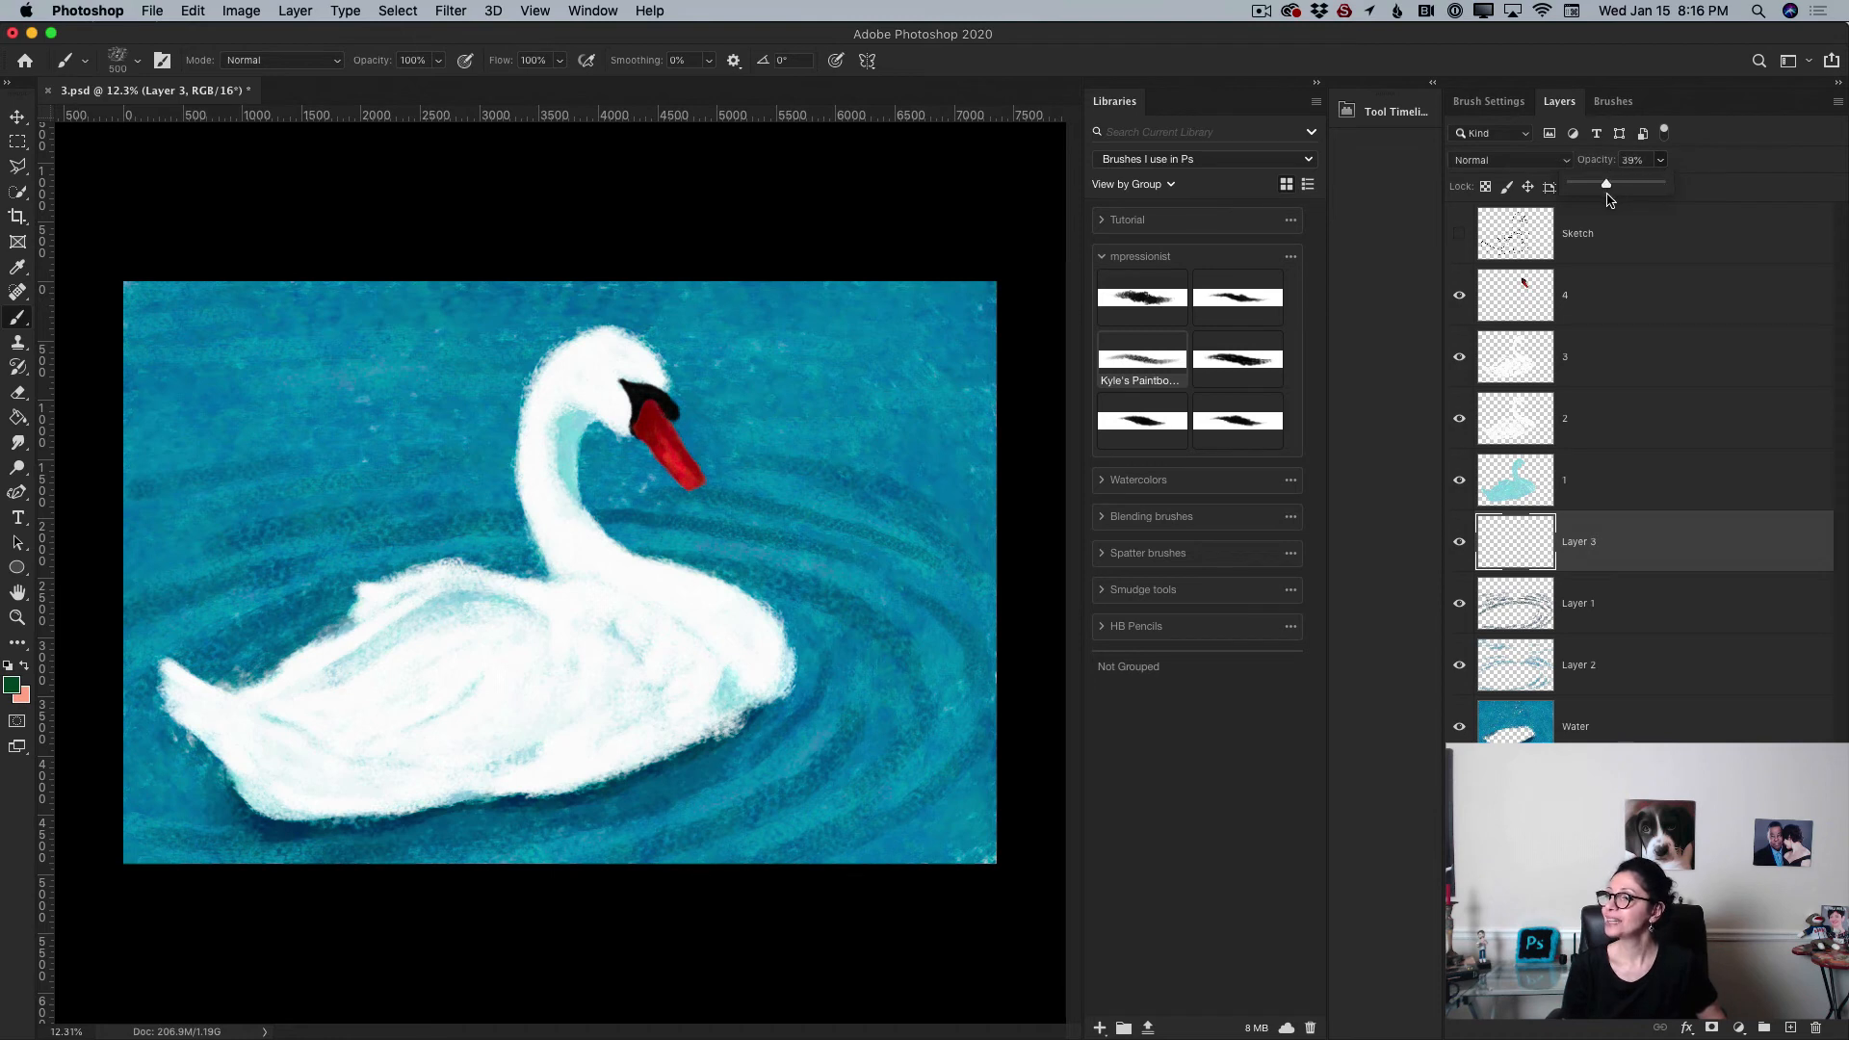
mouse_move(774, 600)
left_mouse_down()
mouse_move(778, 688)
mouse_move(830, 694)
mouse_move(864, 727)
left_mouse_up()
key("bracketright")
key("bracketright")
key("bracketright")
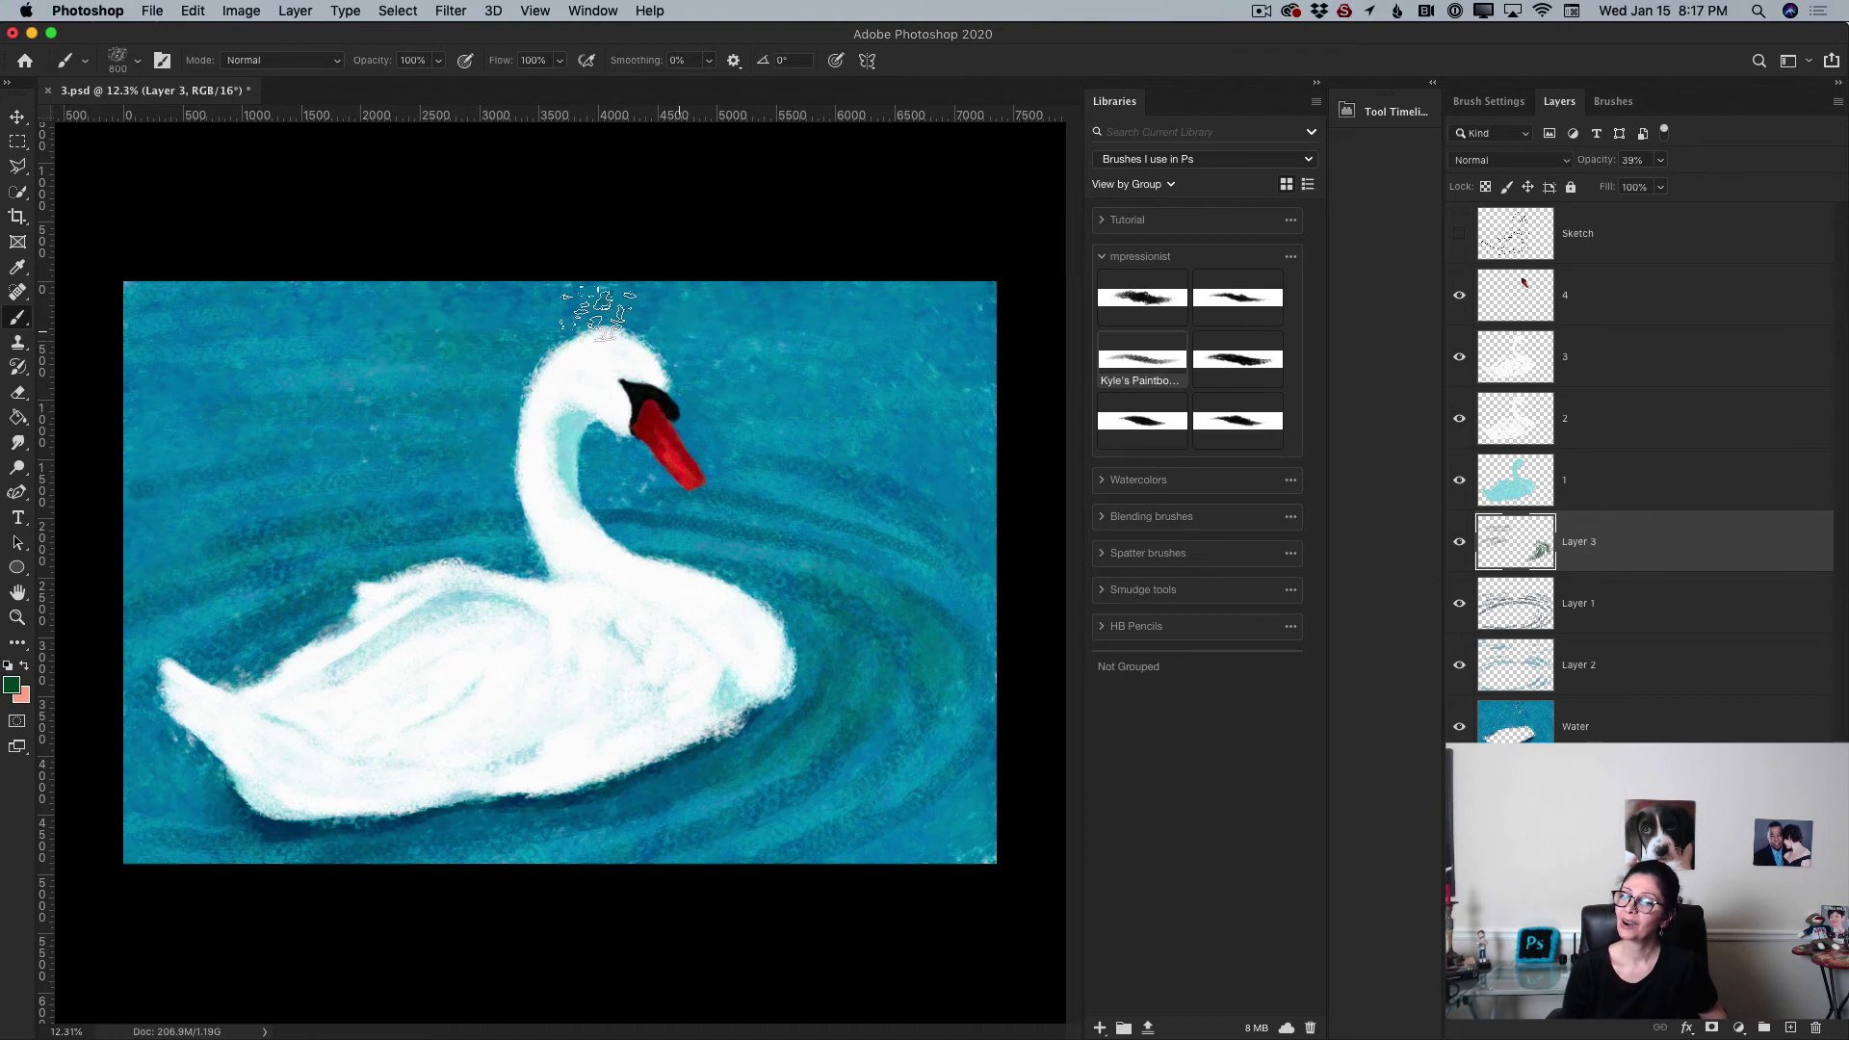
mouse_move(714, 376)
left_mouse_down()
mouse_move(722, 425)
mouse_move(763, 356)
mouse_move(821, 404)
mouse_move(903, 332)
left_mouse_up()
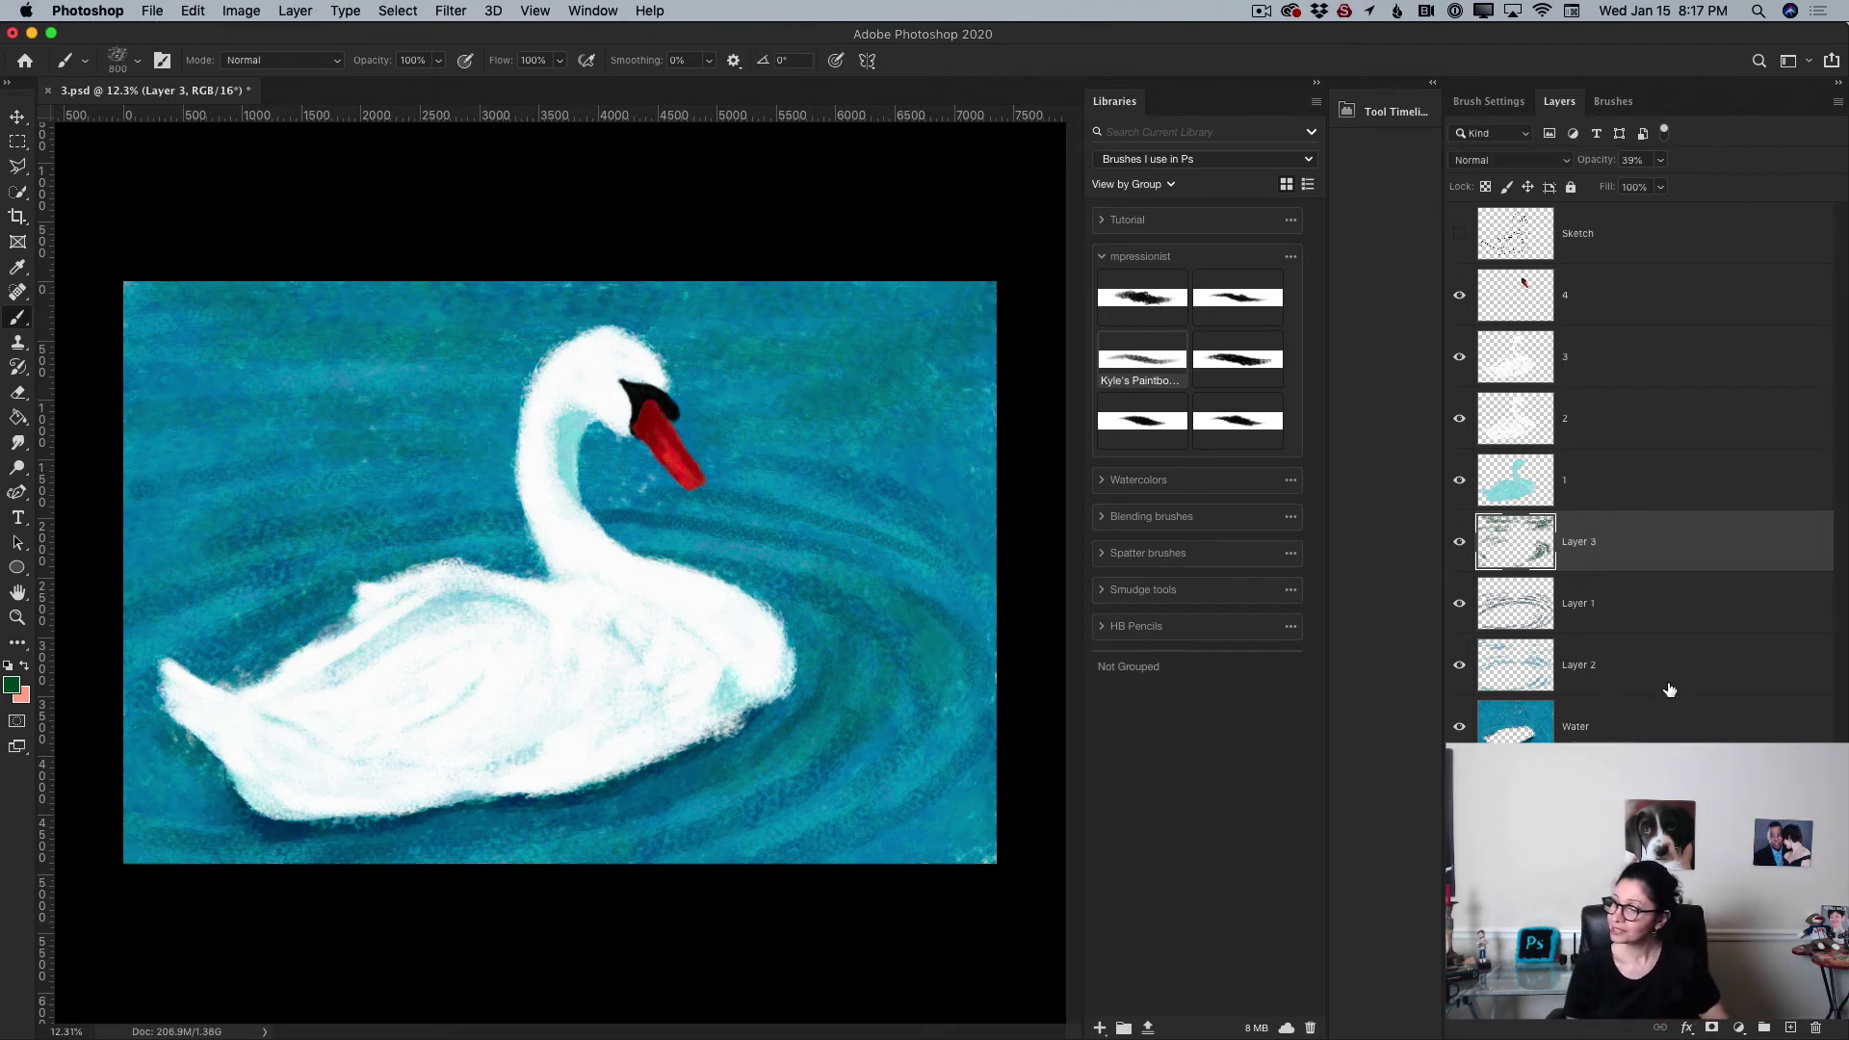
Step: Select all the water layers from Layer 3 down to Water and merge them
left_click(1660, 738, "shift")
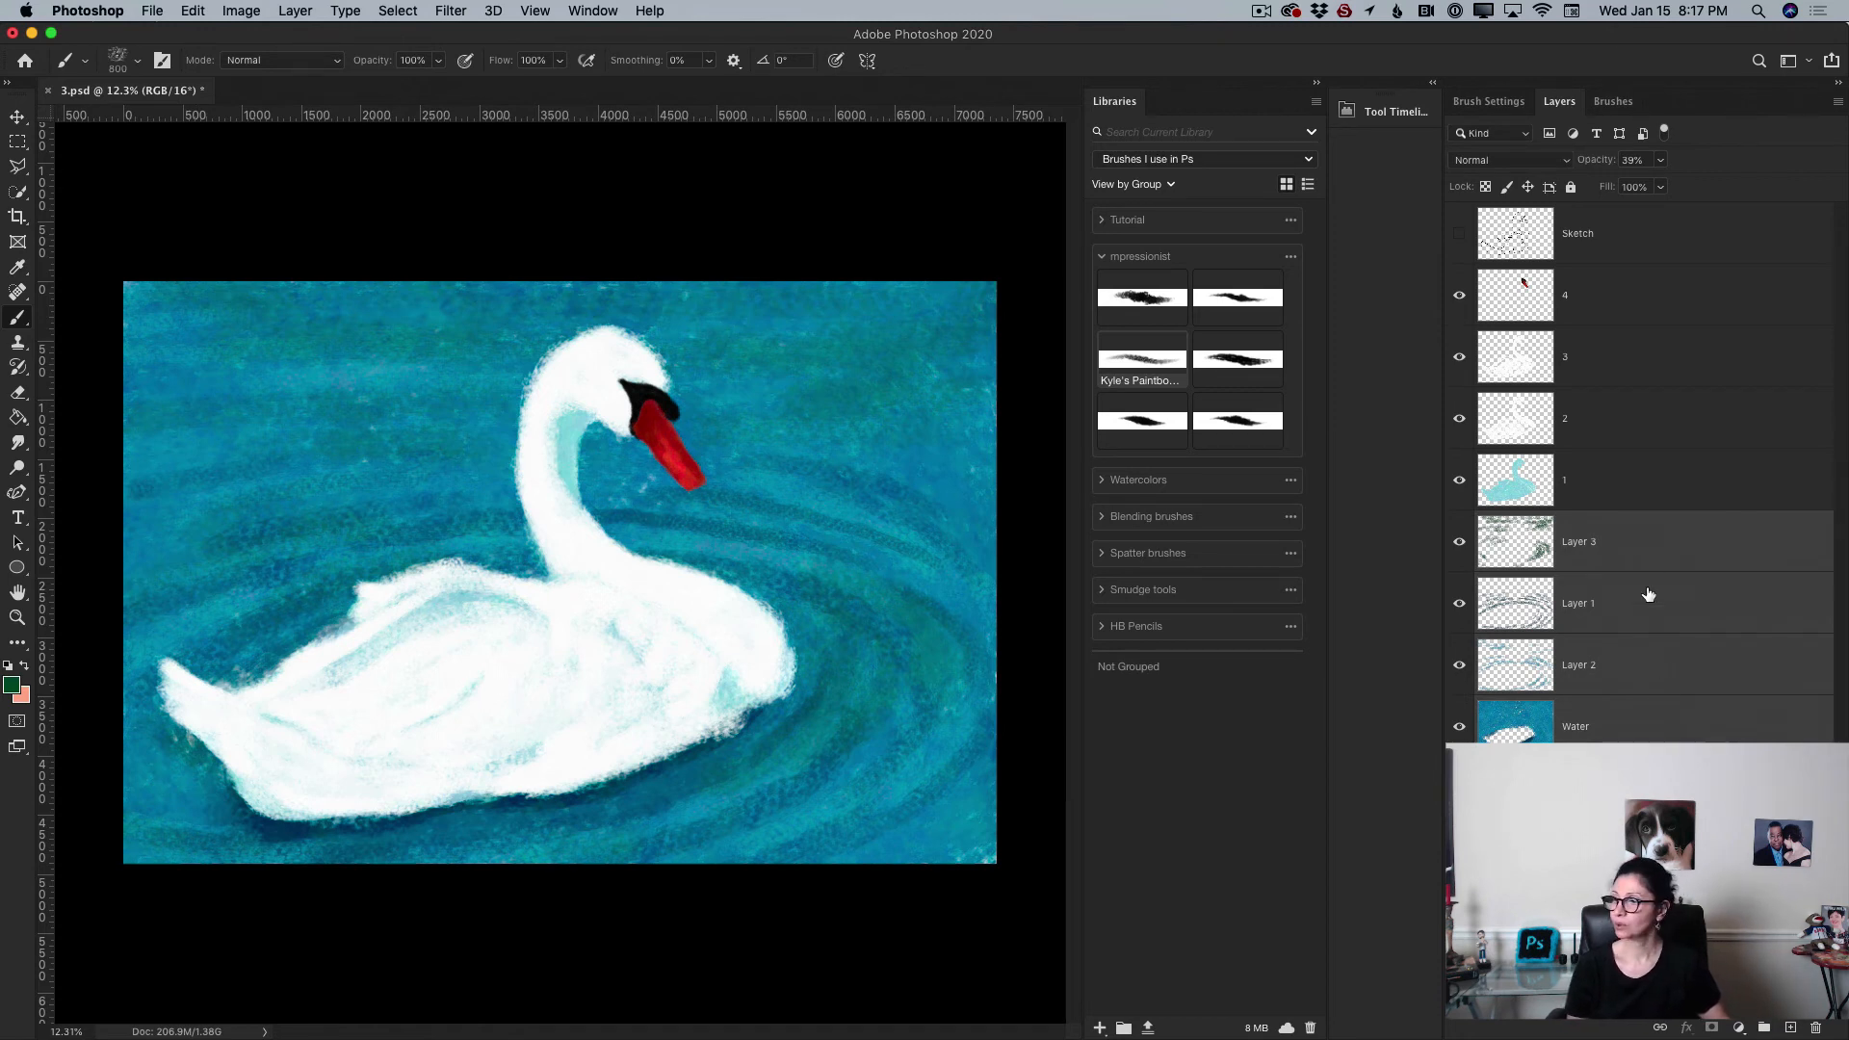
left_click(1837, 102)
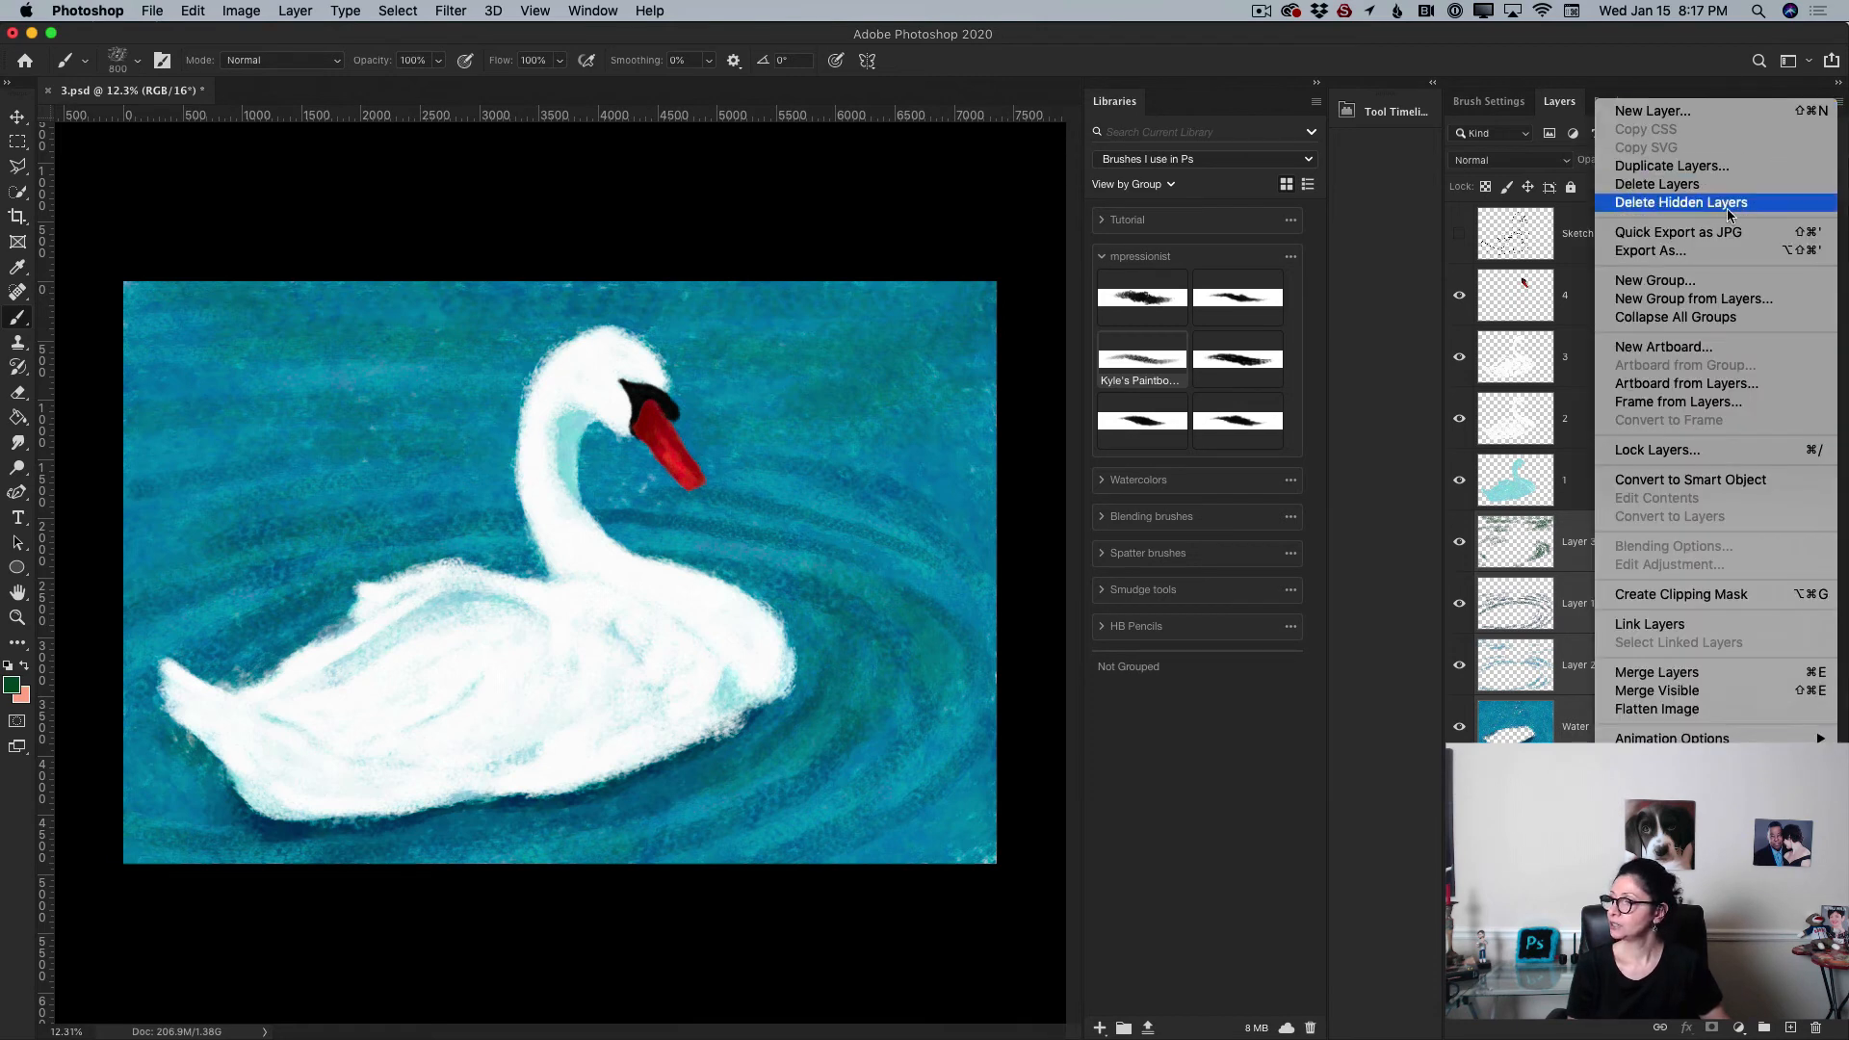
left_click(1745, 678)
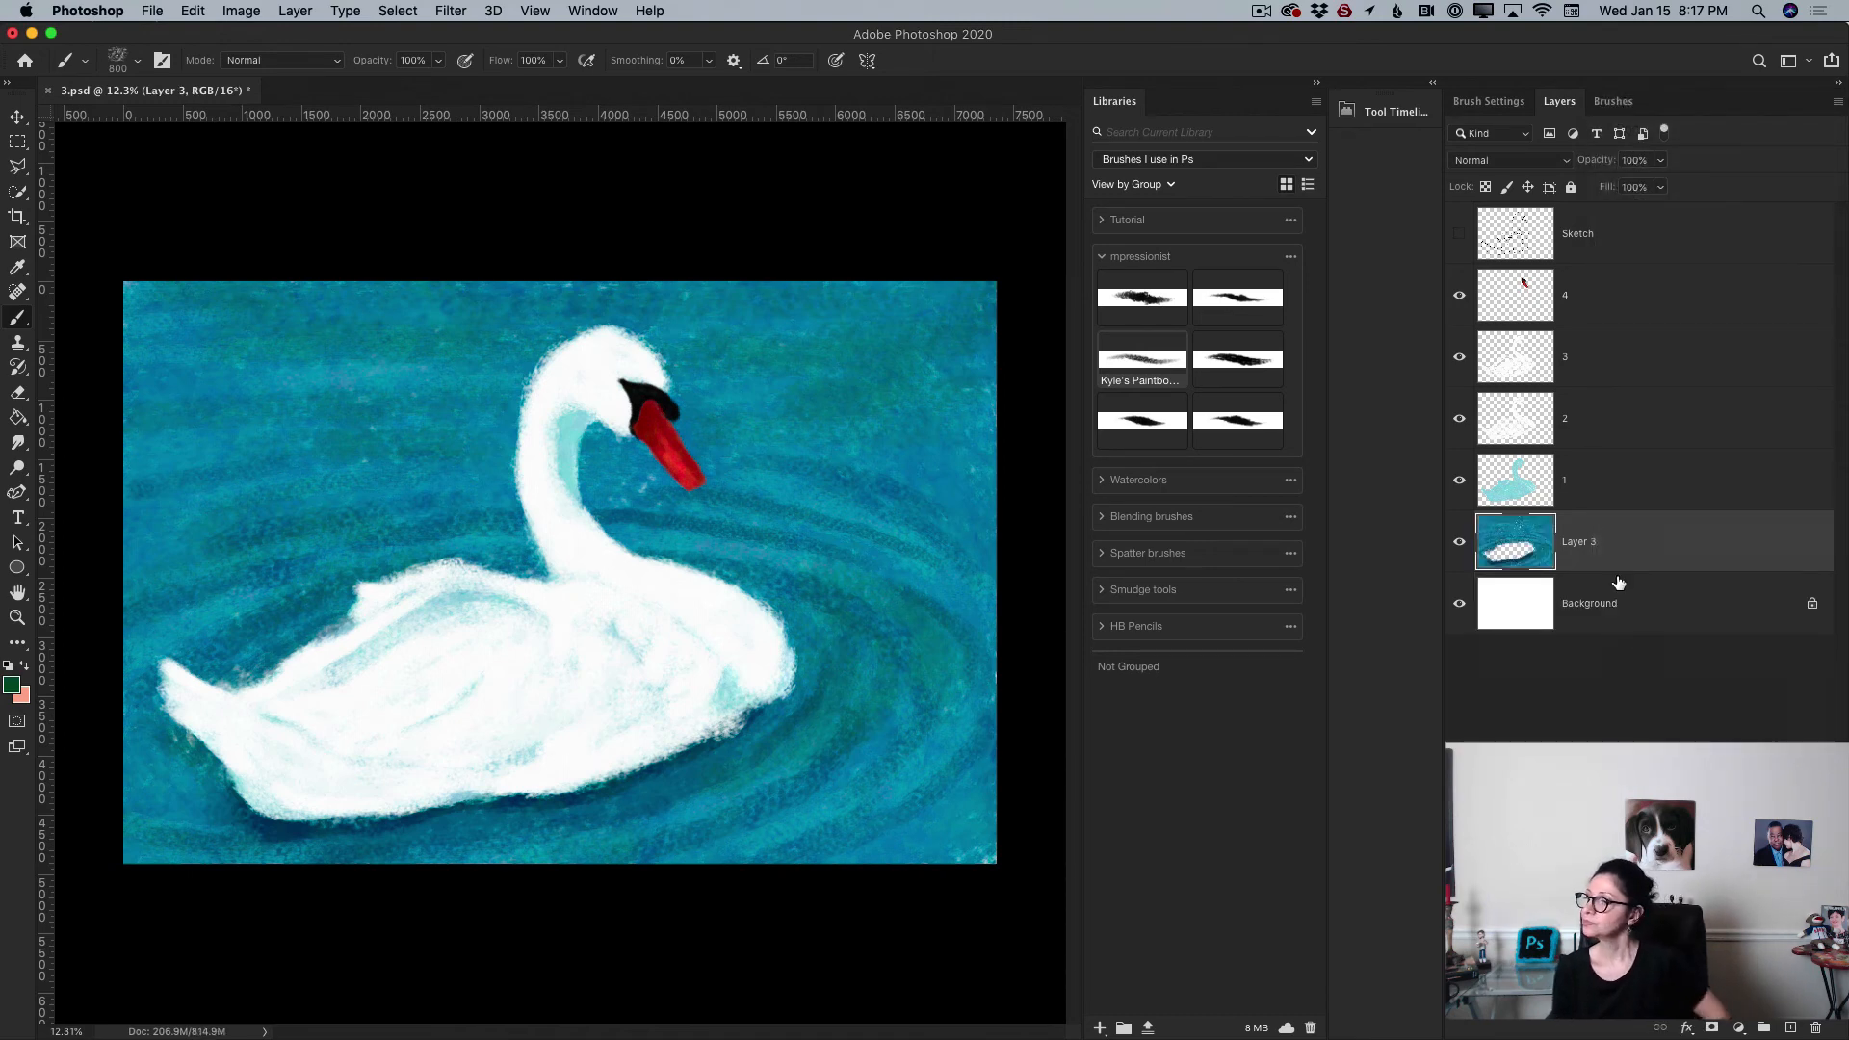
Step: Rename the merged layer as Water
double_click(1588, 545)
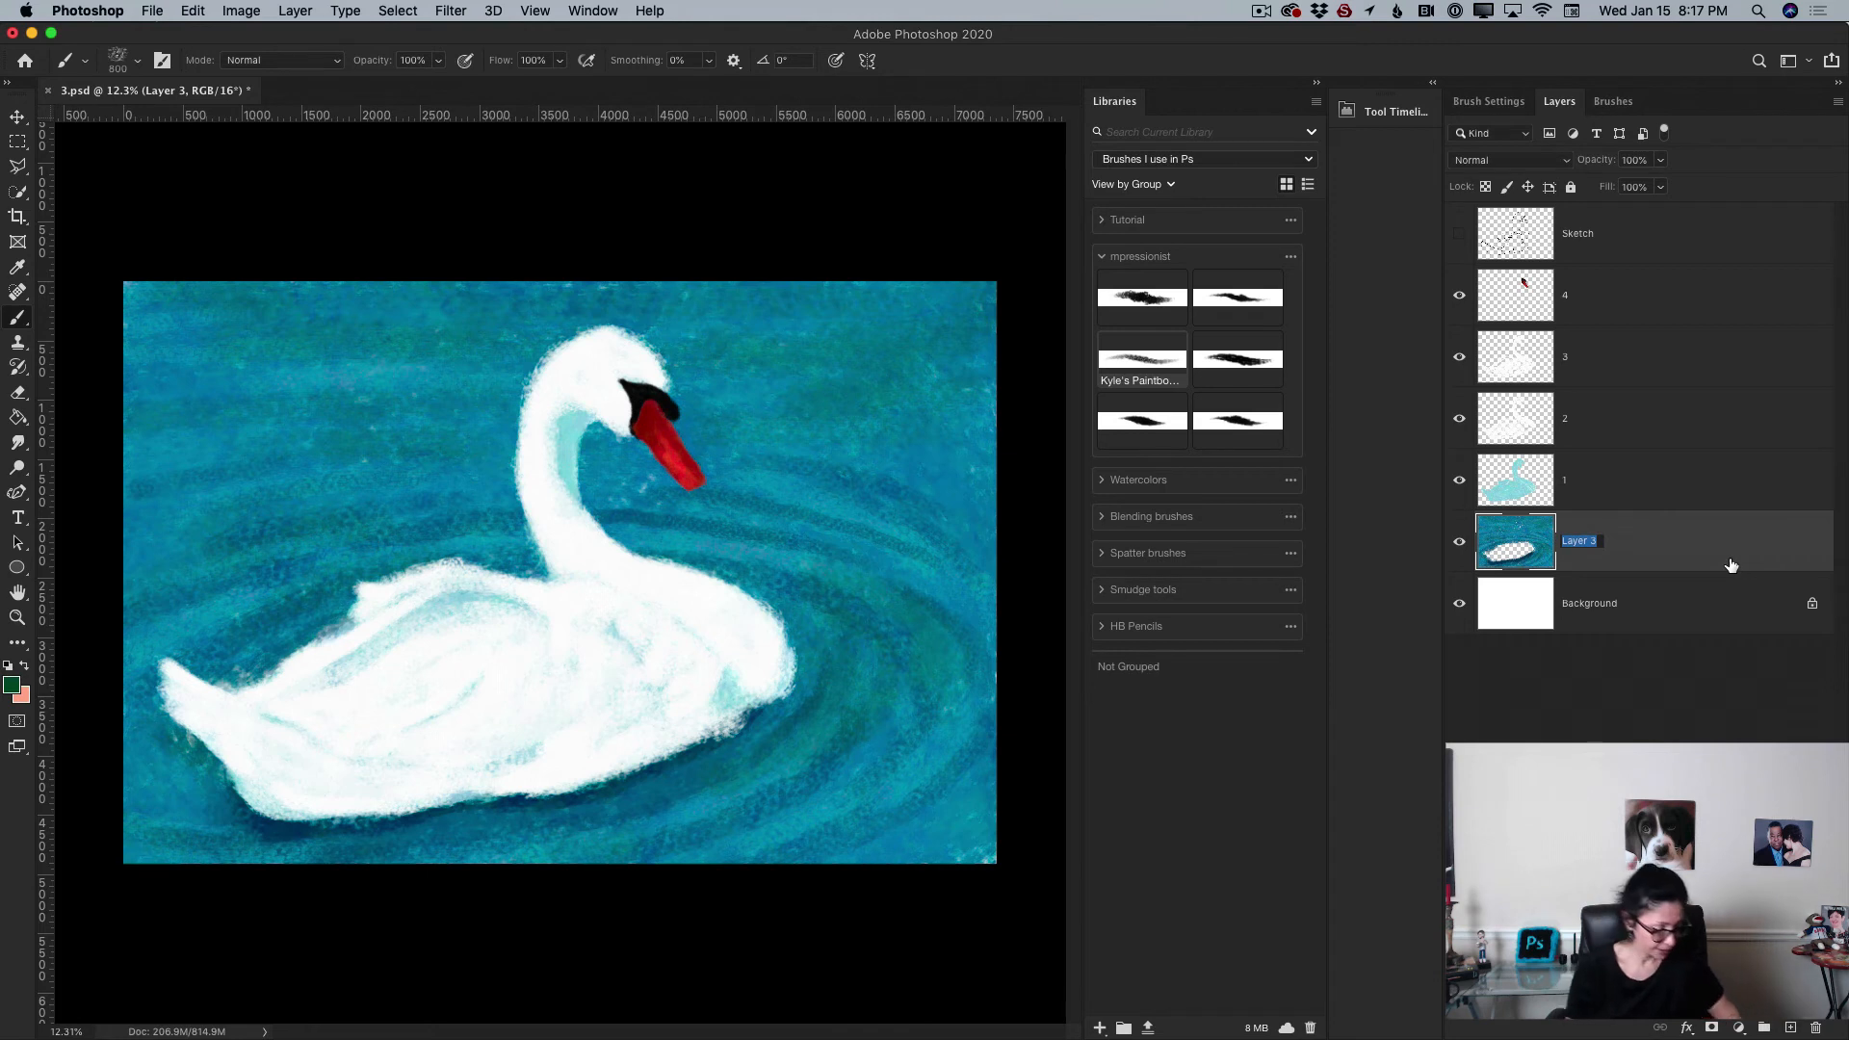
type("Water")
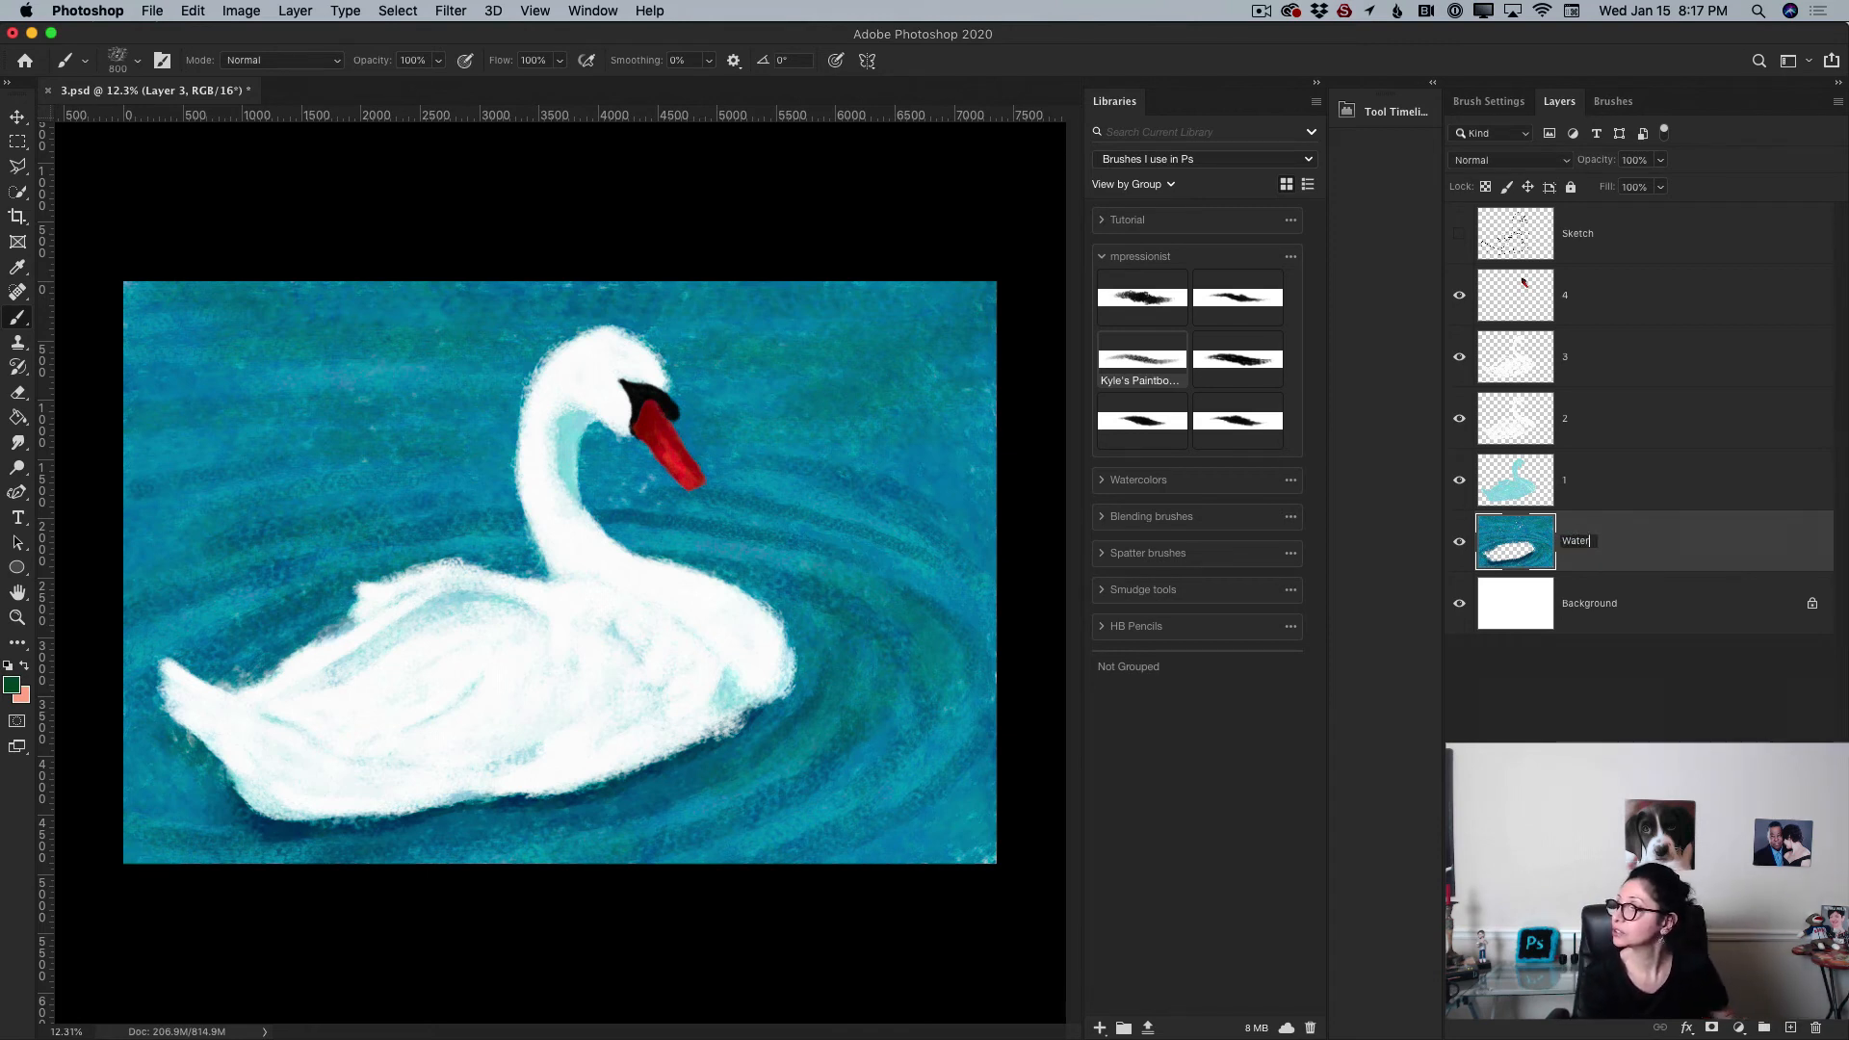
key("Return")
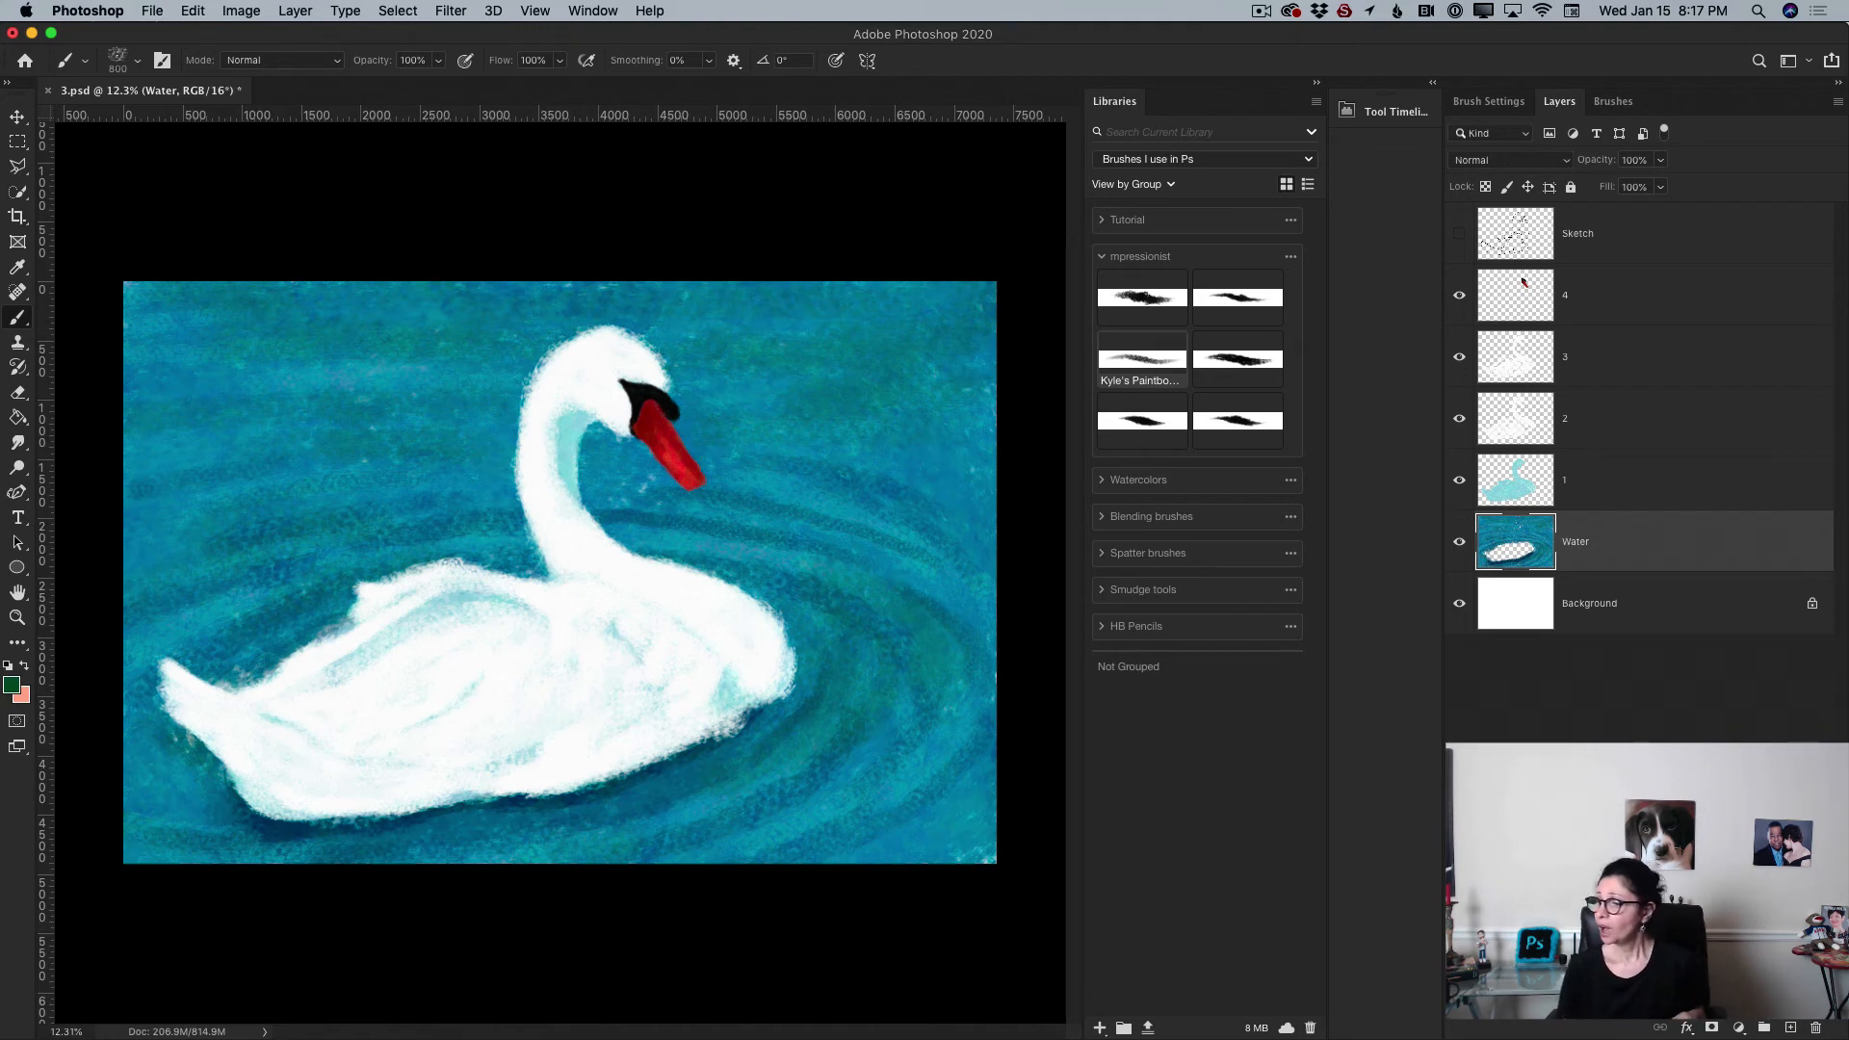
Step: Add a new layer and set the foreground color to almost white
left_click(1791, 1027)
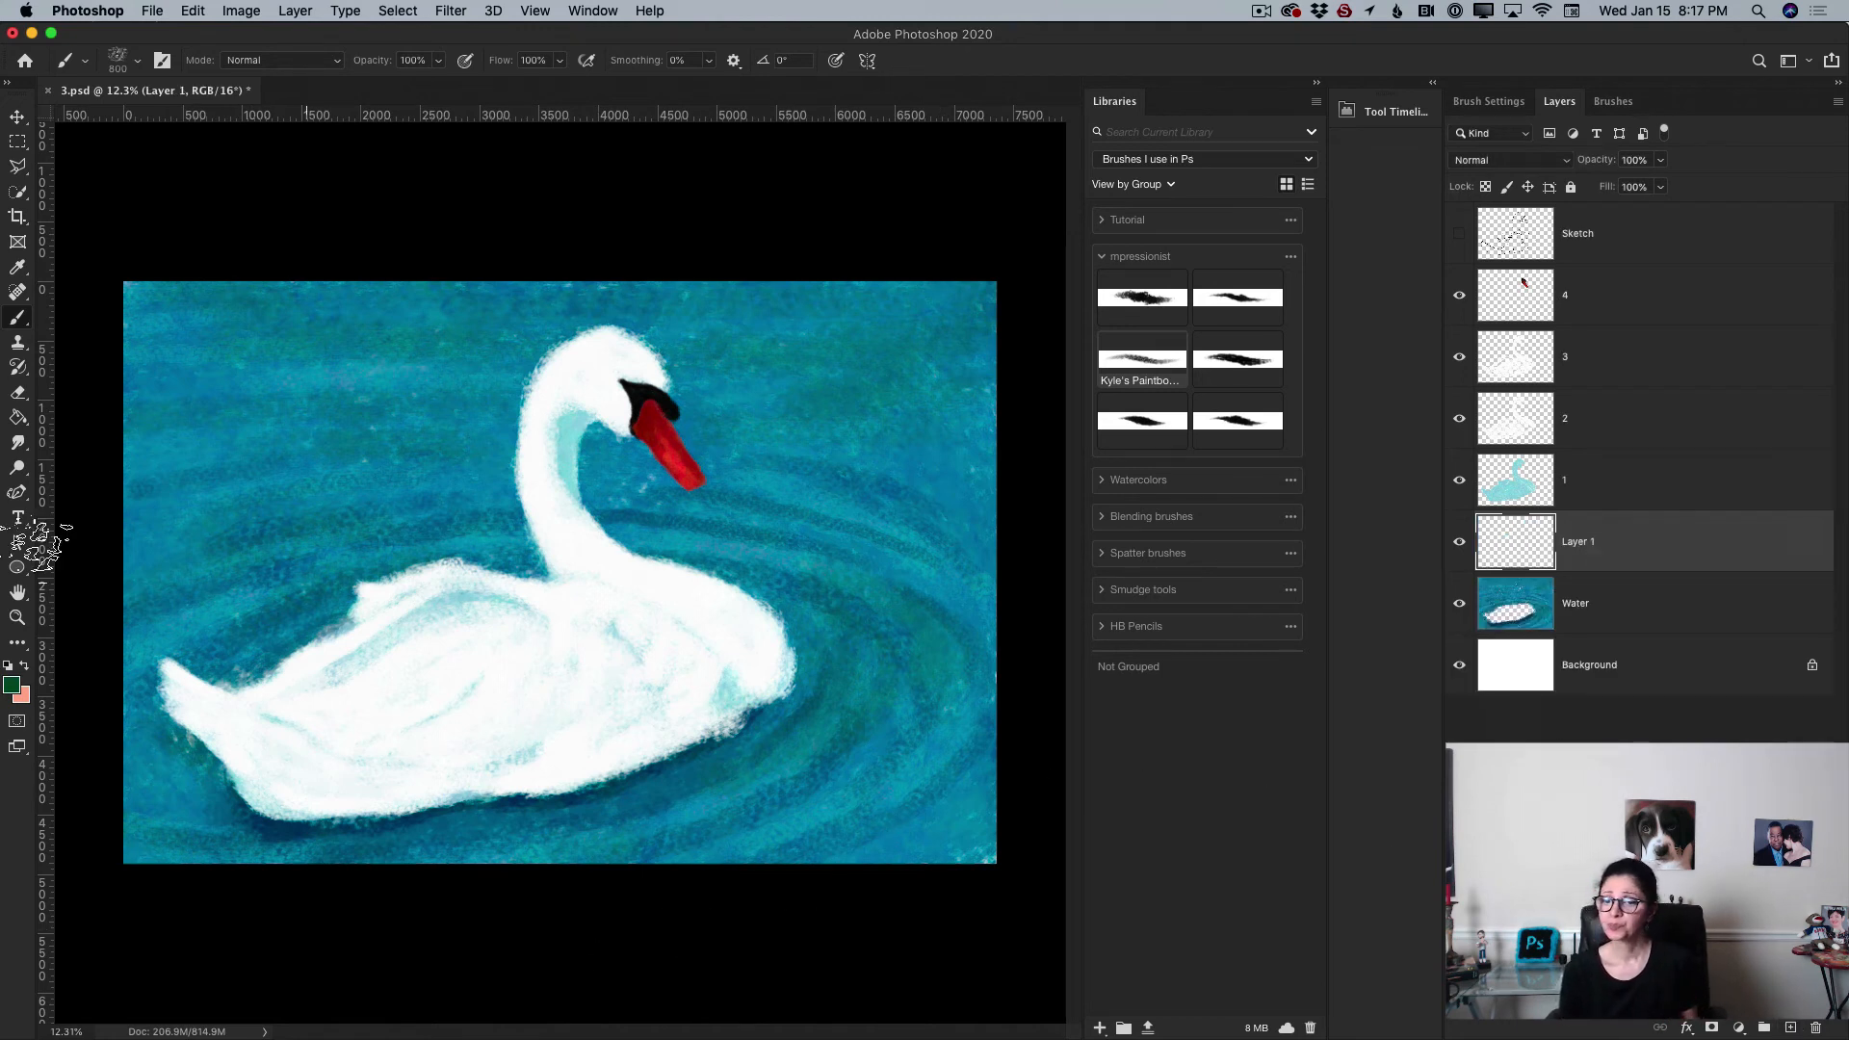
left_click(12, 686)
left_click(616, 749)
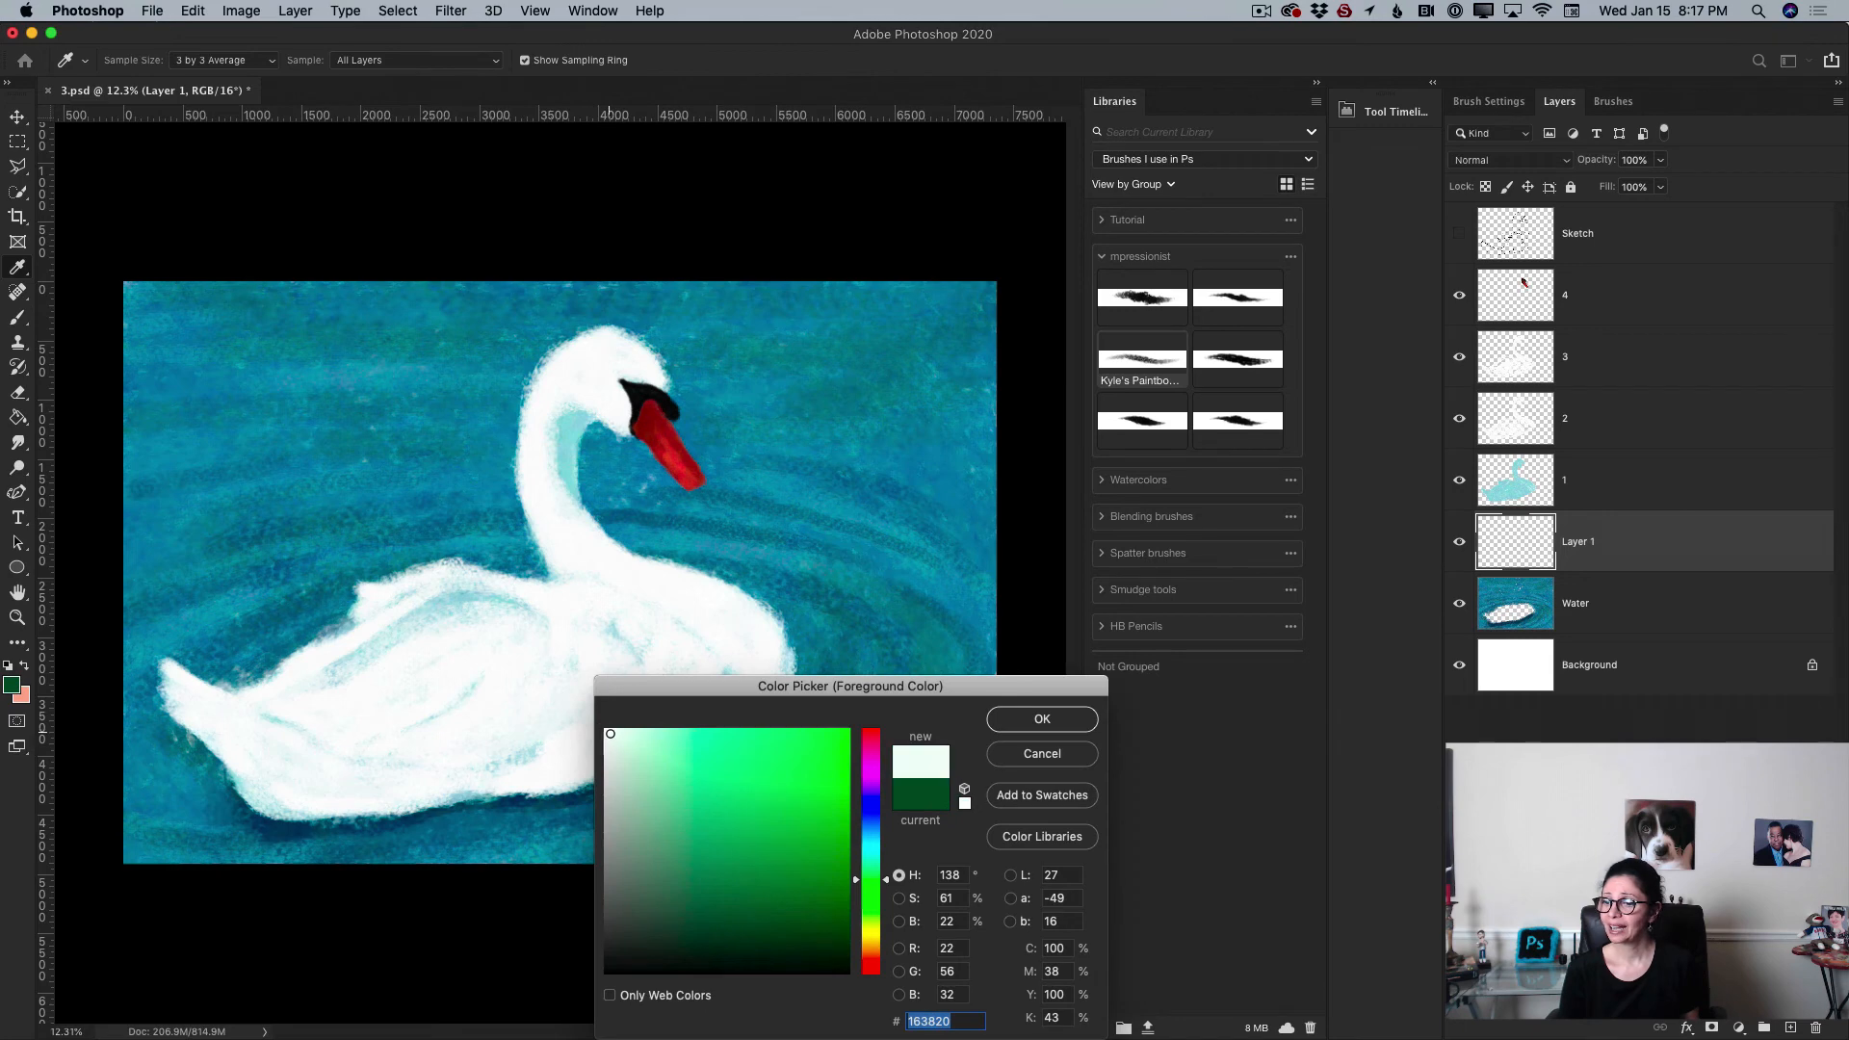
left_click(1054, 717)
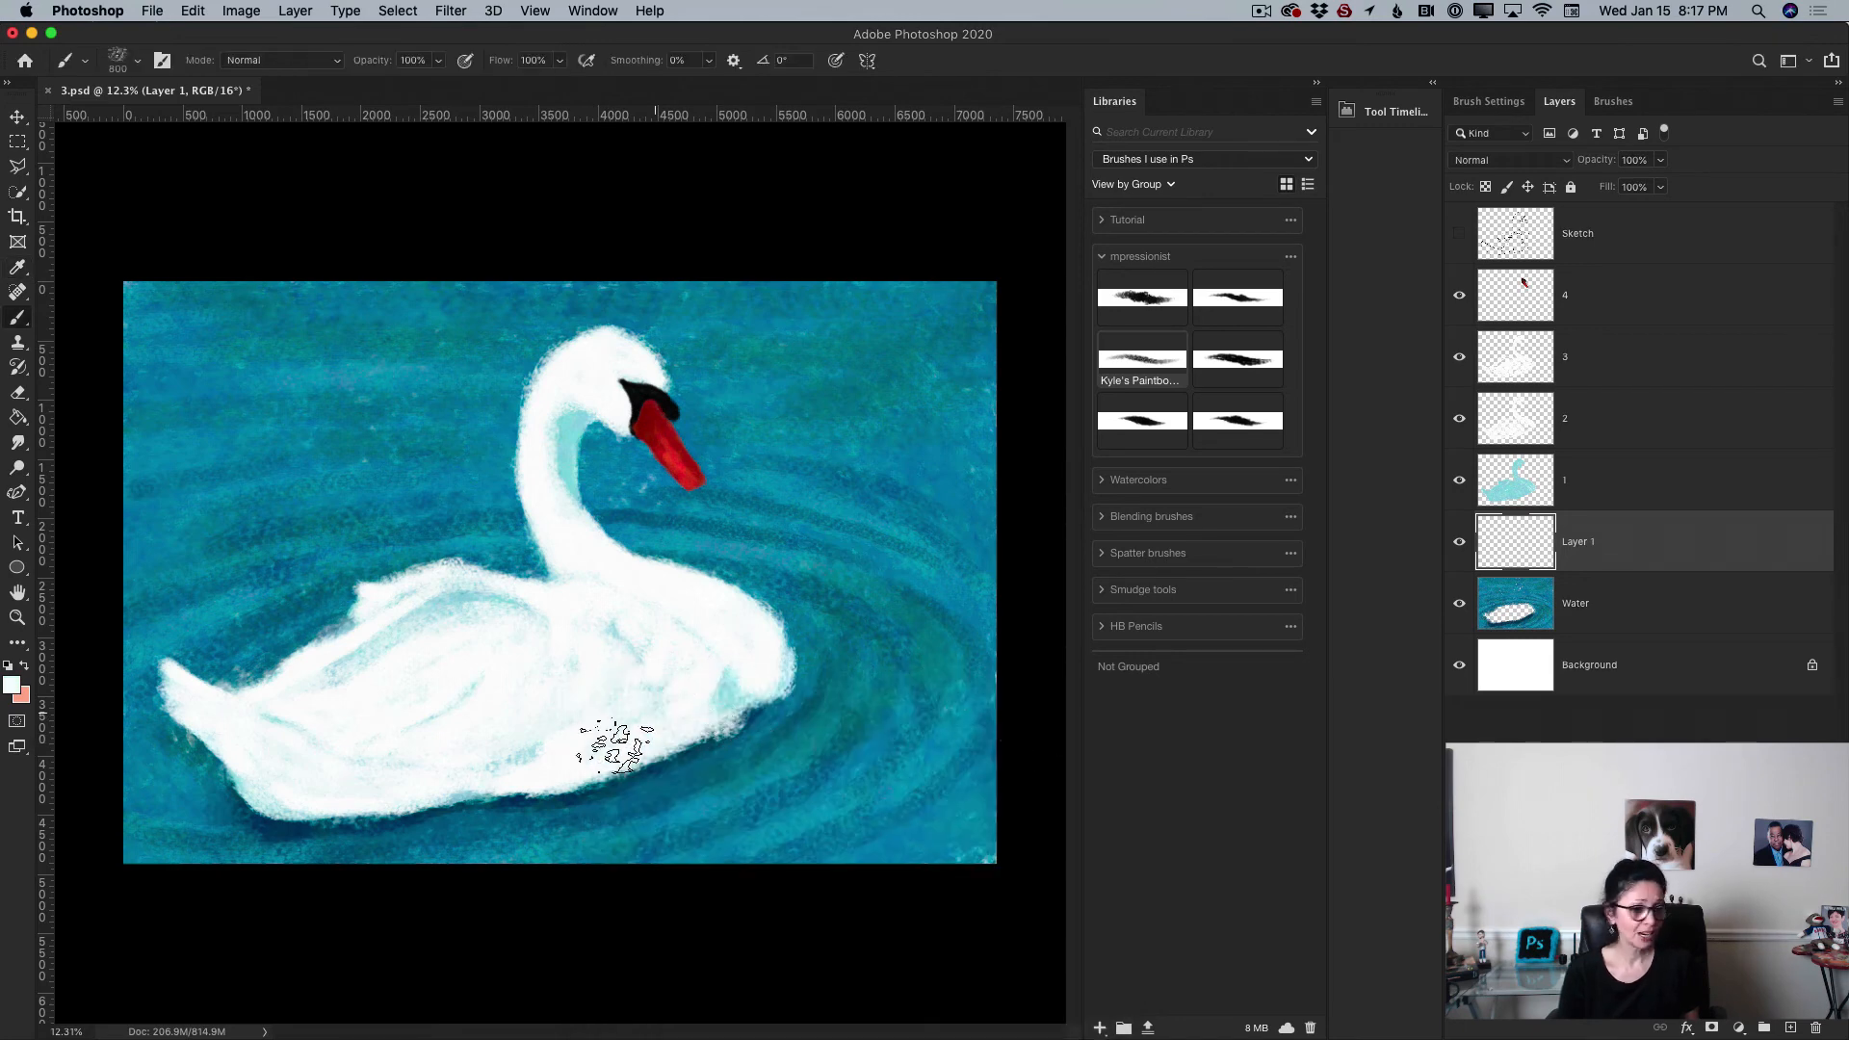
Step: Paint light reflection strokes on the water around the swan's belly and sides
mouse_move(551, 807)
left_mouse_down()
mouse_move(658, 752)
mouse_move(558, 803)
mouse_move(506, 806)
mouse_move(701, 761)
left_mouse_up()
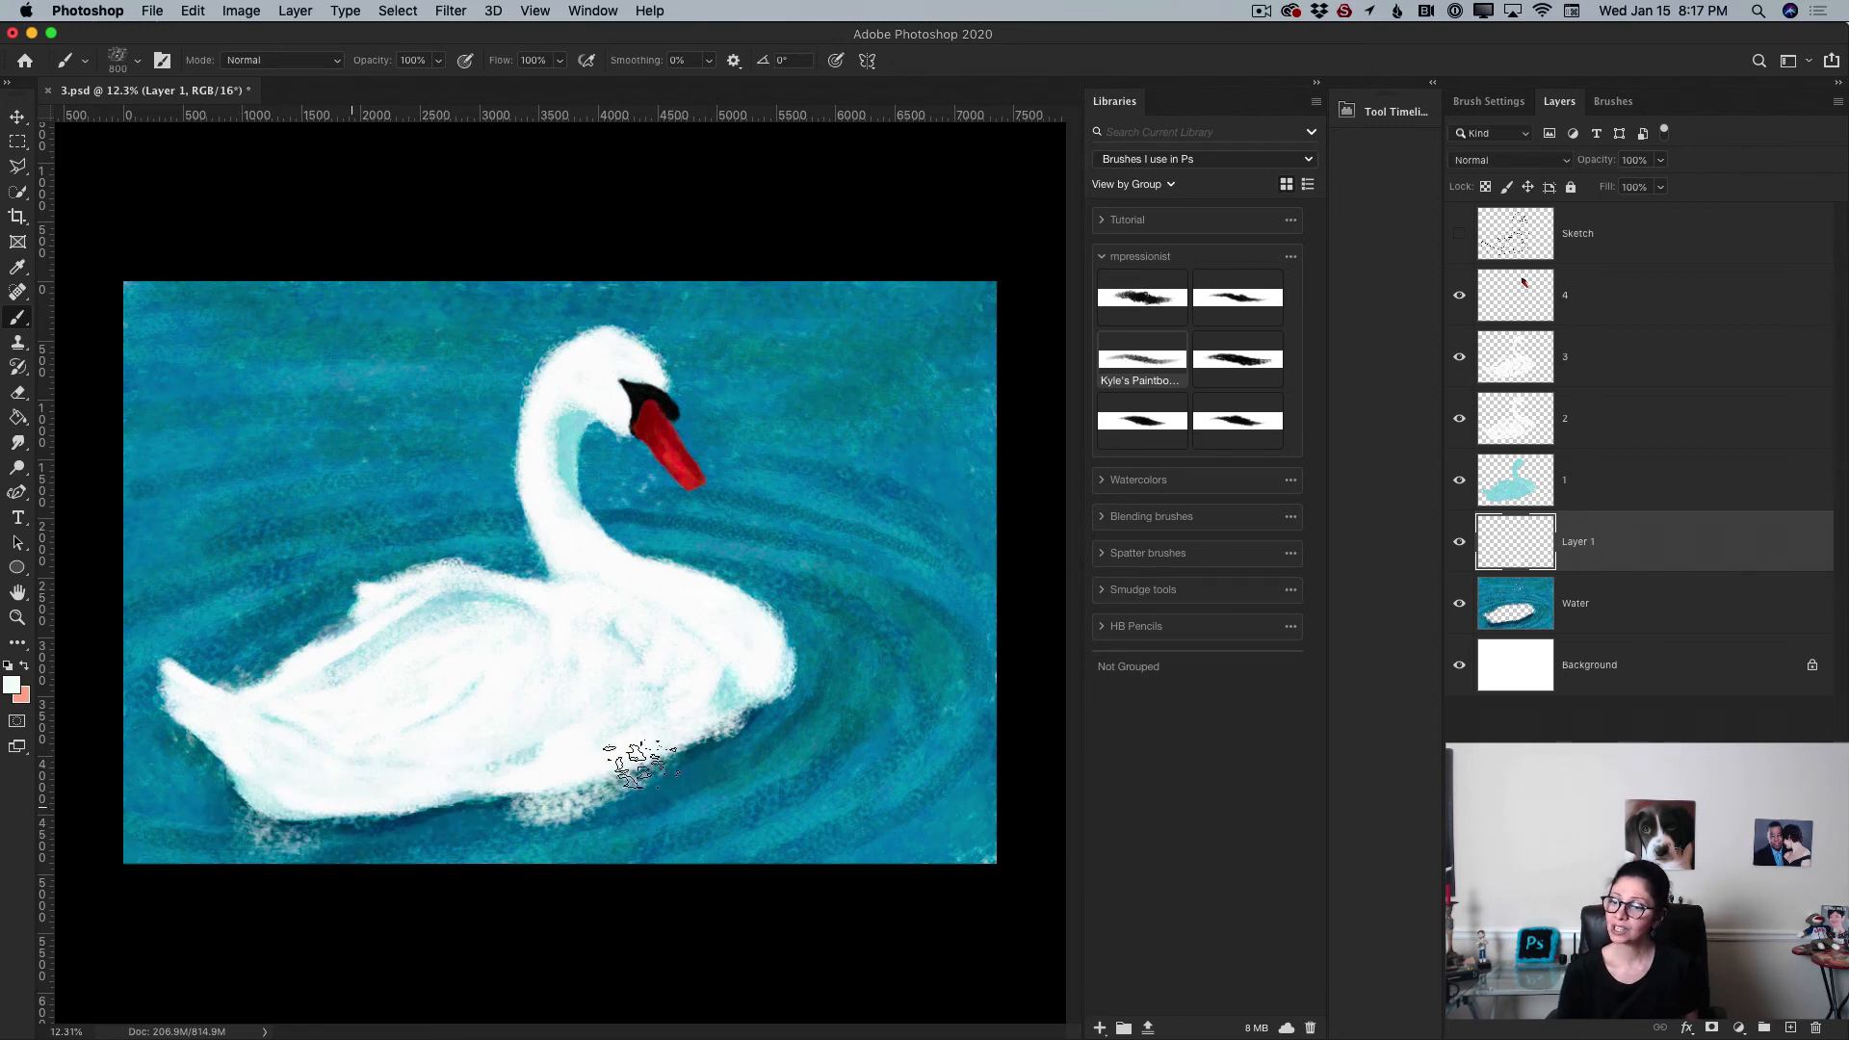
left_click_drag(761, 762, 839, 682)
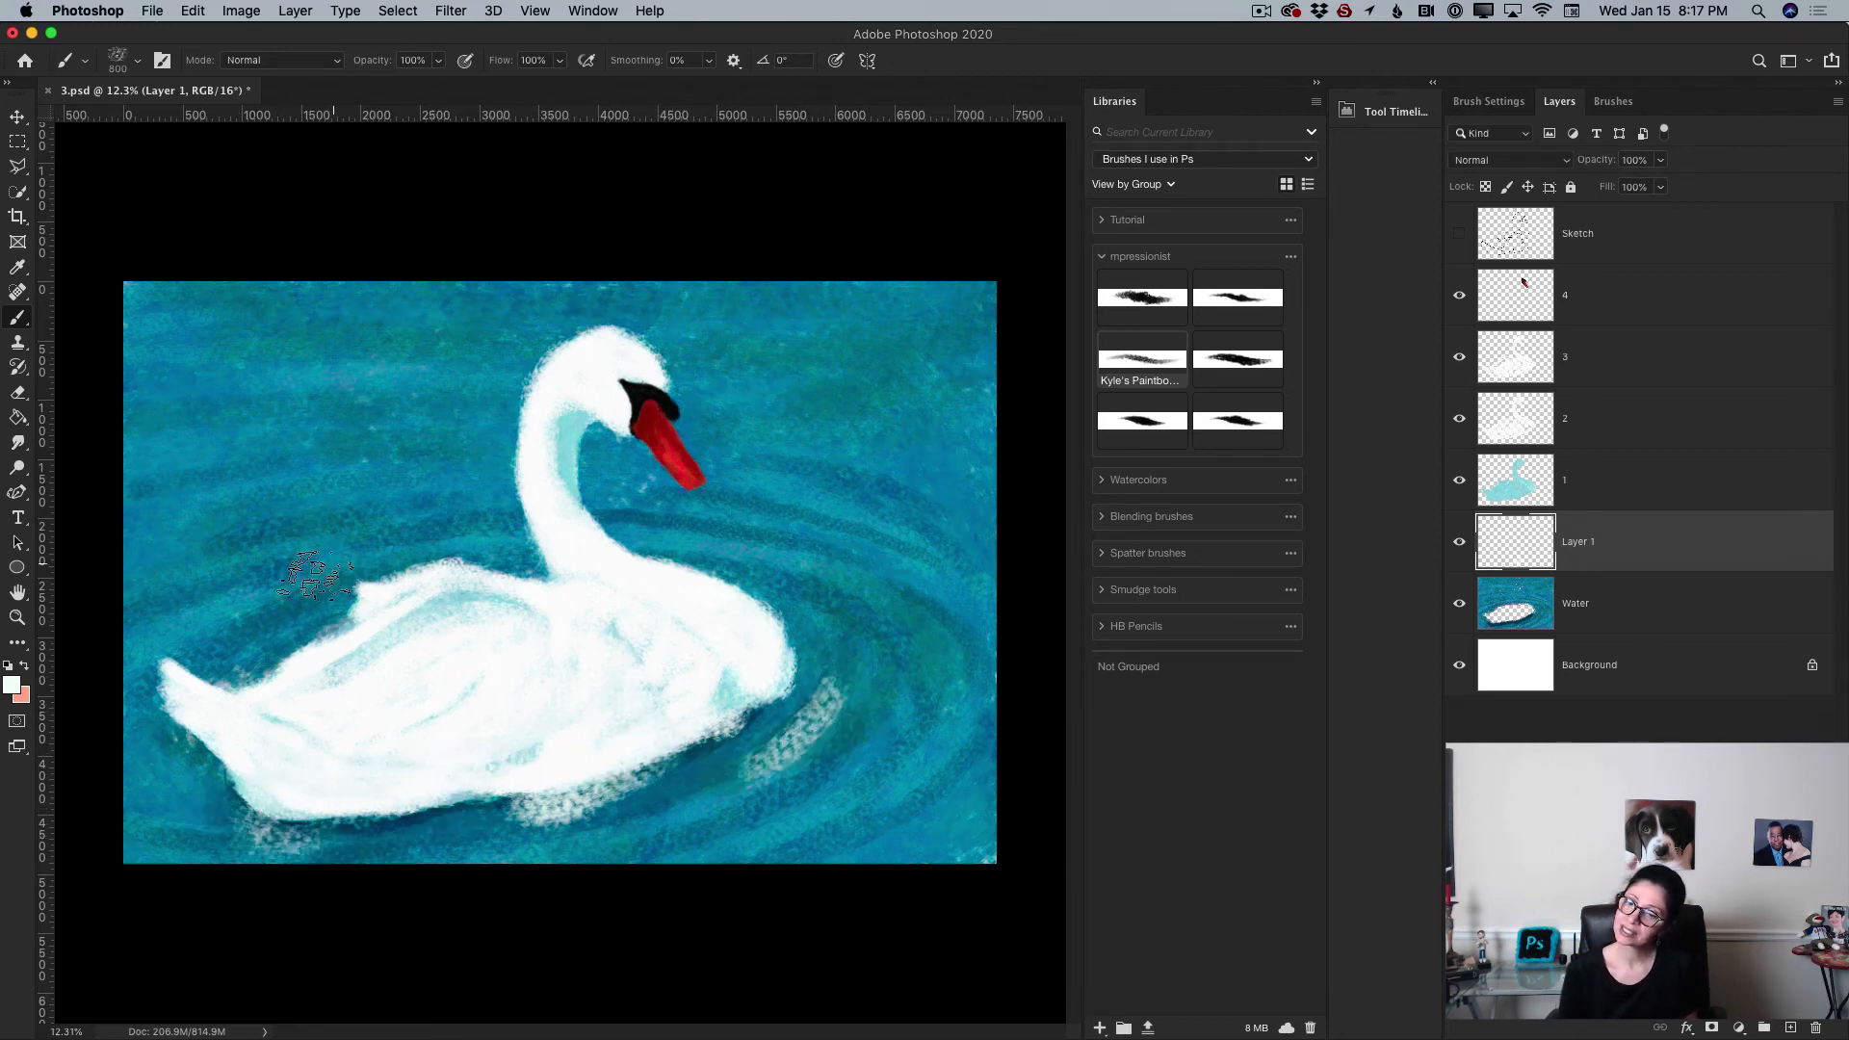
left_click_drag(312, 566, 243, 657)
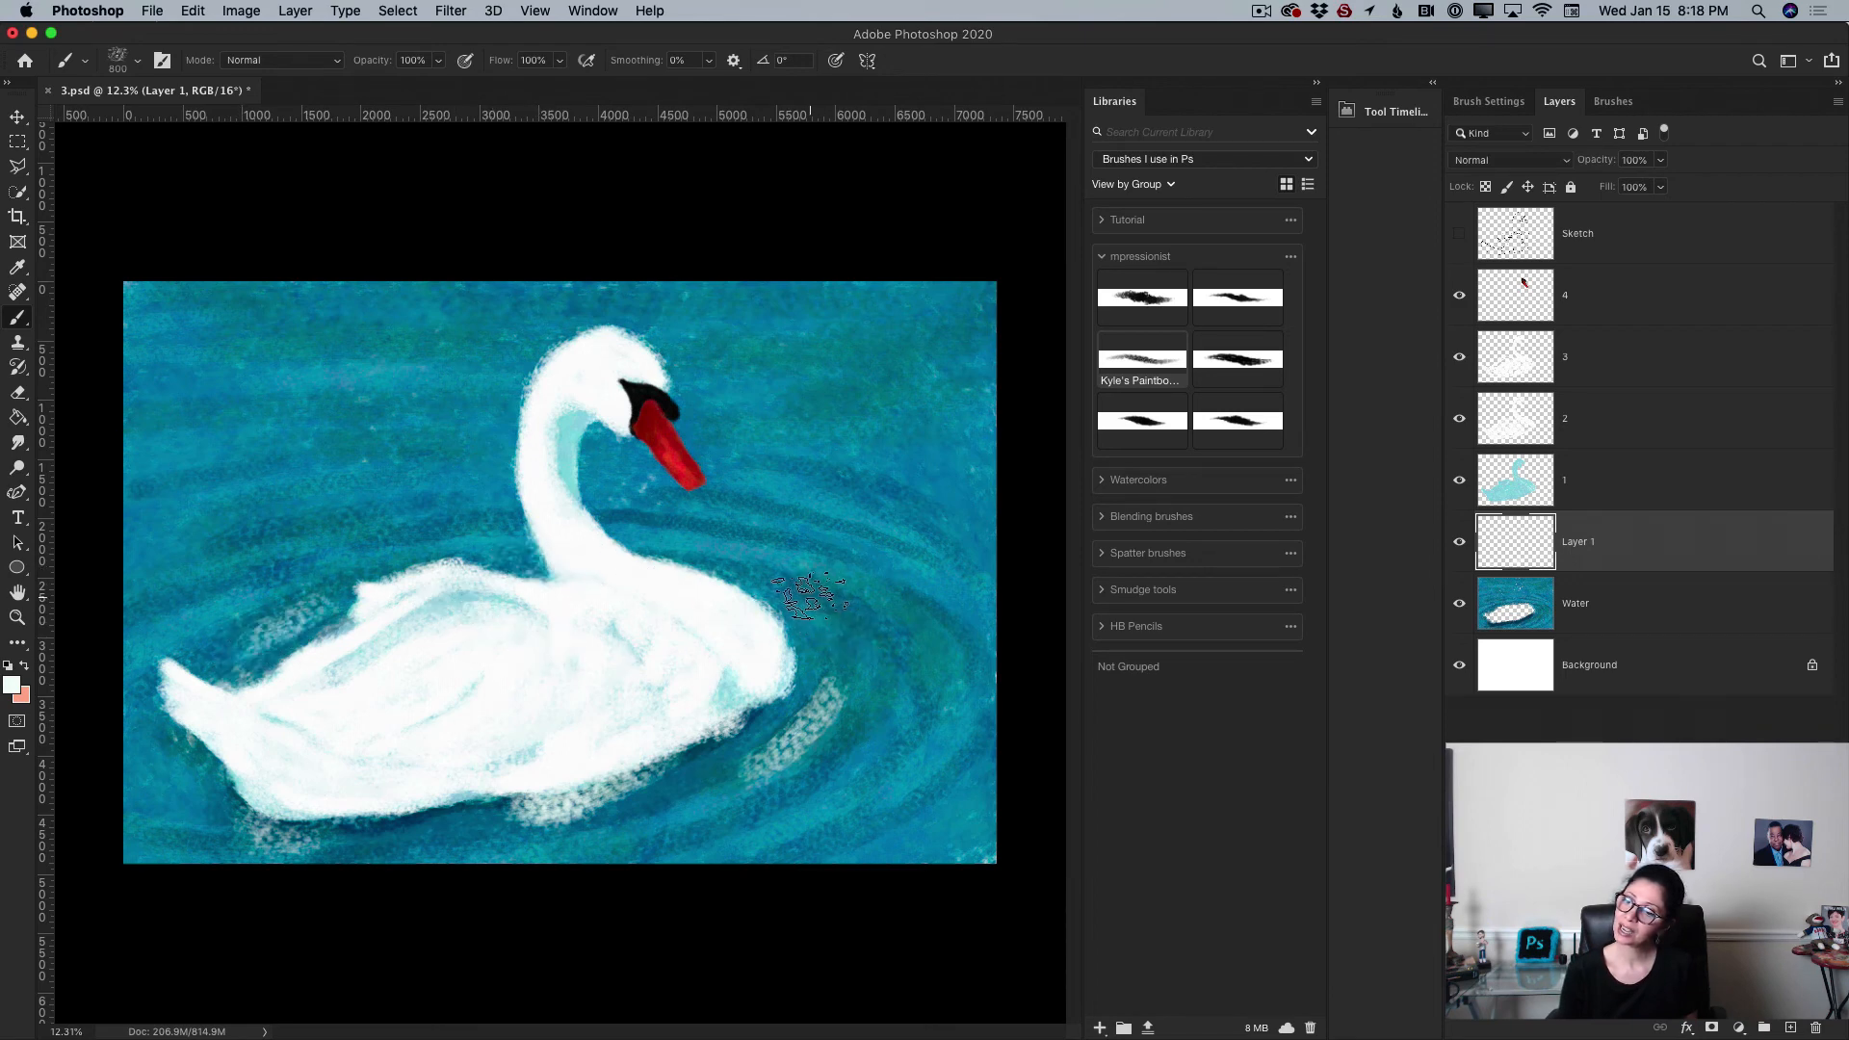
left_click_drag(805, 604, 828, 637)
Step: Set the layer opacity to 40% and paint a faint light reflection beneath the swan's belly
left_click(1660, 160)
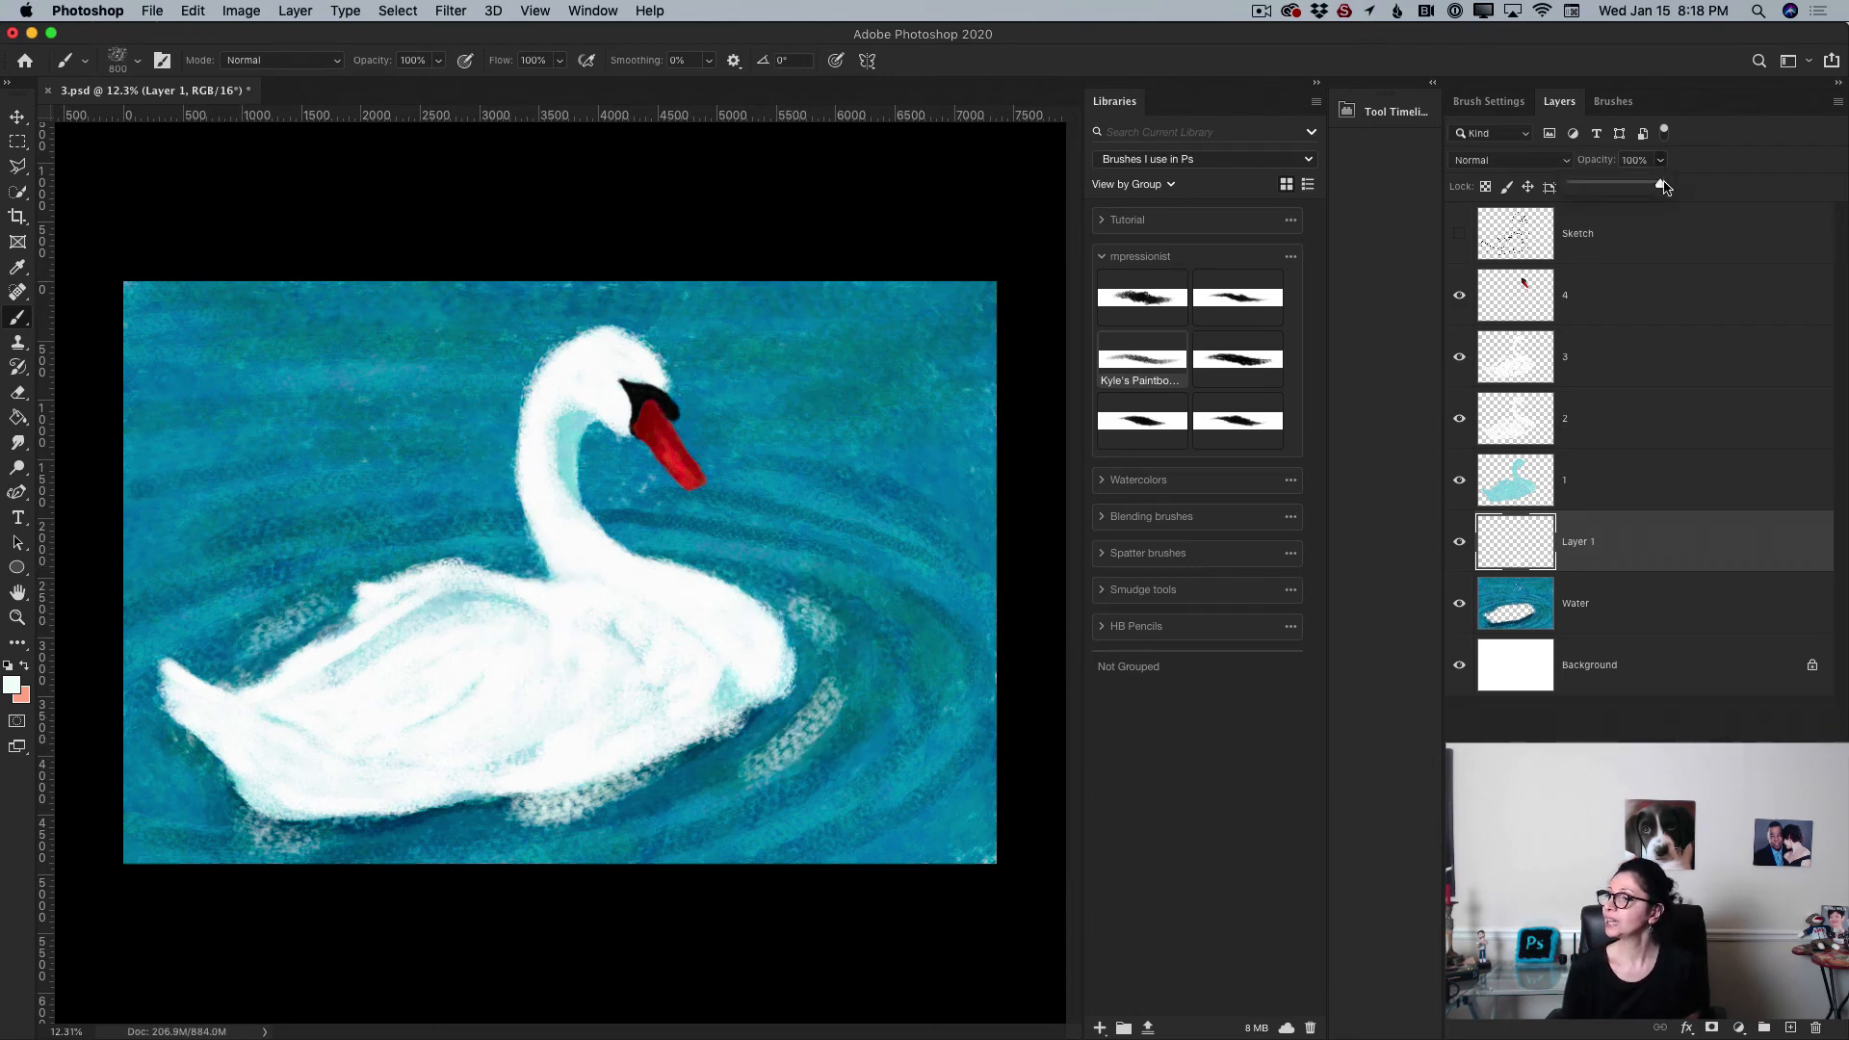
left_click_drag(1664, 183, 1598, 188)
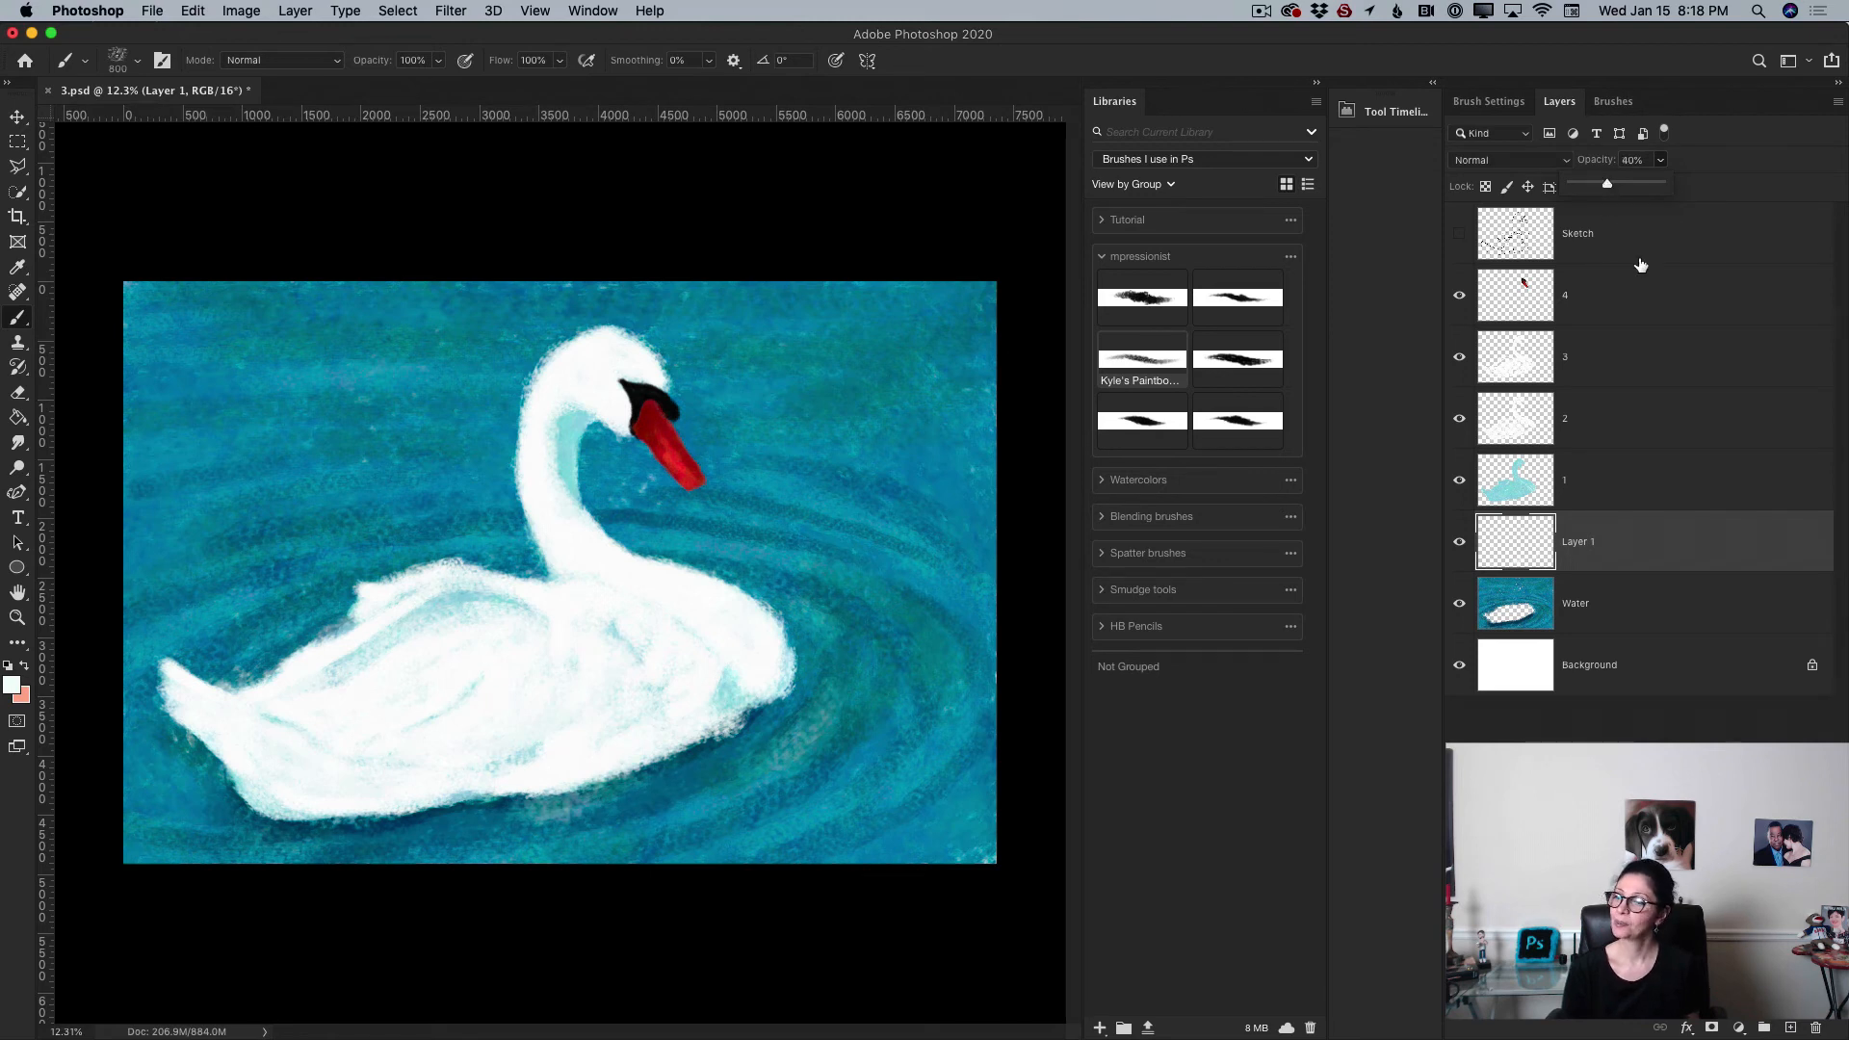
left_click(554, 811)
mouse_move(552, 807)
left_mouse_down()
mouse_move(659, 753)
mouse_move(490, 799)
mouse_move(591, 782)
left_mouse_up()
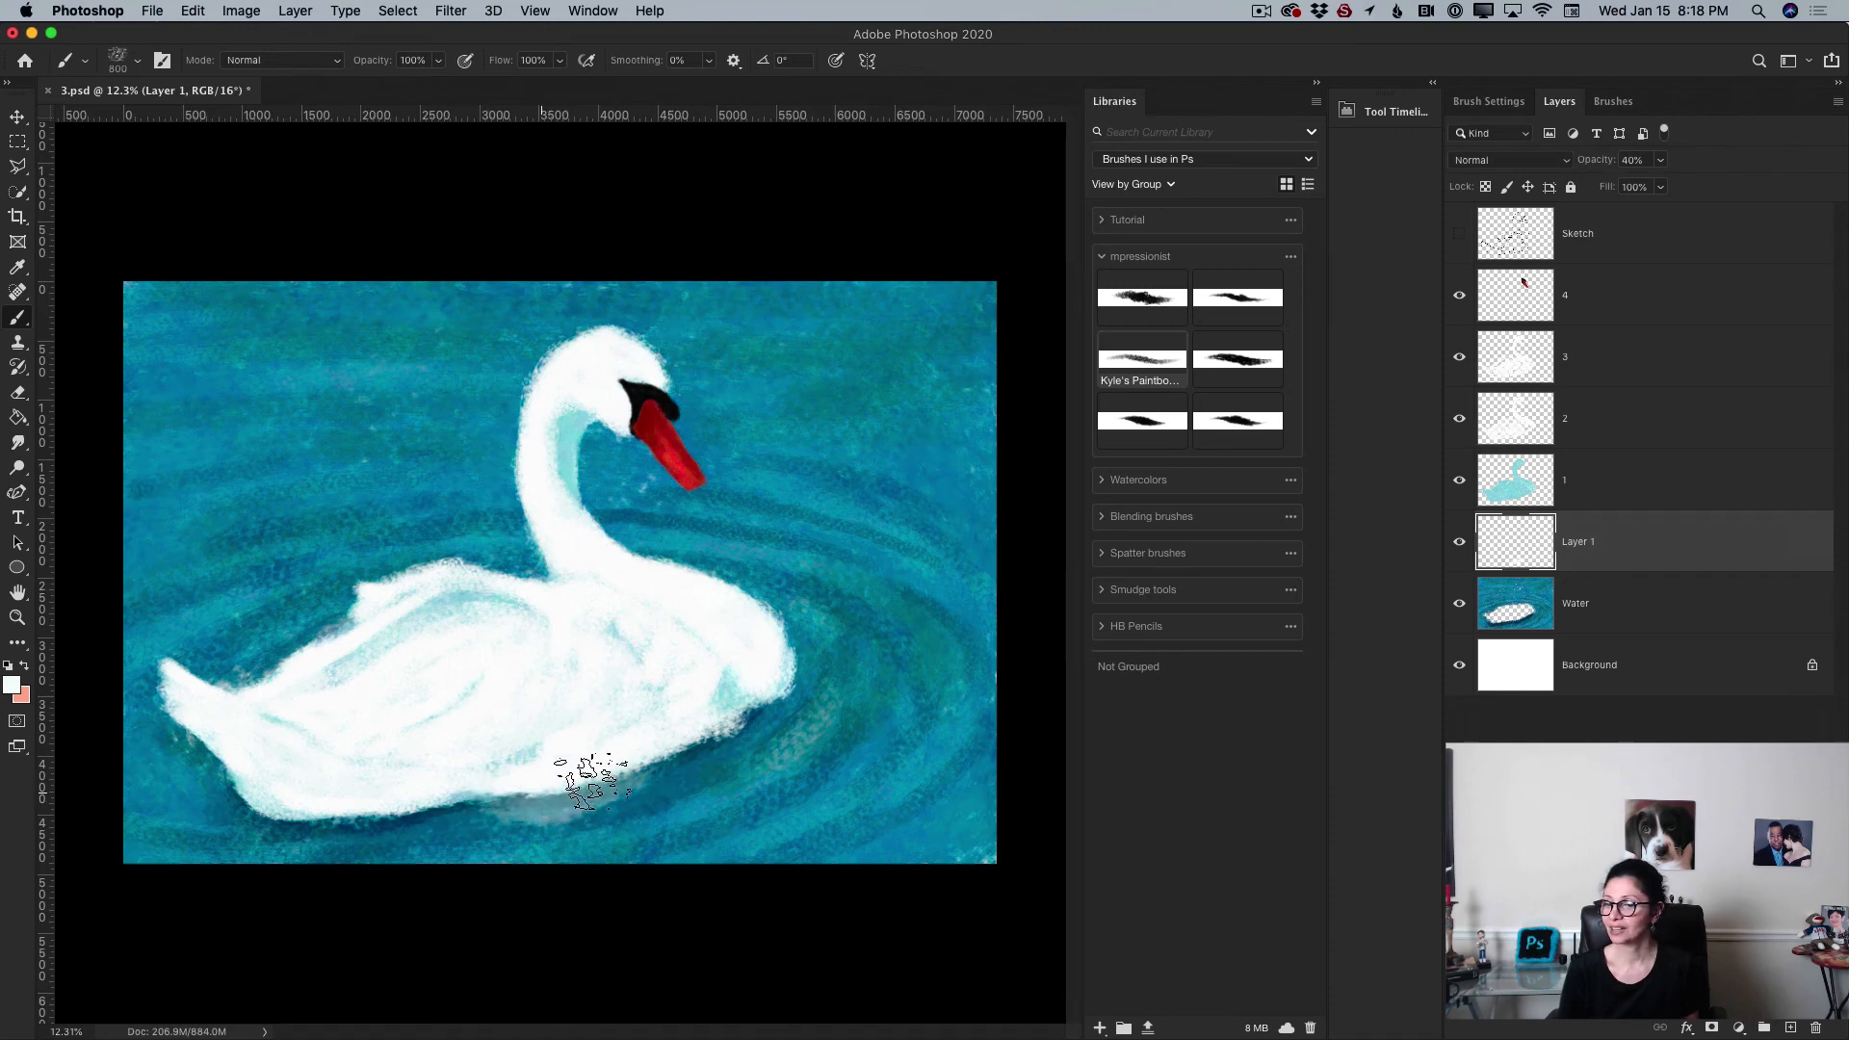
Step: Merge the reflection layer down into Water
left_click(1837, 102)
left_click(1687, 674)
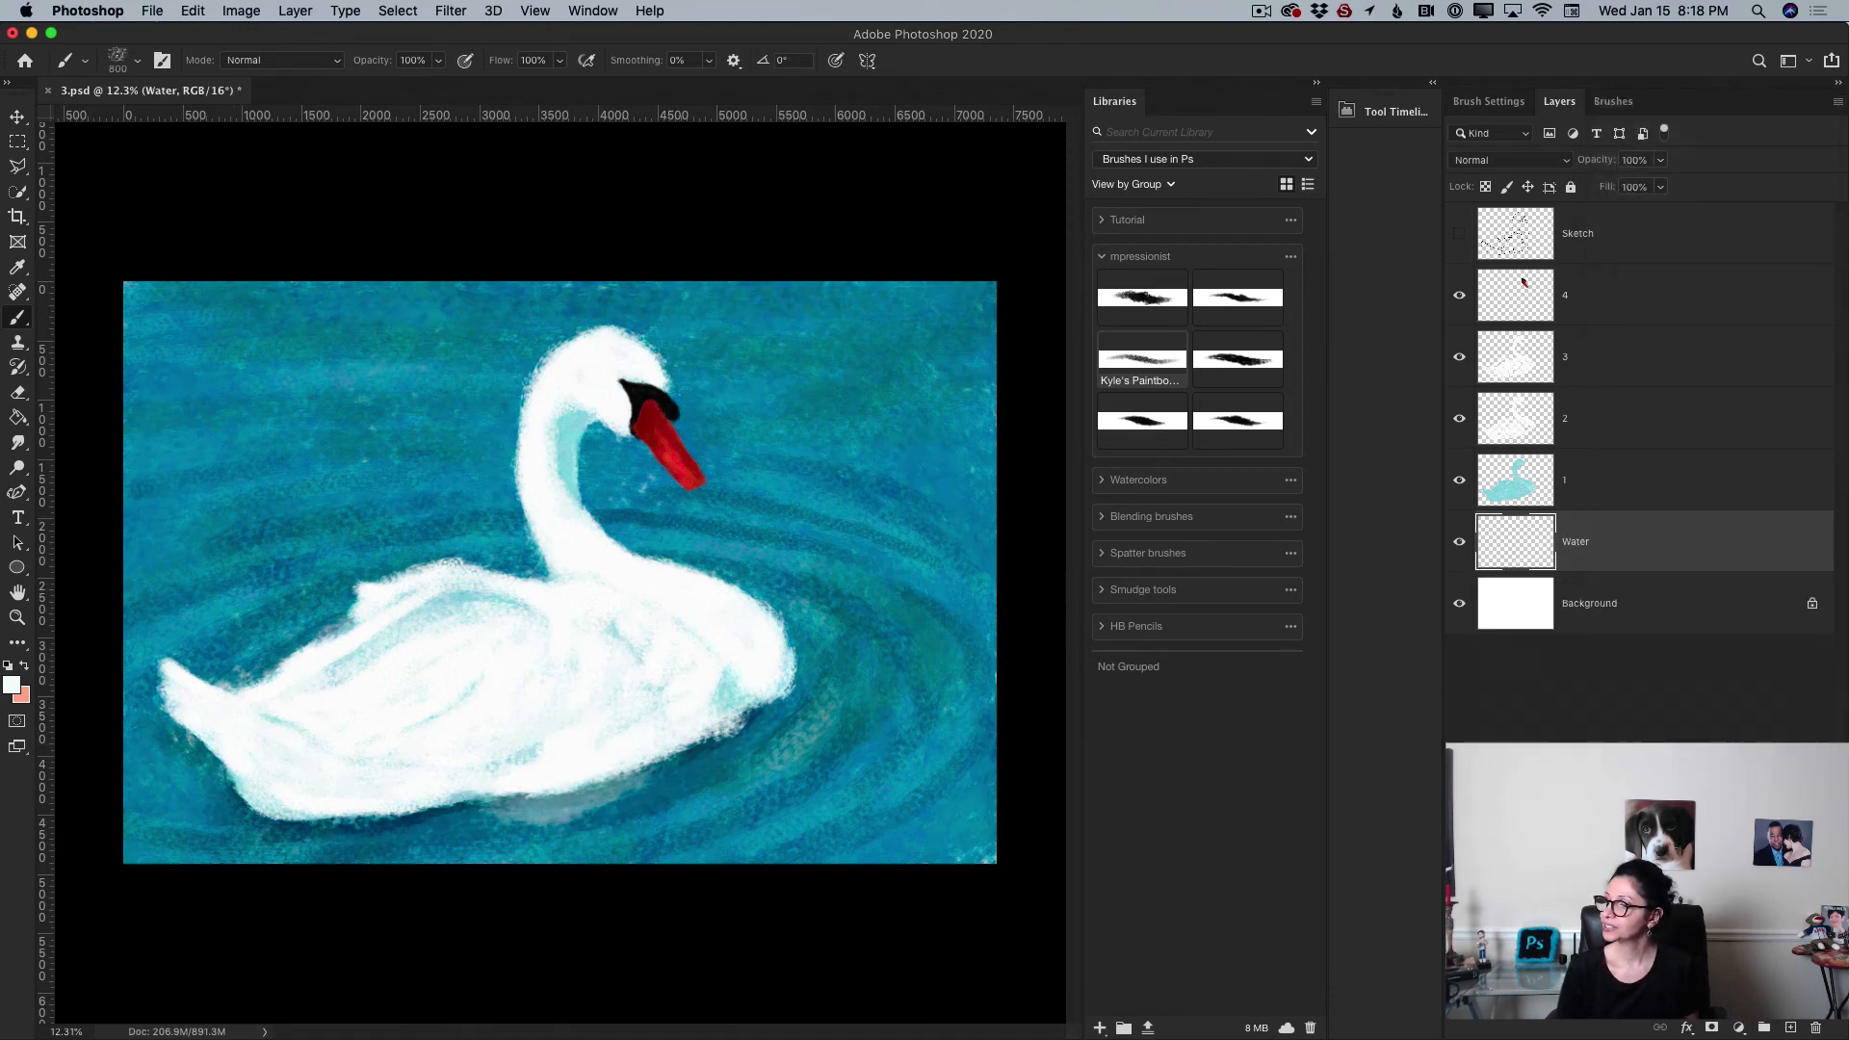
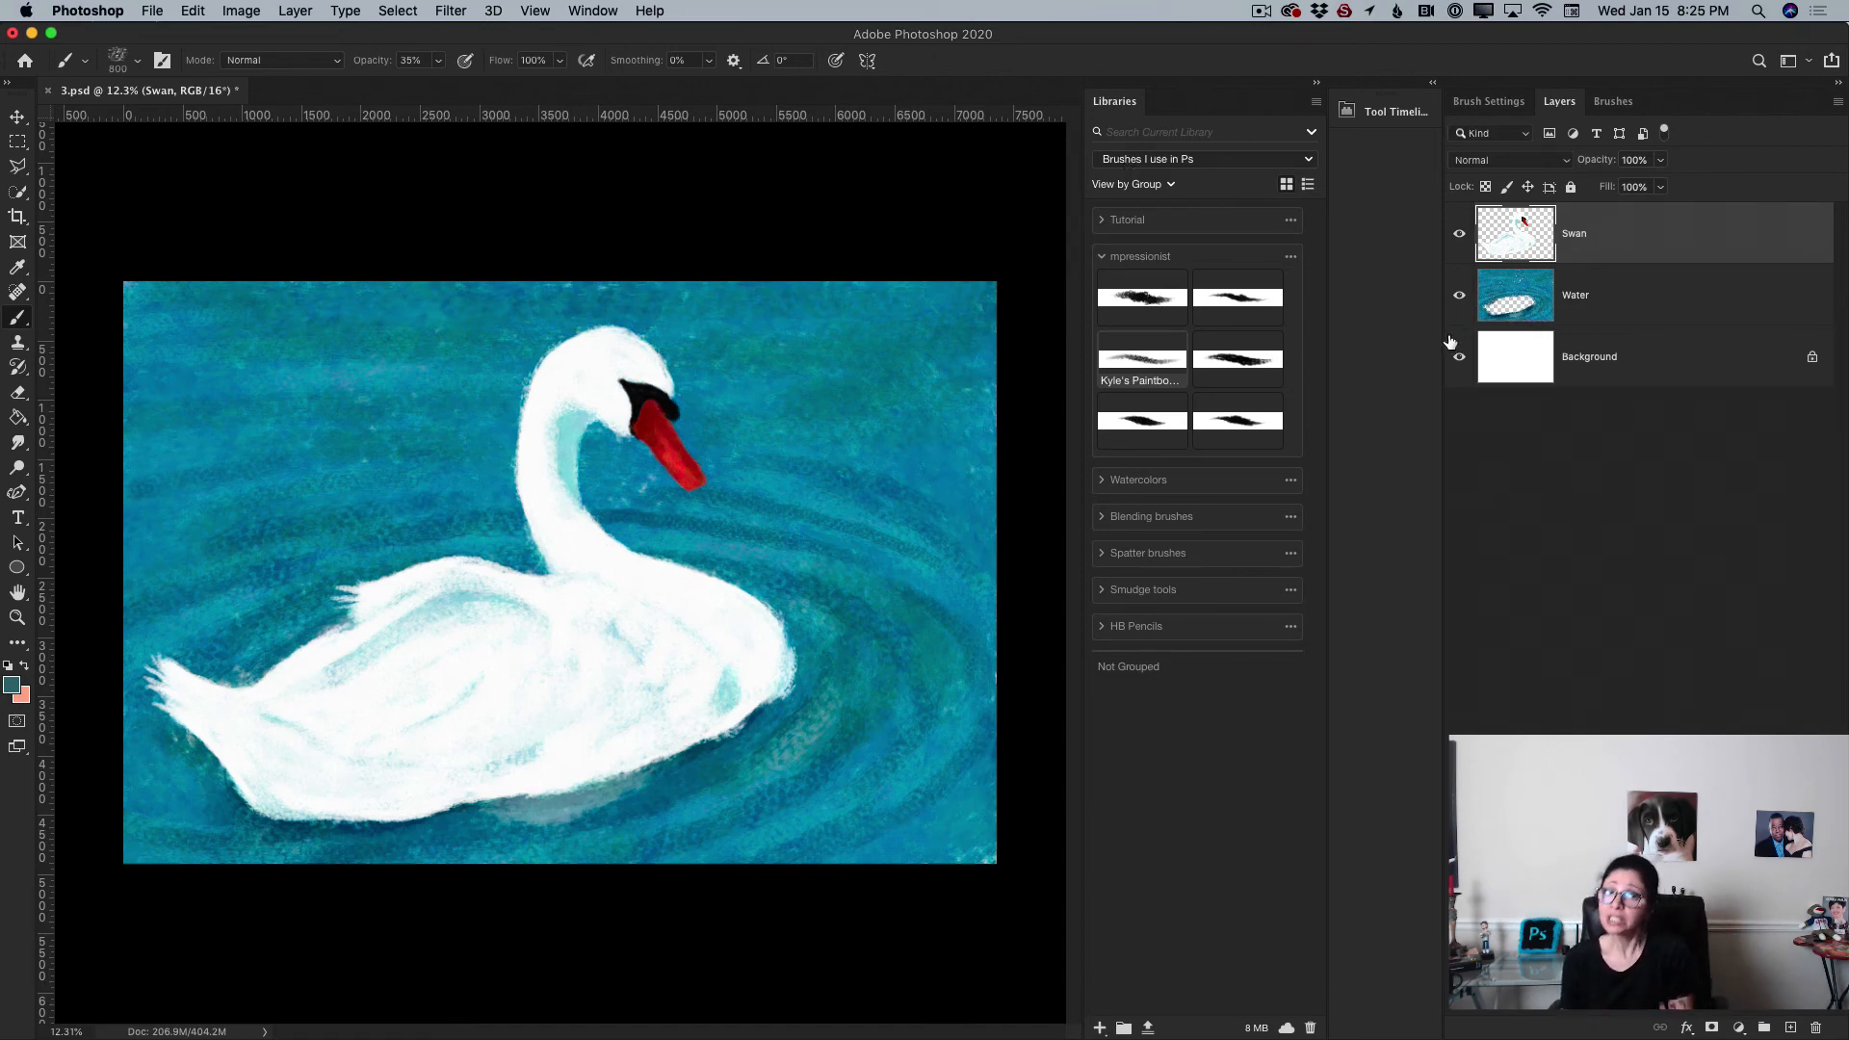
Step: Toggle the Swan and Water layers' visibility to compare the painting with and without them
left_click(1460, 234)
left_click(1459, 236)
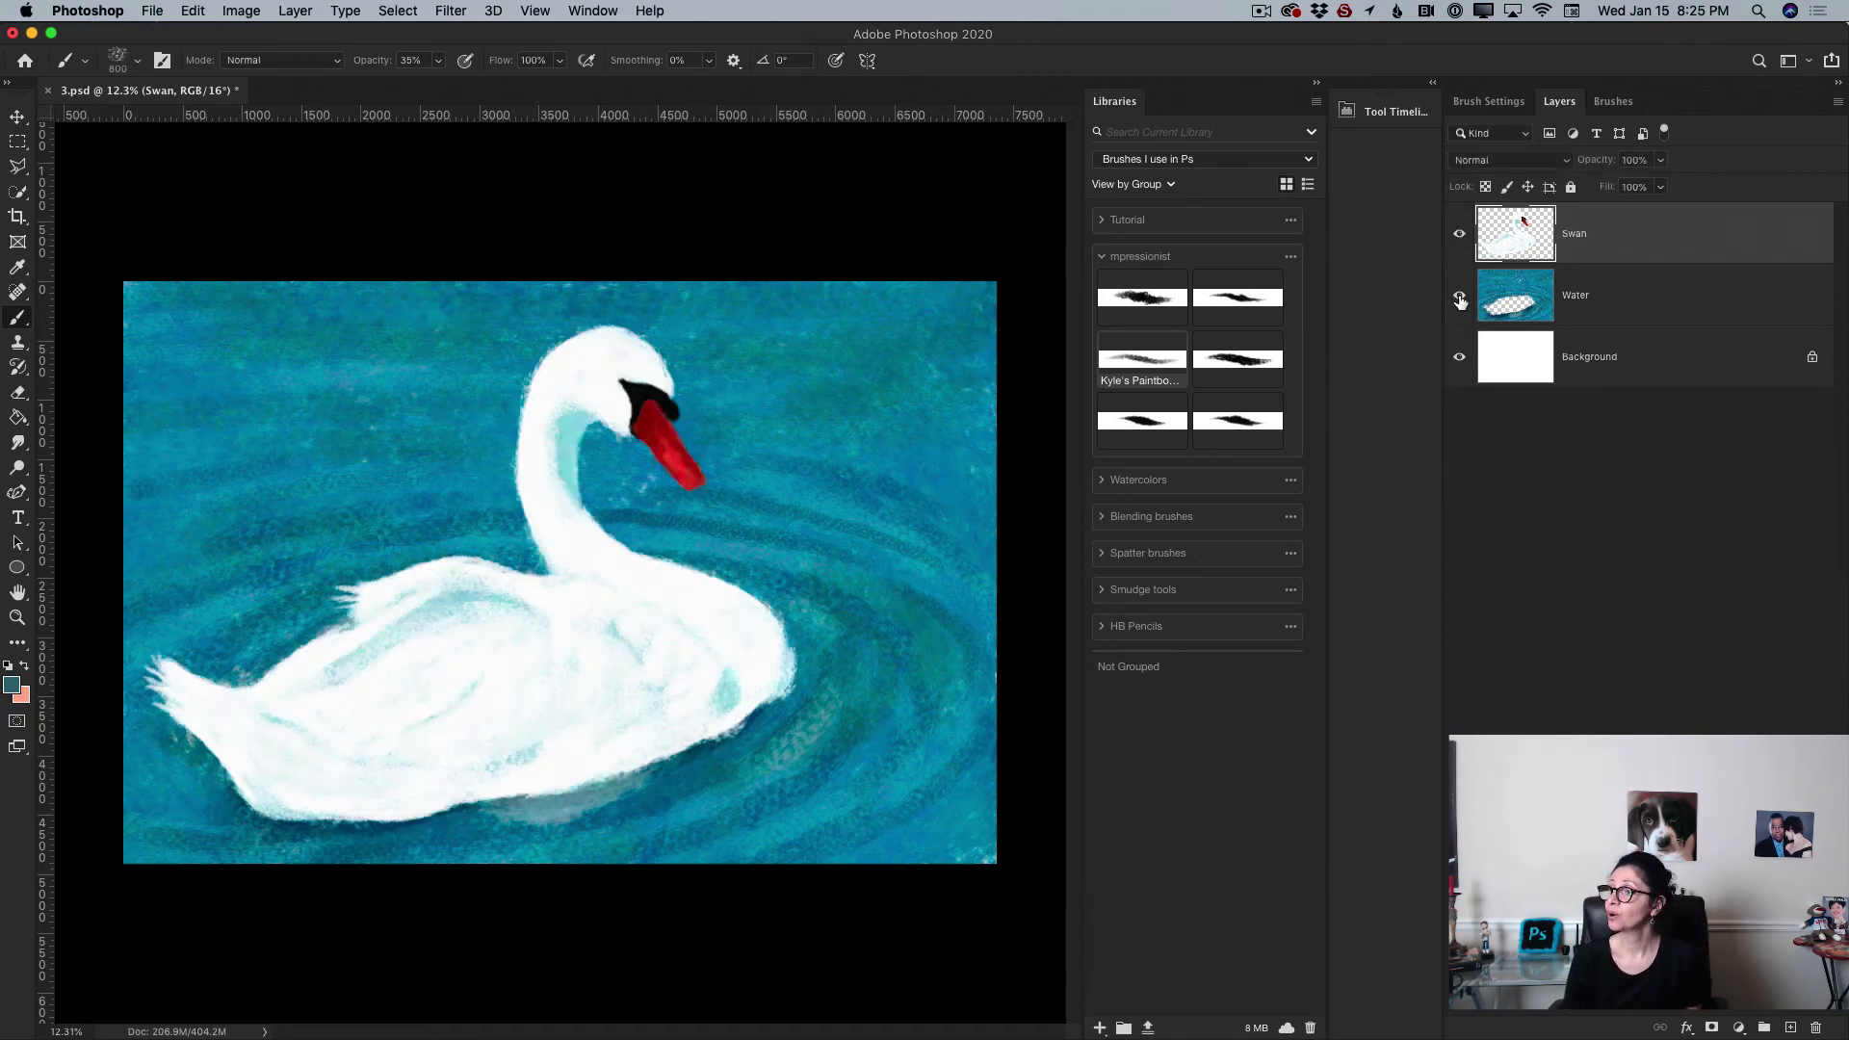
left_click(1460, 299)
left_click(1460, 297)
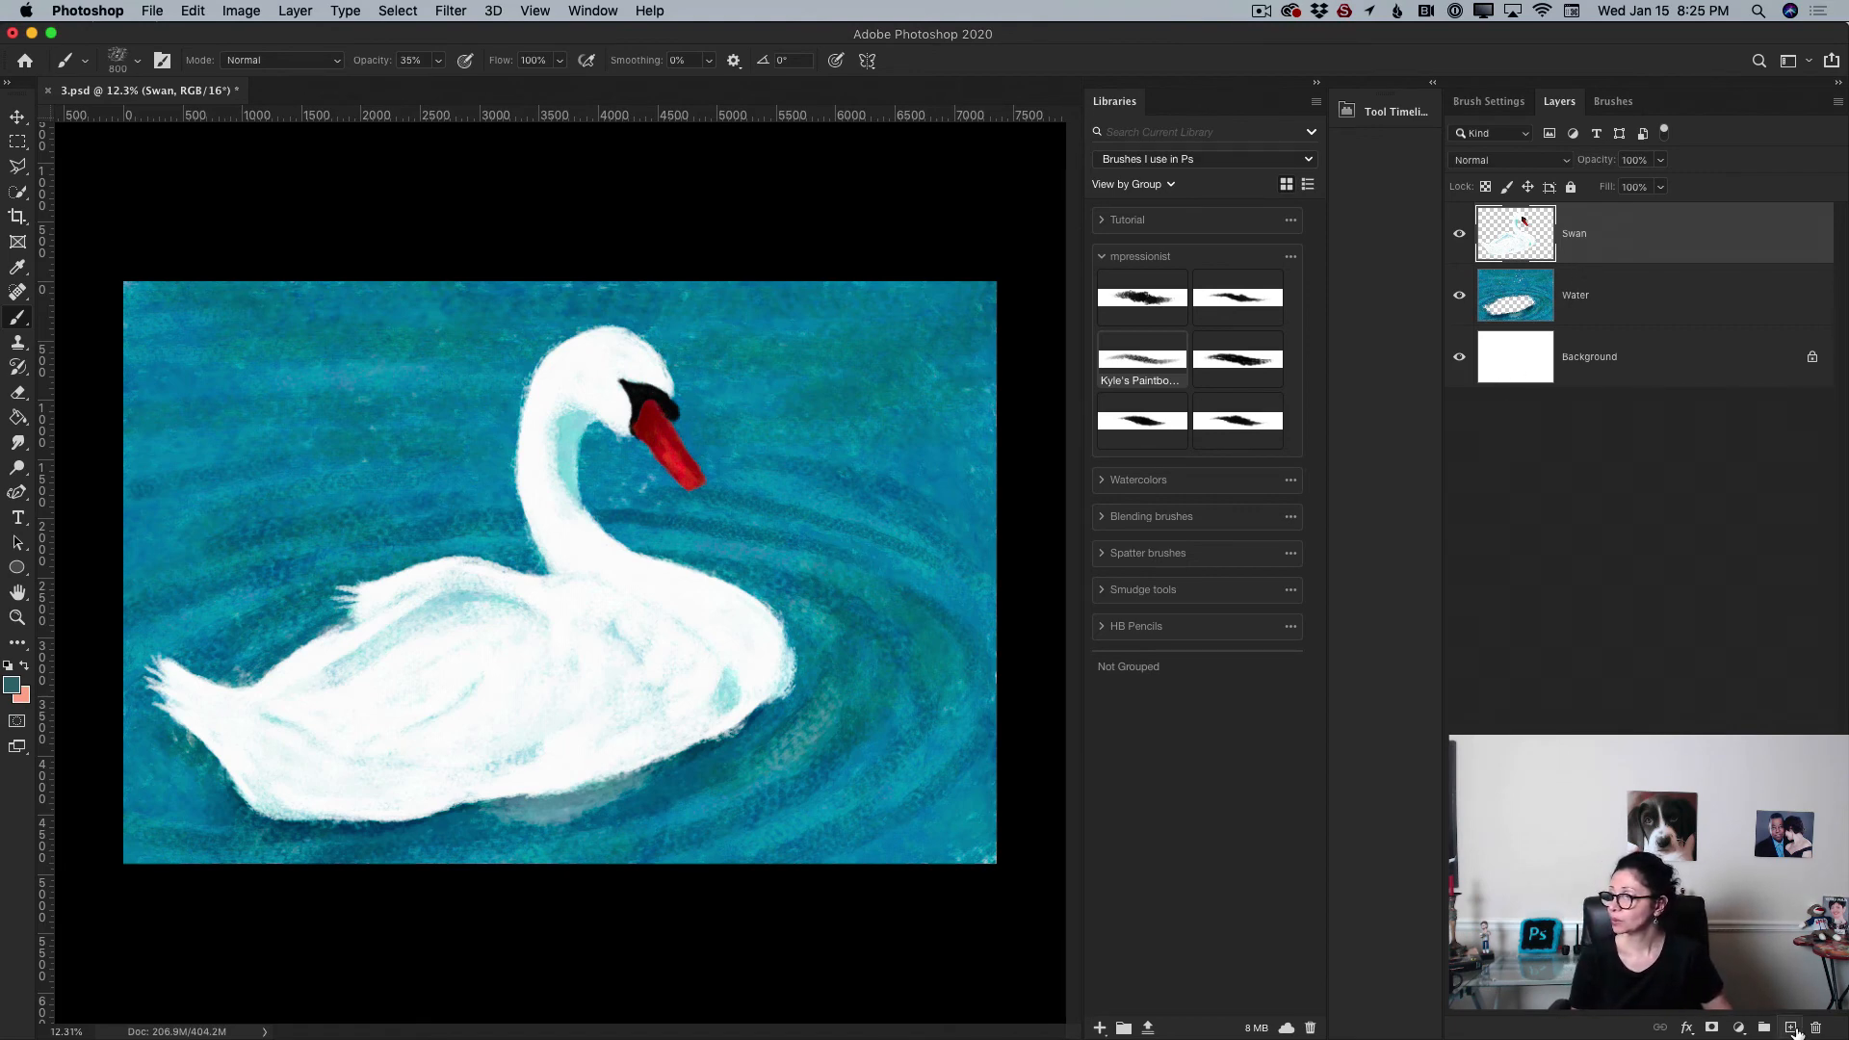
Step: Add a new layer and set the foreground color to a dark grey-teal, #41505a
left_click(1790, 1026)
key("i")
left_click(13, 684)
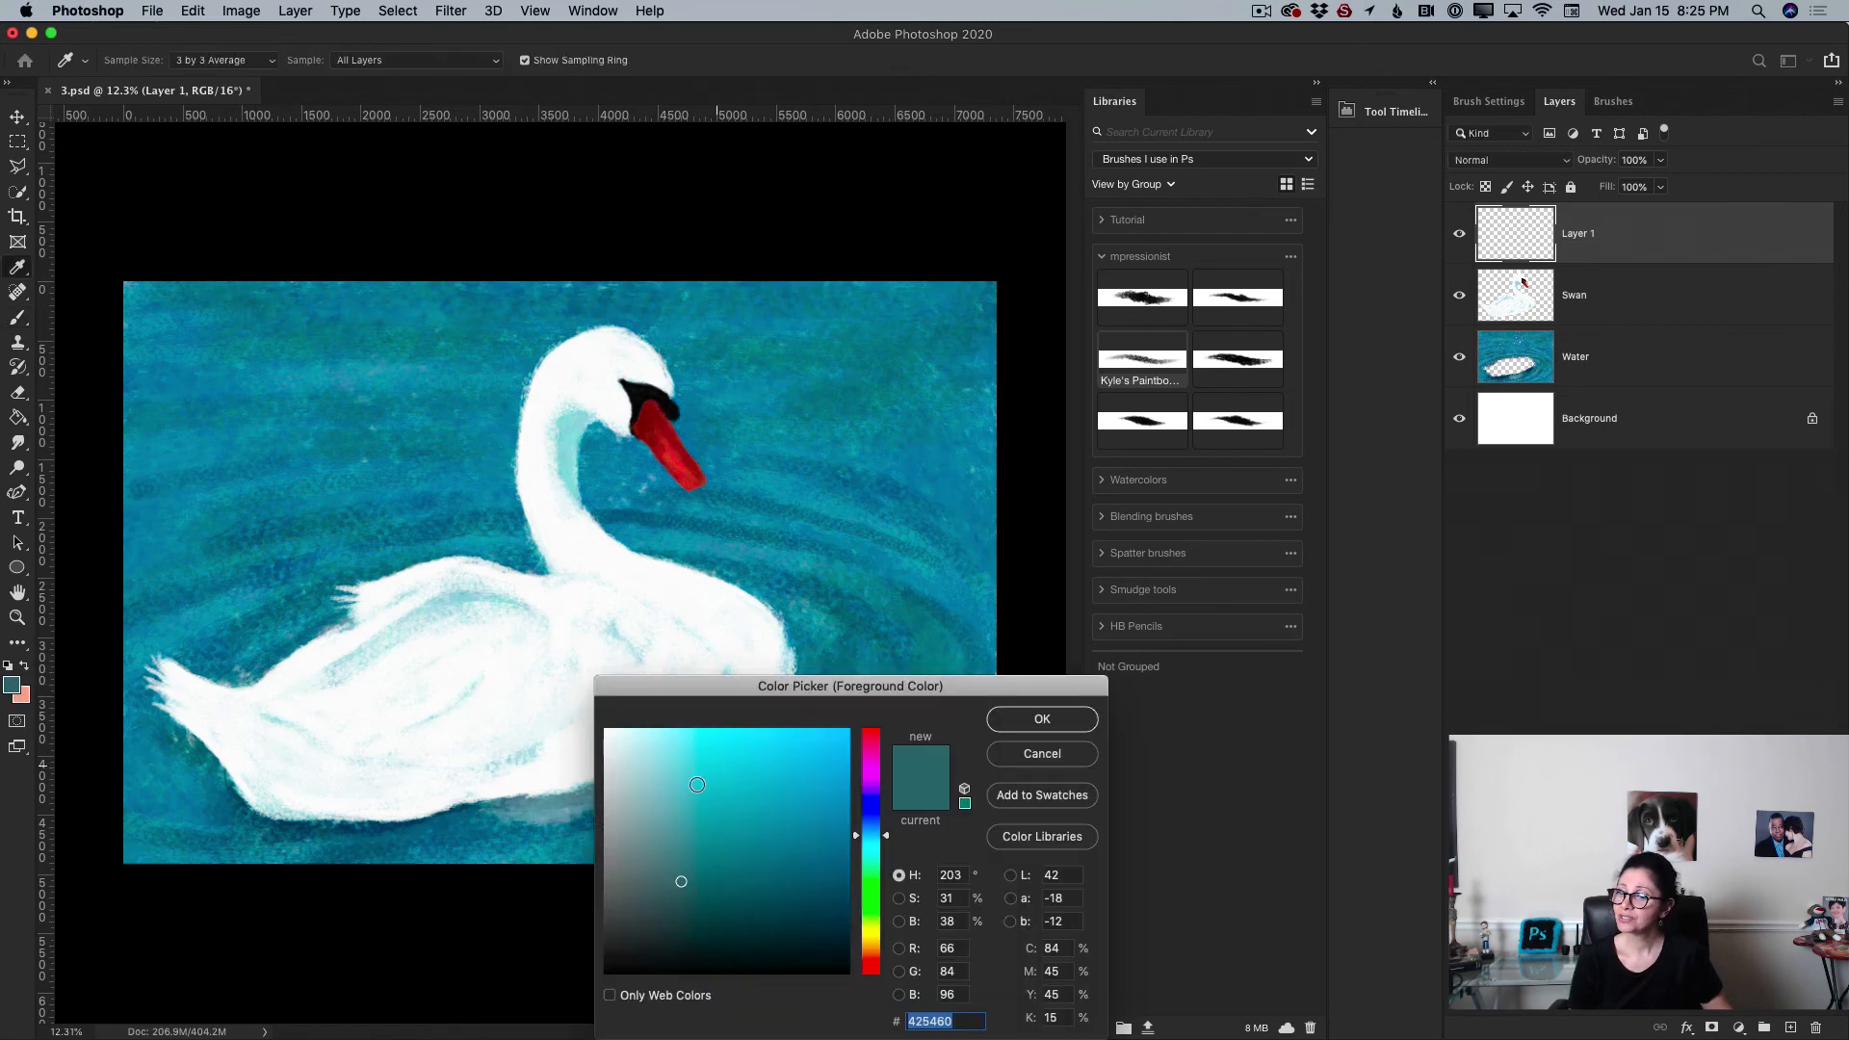
left_click(676, 836)
mouse_move(676, 836)
left_mouse_down()
mouse_move(659, 891)
mouse_move(673, 887)
left_mouse_up()
left_click(1060, 720)
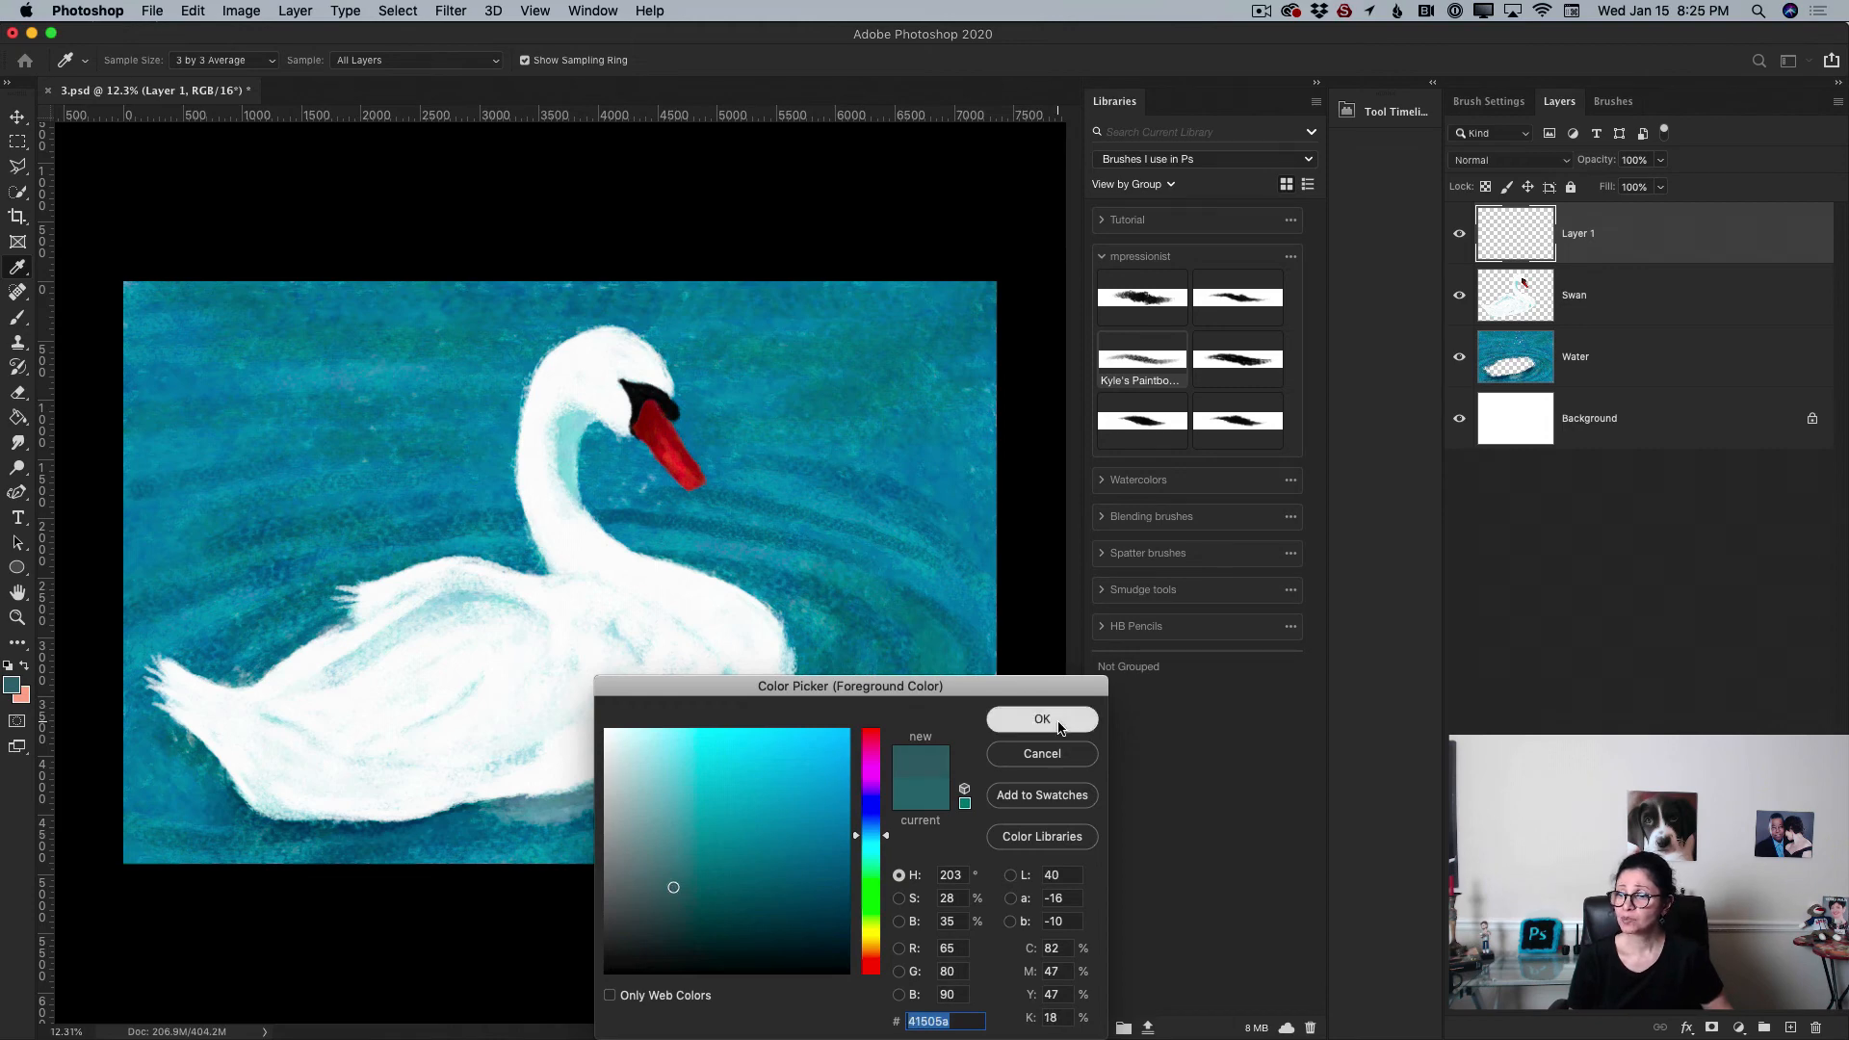
Step: Set the brush opacity to 26% and paint a soft shadow stroke along the swan's lower tail
key("b")
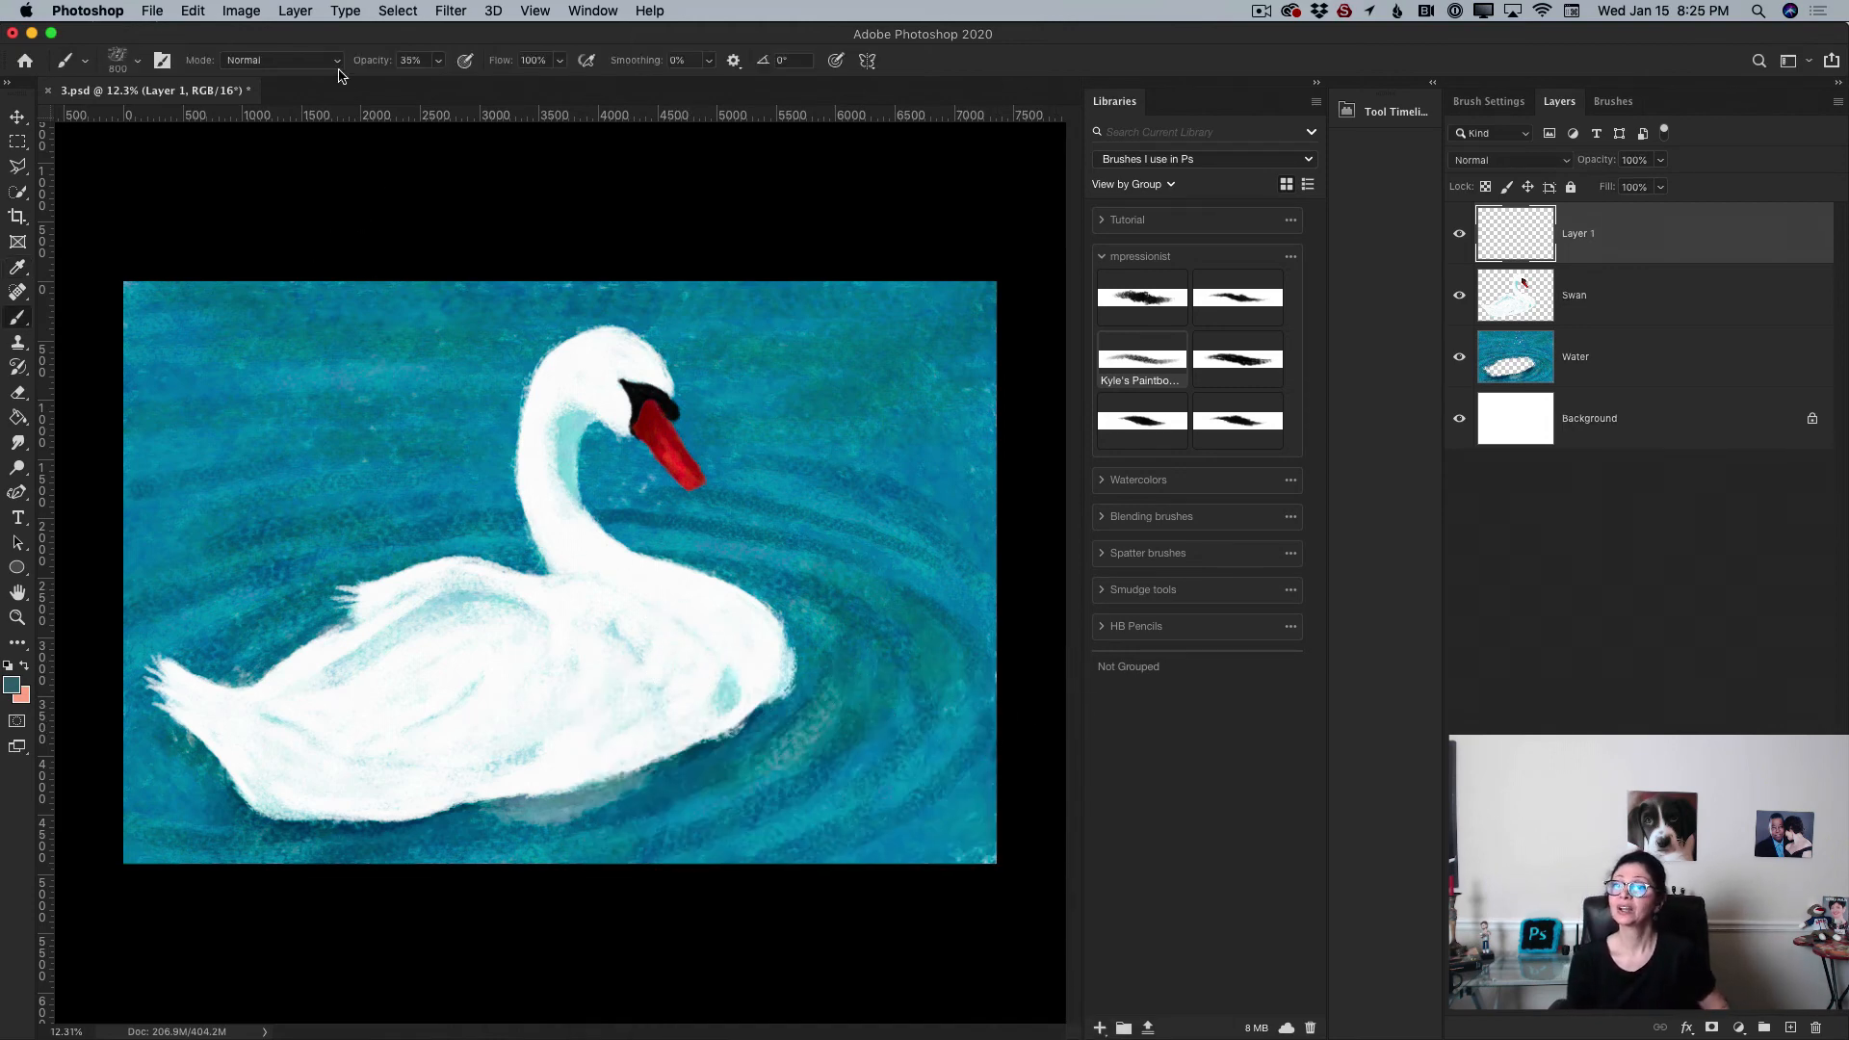
left_click(438, 60)
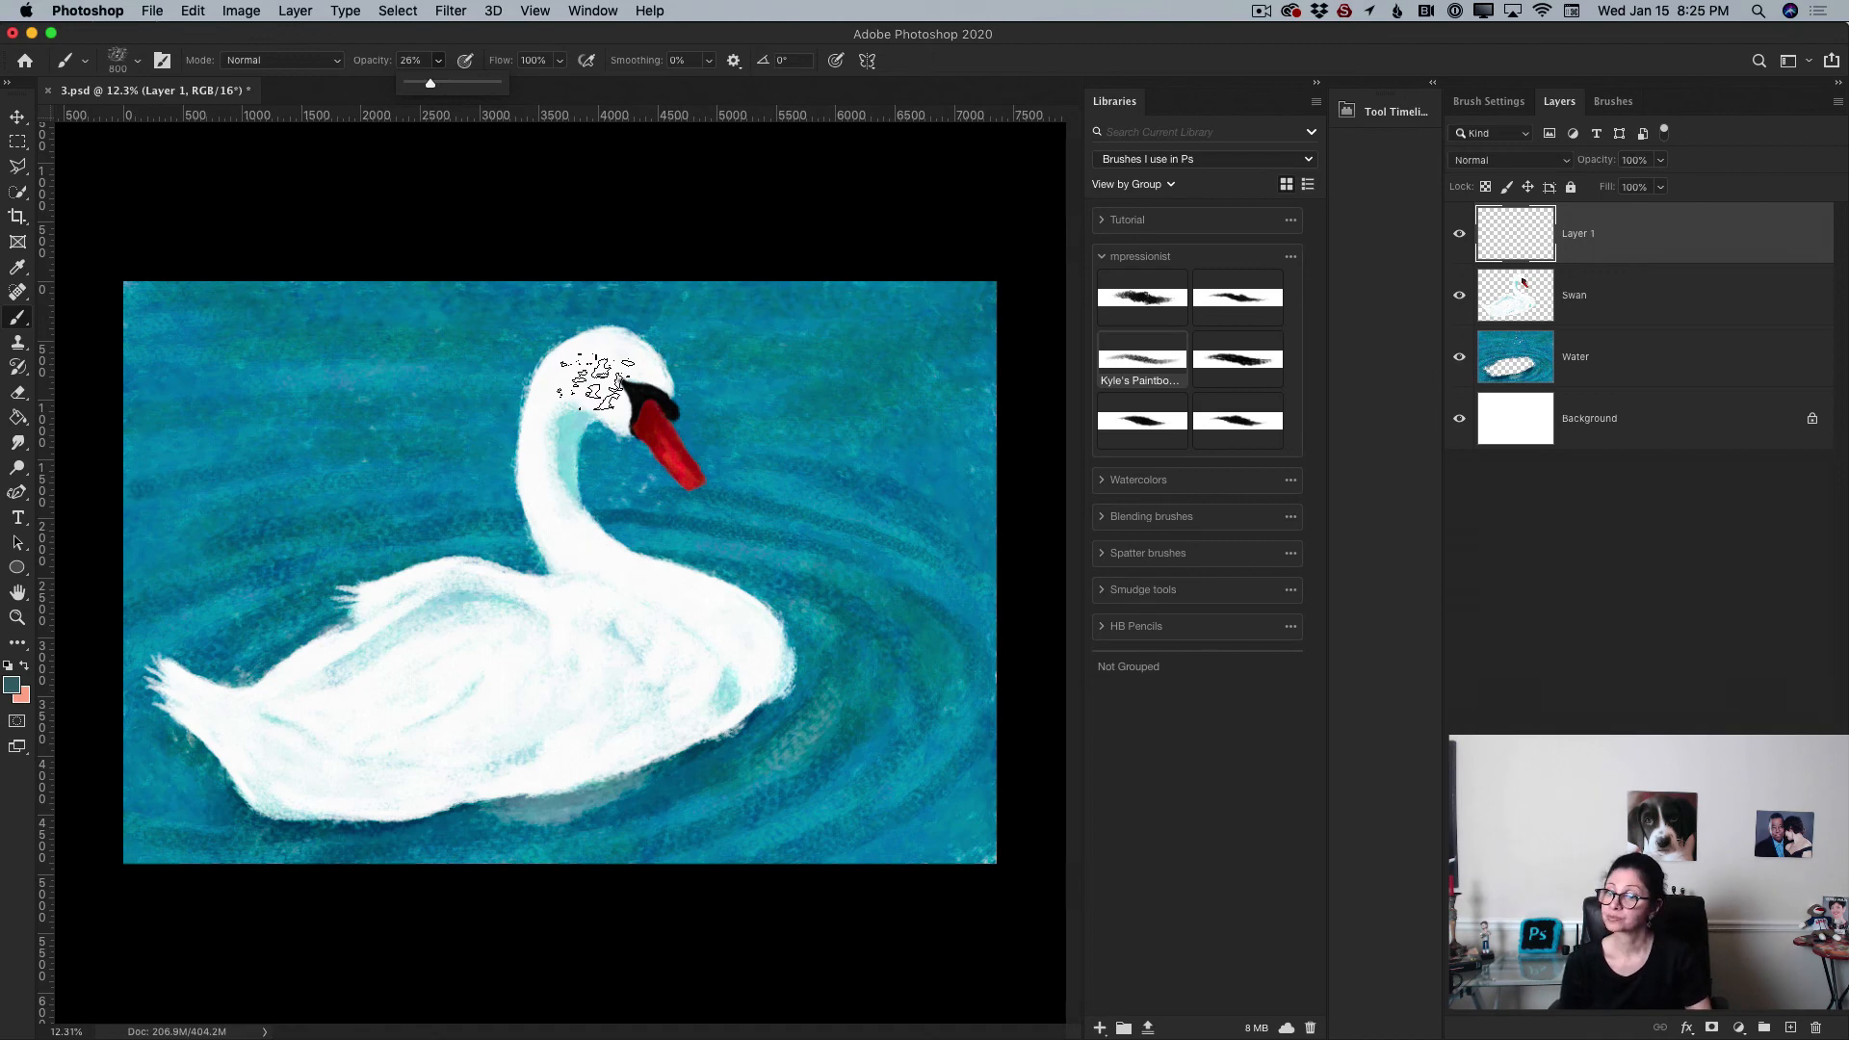
key("bracketleft")
key("bracketleft")
key("bracketleft")
key("bracketleft")
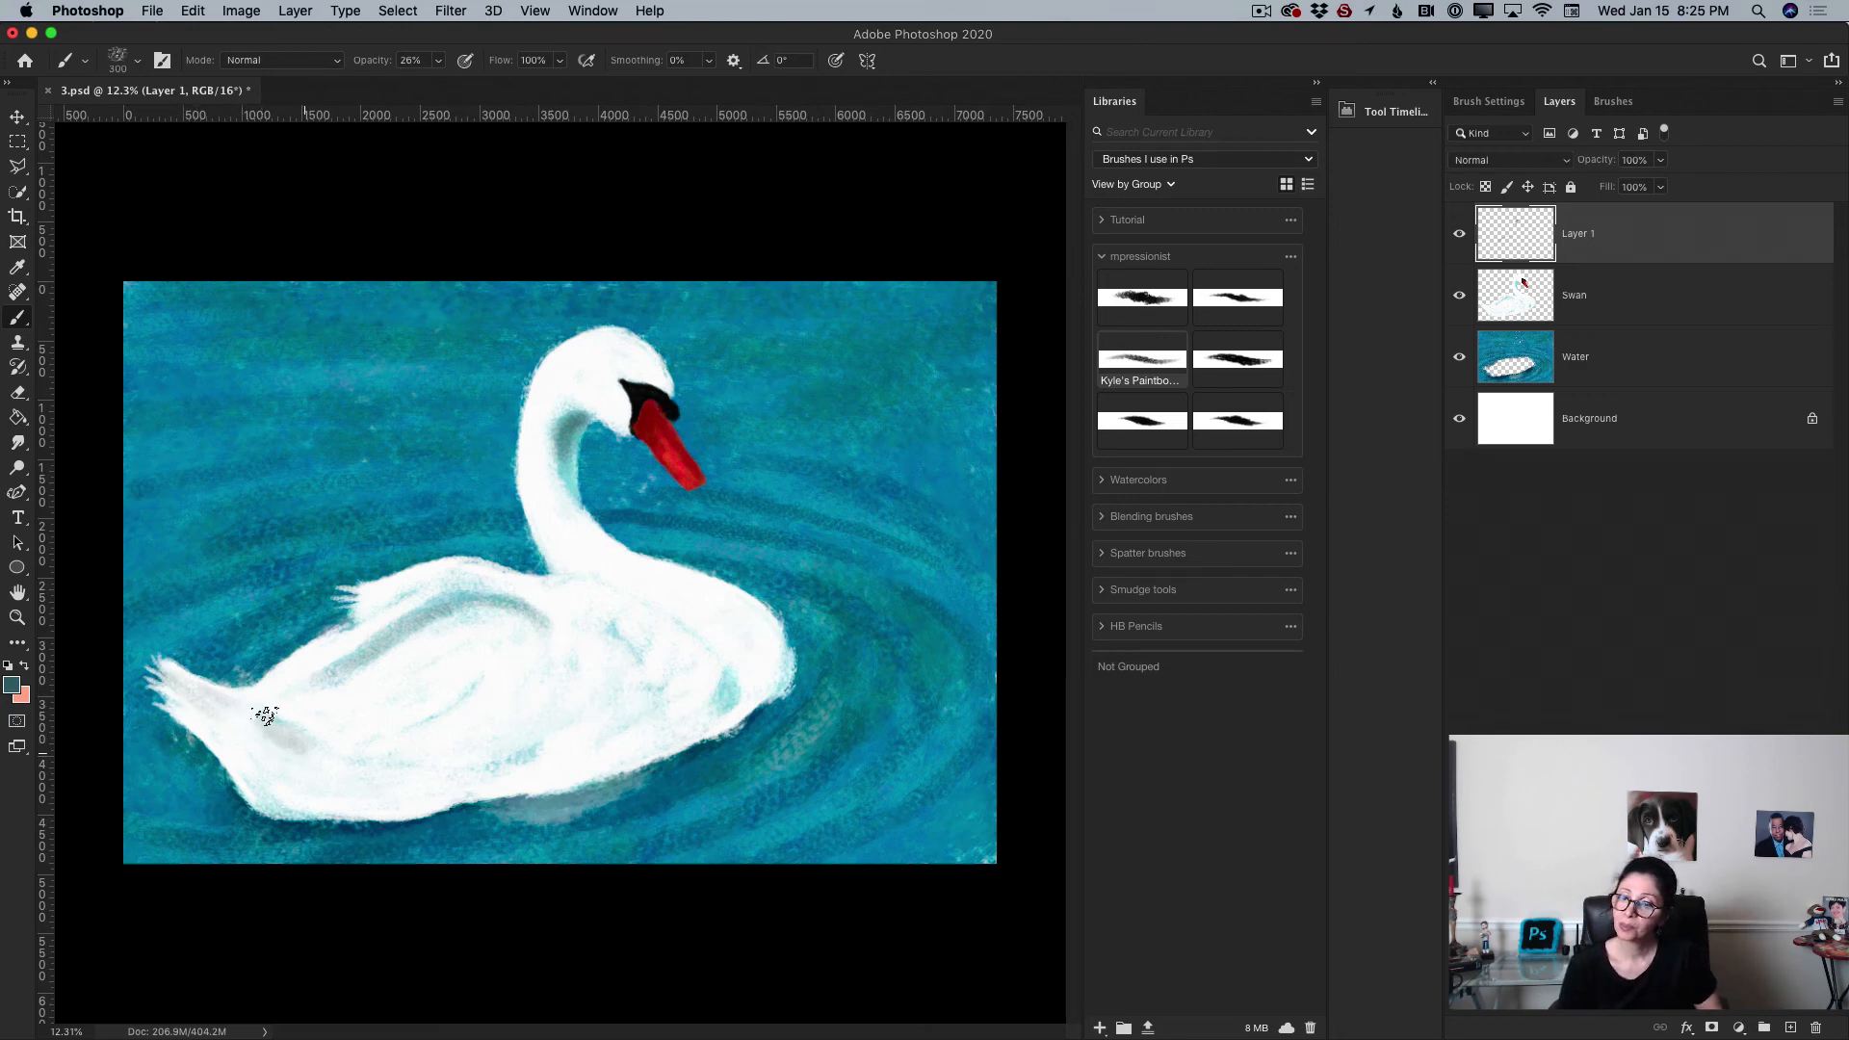
mouse_move(268, 718)
left_mouse_down()
mouse_move(325, 767)
mouse_move(448, 769)
left_mouse_up()
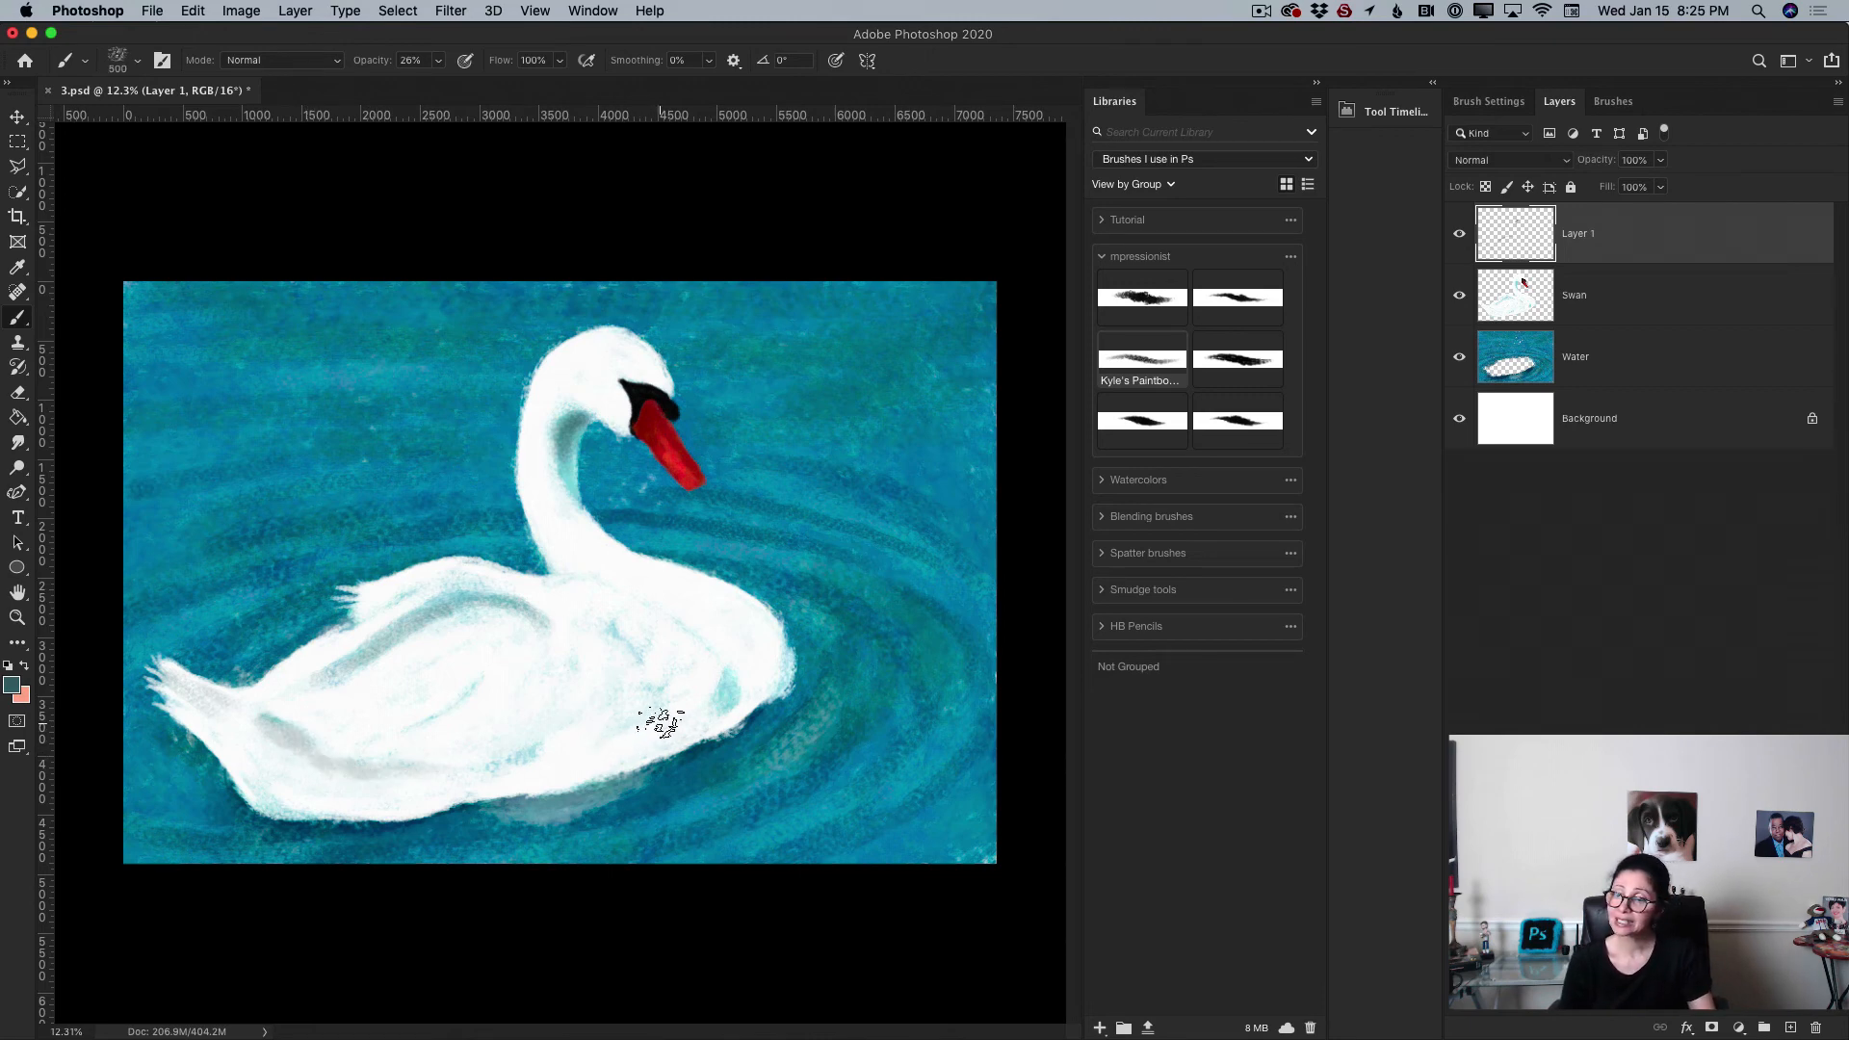
Step: Enlarge the brush and paint shadow strokes on the swan's belly and side near the waterline
key("bracketright")
key("bracketright")
key("bracketright")
key("bracketright")
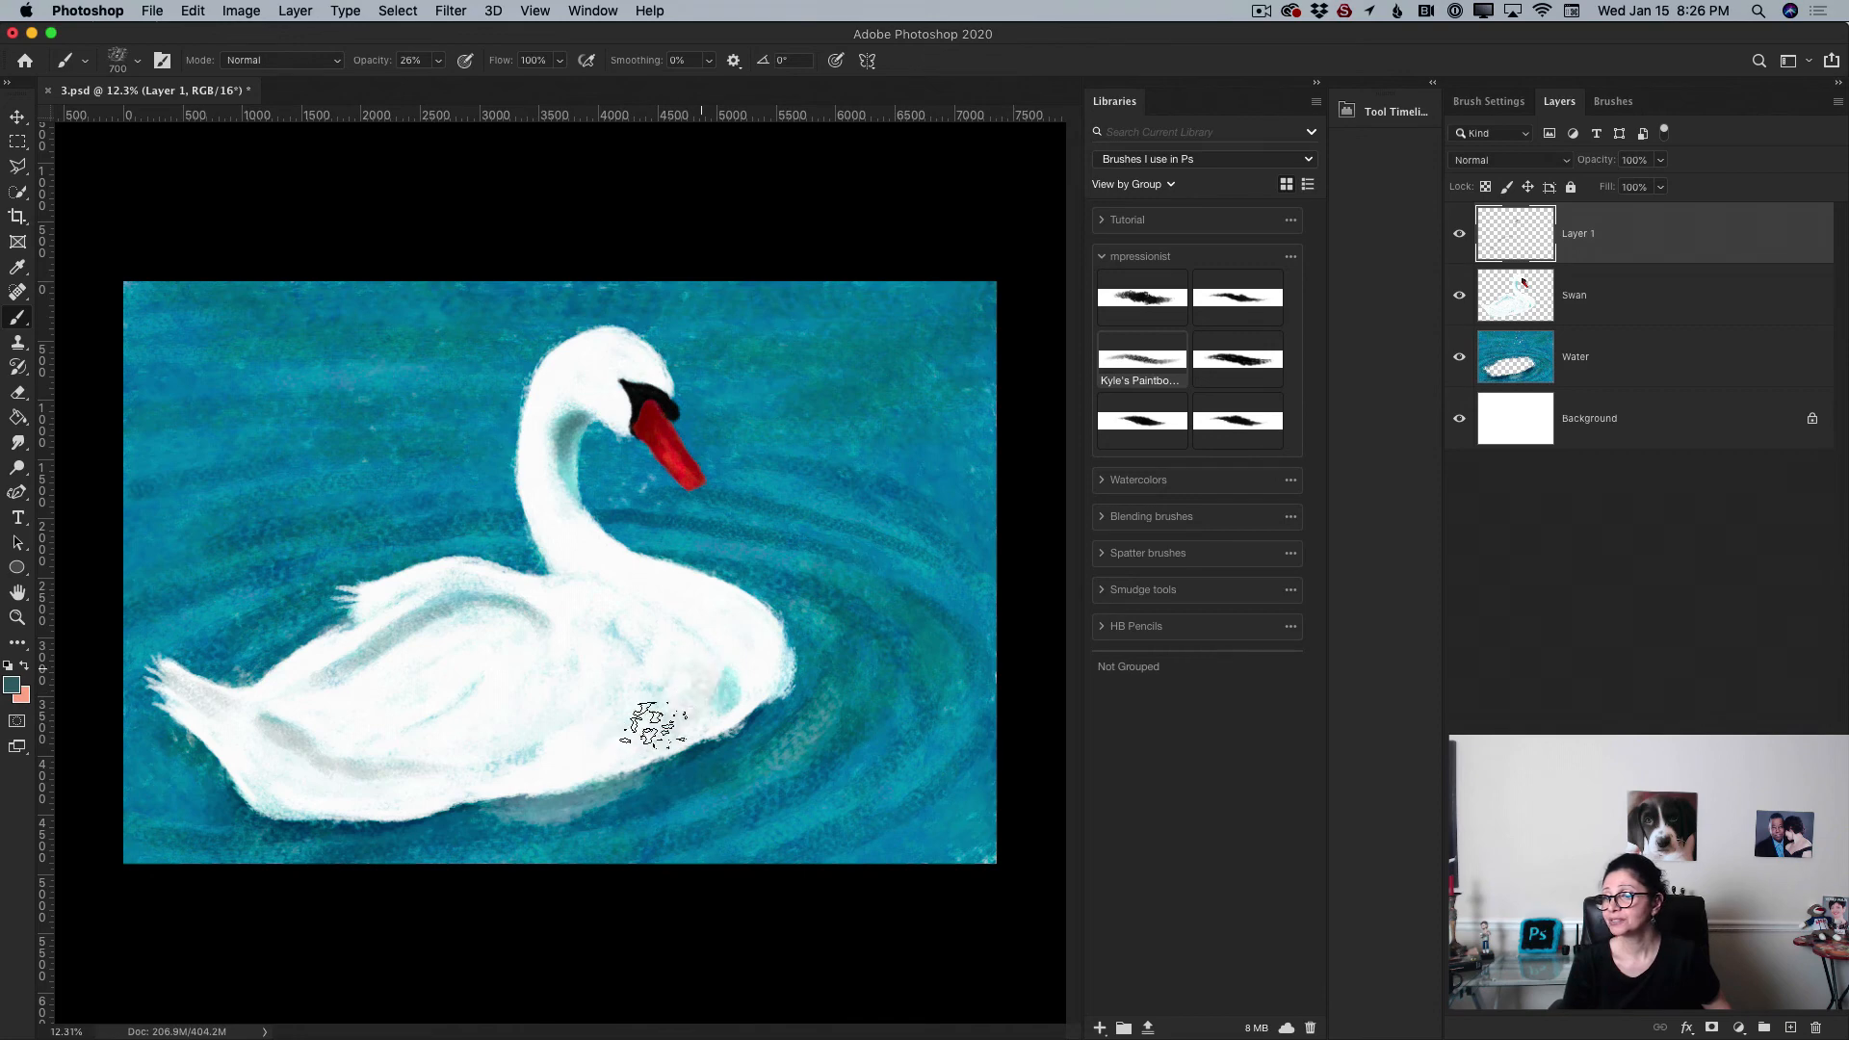
left_click_drag(722, 703, 635, 753)
mouse_move(694, 675)
left_mouse_down()
mouse_move(608, 737)
mouse_move(668, 652)
mouse_move(638, 711)
mouse_move(636, 618)
mouse_move(661, 703)
mouse_move(683, 646)
mouse_move(662, 719)
mouse_move(704, 710)
mouse_move(623, 747)
left_mouse_up()
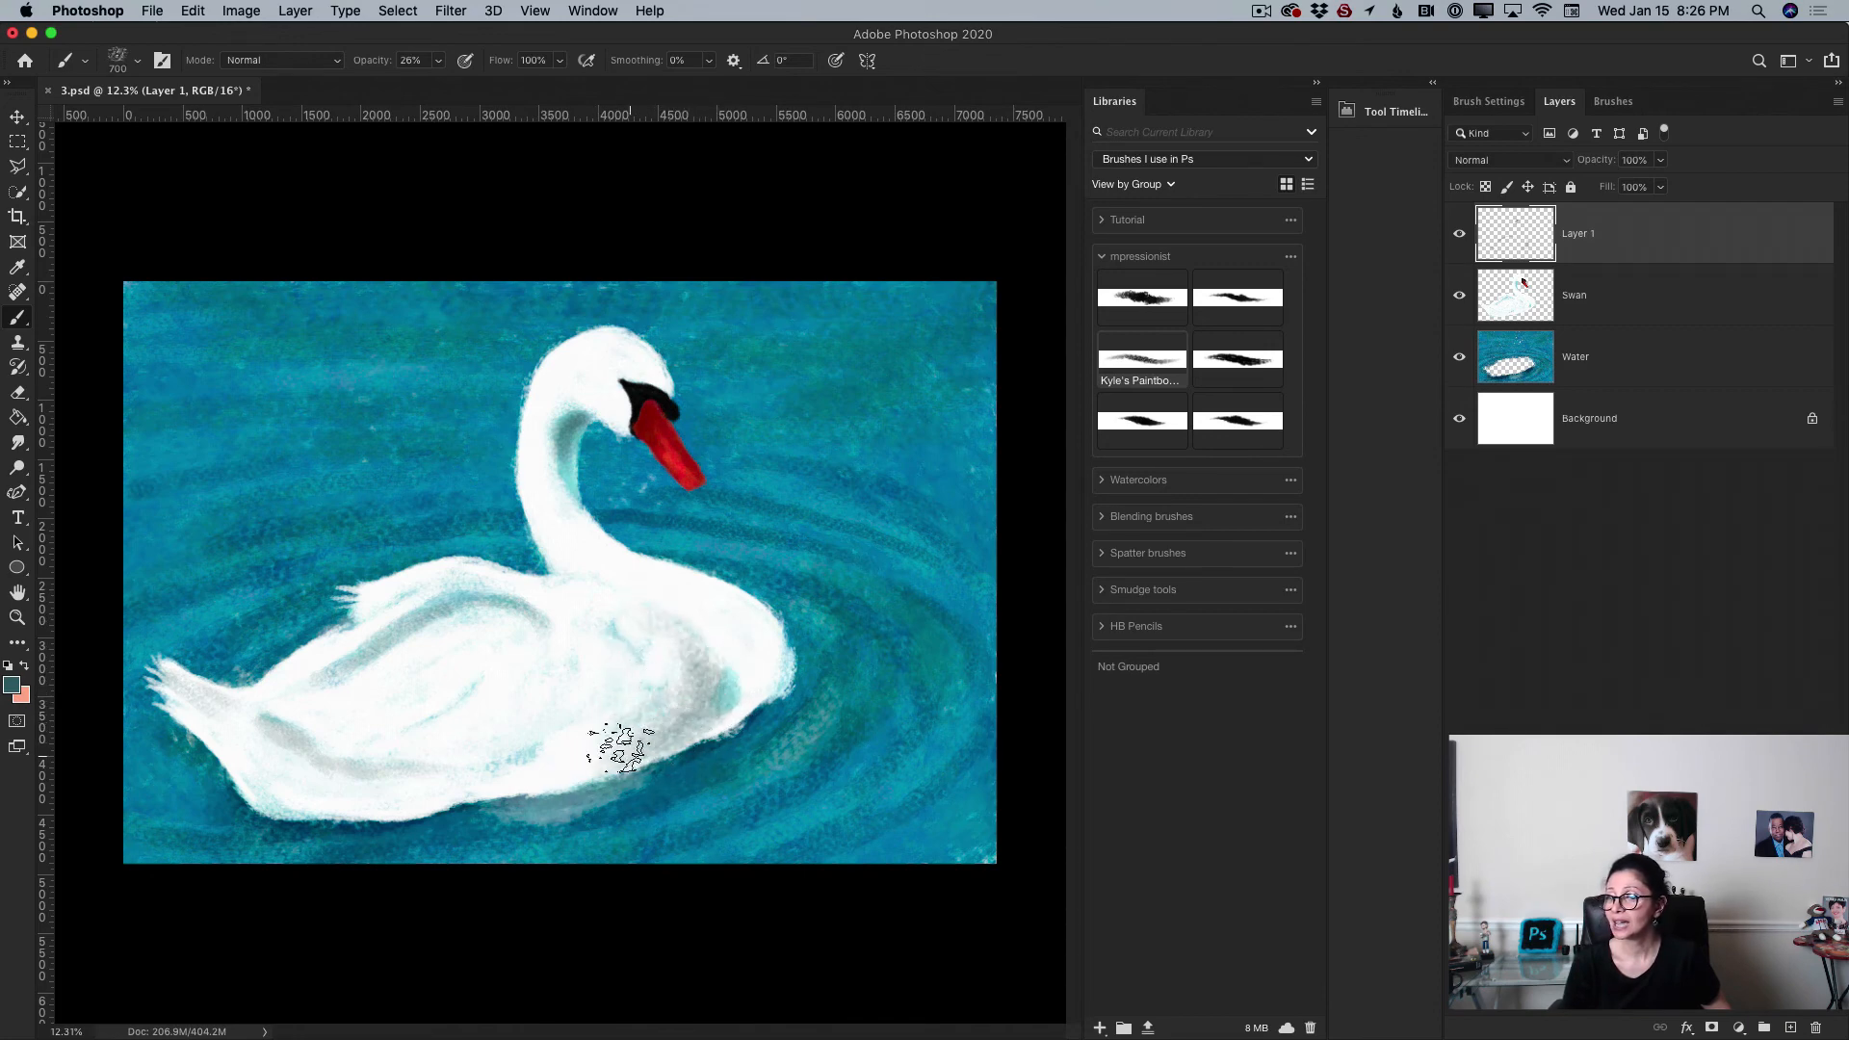
mouse_move(487, 776)
left_mouse_down()
mouse_move(551, 742)
mouse_move(480, 778)
left_mouse_up()
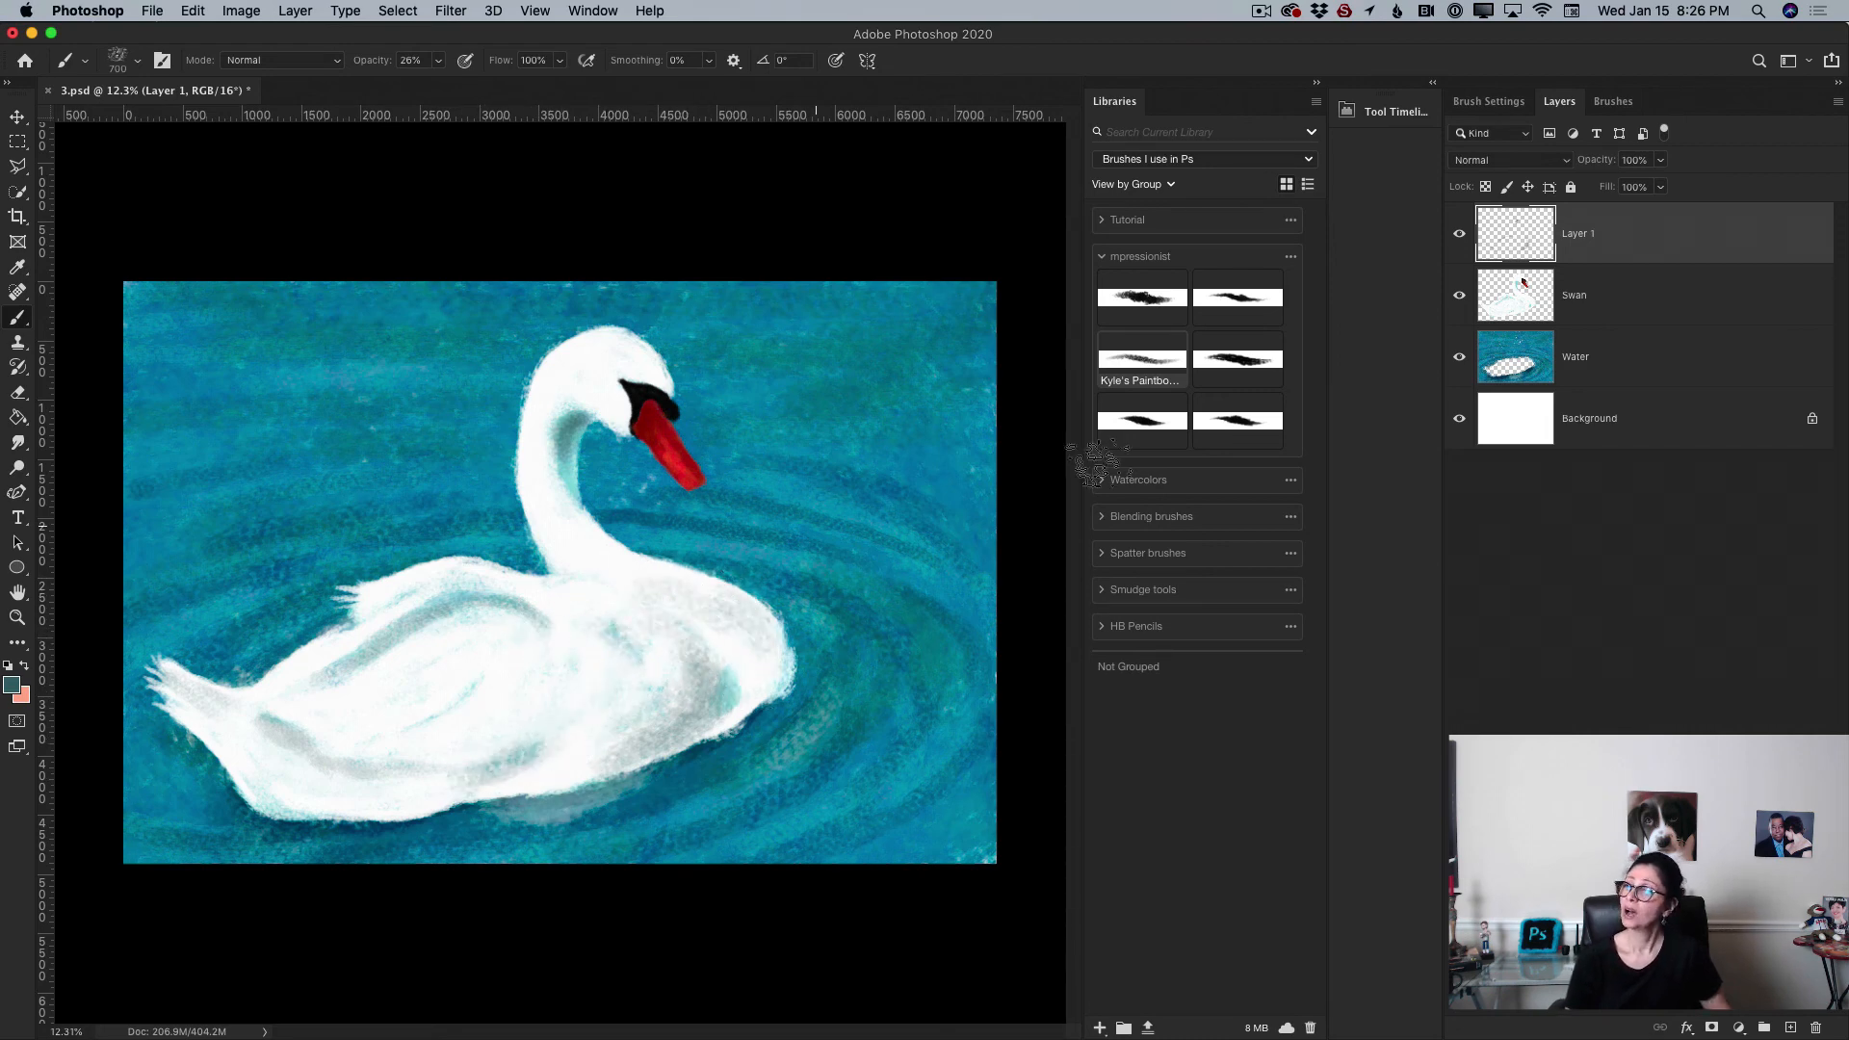
Step: Add a new layer above Swan and set the foreground color to near white
left_click(1673, 304)
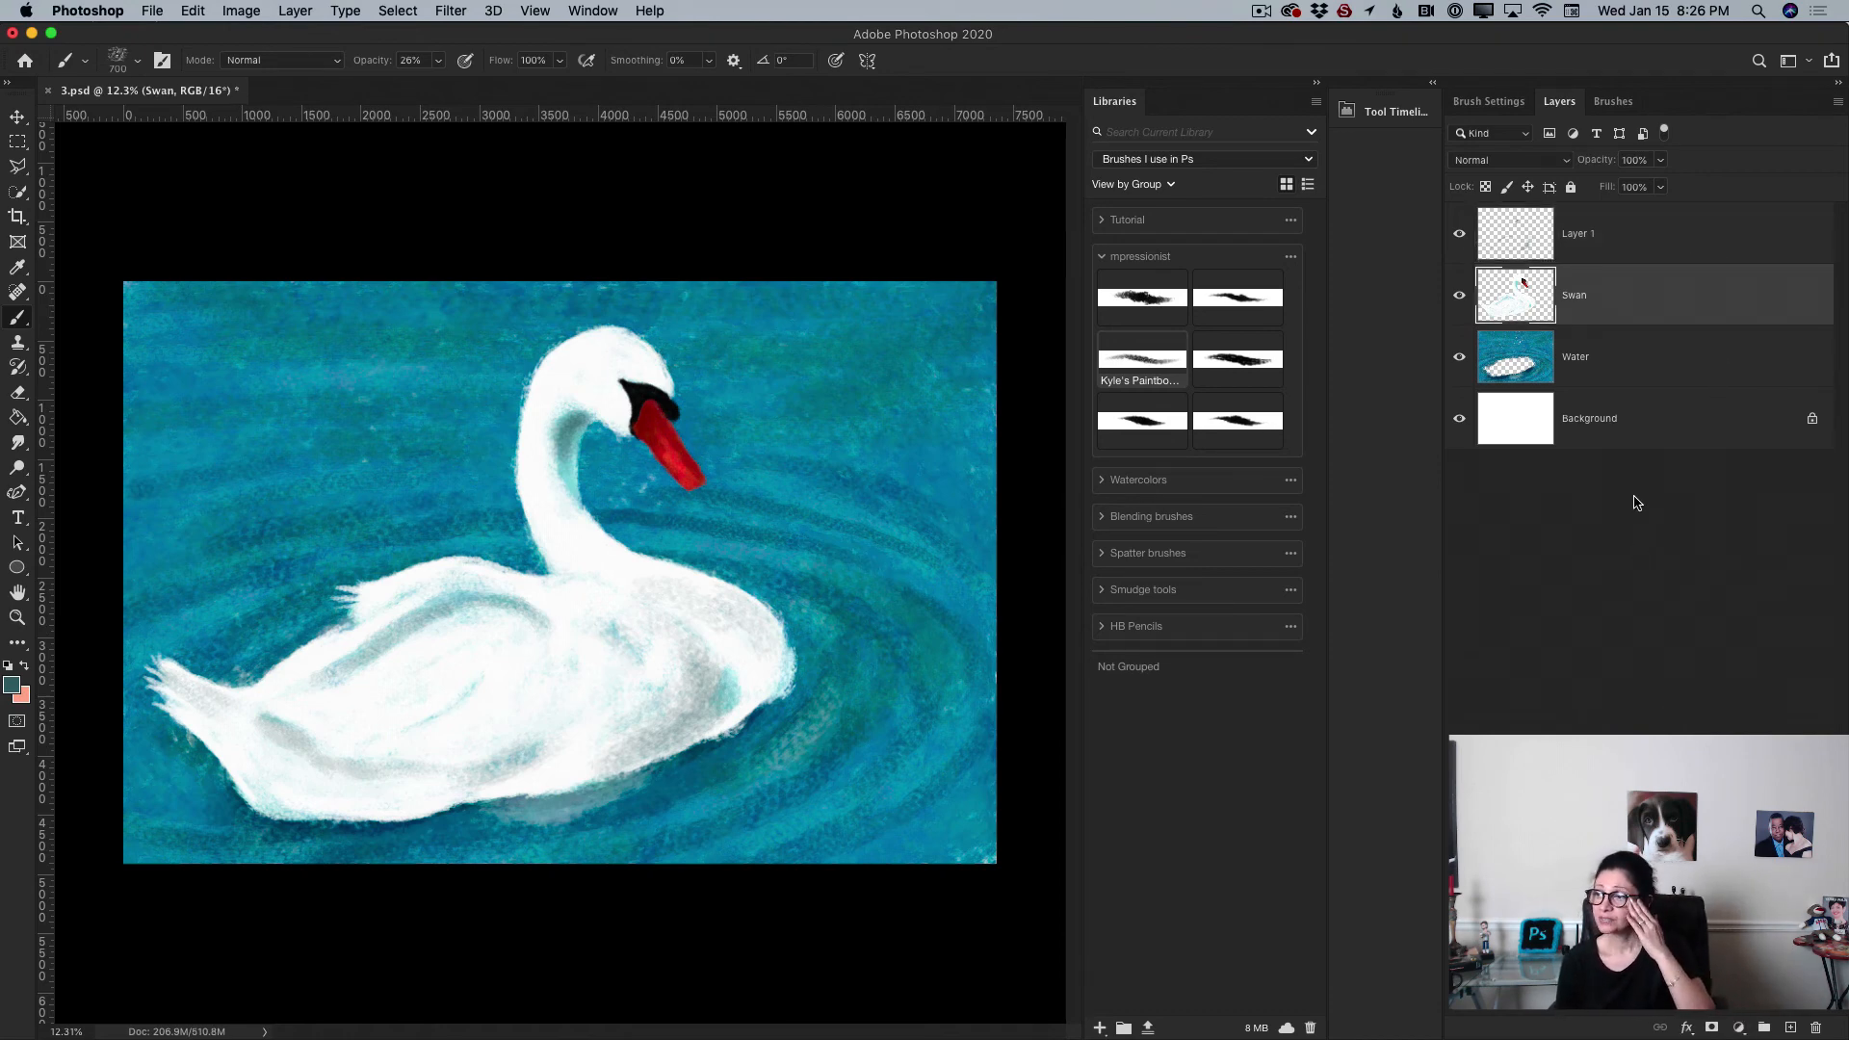
left_click(1788, 1027)
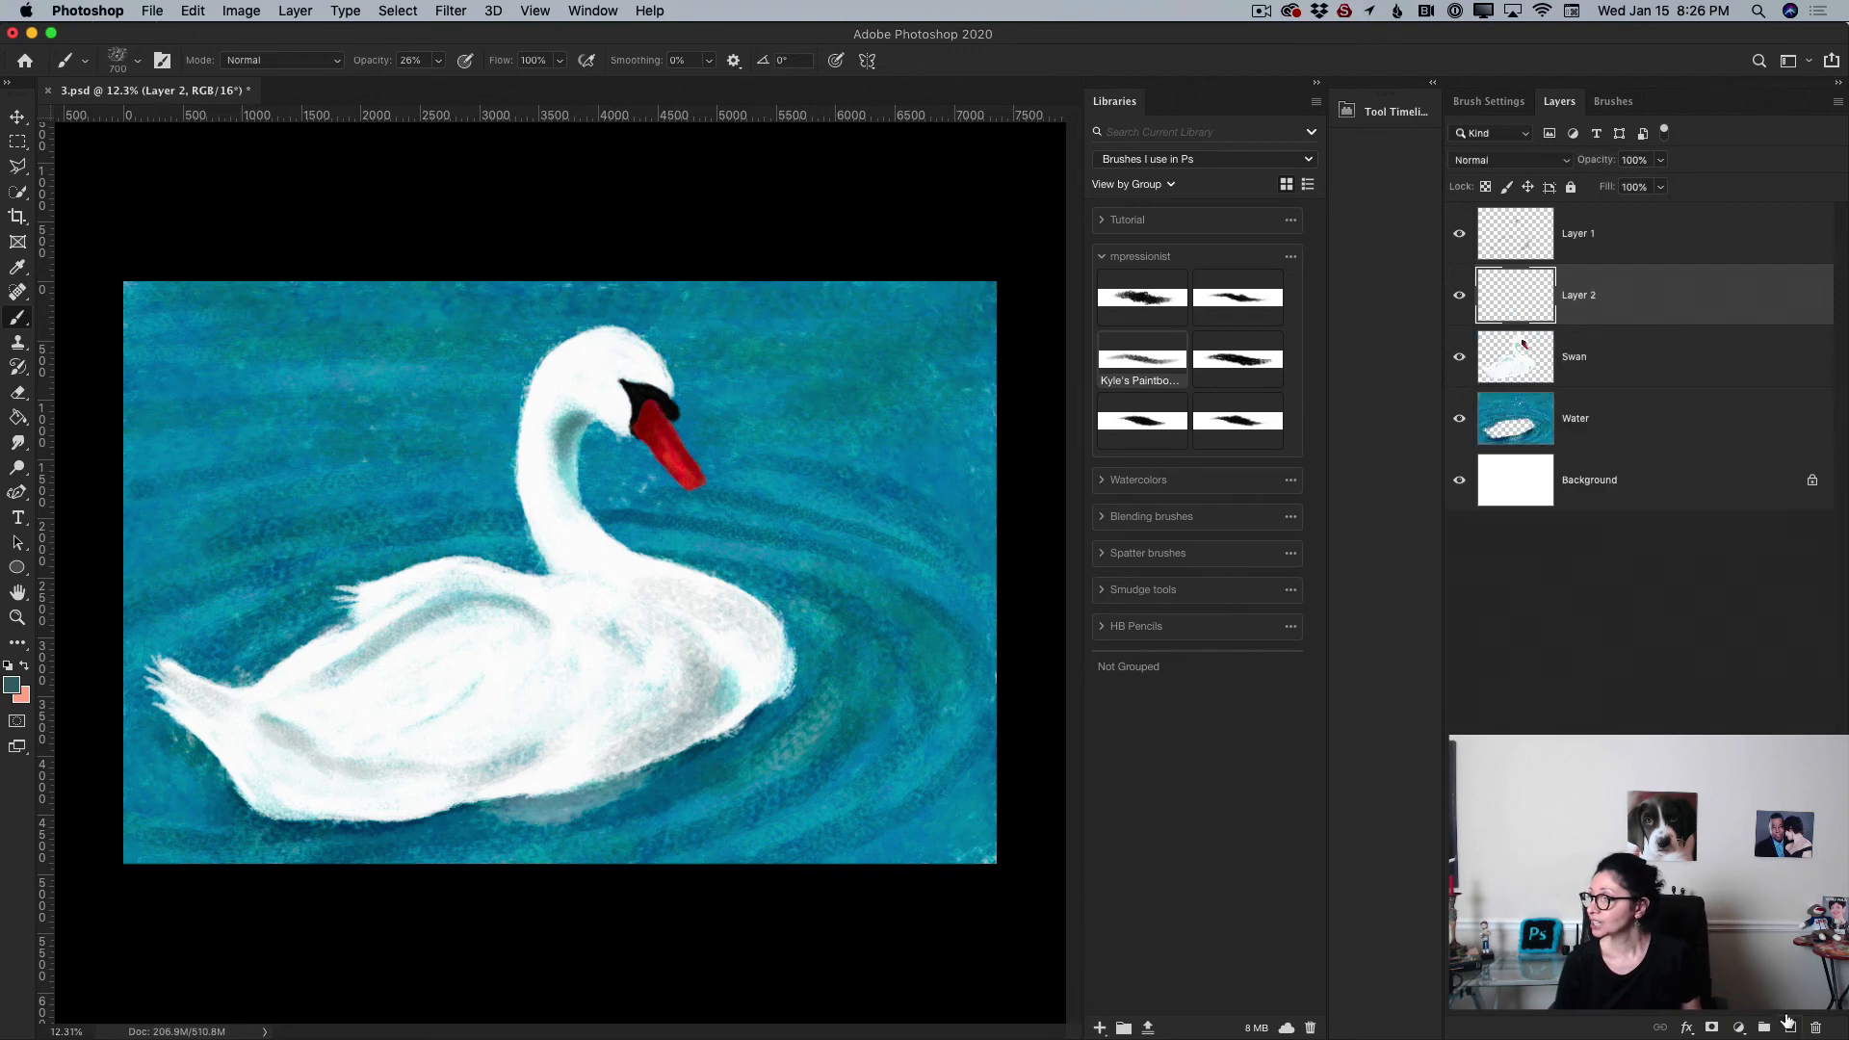
left_click(11, 685)
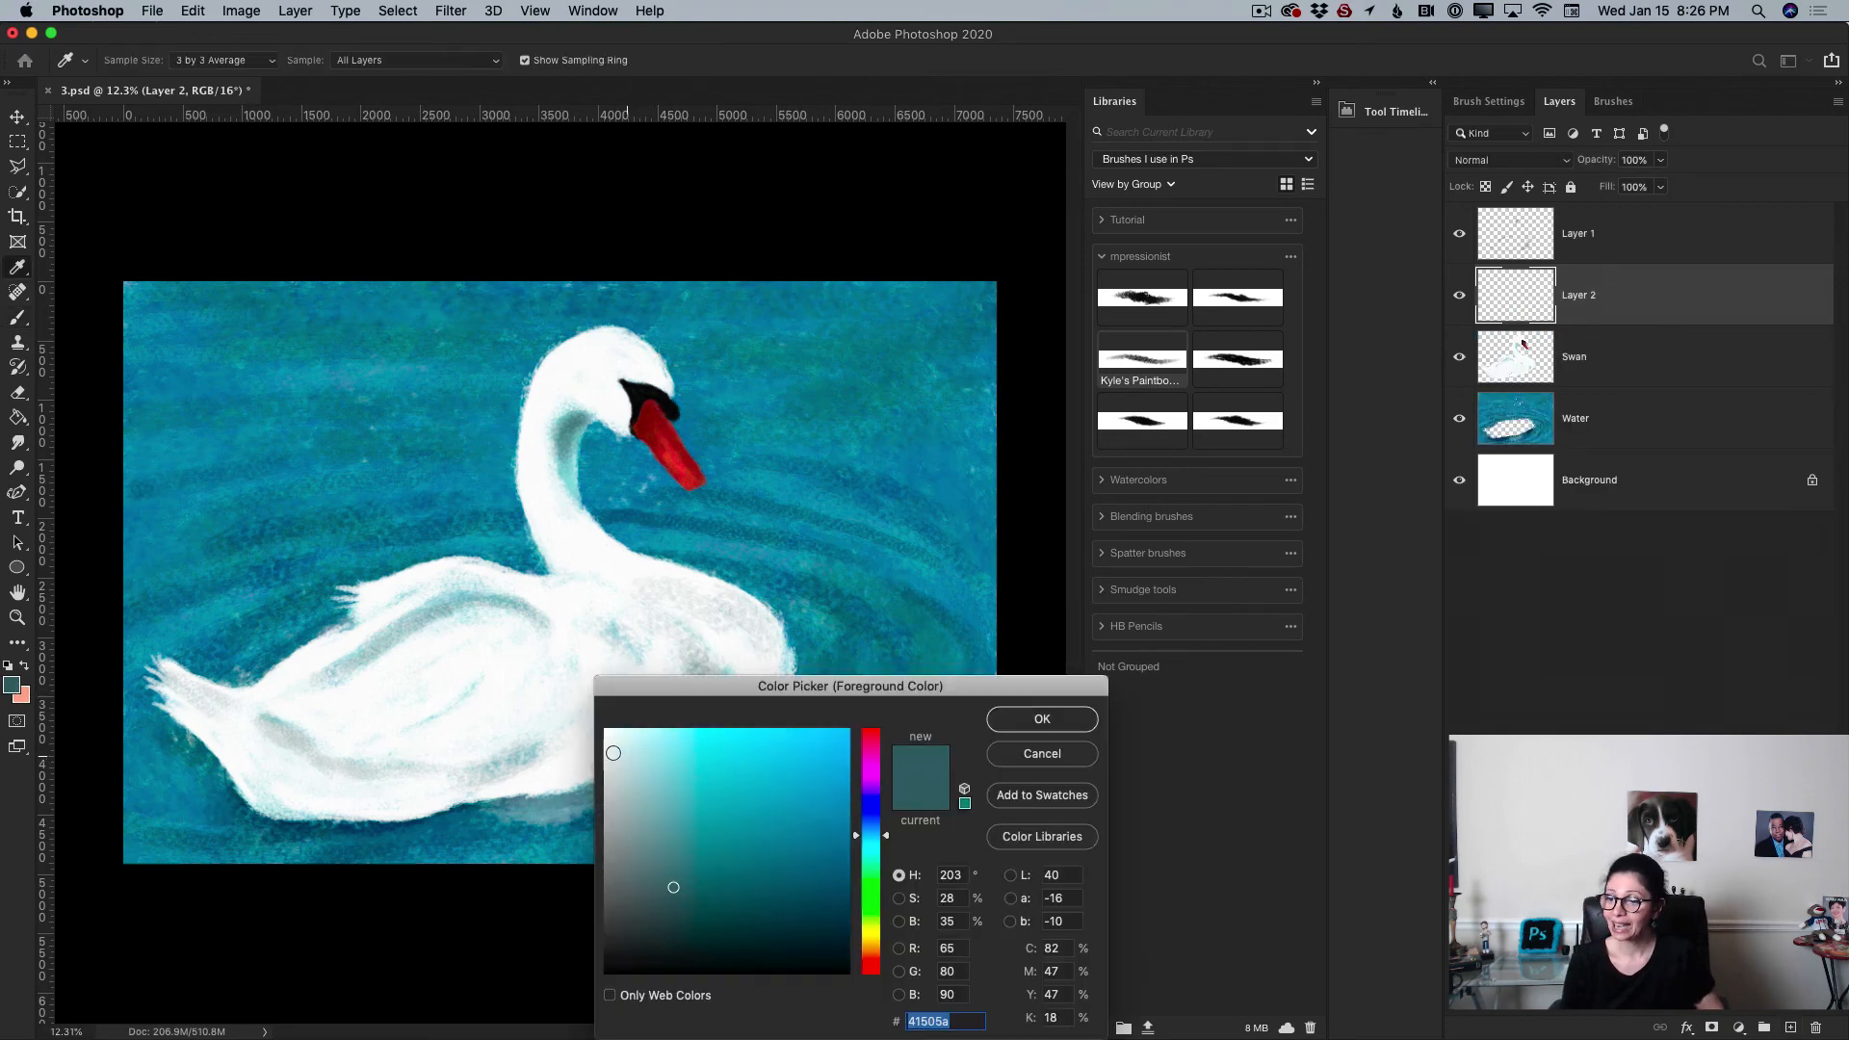
left_click(606, 732)
left_click(1042, 718)
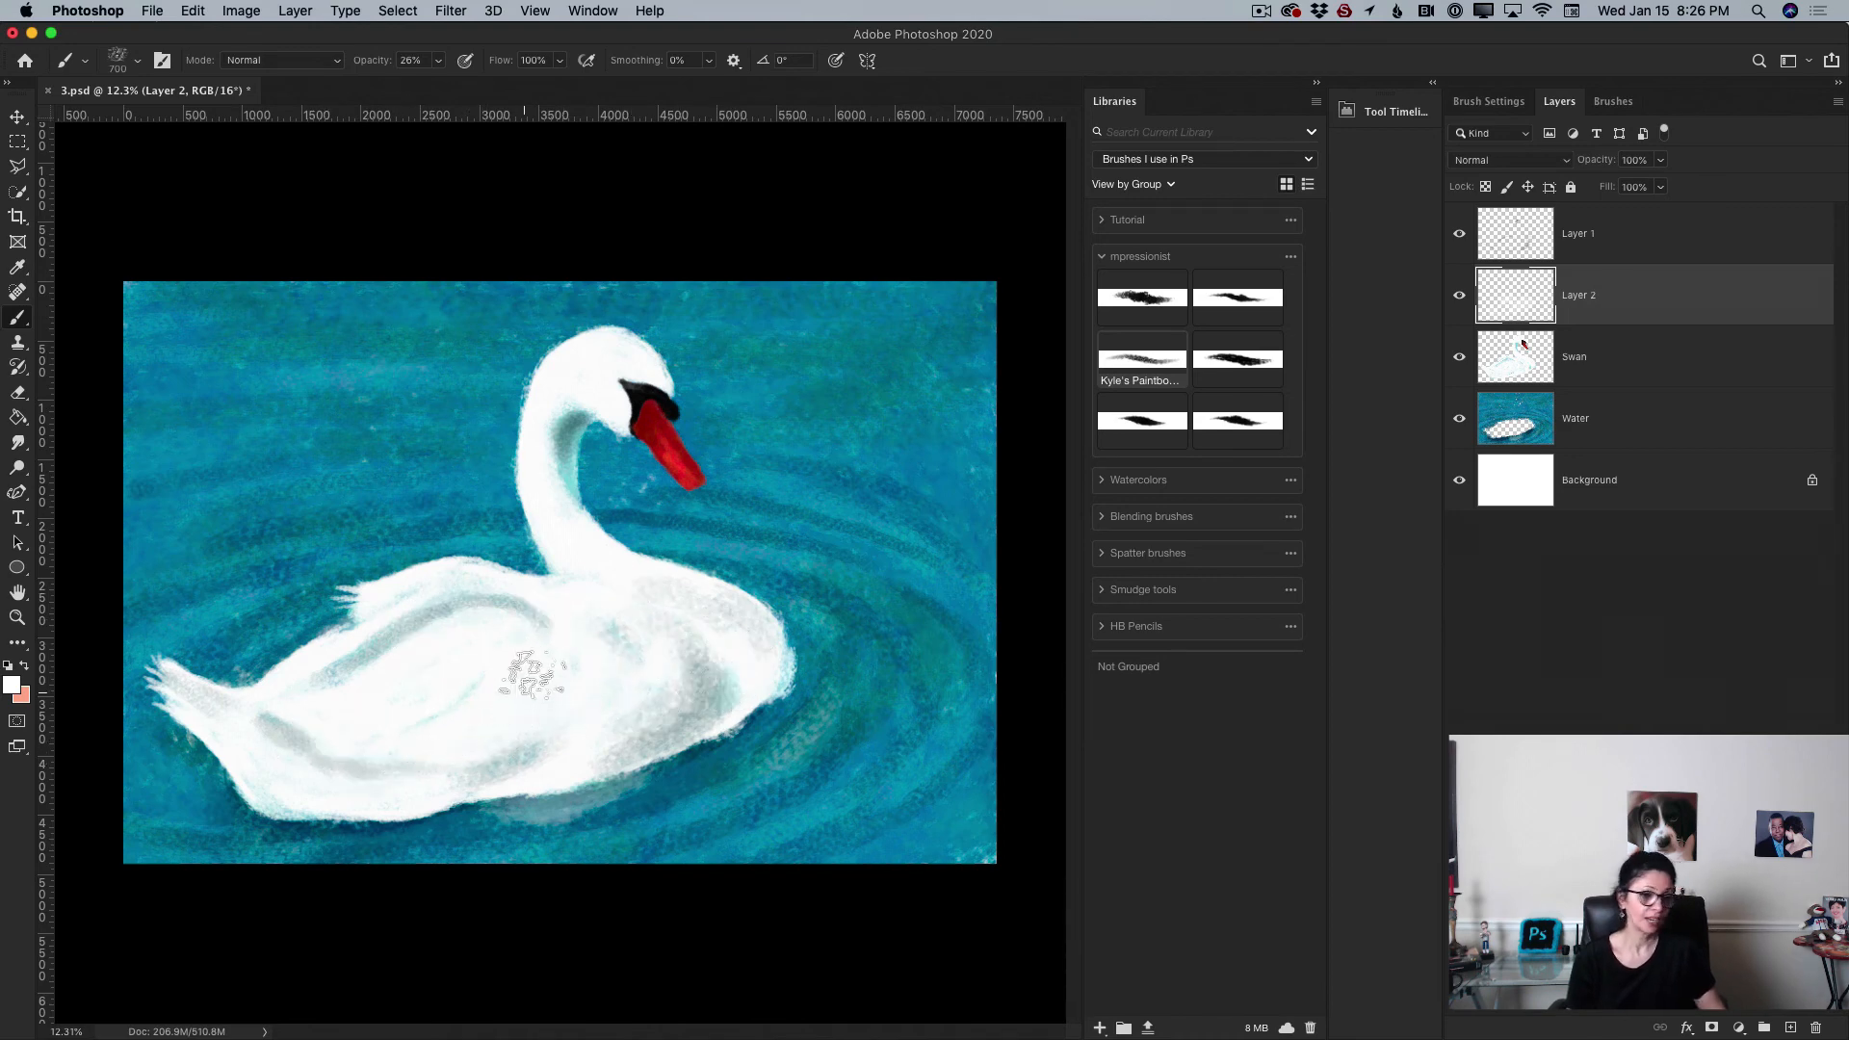
Step: Add a new top layer, shrink the brush, and paint small white highlights on the swan's back, wing and head at 100% opacity
left_click(1660, 233)
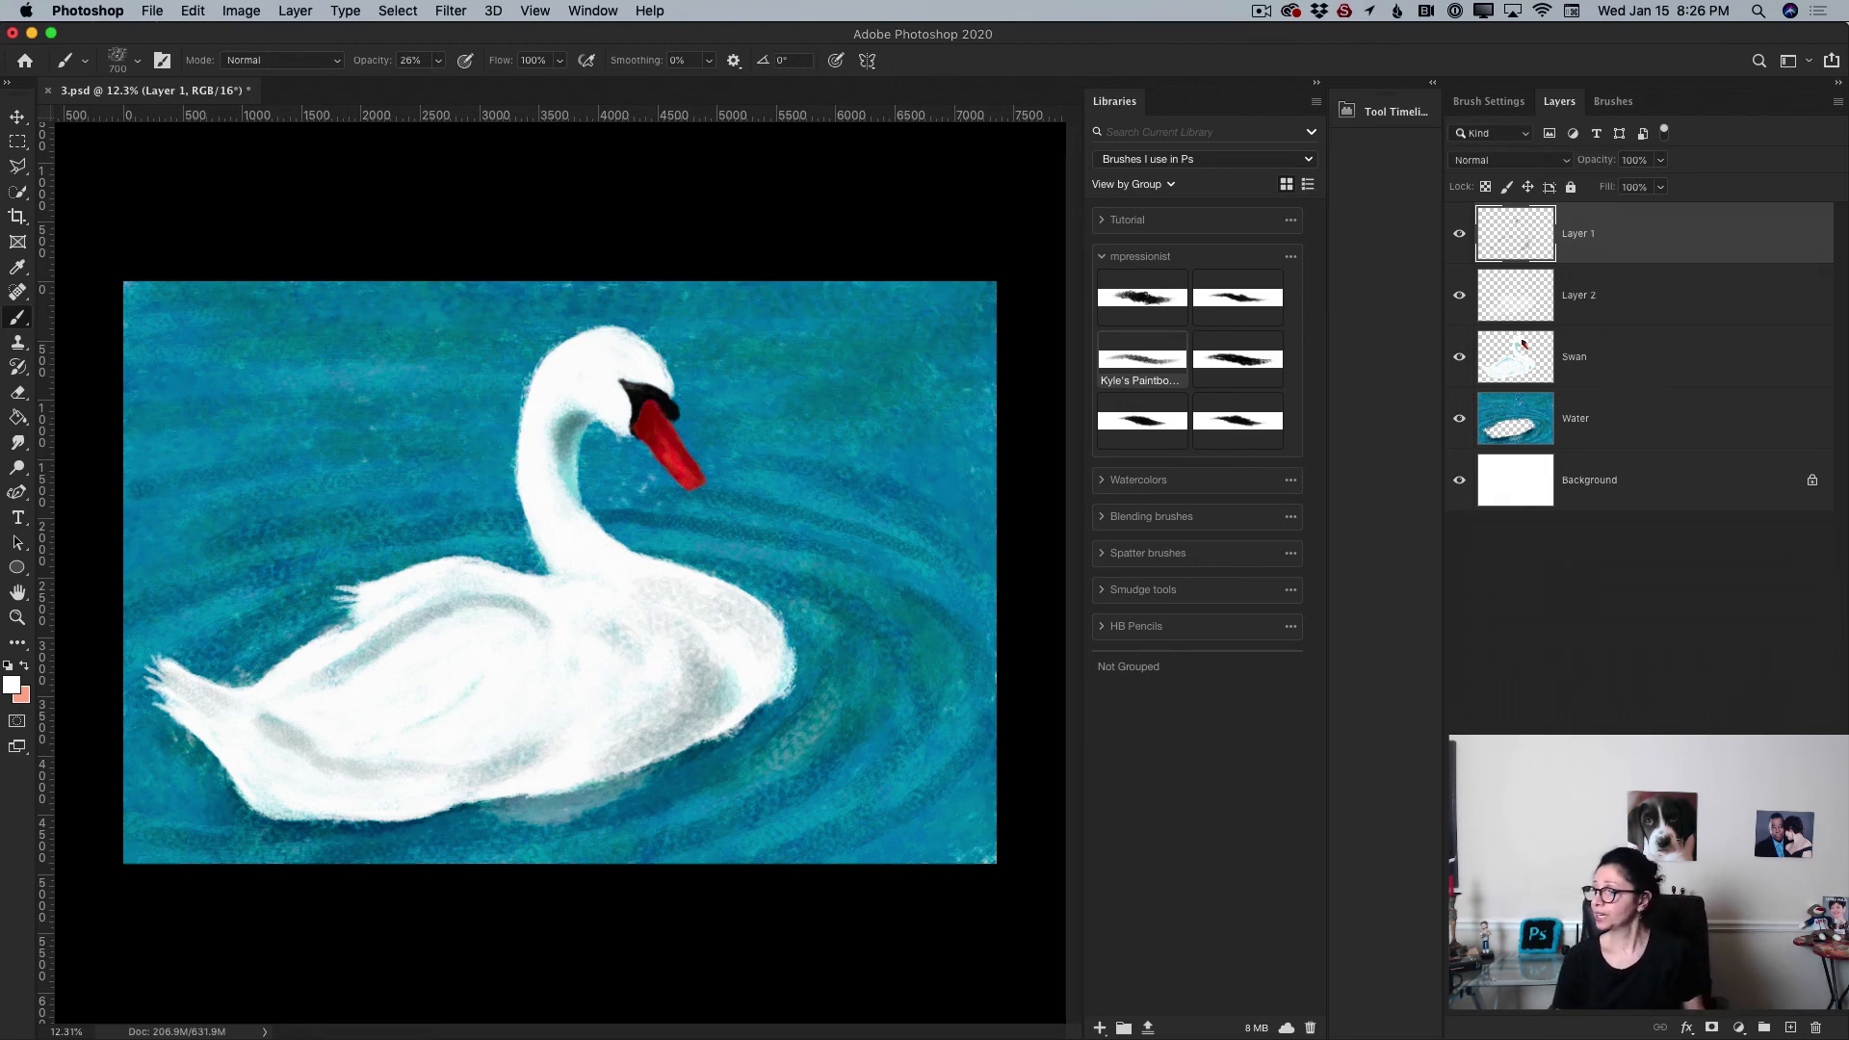
left_click(1790, 1027)
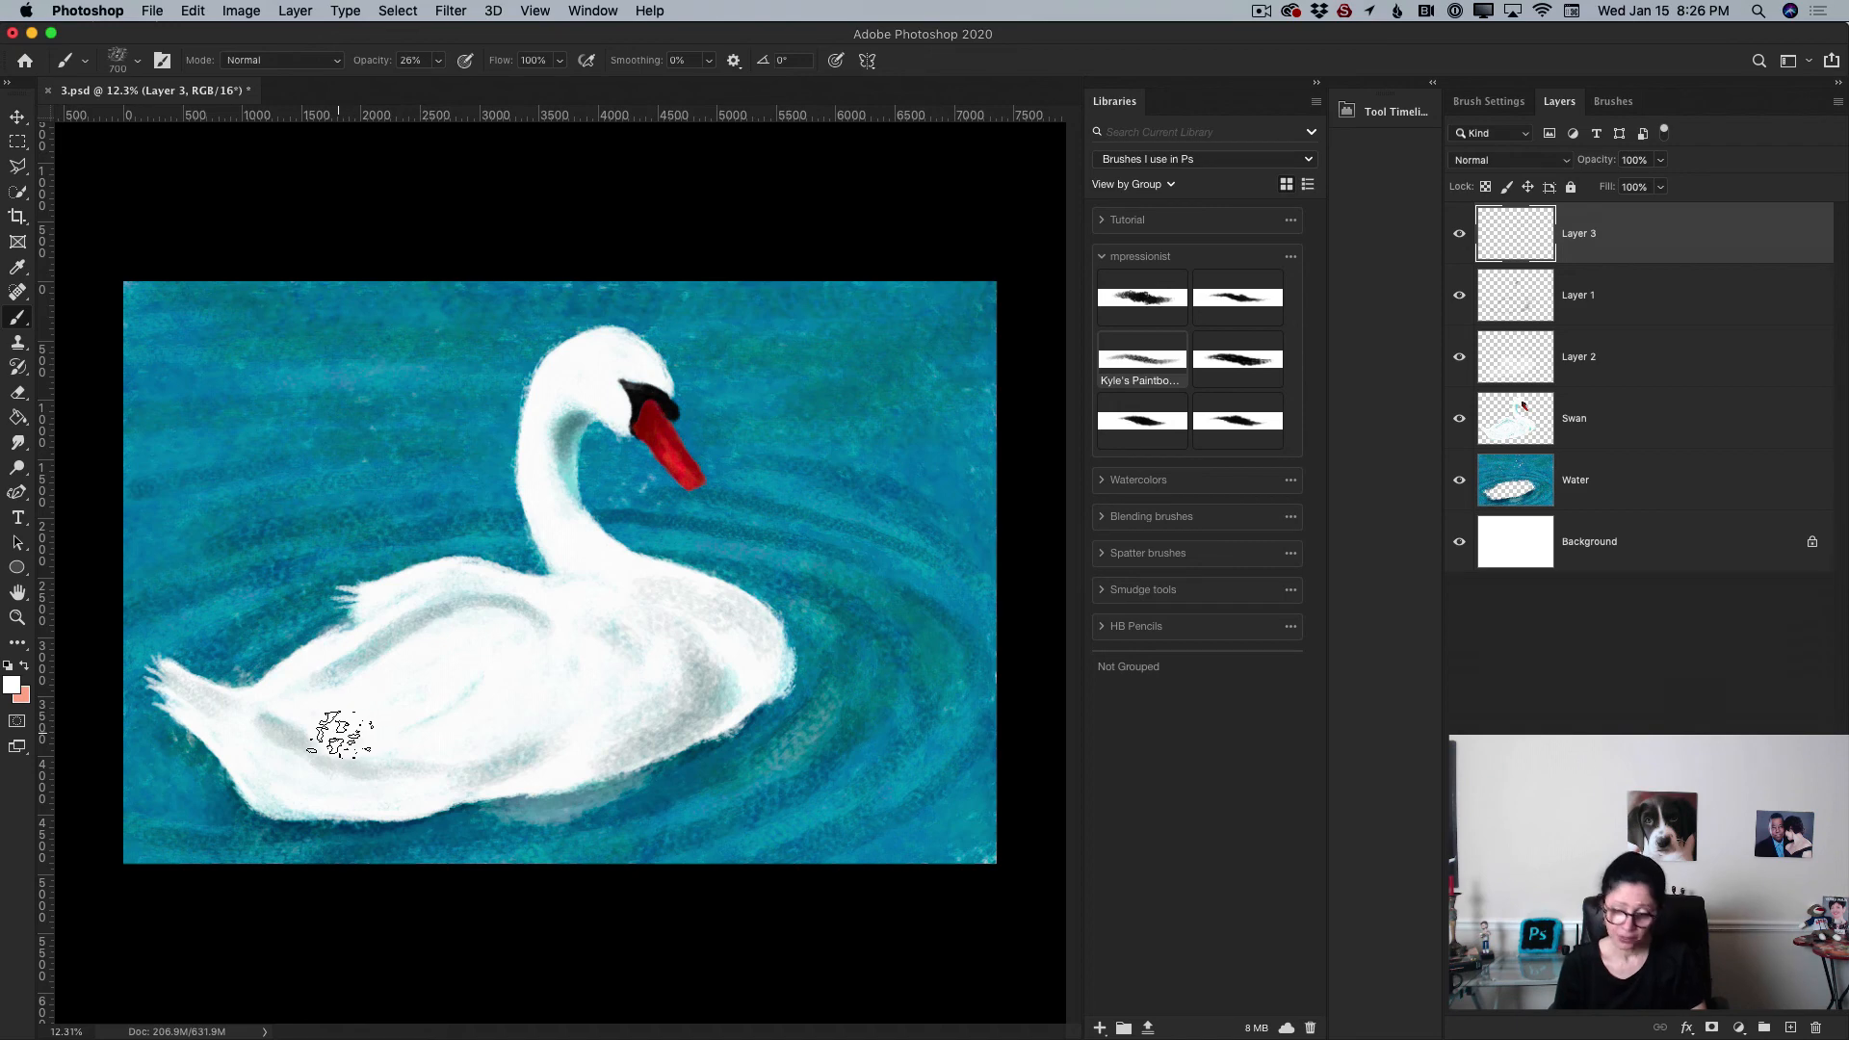
key("bracketleft")
key("bracketleft")
key("bracketleft")
key("bracketleft")
key("bracketleft")
key("bracketleft")
key("bracketleft")
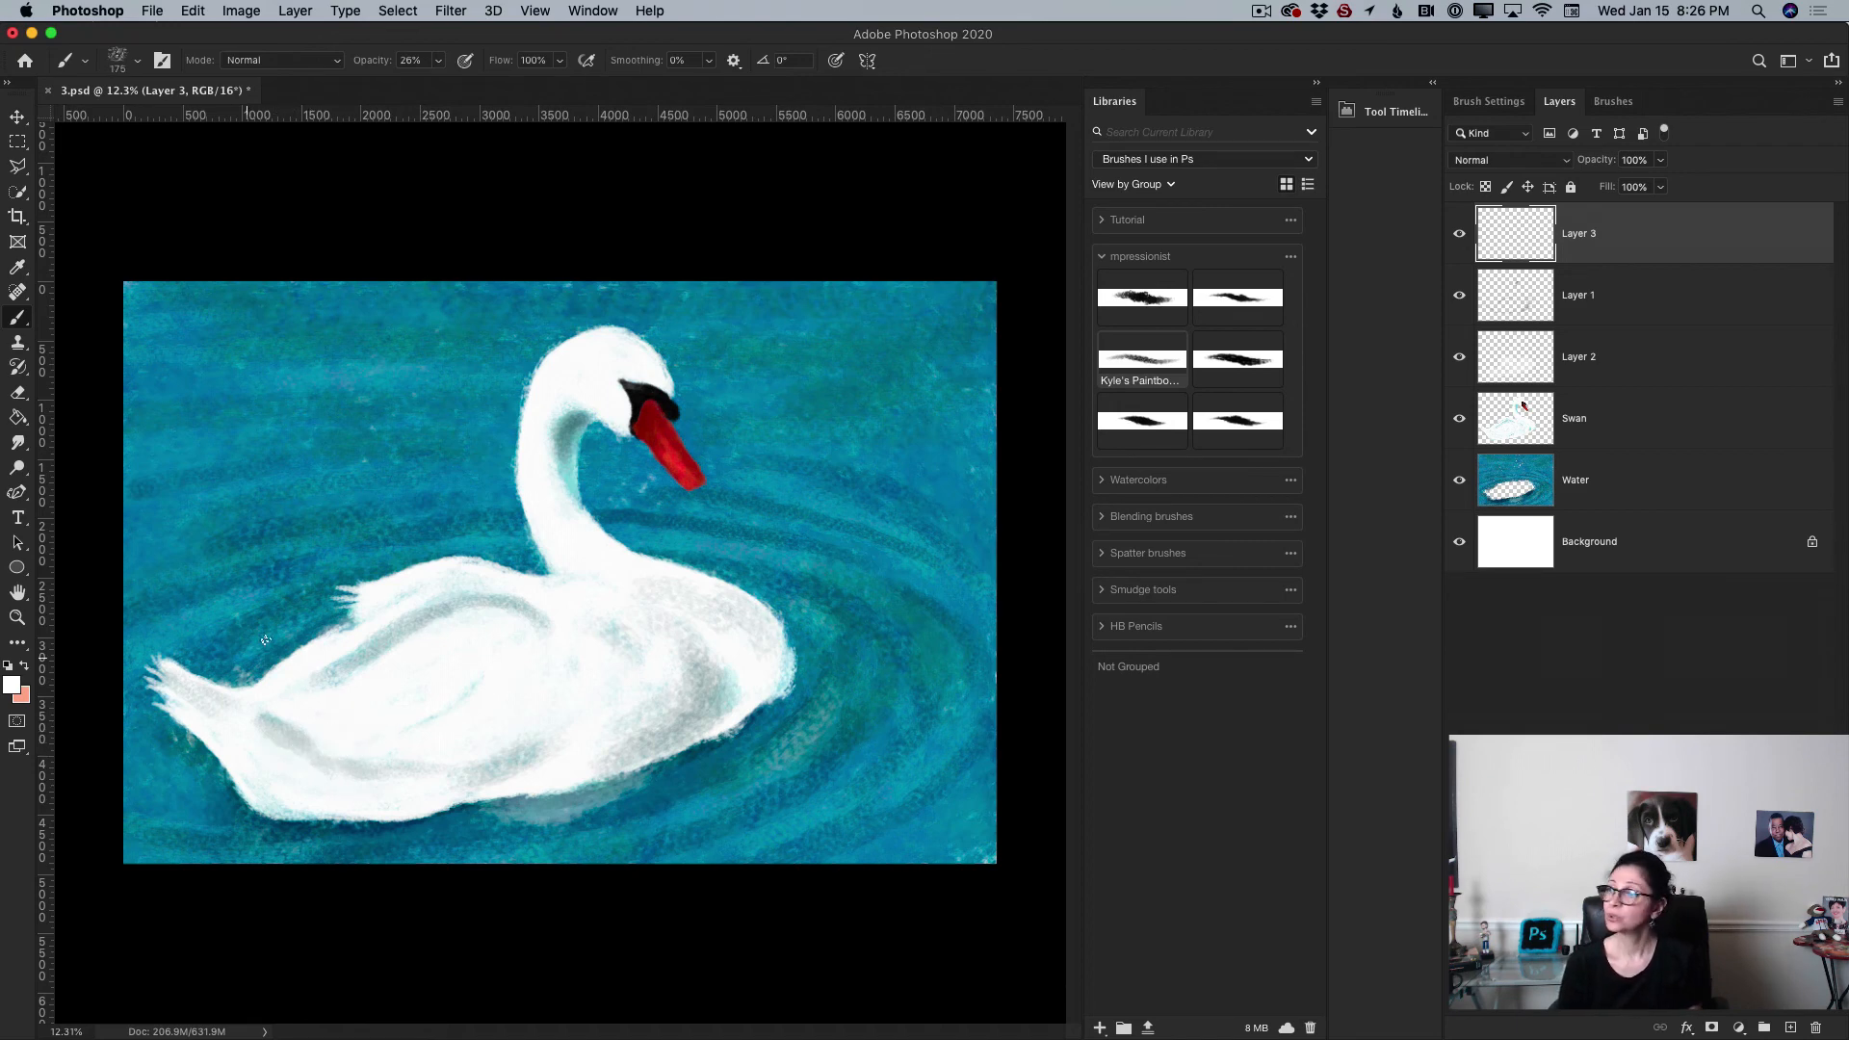
left_click(438, 60)
left_click_drag(441, 84, 504, 83)
left_click_drag(289, 755, 363, 796)
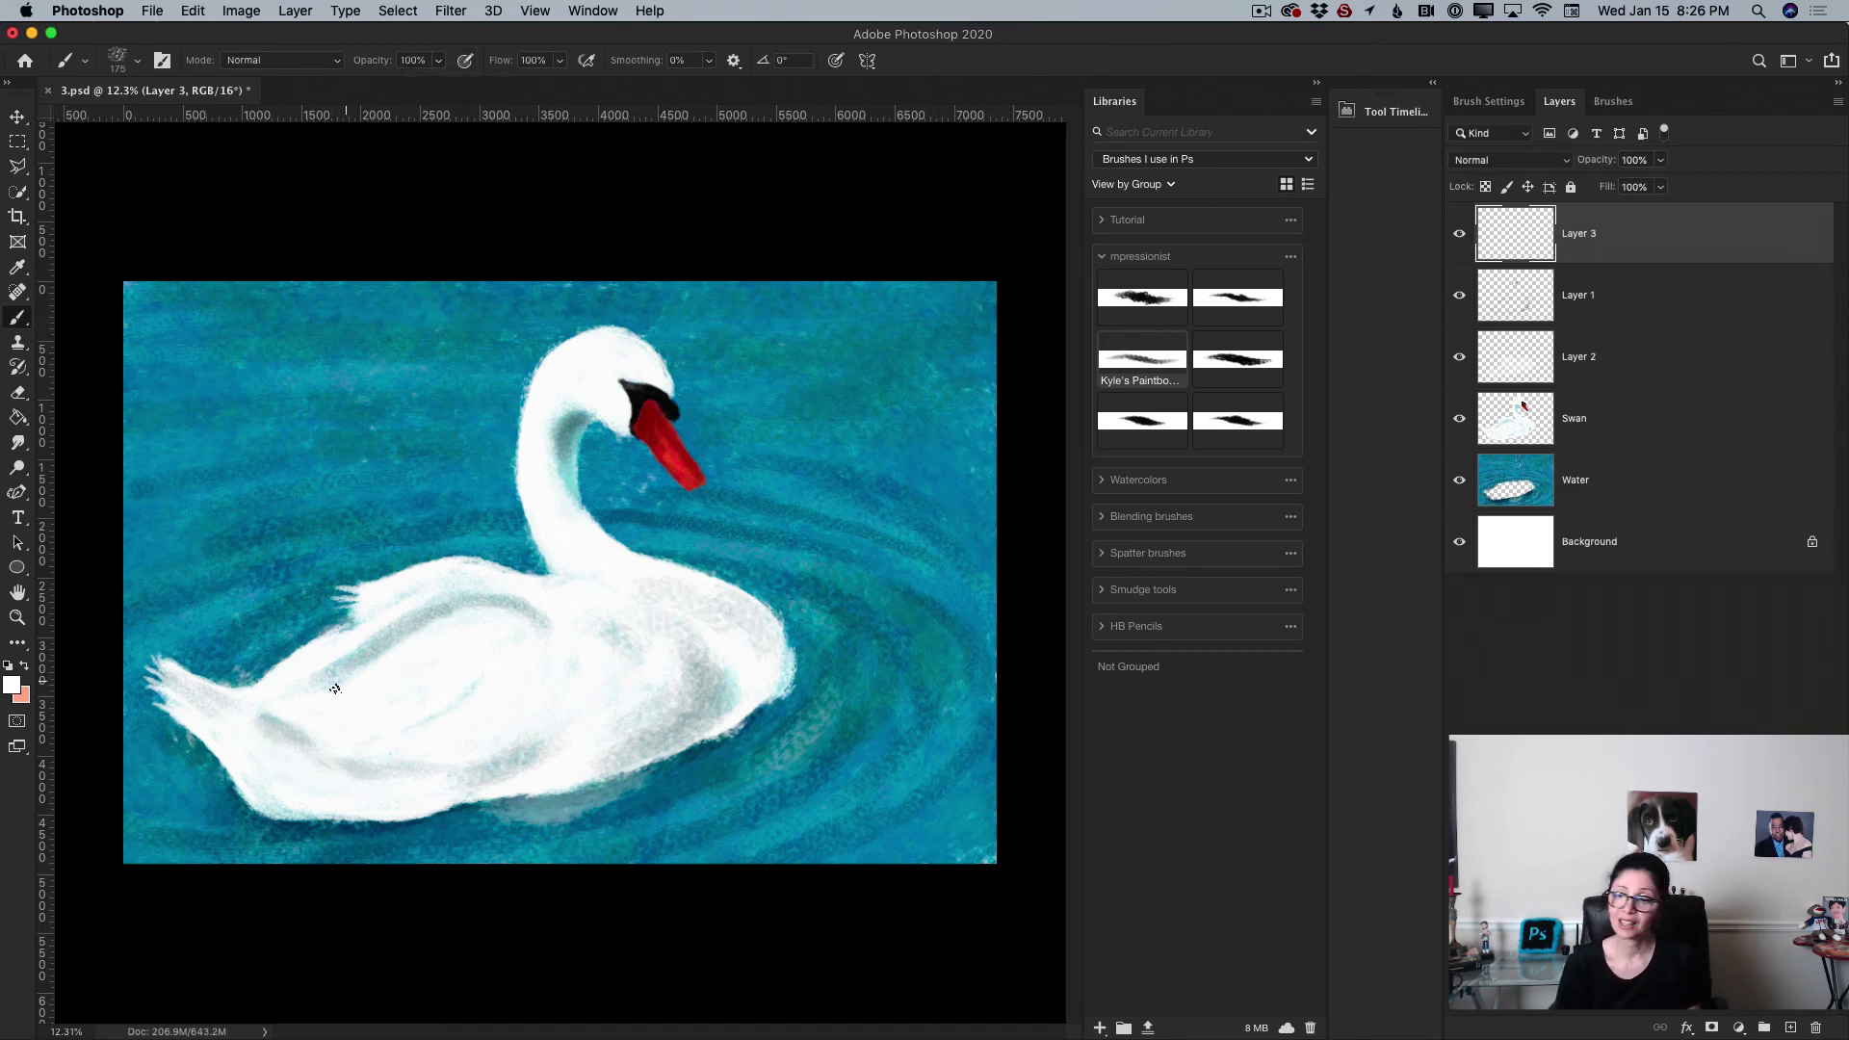
mouse_move(339, 683)
left_mouse_down()
mouse_move(436, 610)
mouse_move(364, 661)
left_mouse_up()
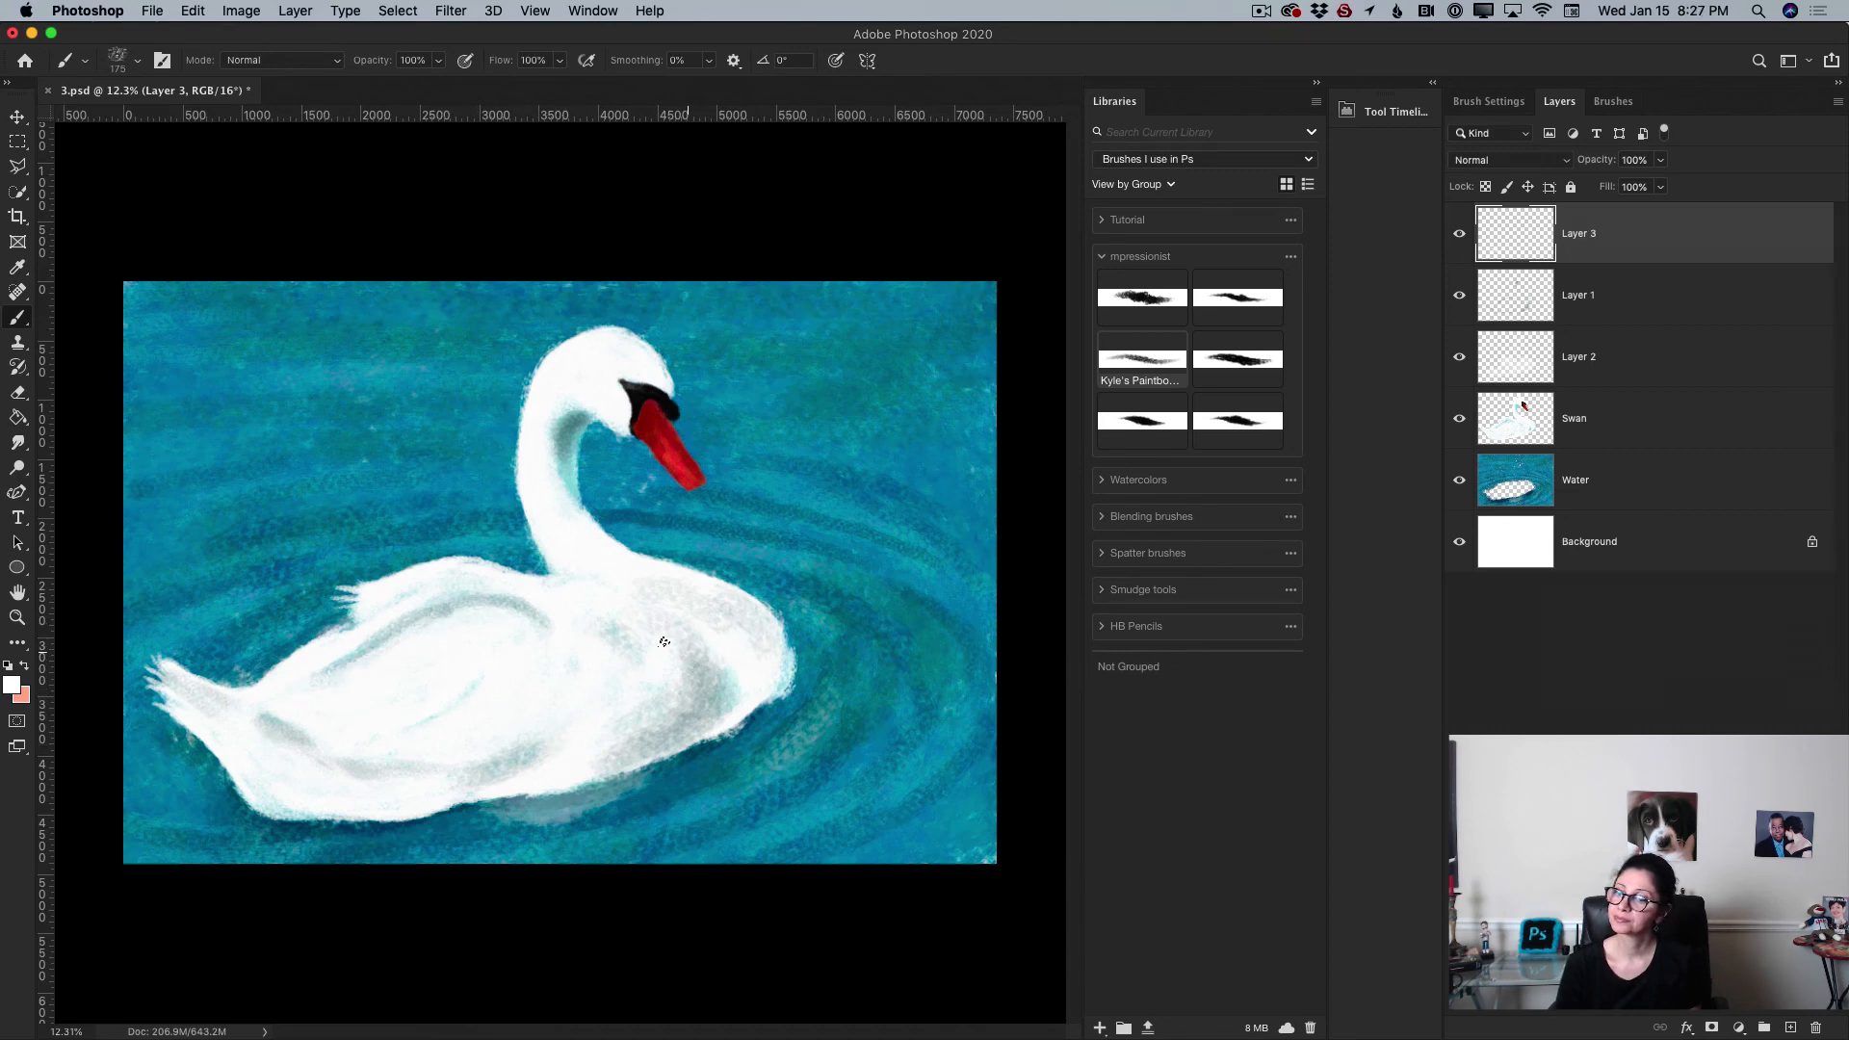
mouse_move(663, 641)
left_mouse_down()
mouse_move(673, 715)
mouse_move(680, 678)
left_mouse_up()
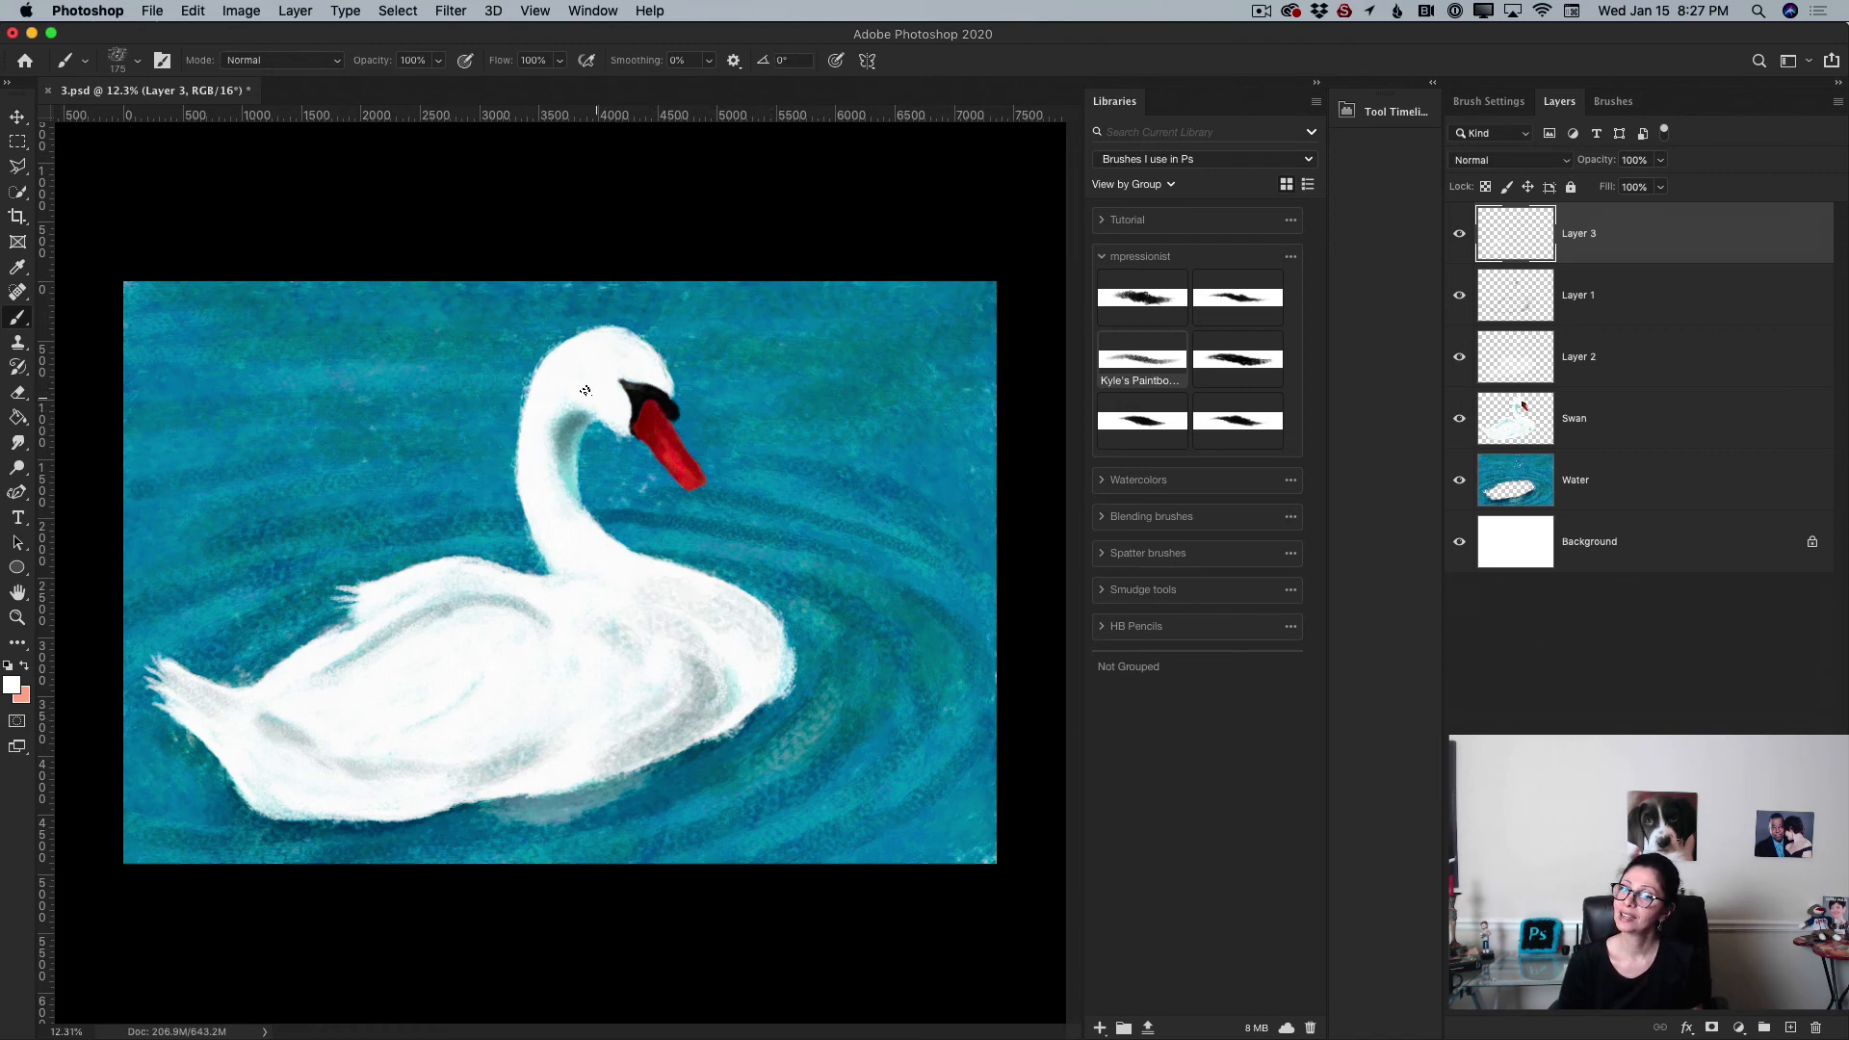
left_click_drag(561, 408, 552, 426)
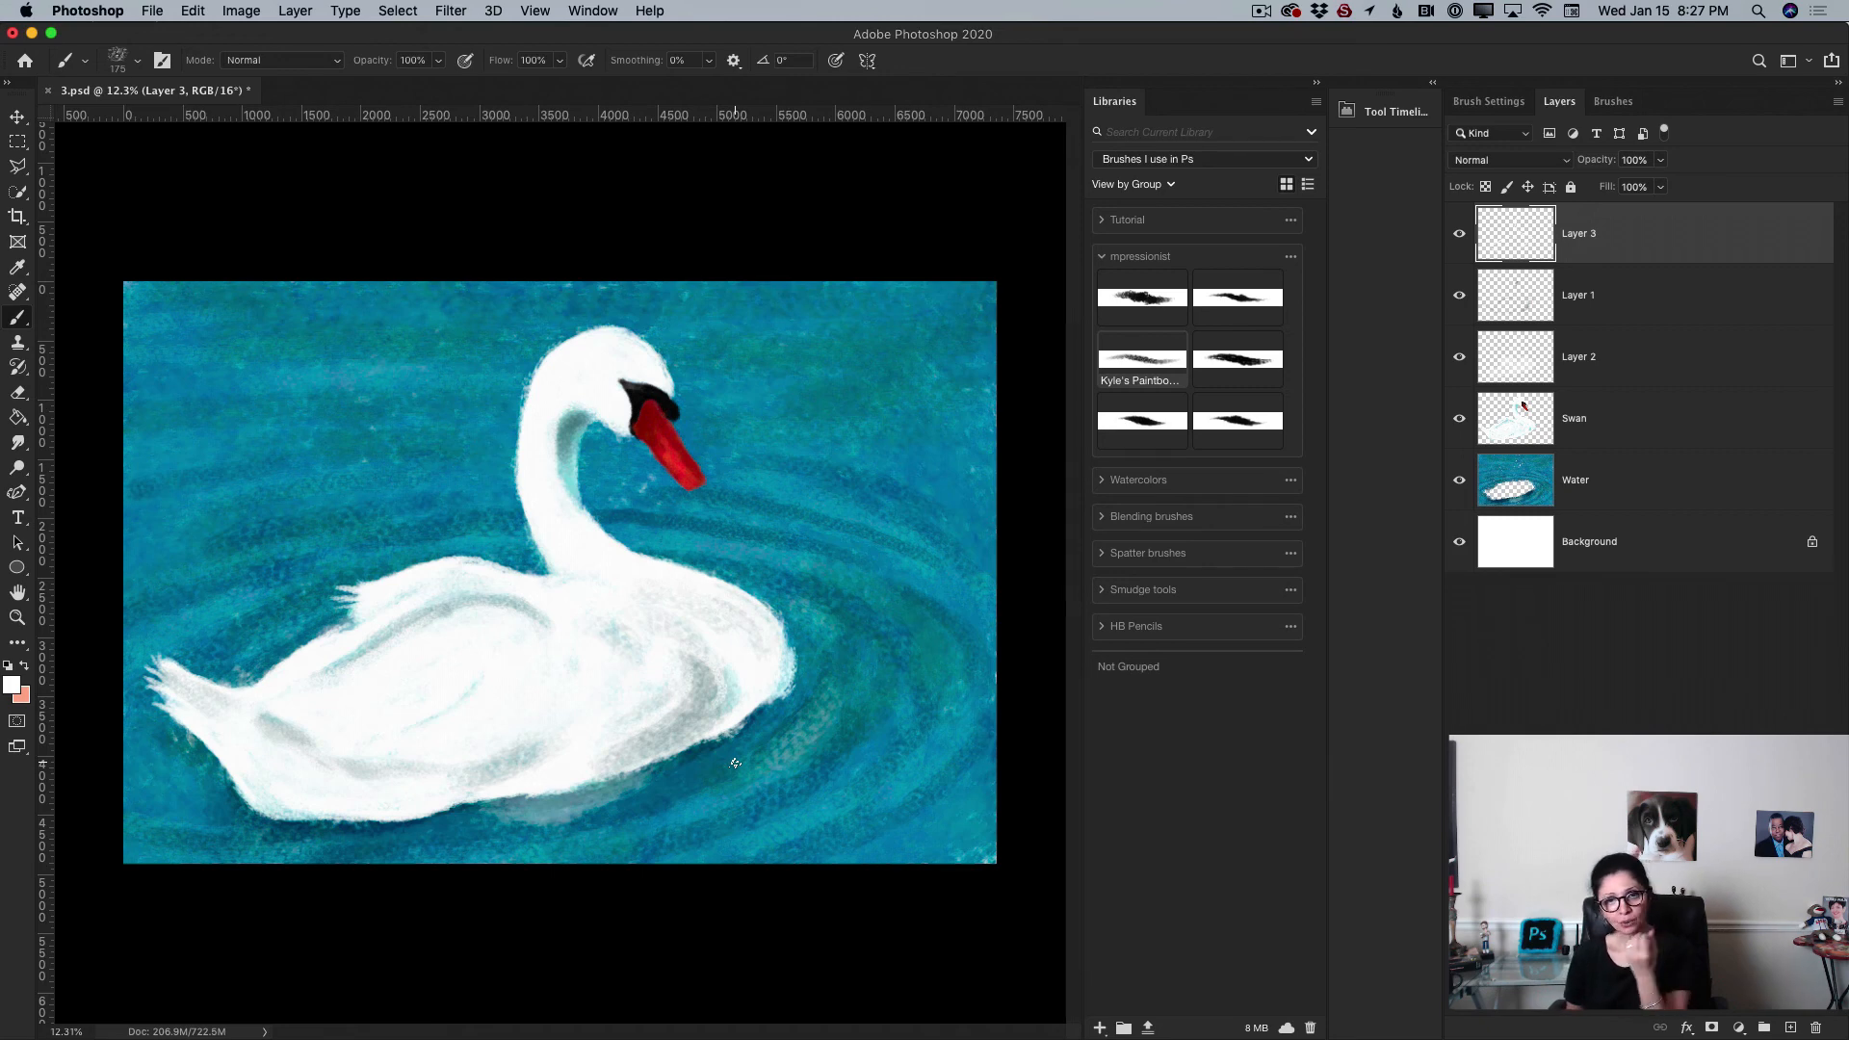
Step: Zoom into the swan's head and dab a small white highlight in its eye
left_click(17, 617)
left_click_drag(648, 379, 732, 407)
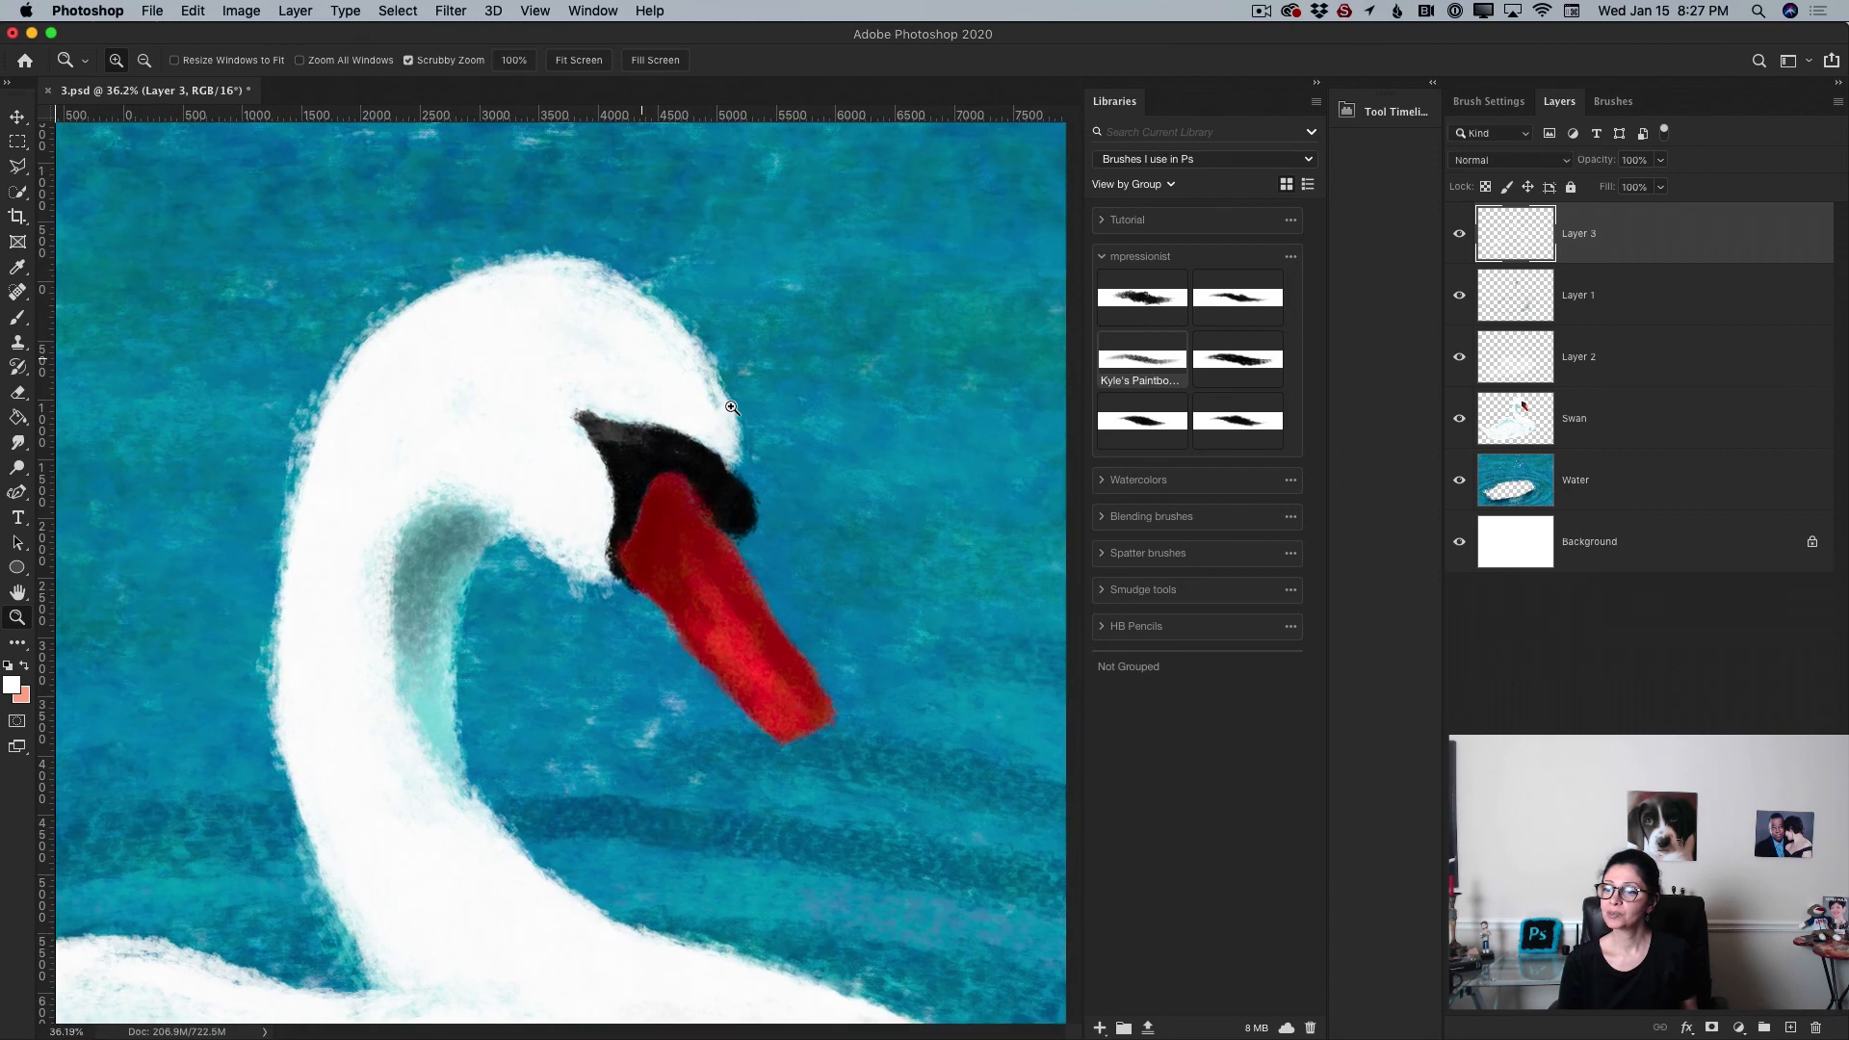
left_click(15, 318)
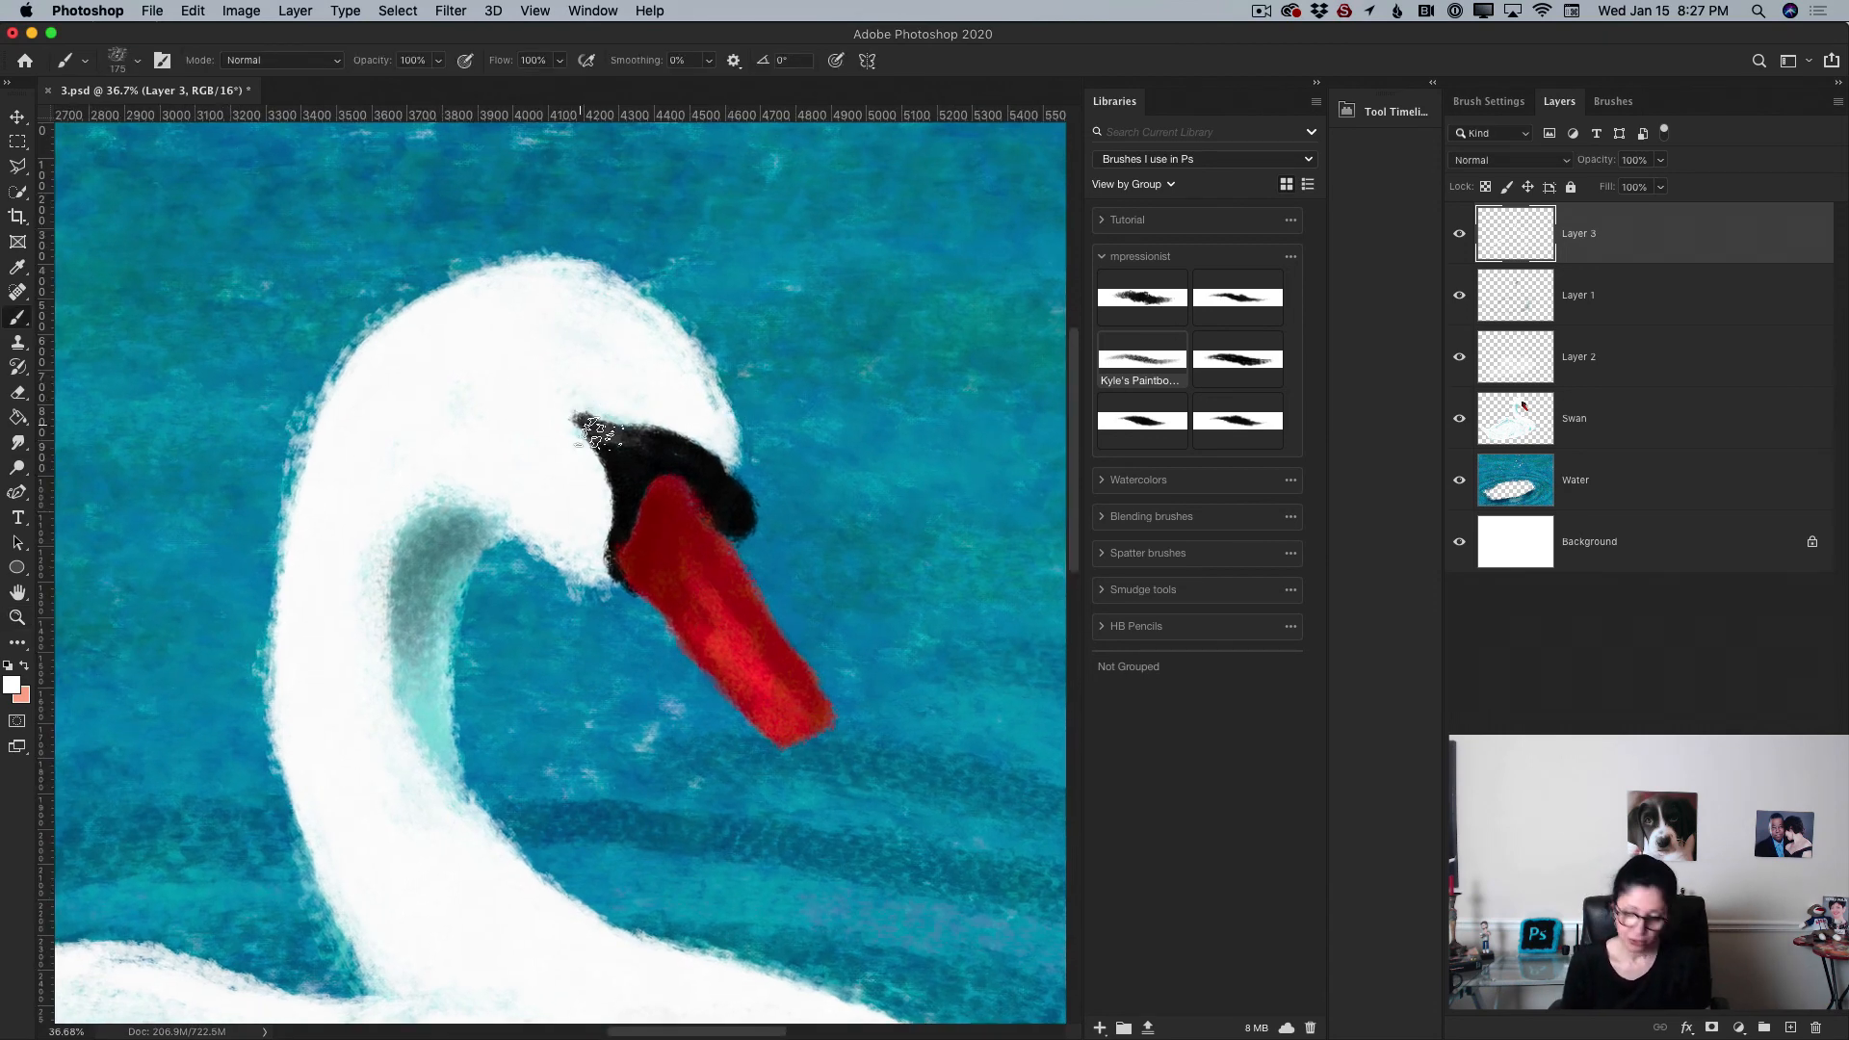
key("bracketleft")
key("bracketleft")
key("bracketleft")
key("bracketleft")
key("bracketleft")
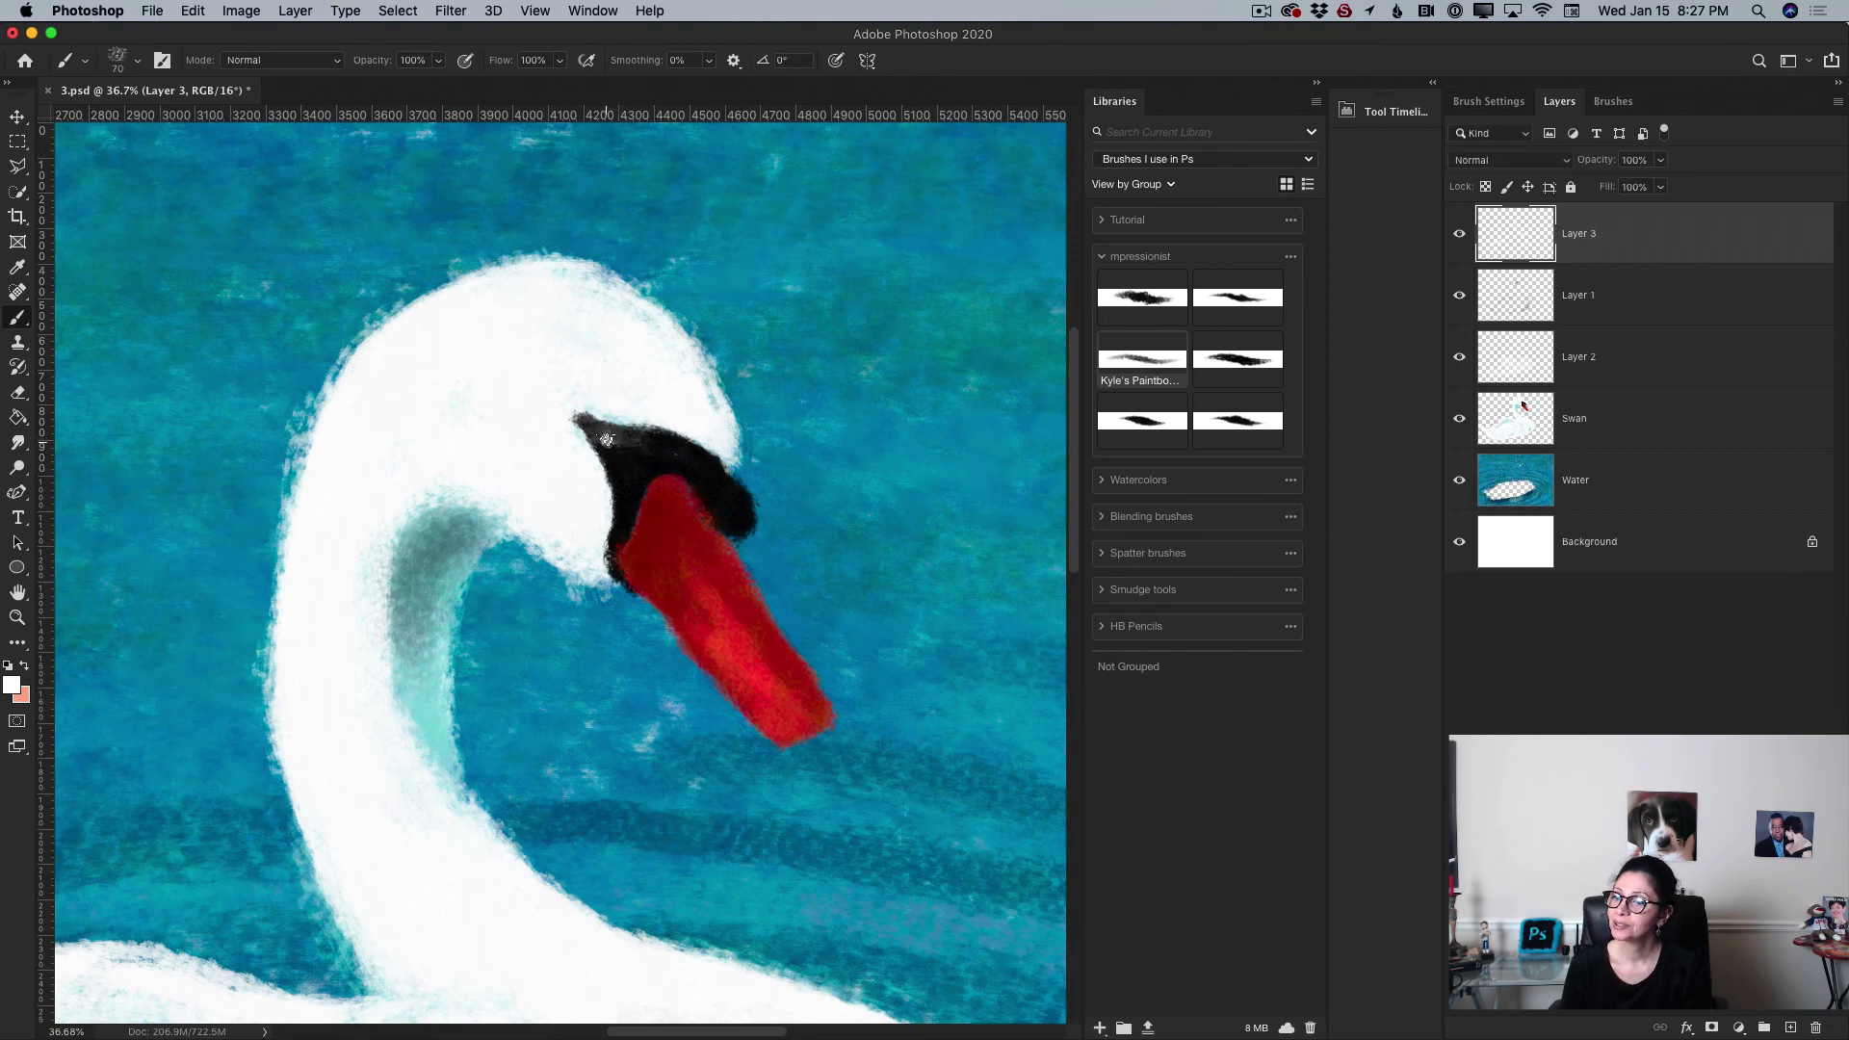
left_click(608, 440)
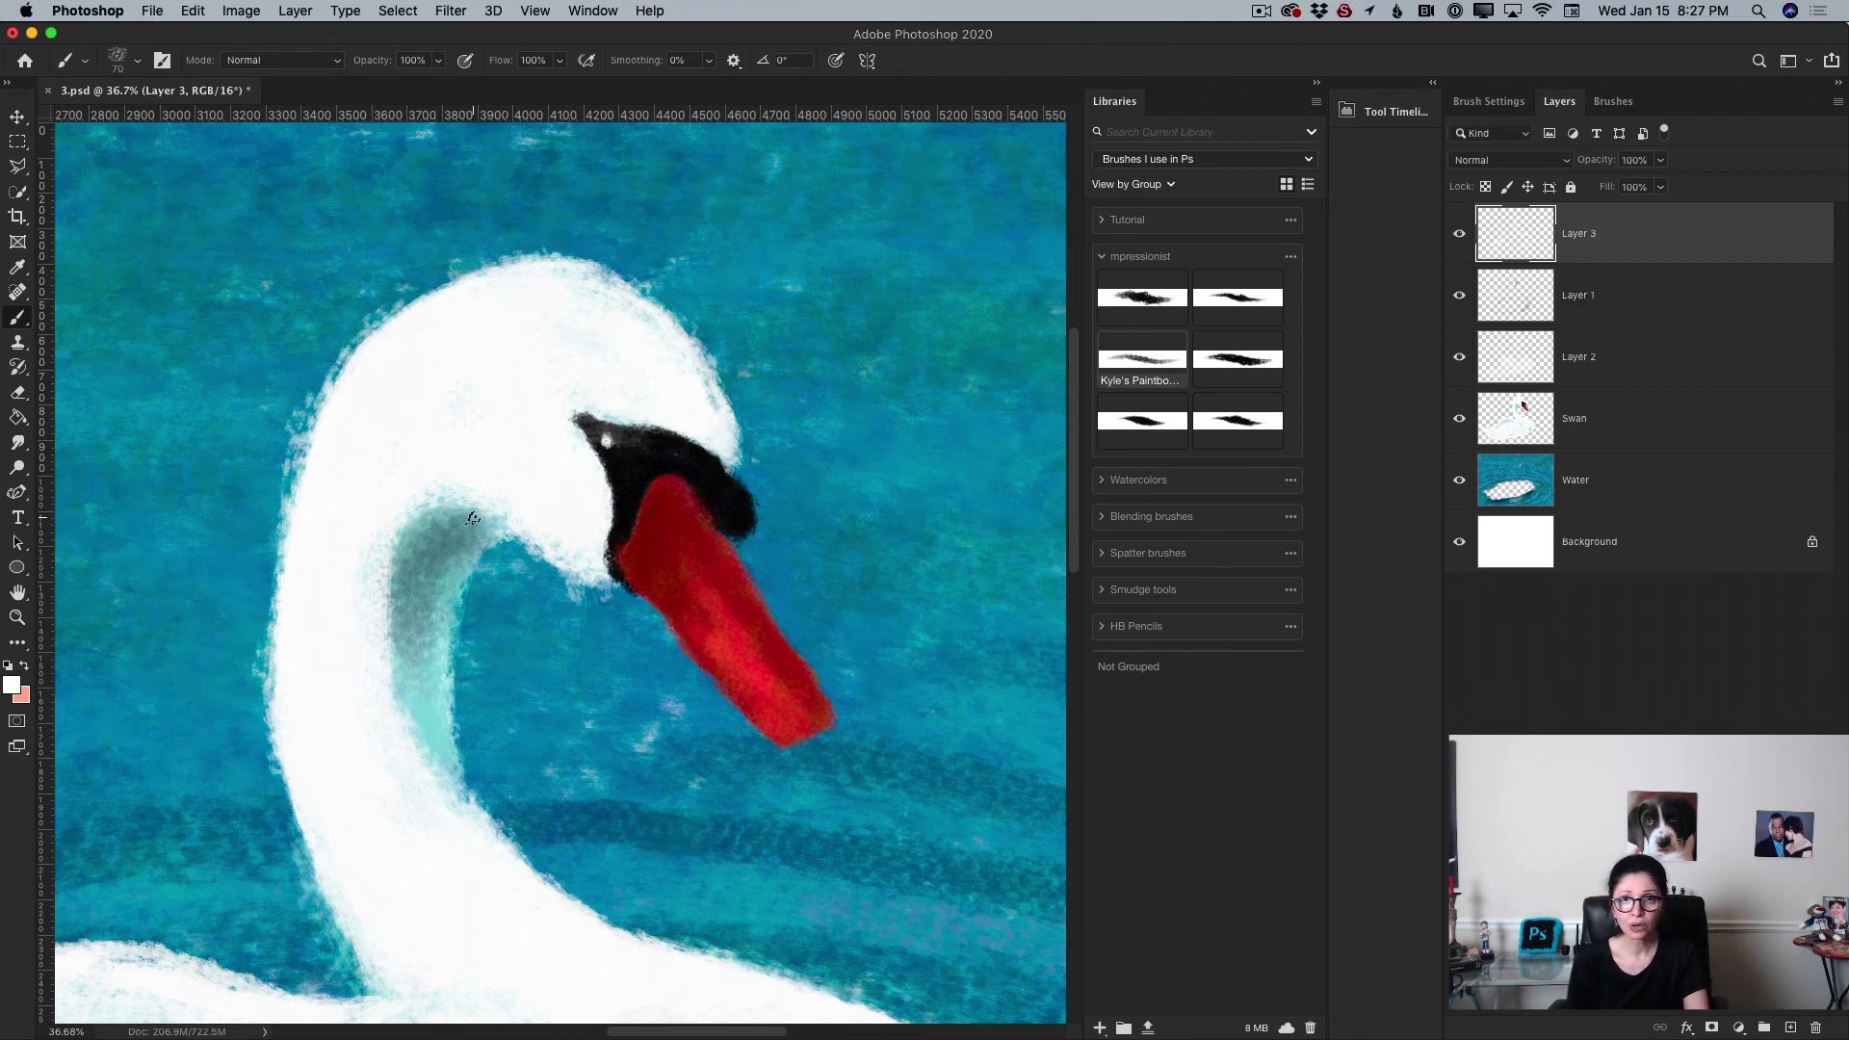
left_click(17, 617)
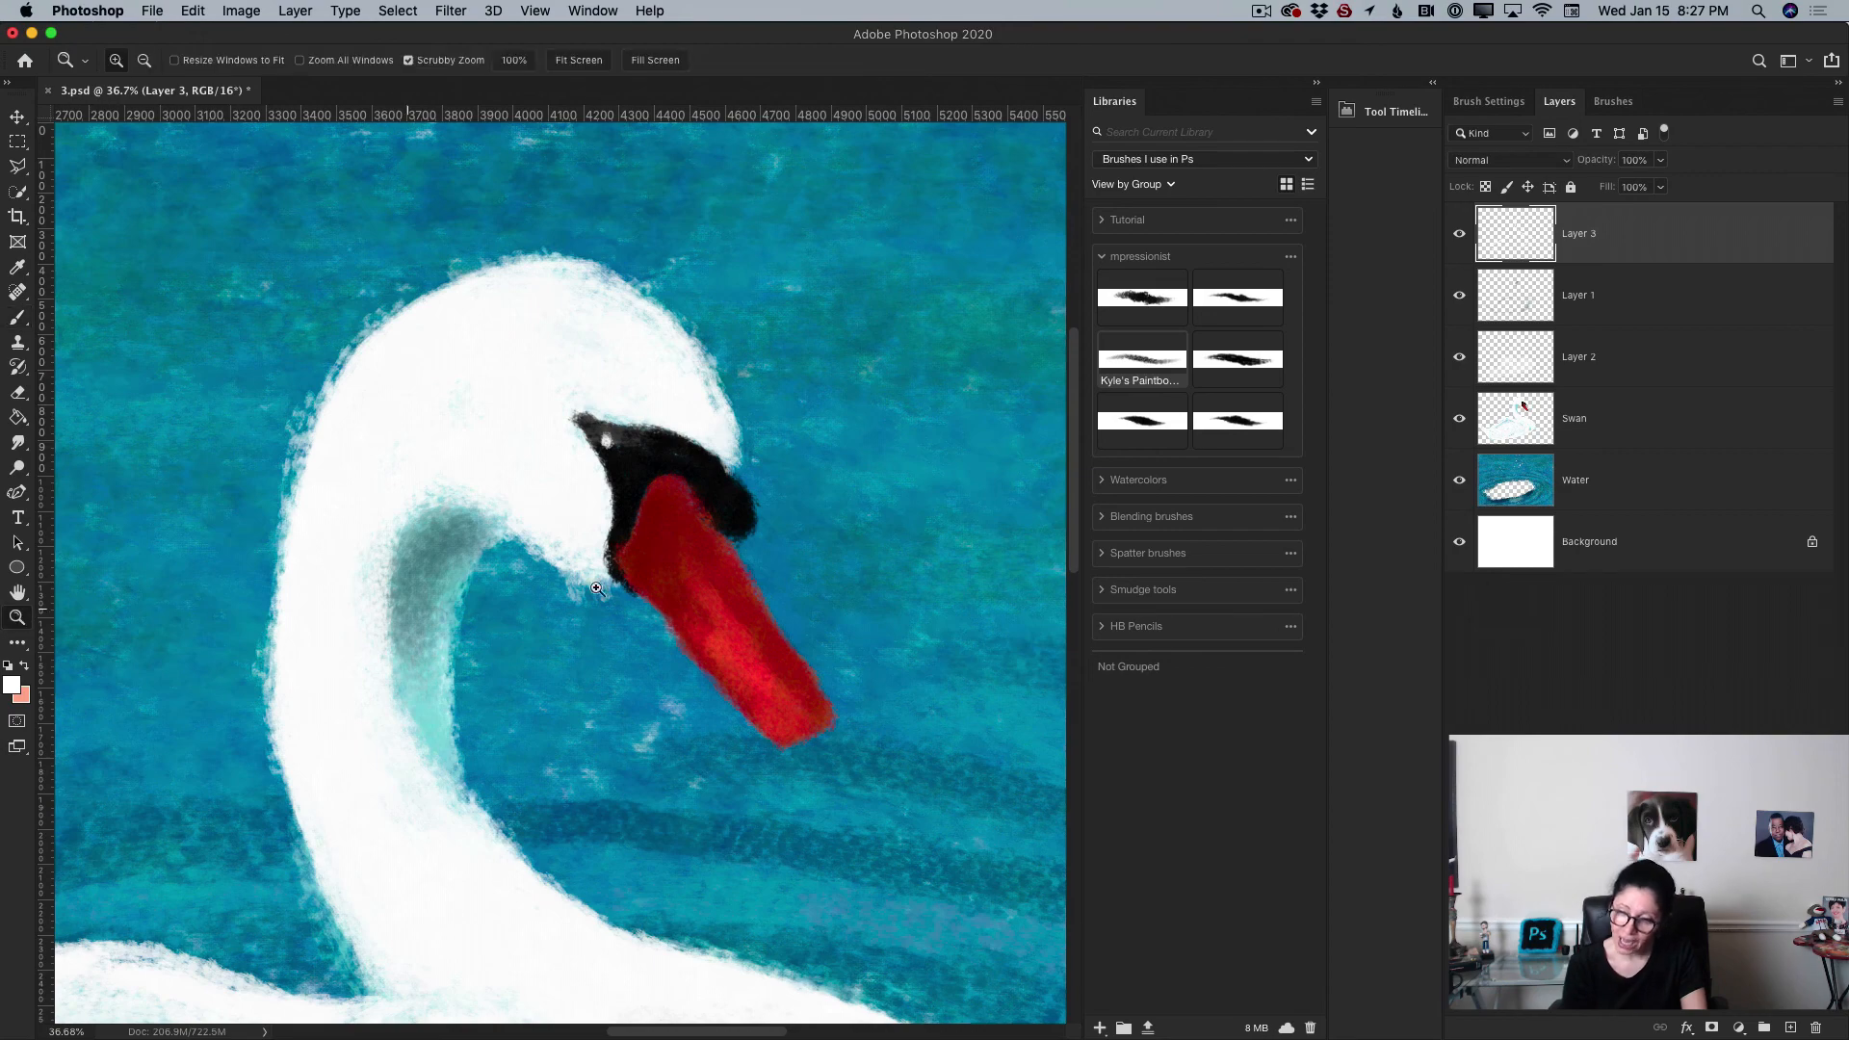
left_click_drag(618, 564, 583, 552)
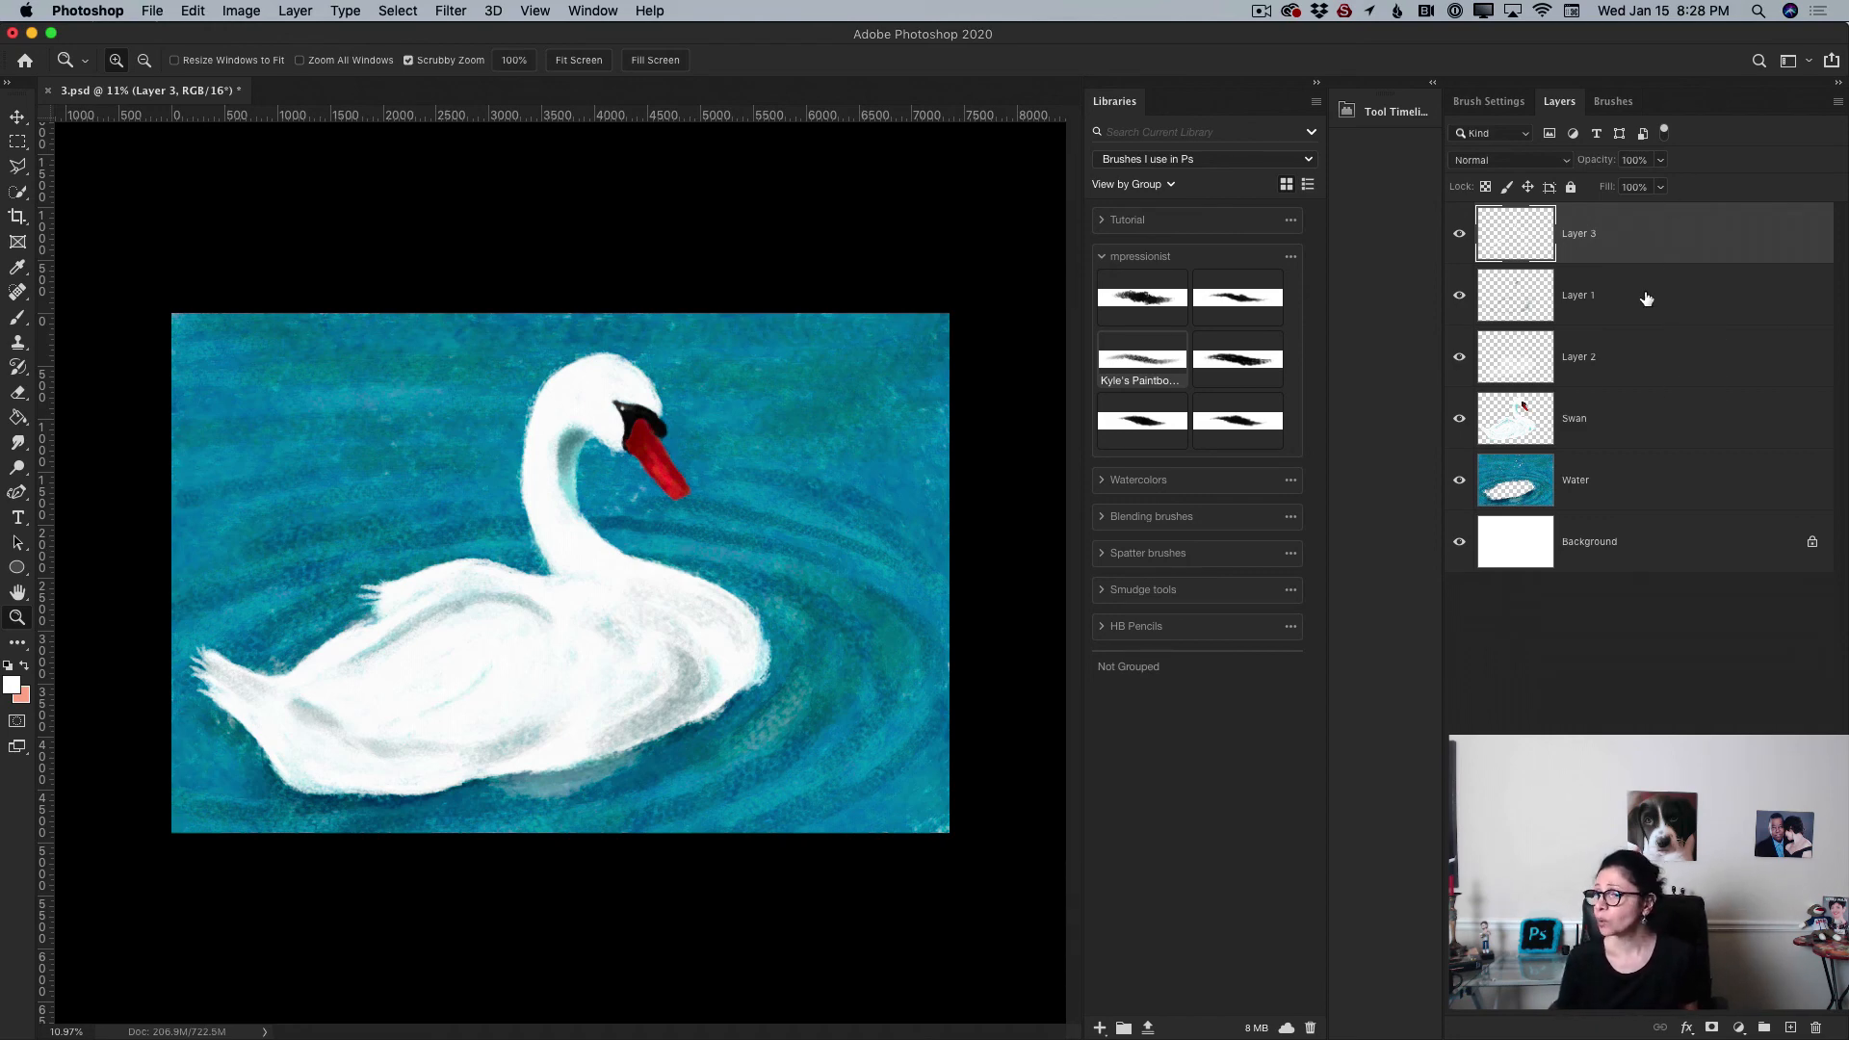
Step: Select all layers from the top layer down to Swan and merge them into one
left_click(1647, 434, "shift")
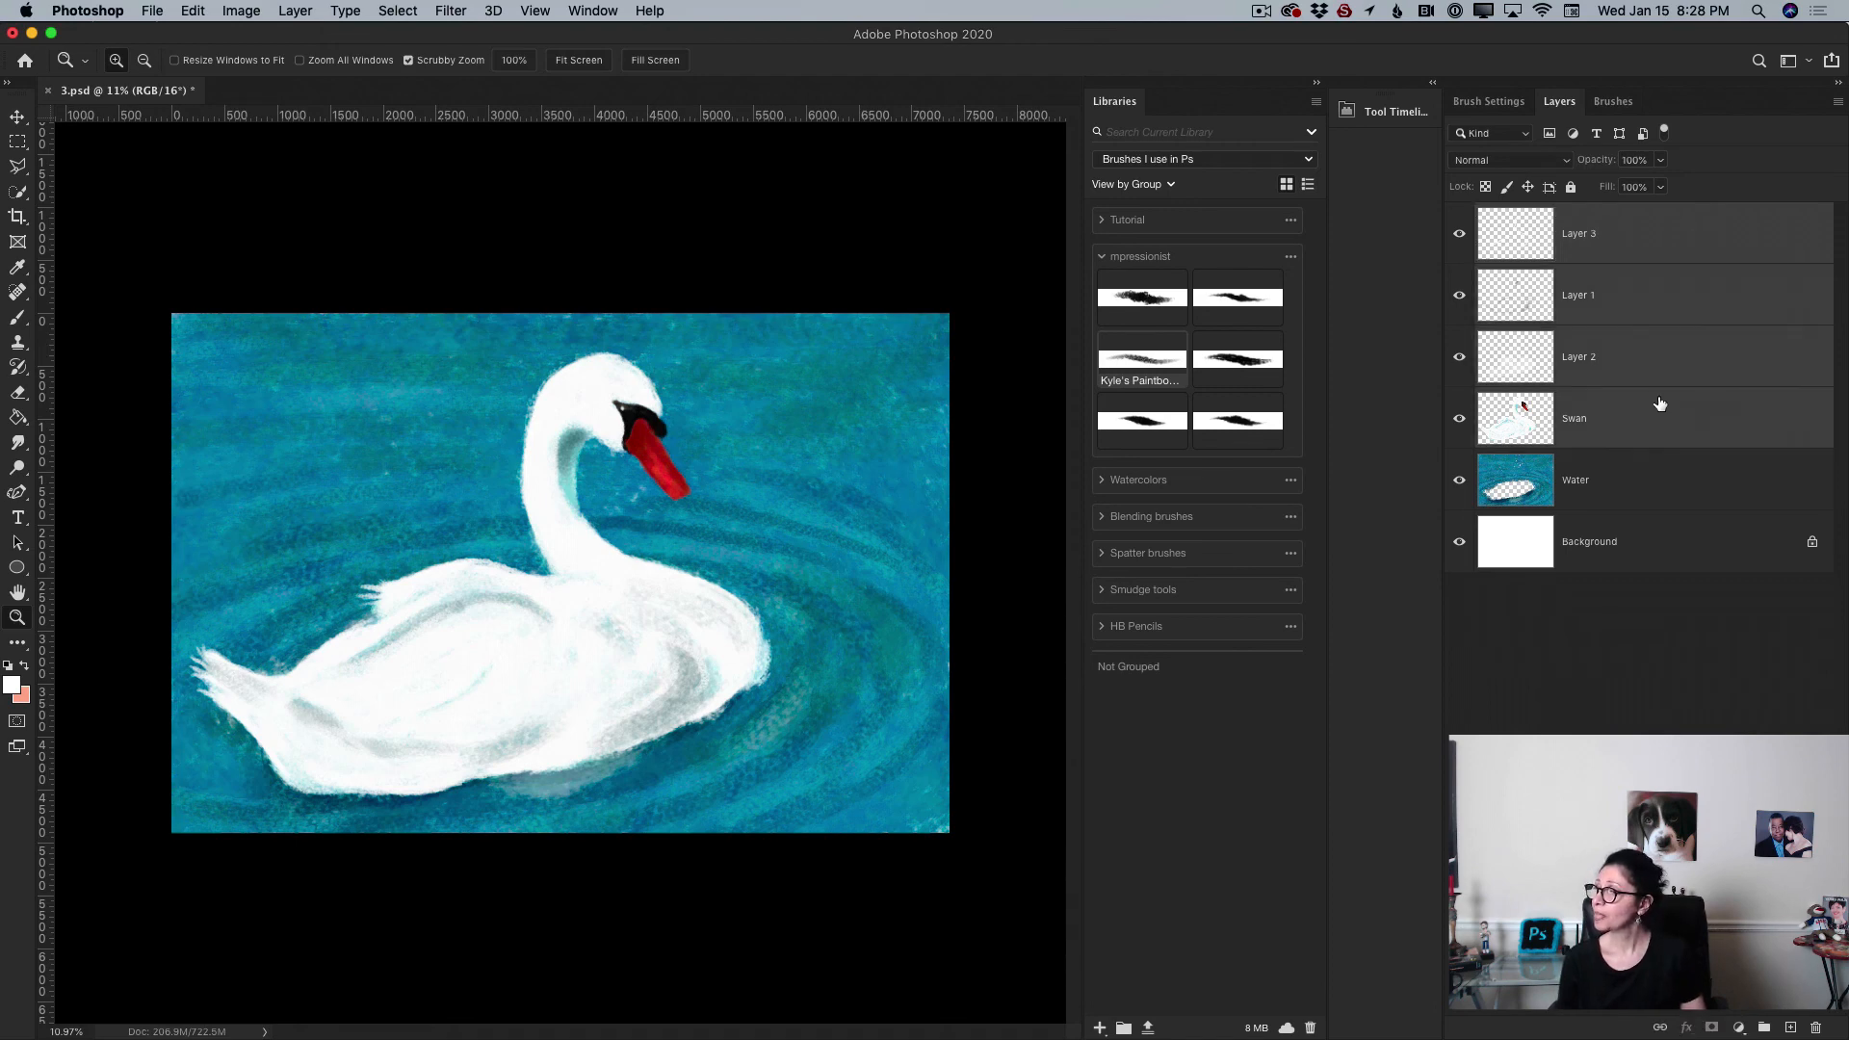
left_click(1837, 101)
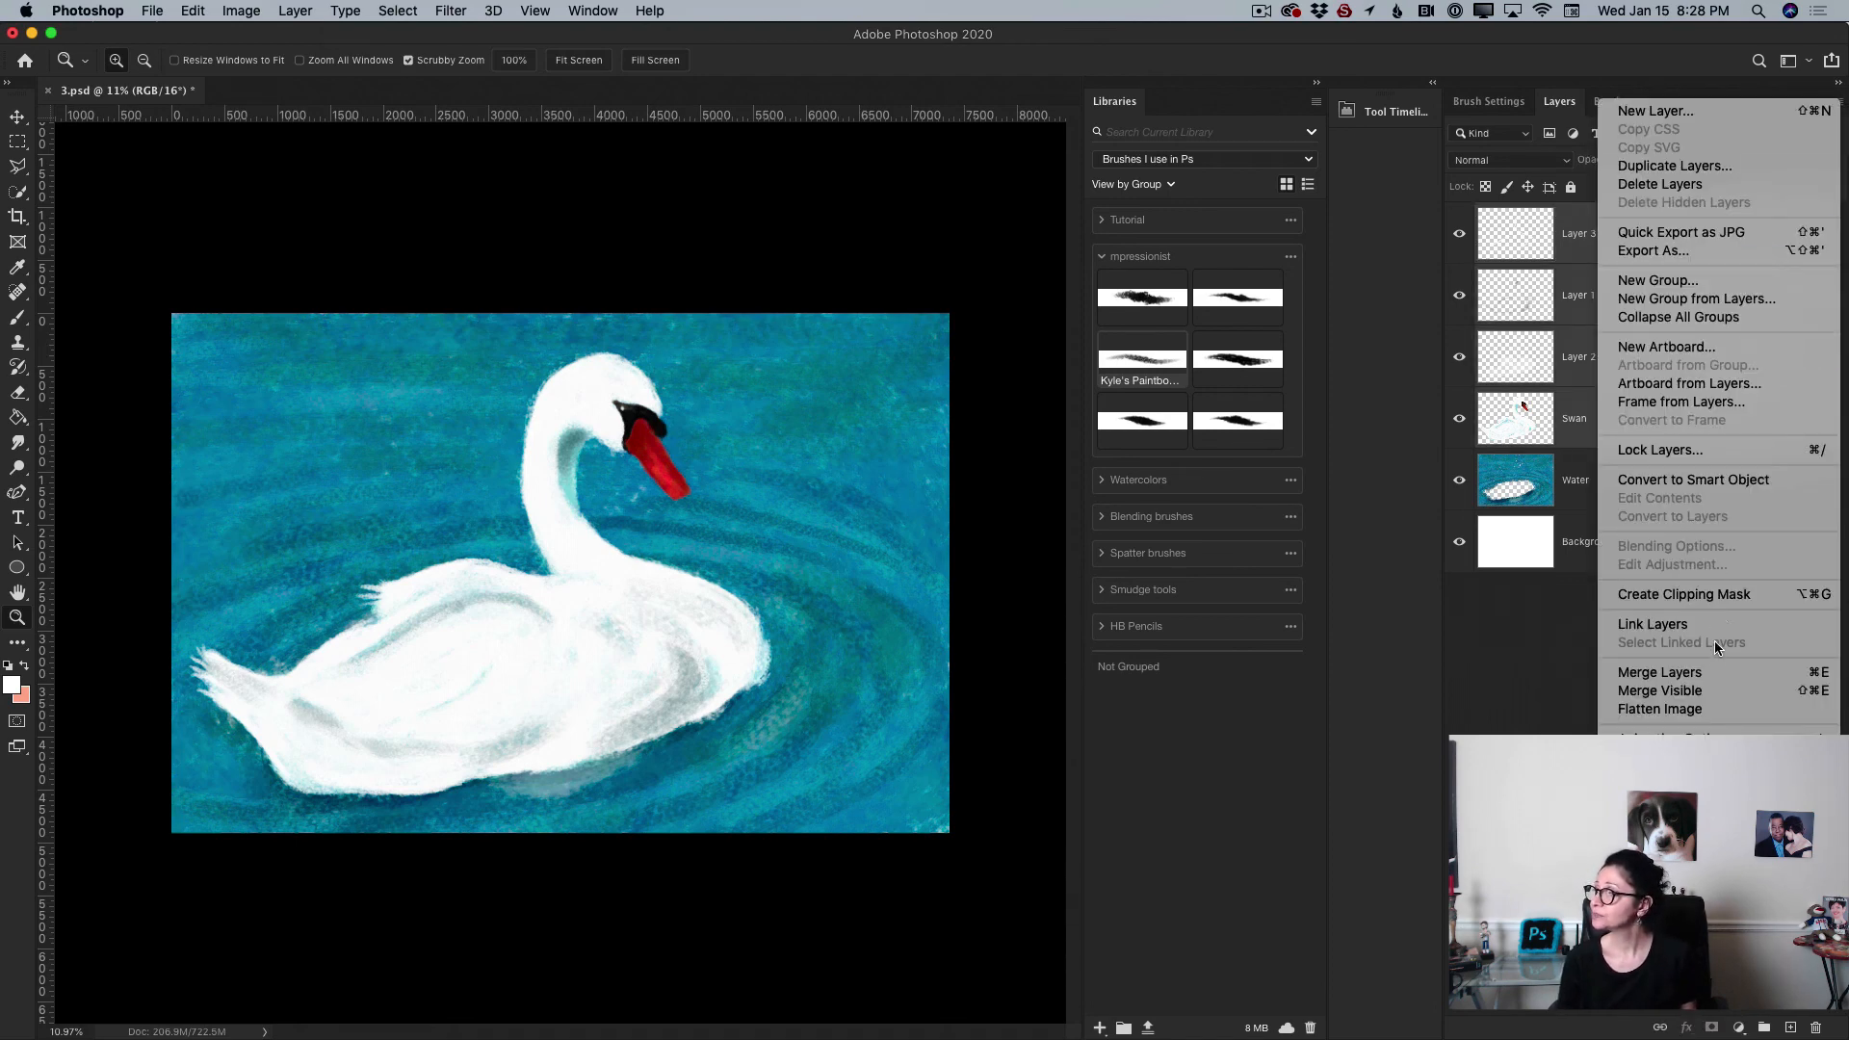
left_click(1714, 673)
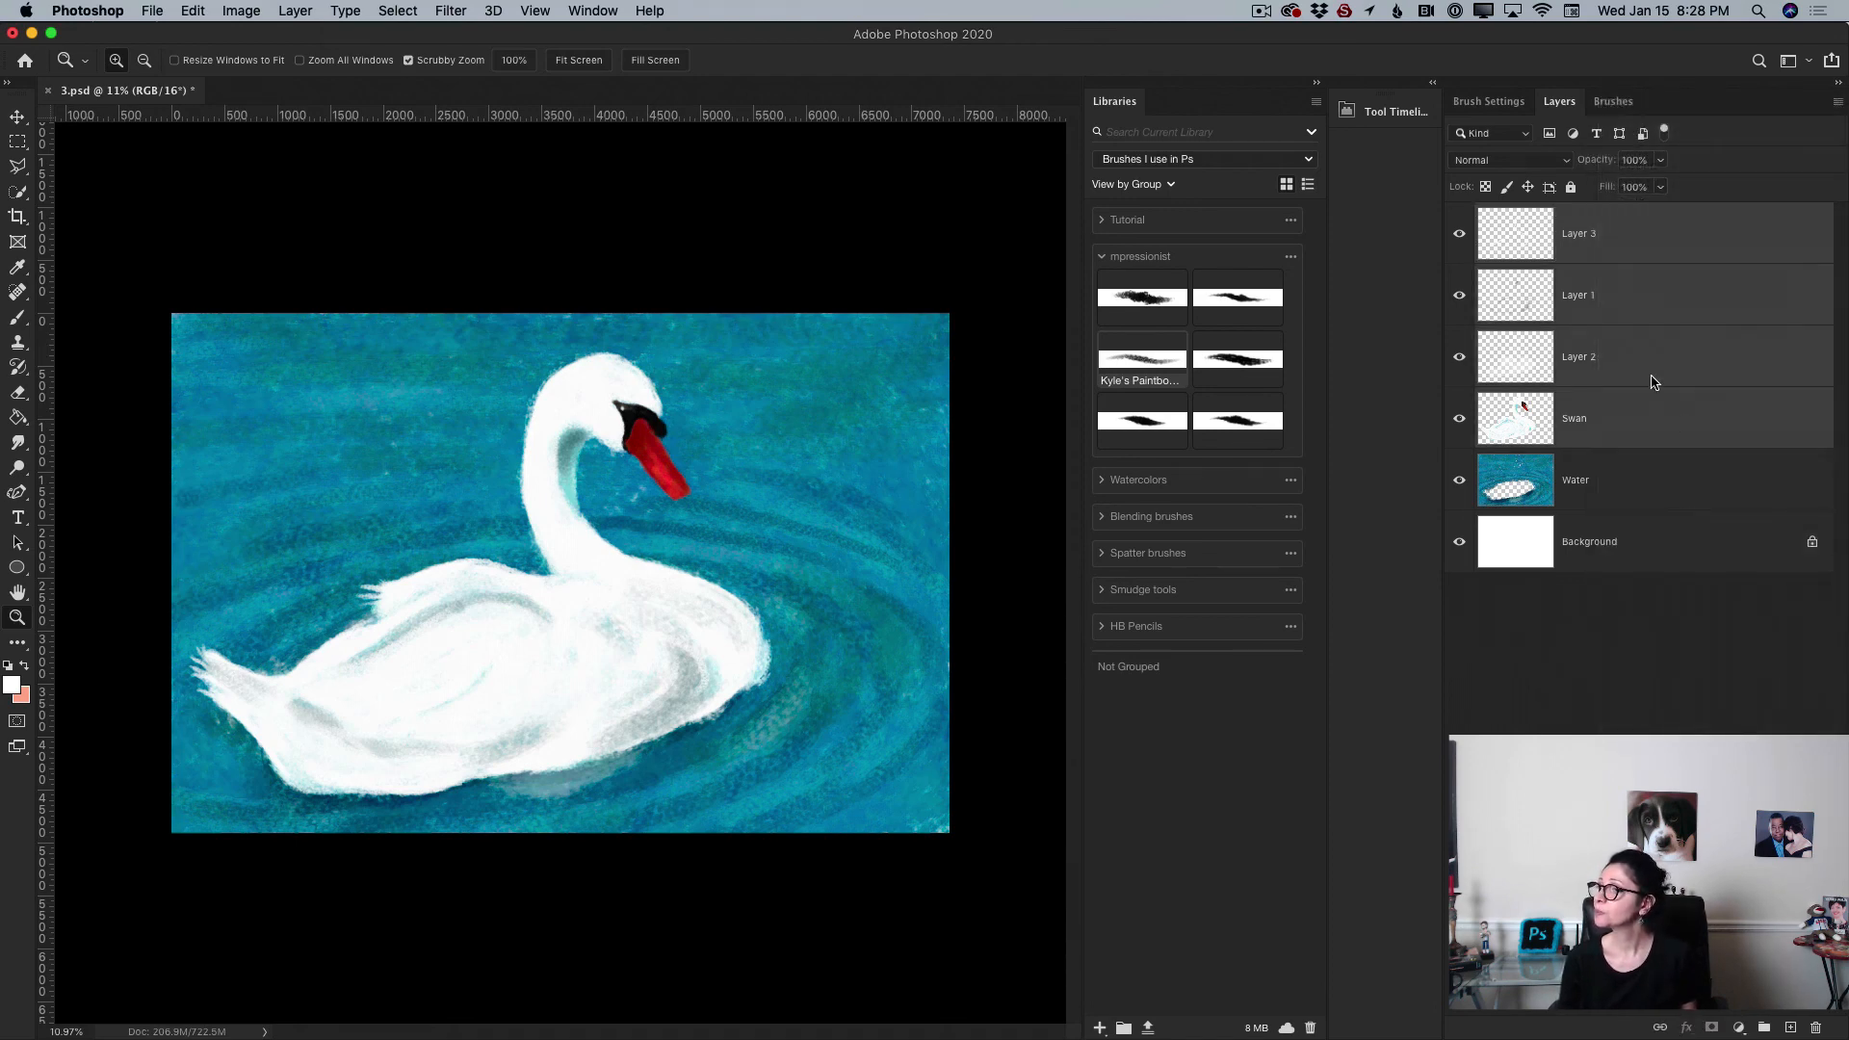
Step: Rename the merged layer as Swan
double_click(1582, 238)
type("Swan")
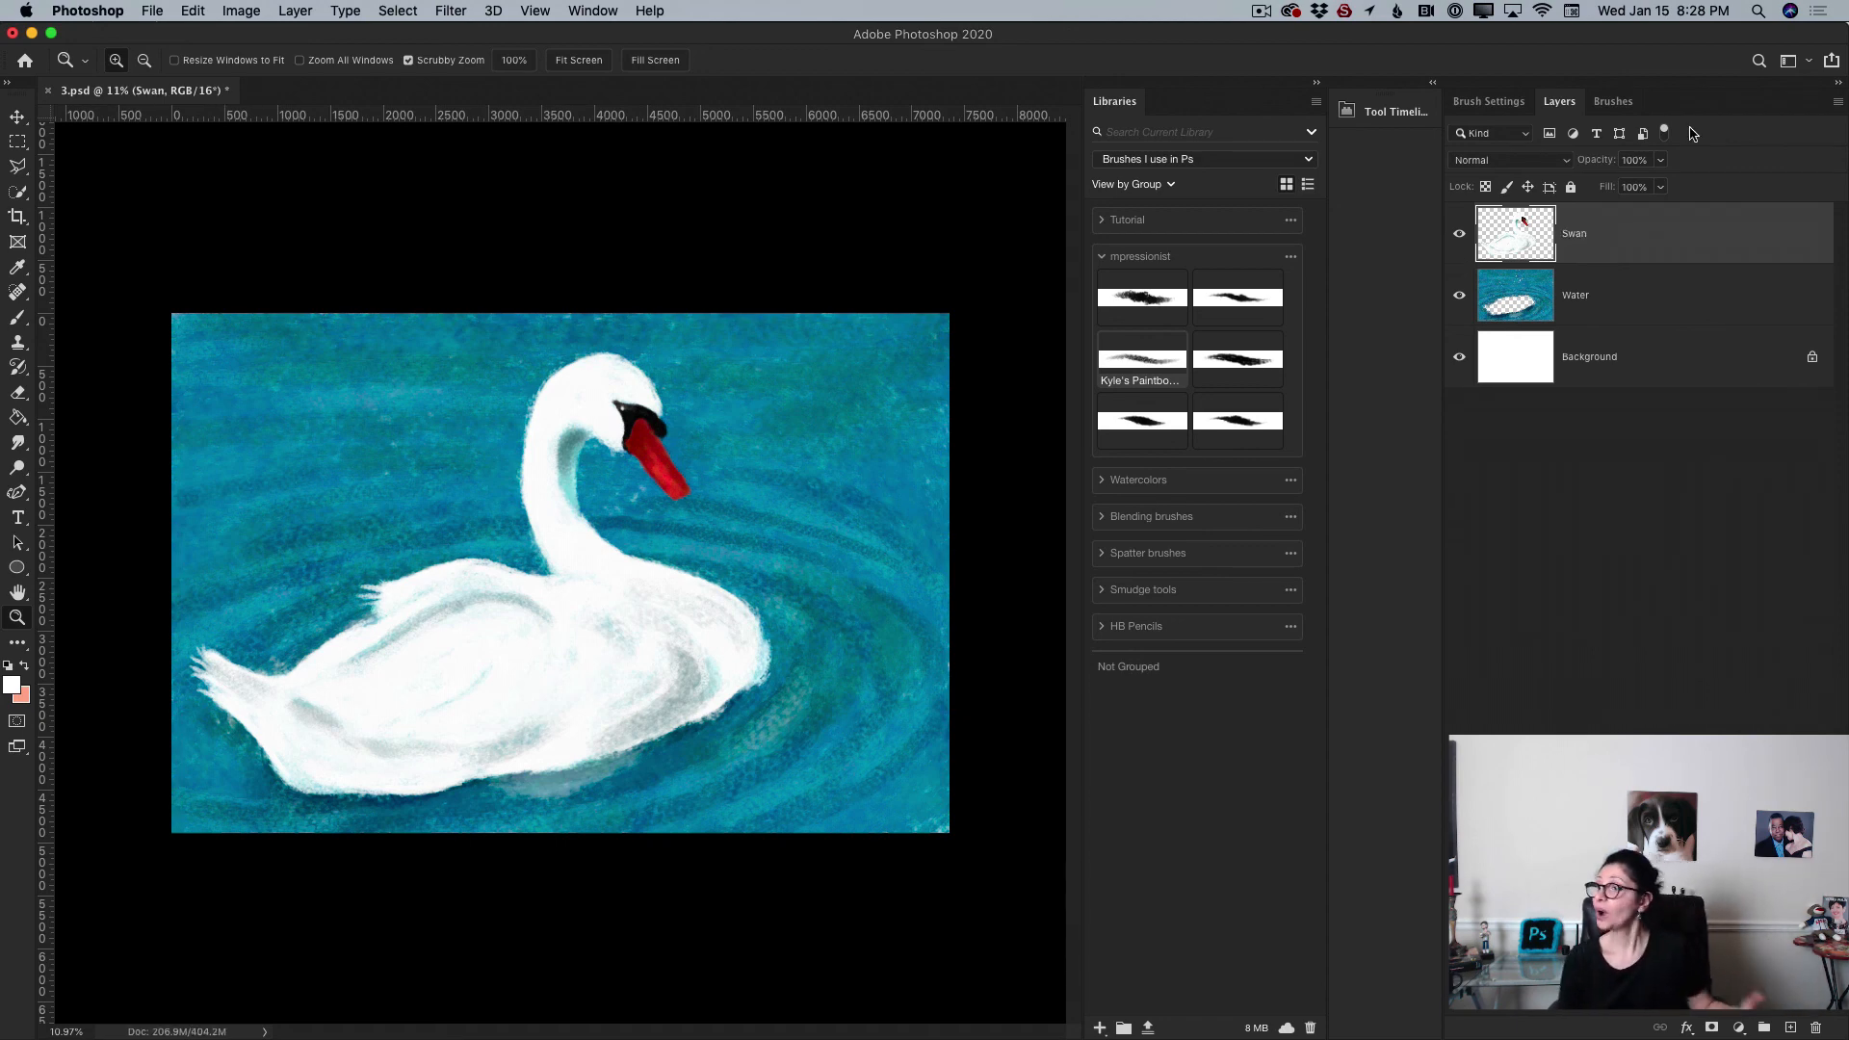
key("Return")
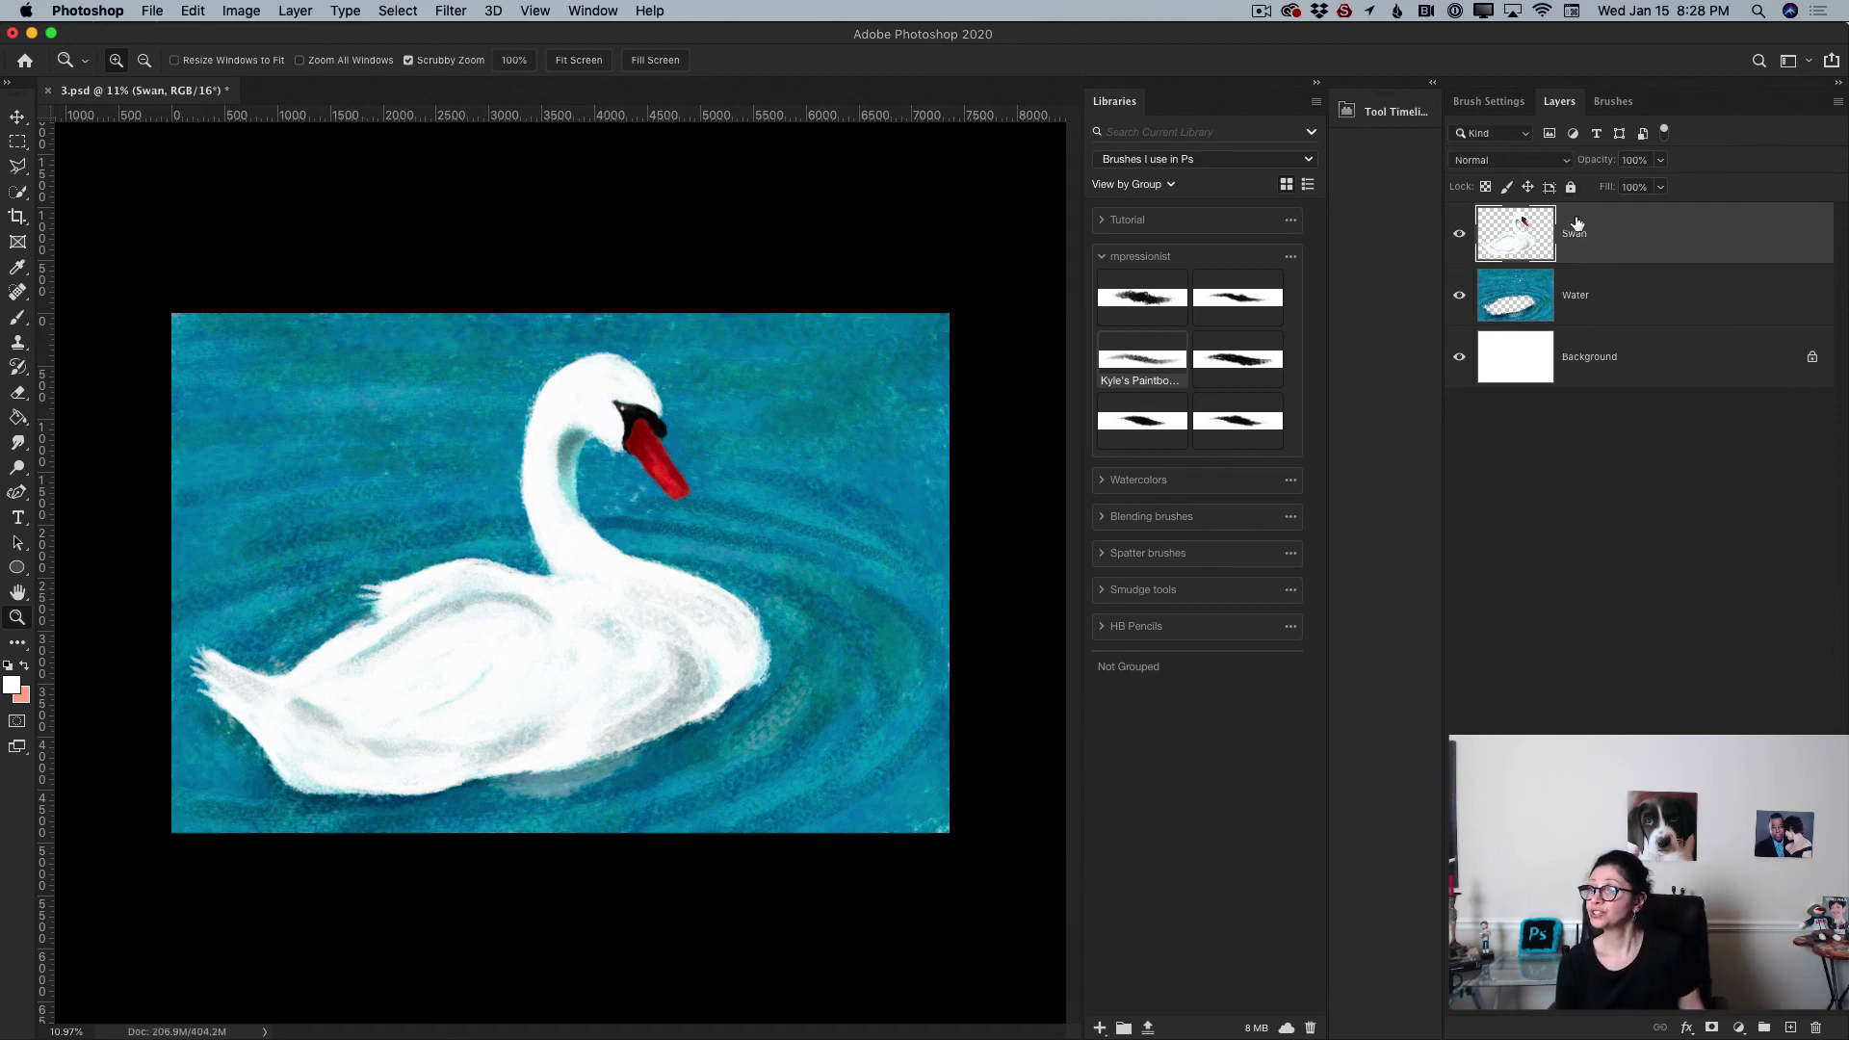
Step: Toggle the Swan layer and hide the Water layer to view the swan alone
left_click(1459, 234)
left_click(1459, 234)
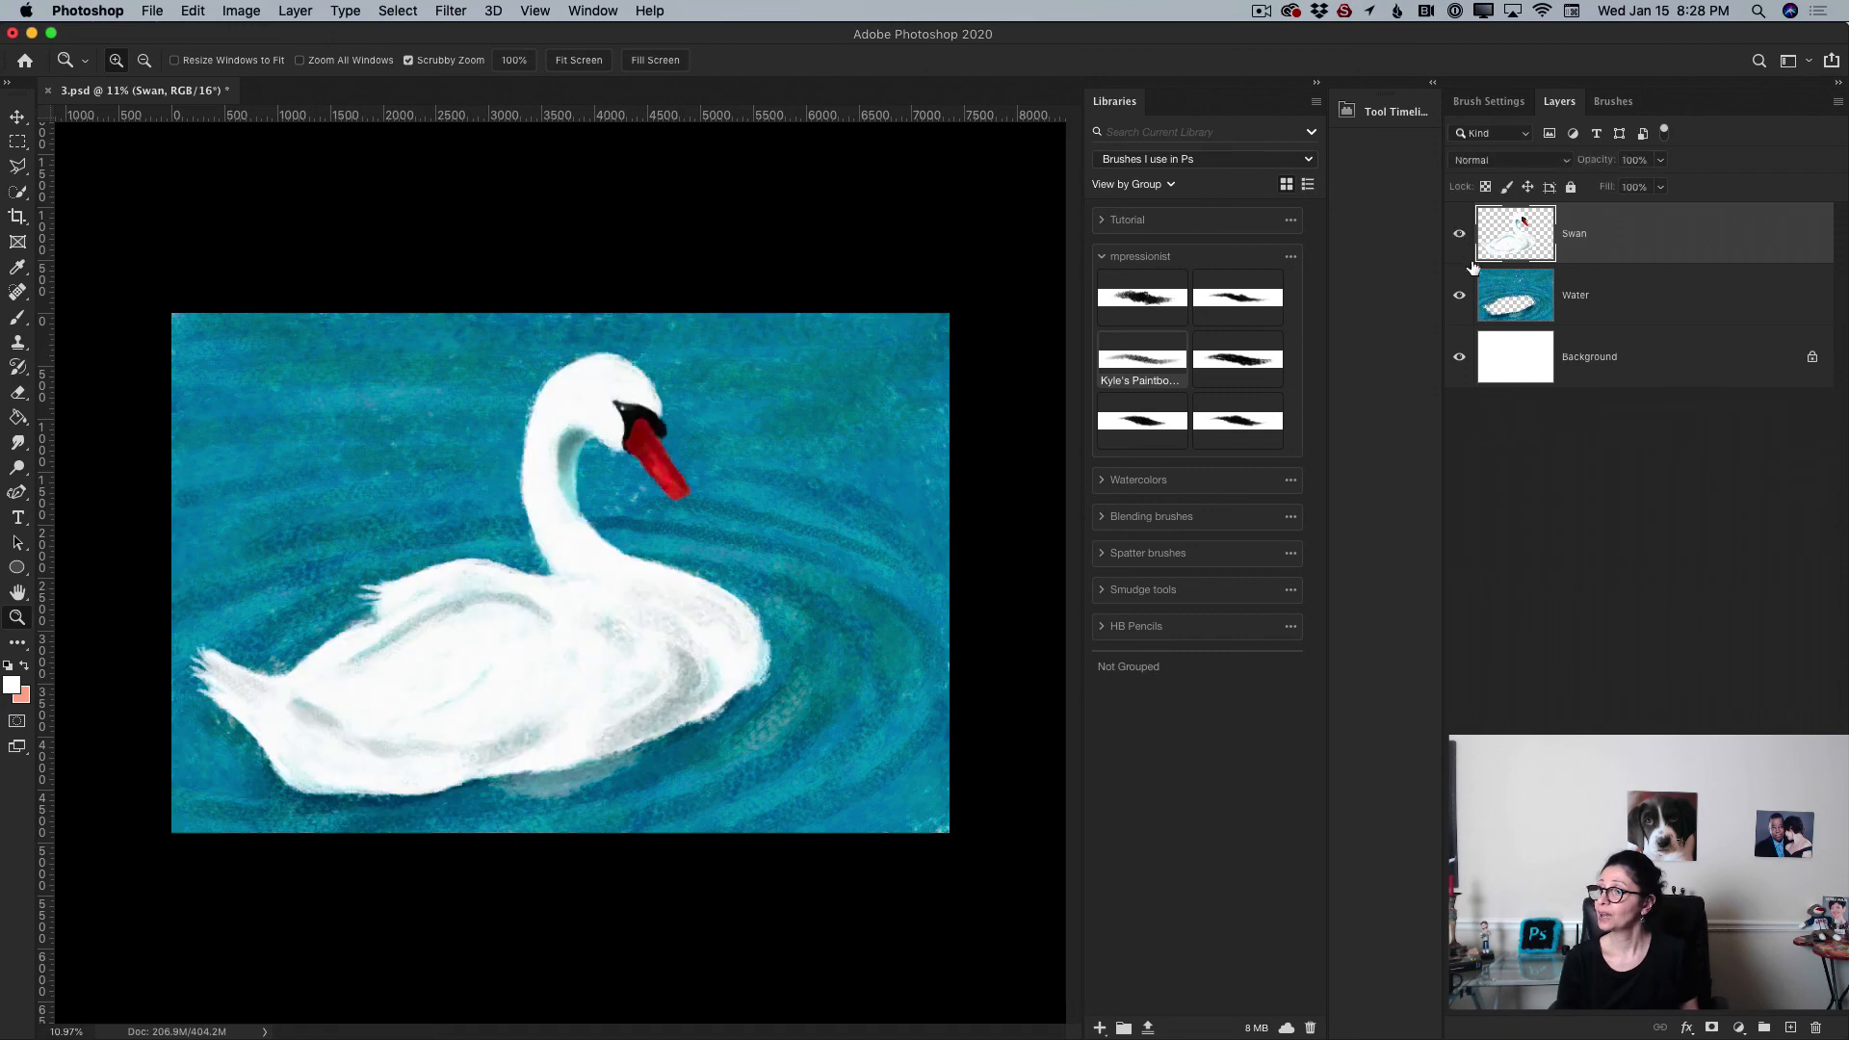
left_click(1459, 296)
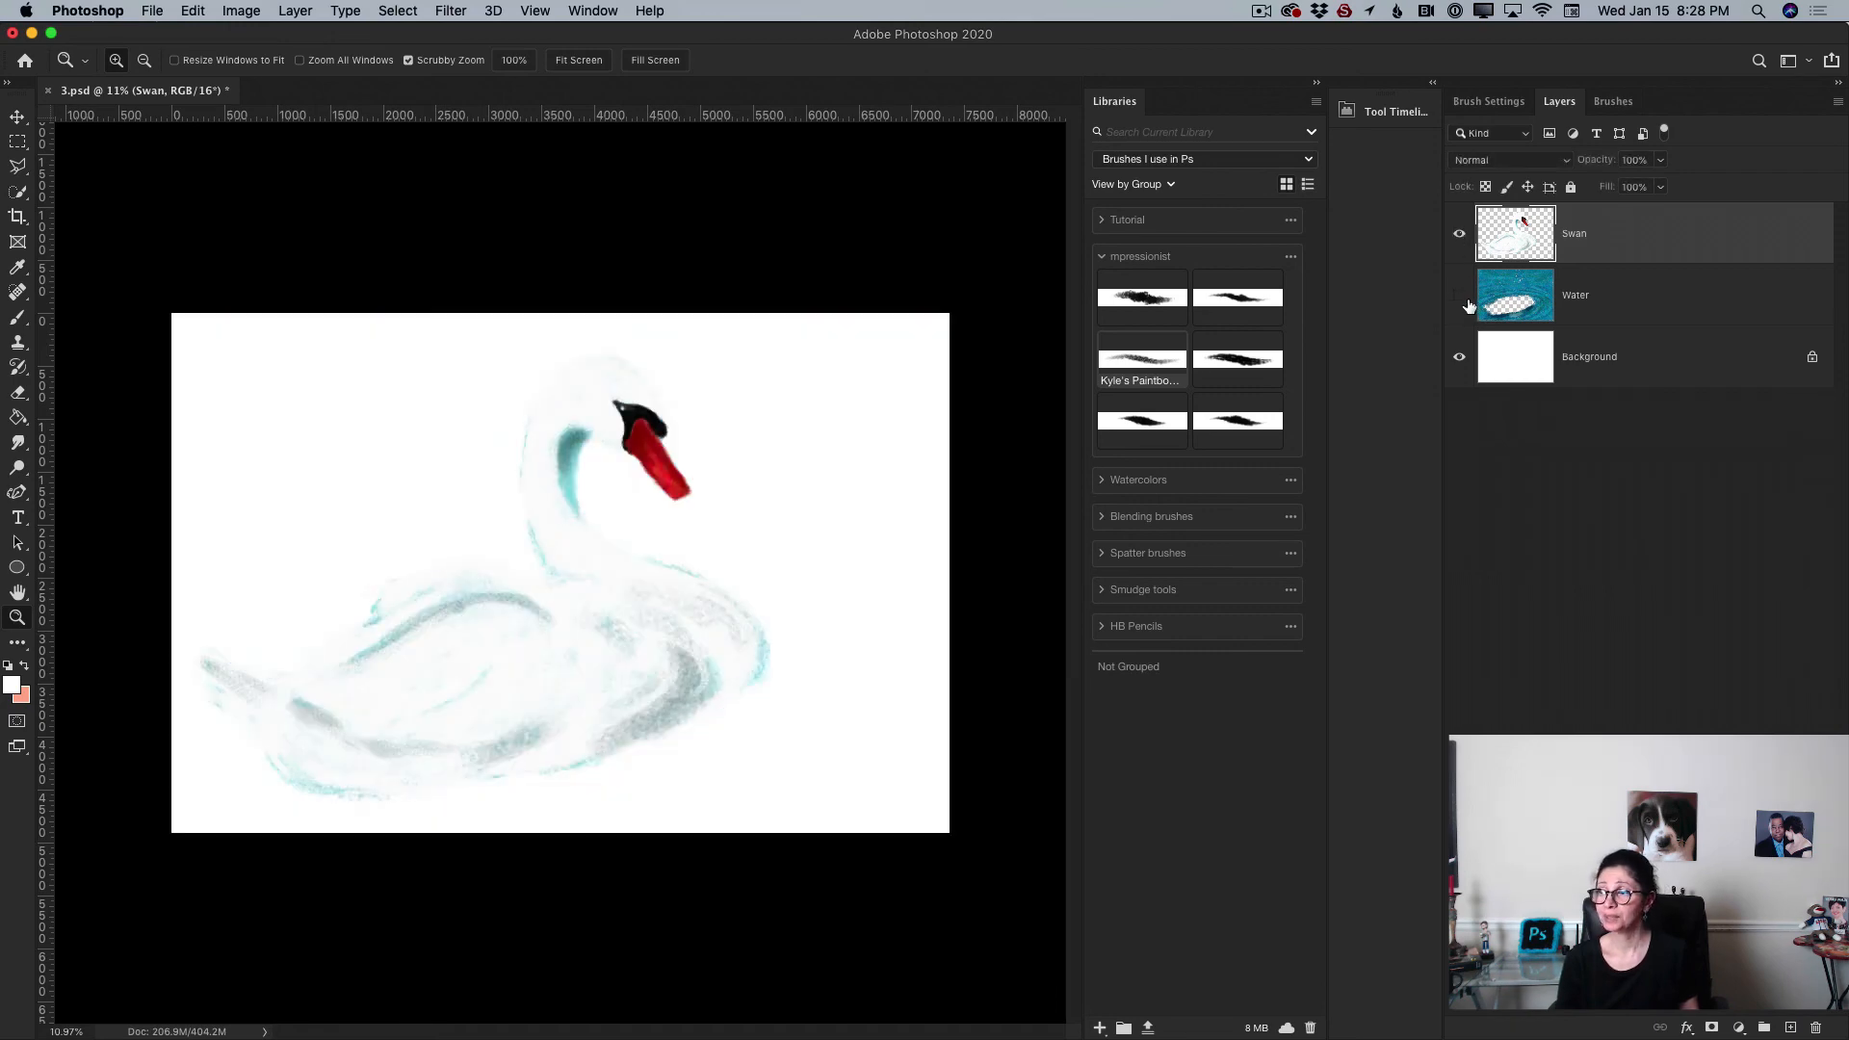
Step: Show the Water layer again so the swan is seen over the water
left_click(1459, 296)
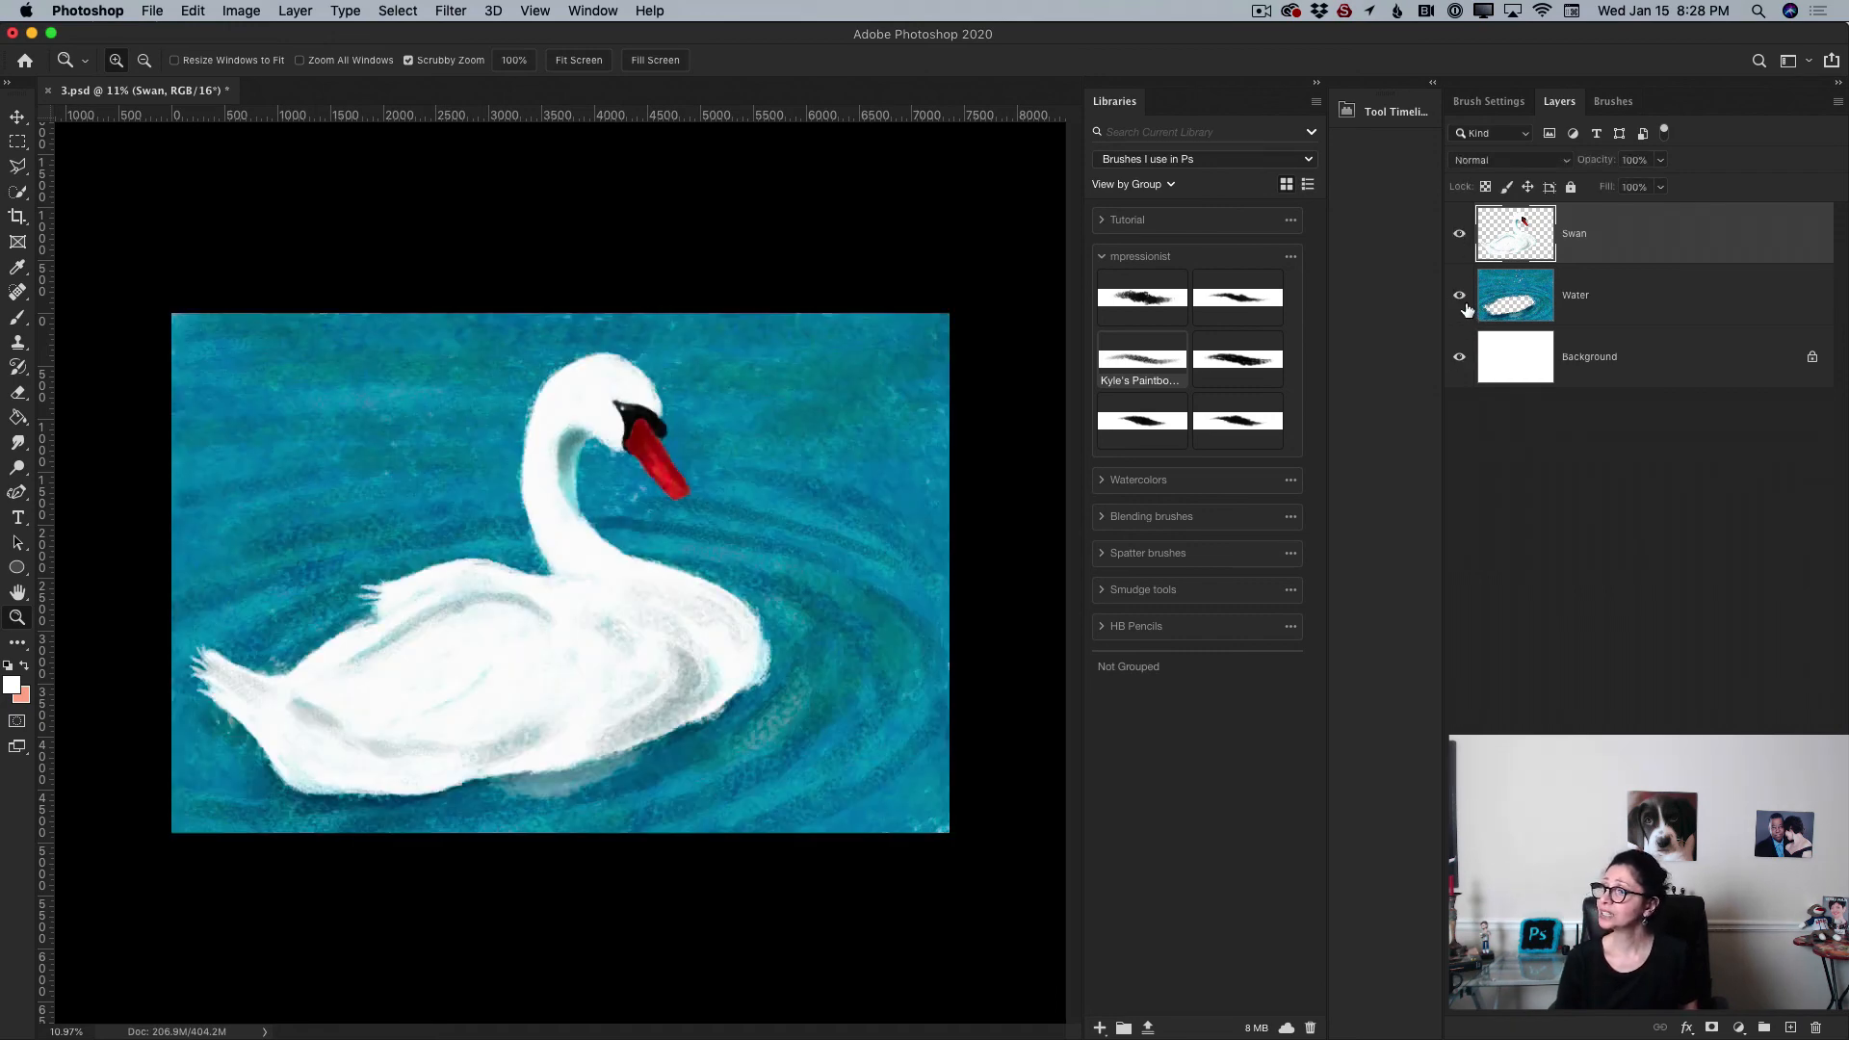
left_click(1460, 357)
left_click(1460, 357)
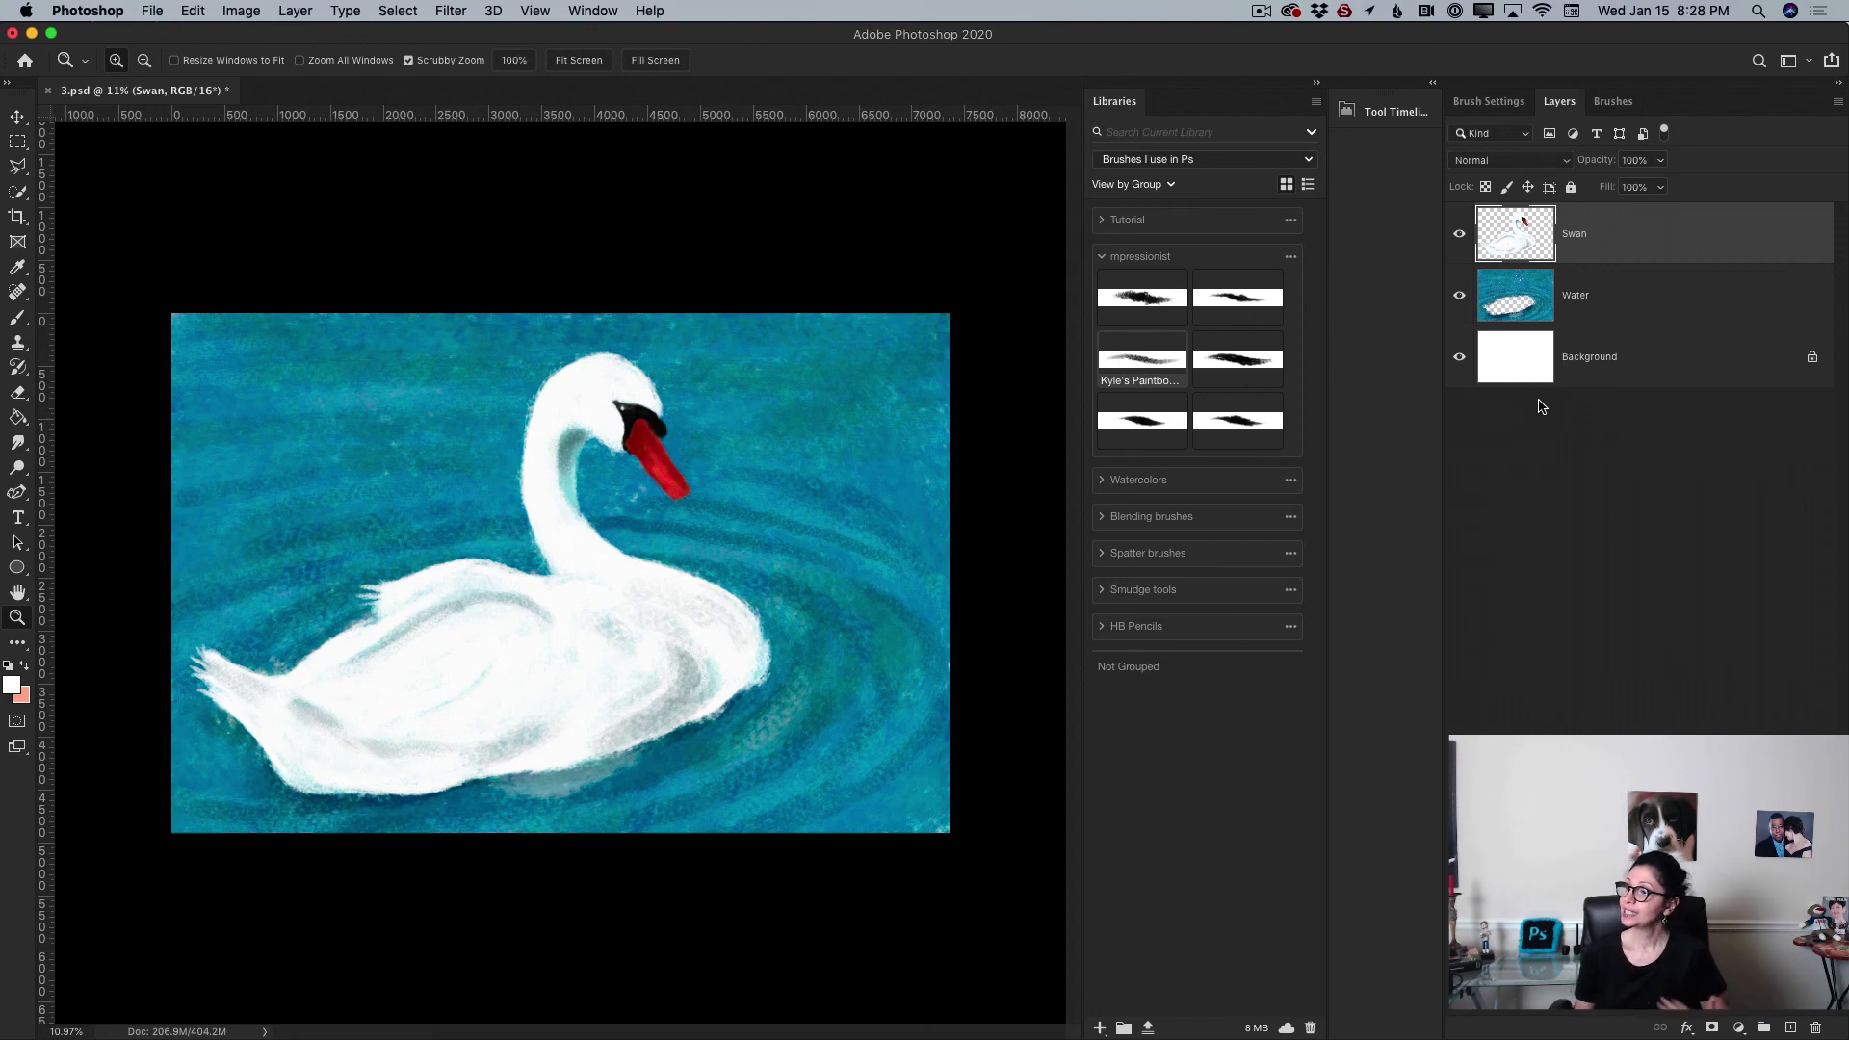
left_click(1831, 63)
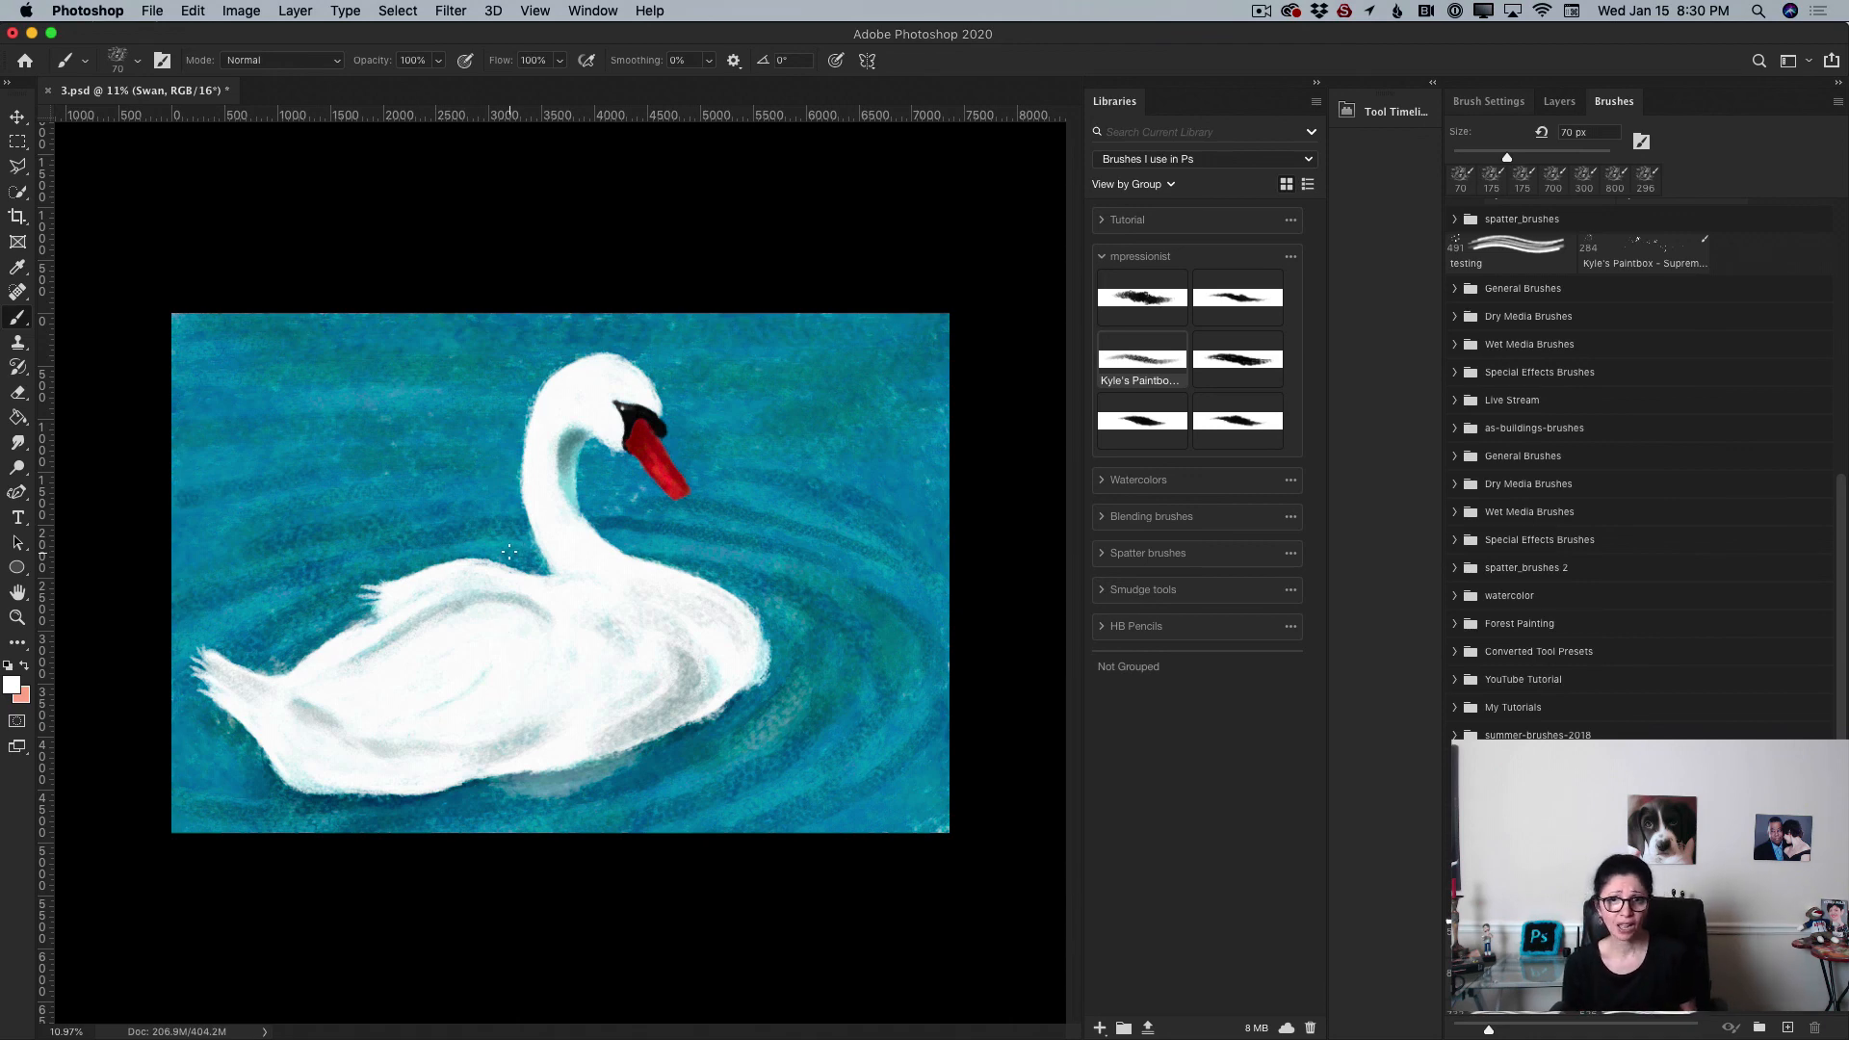
Step: Enlarge the brush size to 500 px
key("bracketright")
key("bracketright")
key("bracketright")
key("bracketright")
key("bracketright")
key("bracketright")
key("bracketright")
key("bracketright")
key("bracketright")
key("bracketright")
key("bracketright")
key("bracketright")
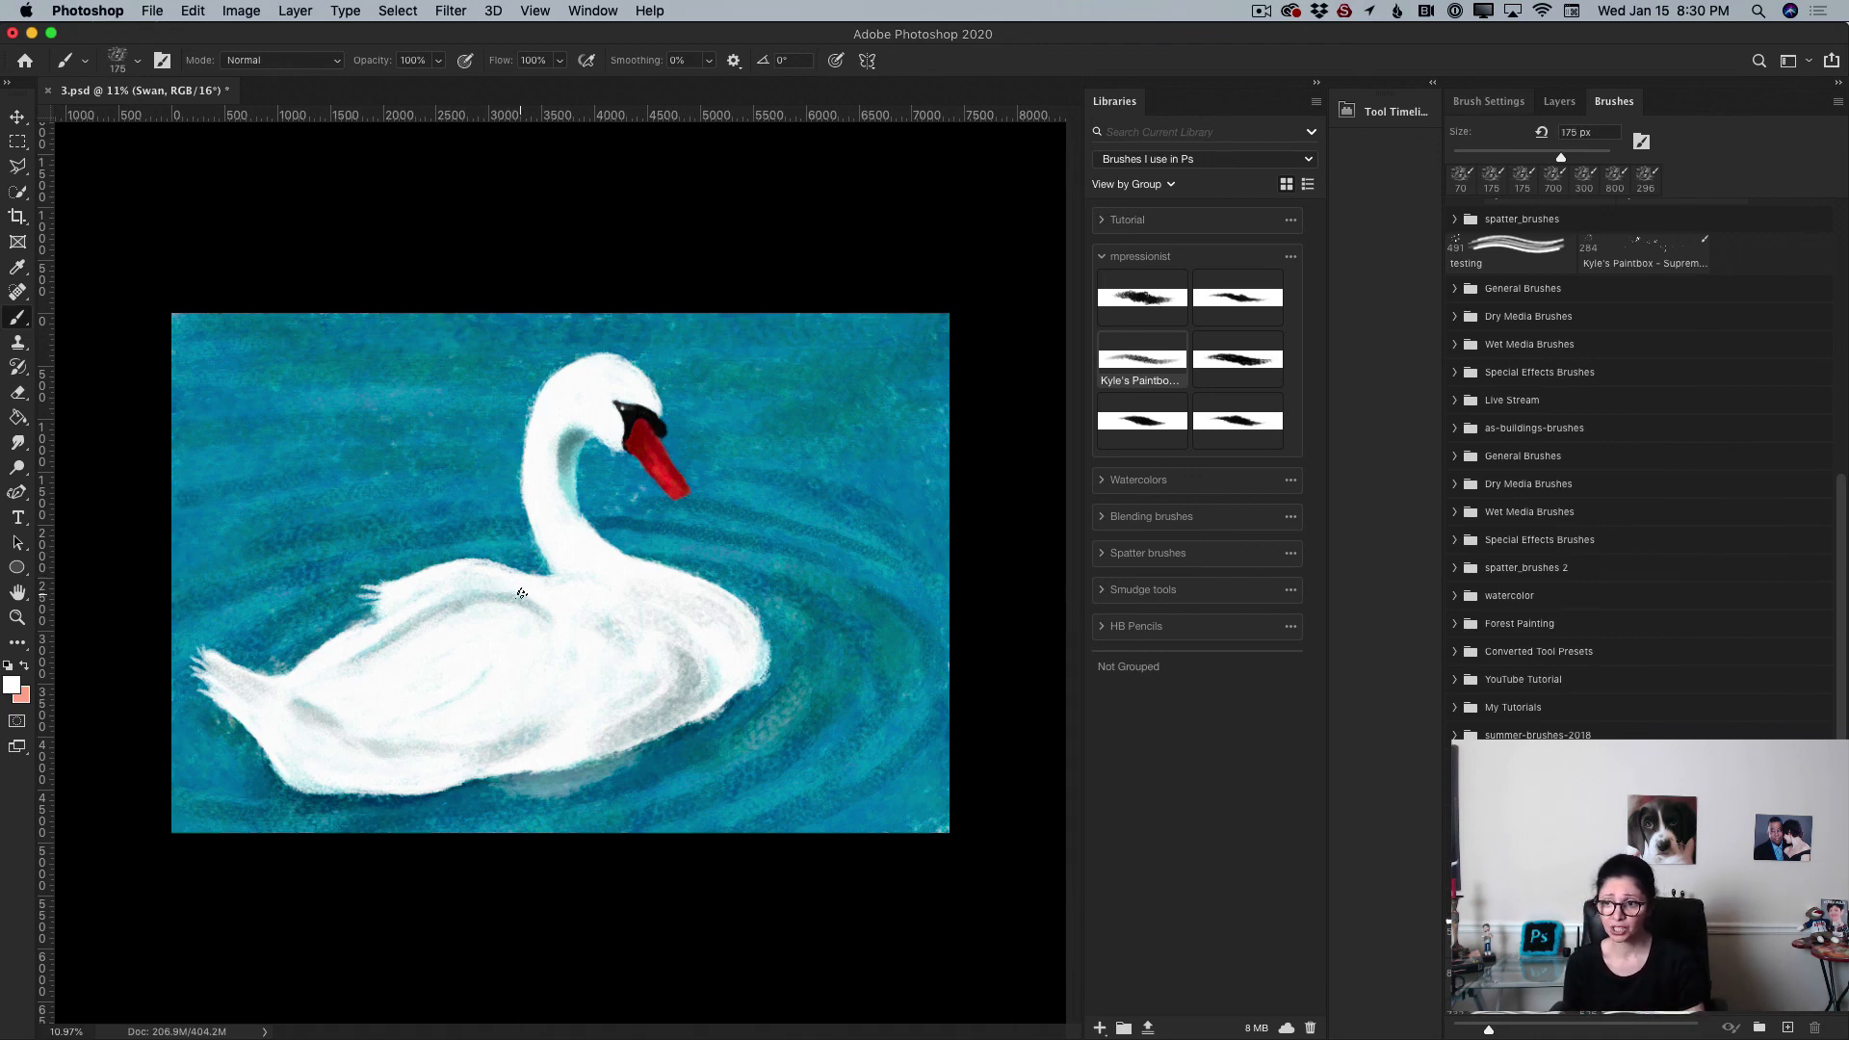
key("bracketleft")
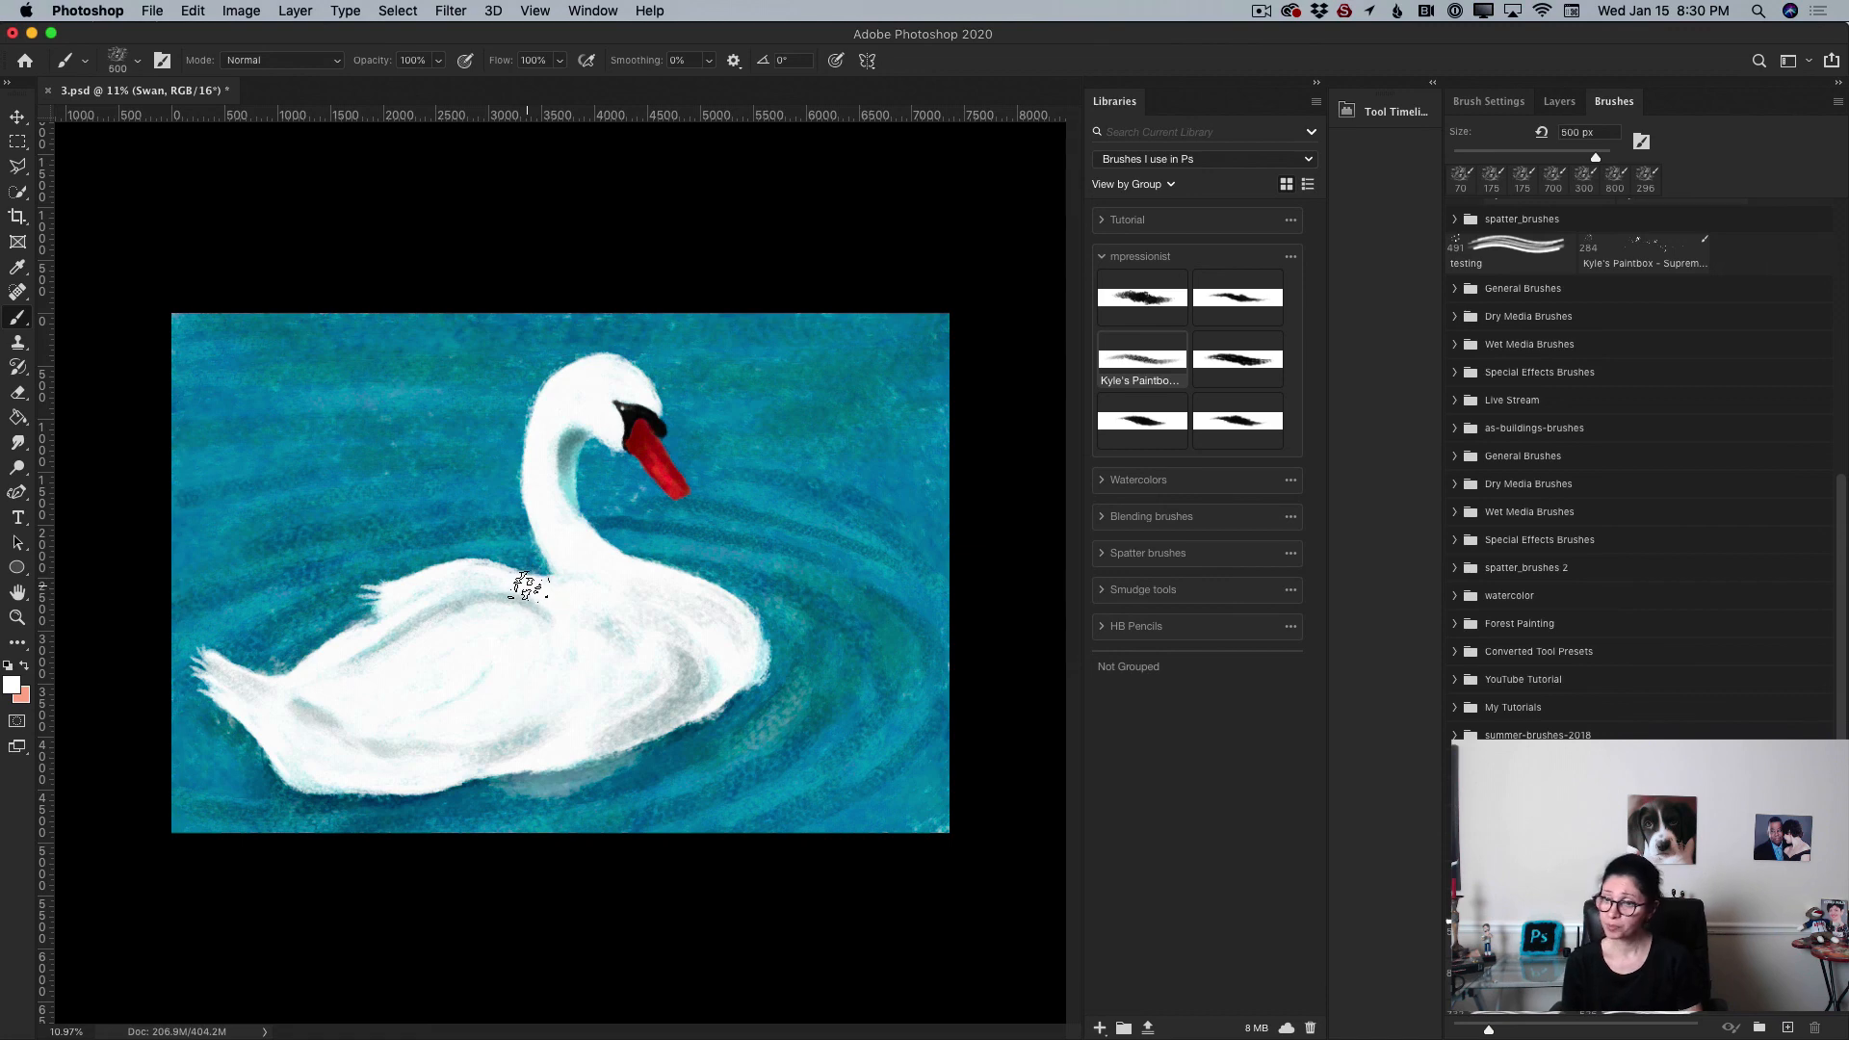
Step: Undock the Brush Settings panel and enlarge it into a large floating window
left_click(1491, 101)
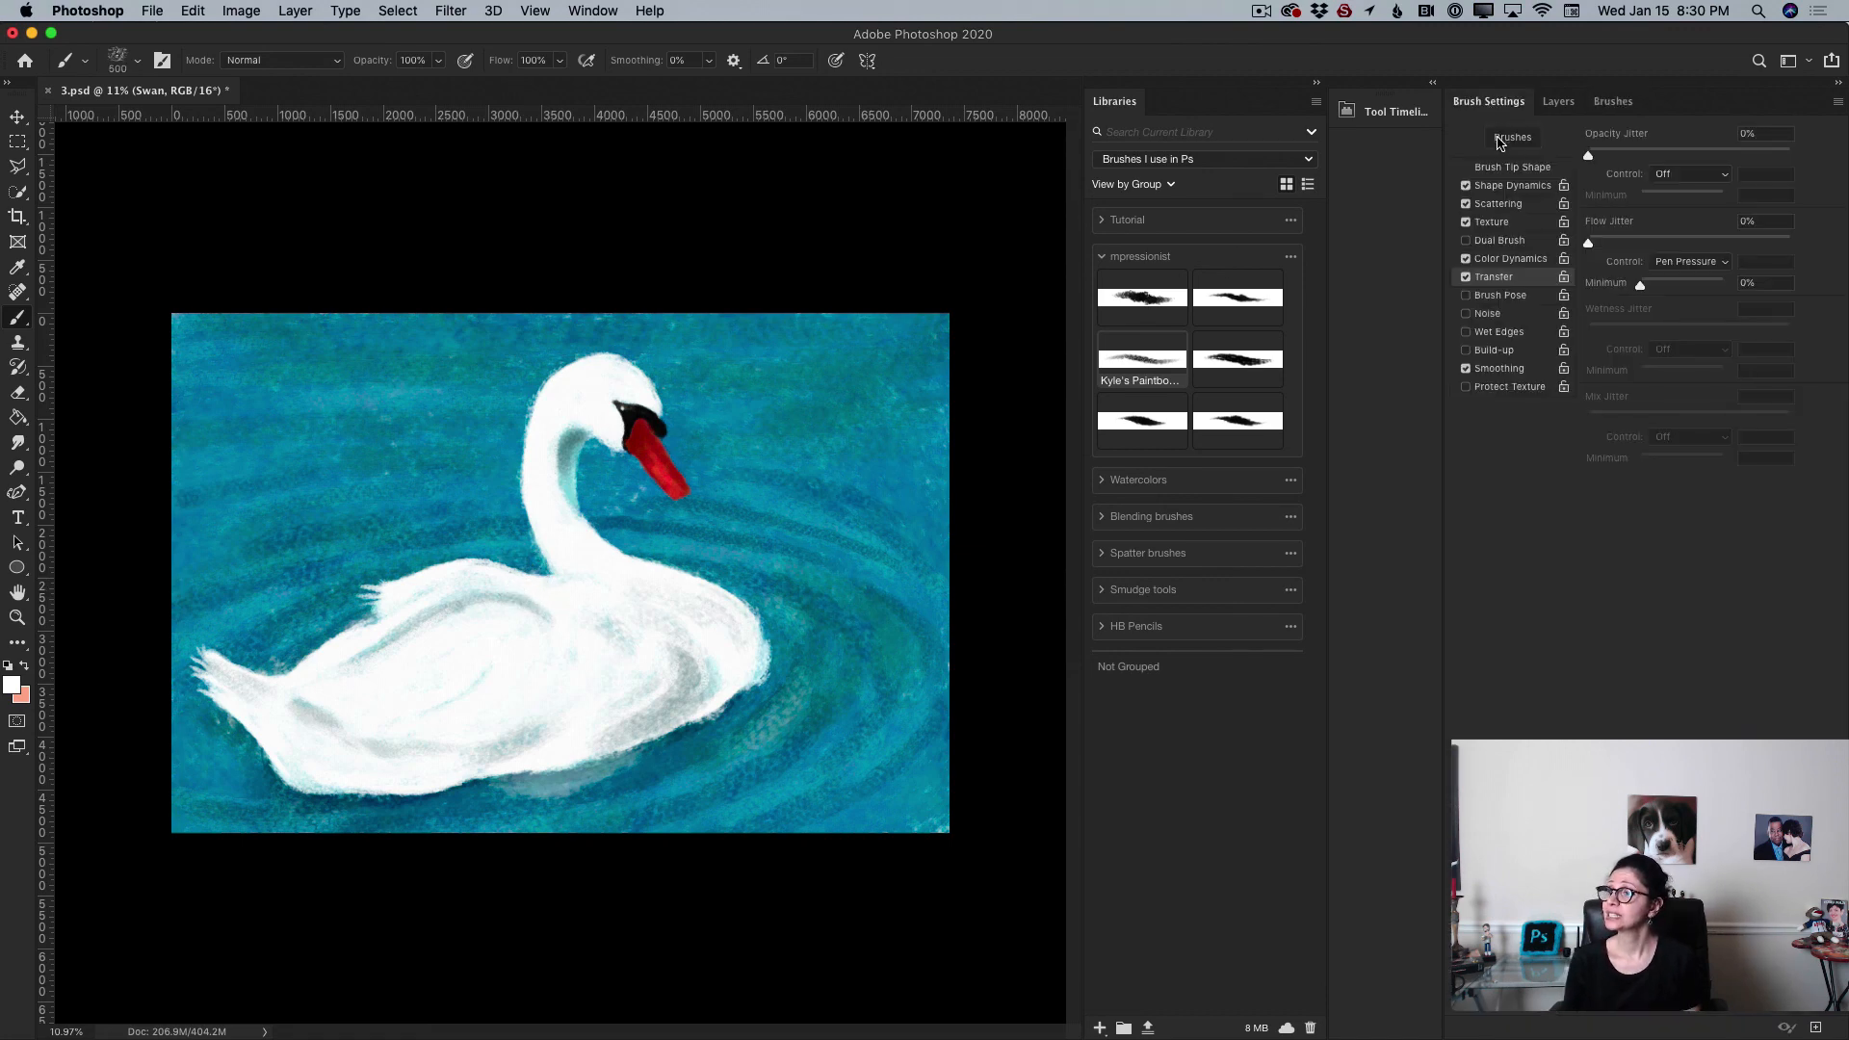
mouse_move(1491, 101)
left_mouse_down()
mouse_move(401, 122)
mouse_move(366, 38)
left_mouse_up()
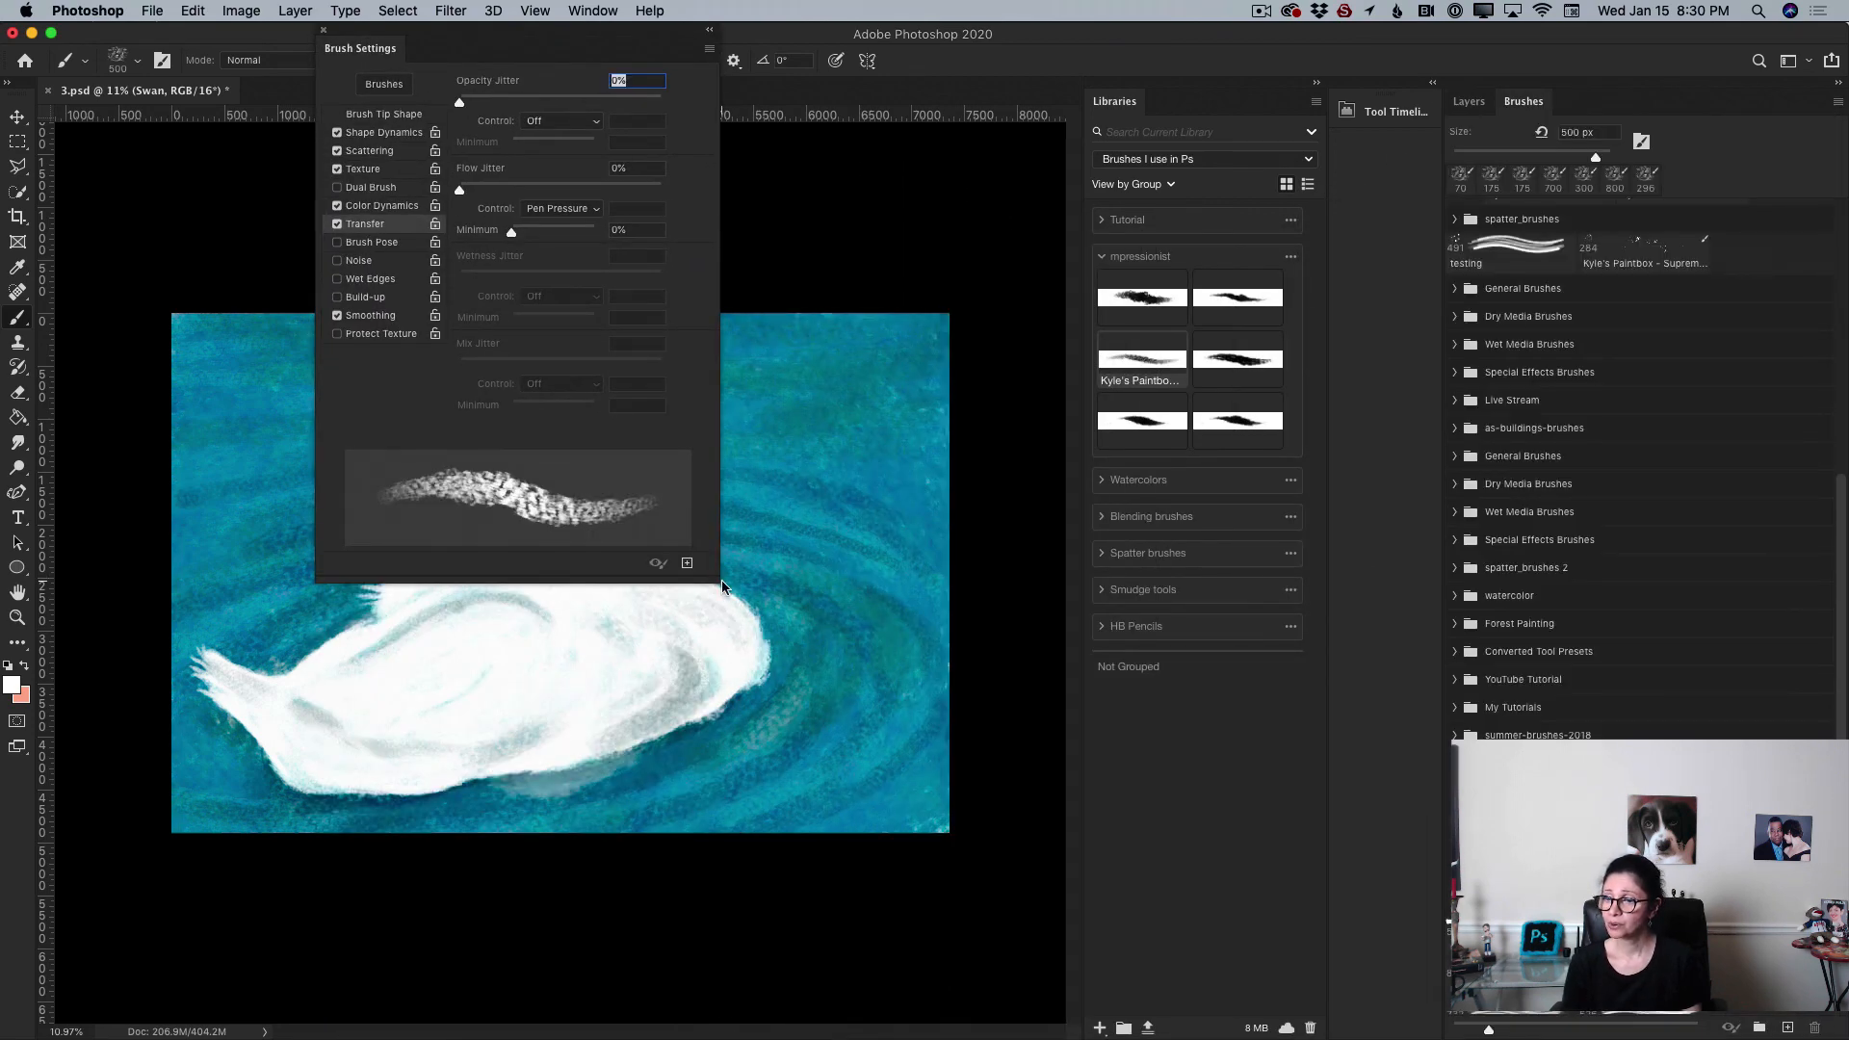
mouse_move(715, 578)
left_mouse_down()
mouse_move(1449, 814)
mouse_move(1777, 949)
mouse_move(1801, 982)
left_mouse_up()
left_click_drag(826, 42, 725, 46)
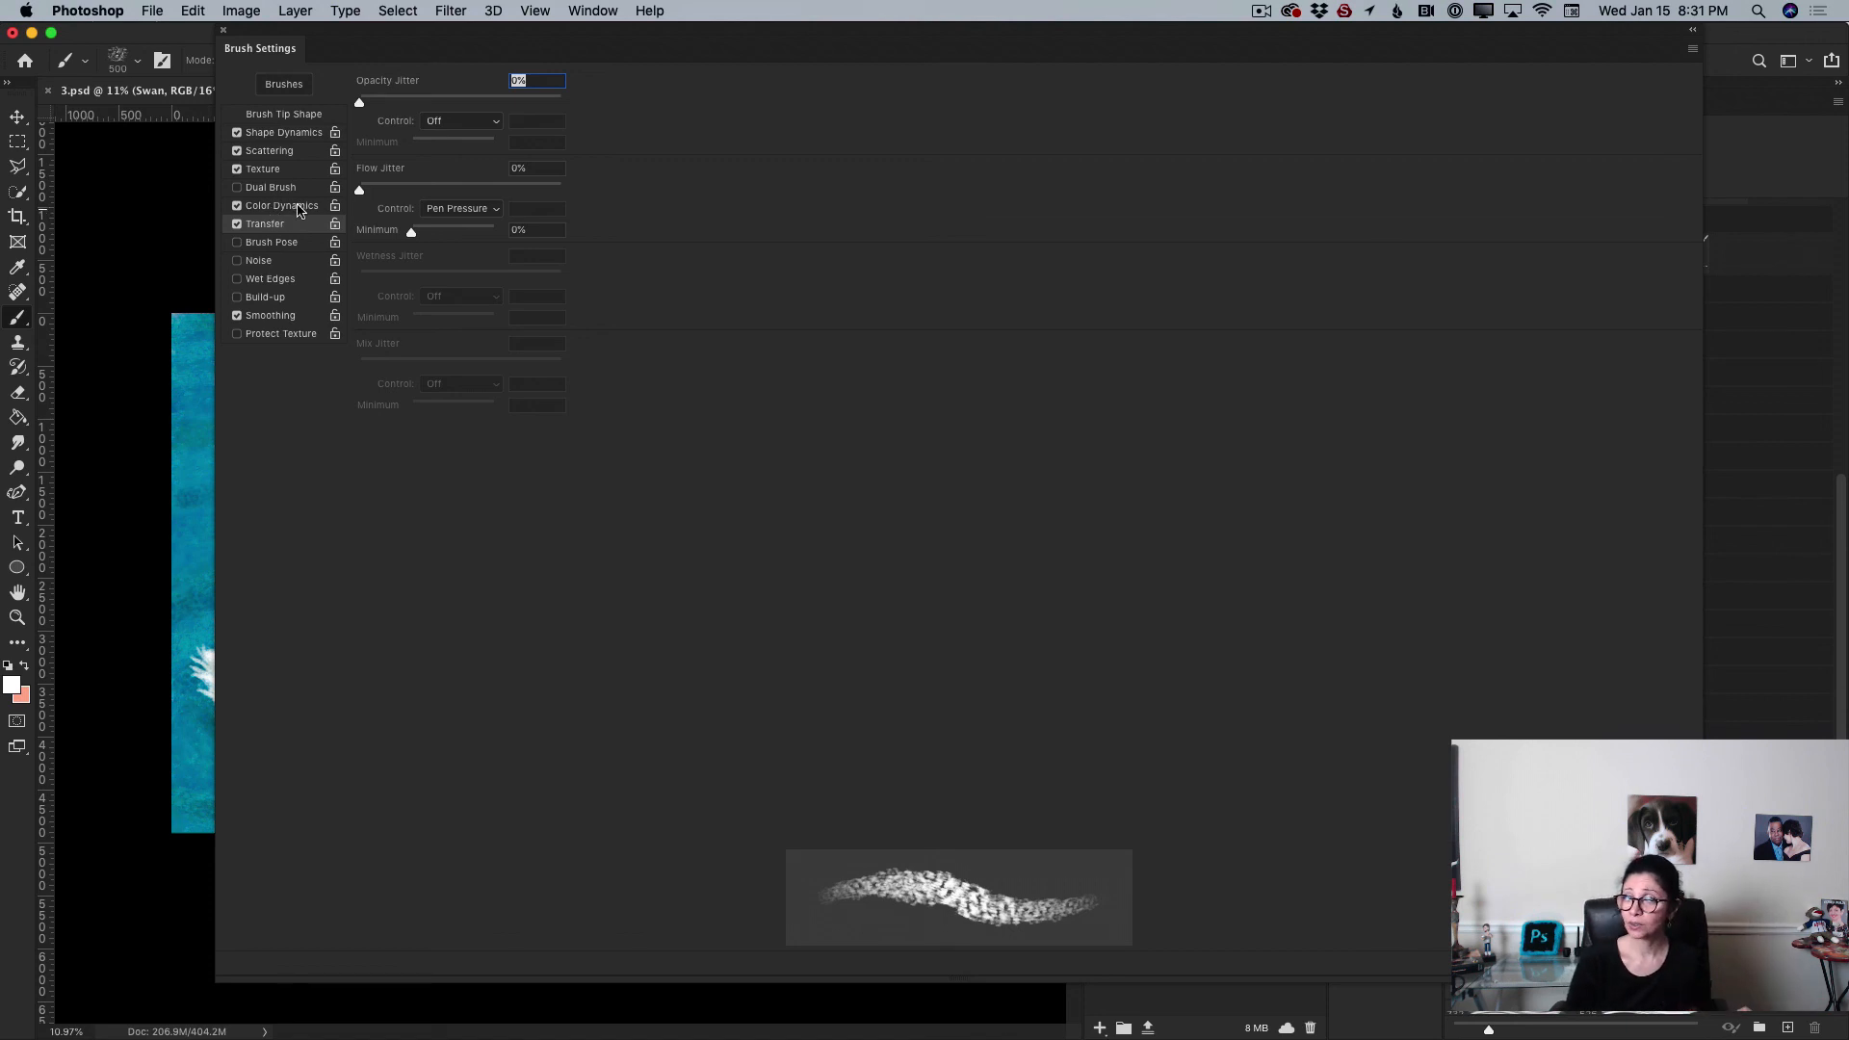
Step: Review the brush's Shape Dynamics, Scattering, Texture, Color Dynamics and Transfer settings, then close Brush Settings
left_click(281, 134)
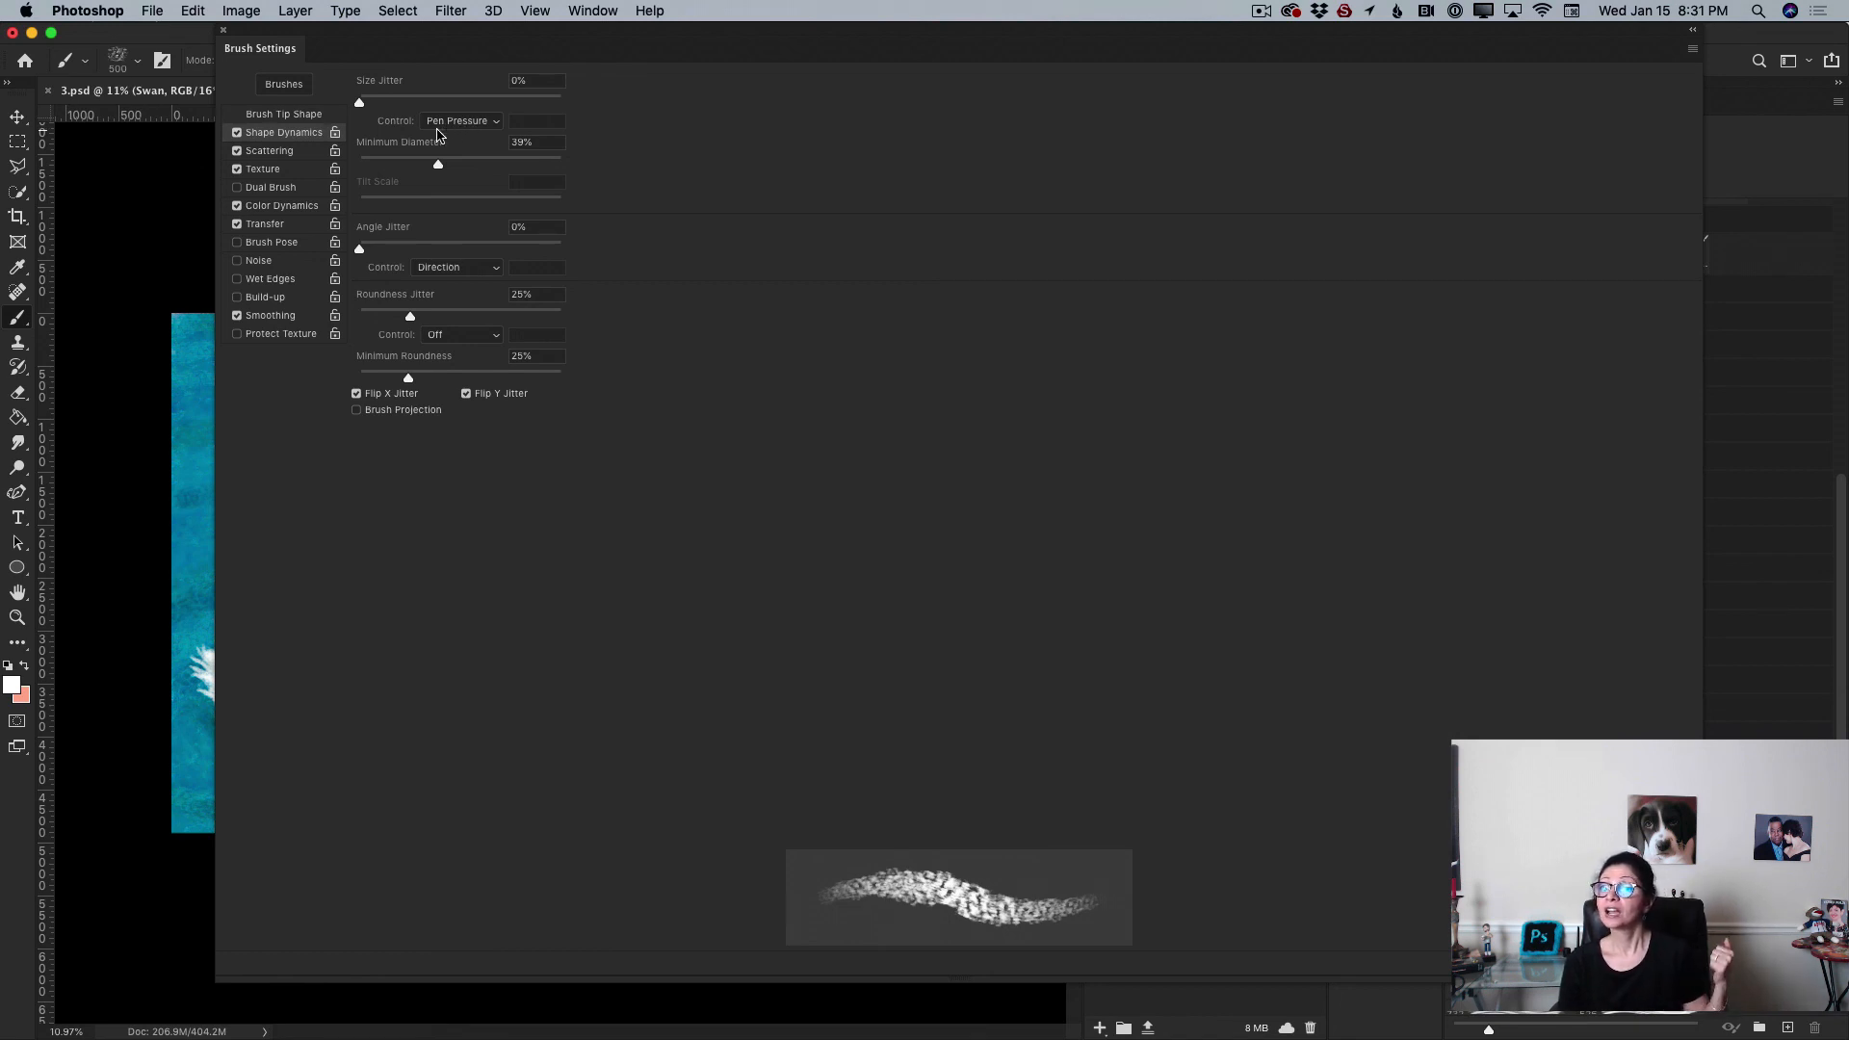
left_click(488, 122)
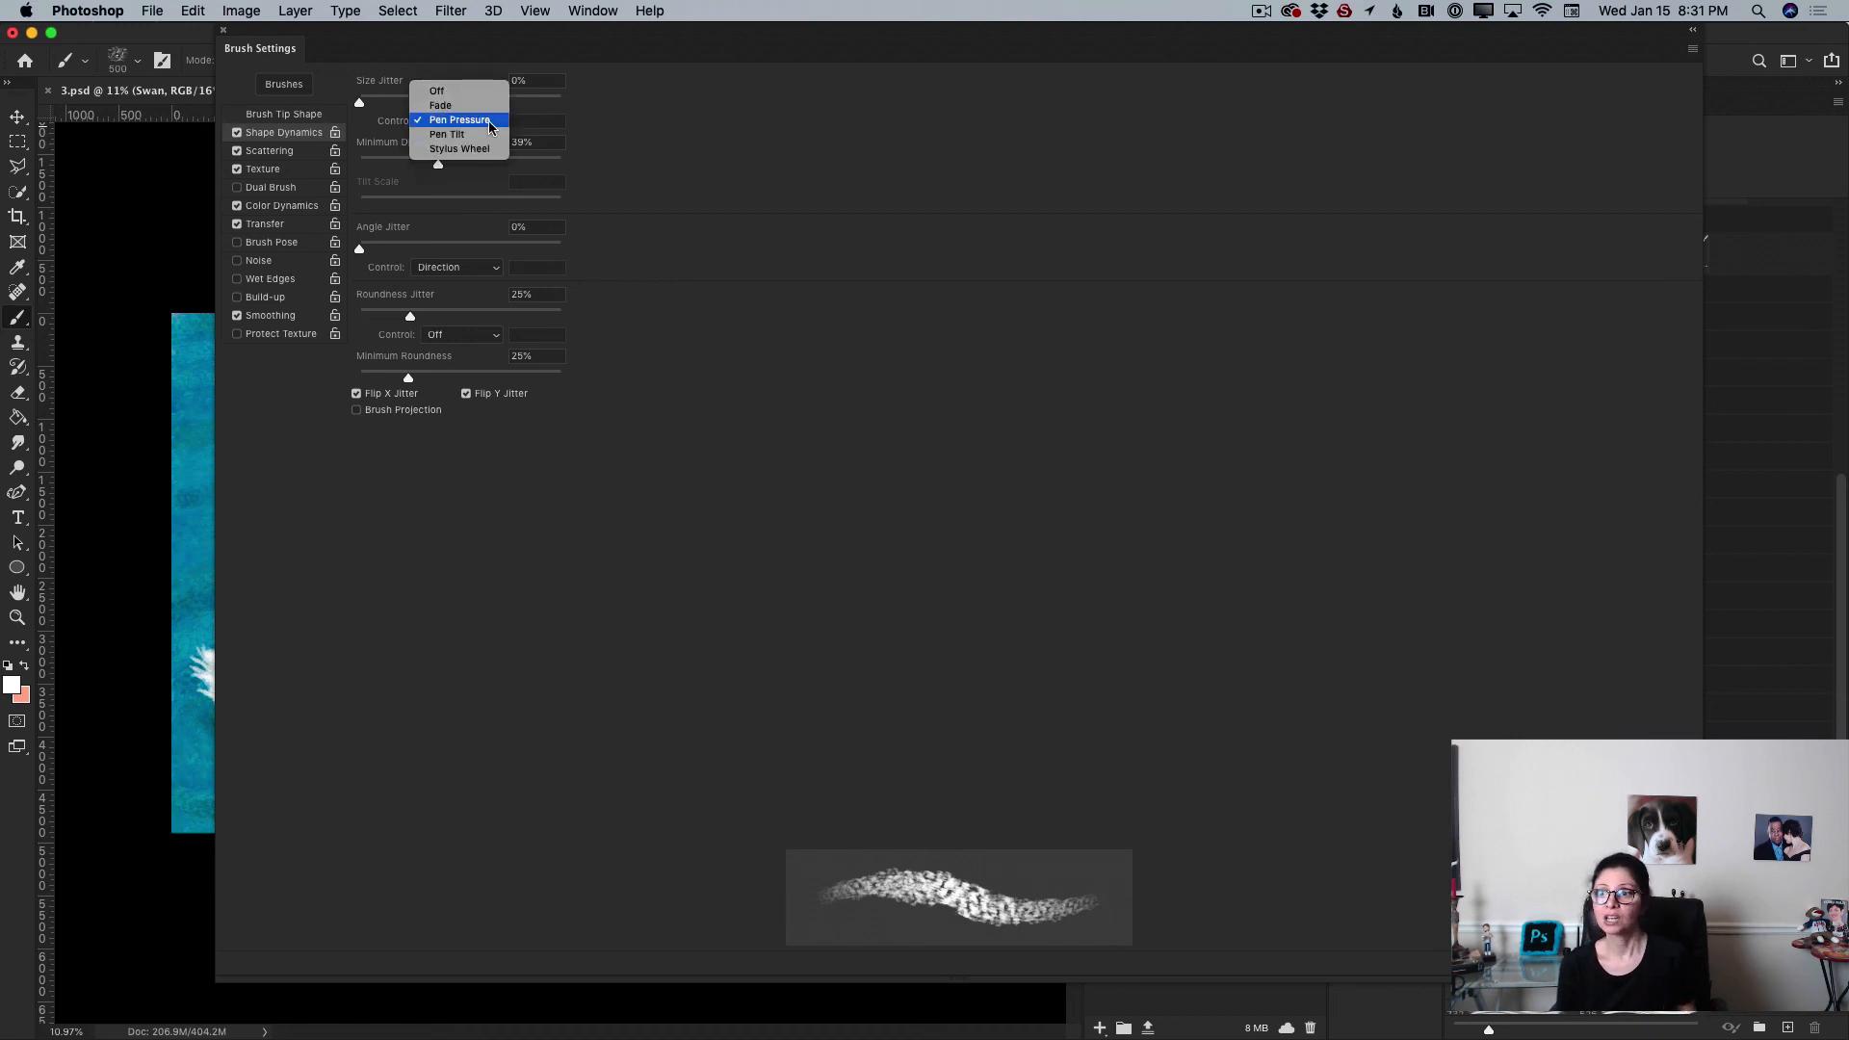
left_click(493, 119)
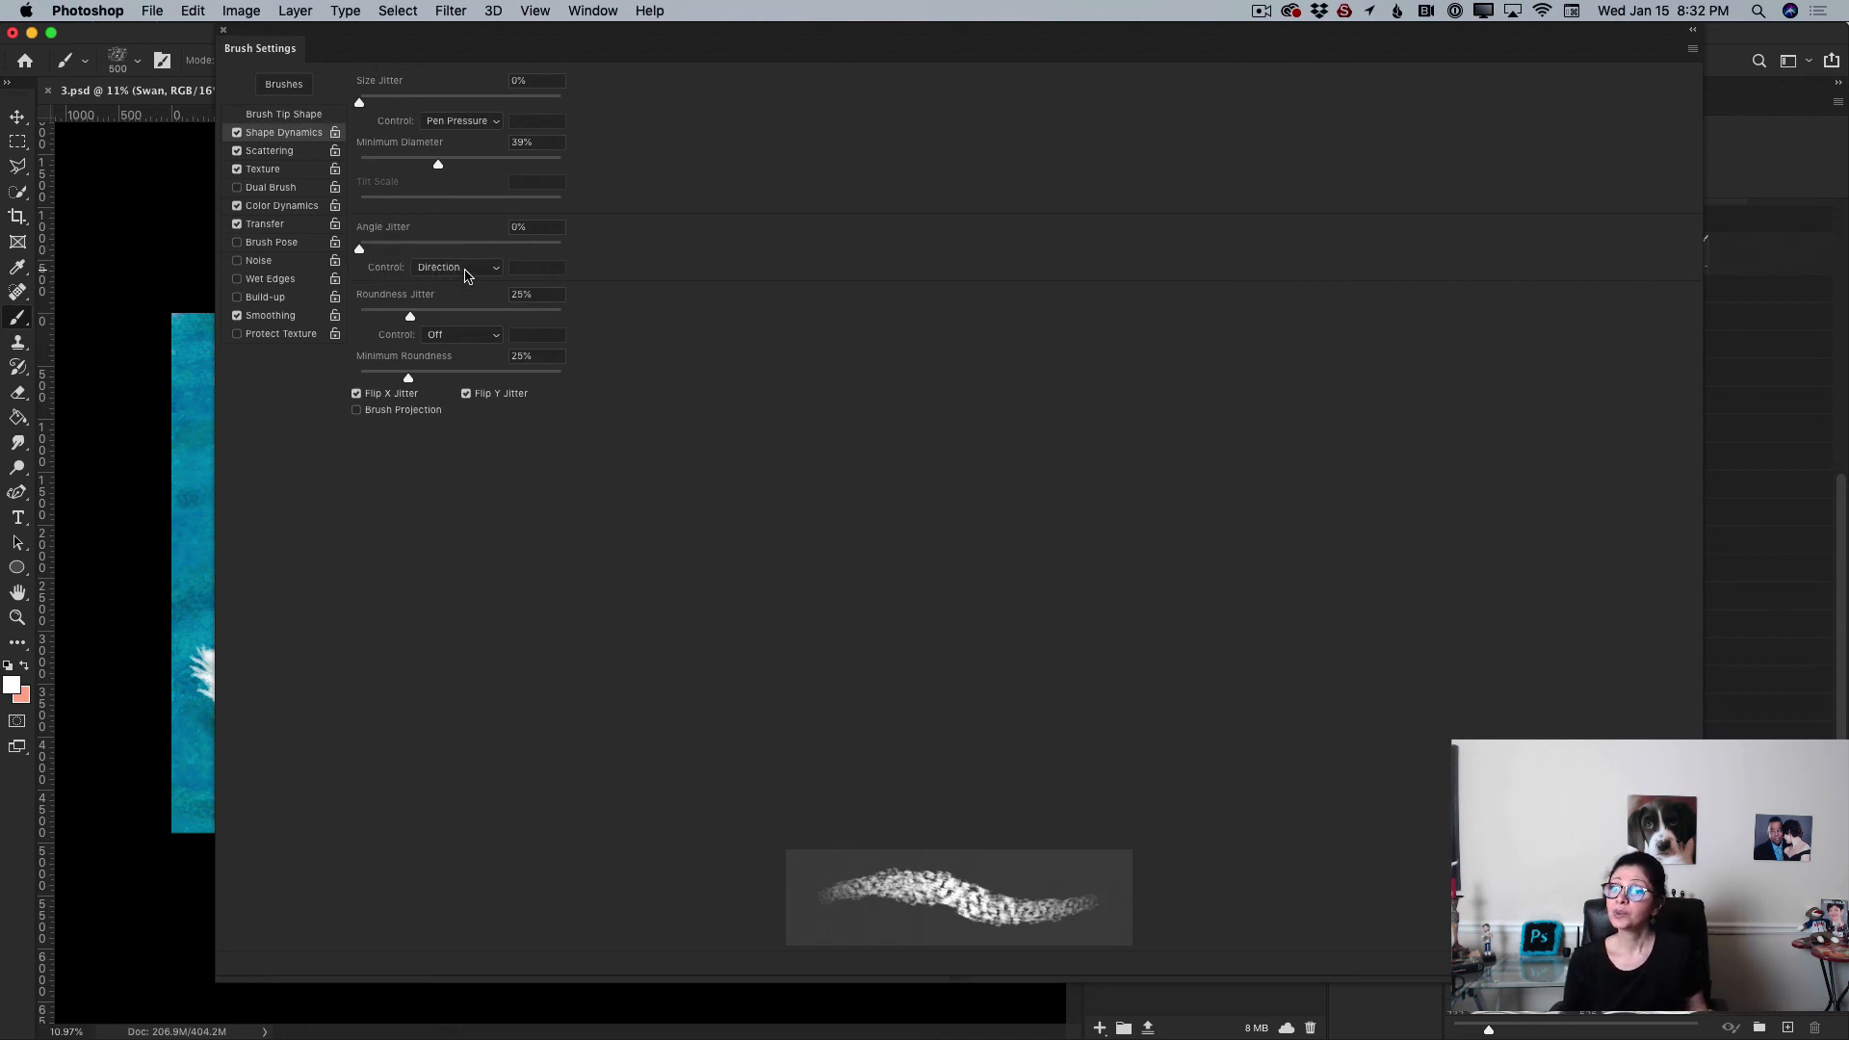
left_click(287, 152)
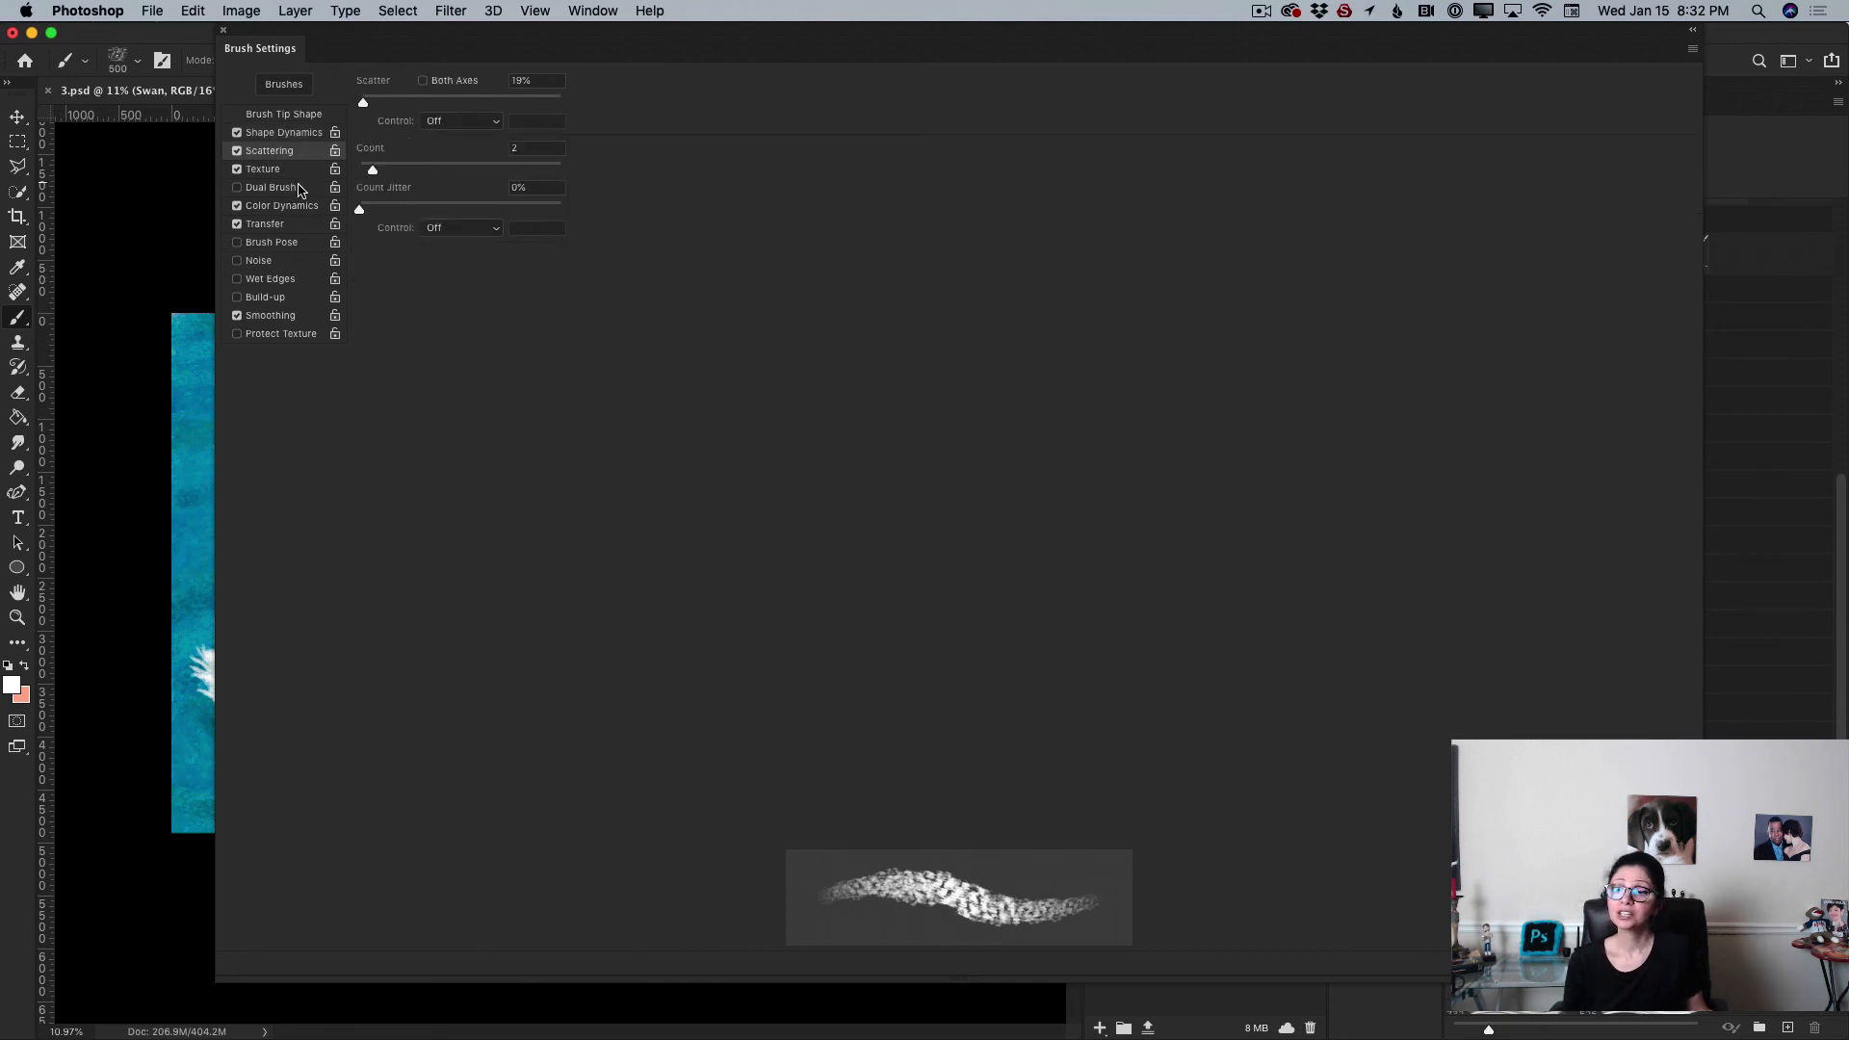
left_click(289, 171)
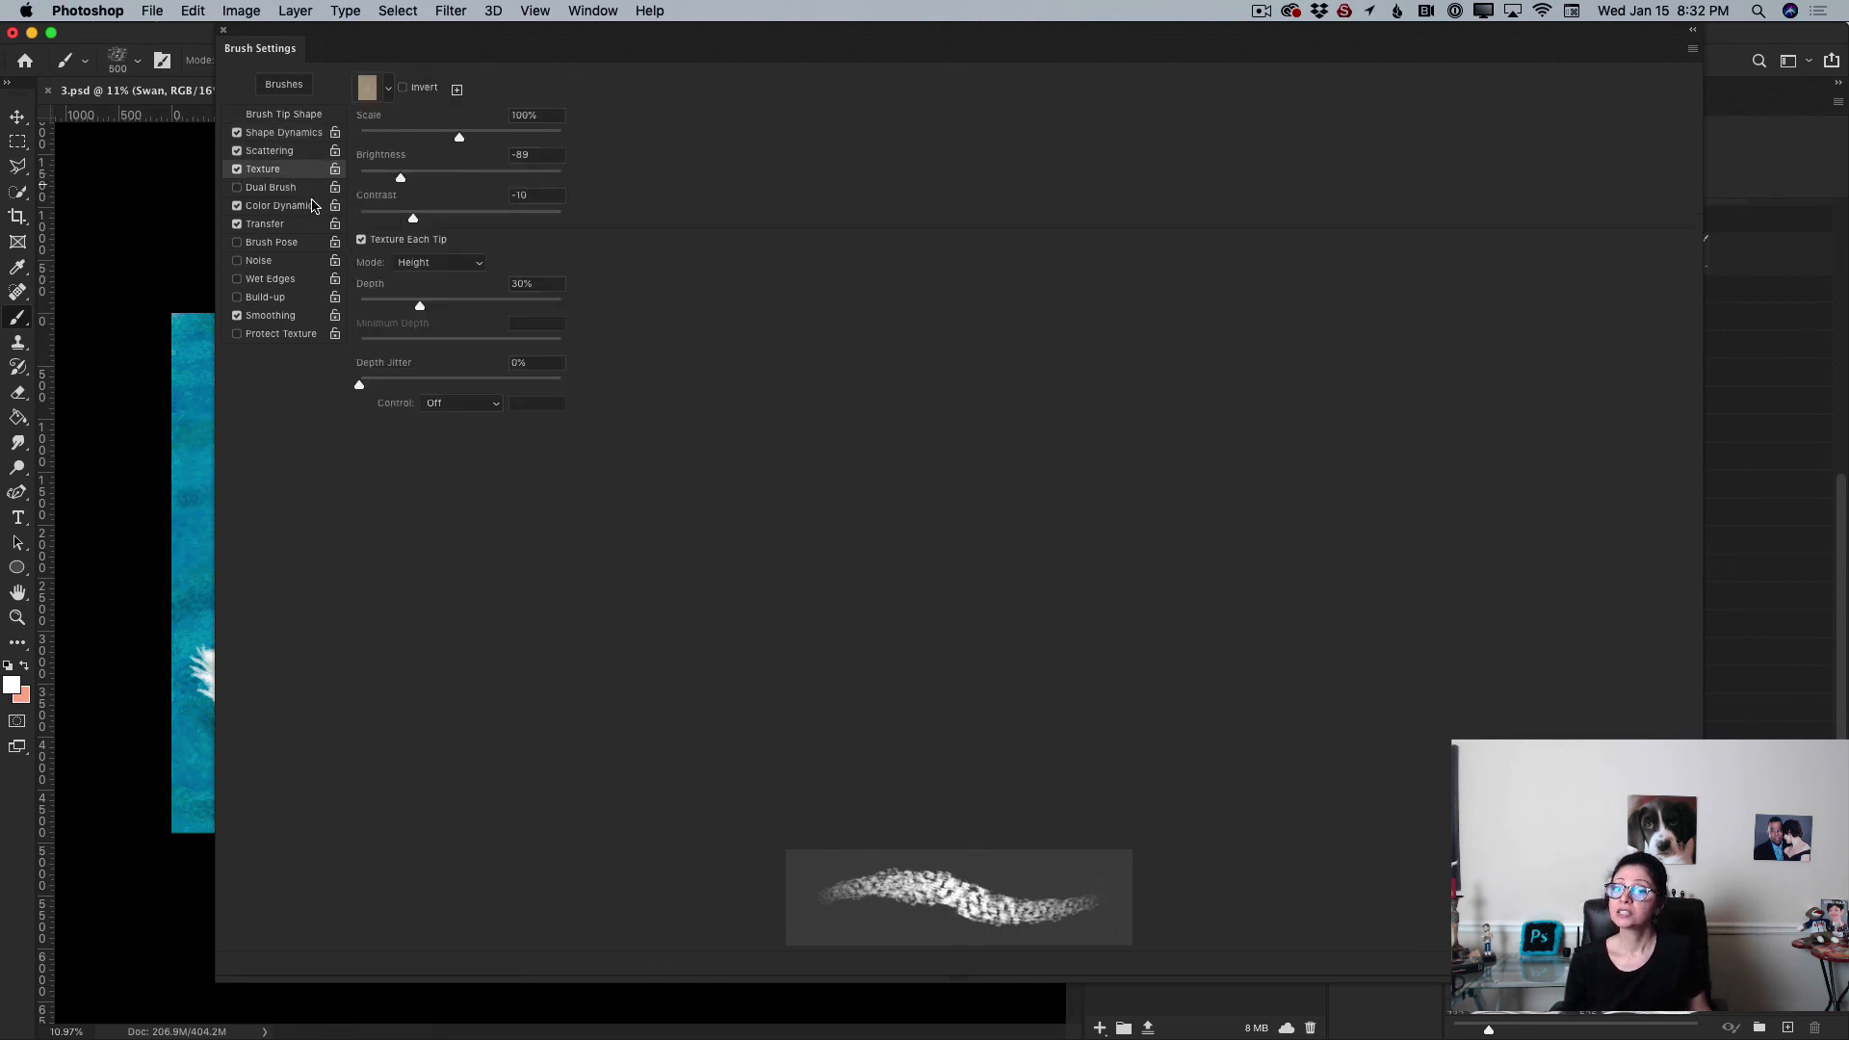
left_click(292, 319)
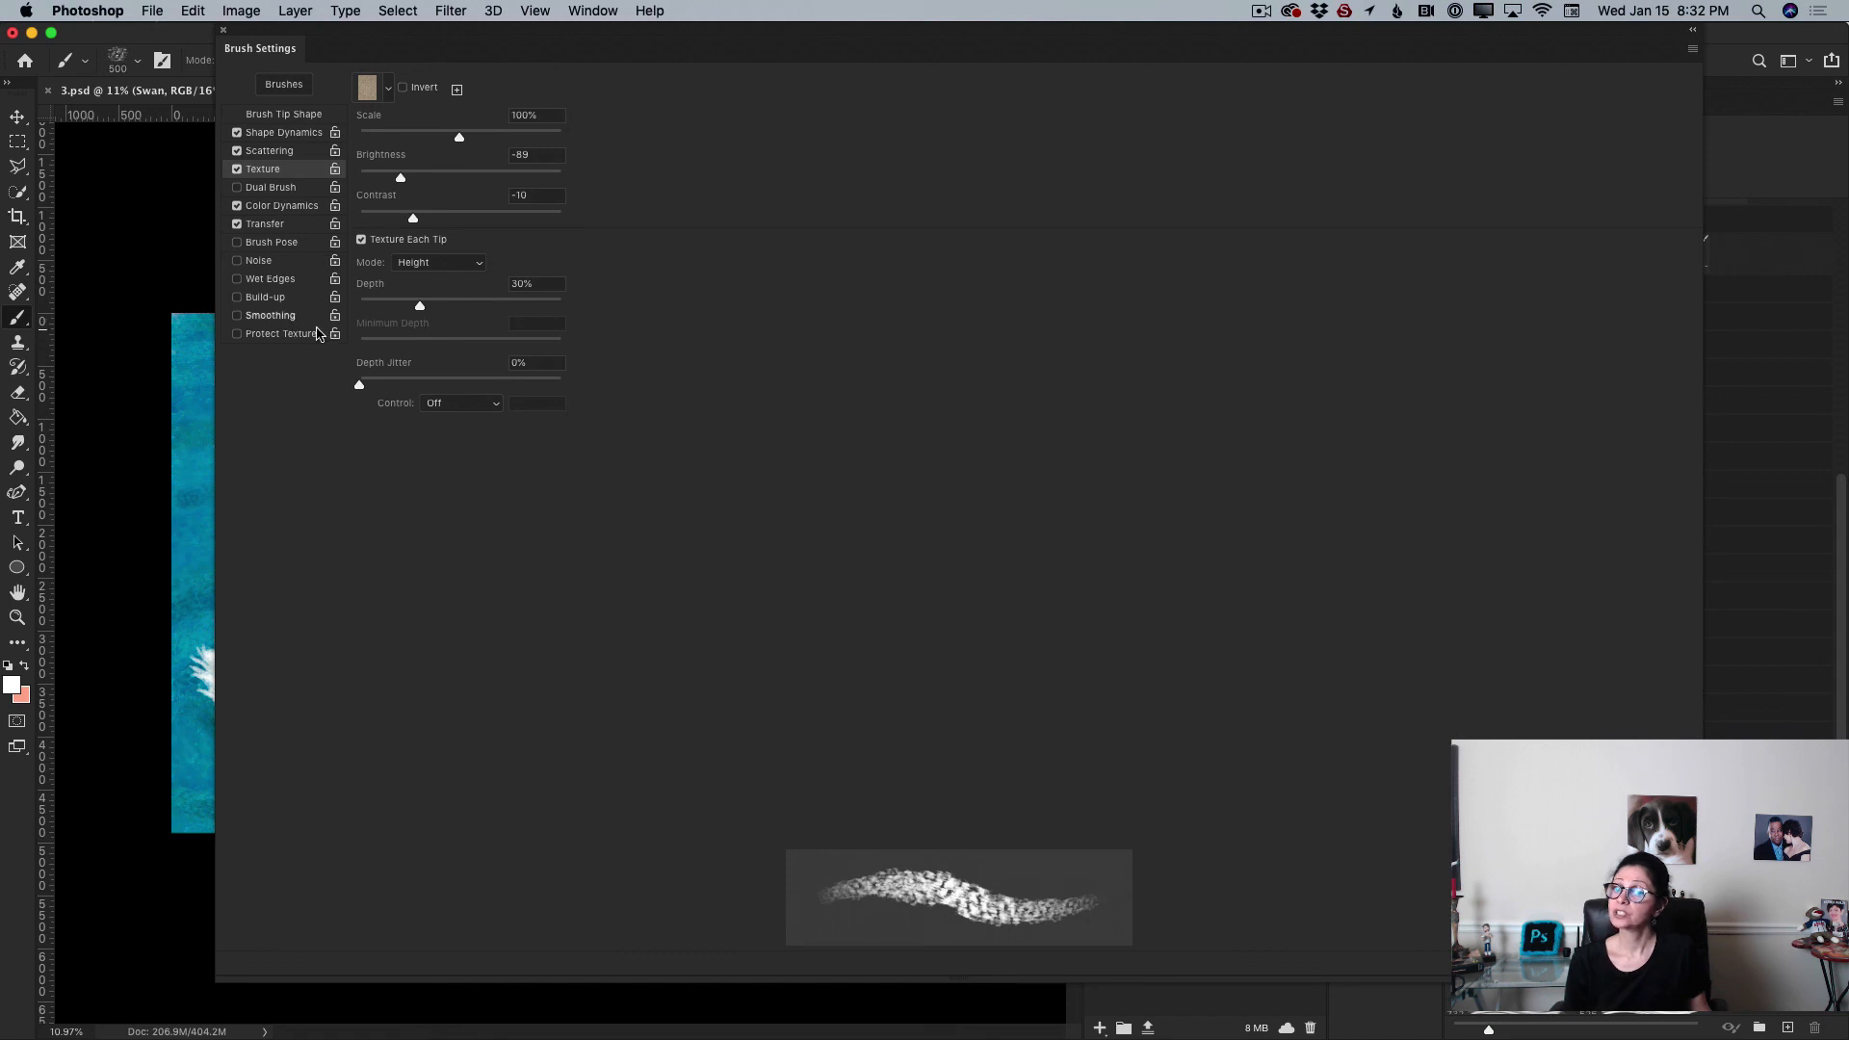
left_click(236, 317)
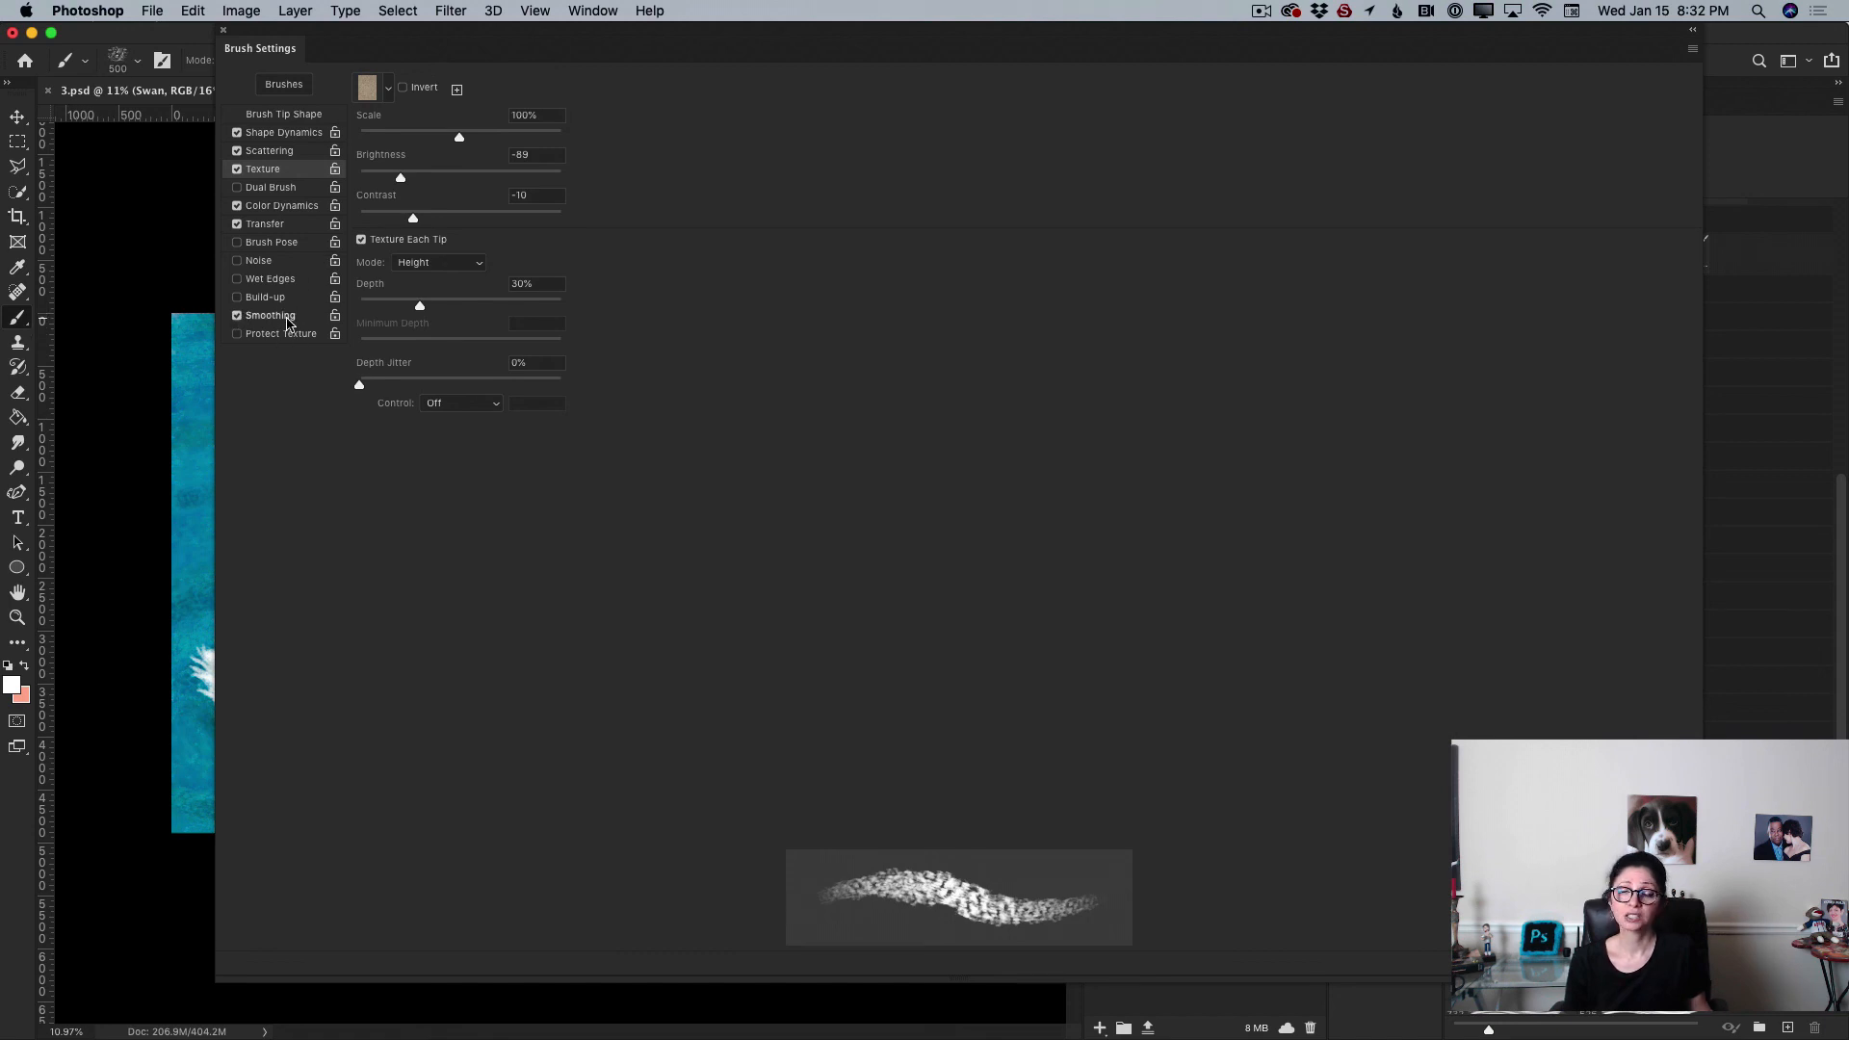
left_click(296, 207)
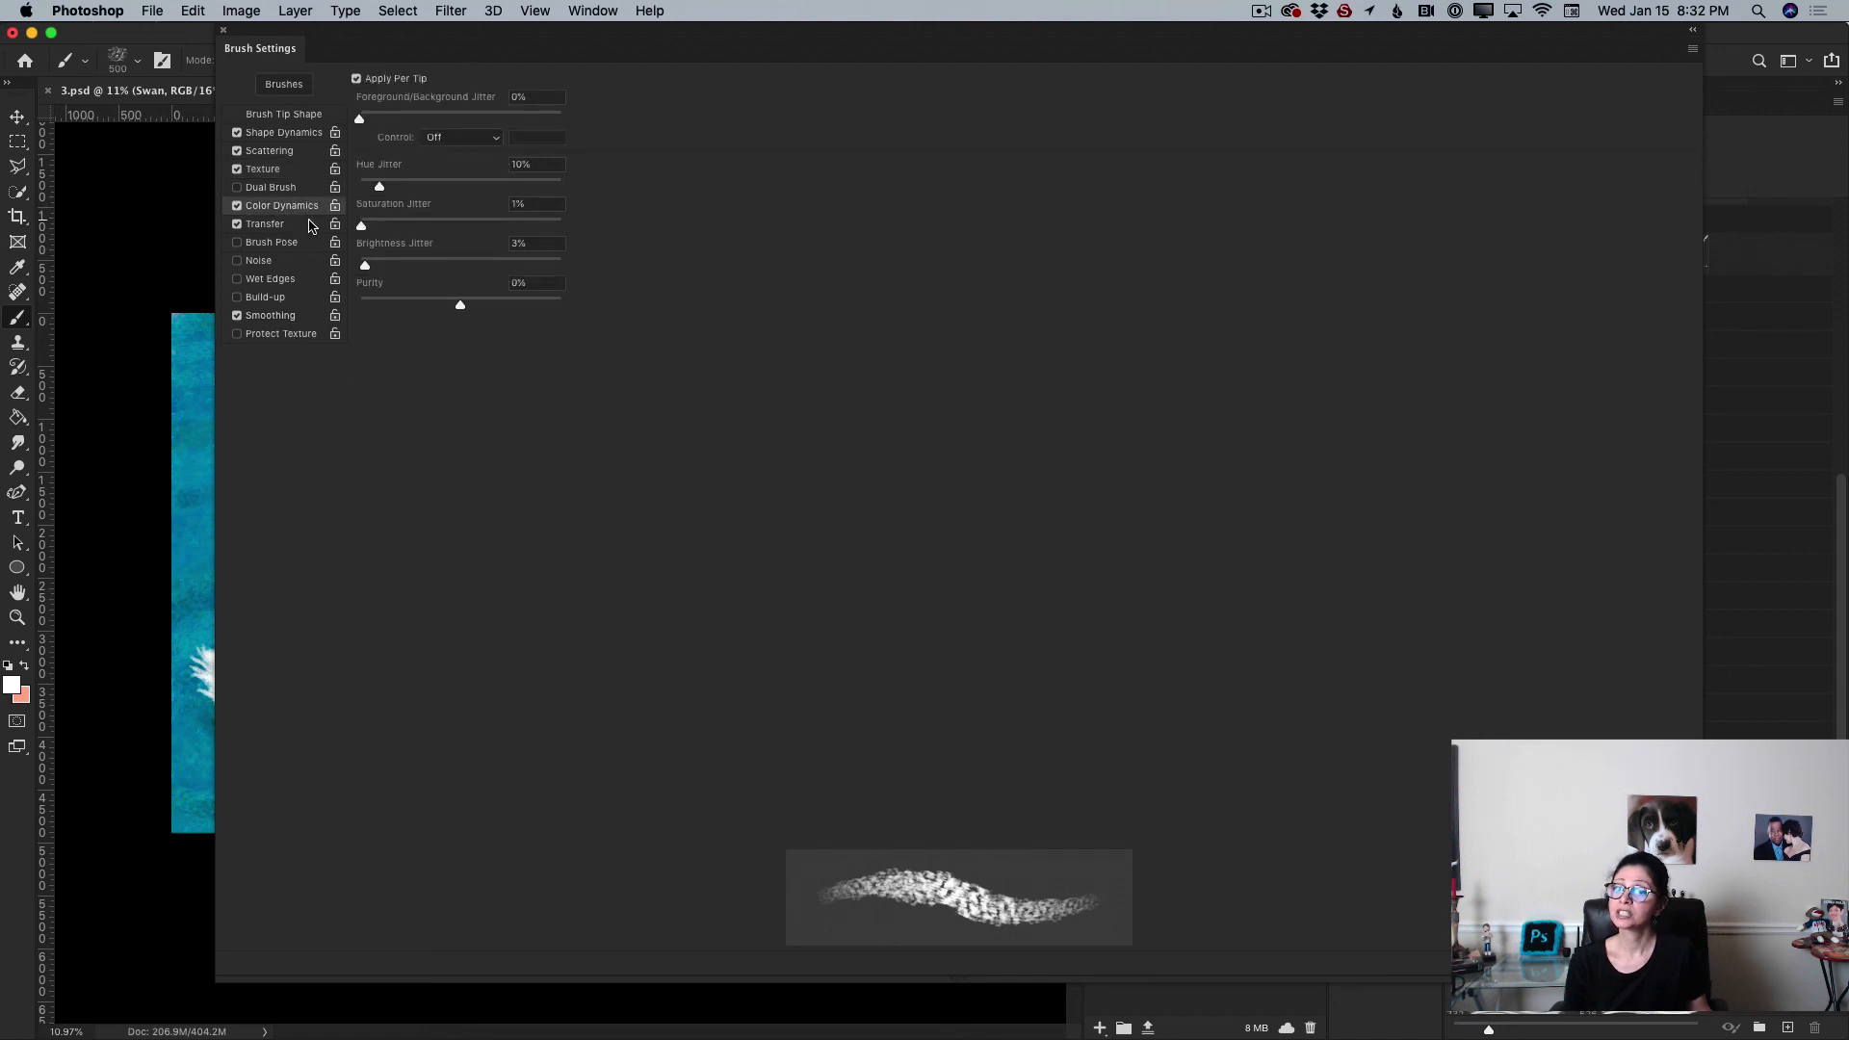
left_click(303, 228)
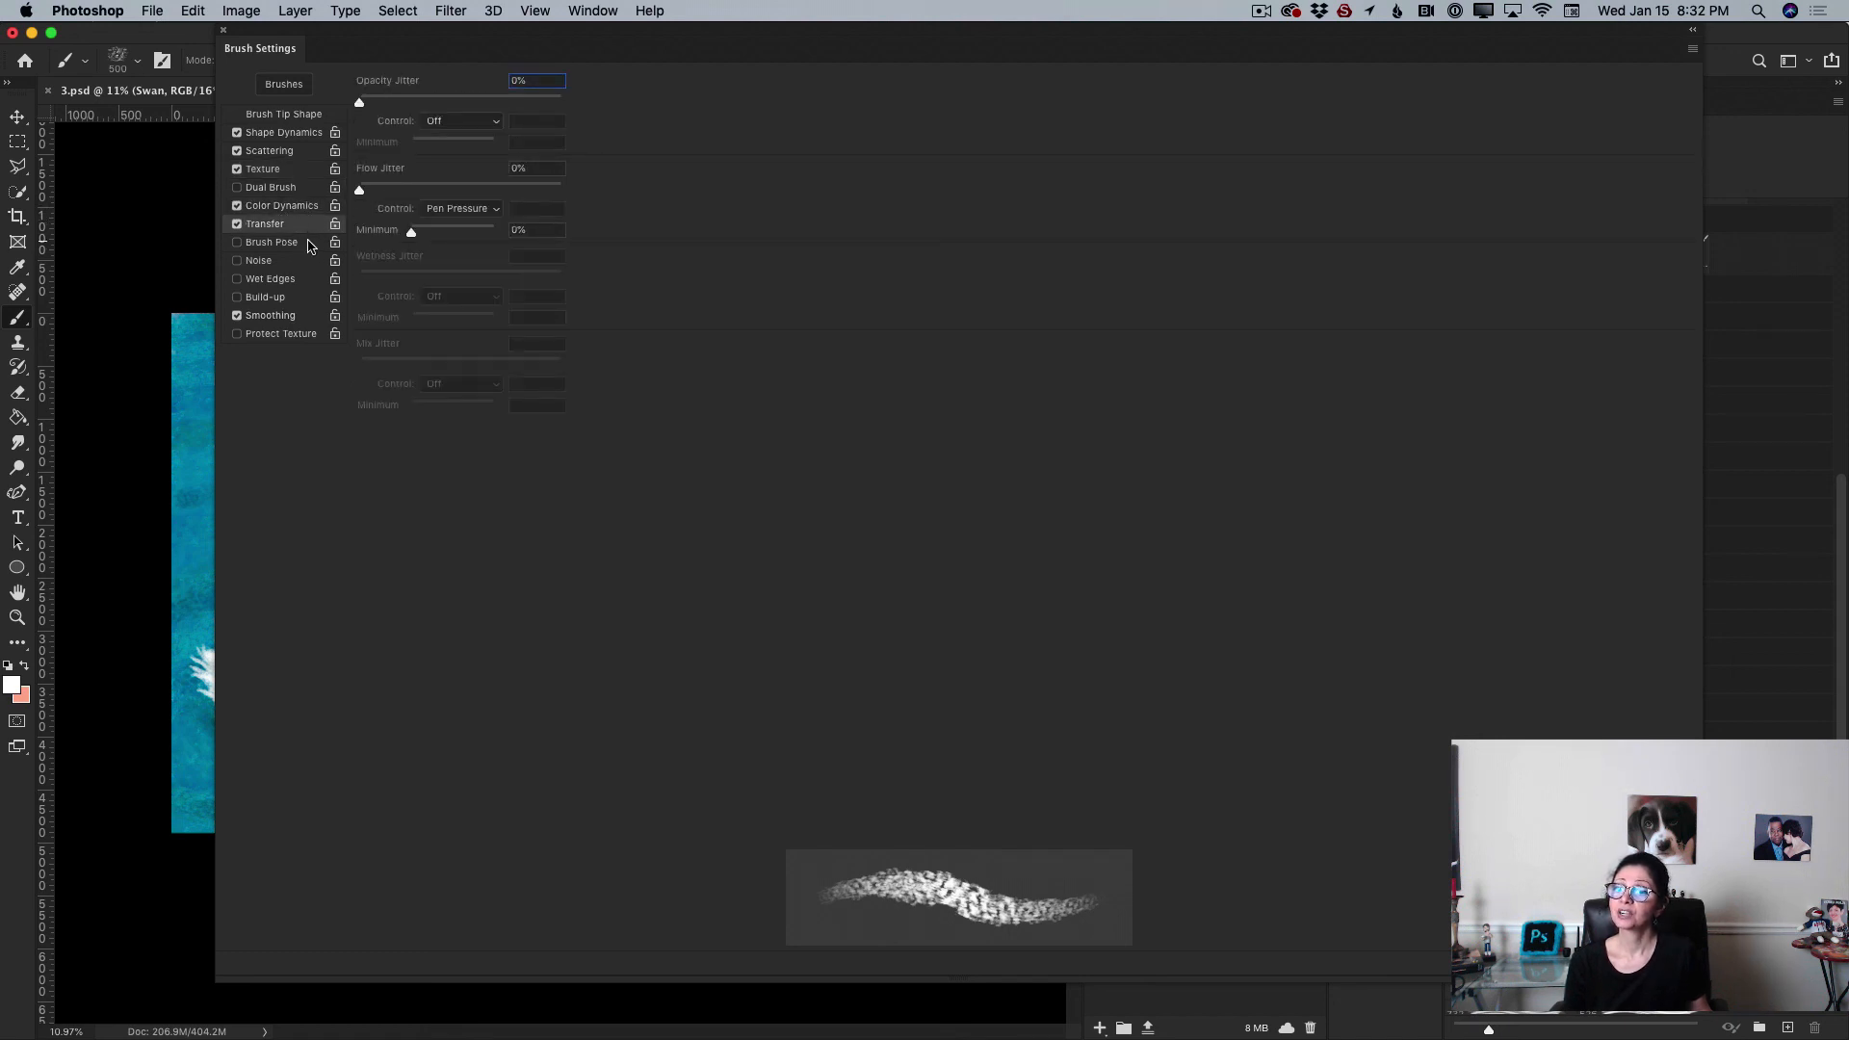
left_click(285, 134)
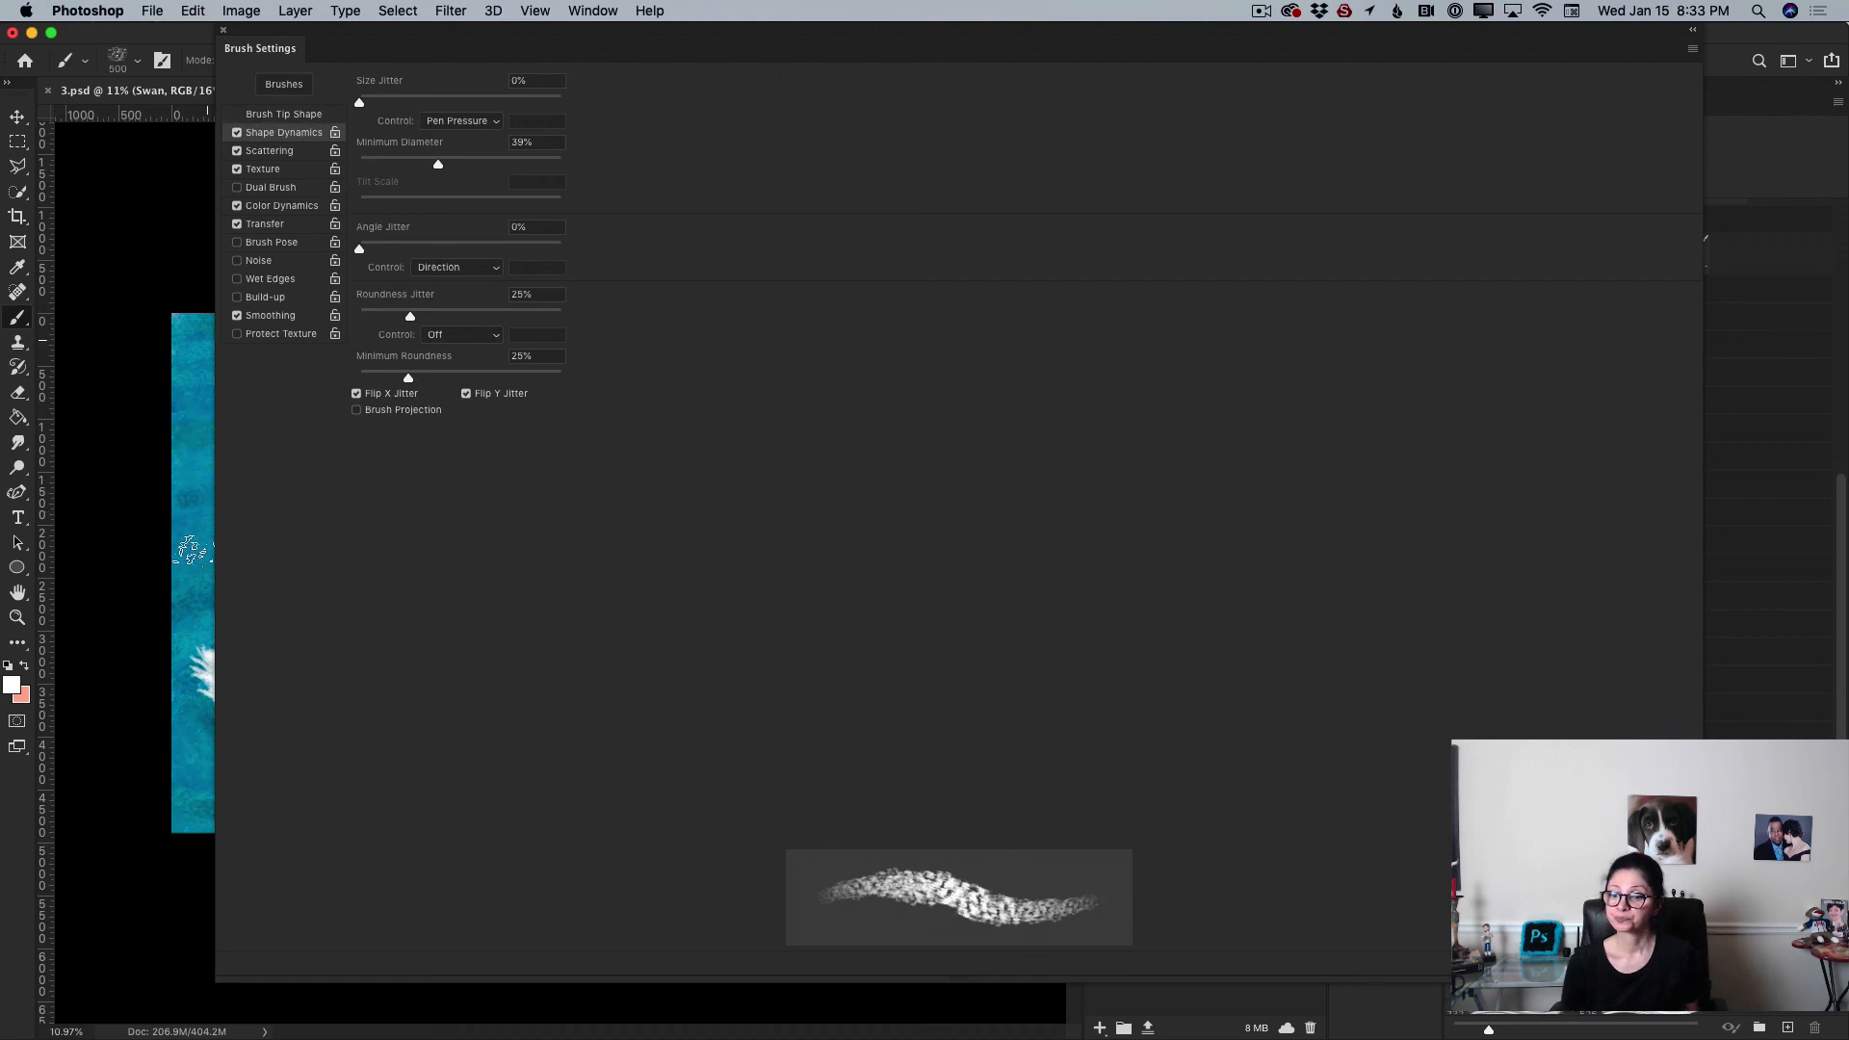
left_click(225, 31)
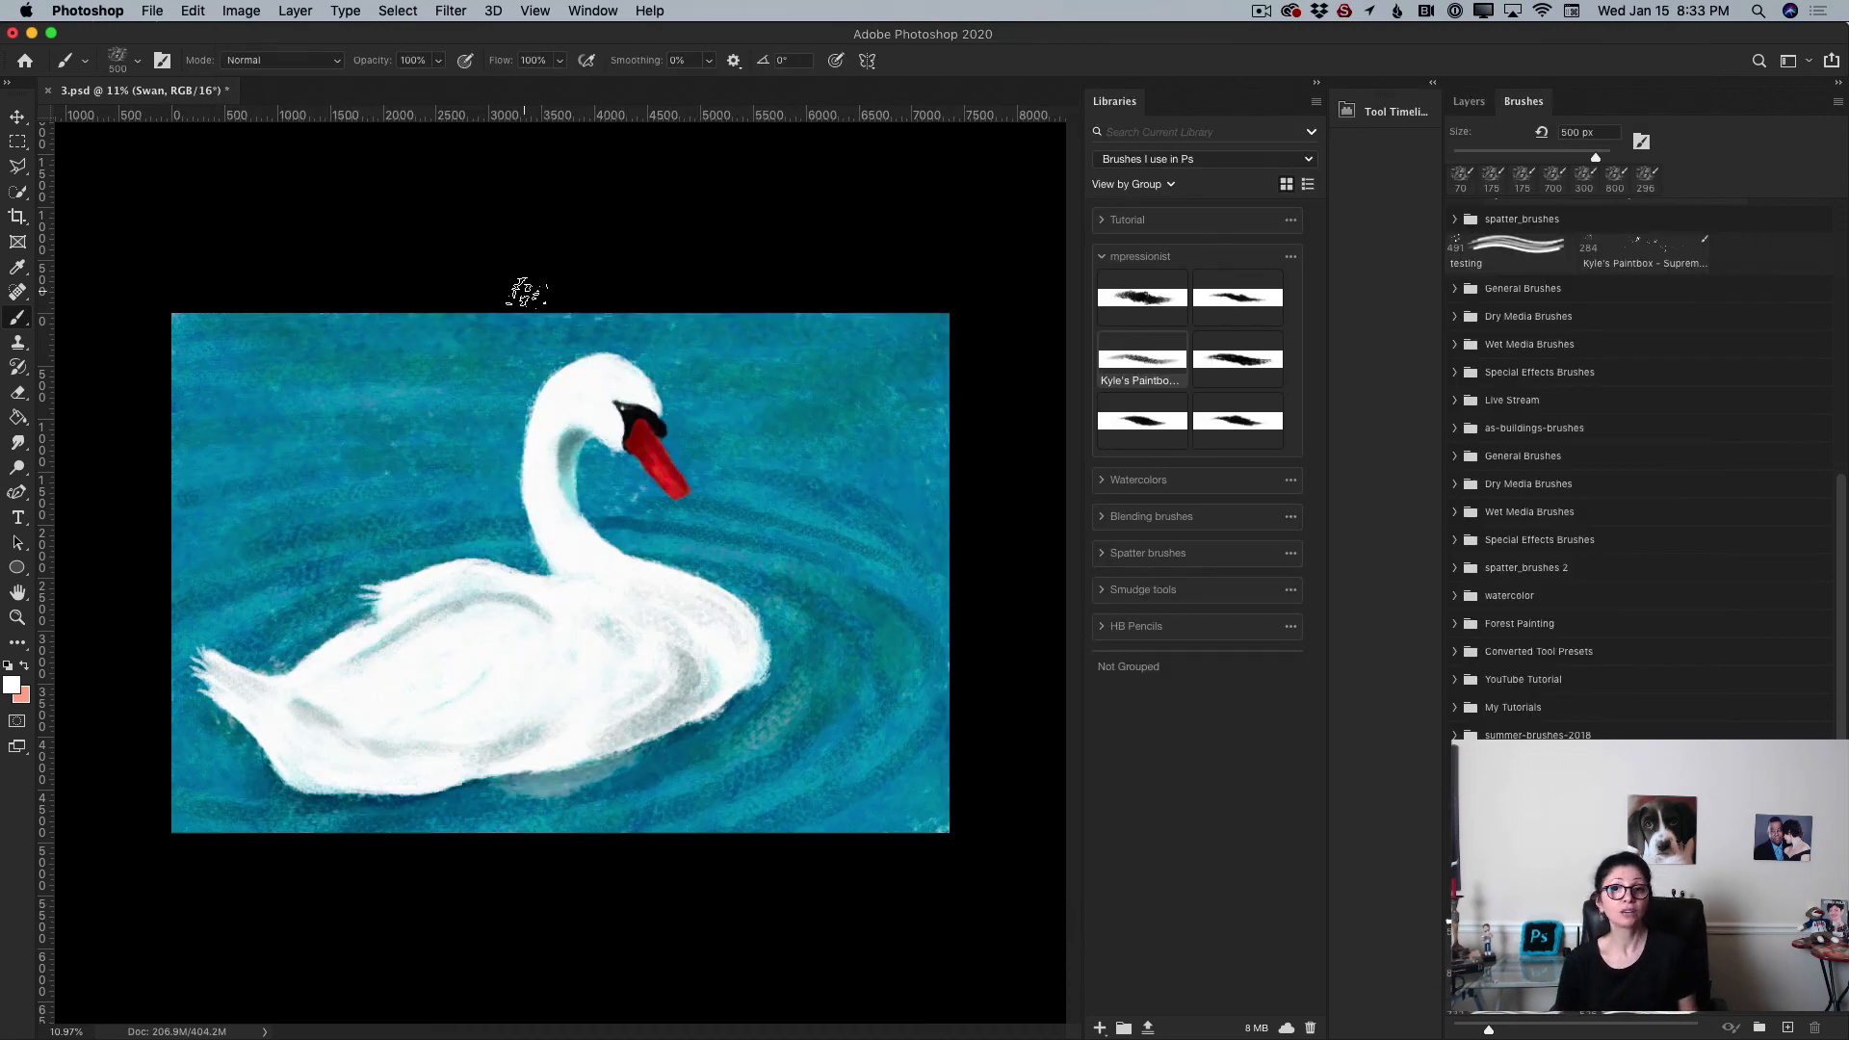